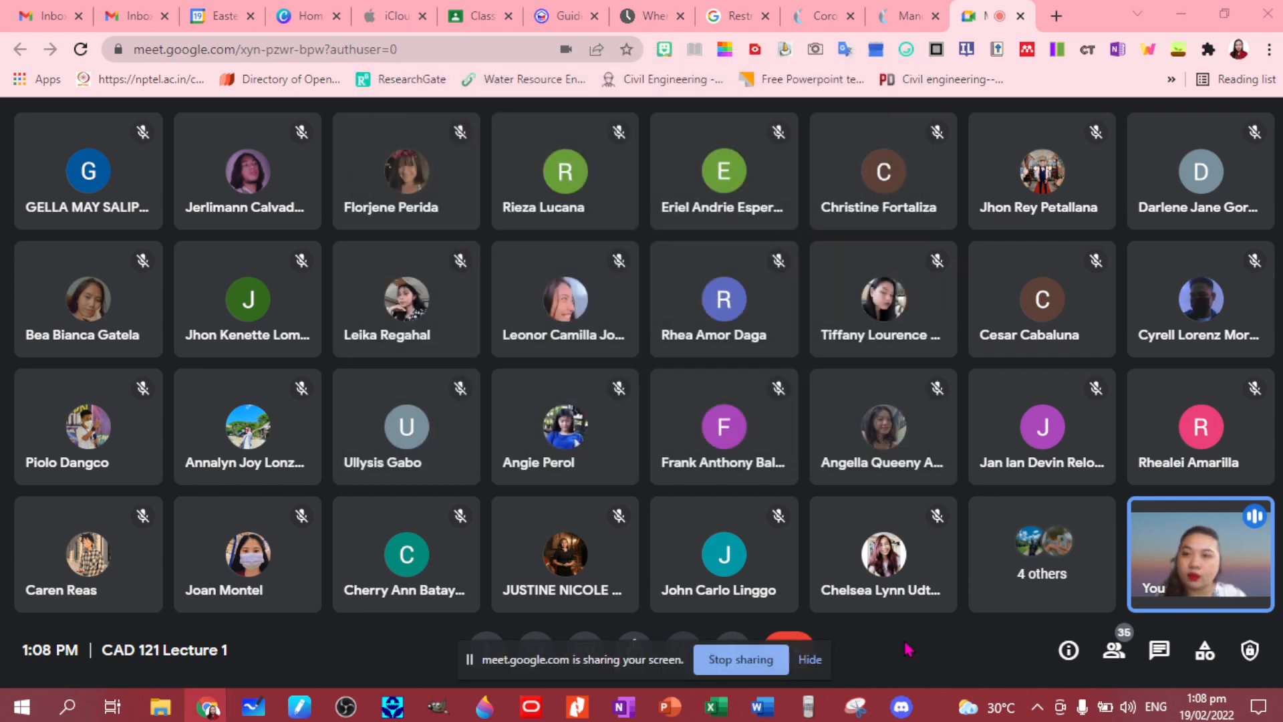
Hide the screen-sharing notice and change the meeting layout to Sidebar.
click(808, 660)
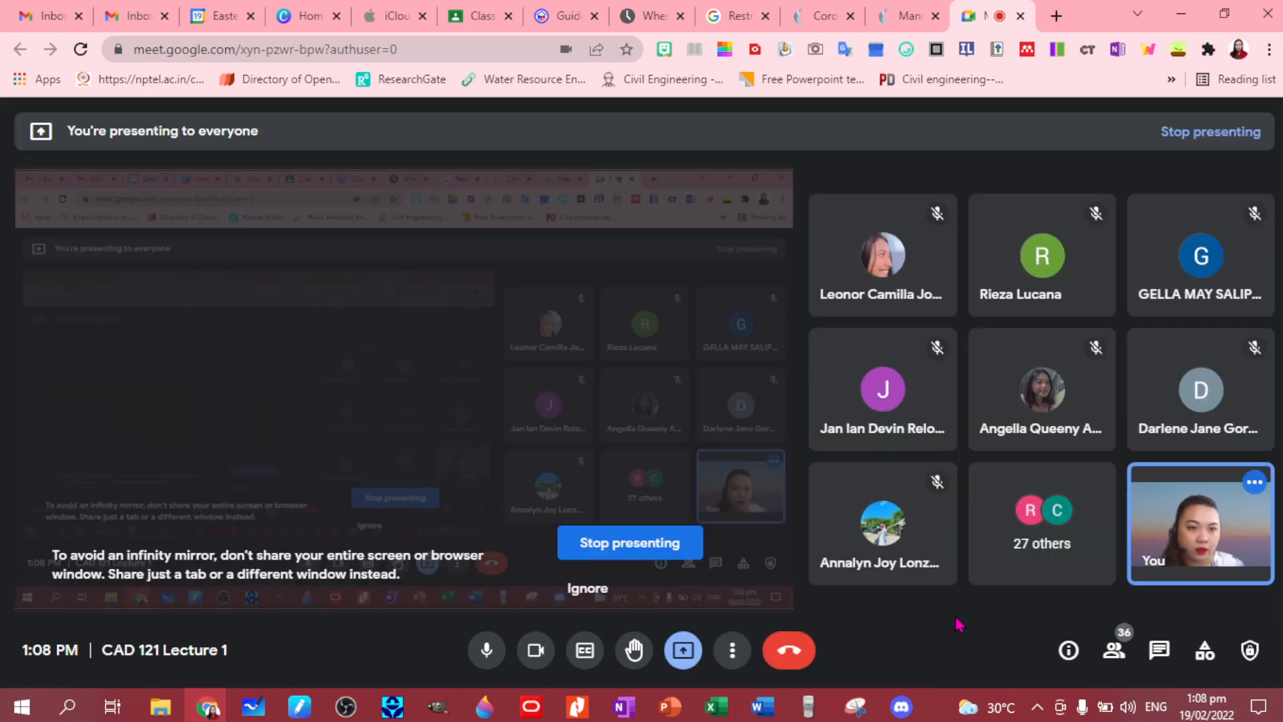
click(733, 653)
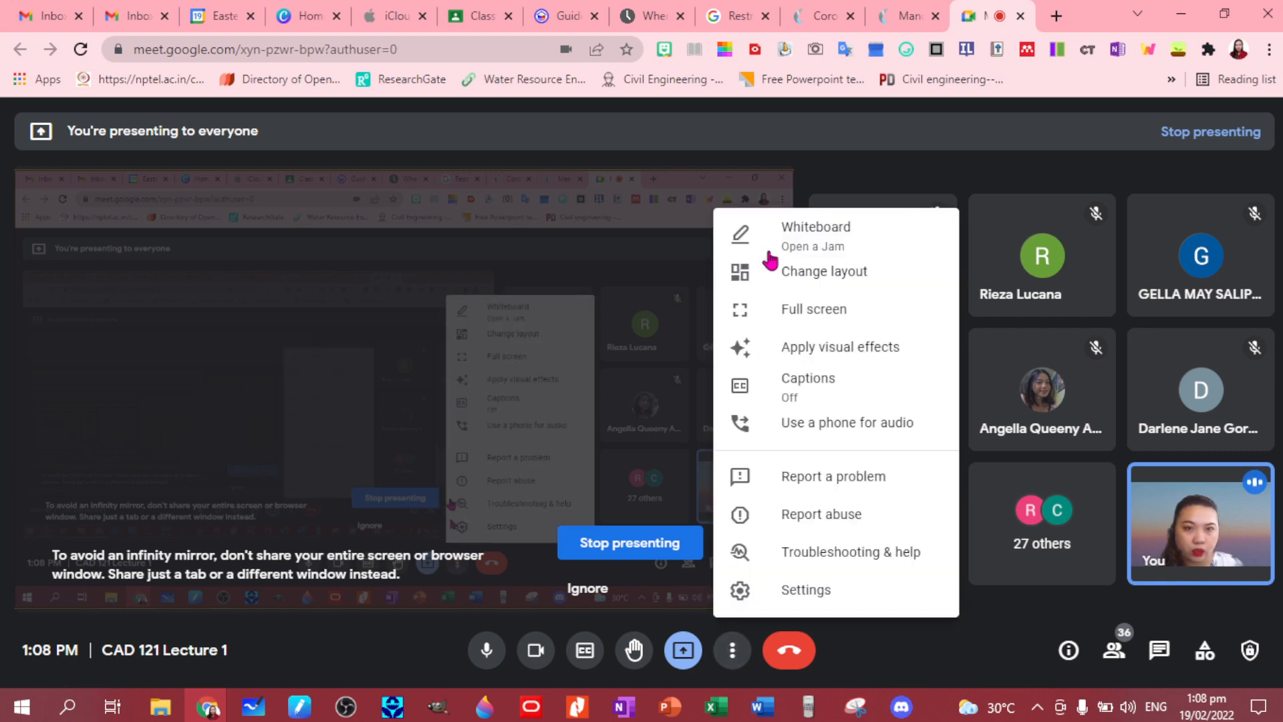
click(818, 284)
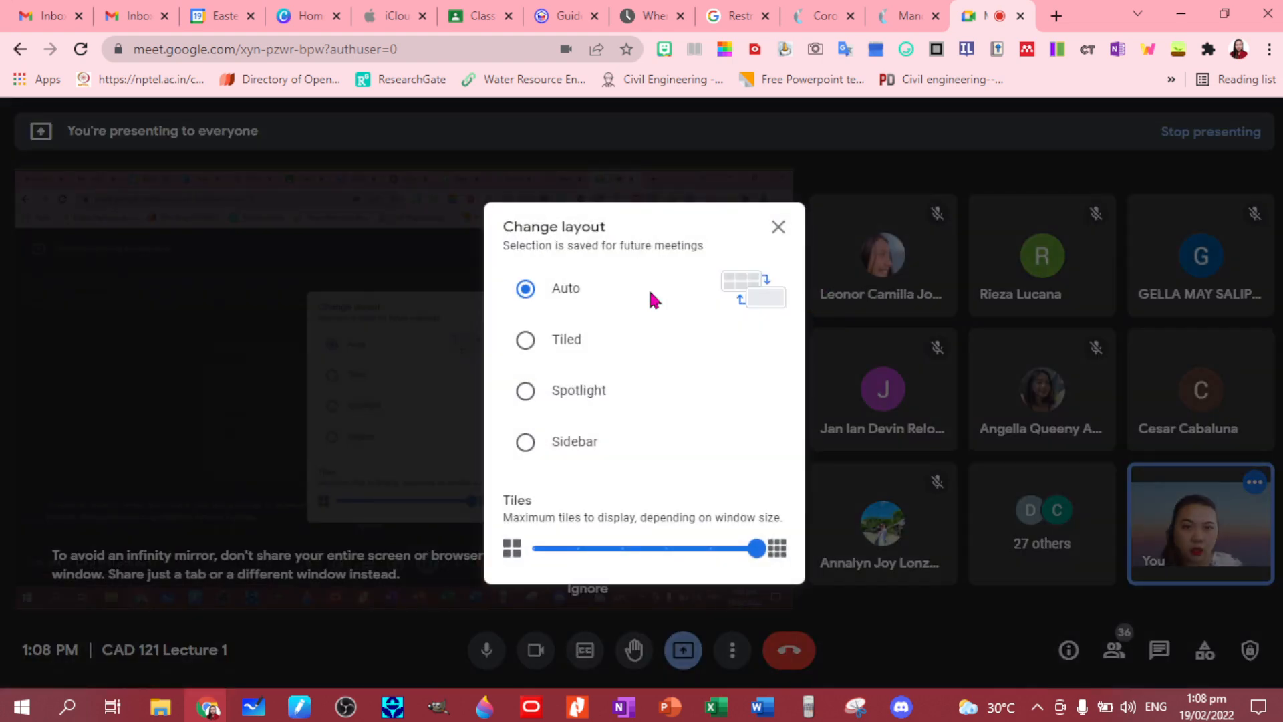
click(743, 442)
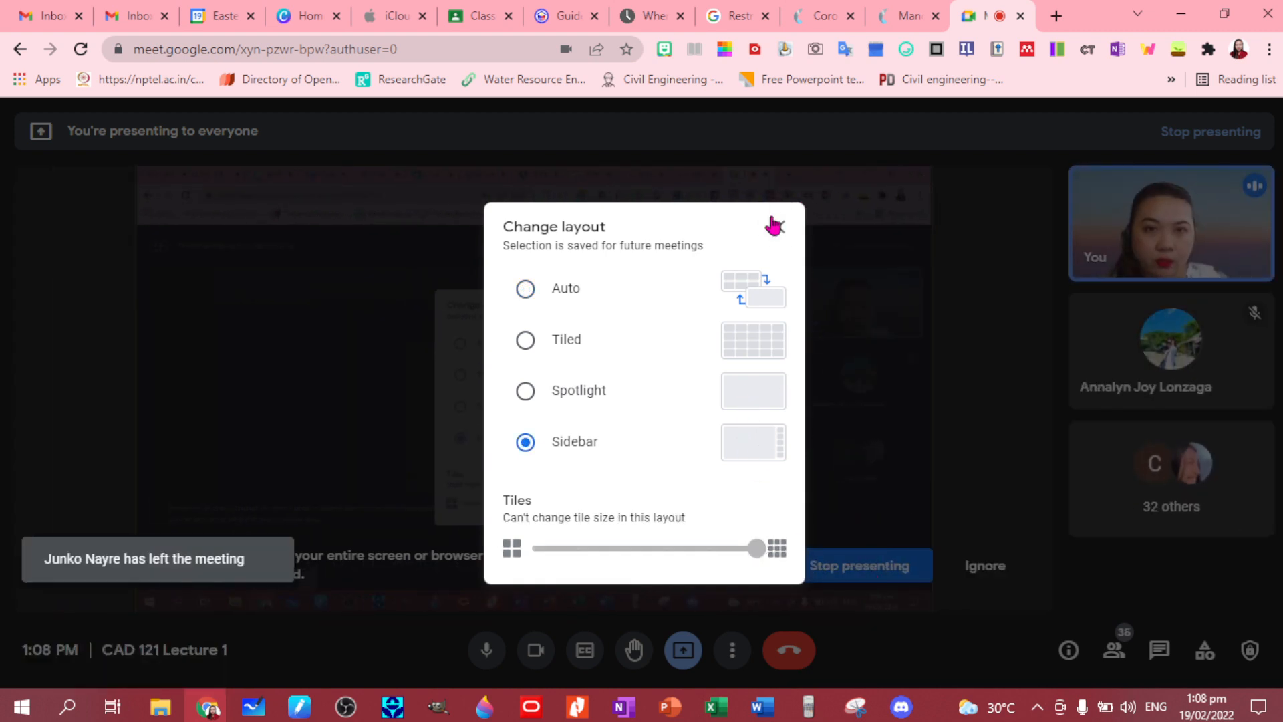
click(776, 225)
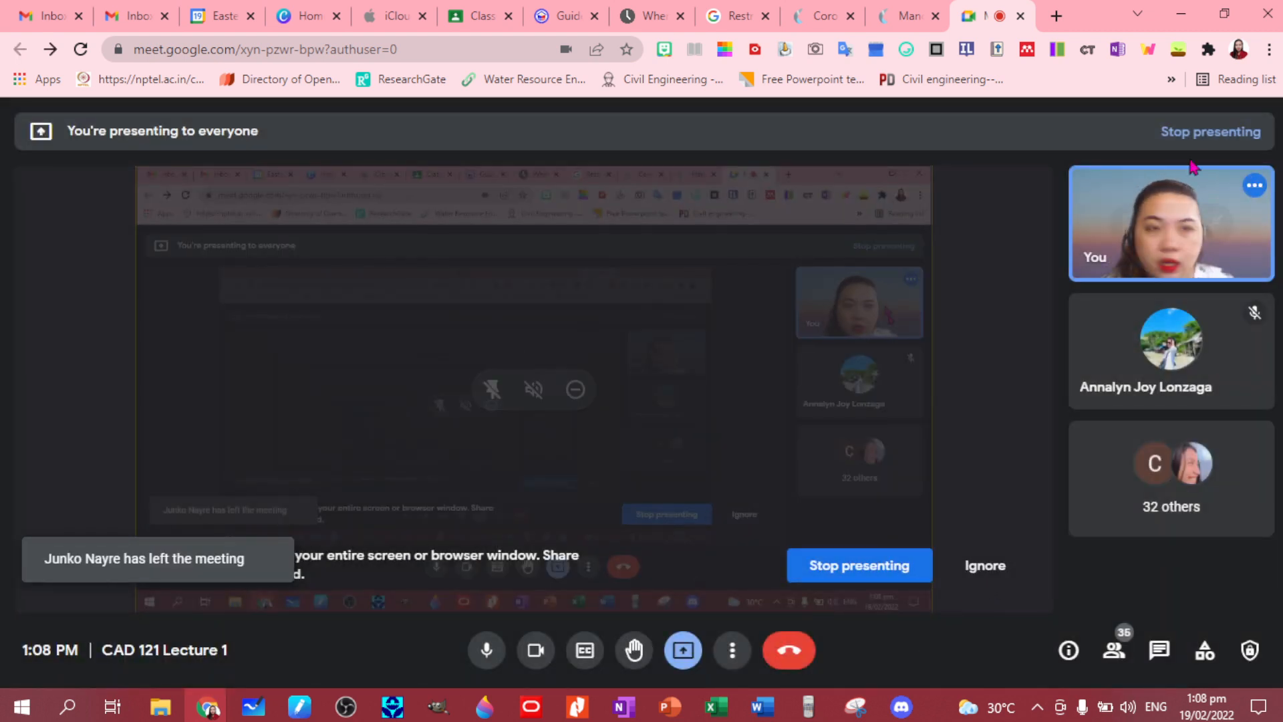
Minimize the browser and OBS Studio windows and launch AutoCAD 2018 from the desktop.
click(1181, 13)
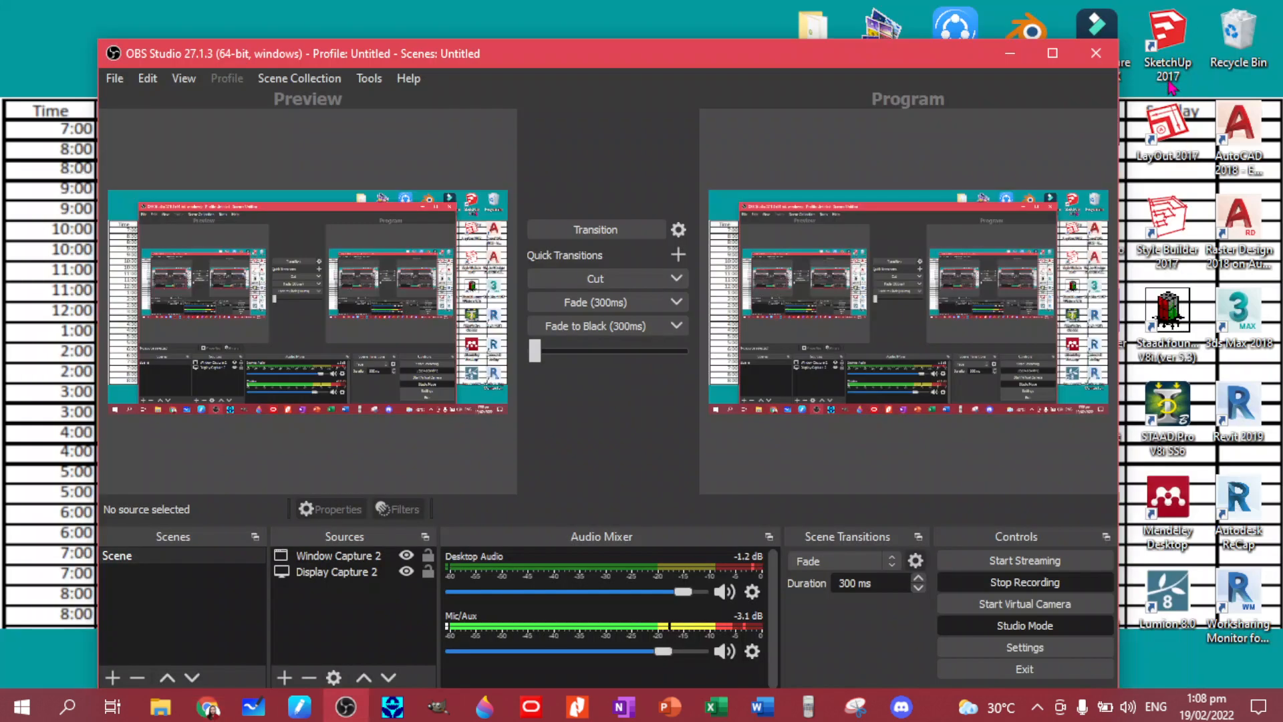
click(1013, 56)
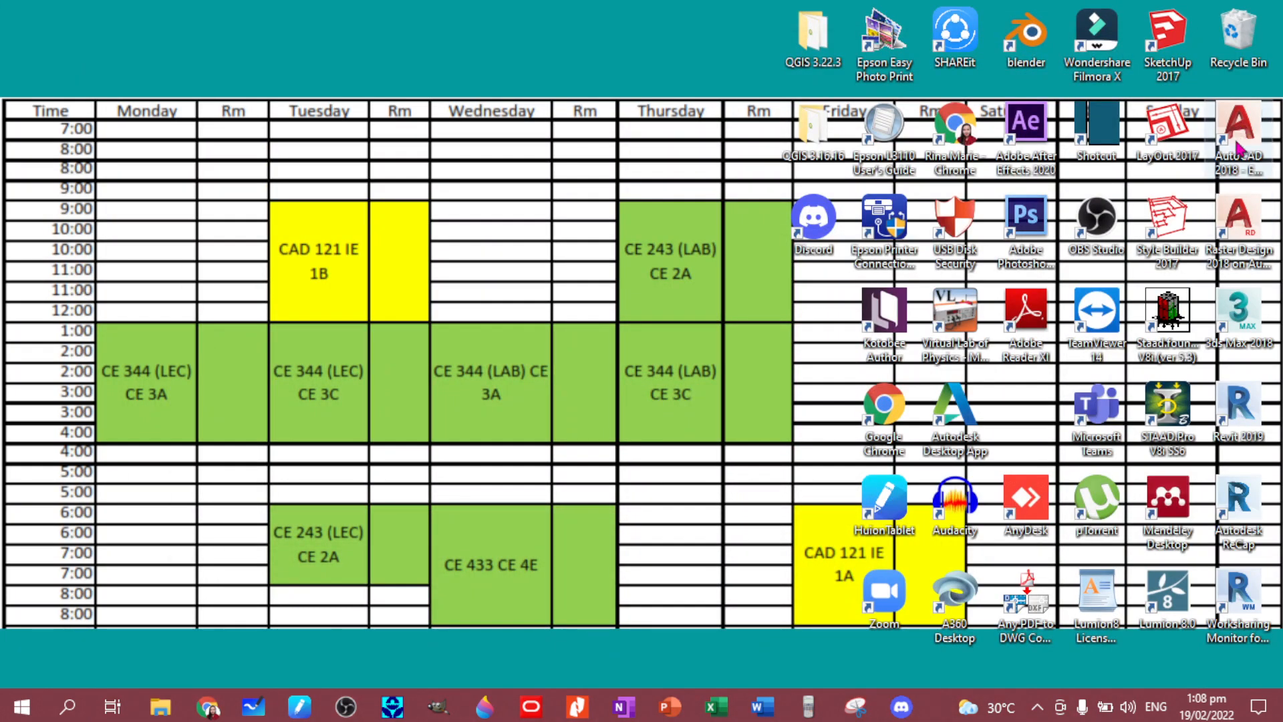
double_click(1234, 149)
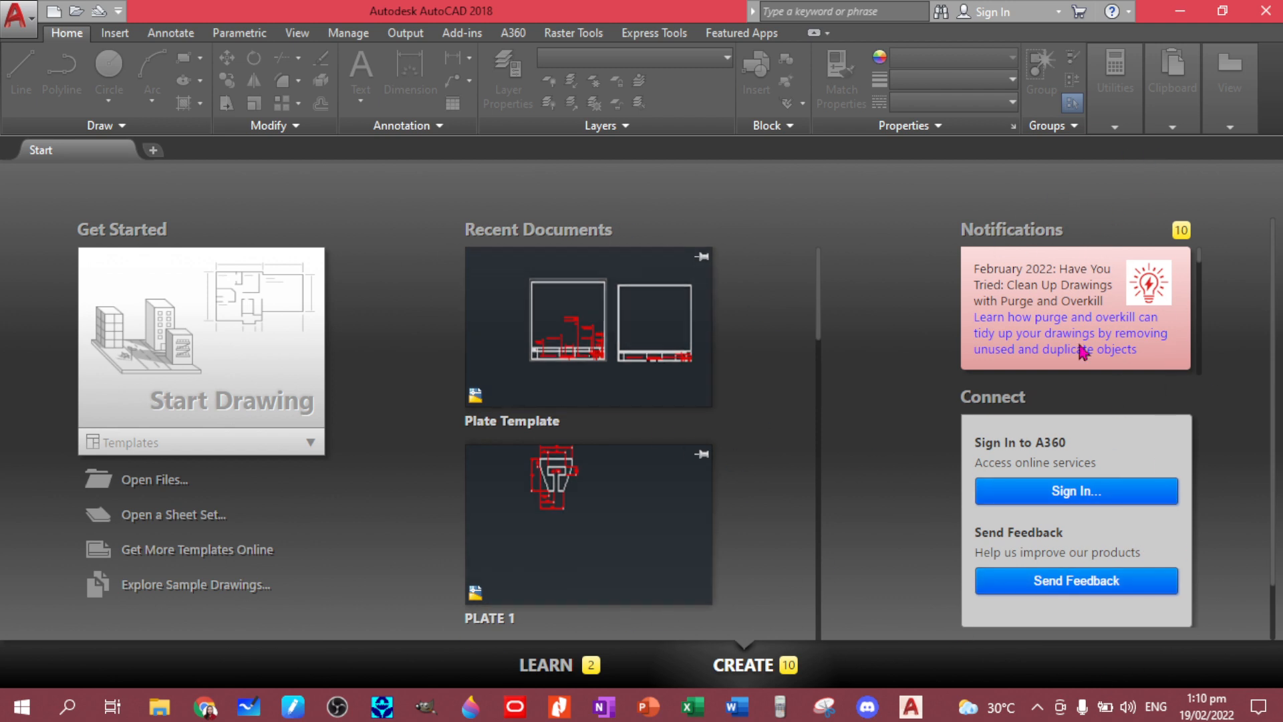
Look through the recent documents on the start page down to the oldest entries.
drag(1203, 267, 1206, 236)
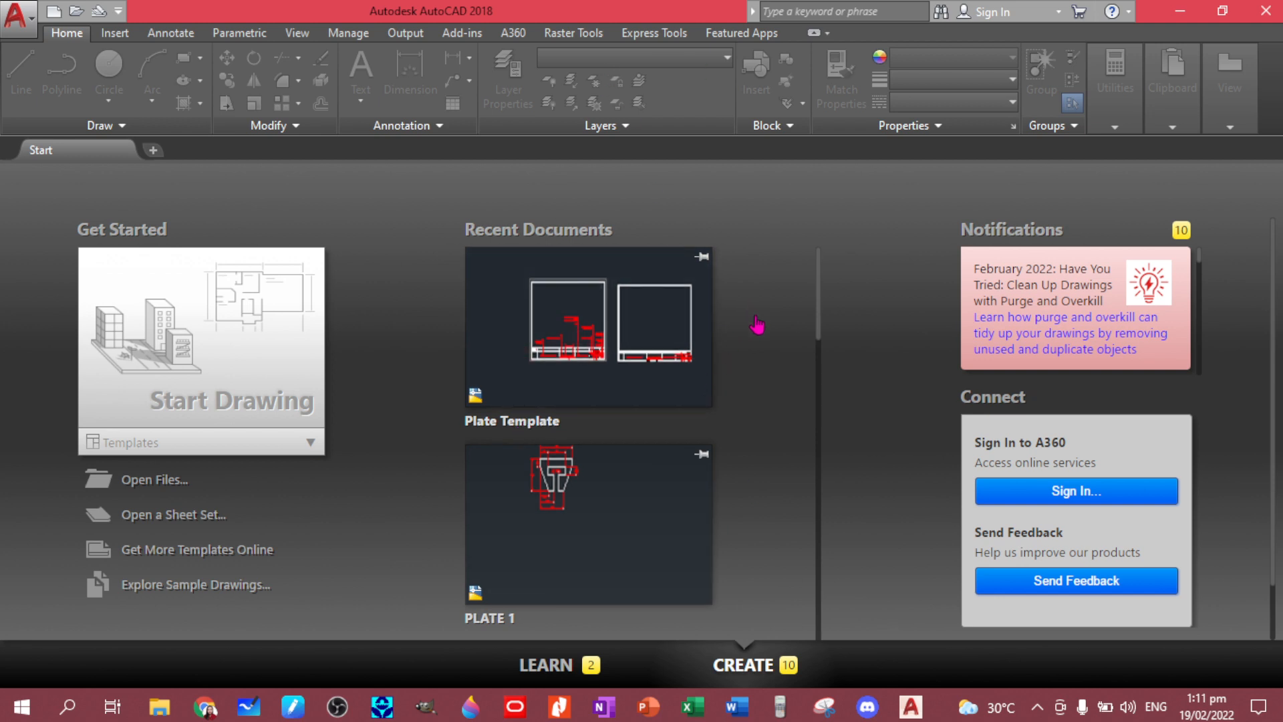
scroll(795, 304, down, 5)
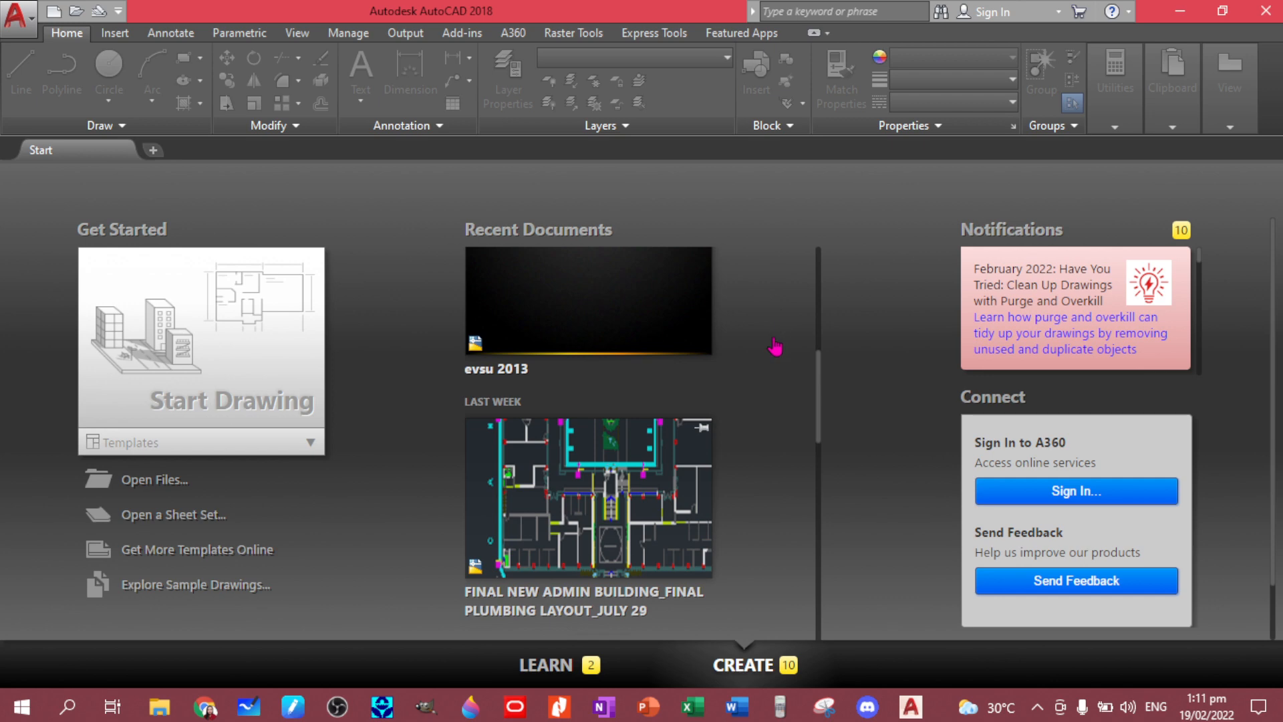
scroll(771, 352, down, 8)
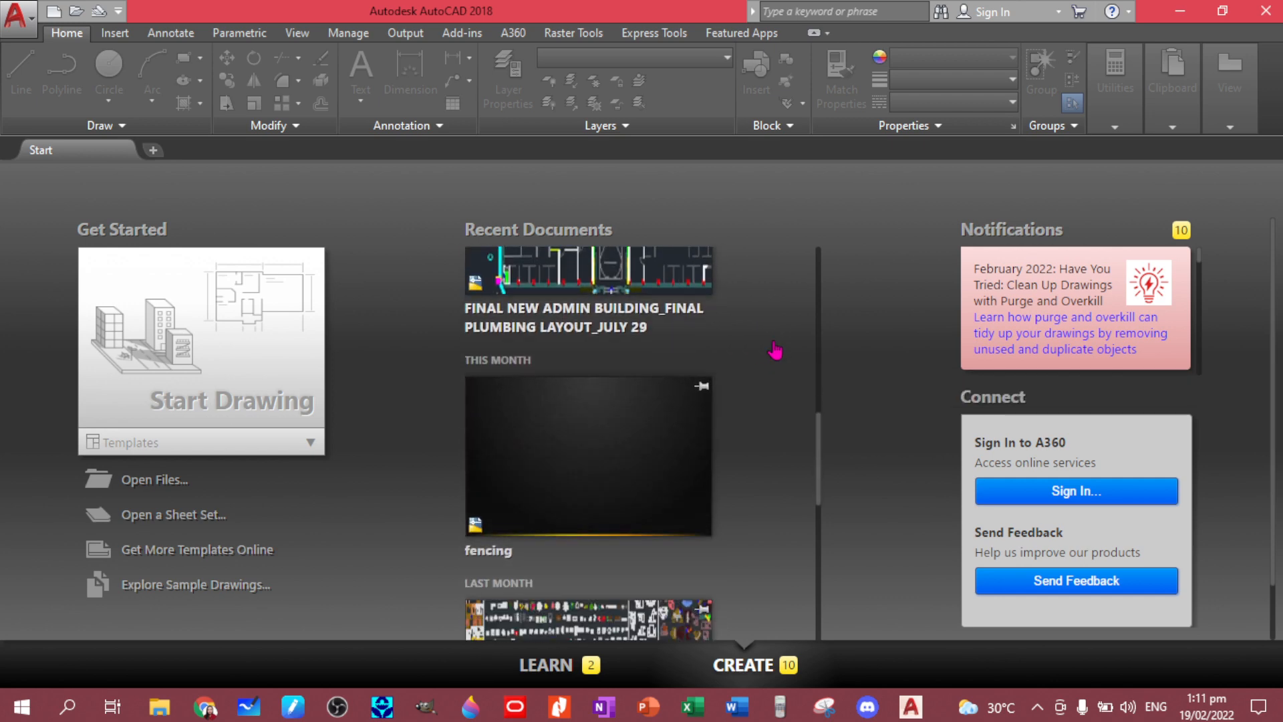
scroll(761, 395, down, 8)
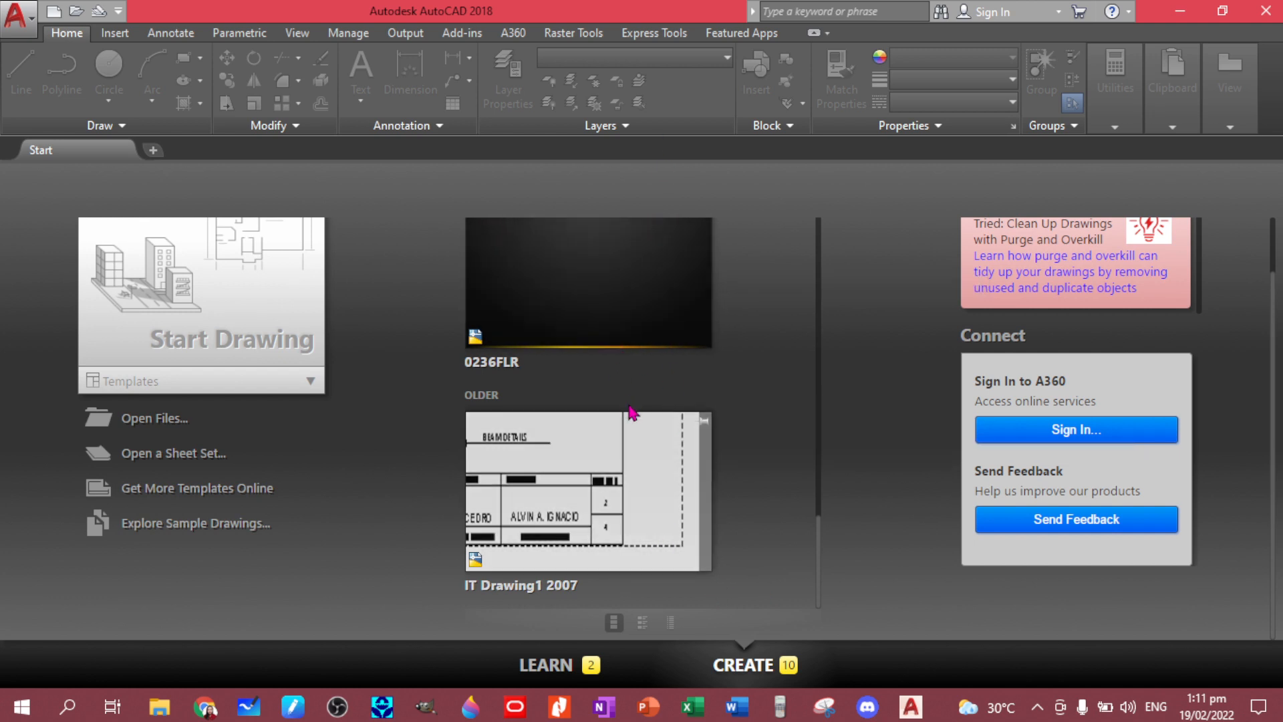
Compare the display styles for the recent documents and keep thumbnails with names and last-opened dates.
click(641, 623)
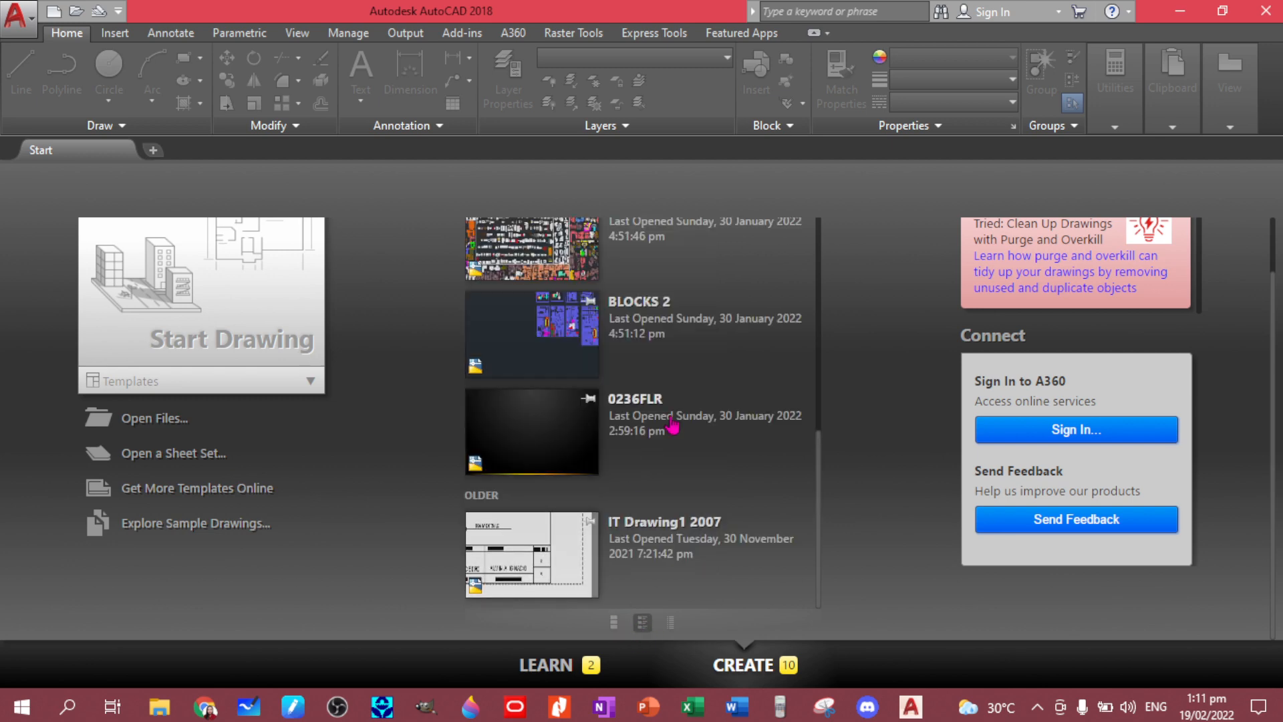
scroll(699, 400, up, 5)
scroll(699, 400, up, 2)
scroll(695, 414, down, 8)
scroll(683, 612, down, 6)
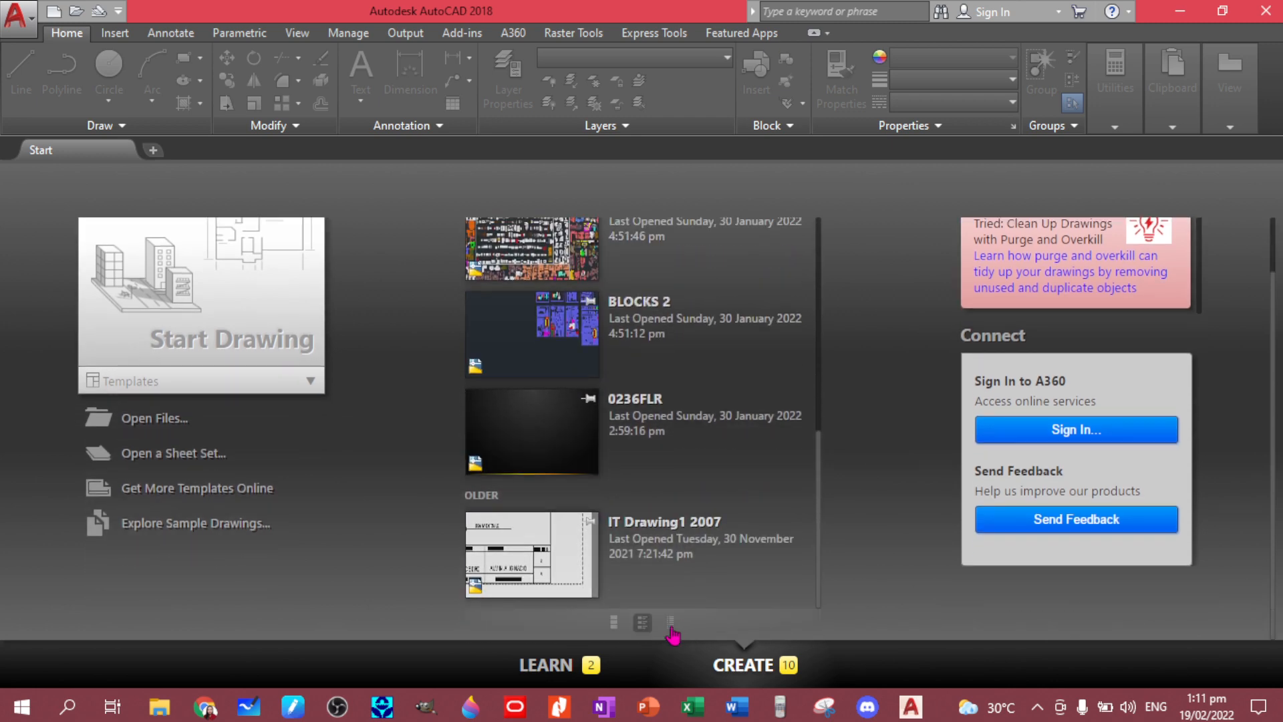
click(672, 623)
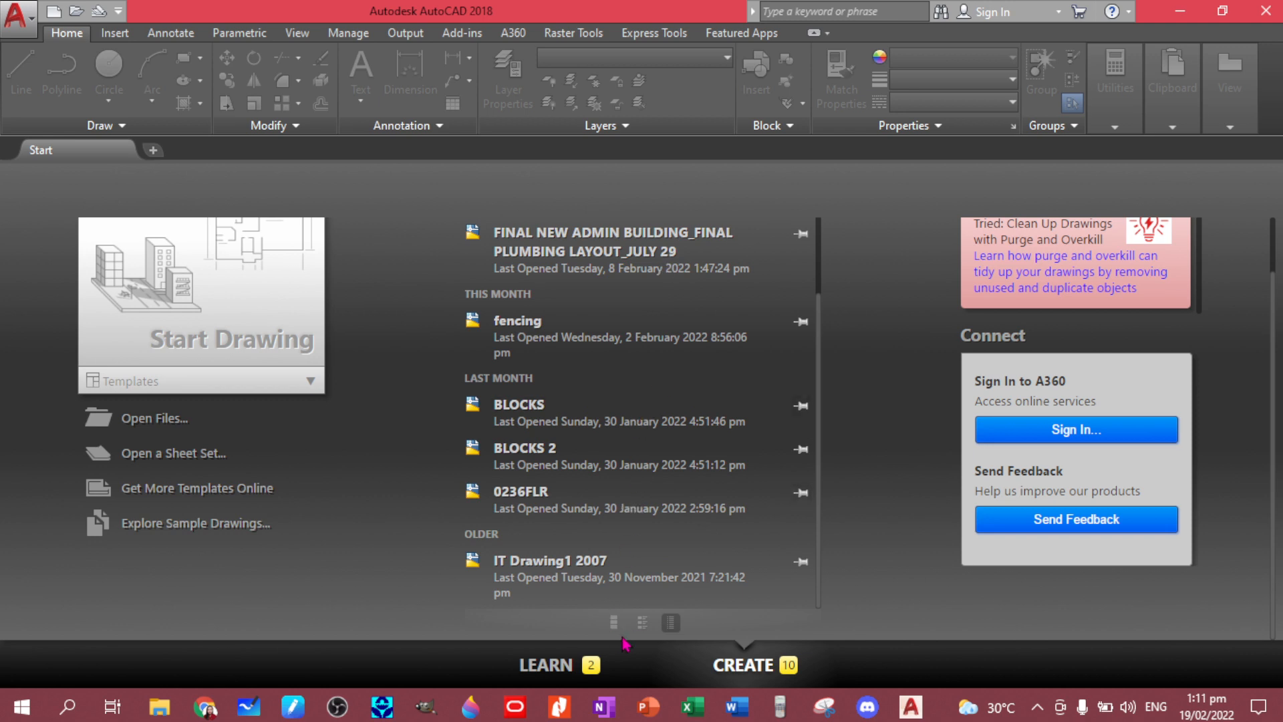
click(643, 624)
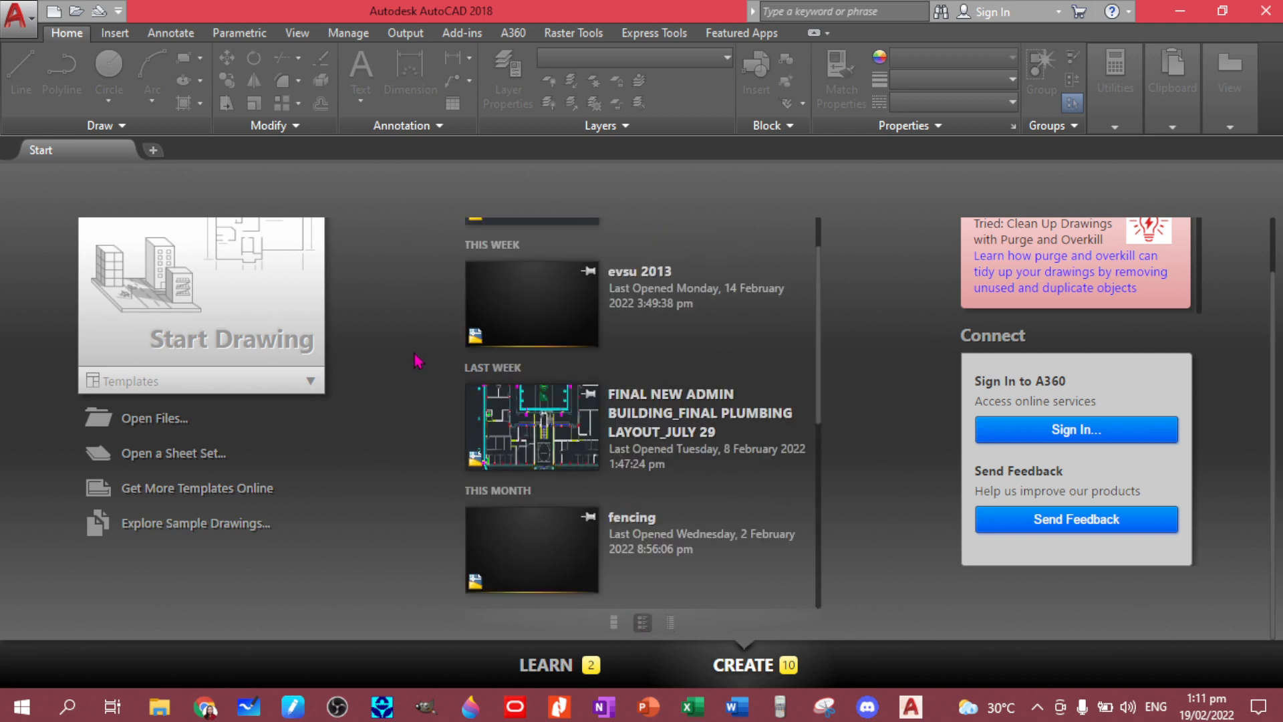
scroll(144, 269, up, 2)
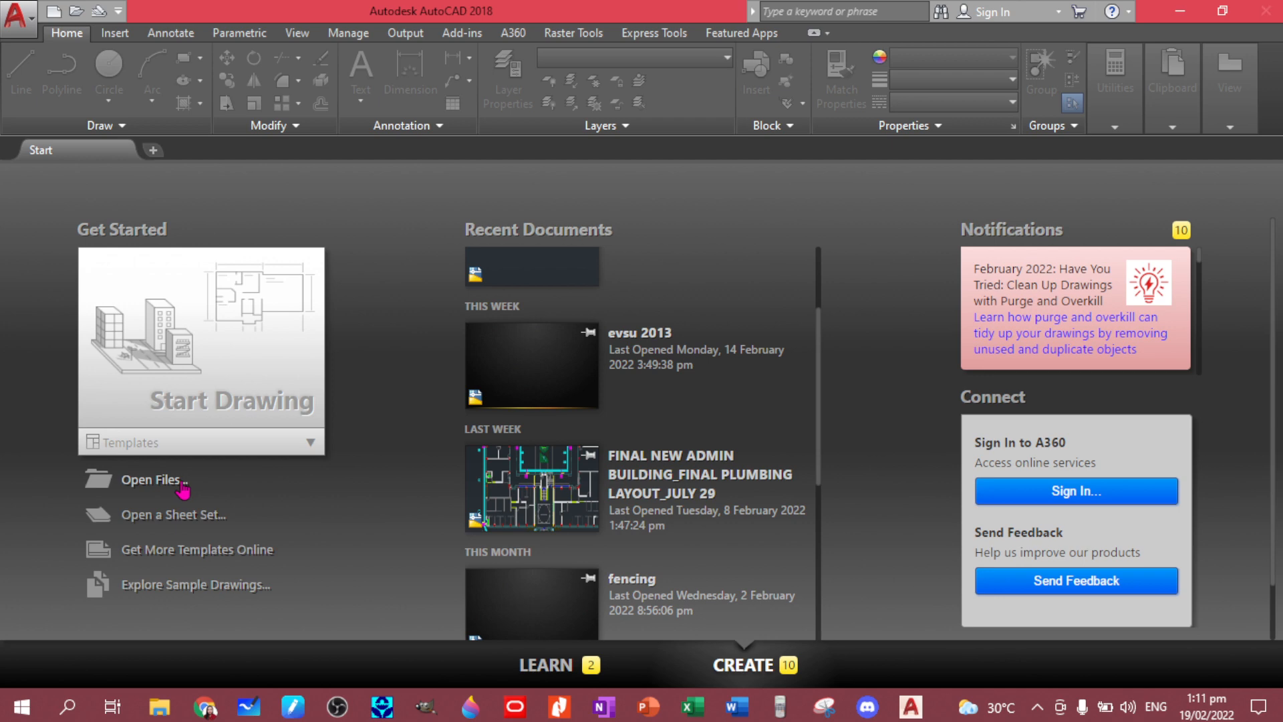
Bring up the file selection dialog for existing drawings and close it without choosing a file.
click(131, 482)
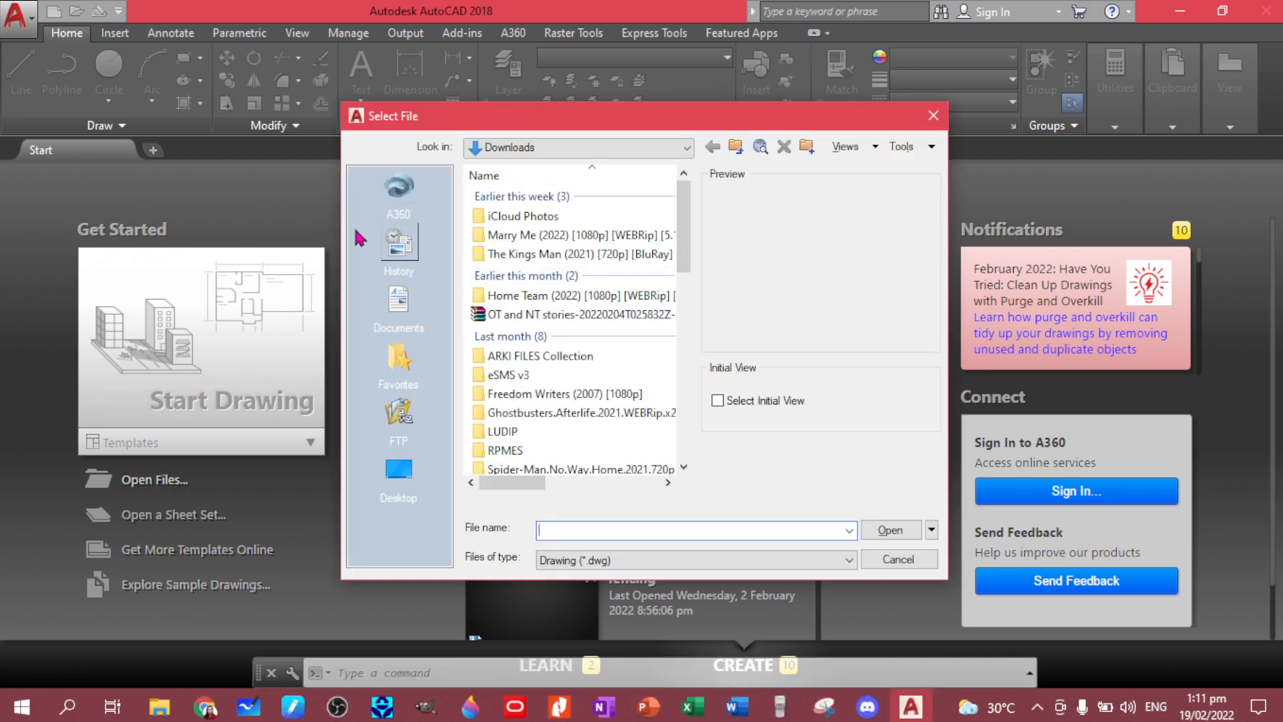
click(933, 116)
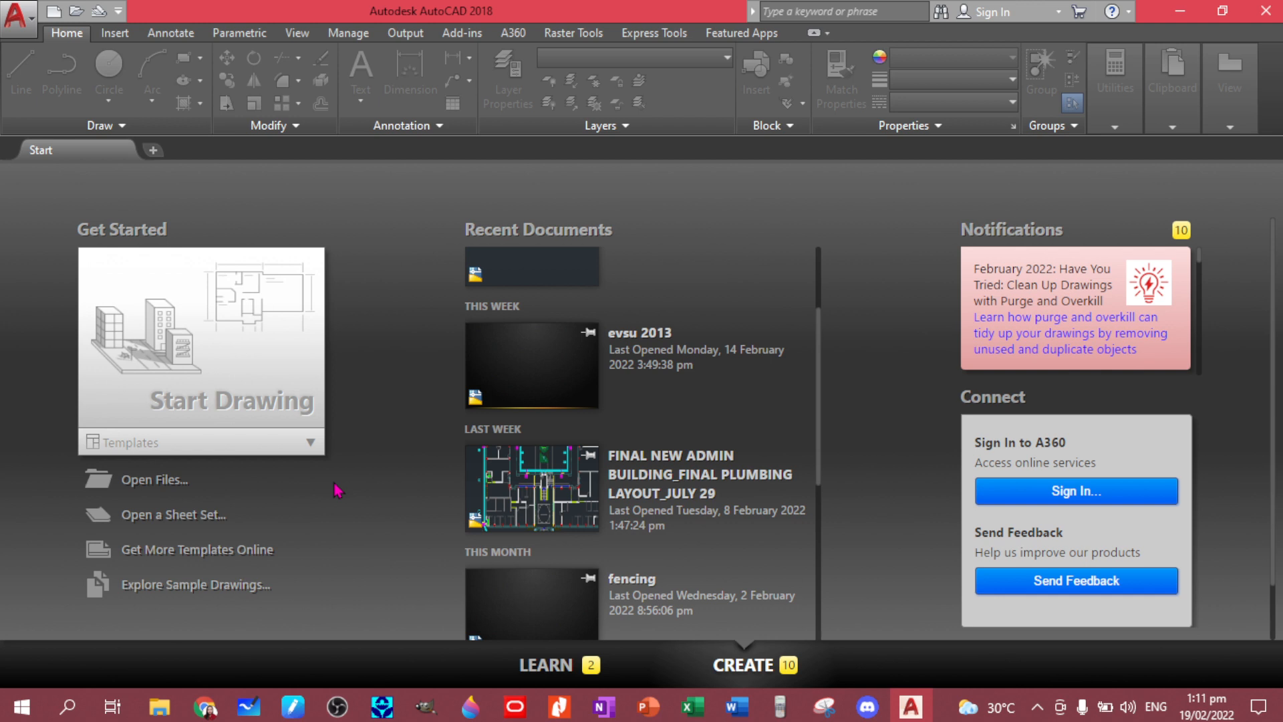
Look through the available drawing templates and start a new drawing with No Template - Metric.
click(311, 445)
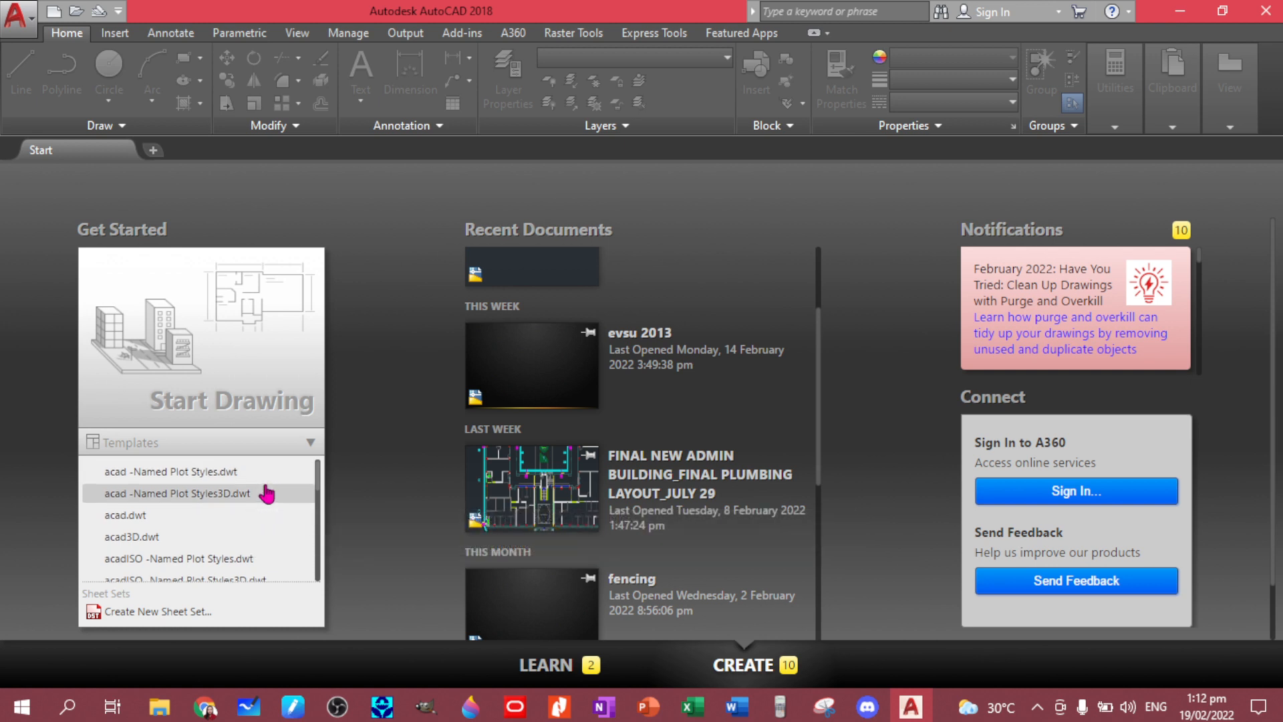
scroll(265, 492, down, 2)
scroll(266, 495, down, 2)
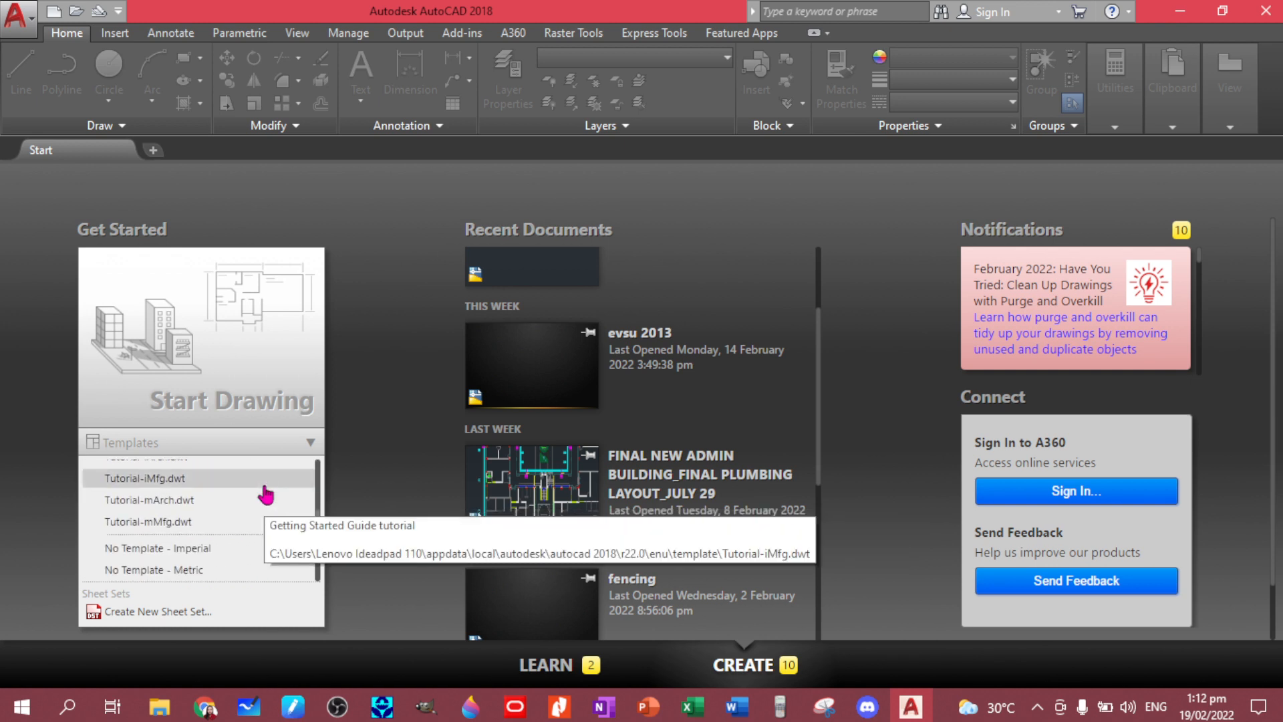
scroll(267, 494, down, 2)
scroll(266, 495, down, 2)
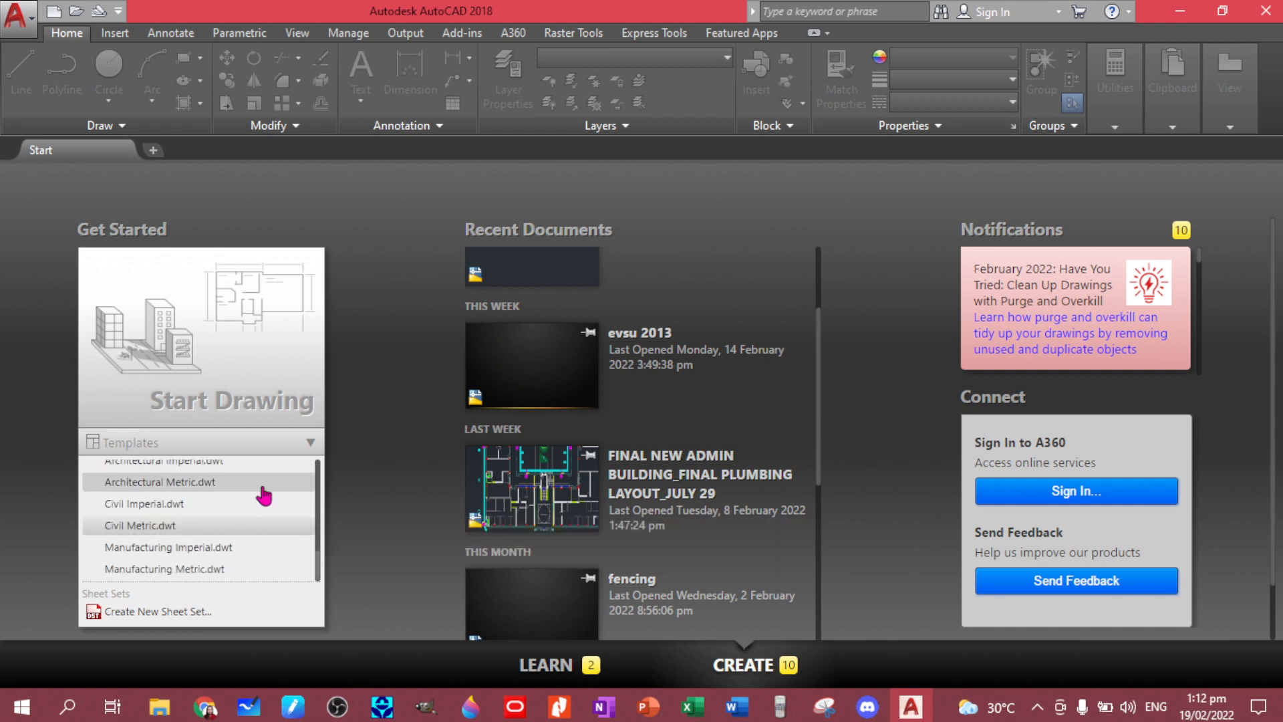
scroll(265, 496, up, 8)
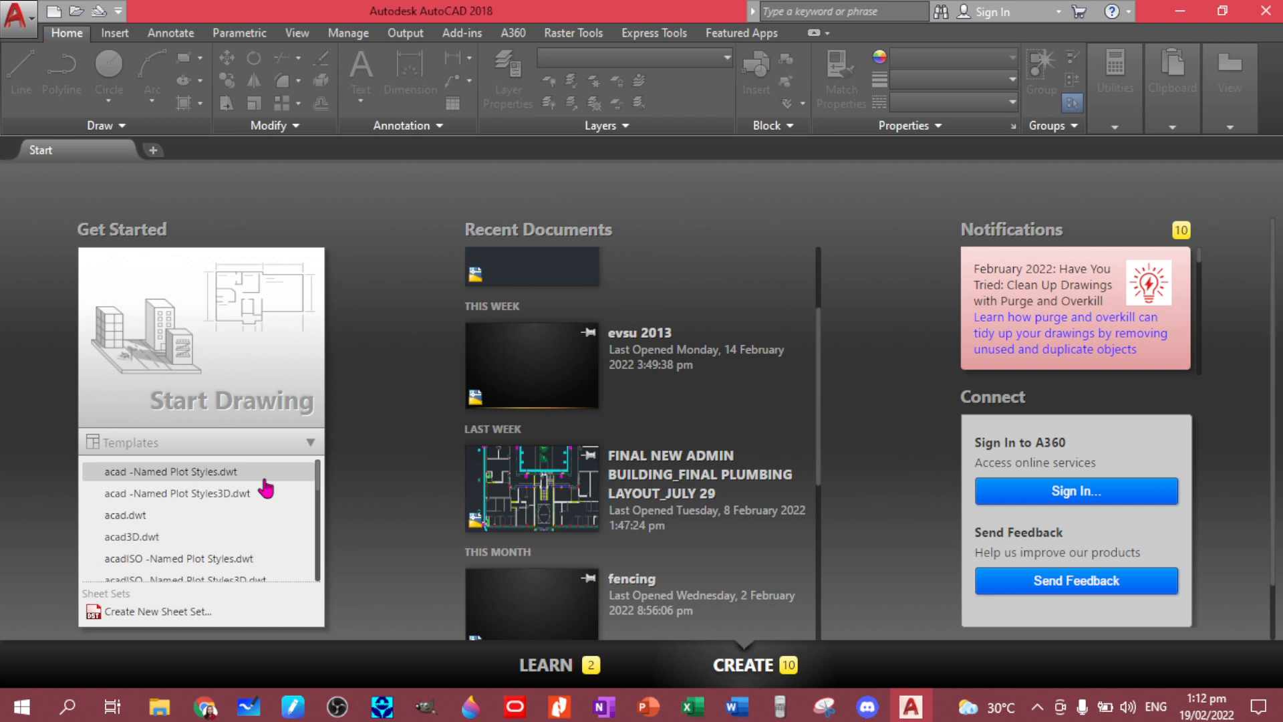
scroll(266, 491, down, 2)
scroll(266, 490, down, 3)
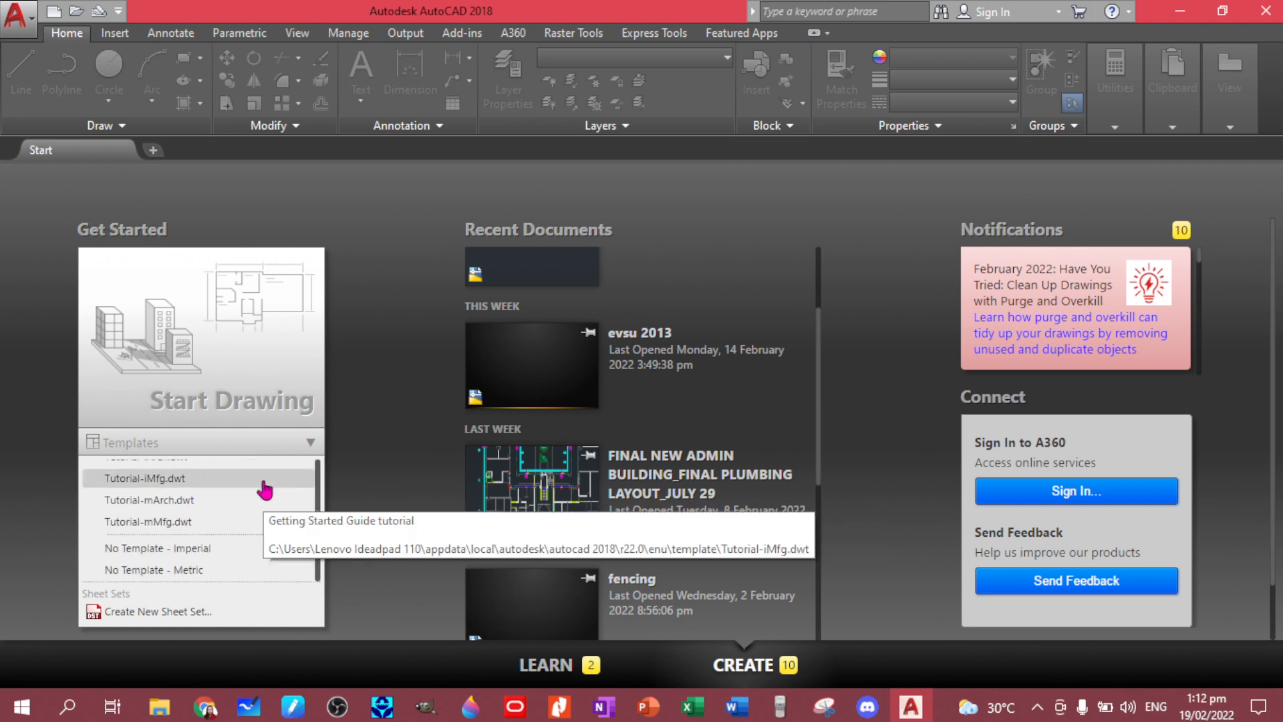
scroll(266, 491, down, 2)
scroll(266, 489, up, 2)
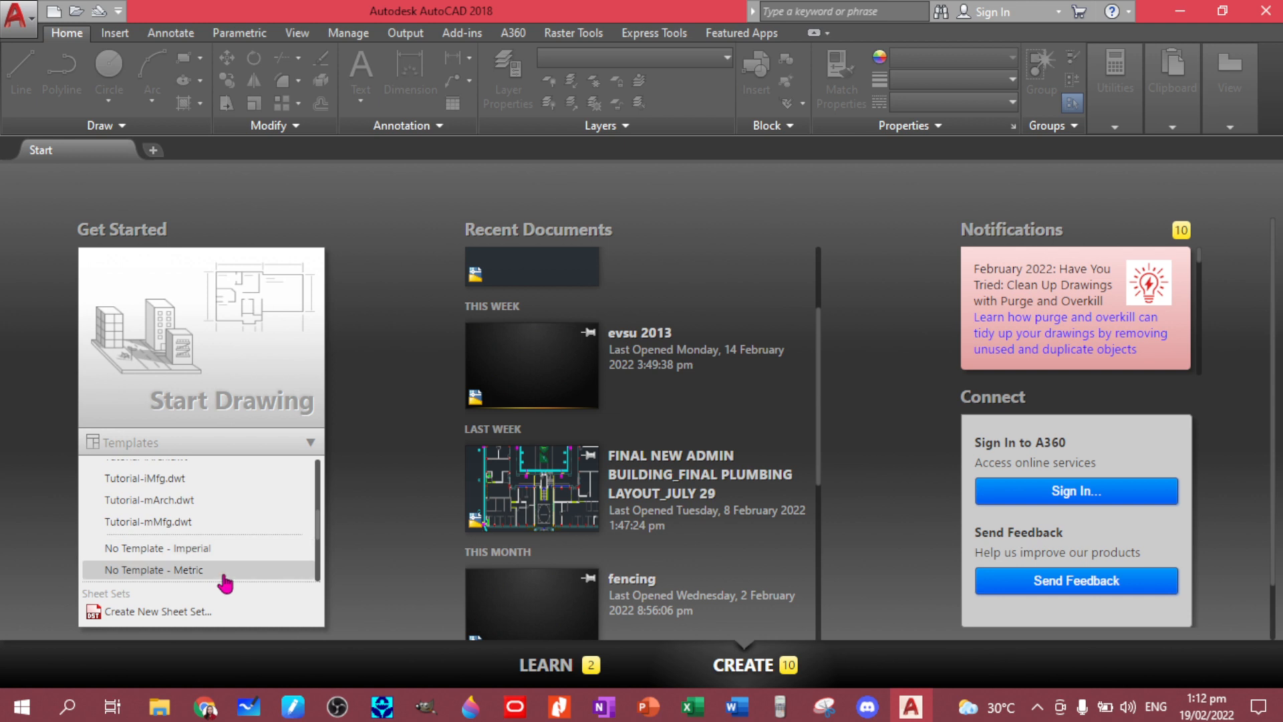
click(258, 585)
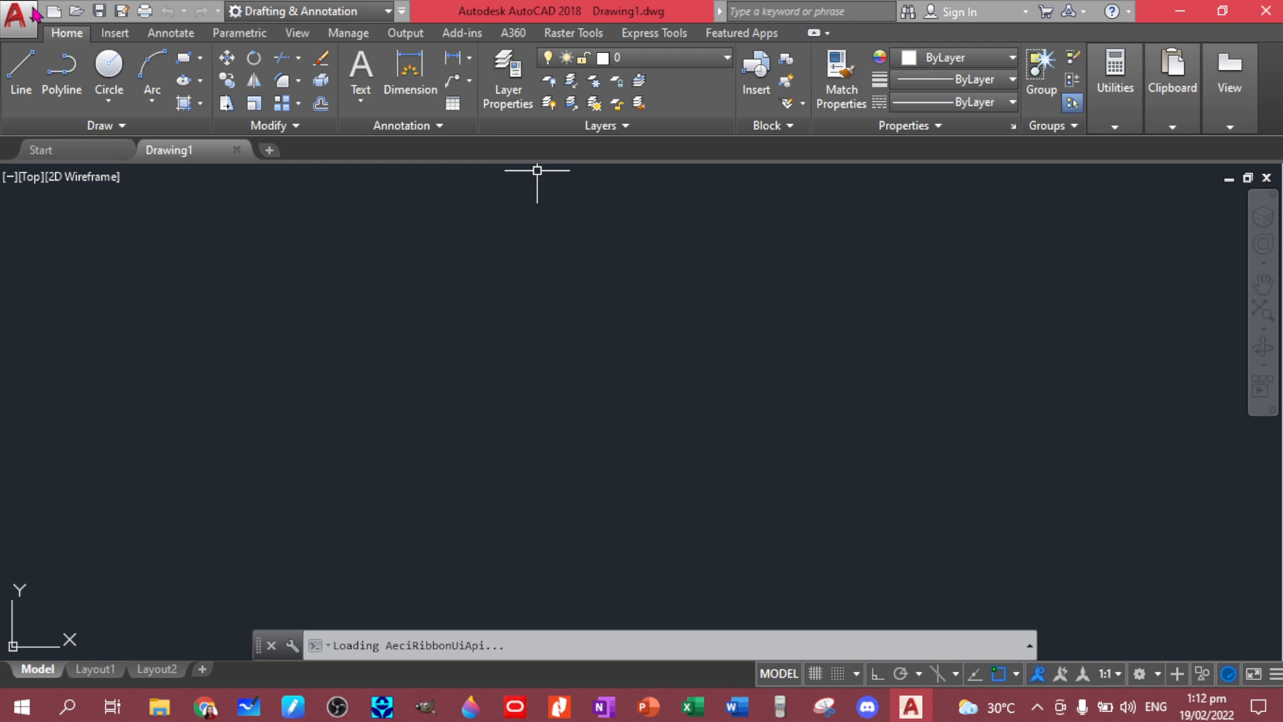
Review the application's file commands and the Quick Access Toolbar customization options.
click(30, 12)
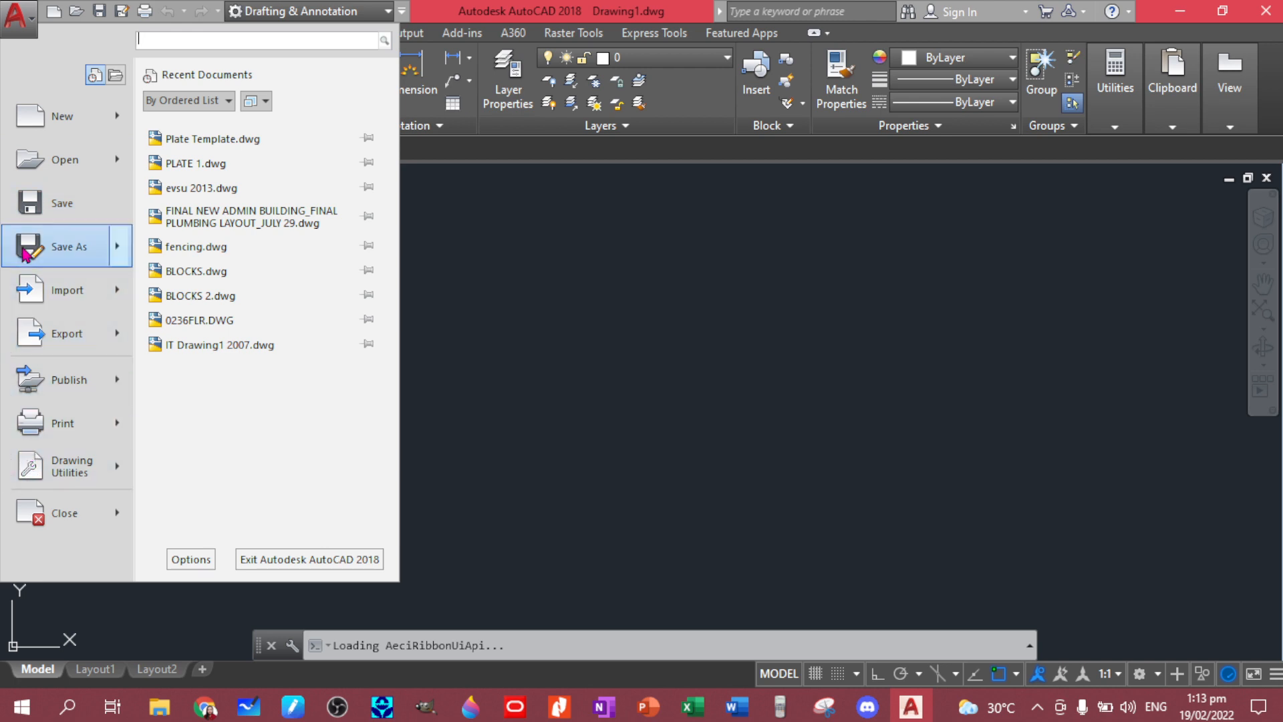
mouse_move(72, 109)
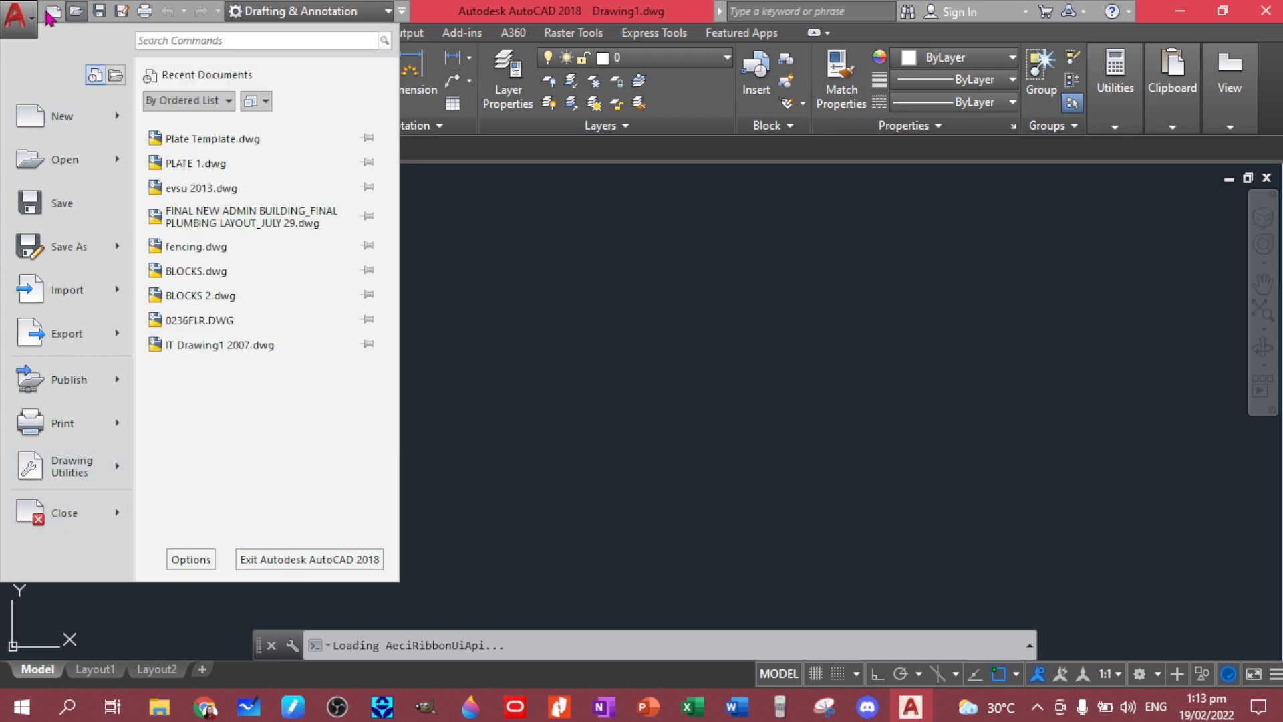
click(23, 20)
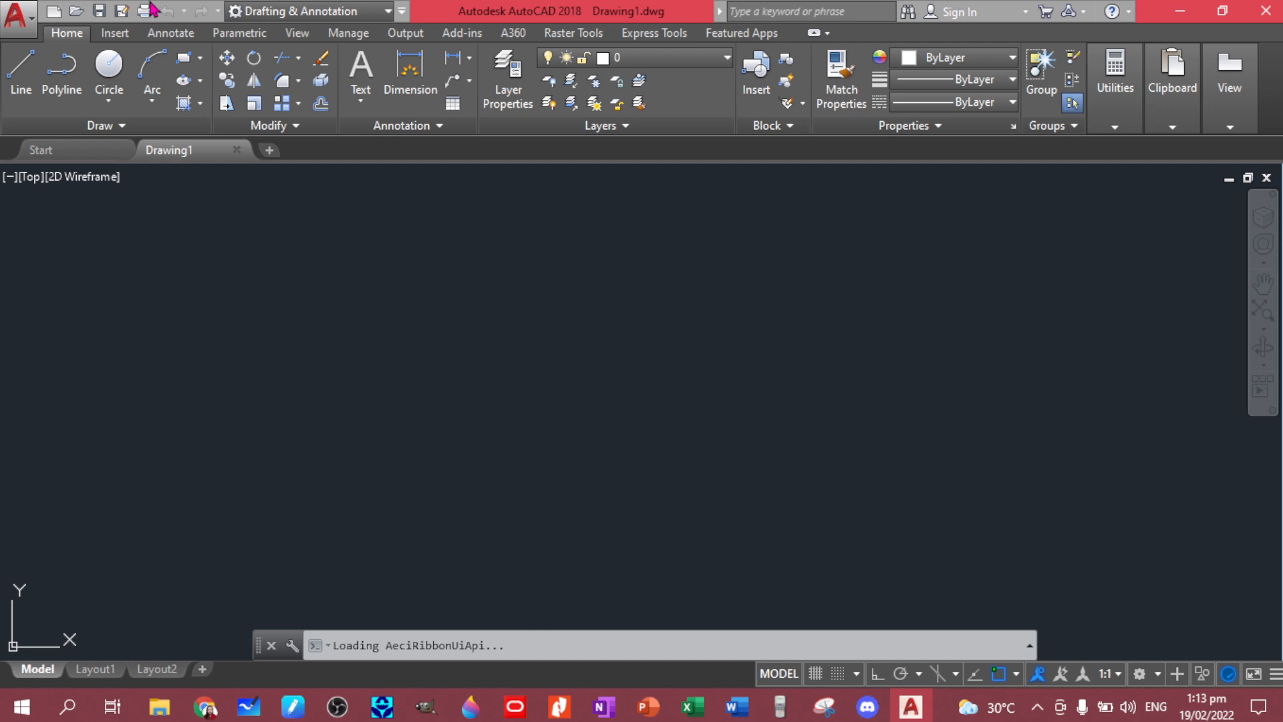
click(402, 10)
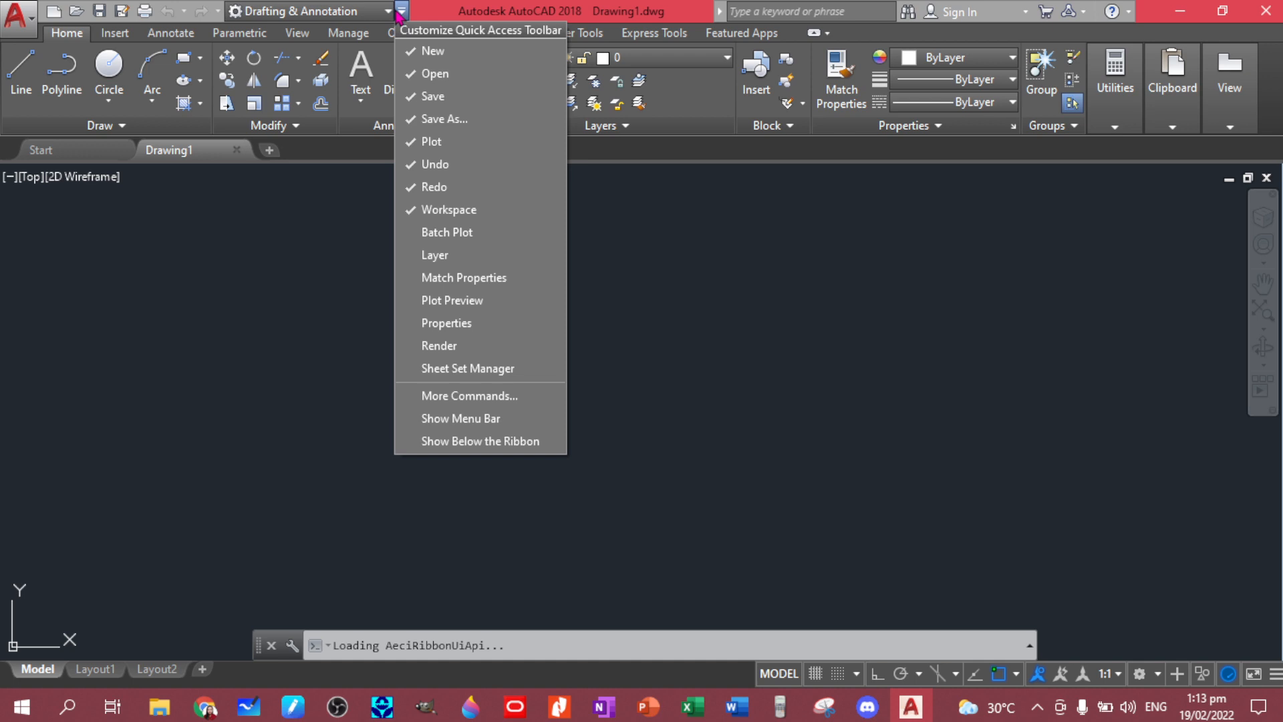
Try the 3D Basics workspace and return to Drafting & Annotation.
click(388, 11)
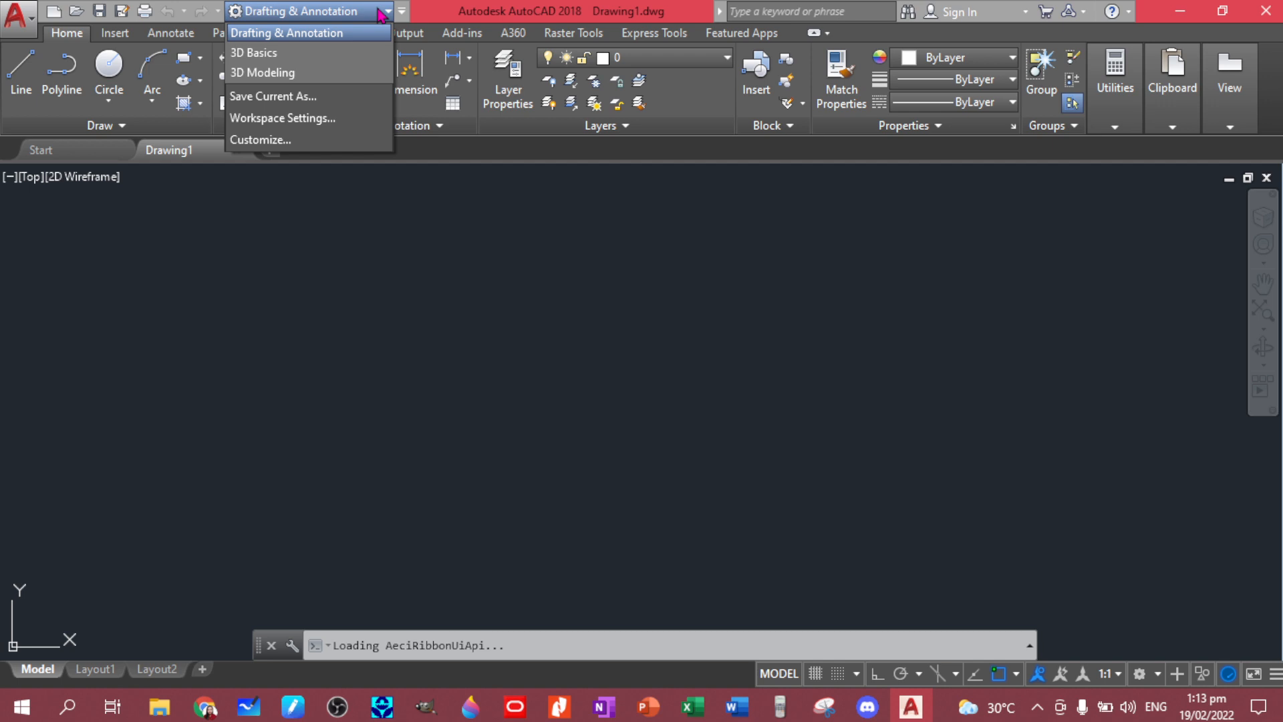
click(308, 60)
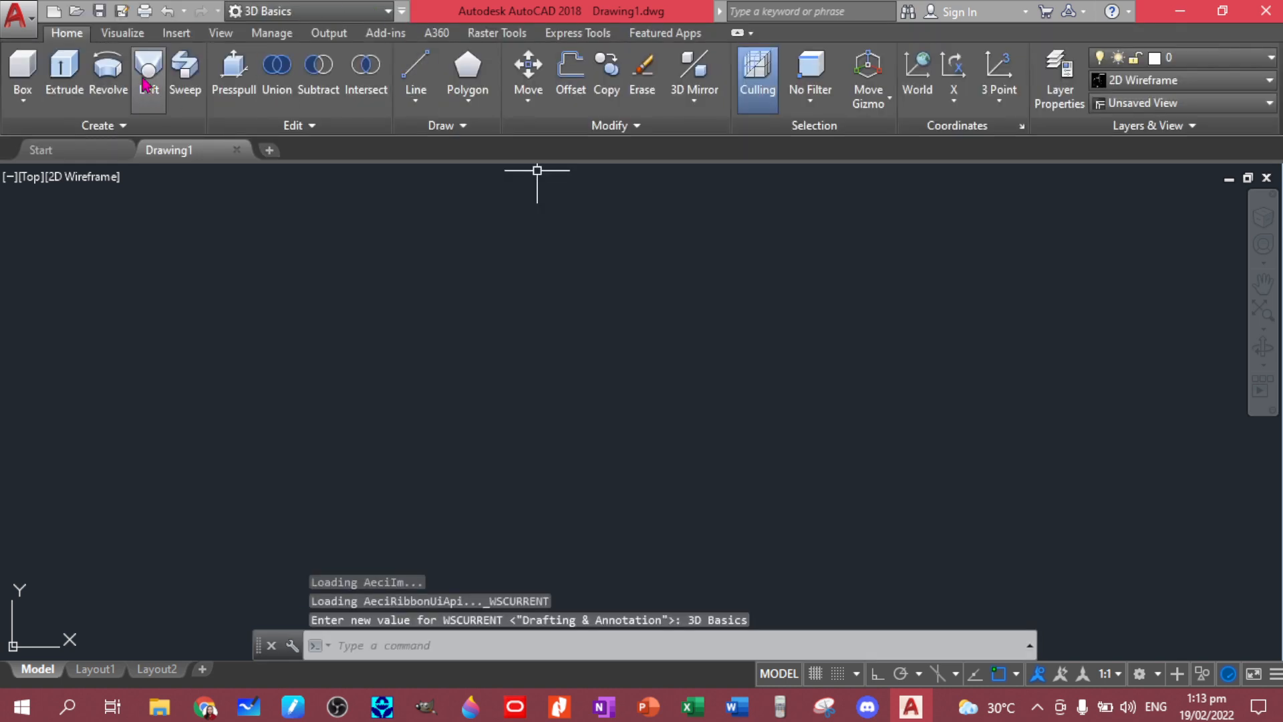
click(388, 12)
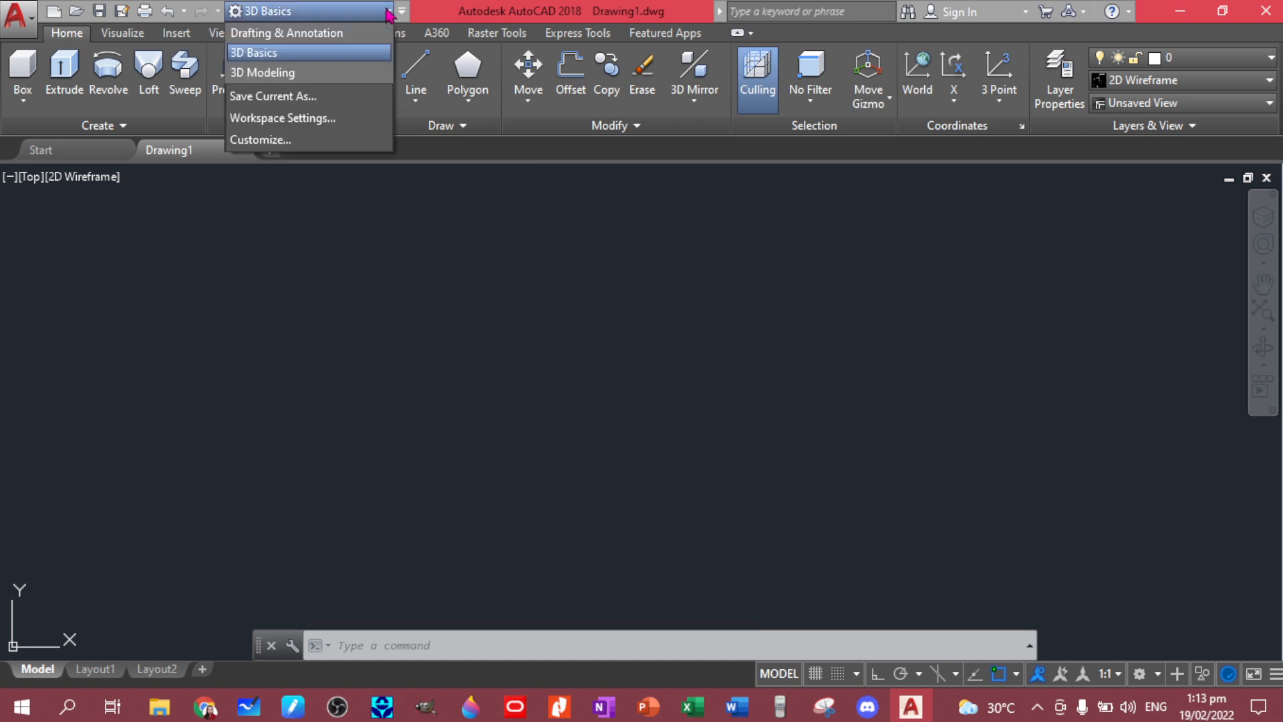
click(322, 36)
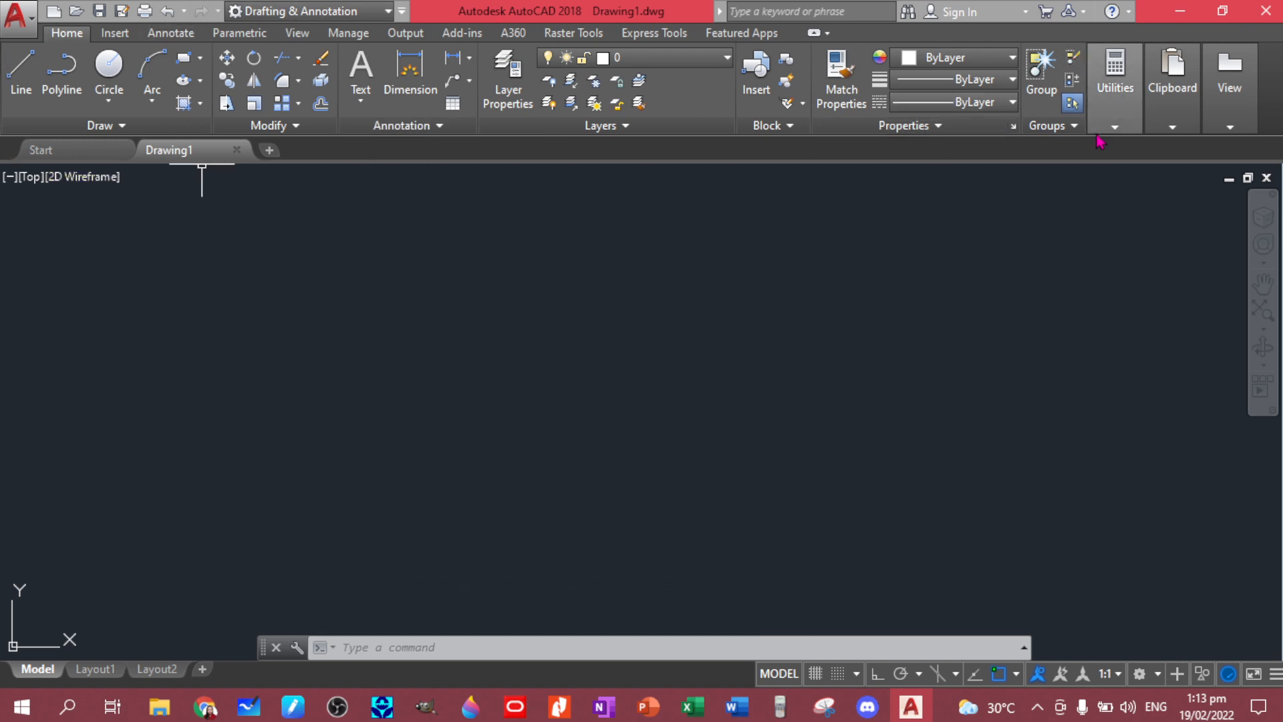
Look through the Insert, Annotate and Parametric tools, then review the Home drawing, utility and view tool groups.
click(115, 35)
click(177, 38)
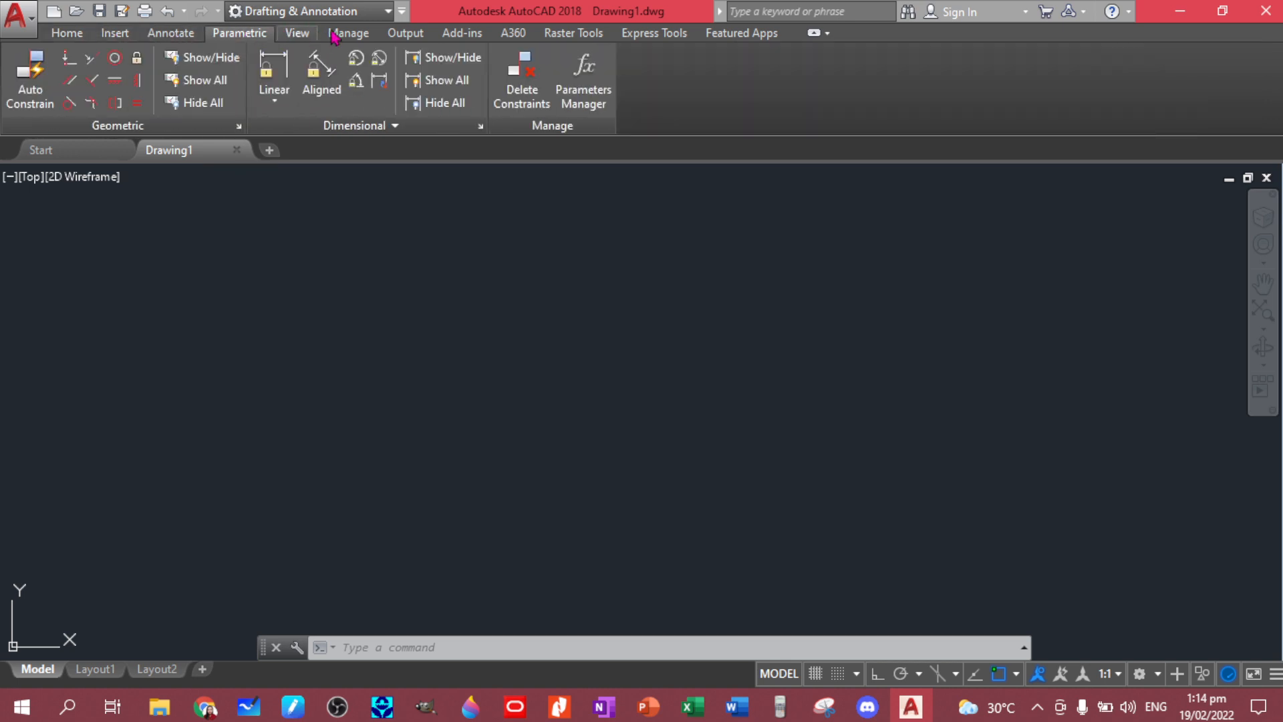
click(65, 35)
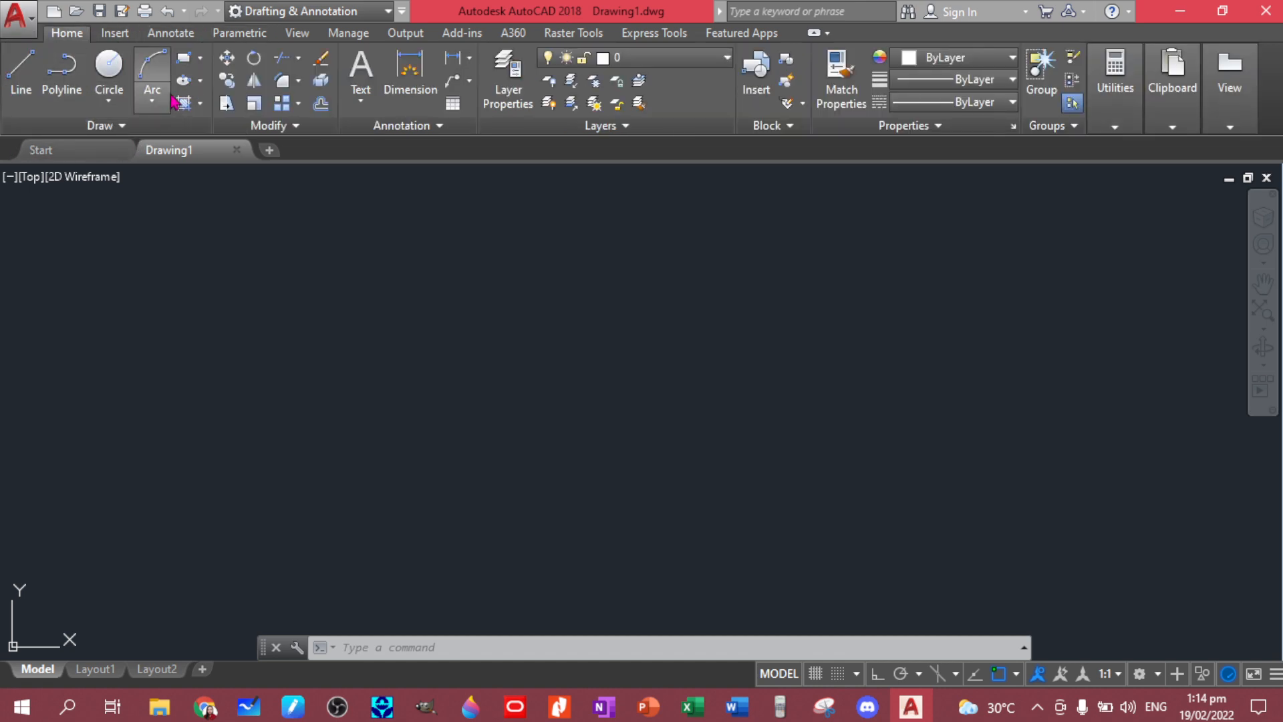
click(121, 126)
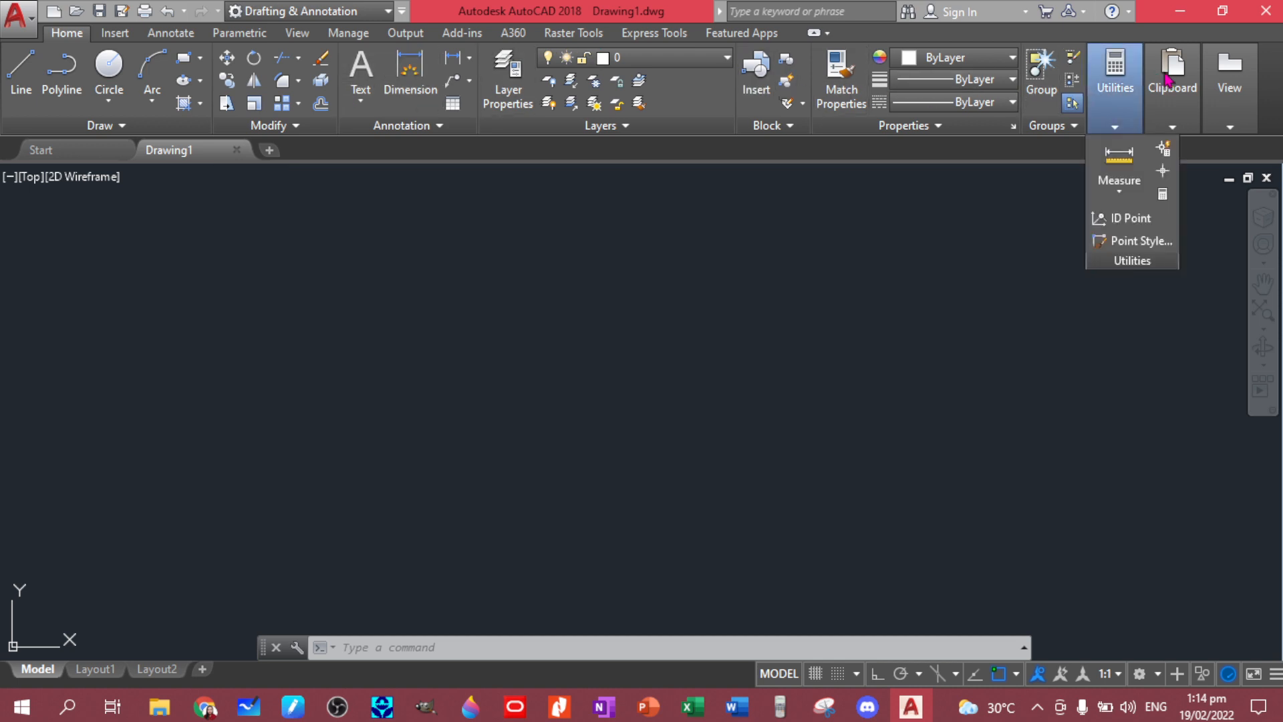
mouse_move(1256, 91)
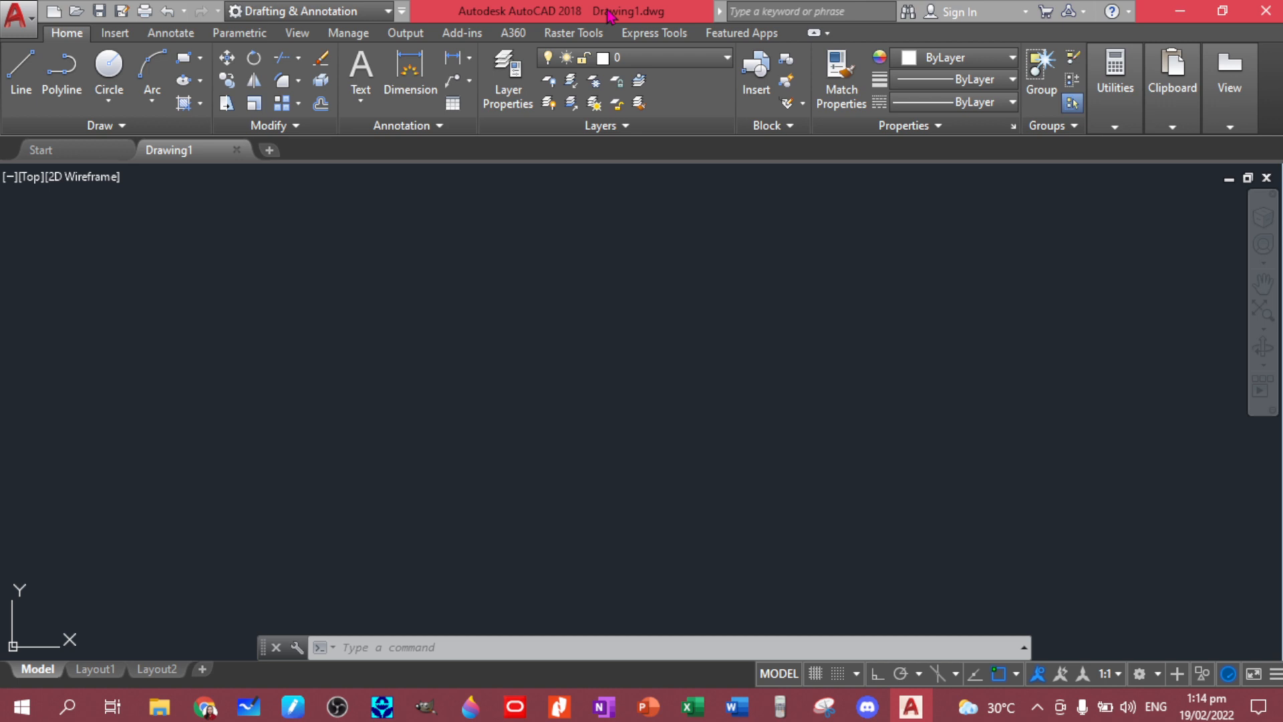
Save the drawing in the Documents folder as AutoCAD Interface.dwg in the AutoCAD 2018 Drawing format.
click(16, 14)
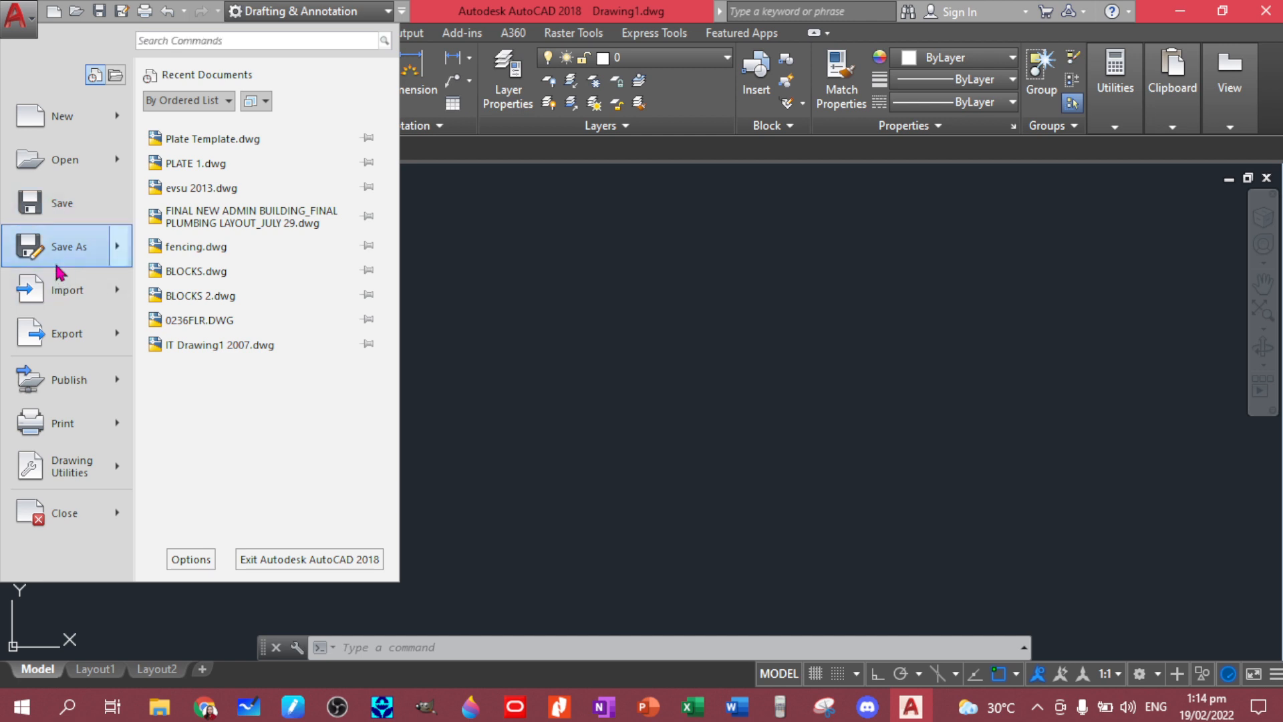
mouse_move(64, 252)
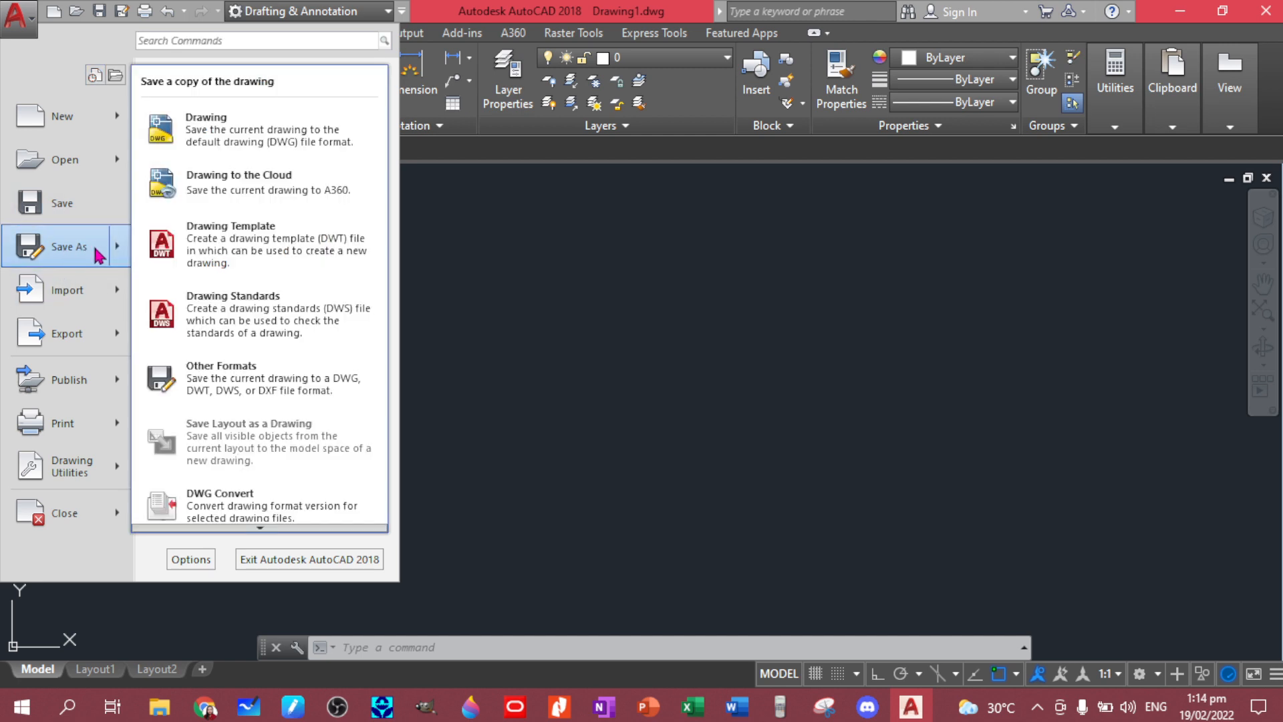
click(77, 252)
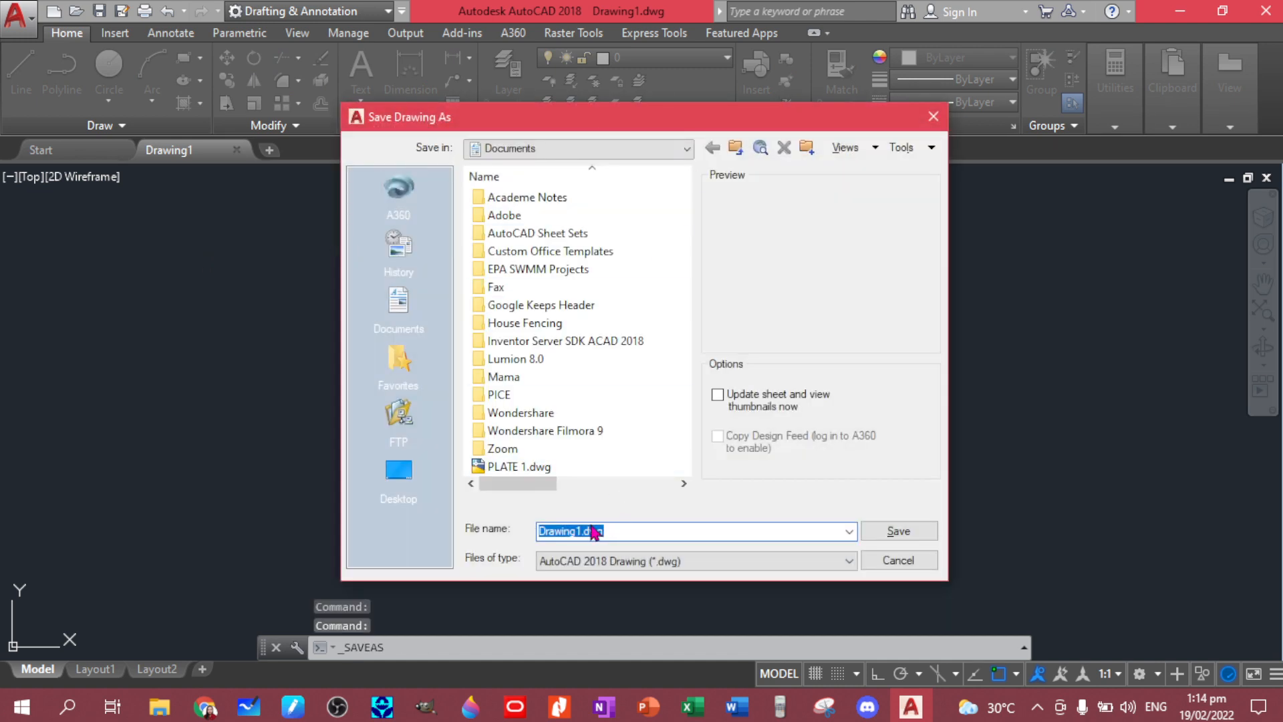
click(586, 530)
key(BackSpace)
key(BackSpace)
key(BackSpace)
key(BackSpace)
key(BackSpace)
key(BackSpace)
key(BackSpace)
key(BackSpace)
key(BackSpace)
text(AutoCAD Interface)
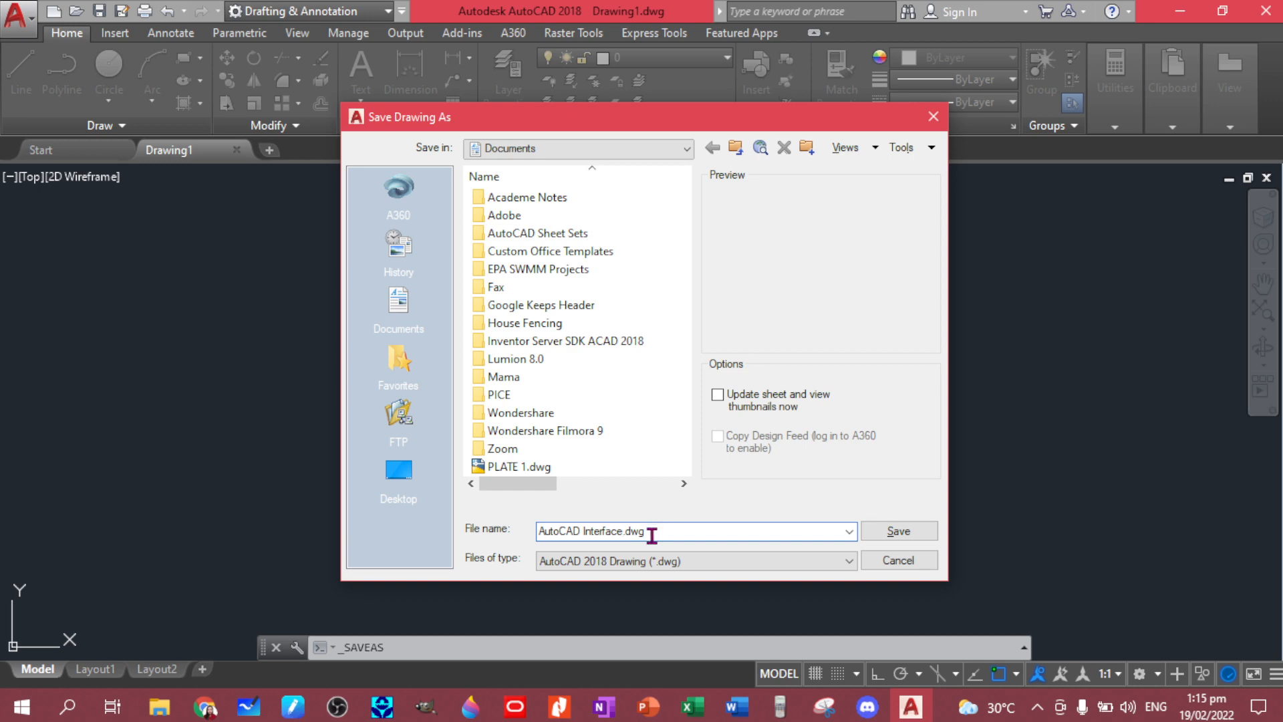
click(899, 535)
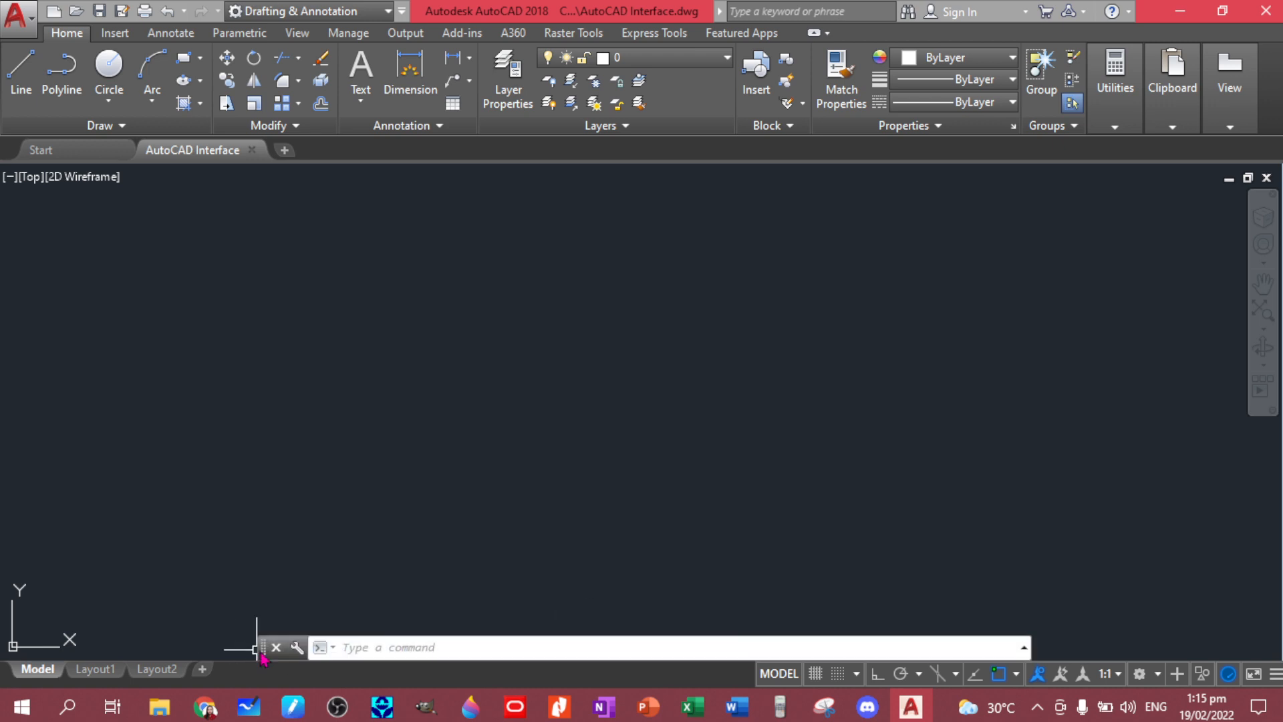
Shift the floating command line slightly to the right.
mouse_move(261, 654)
mouse_down()
mouse_move(310, 438)
mouse_move(172, 437)
mouse_move(259, 592)
mouse_move(236, 647)
mouse_move(249, 646)
mouse_move(53, 642)
mouse_move(277, 646)
mouse_up()
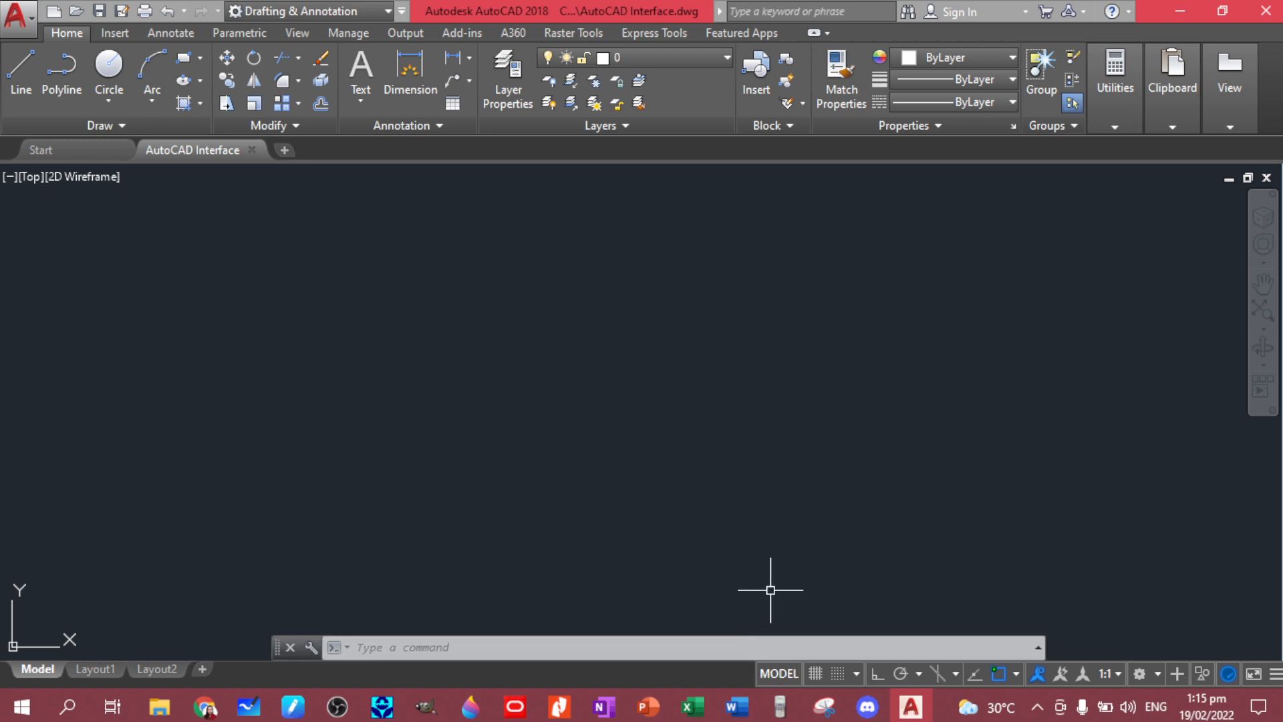
mouse_move(96, 673)
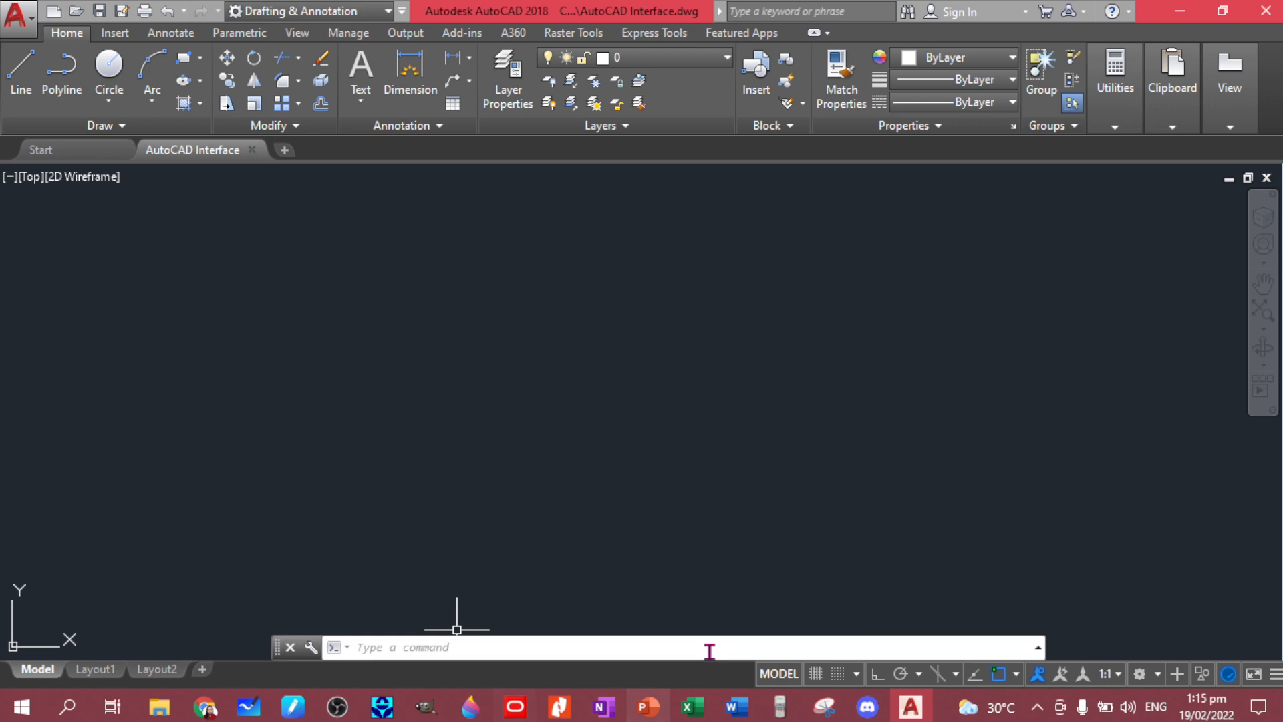
Turn on the drawing grid and review the list of status bar customization options.
click(814, 675)
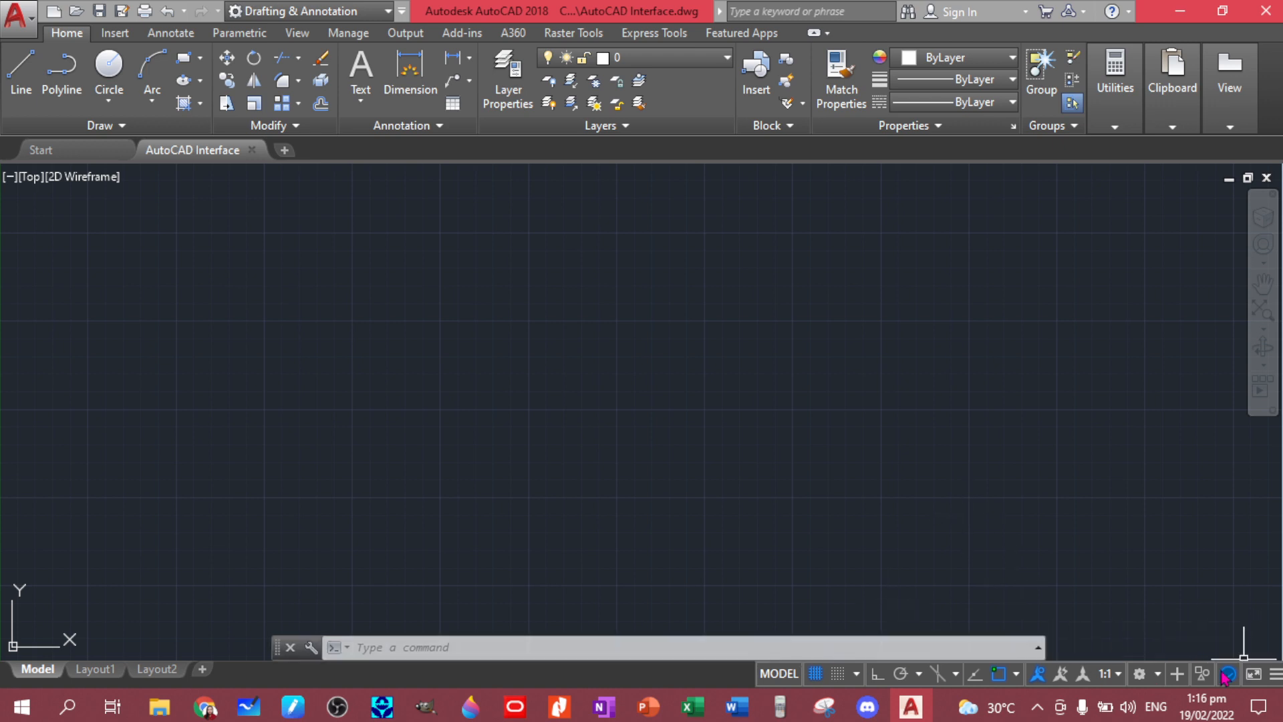
click(1275, 673)
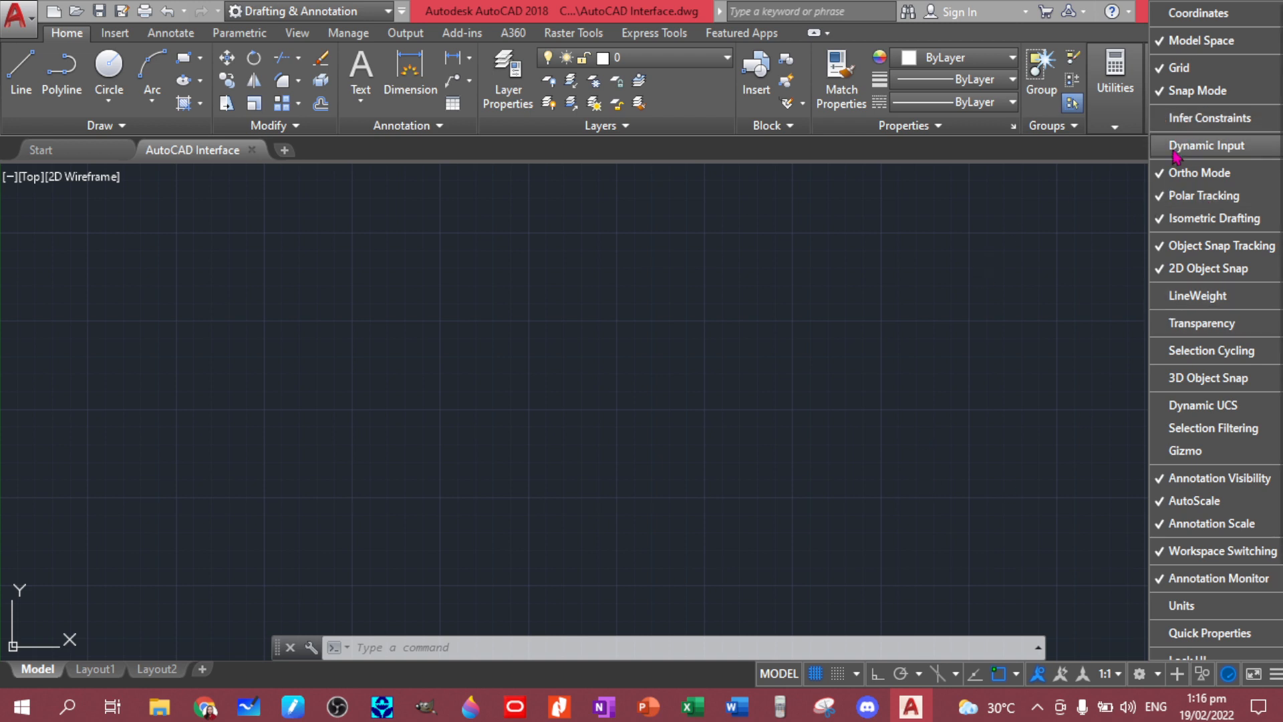
click(794, 357)
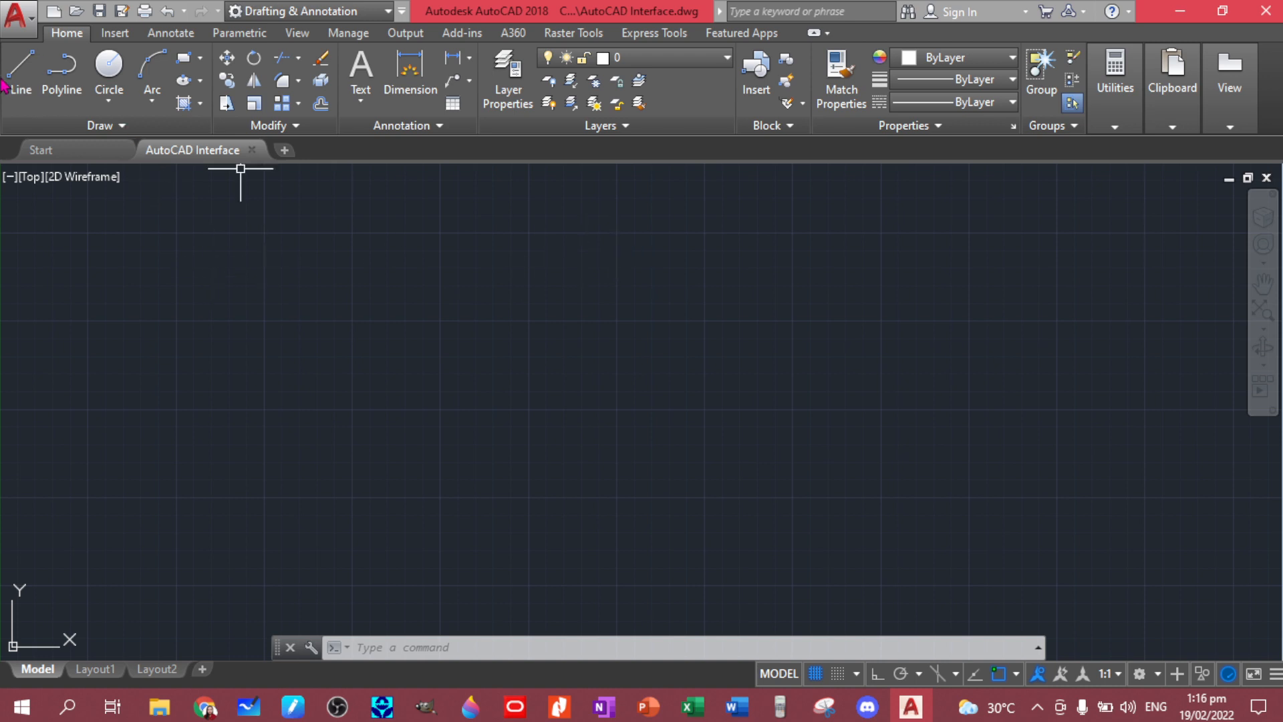
click(26, 69)
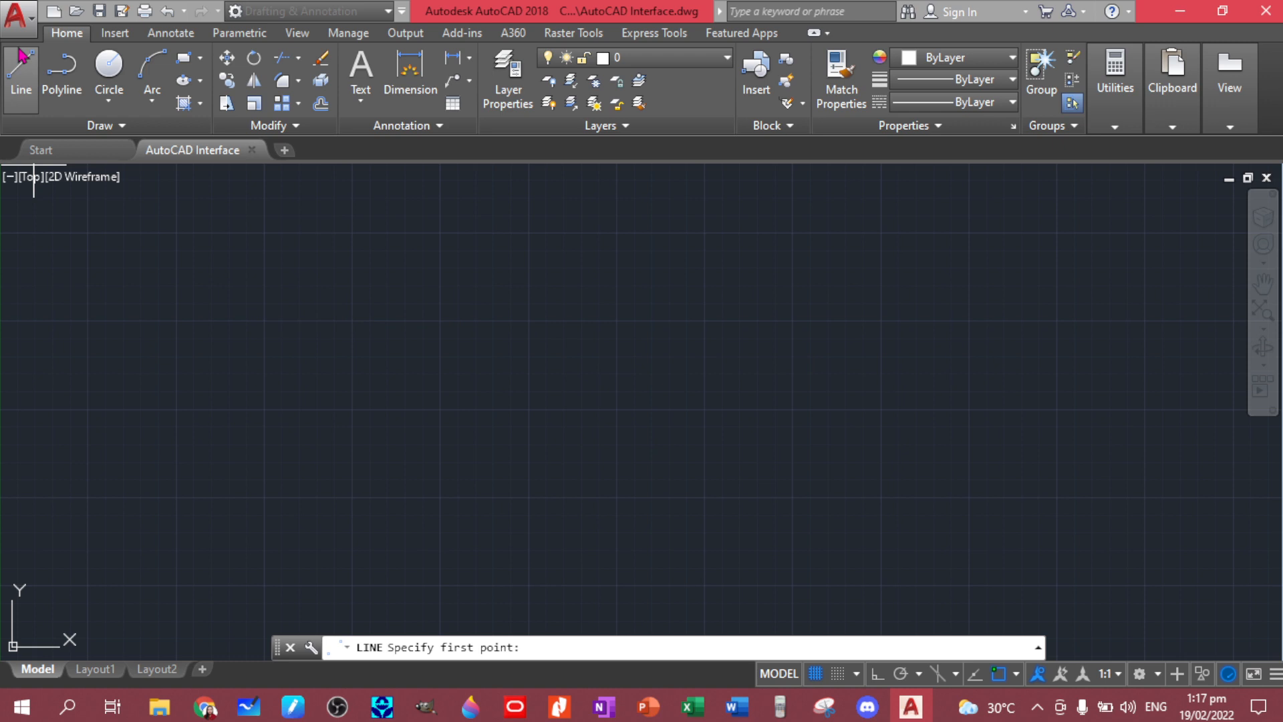
key(Escape)
key(Escape)
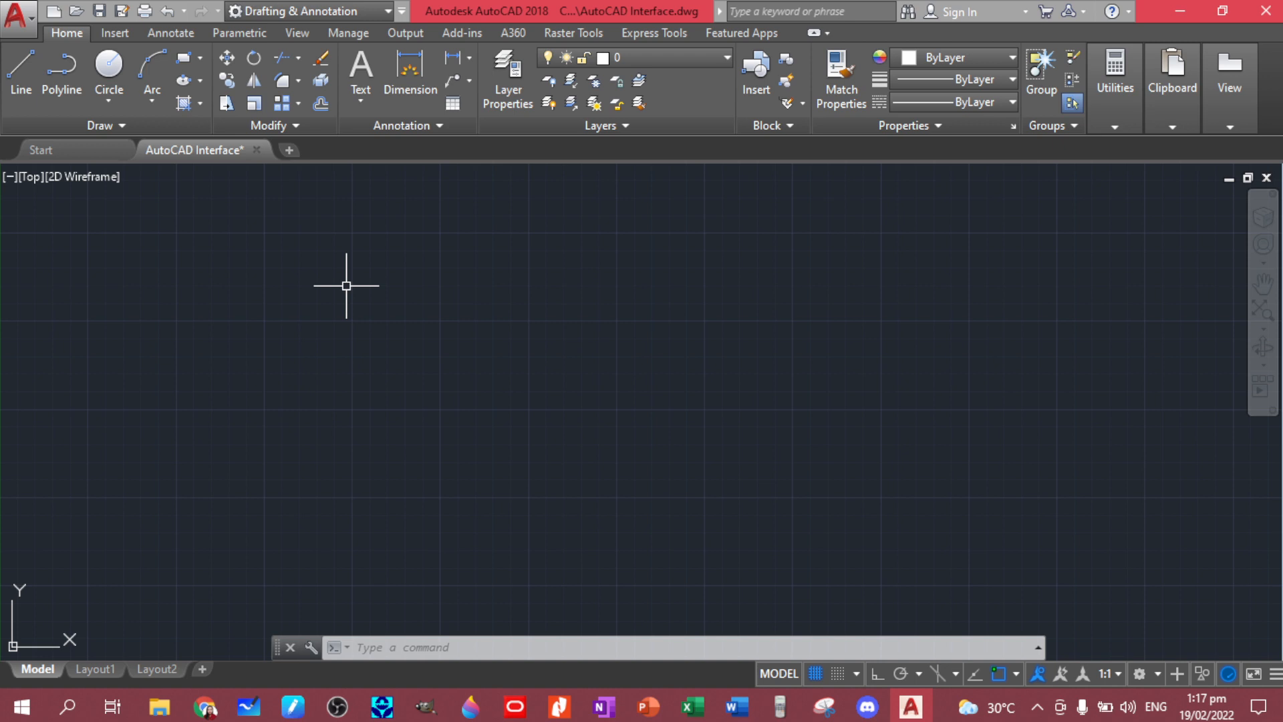
Browse the command suggestions for L, choose LINE, and draw a closed triangle in the middle of the drawing area.
text(ll)
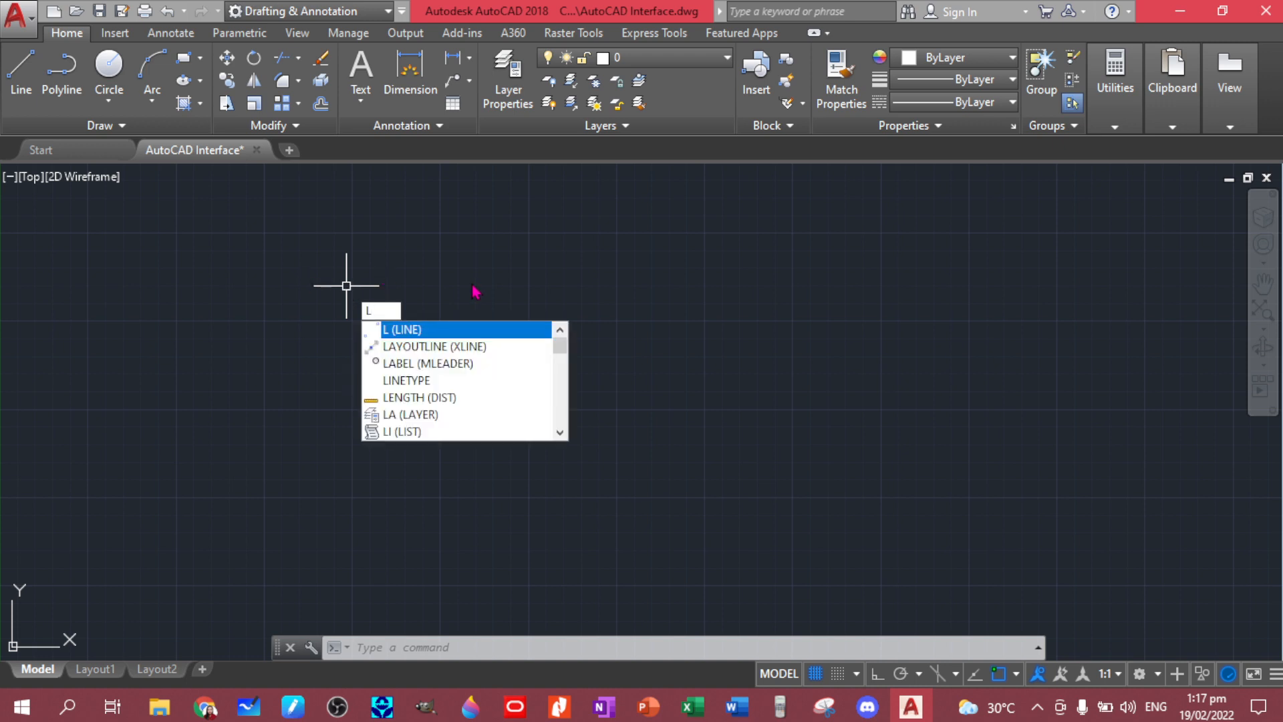
scroll(501, 401, down, 4)
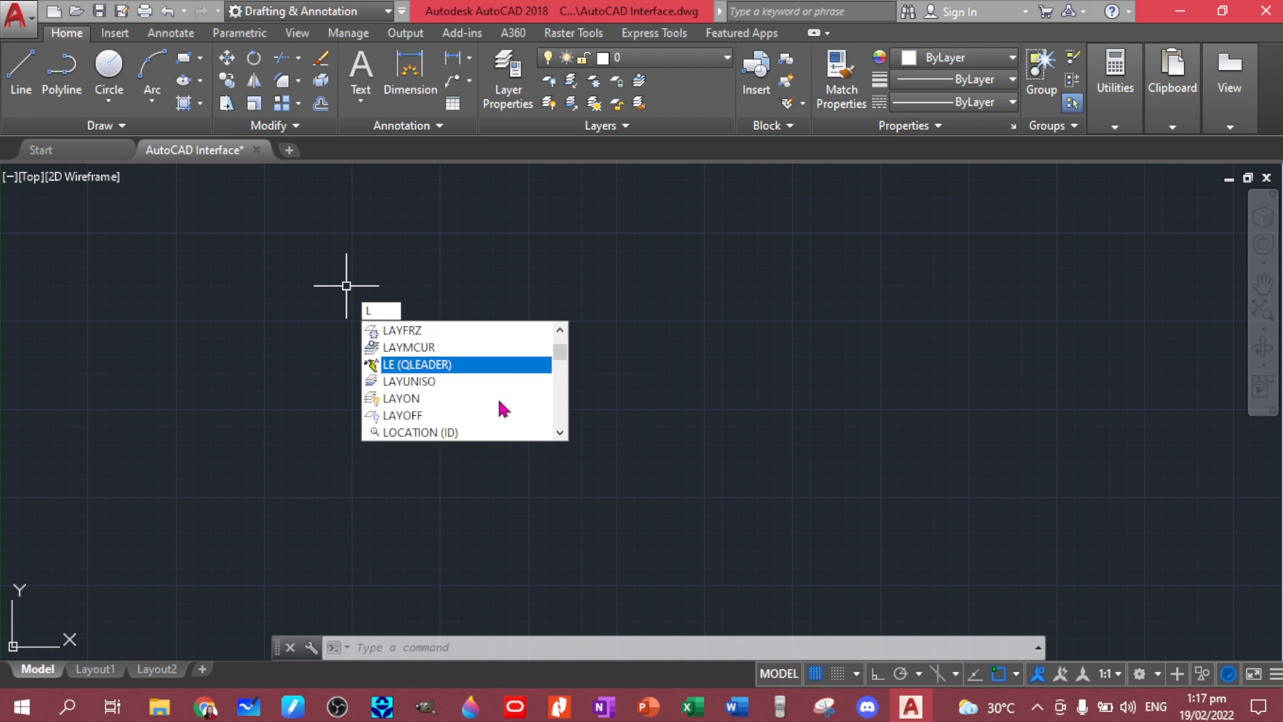
scroll(498, 387, up, 4)
scroll(492, 379, down, 1)
scroll(492, 377, up, 1)
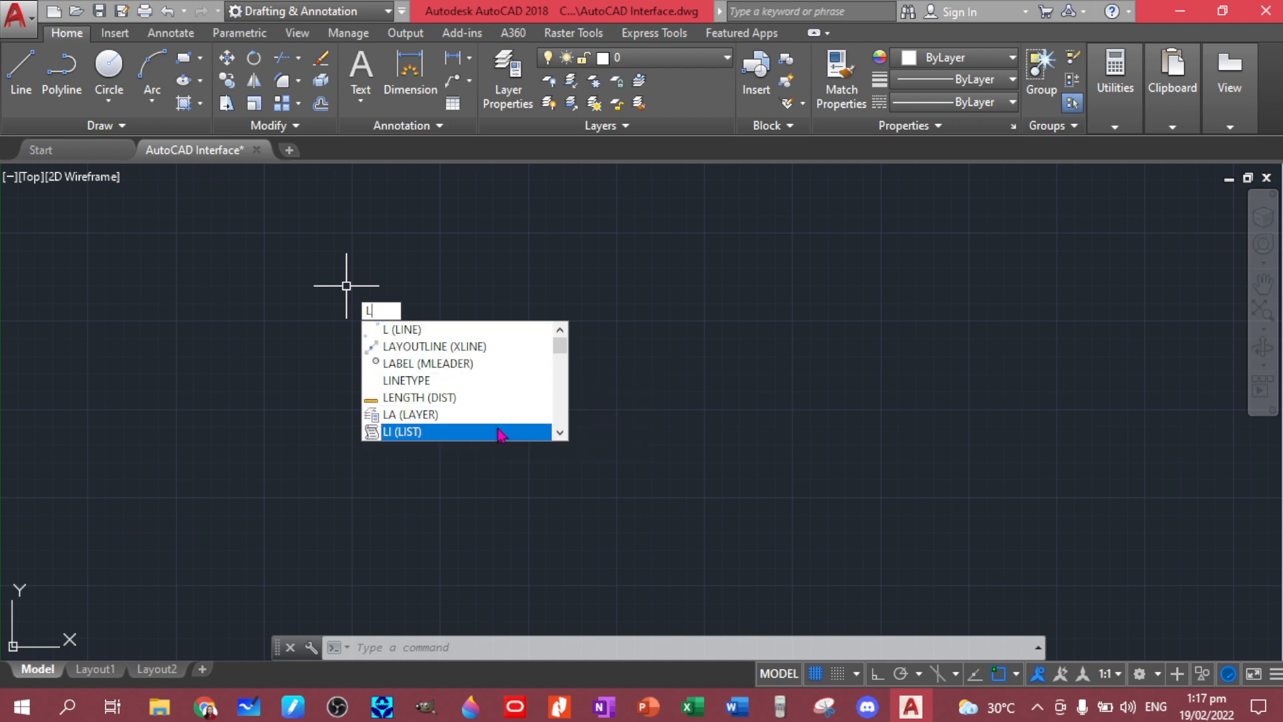
click(478, 329)
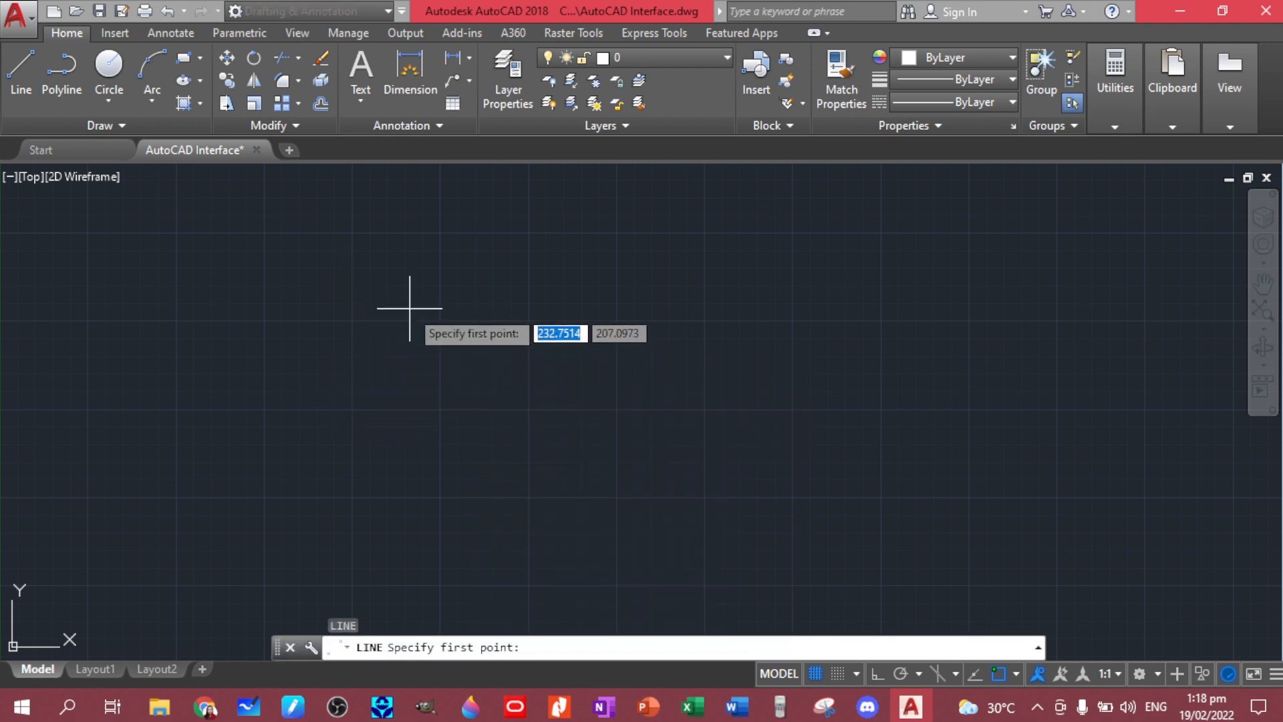
click(529, 271)
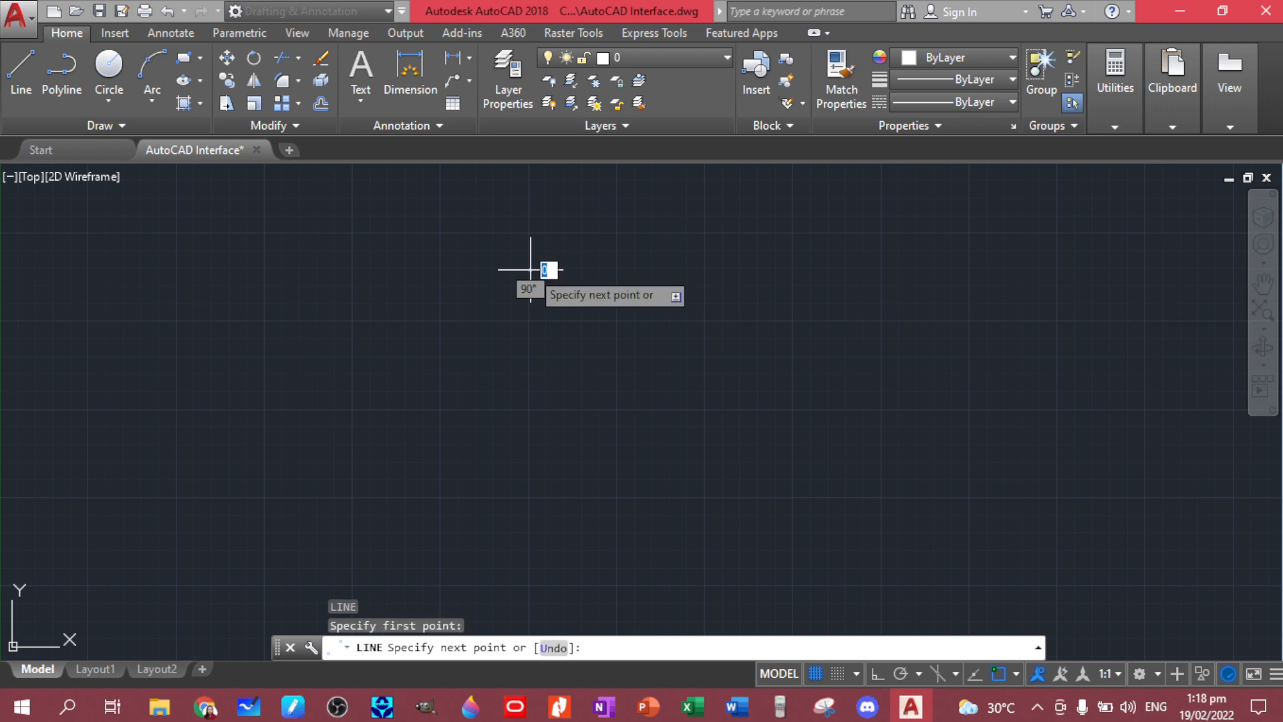
click(723, 482)
click(382, 477)
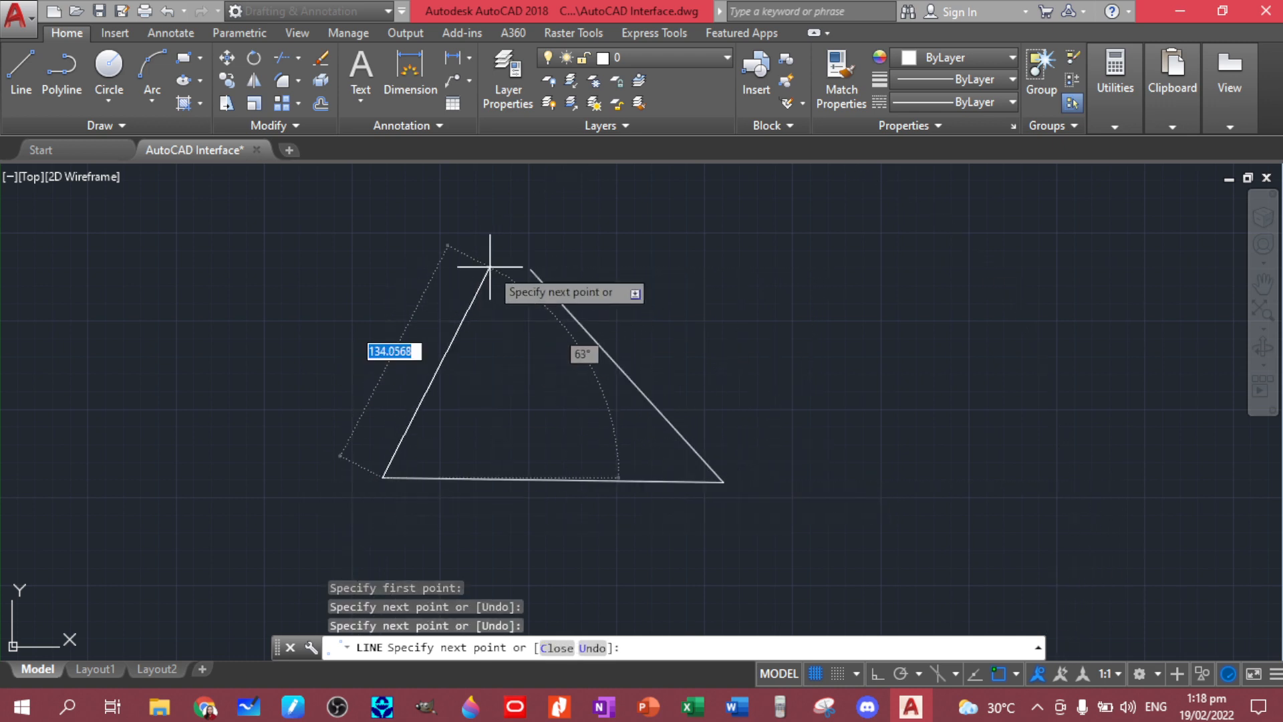
click(531, 270)
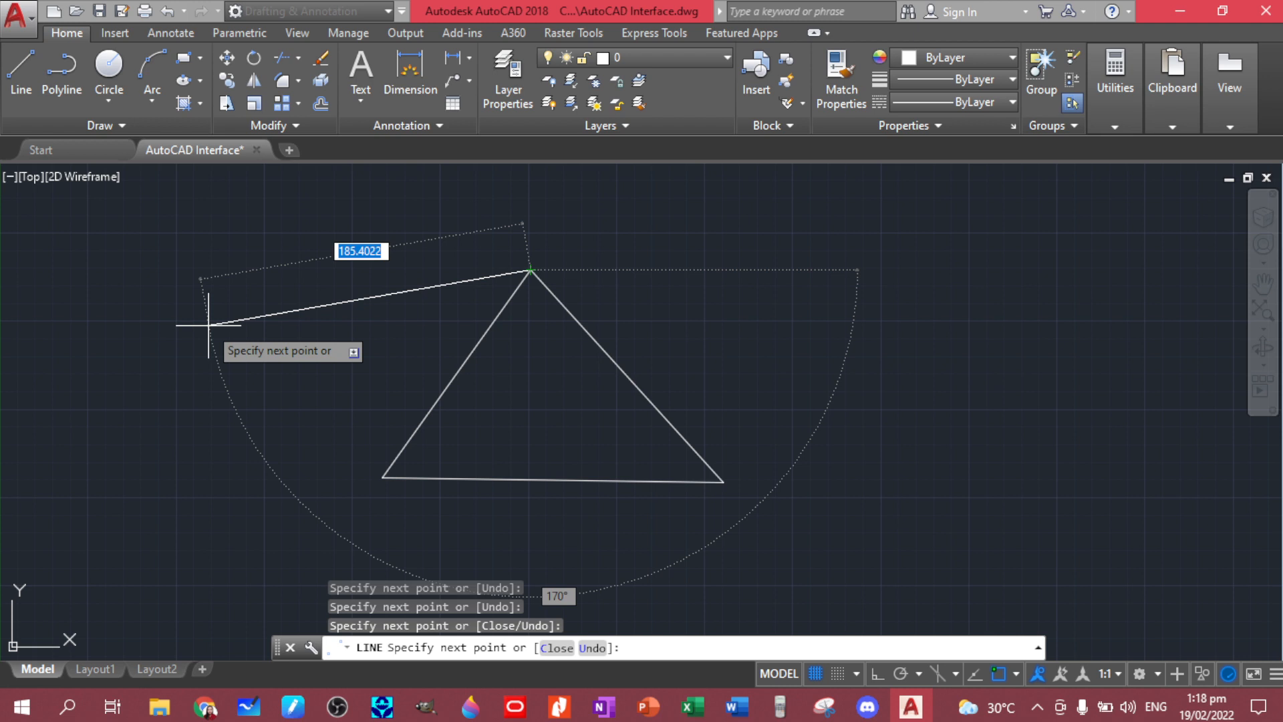
key(Return)
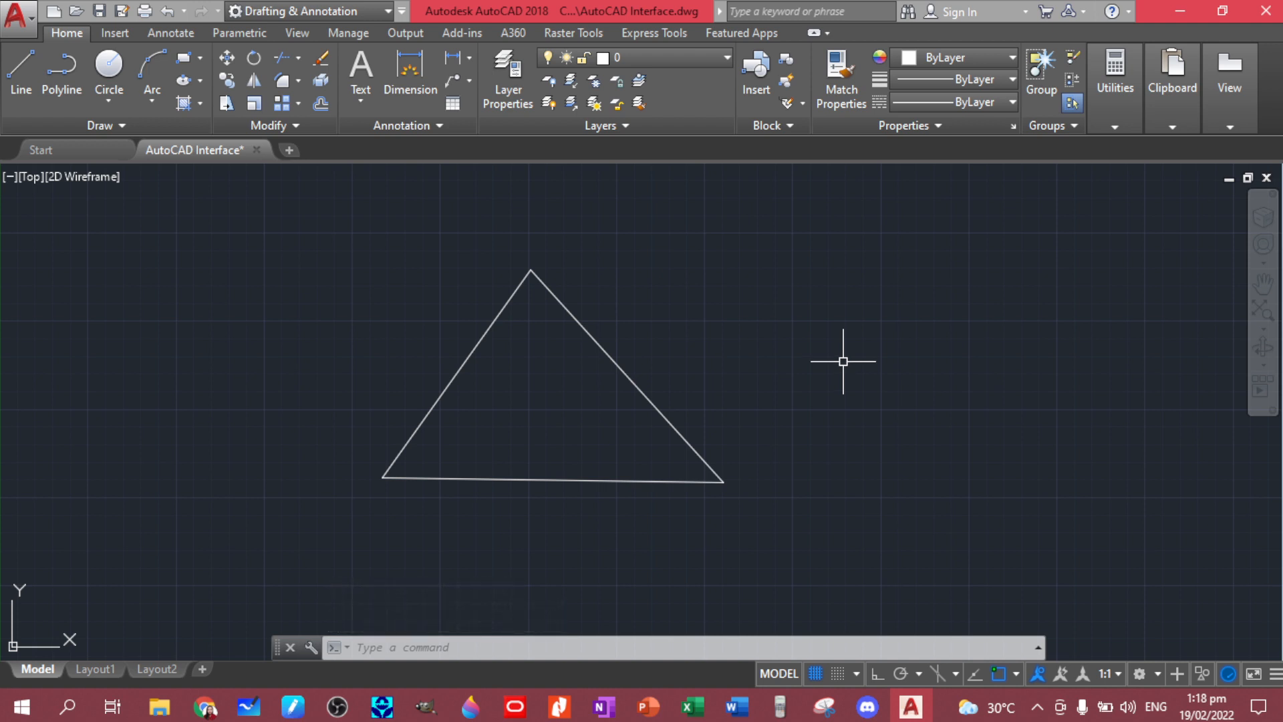
Draw a closed, tilted four-sided shape with the Line command, crossing the triangle's lower right corner.
key(l)
key(Return)
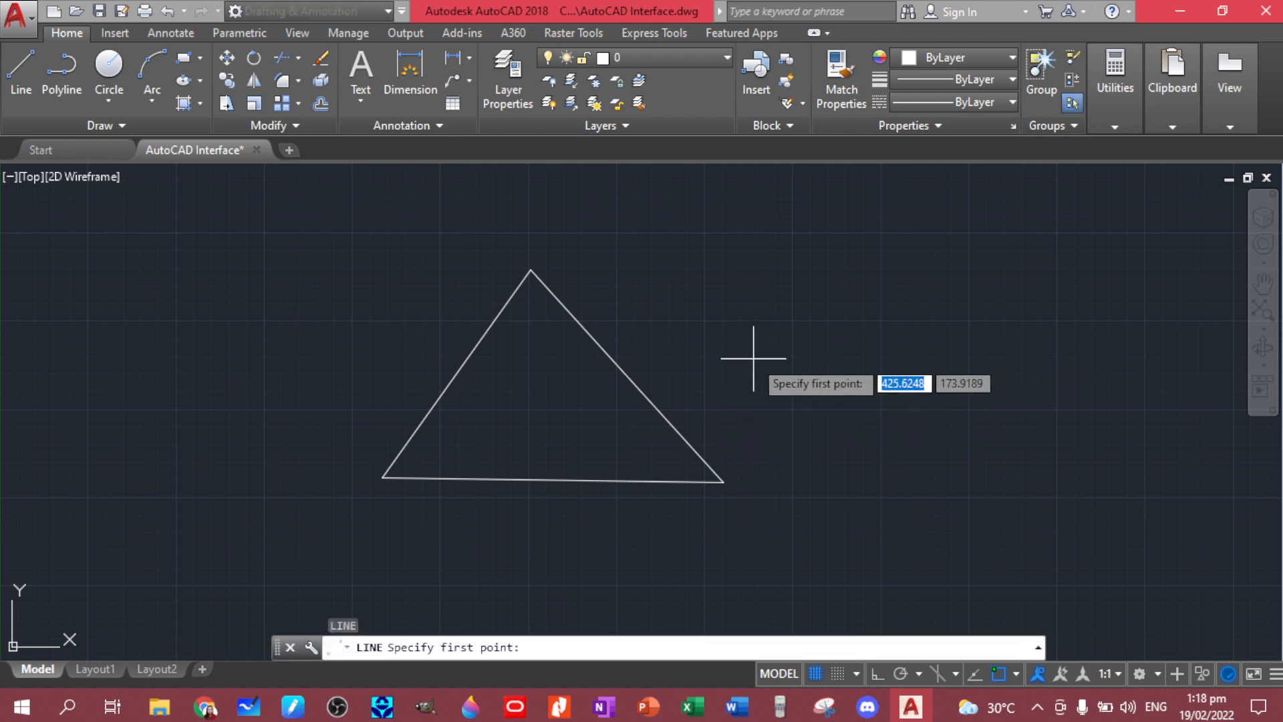
click(753, 359)
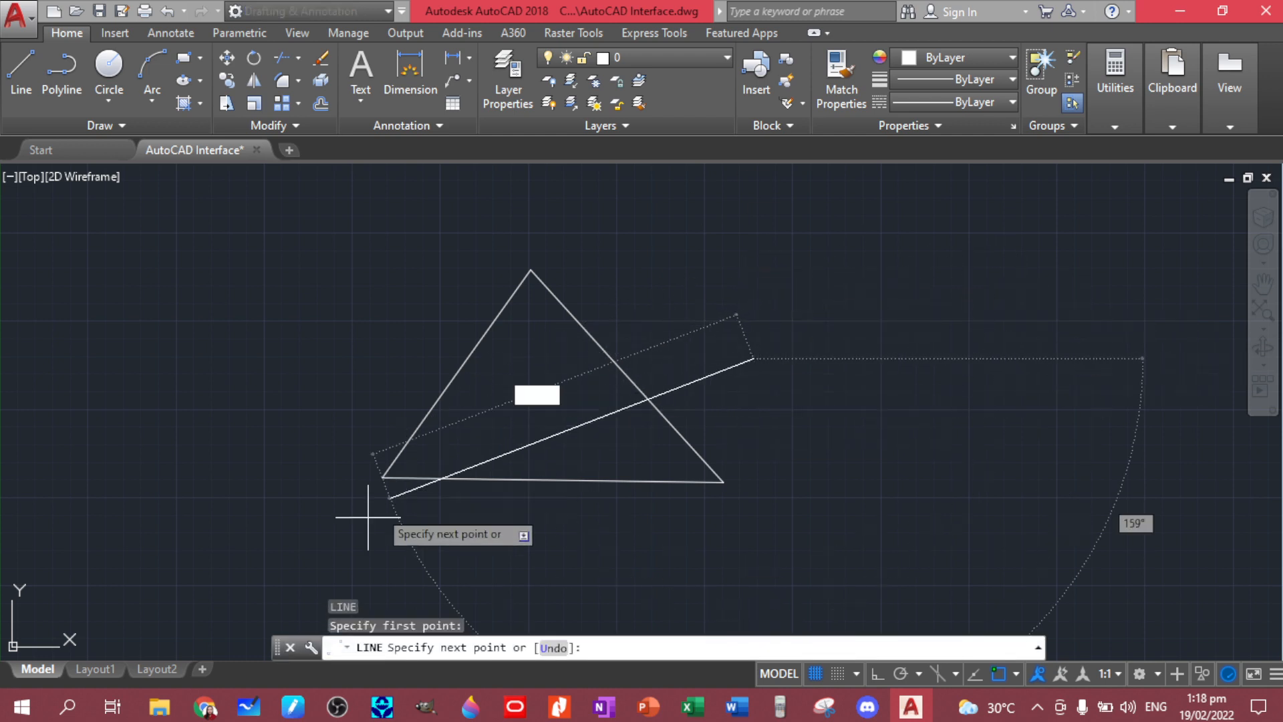
click(312, 576)
click(239, 267)
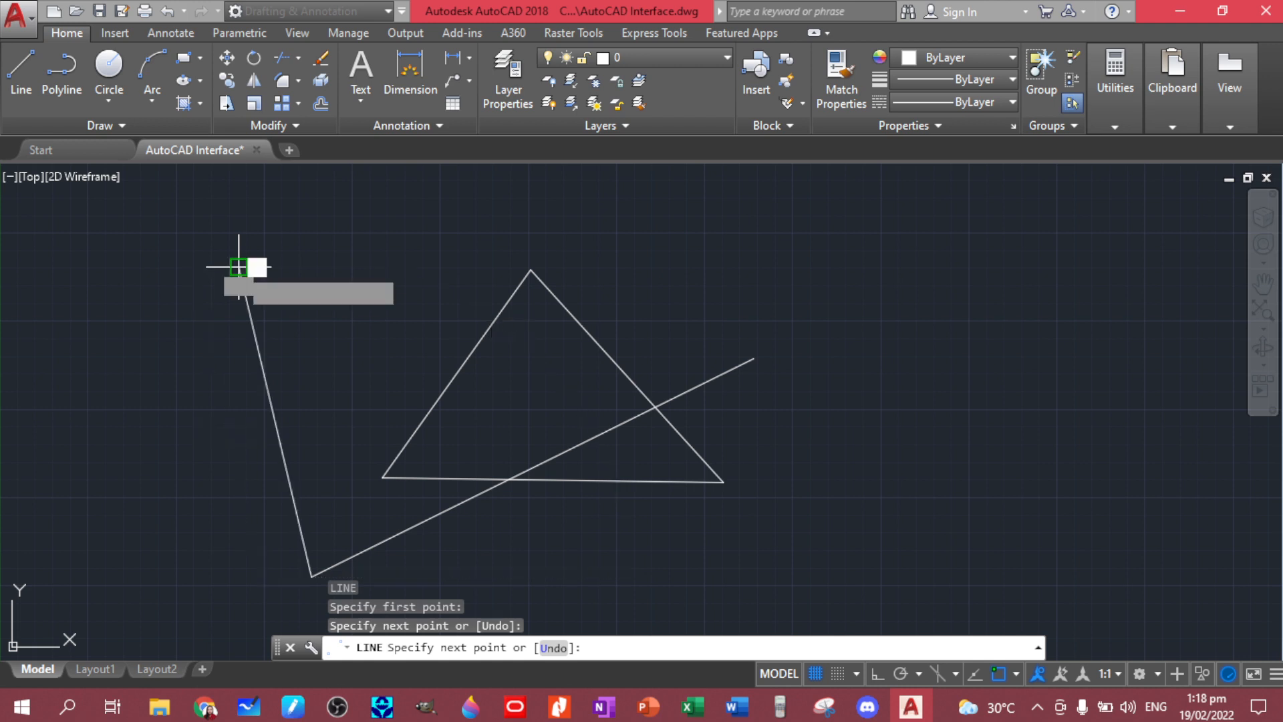
click(589, 191)
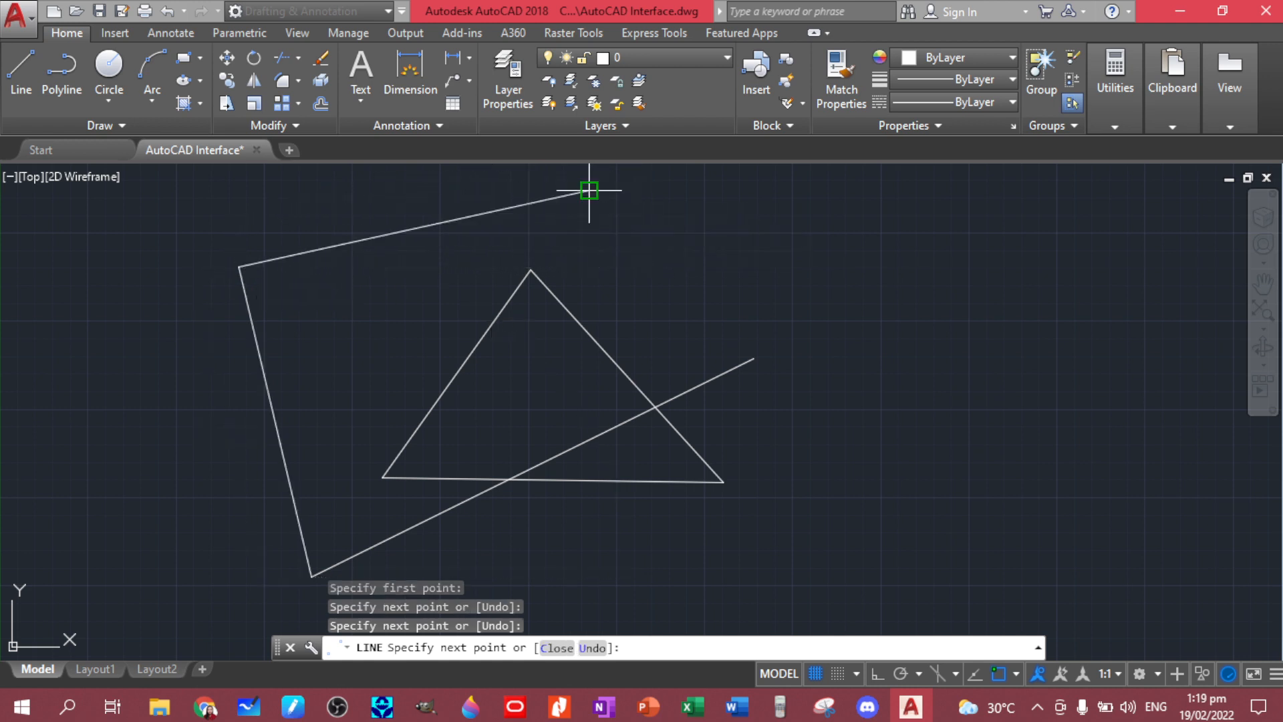
click(753, 359)
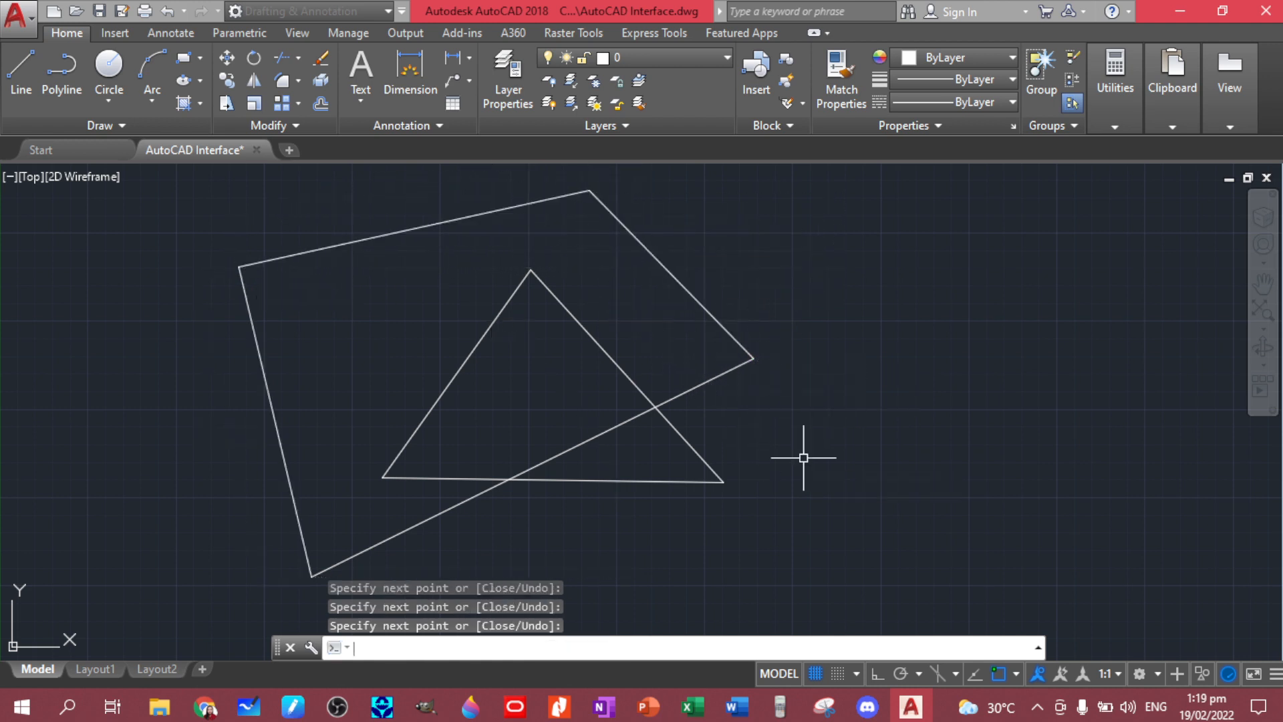
key(Return)
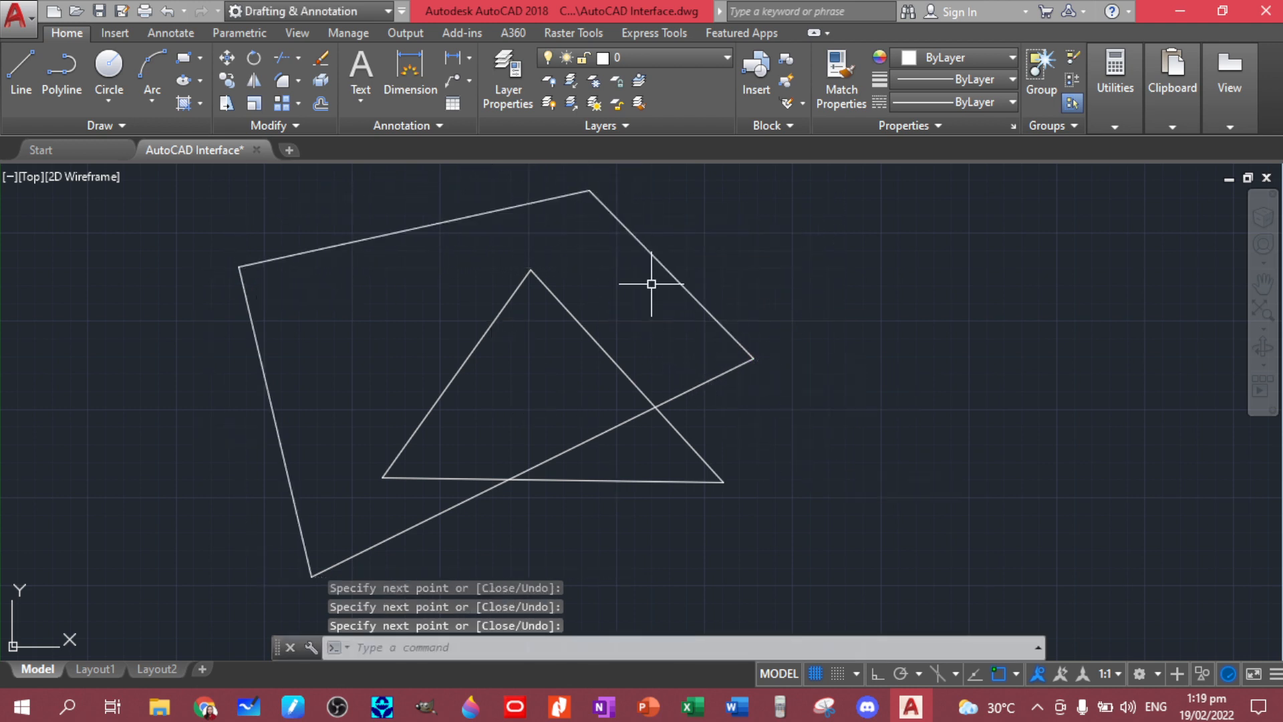
Draw a large circle to the right of the triangle, overlapping the right corner of the four-sided shape.
click(108, 67)
click(833, 326)
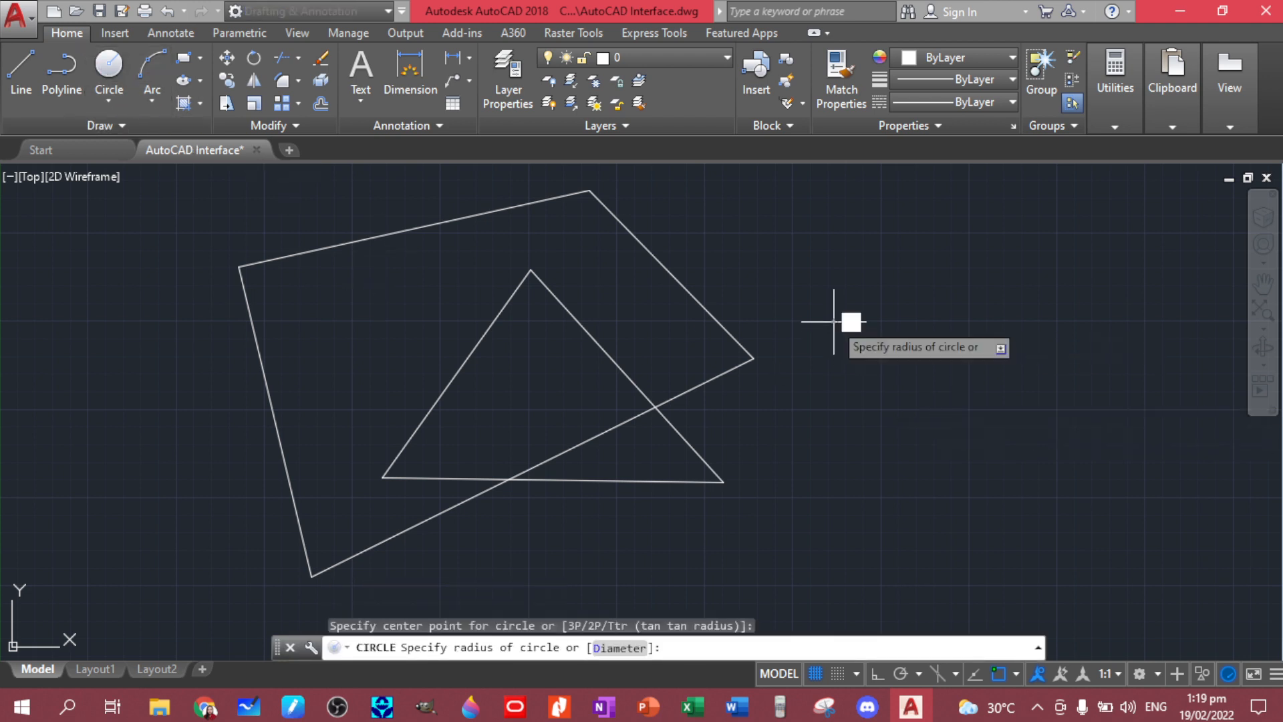
click(969, 421)
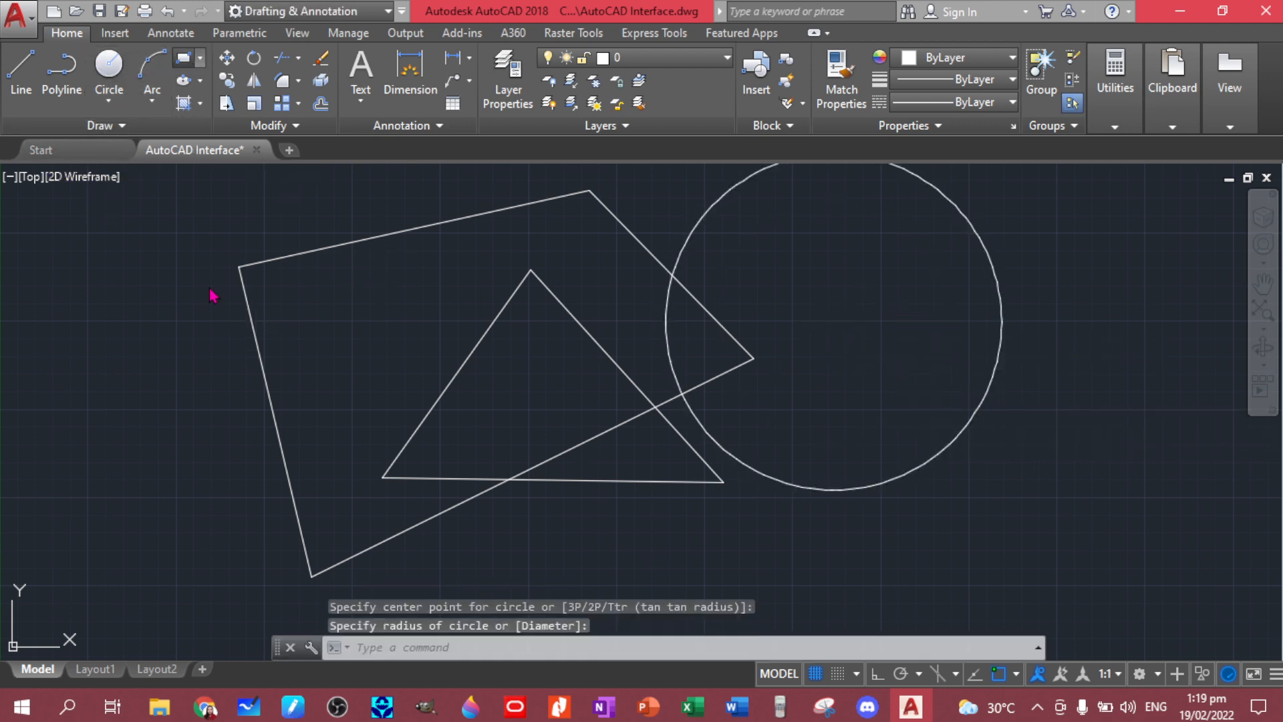
Draw a rectangle over the upper left corner of the four-sided shape.
click(183, 58)
click(160, 220)
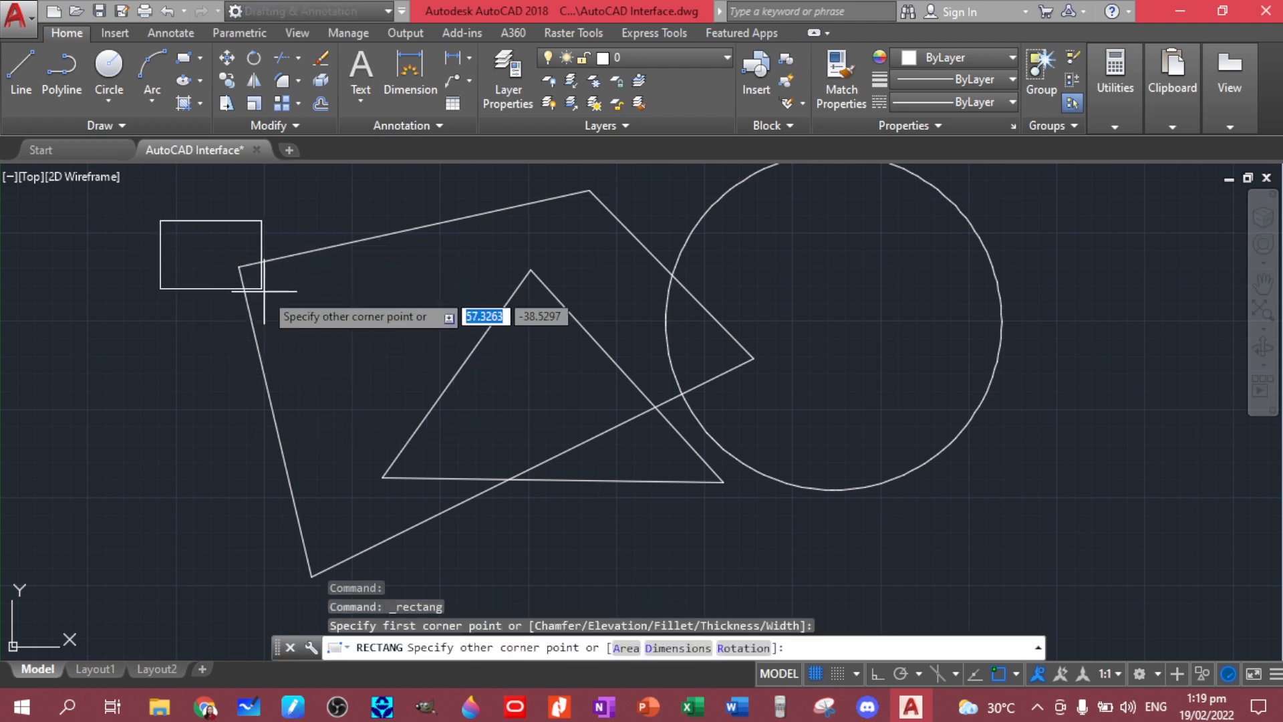
click(399, 381)
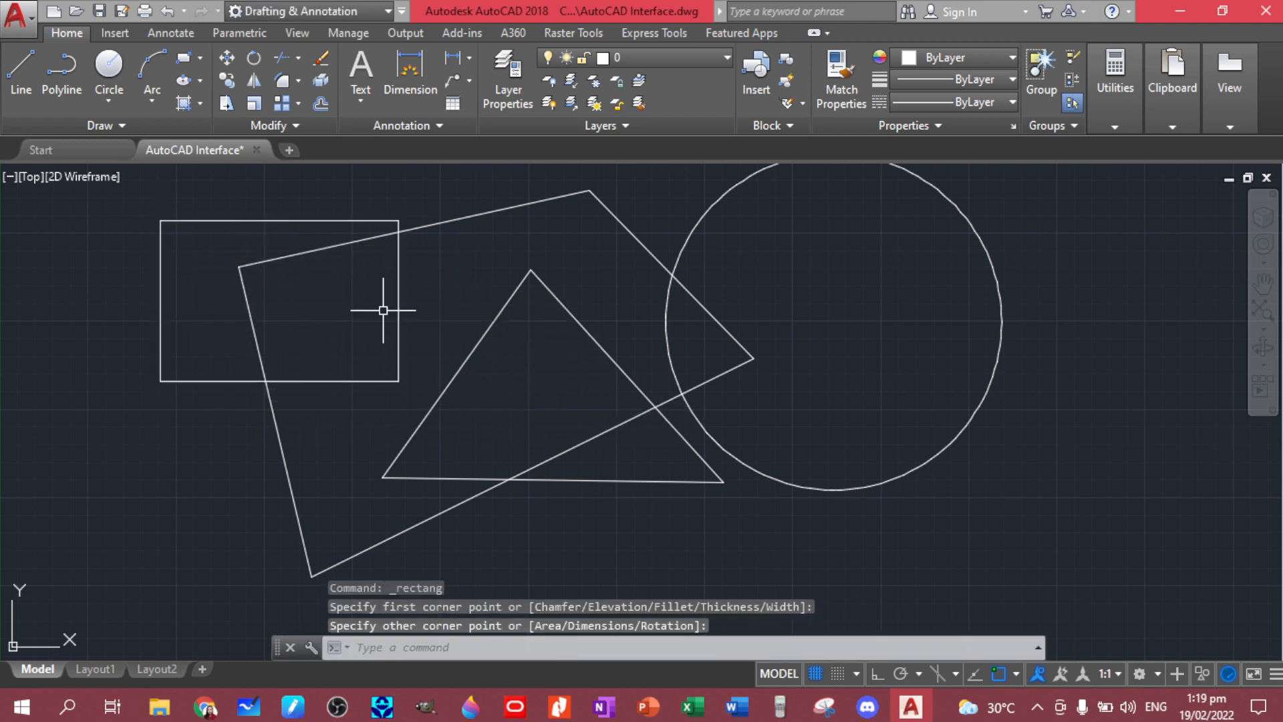
middle_click(1061, 538)
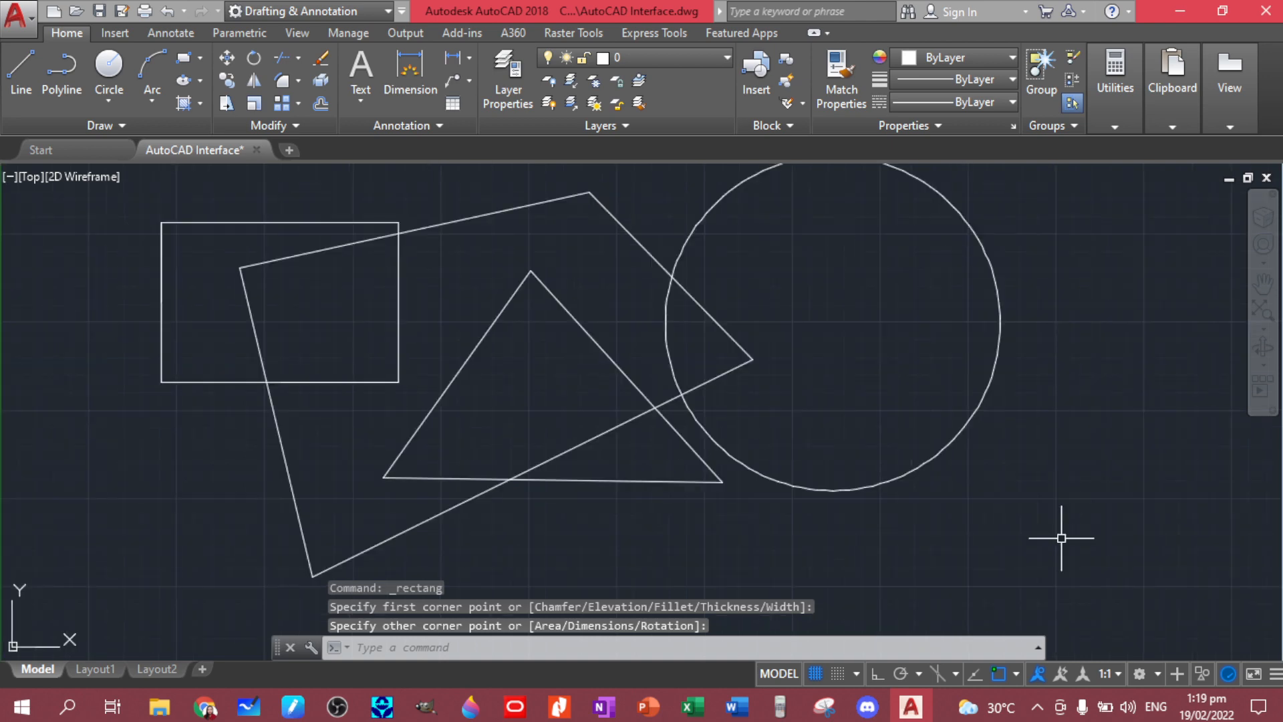
Turn on polar tracking and set its angle increment to 30, 60, 90, 120.
scroll(1051, 461, down, 3)
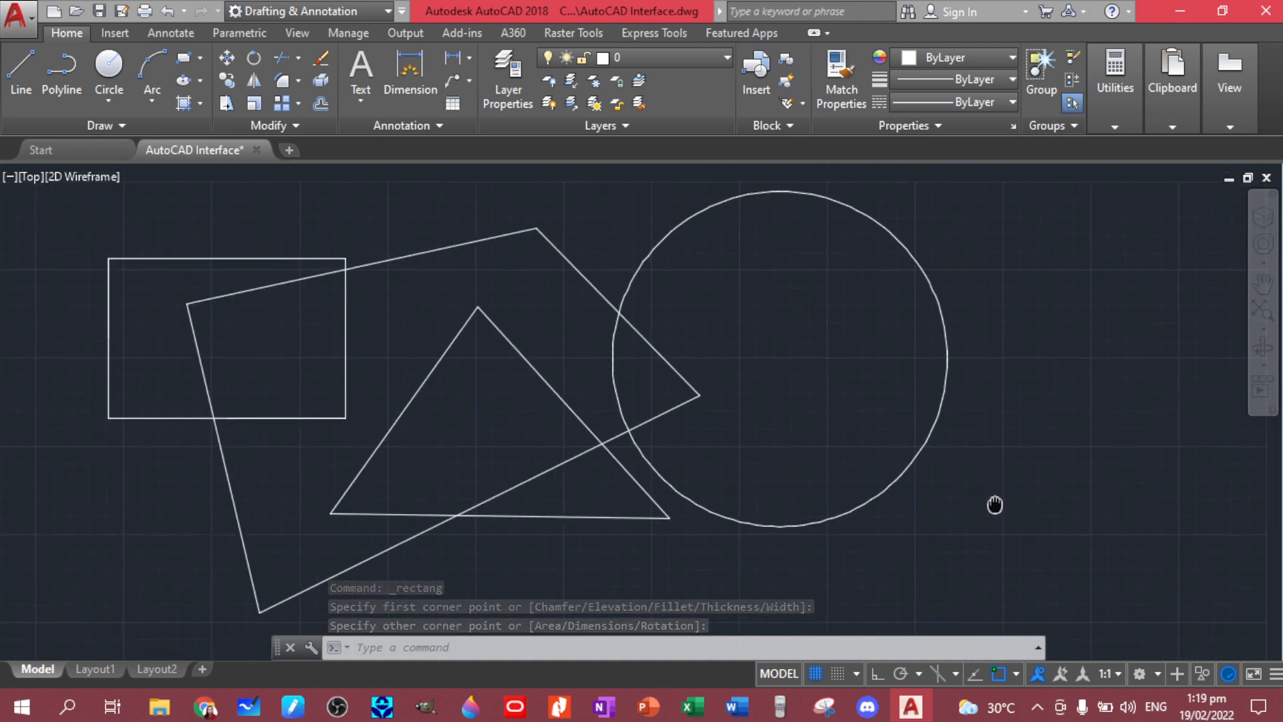
middle_drag(994, 487, 856, 458)
scroll(860, 468, up, 2)
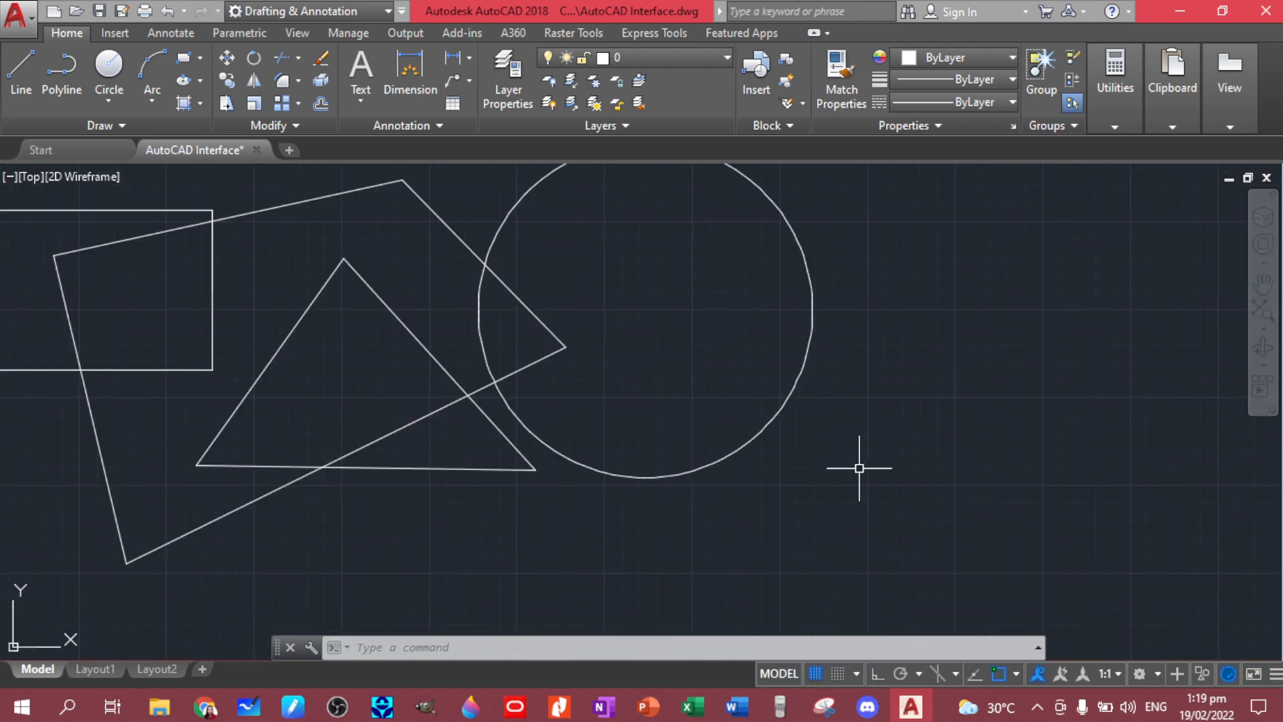
scroll(861, 462, down, 2)
middle_drag(860, 458, 760, 453)
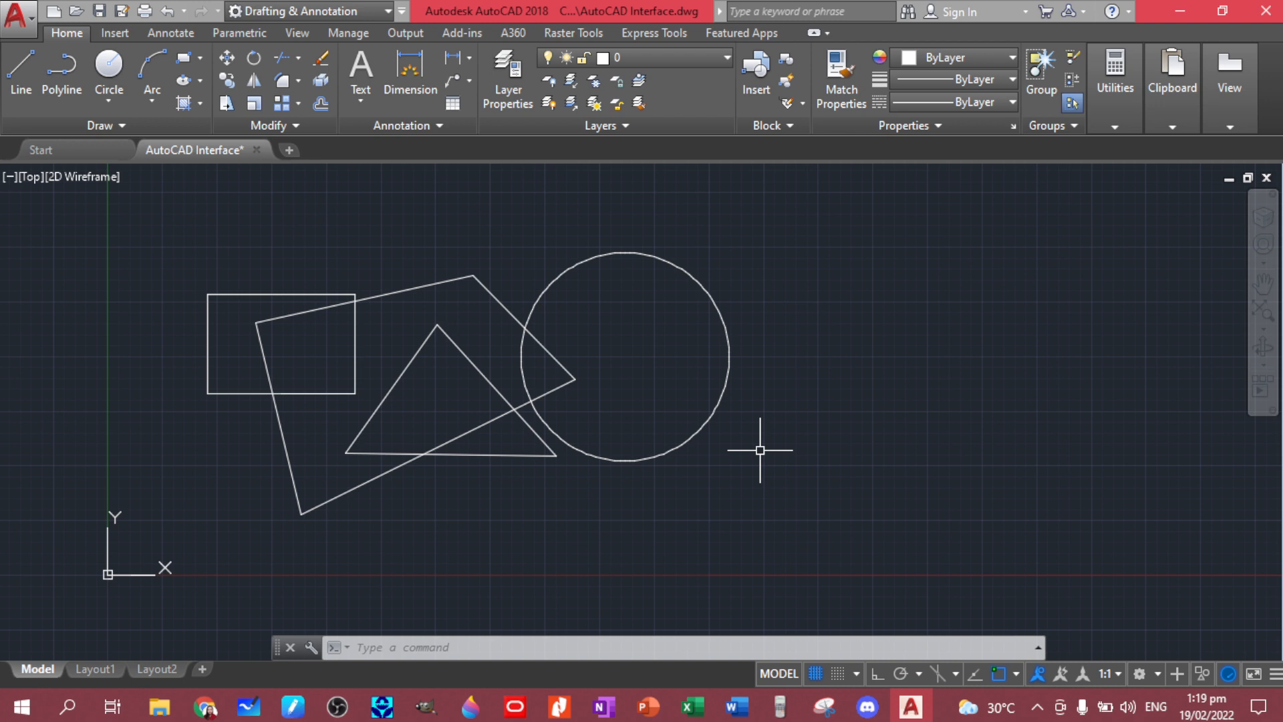
click(902, 675)
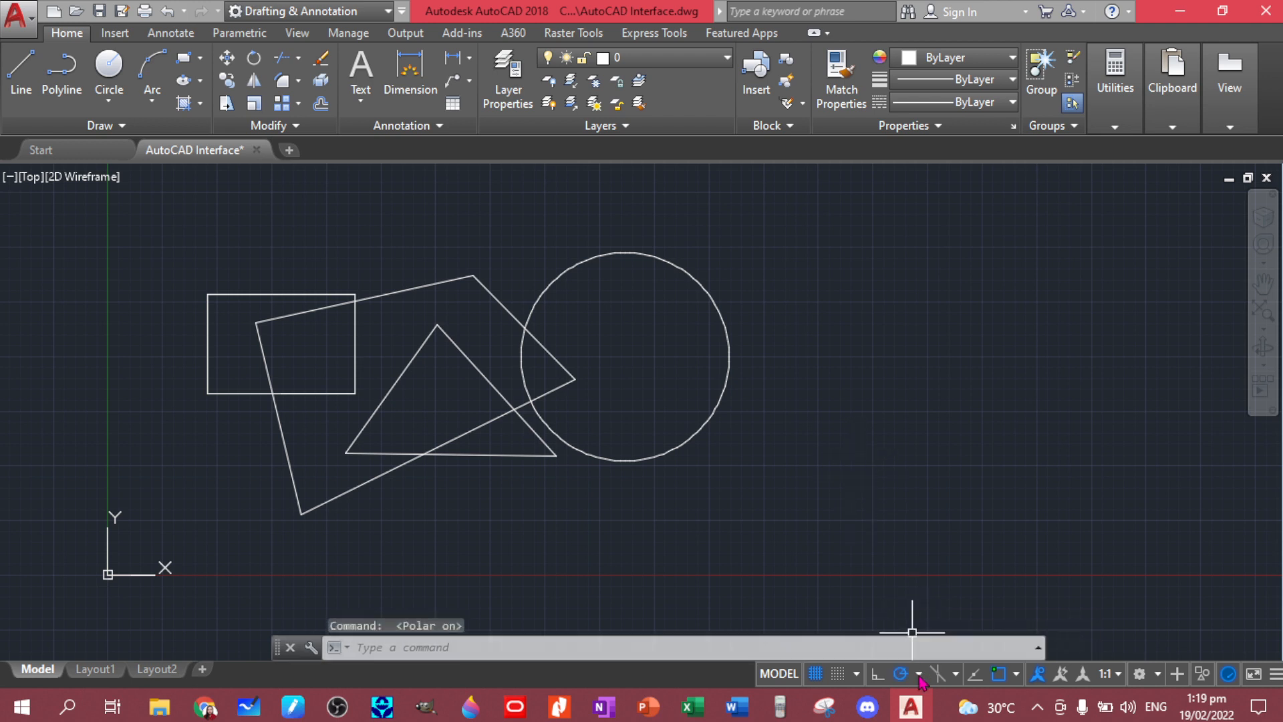
click(919, 675)
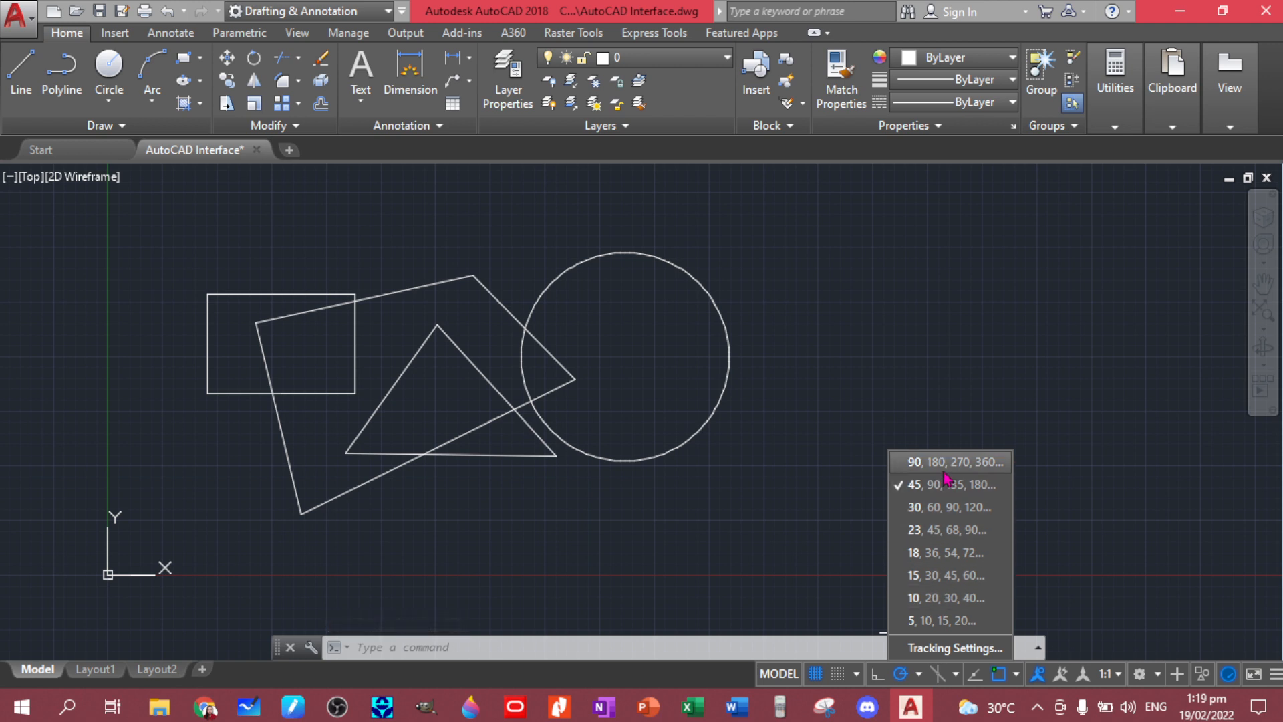
click(944, 512)
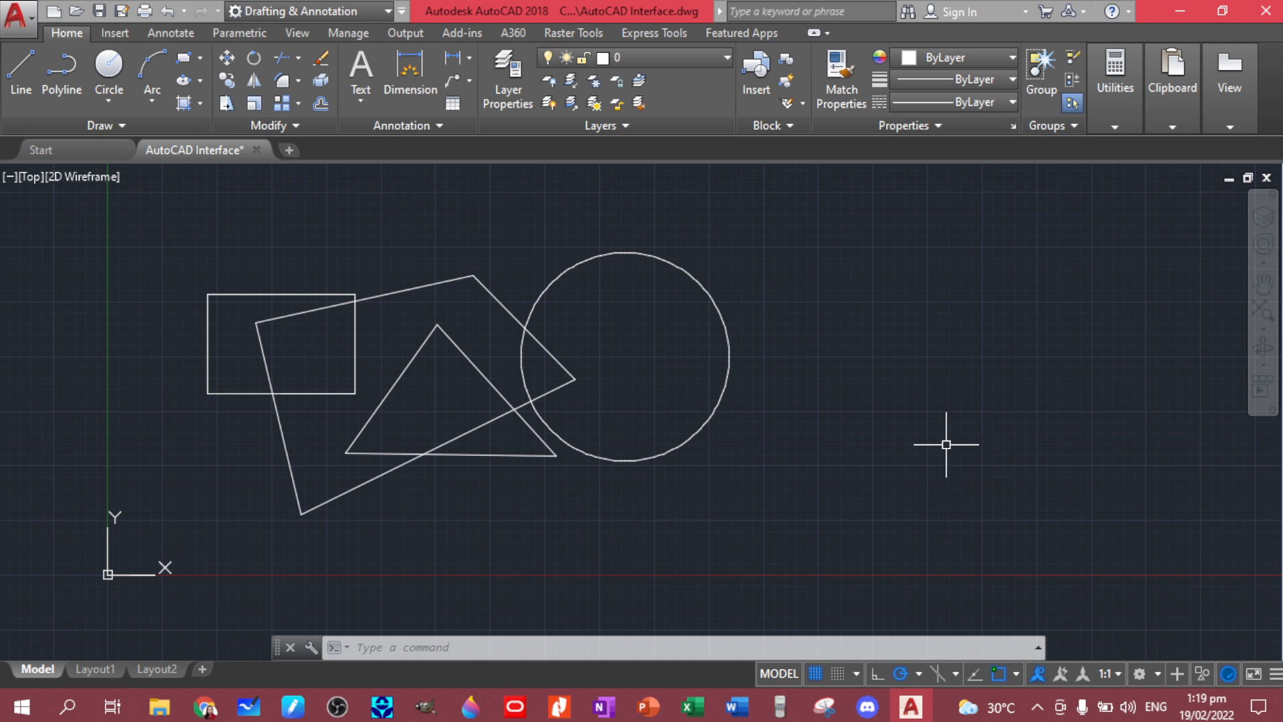
Draw an open chain of three line segments in the empty space beyond the circle, ending with a segment tracked at 30°.
text(l)
key(Return)
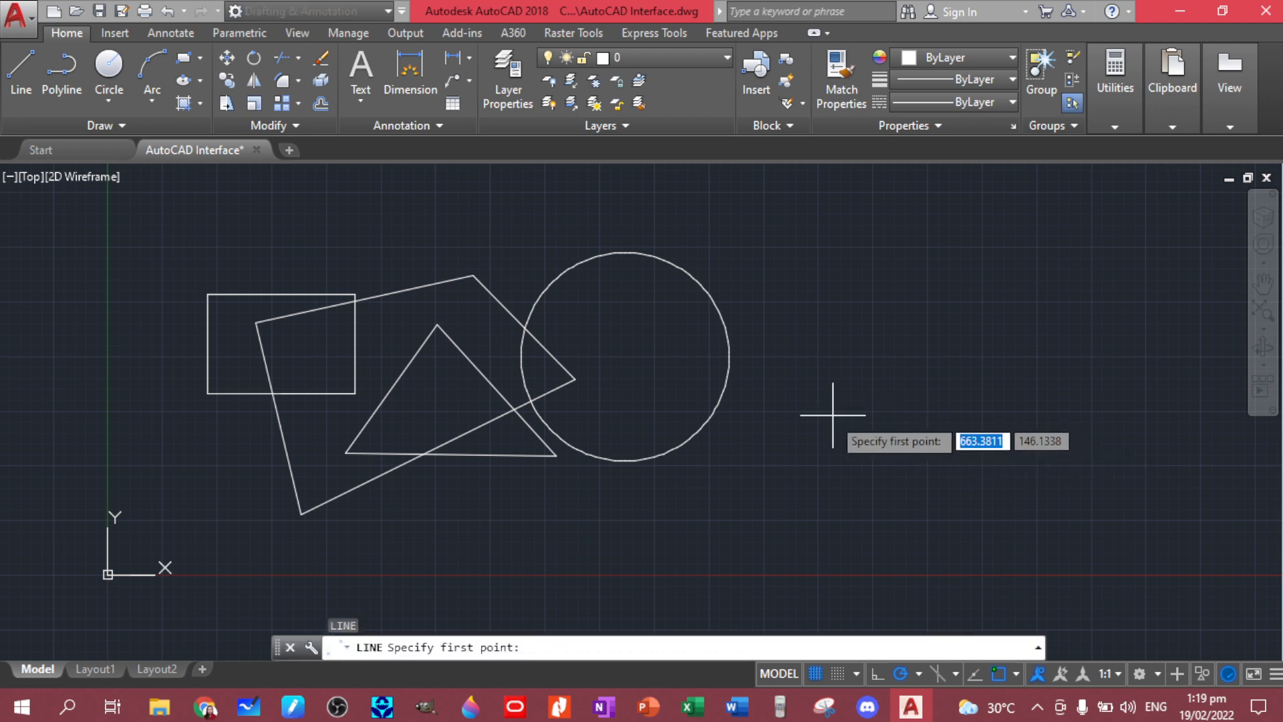
click(795, 424)
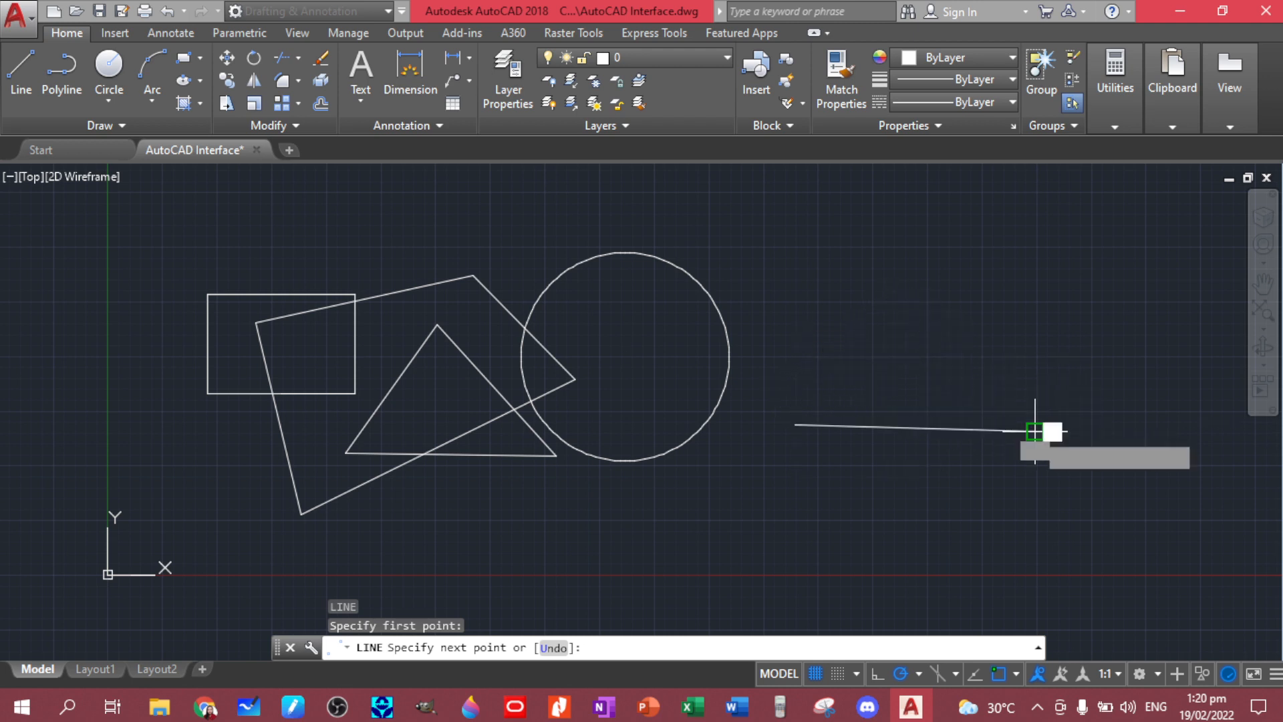
click(1034, 431)
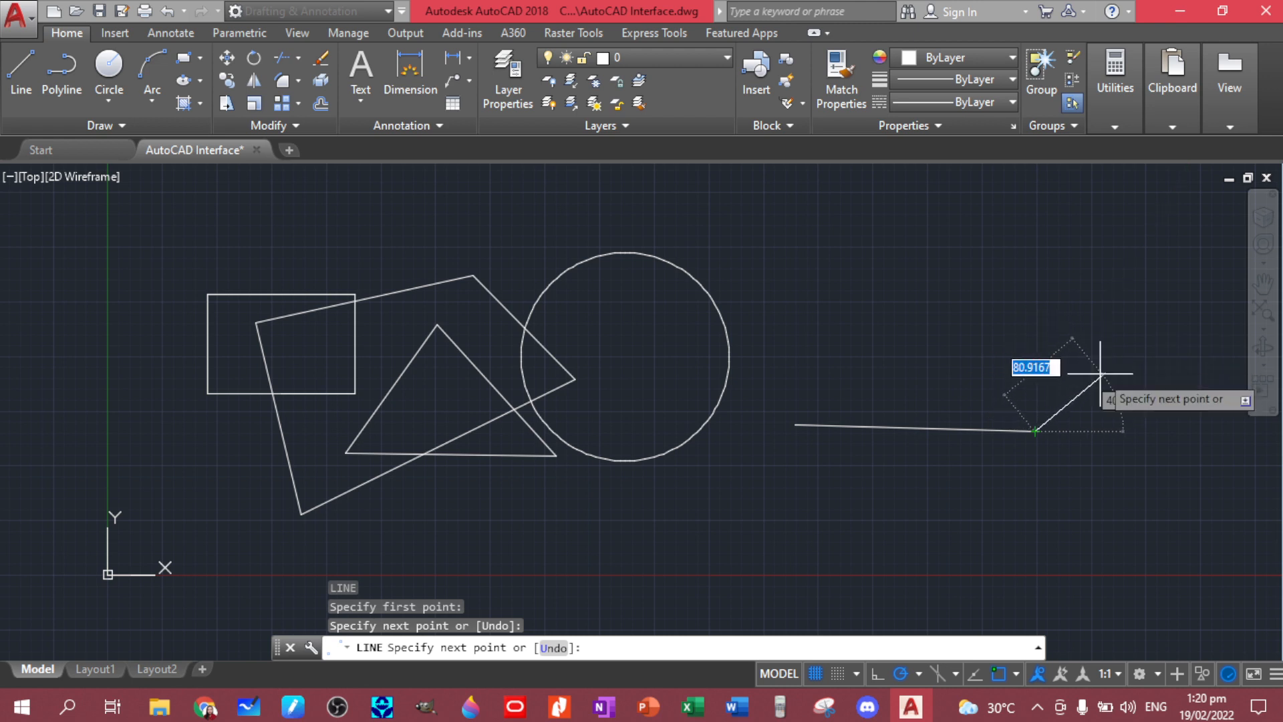
click(1079, 351)
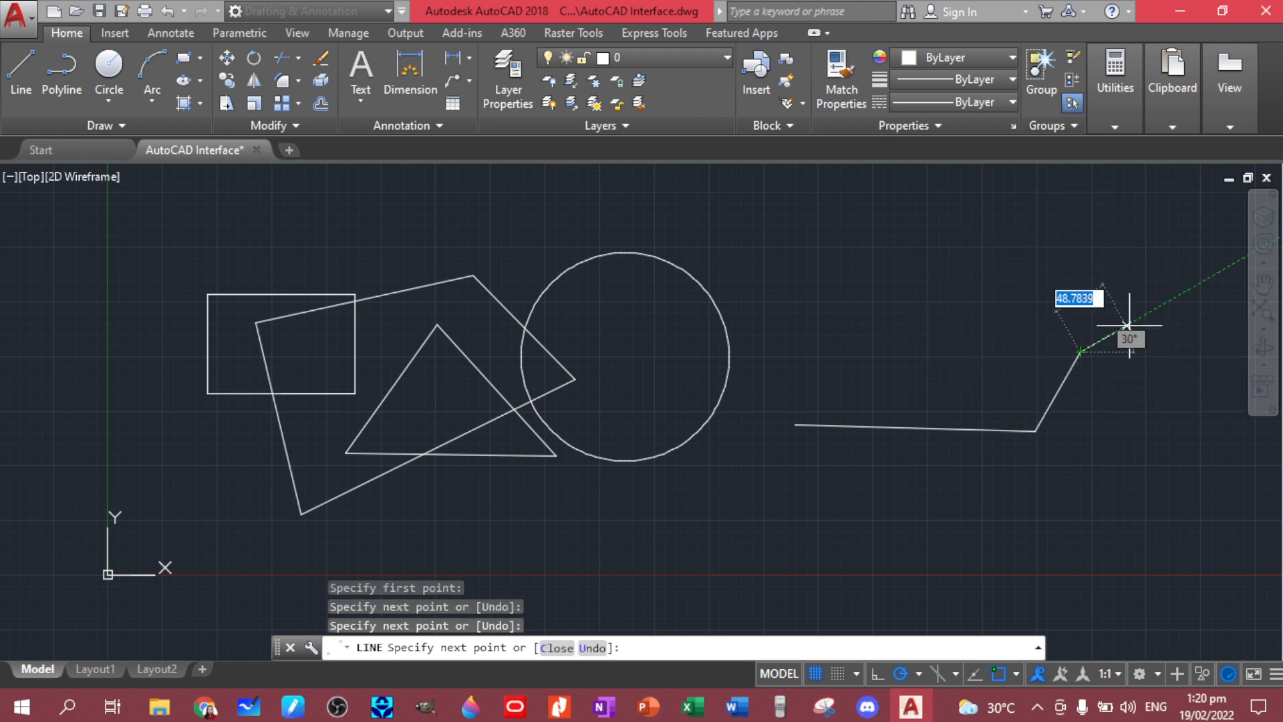
click(1145, 312)
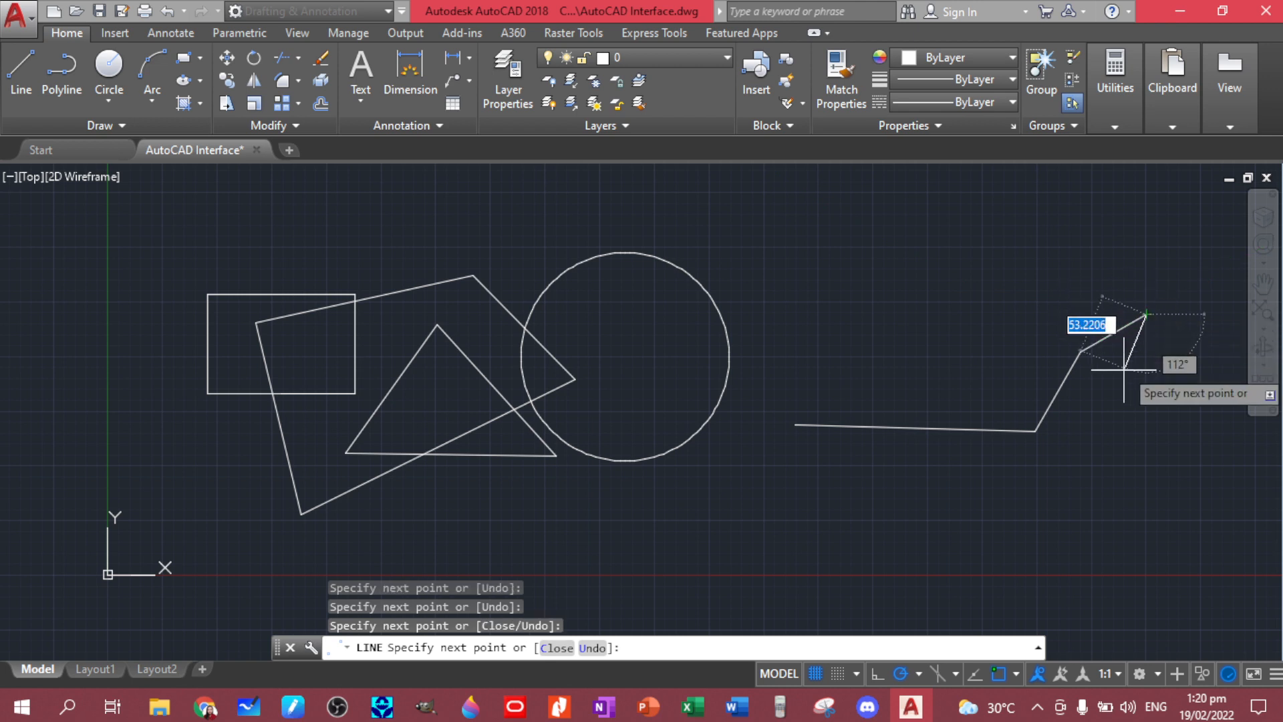
key(Escape)
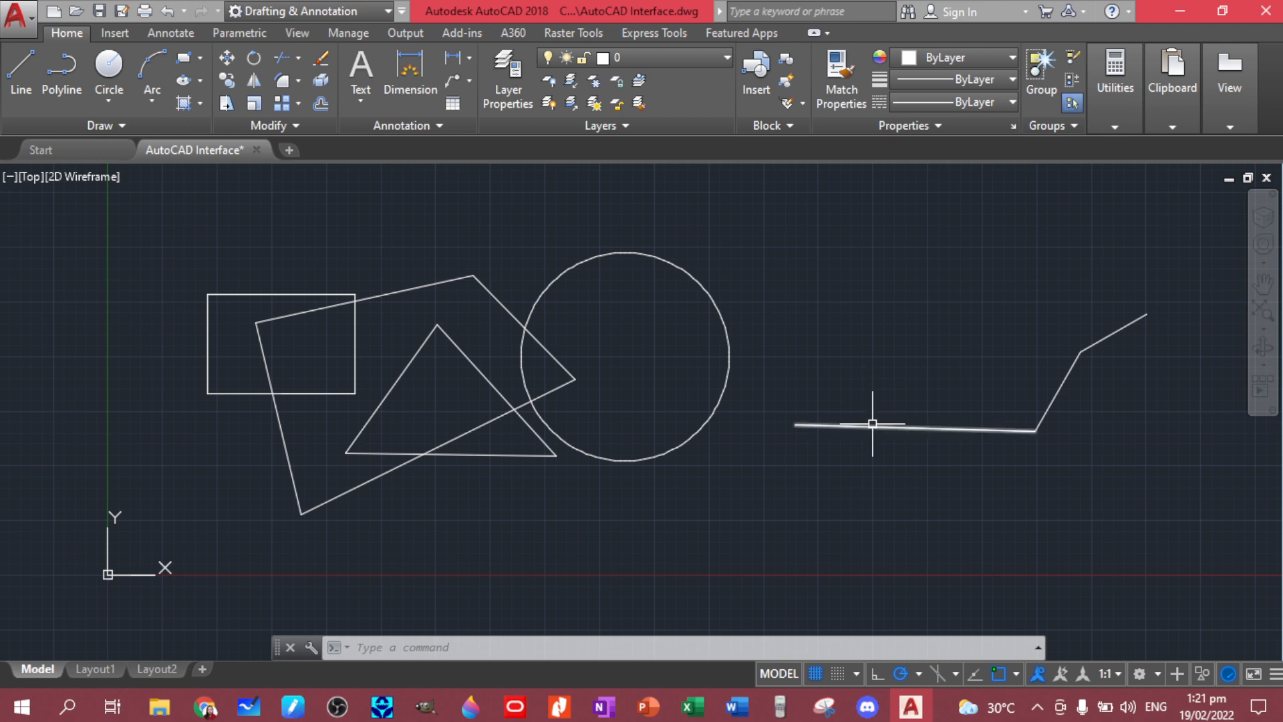
Select each of the three chained line segments in turn, starting with a crossing selection on the long one, and clear the selection.
click(994, 416)
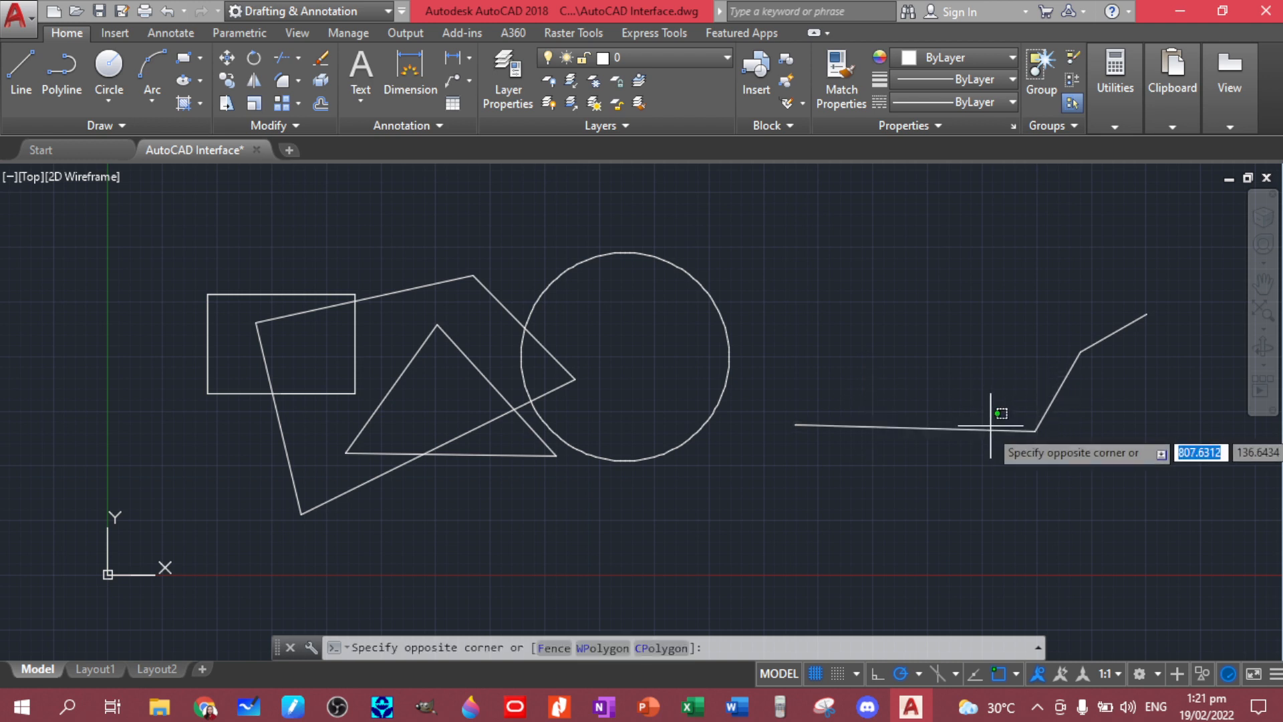
click(933, 451)
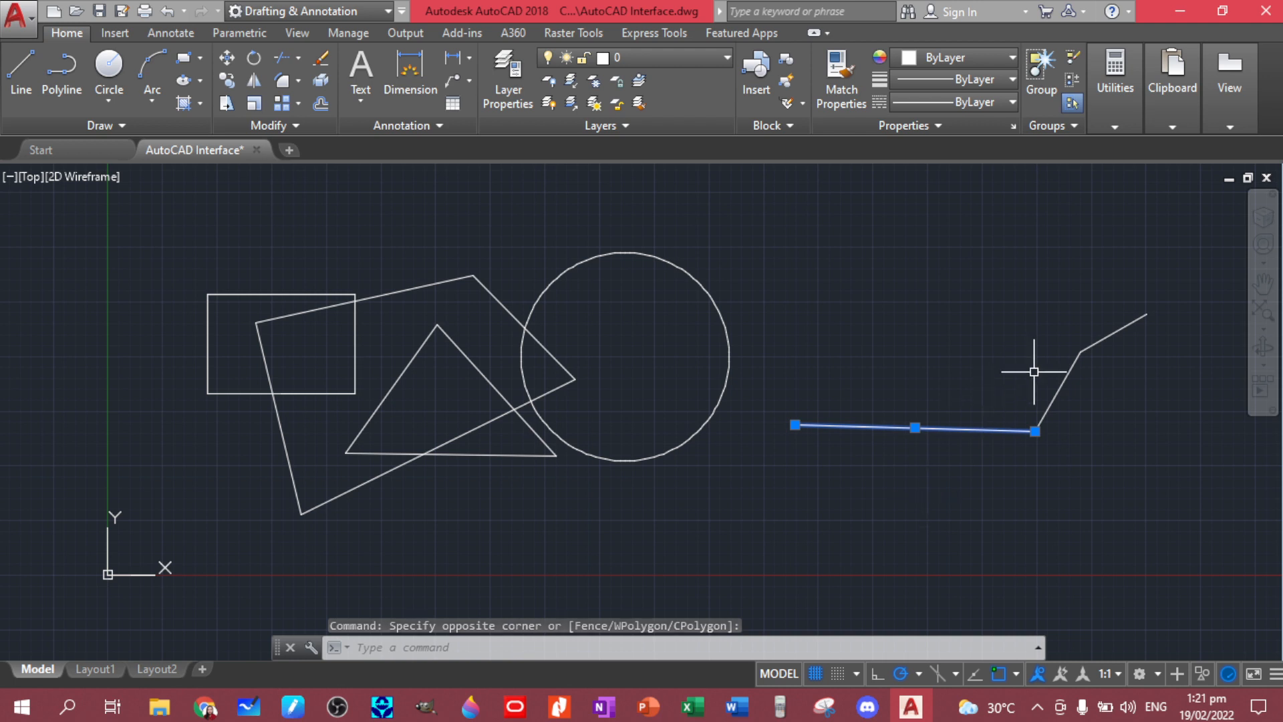
click(1058, 392)
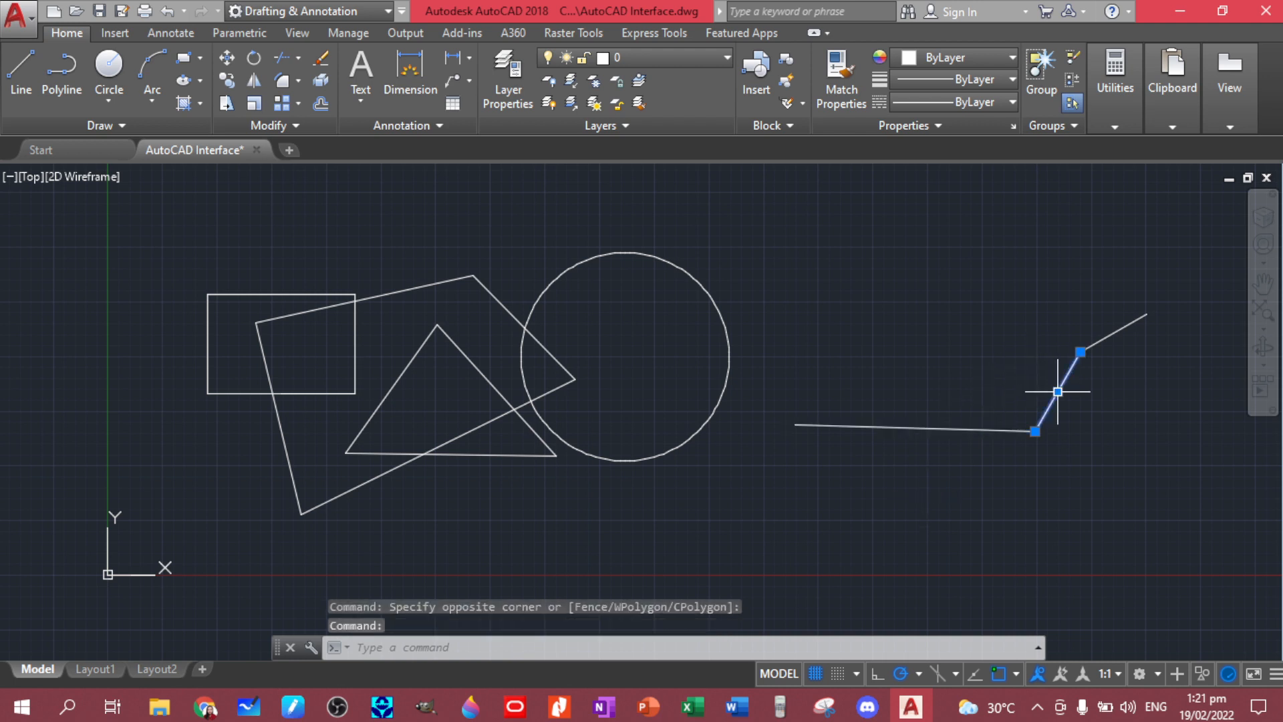
click(1104, 343)
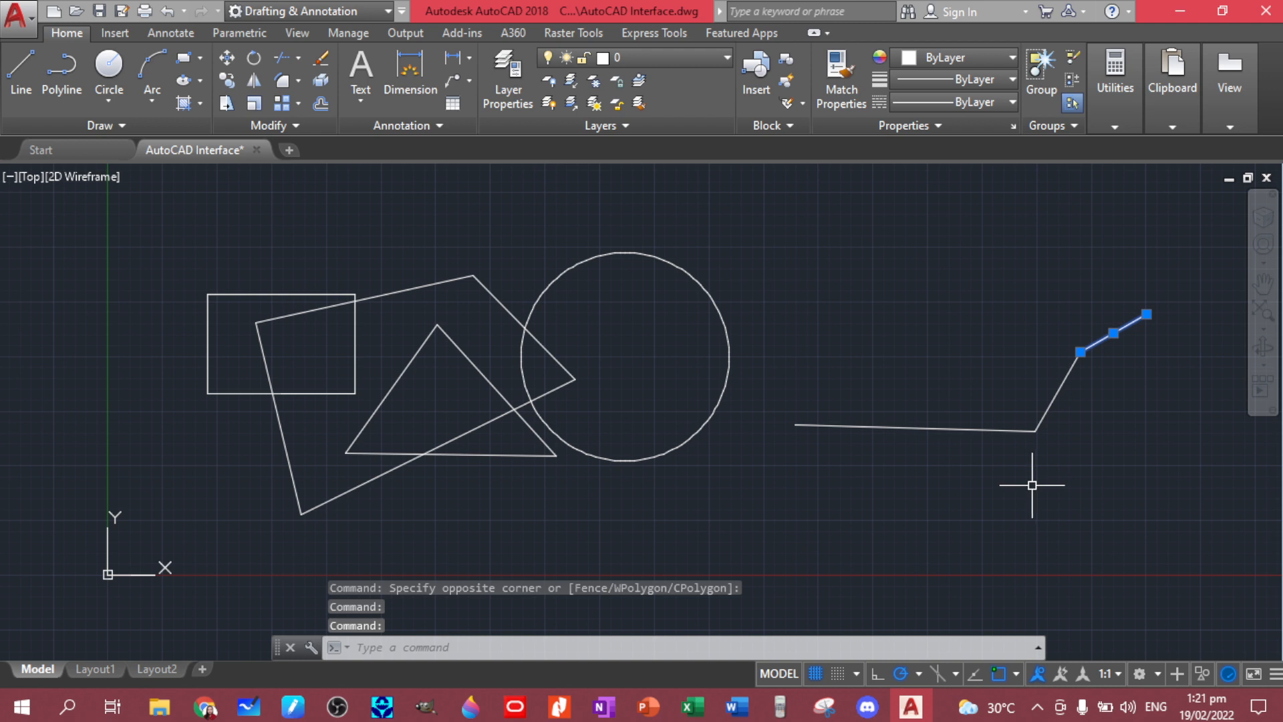
key(Escape)
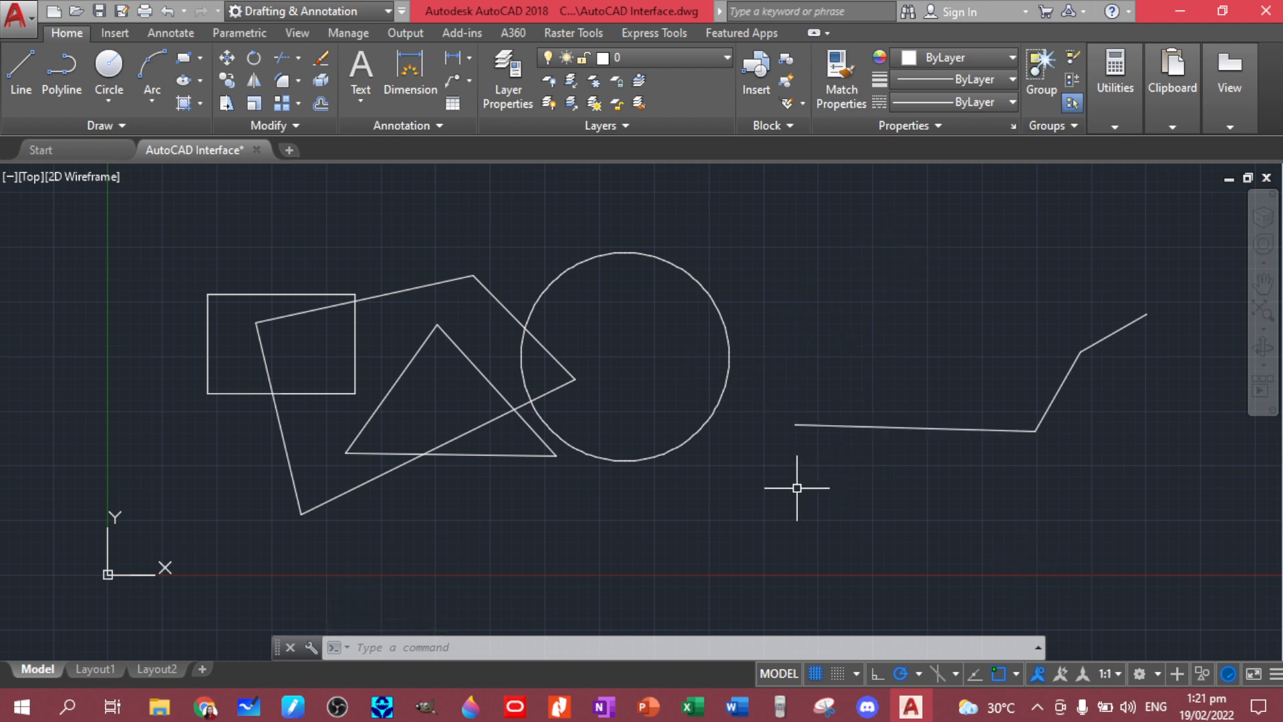
Make a window selection enclosing the rectangle and parts of the four-sided shape and triangle, and clear the selection.
middle_drag(797, 488, 985, 487)
middle_drag(1002, 229, 801, 299)
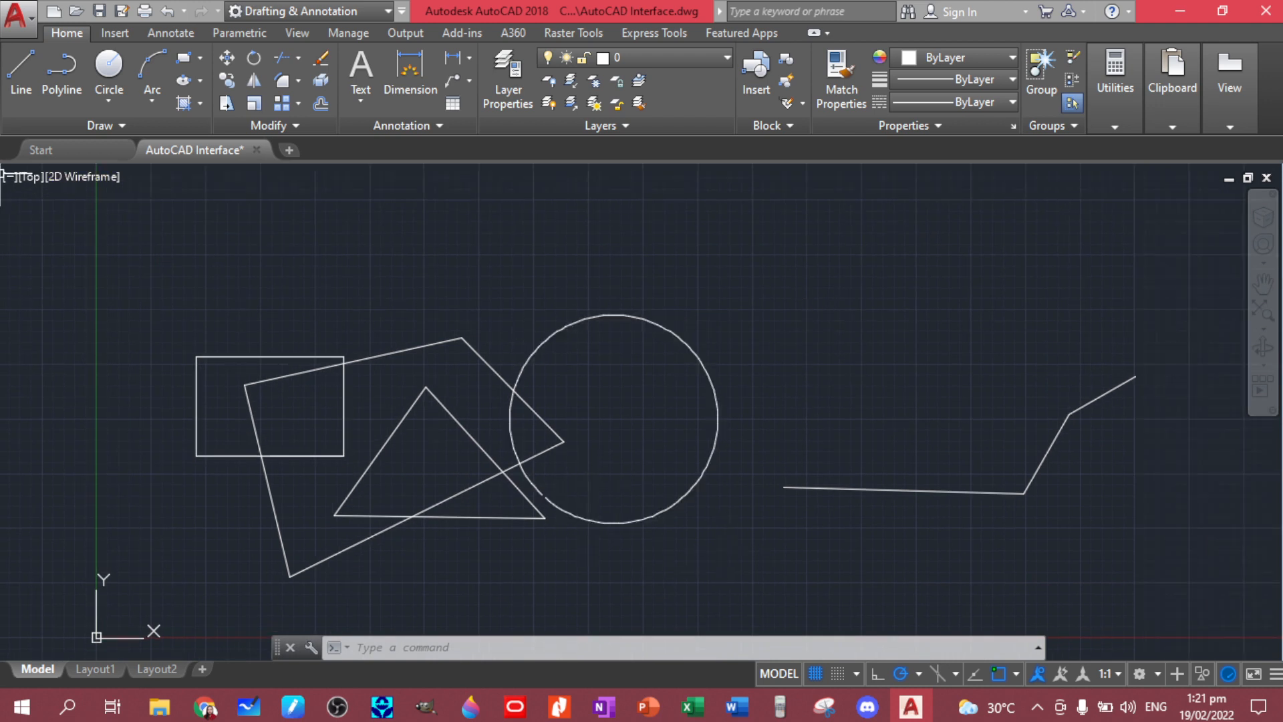
click(161, 258)
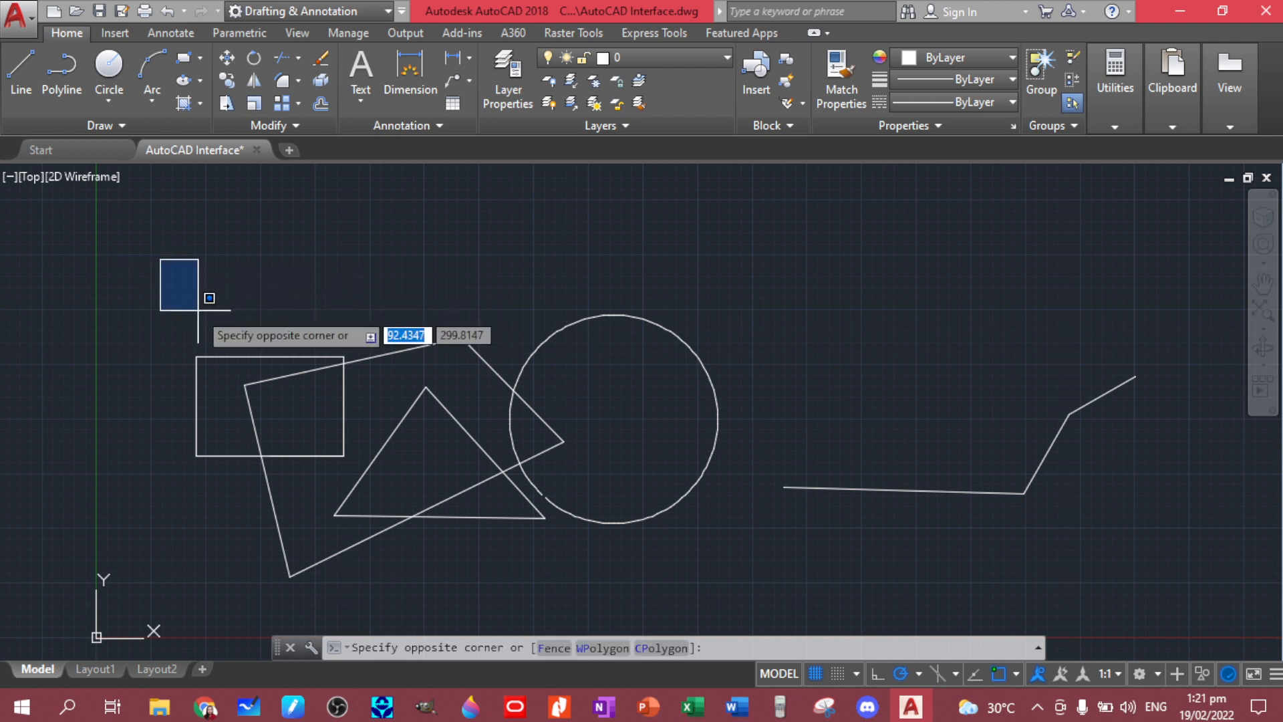
click(491, 602)
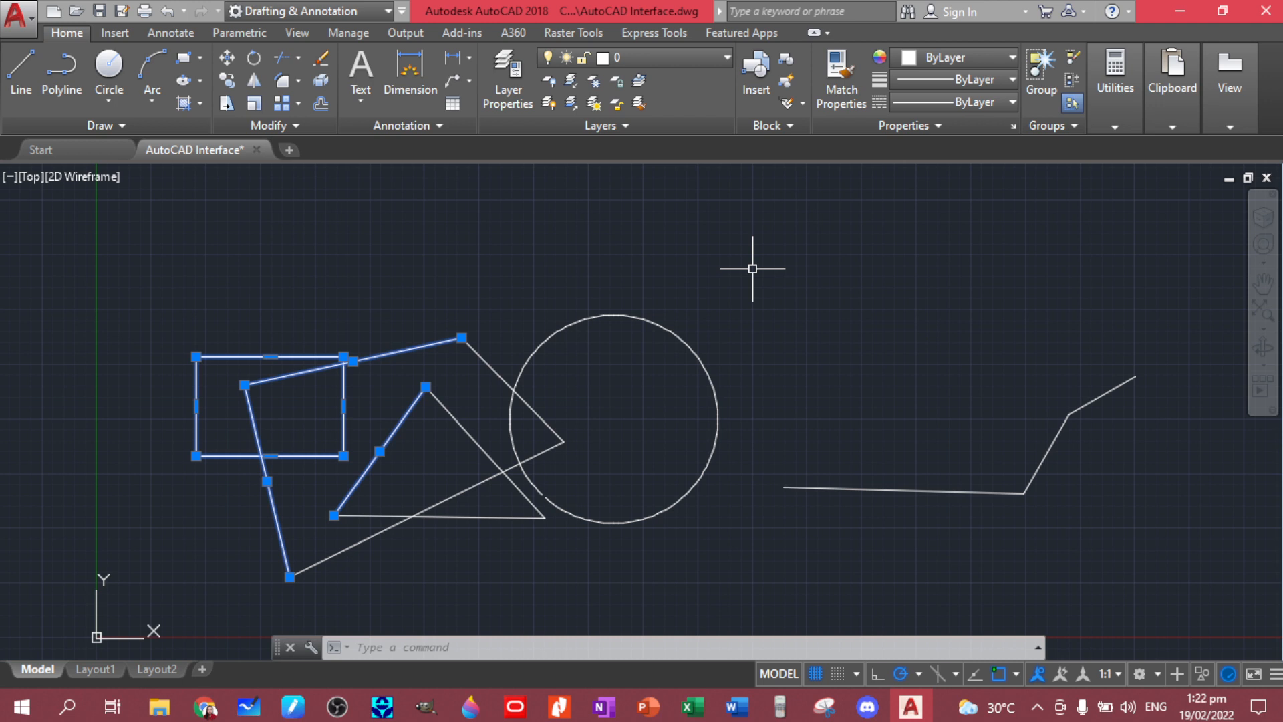
click(832, 267)
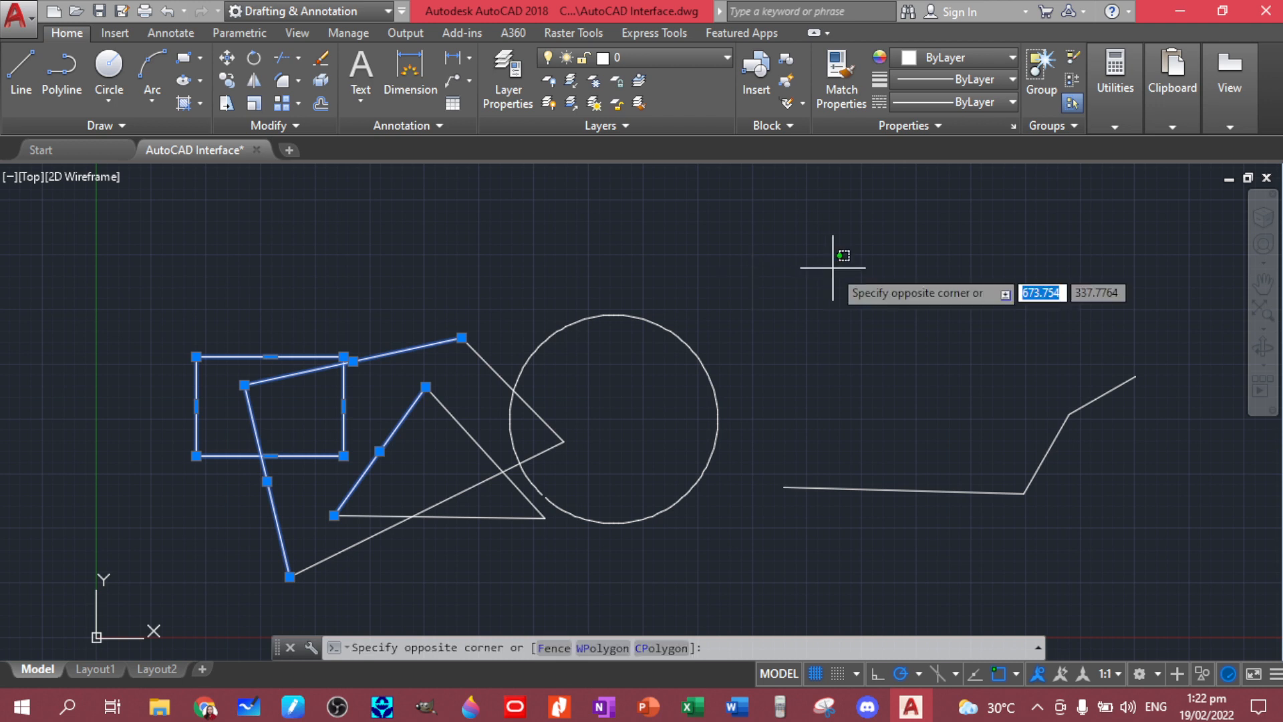
key(Escape)
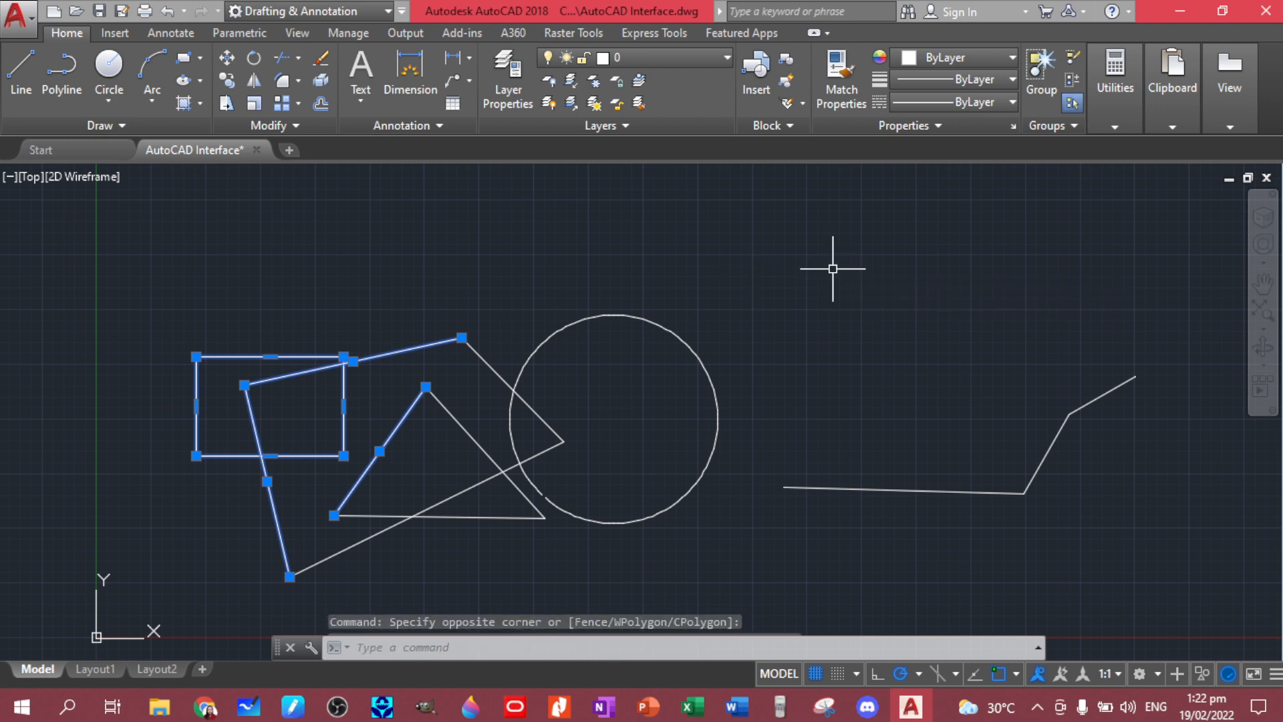
key(Escape)
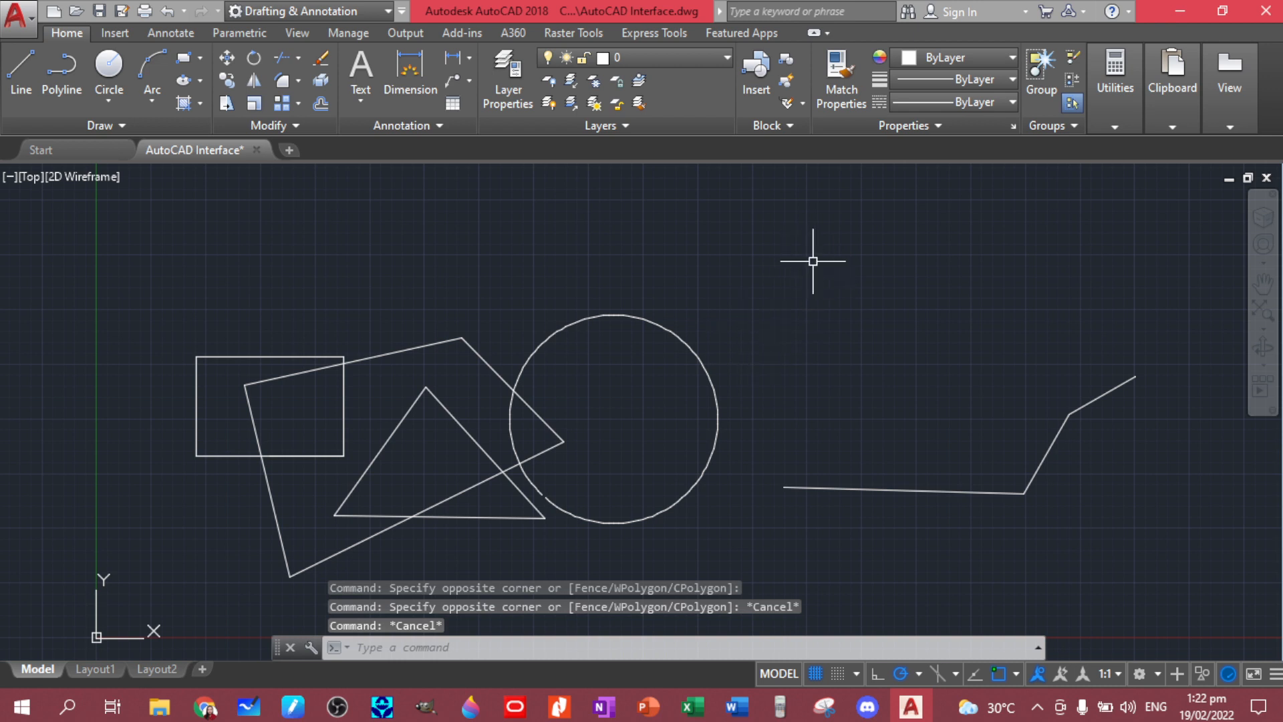
Make a crossing selection over the circle that touches the triangle, four-sided shape and long line segment, and clear the selection.
click(835, 255)
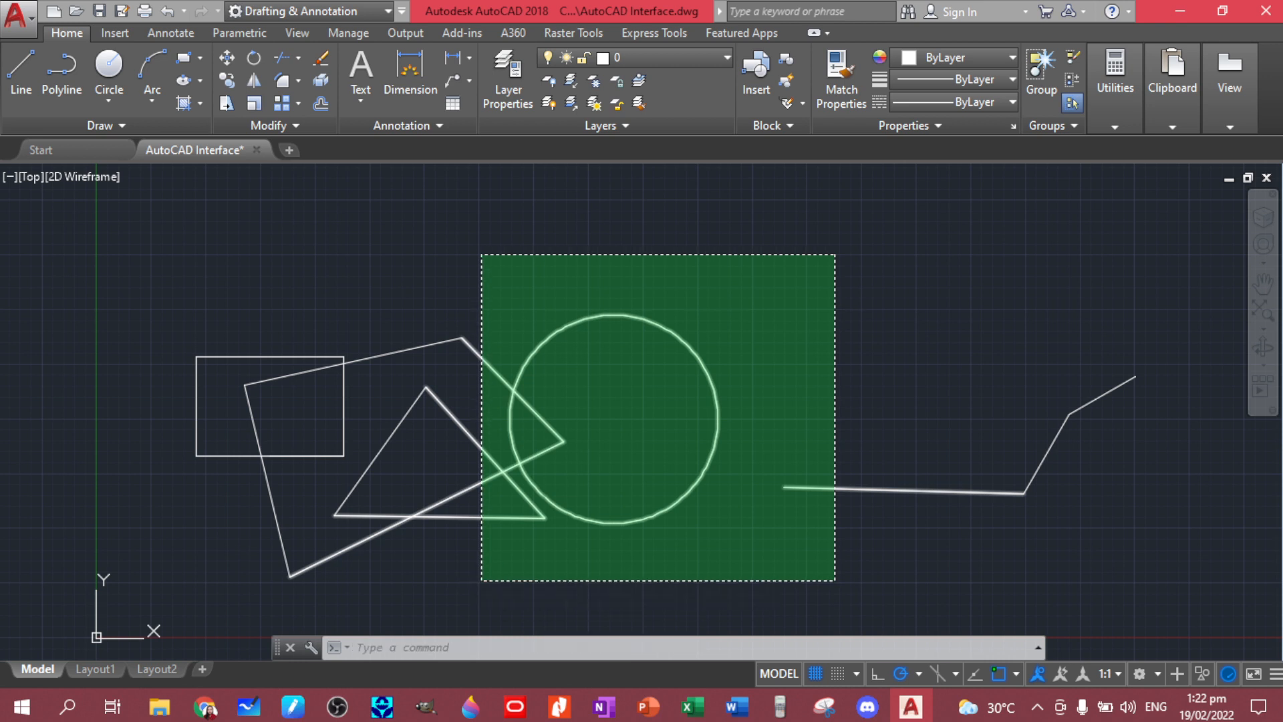
click(481, 580)
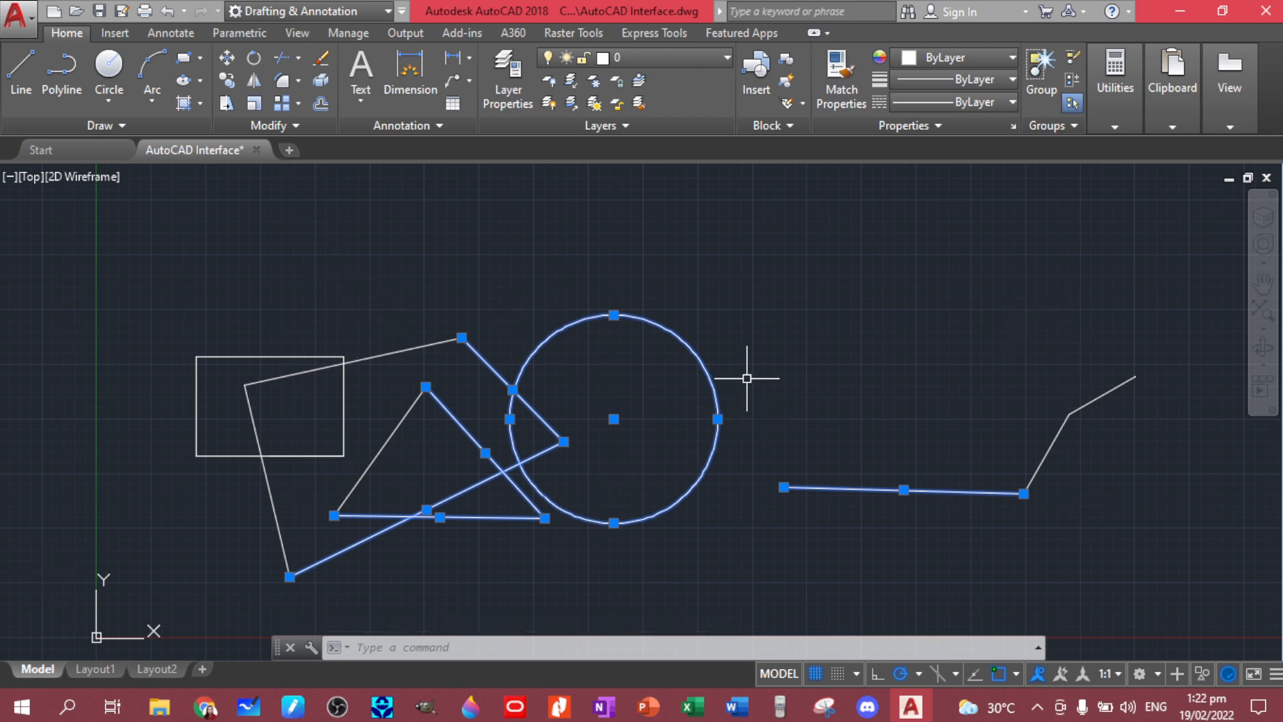
key(Escape)
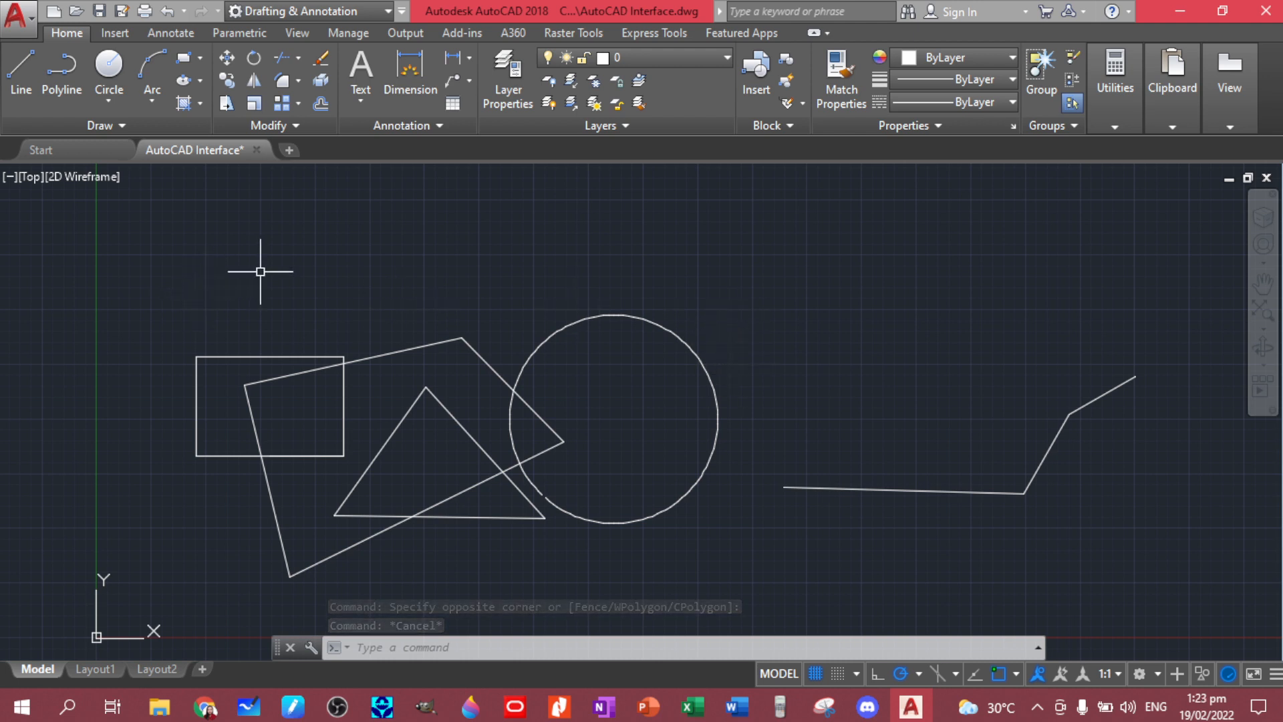
Select individual edges of the four-sided shape, the triangle and the rectangle one after another, and clear the selection.
click(401, 351)
click(481, 358)
click(464, 430)
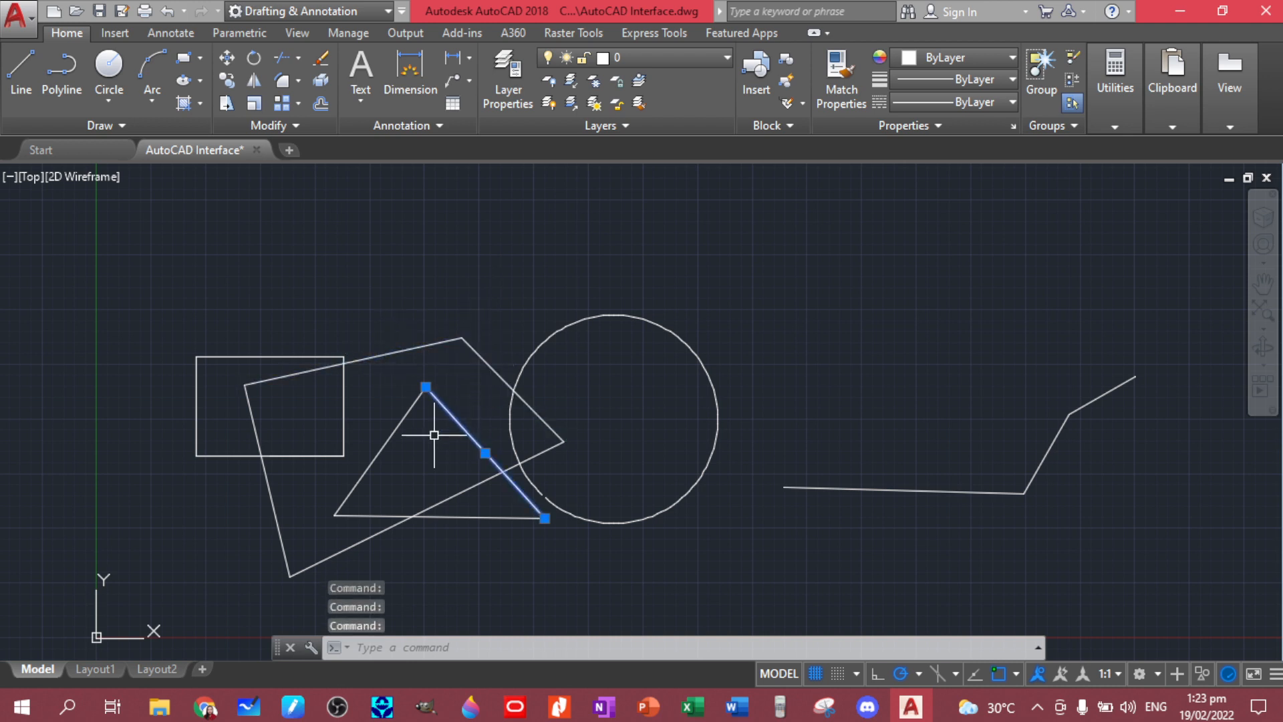
click(386, 452)
click(366, 442)
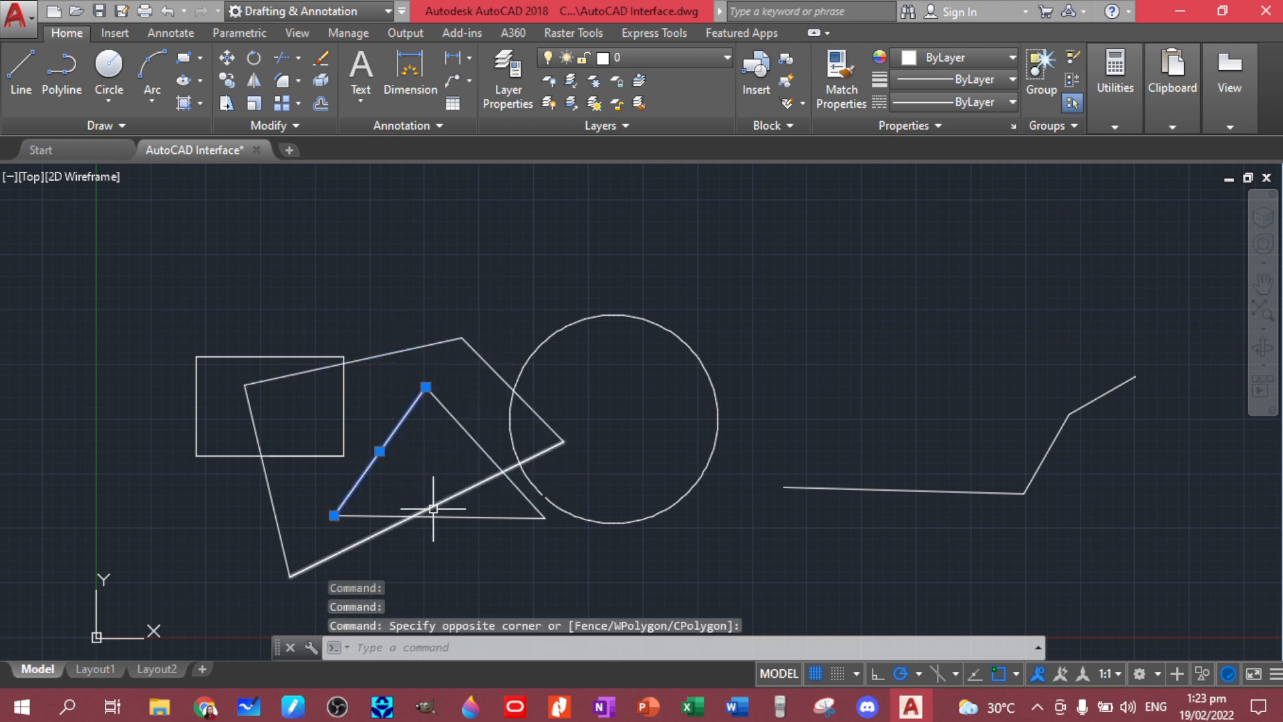
click(434, 503)
click(383, 513)
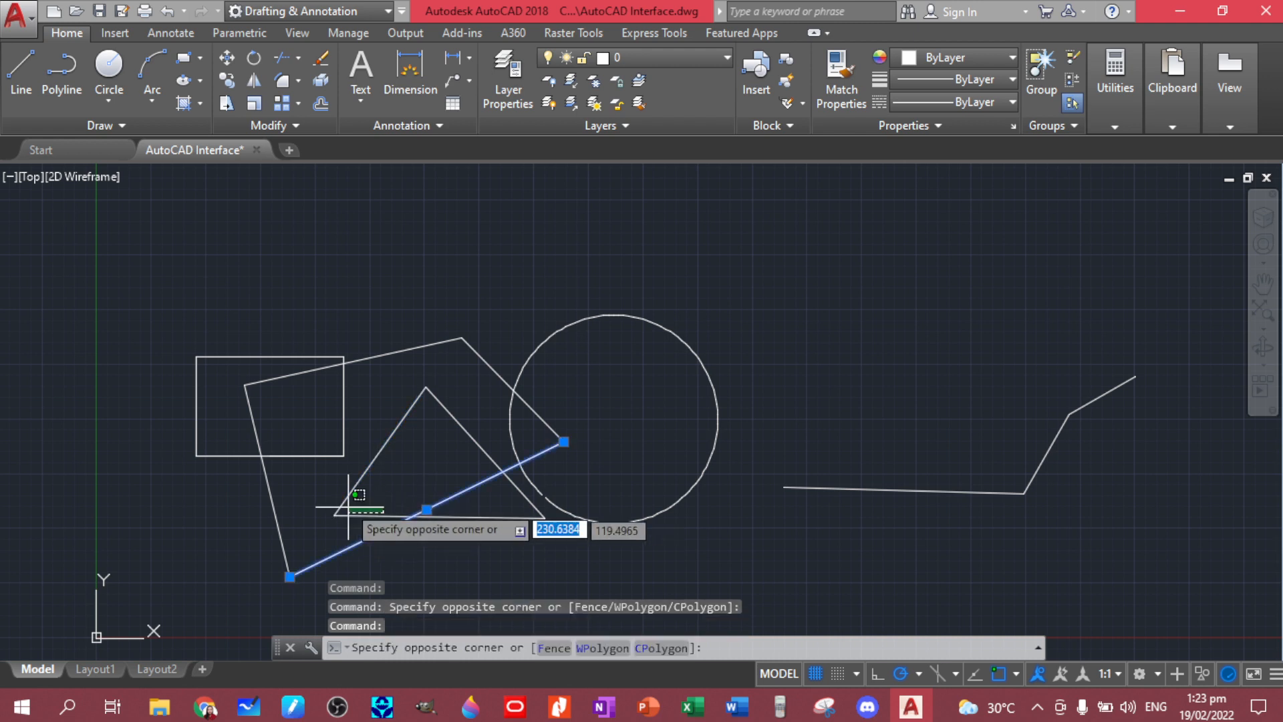
click(350, 511)
click(357, 518)
click(348, 481)
click(446, 395)
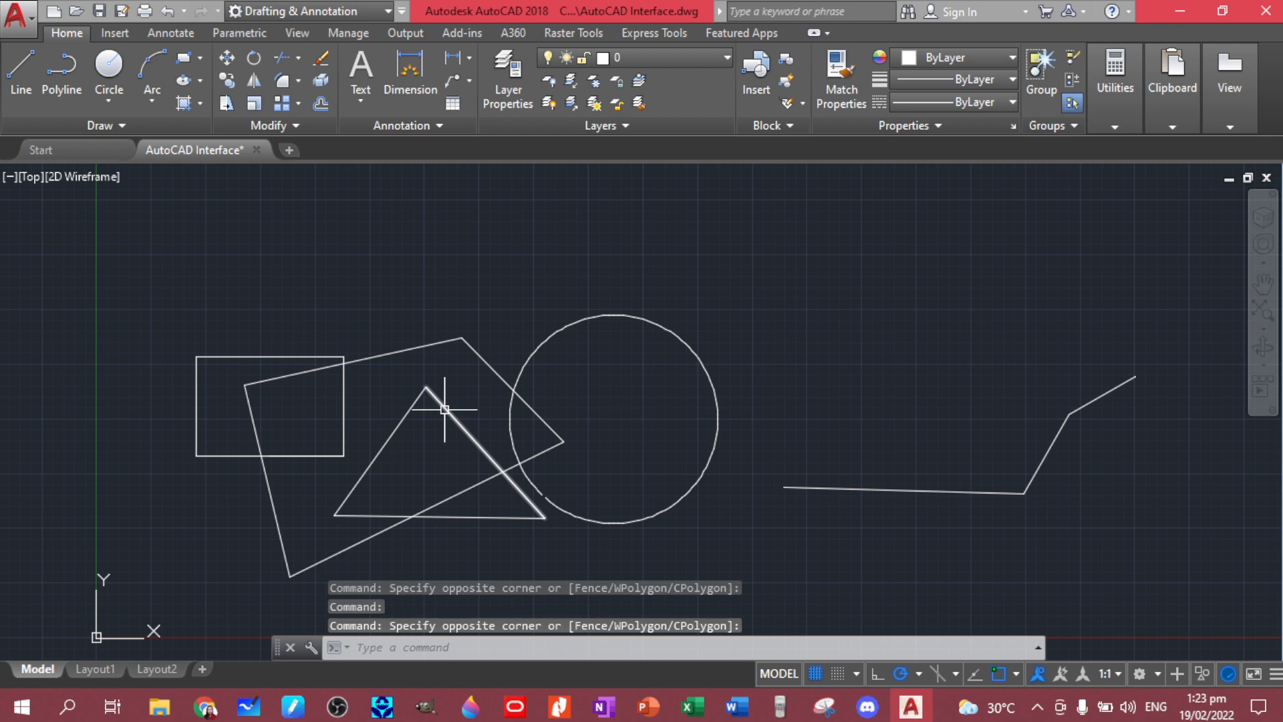
click(446, 401)
click(401, 423)
click(490, 360)
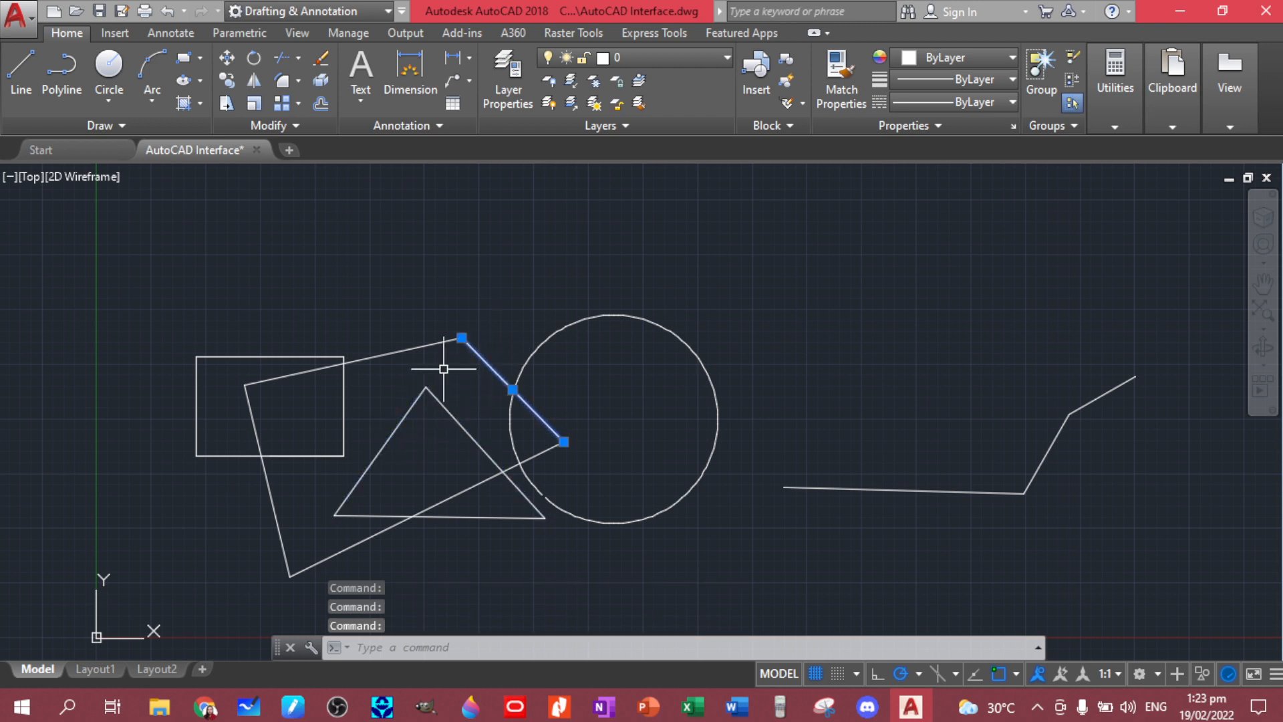
click(377, 354)
click(343, 407)
key(Escape)
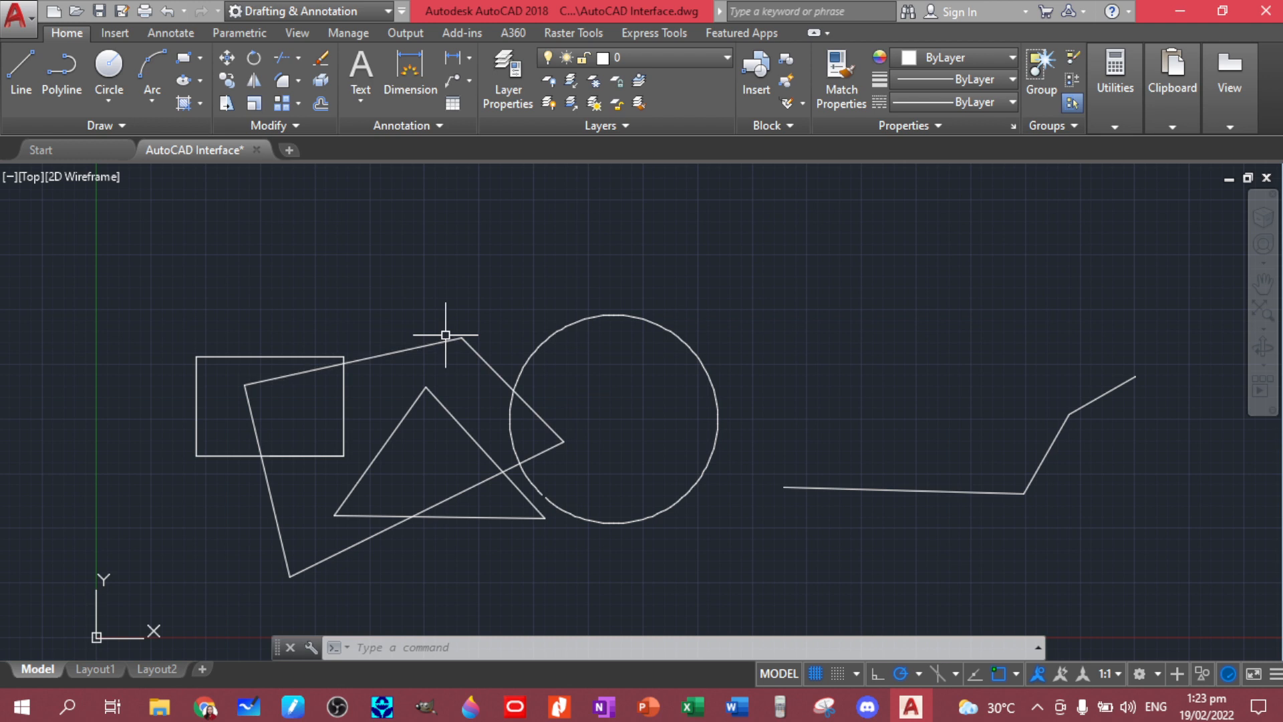
Make a window lasso selection around the triangle and the upper edges of the four-sided shape, and clear the selection.
click(149, 274)
mouse_move(151, 272)
mouse_down()
mouse_move(207, 353)
mouse_move(199, 527)
mouse_move(240, 560)
mouse_move(336, 576)
mouse_move(458, 575)
mouse_move(605, 474)
mouse_move(616, 314)
mouse_move(503, 266)
mouse_move(471, 277)
mouse_up()
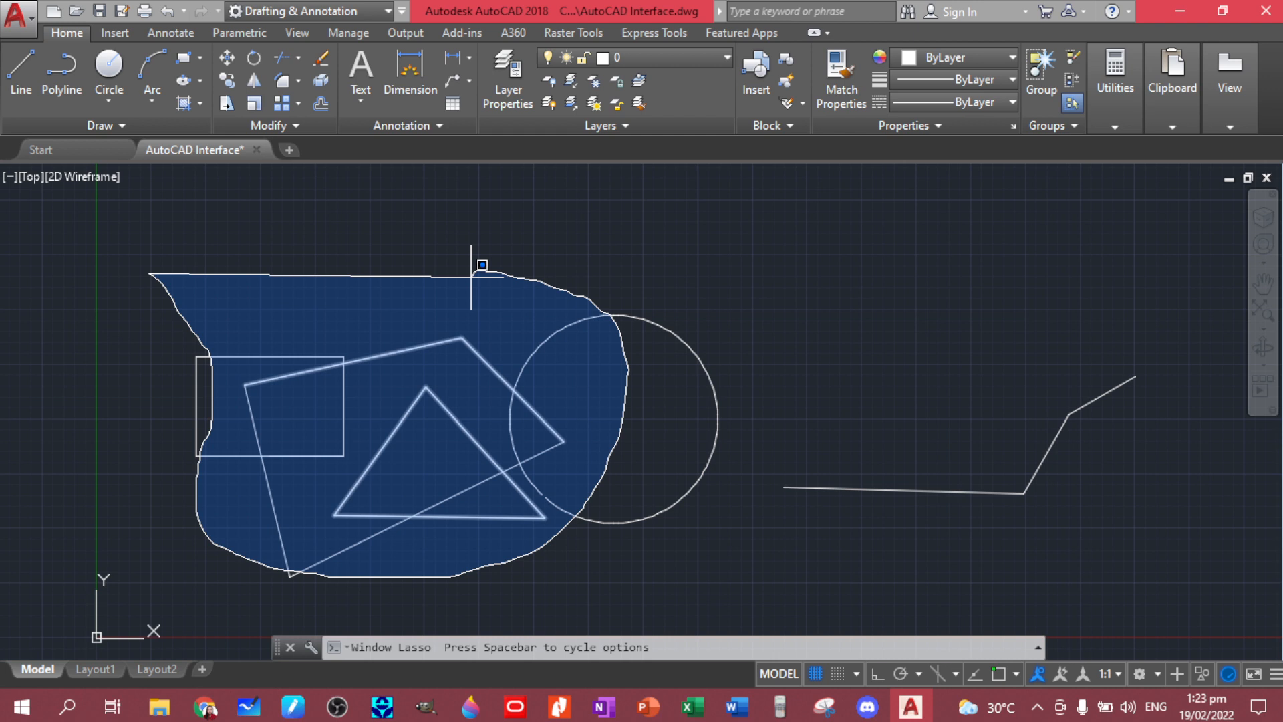
drag(471, 276, 471, 276)
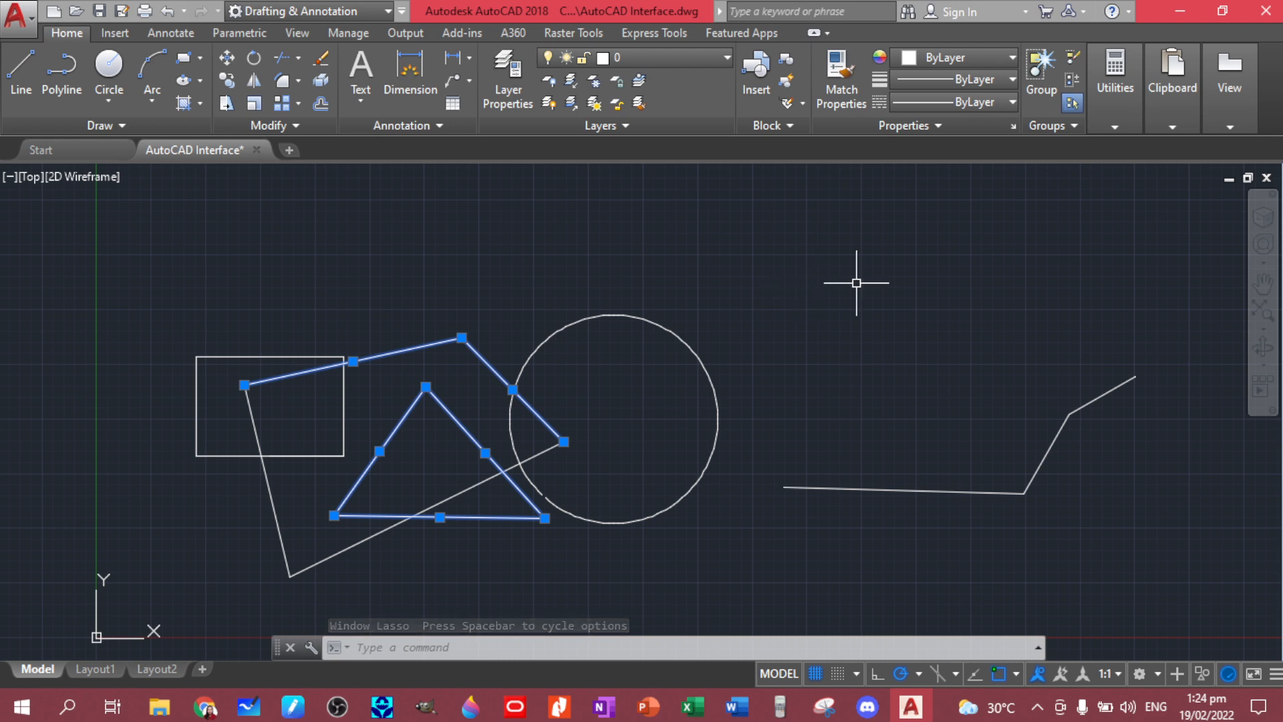
key(Escape)
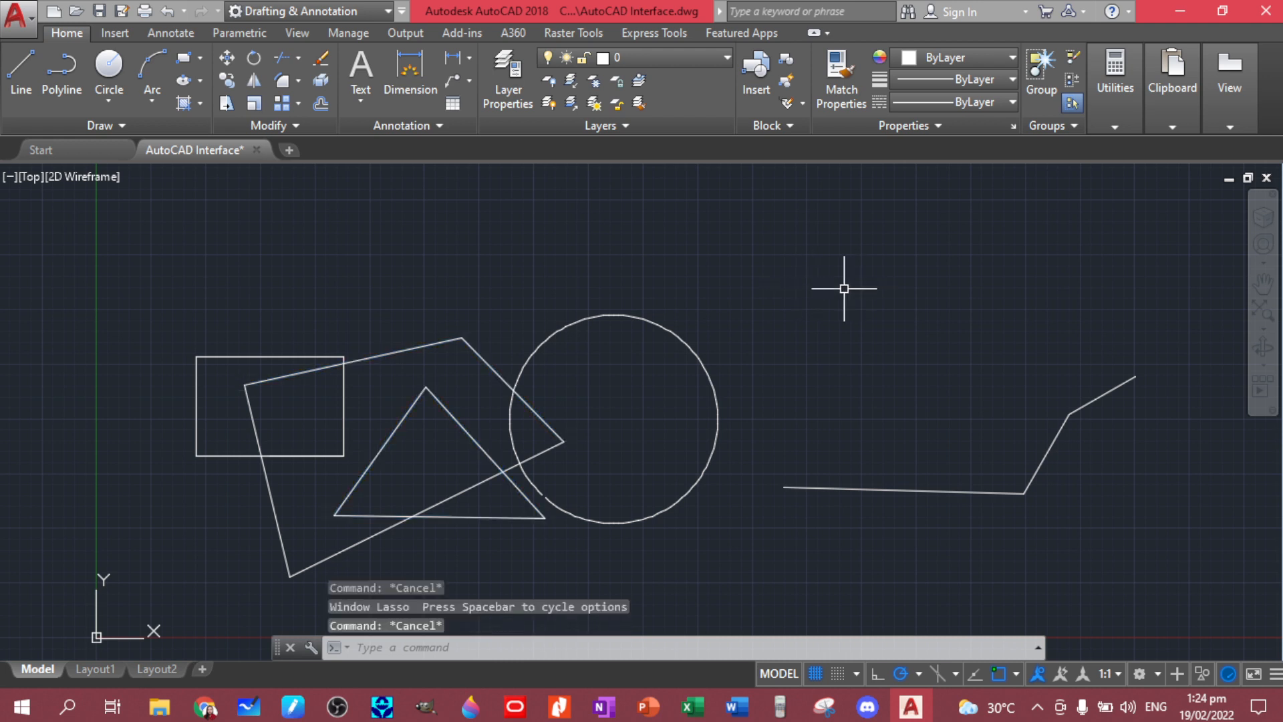
Make a crossing lasso selection over the circle, triangle, rectangle and parts of the four-sided shape, and clear the selection.
mouse_move(868, 255)
mouse_down()
mouse_move(676, 390)
mouse_move(611, 495)
mouse_move(563, 539)
mouse_move(454, 548)
mouse_move(404, 529)
mouse_move(294, 435)
mouse_move(338, 358)
mouse_move(487, 201)
mouse_move(477, 214)
mouse_up()
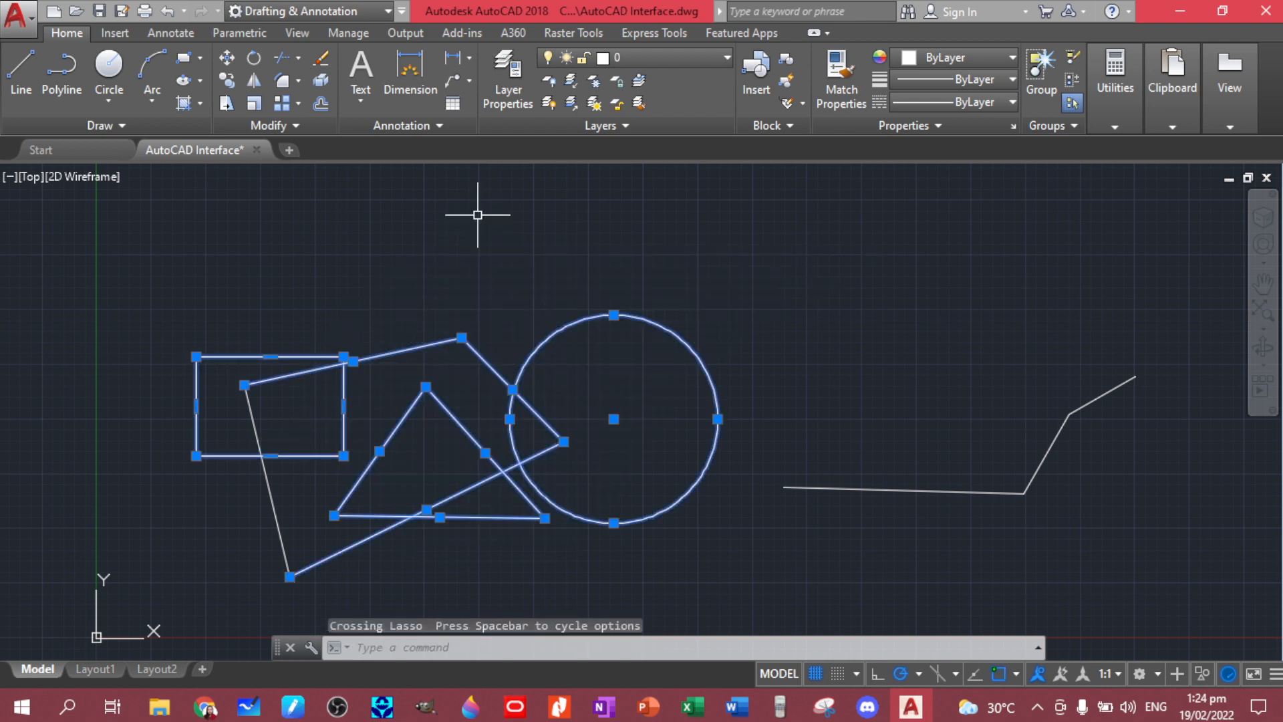
key(Escape)
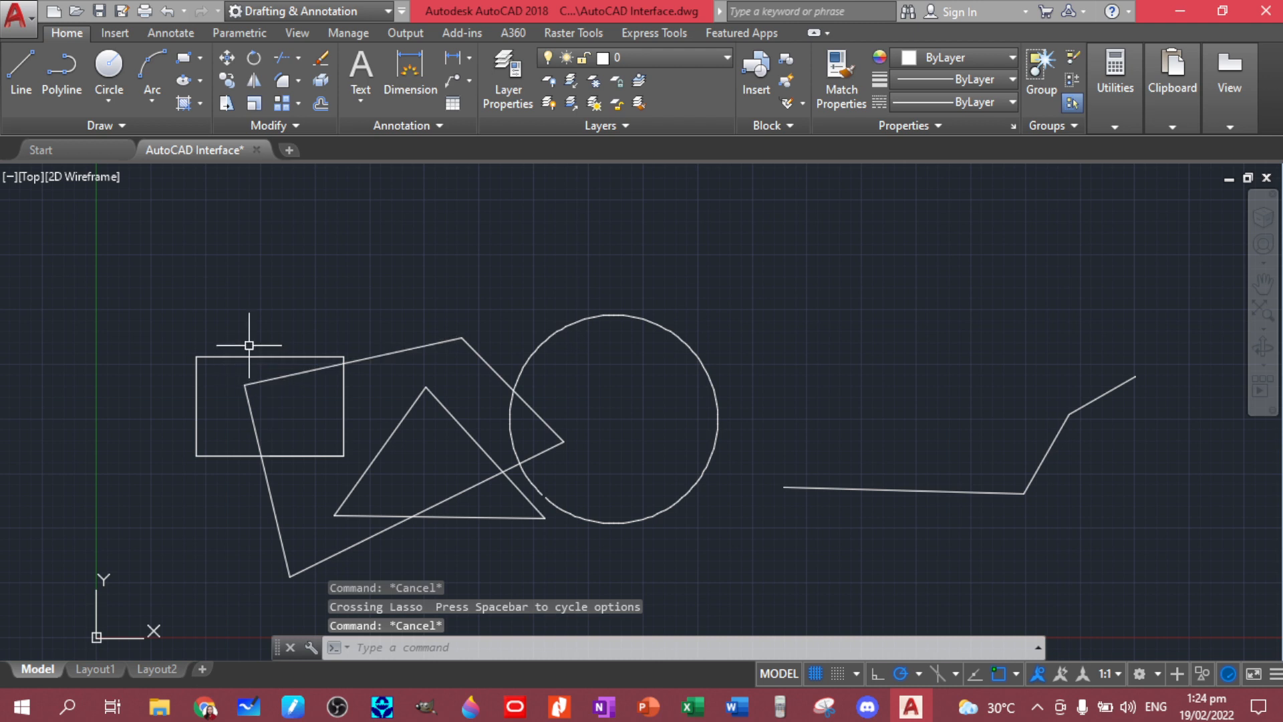
Select two separate edges of the four-sided shape, clear them, select the rectangle as one object, and clear the selection.
click(408, 350)
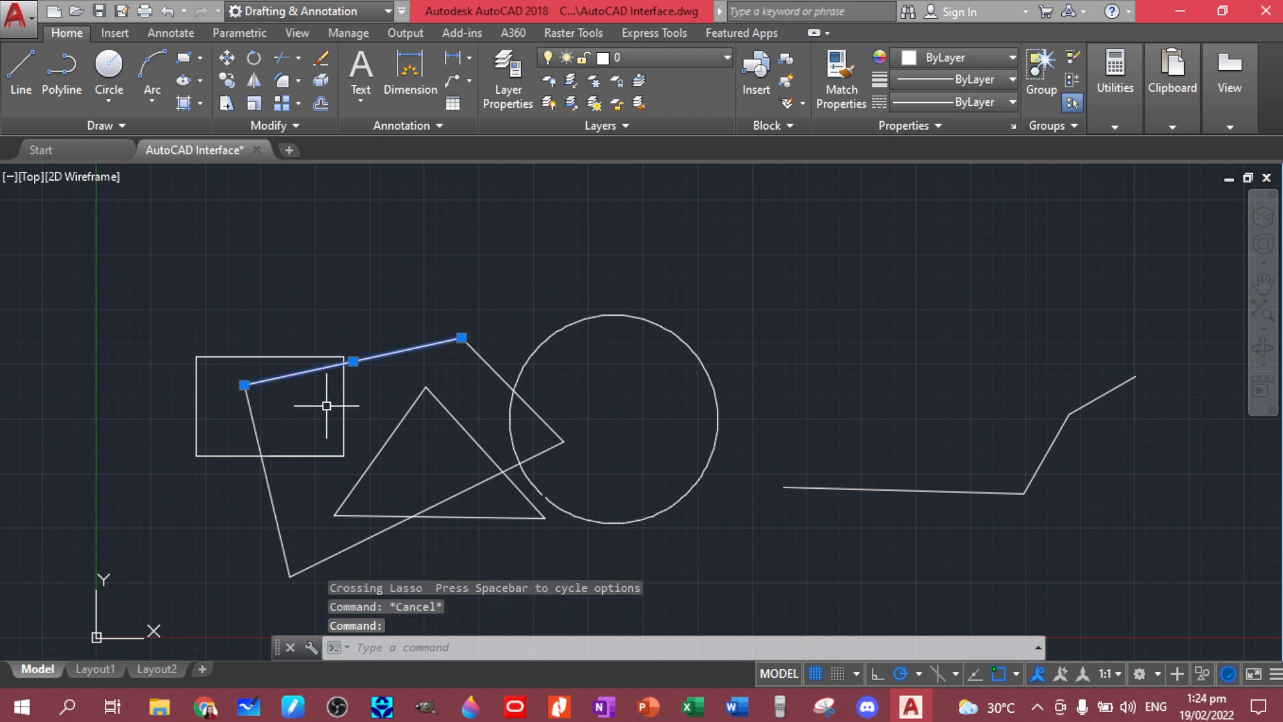
click(266, 481)
key(Escape)
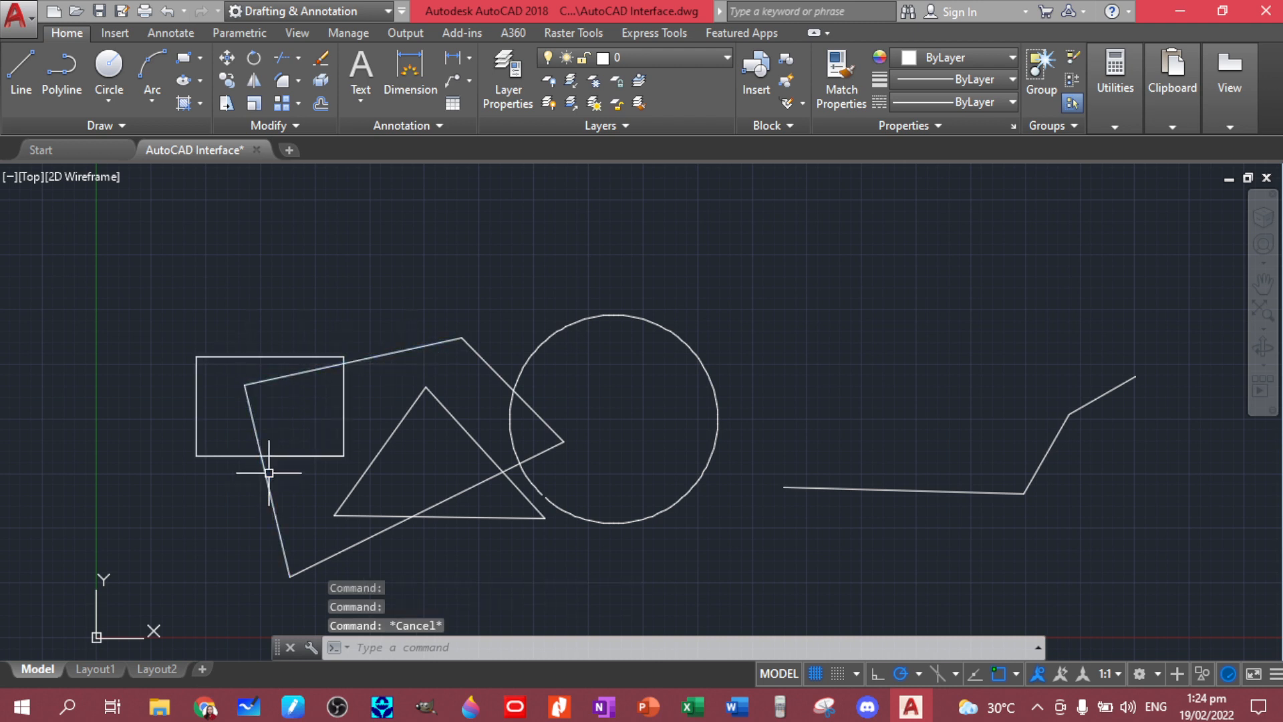
click(207, 358)
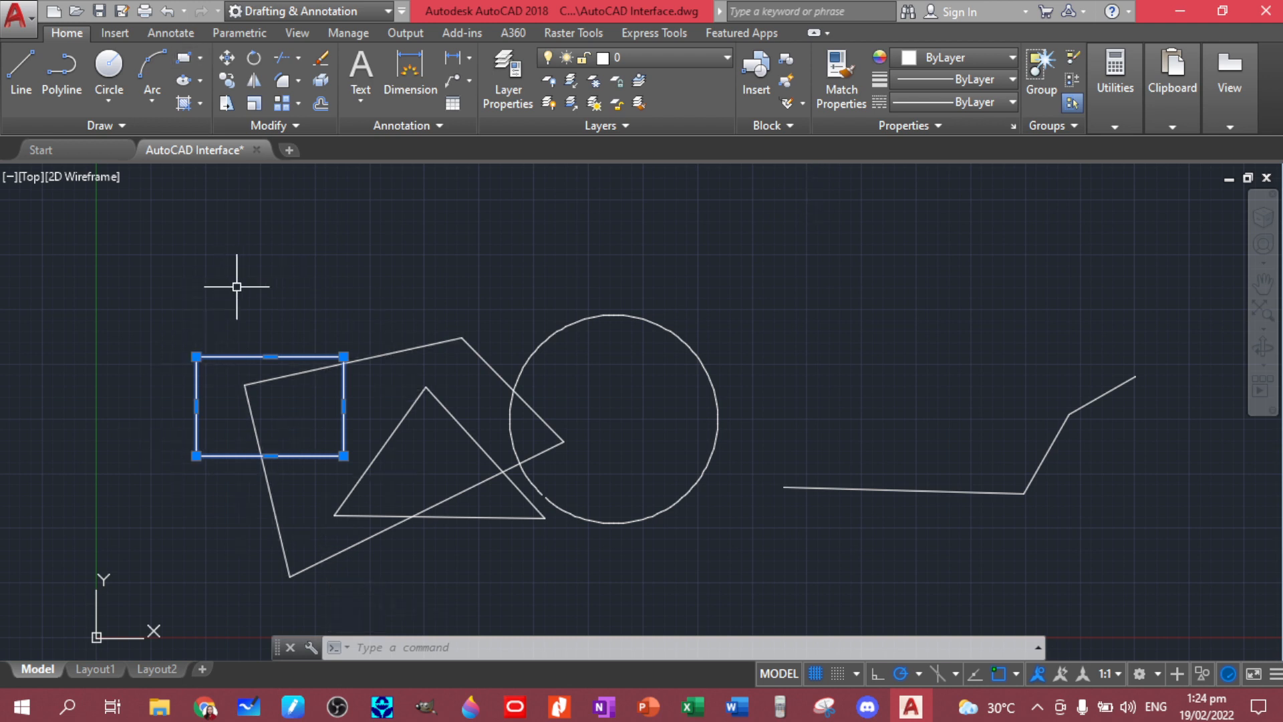
key(Escape)
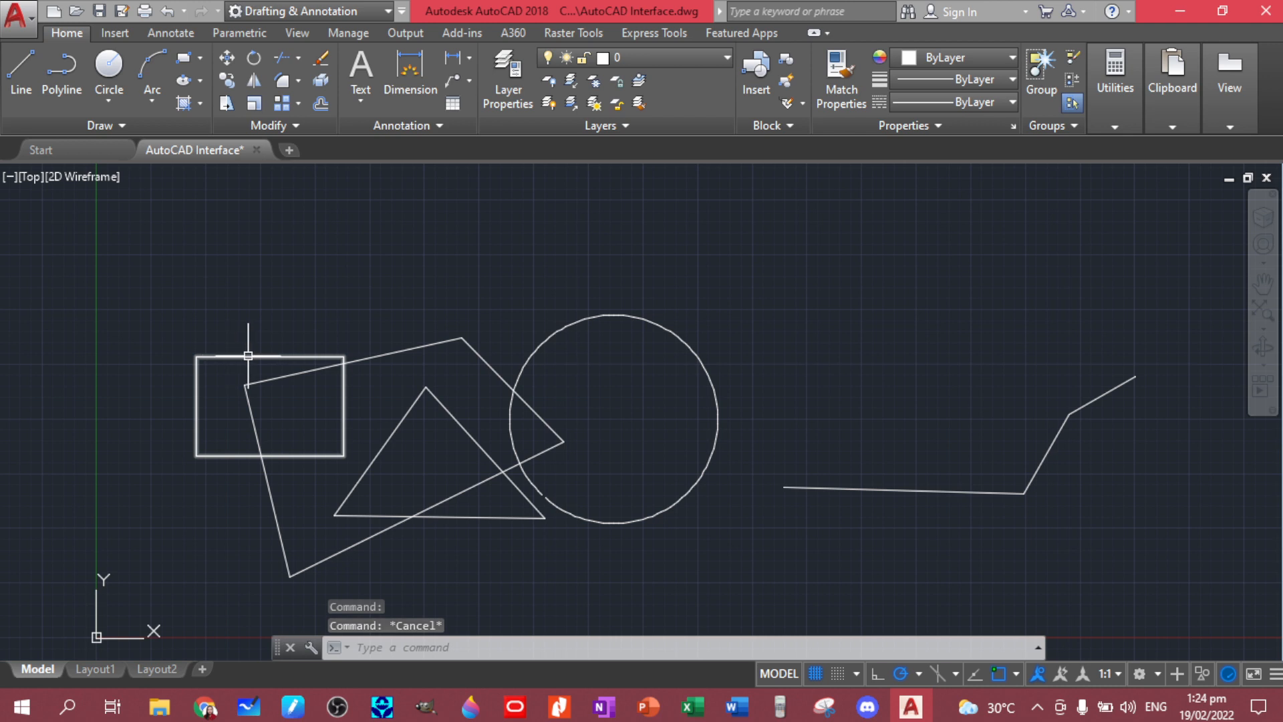
Explode the rectangle into separate lines.
click(250, 355)
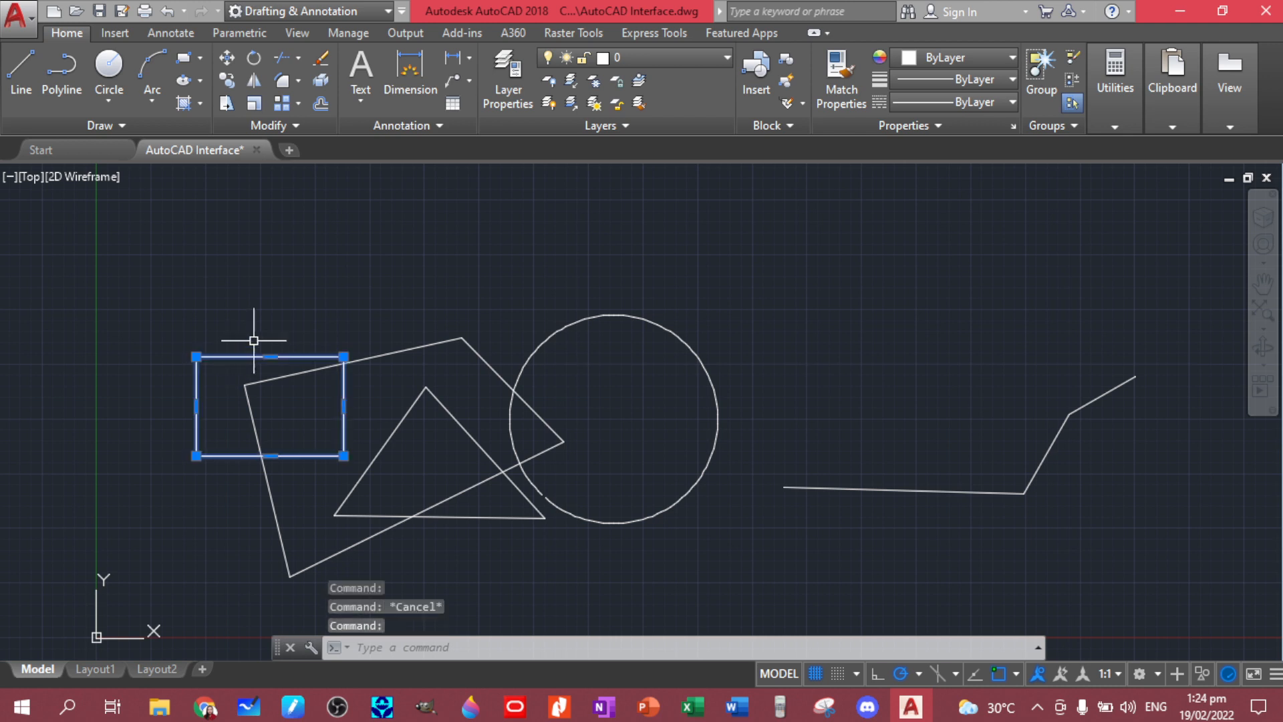
text(EX)
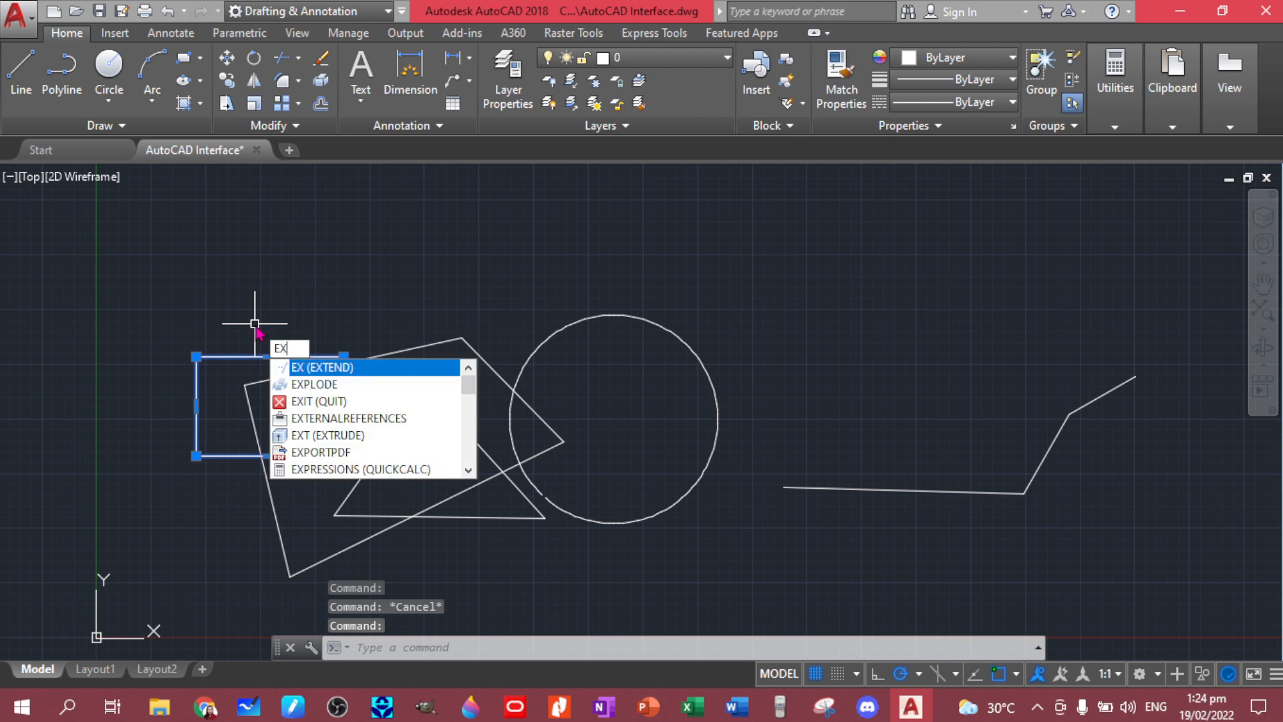
key(Down)
key(Return)
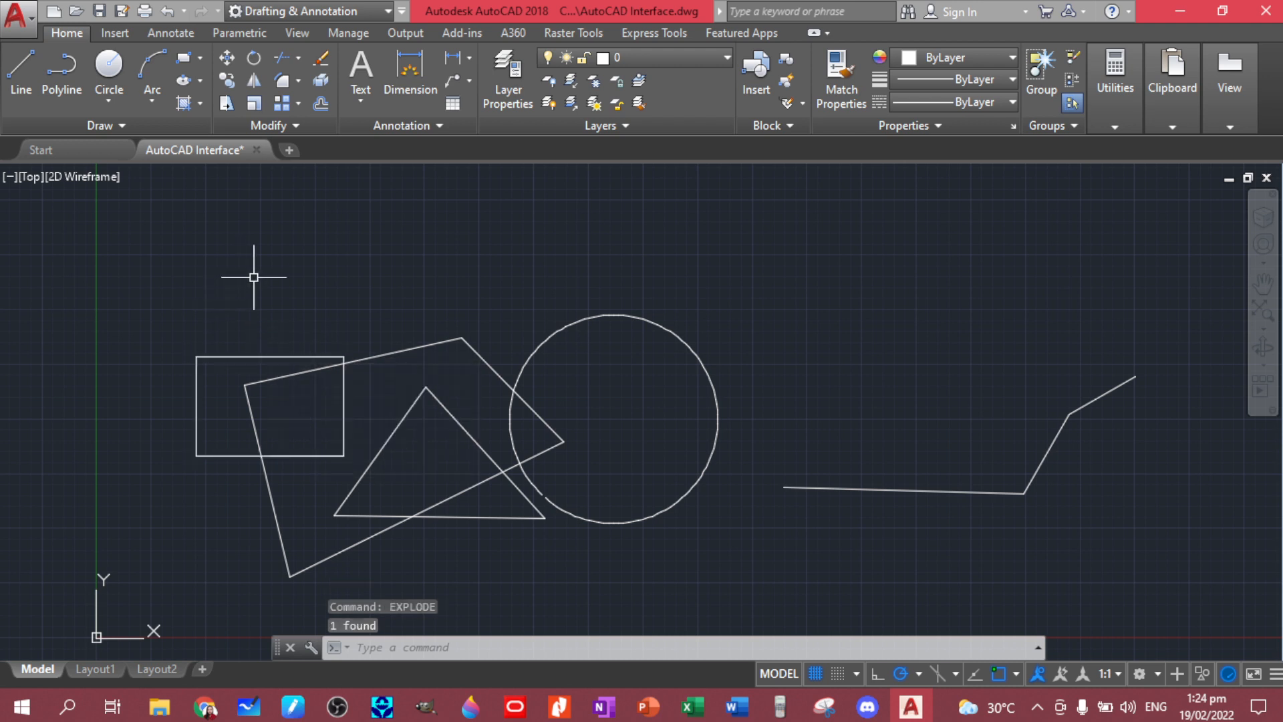
Select the exploded rectangle's edges individually to check that they are separate, and clear the selection.
click(234, 355)
click(198, 410)
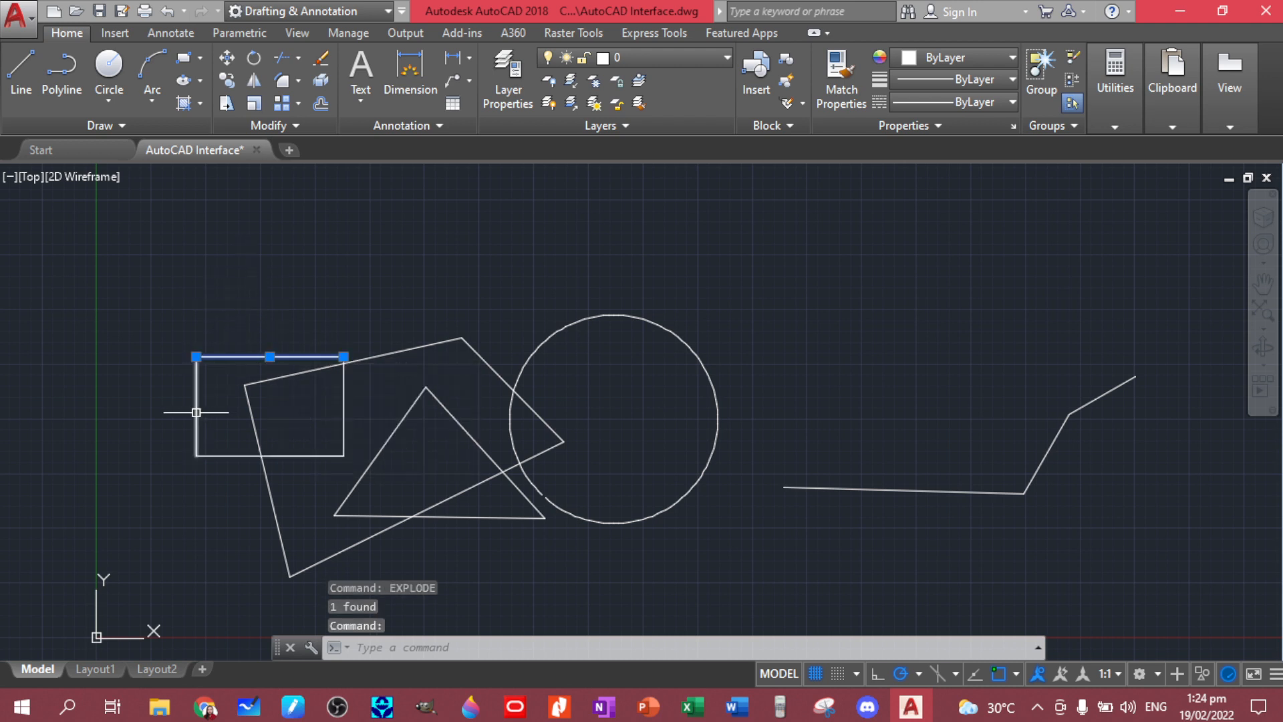
click(261, 455)
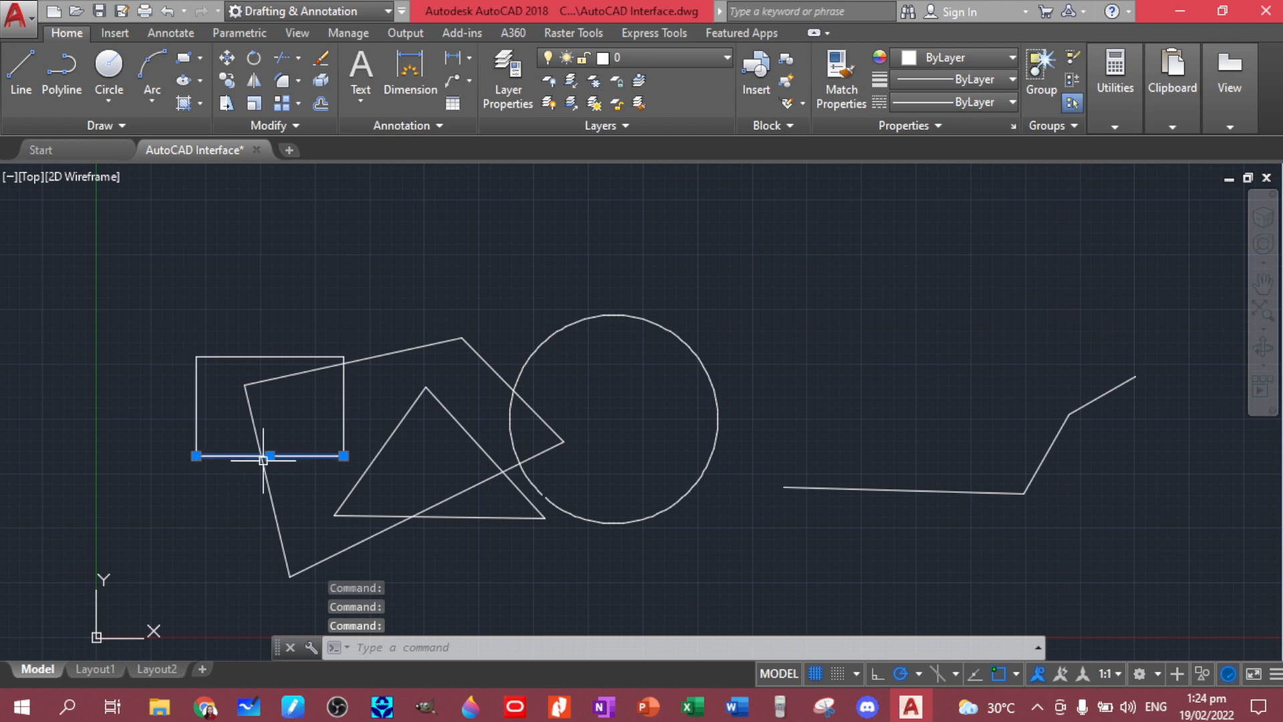
click(343, 421)
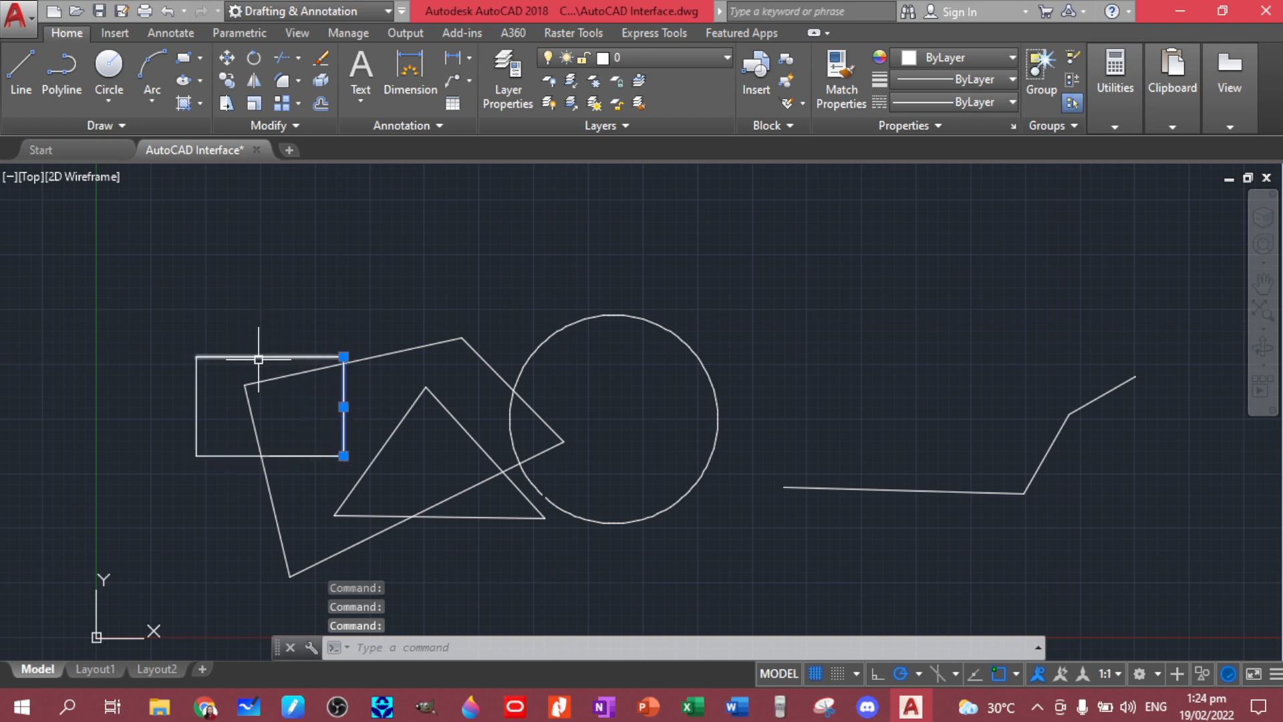
click(258, 360)
click(256, 353)
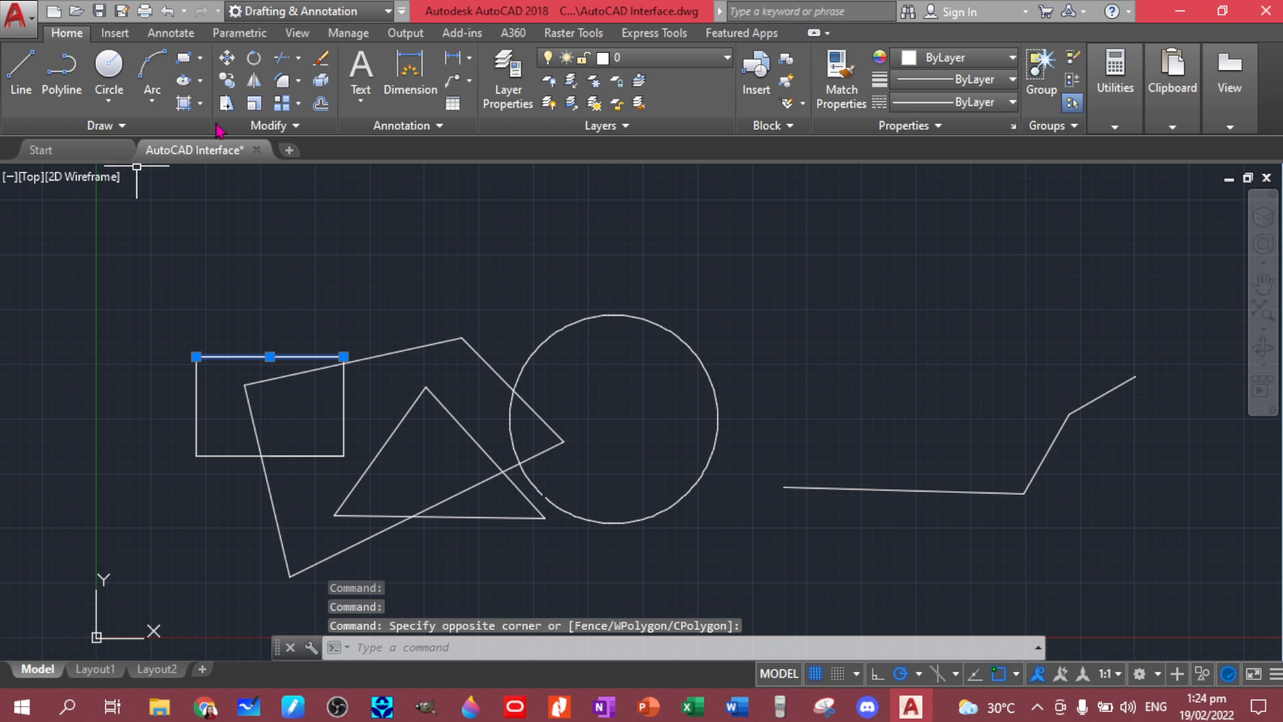
key(Escape)
Group the exploded rectangle's four edges using a window selection, and check the group by selecting and deselecting it.
mouse_move(146, 311)
mouse_down()
mouse_move(228, 380)
mouse_move(347, 446)
mouse_move(320, 428)
mouse_up()
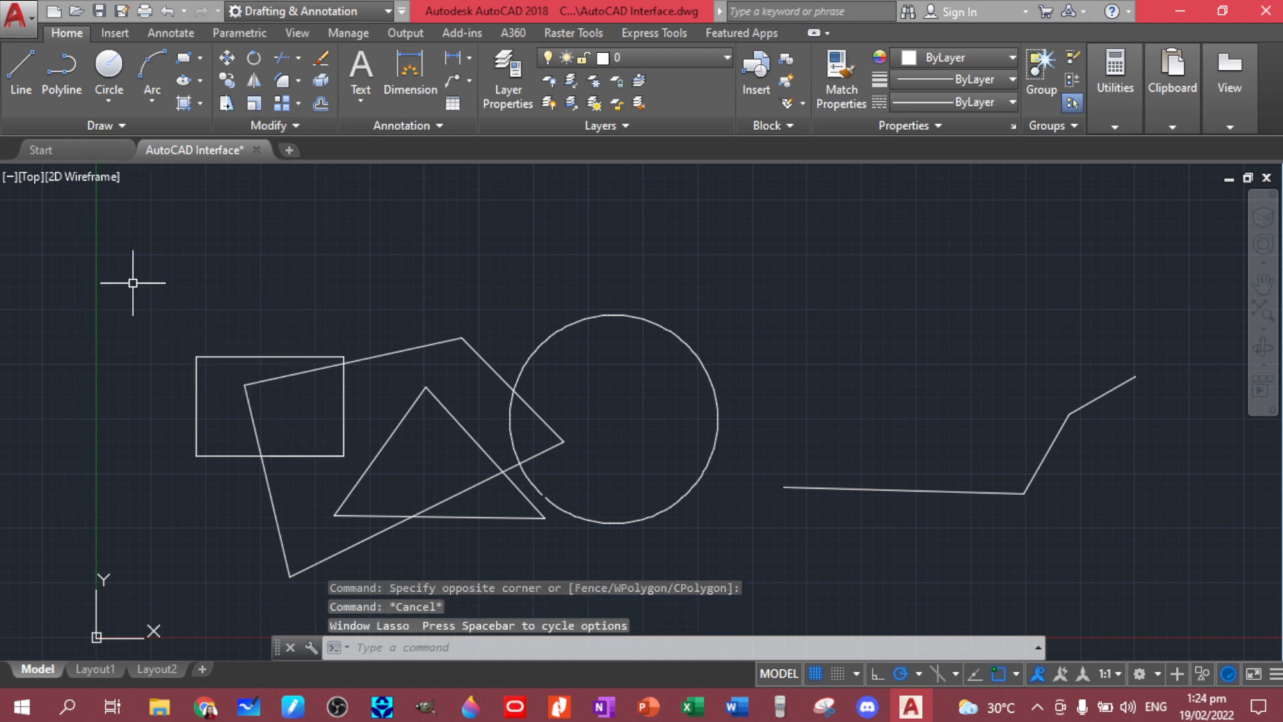
click(157, 307)
click(354, 461)
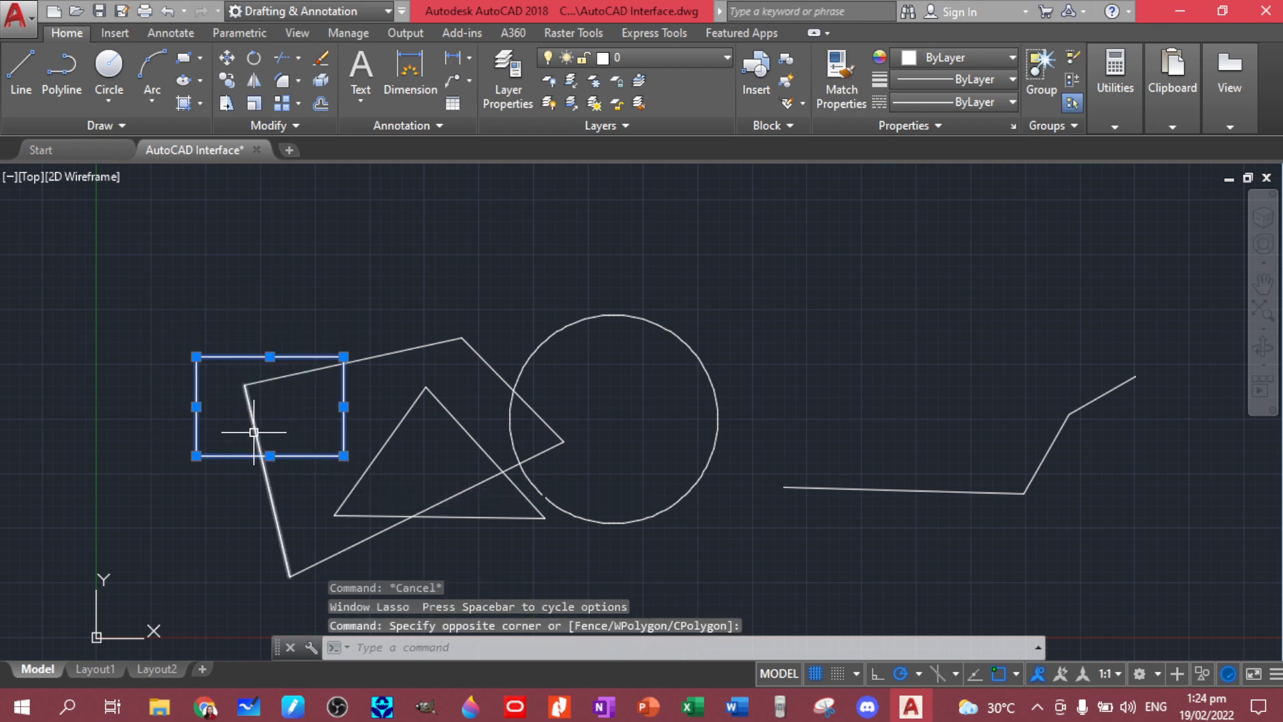
right_click(228, 295)
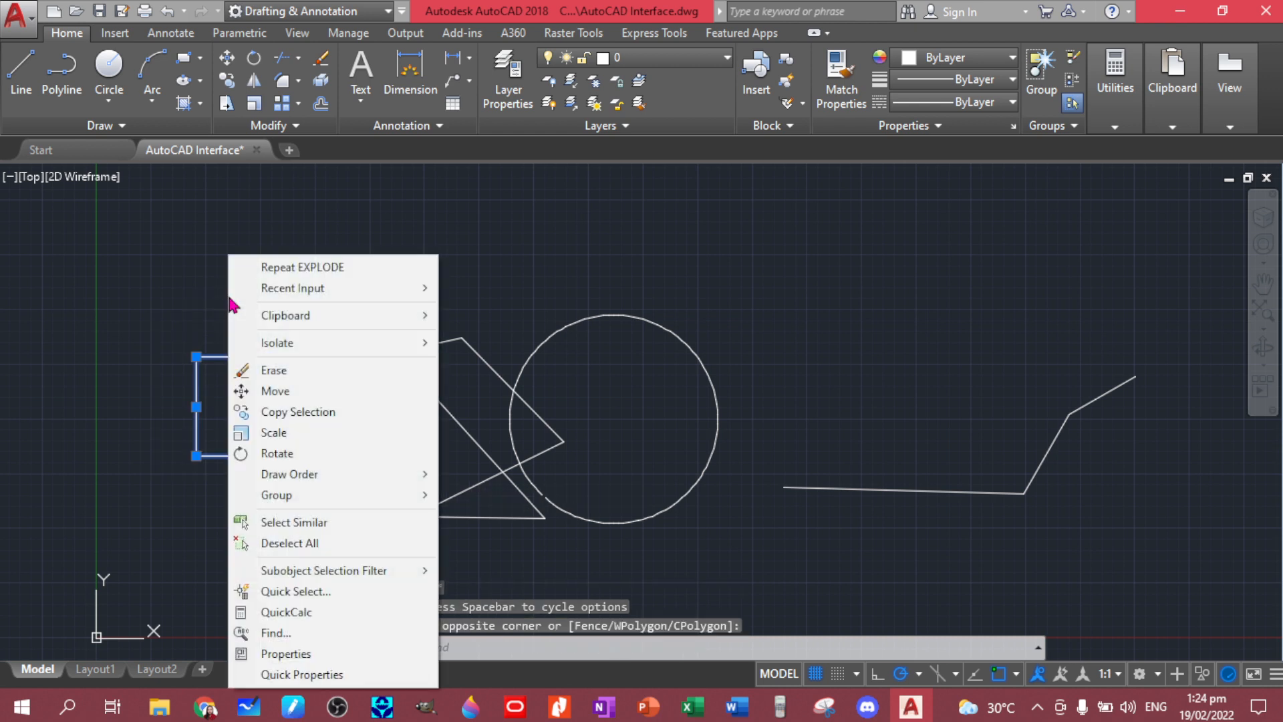
mouse_move(391, 495)
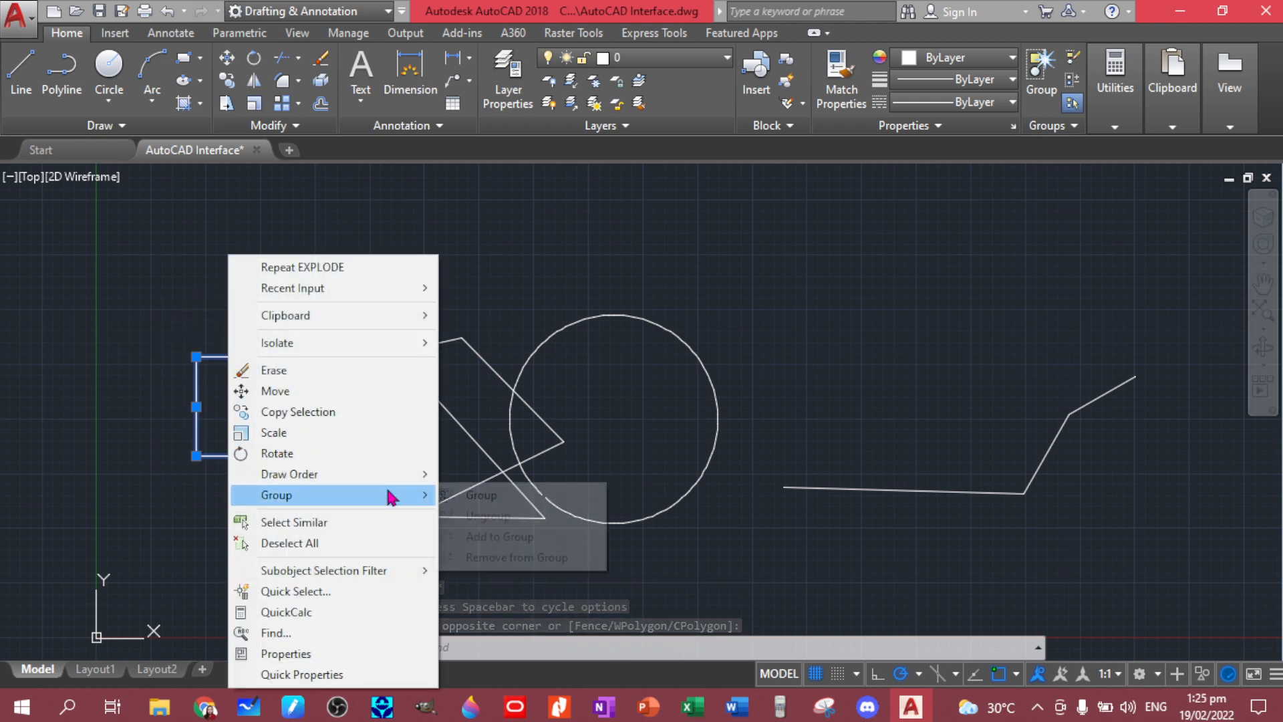
click(481, 495)
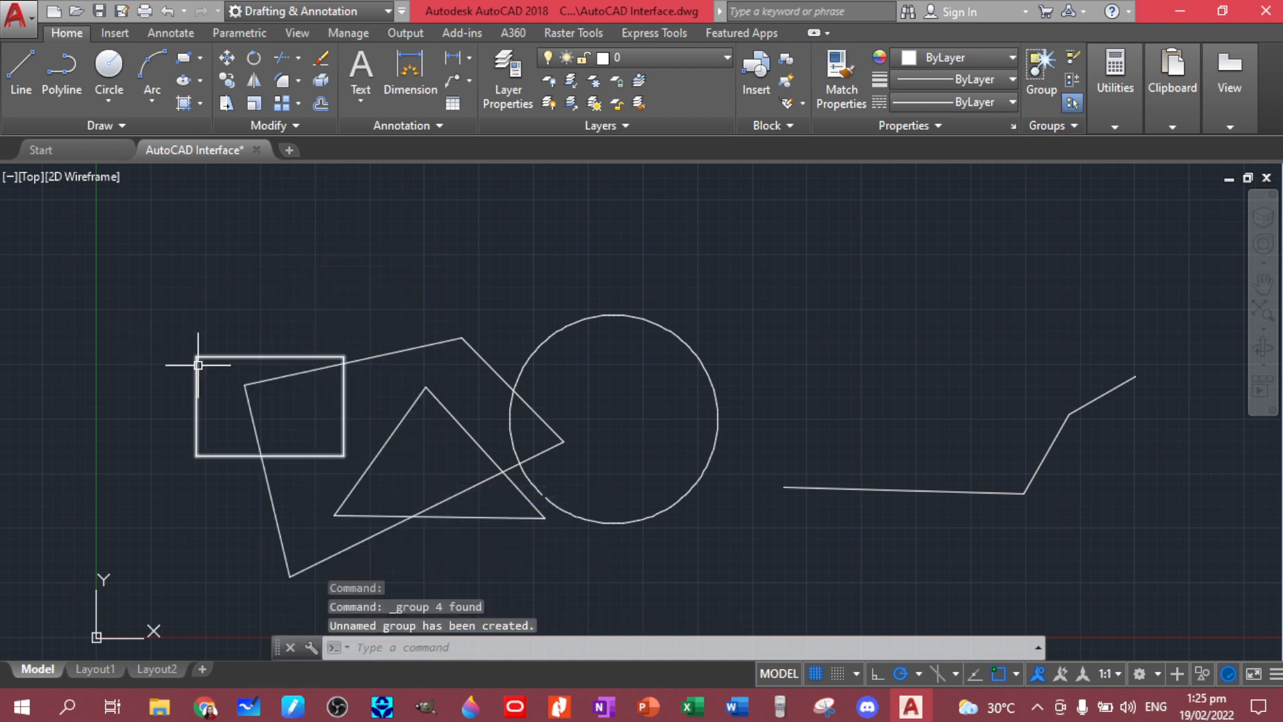
key(Escape)
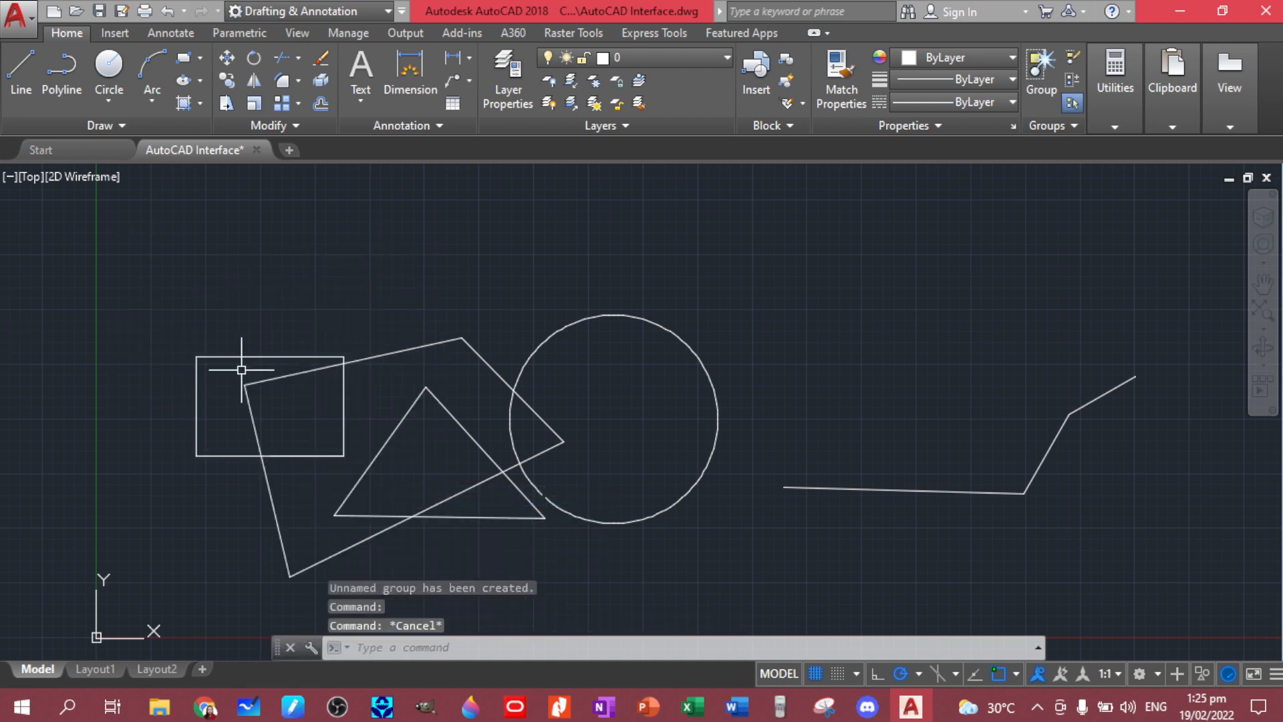
click(248, 360)
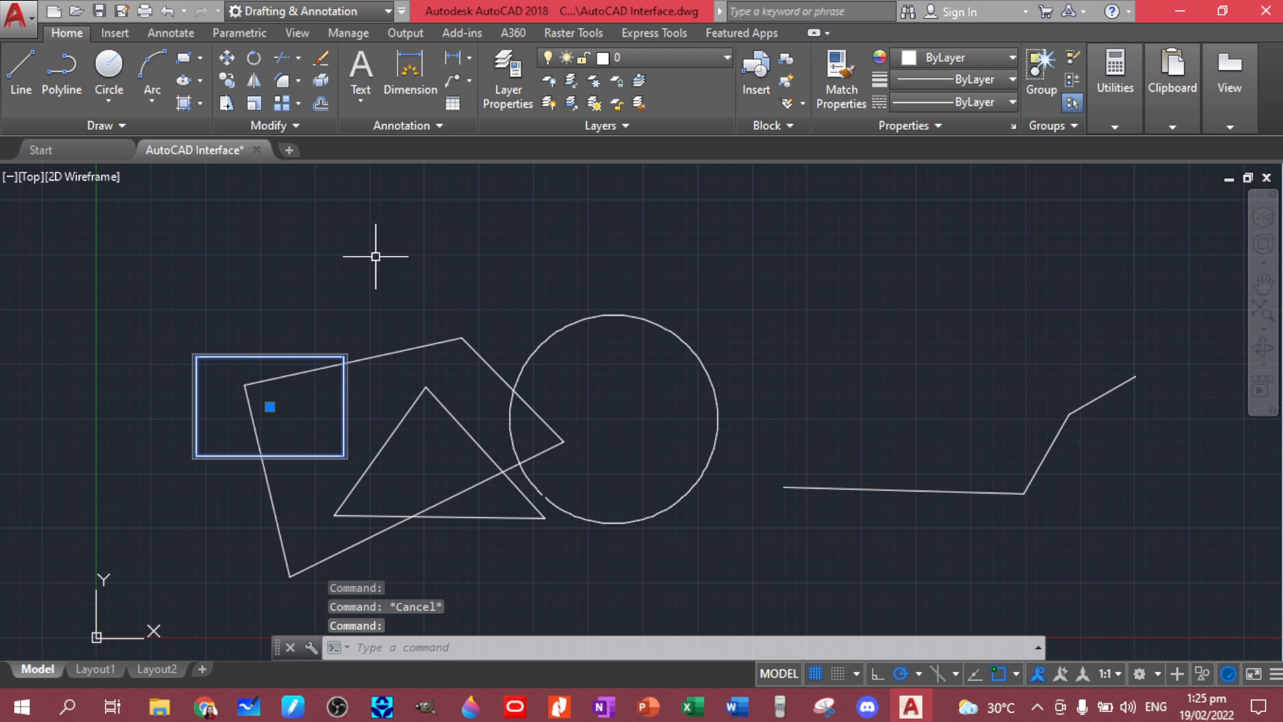
key(Escape)
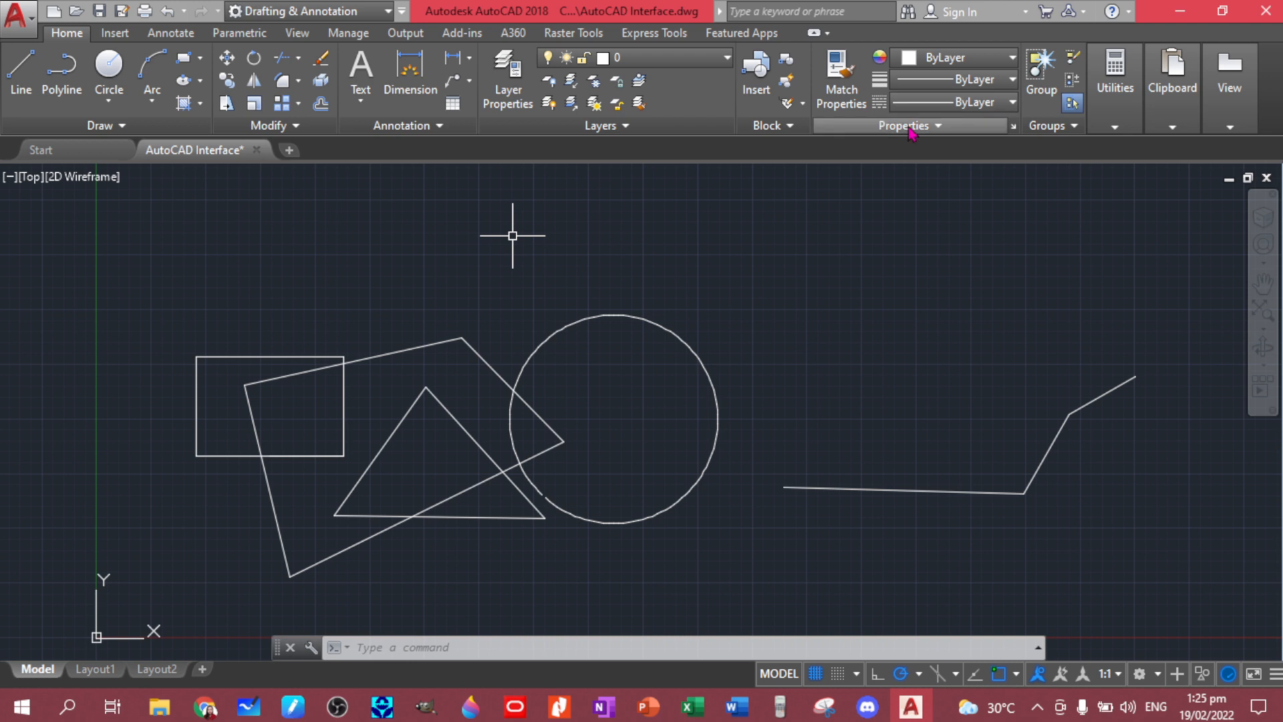
Copy the circle, paste the copy above the four-sided shape so it overlaps the original circle, and undo the paste.
click(714, 383)
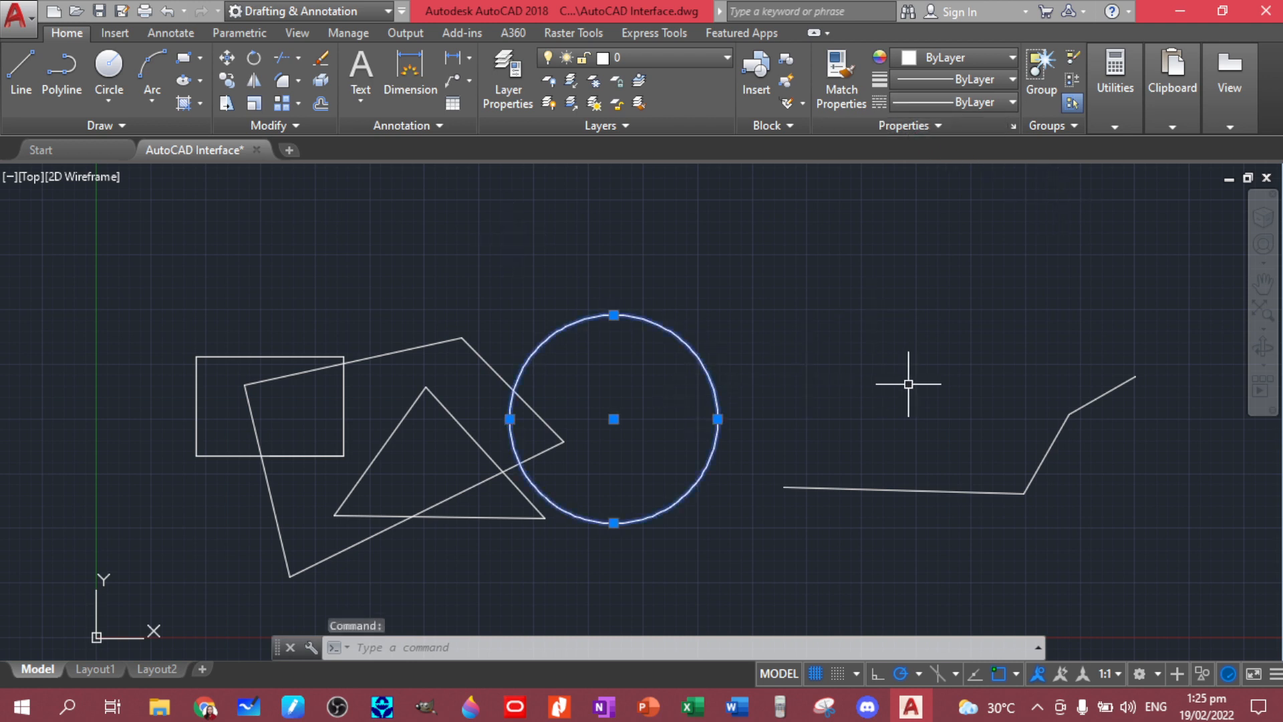
key(ctrl+c)
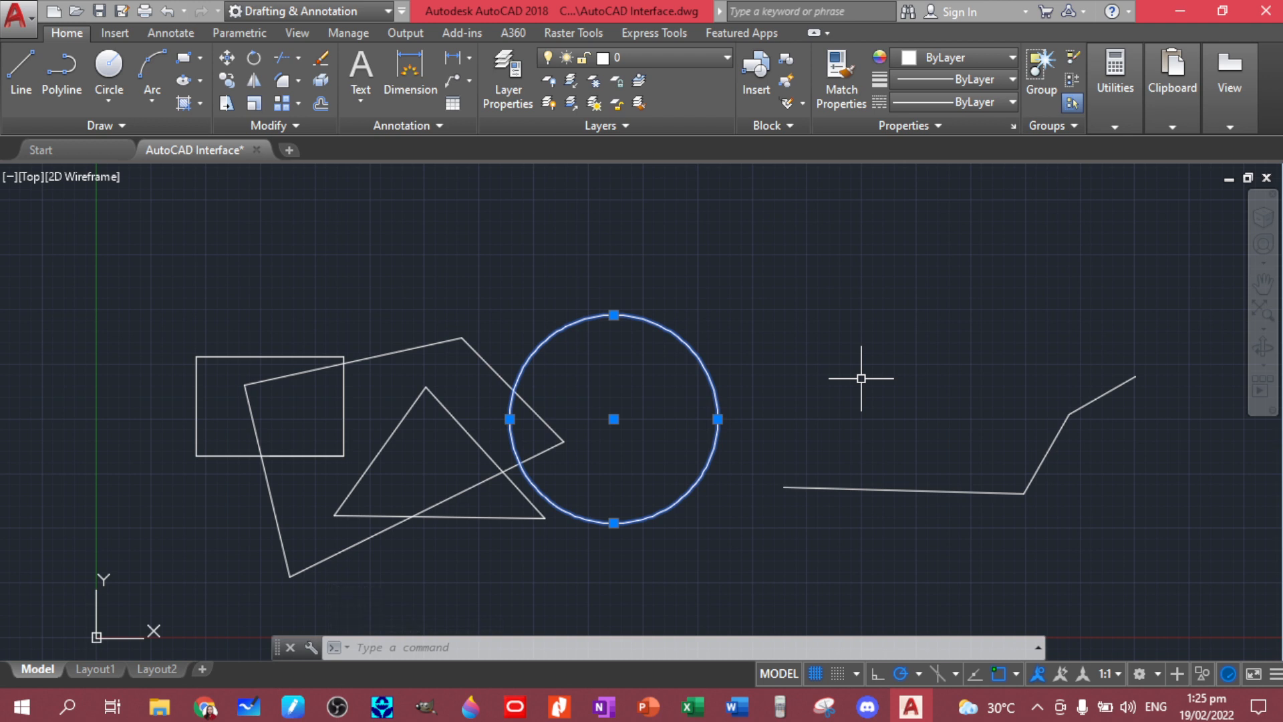
key(ctrl+v)
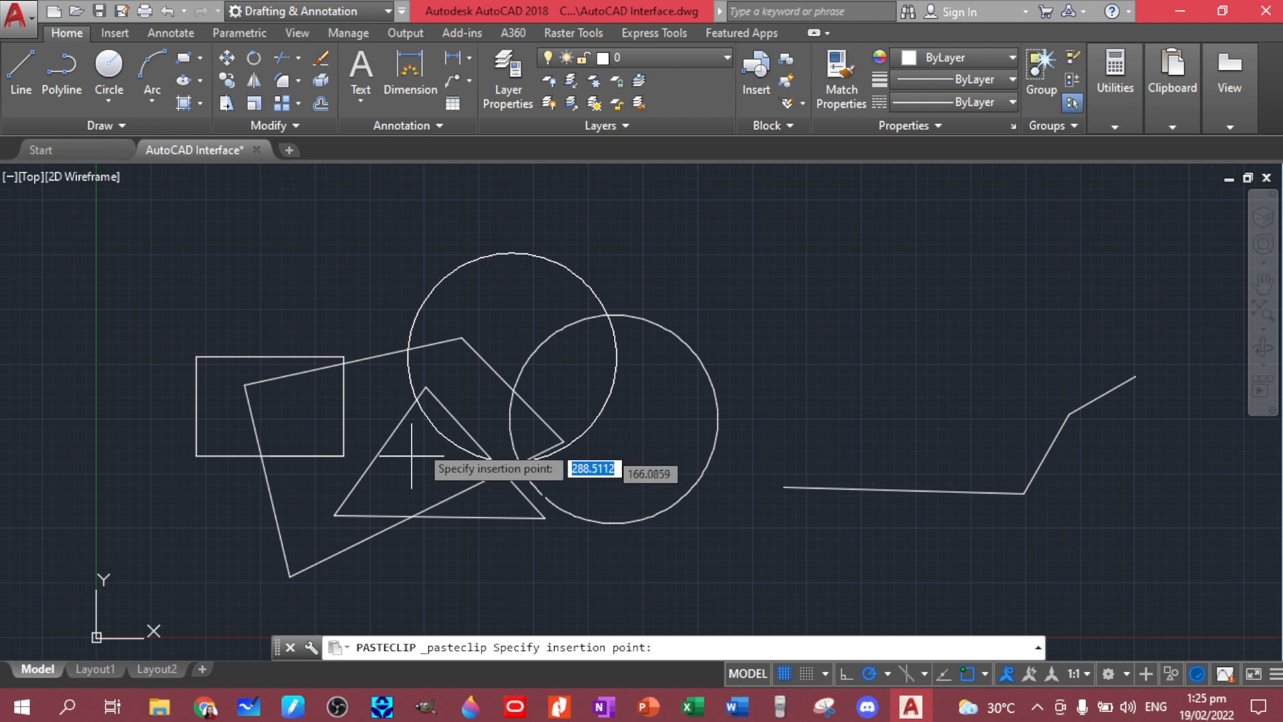
click(428, 408)
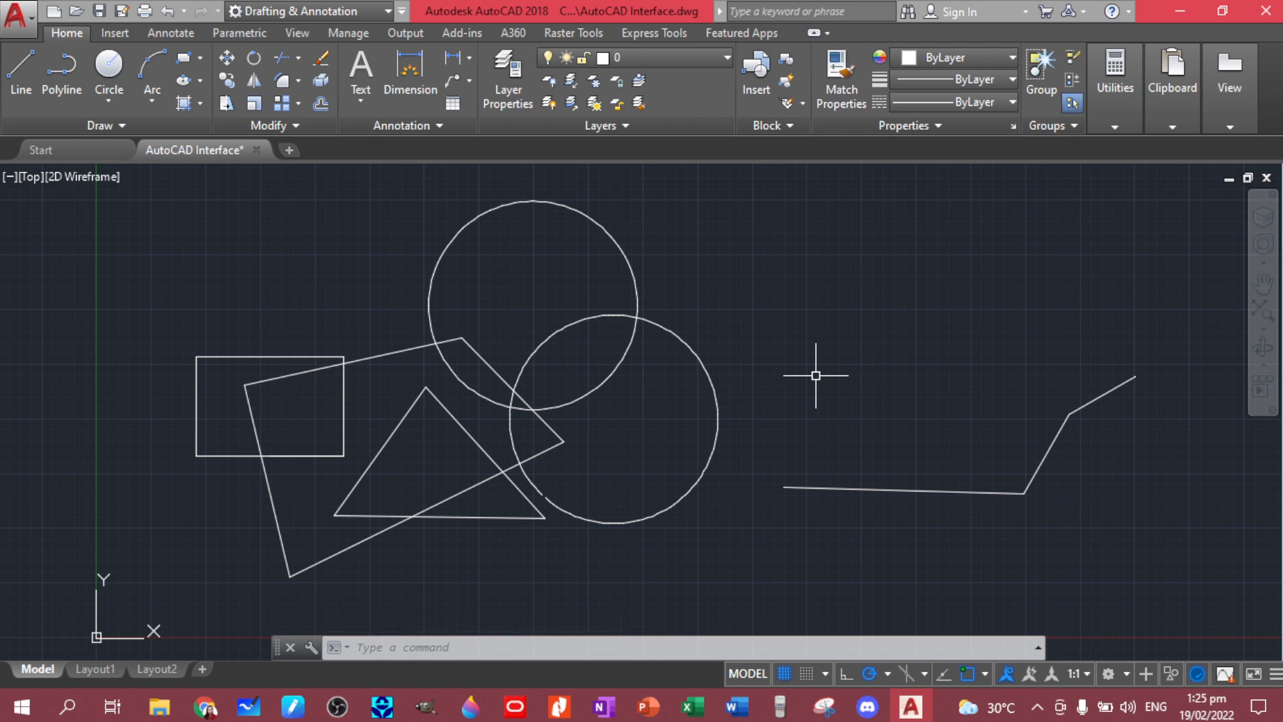
key(ctrl+z)
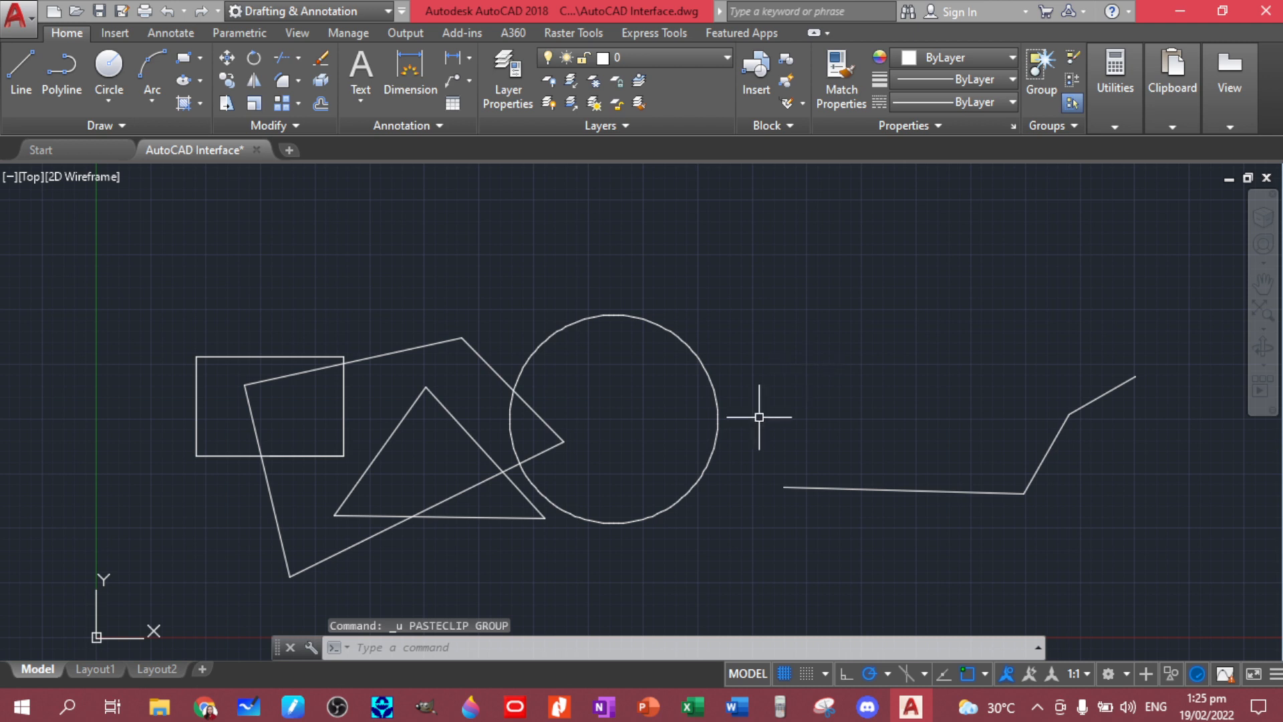
Move the circle from its centre to a point just above the triangle's apex, inside the top of the four-sided shape.
click(717, 425)
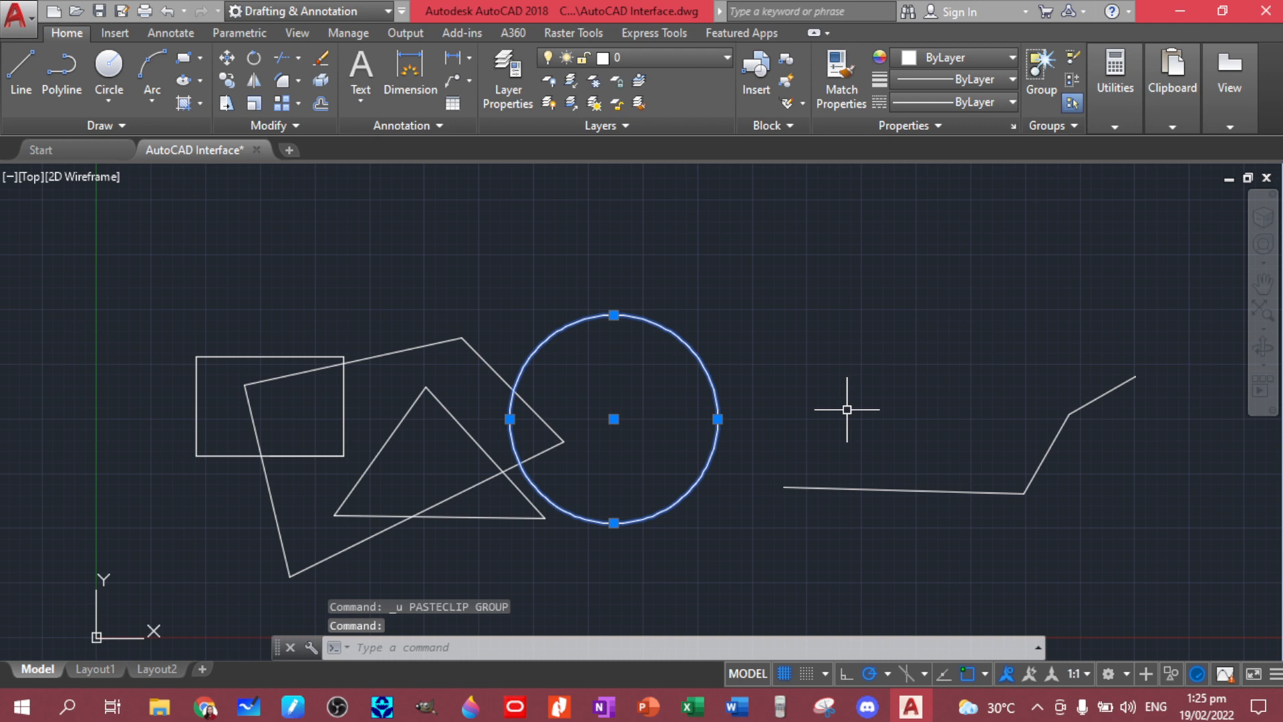
text(m)
key(Return)
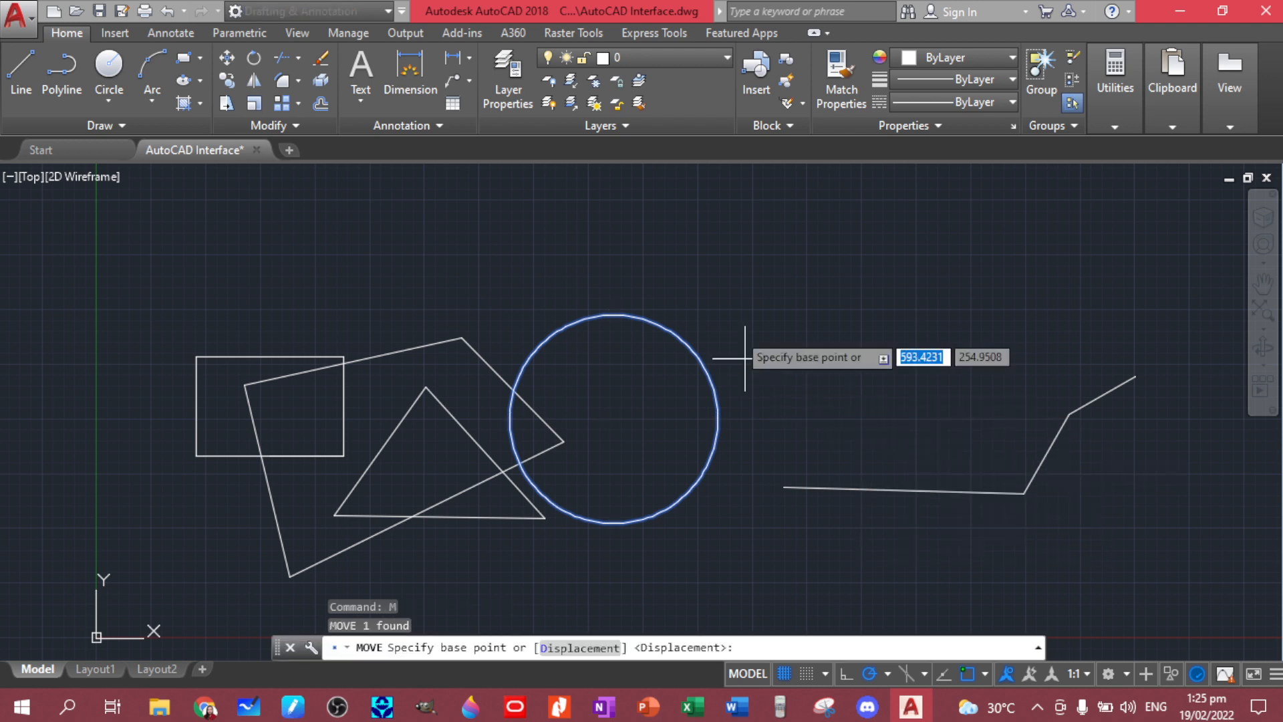
click(615, 420)
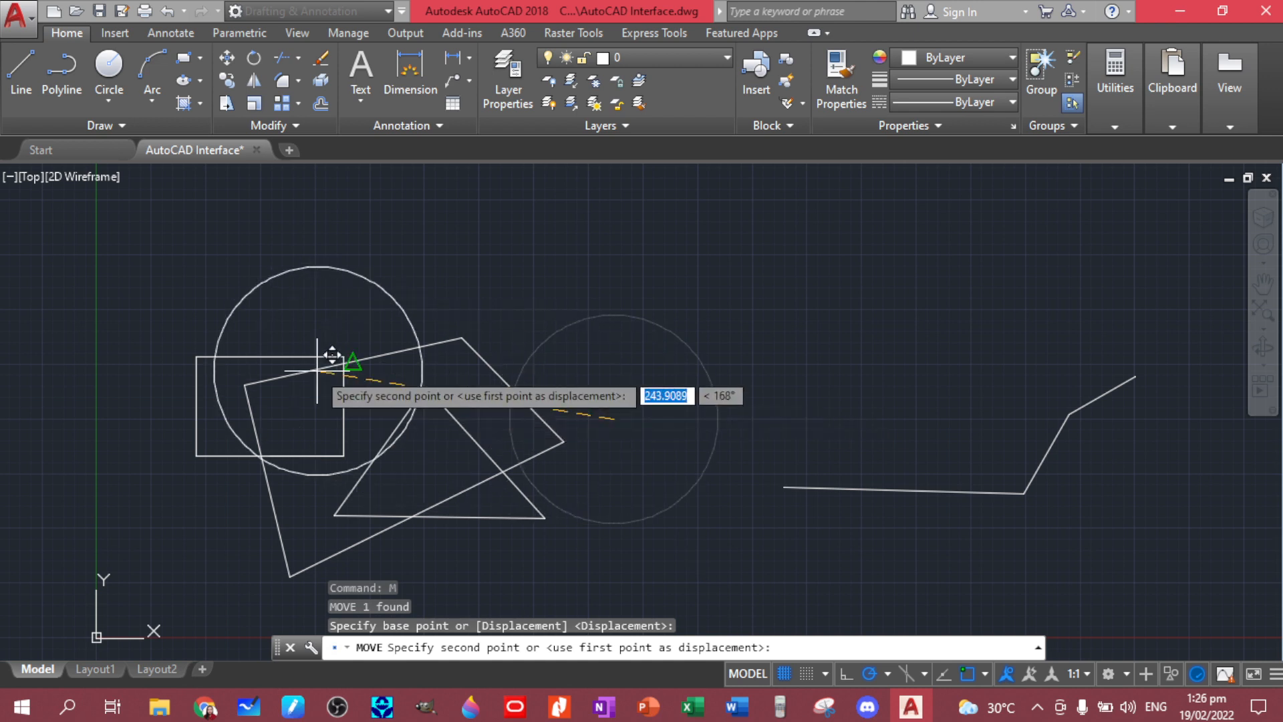
click(431, 326)
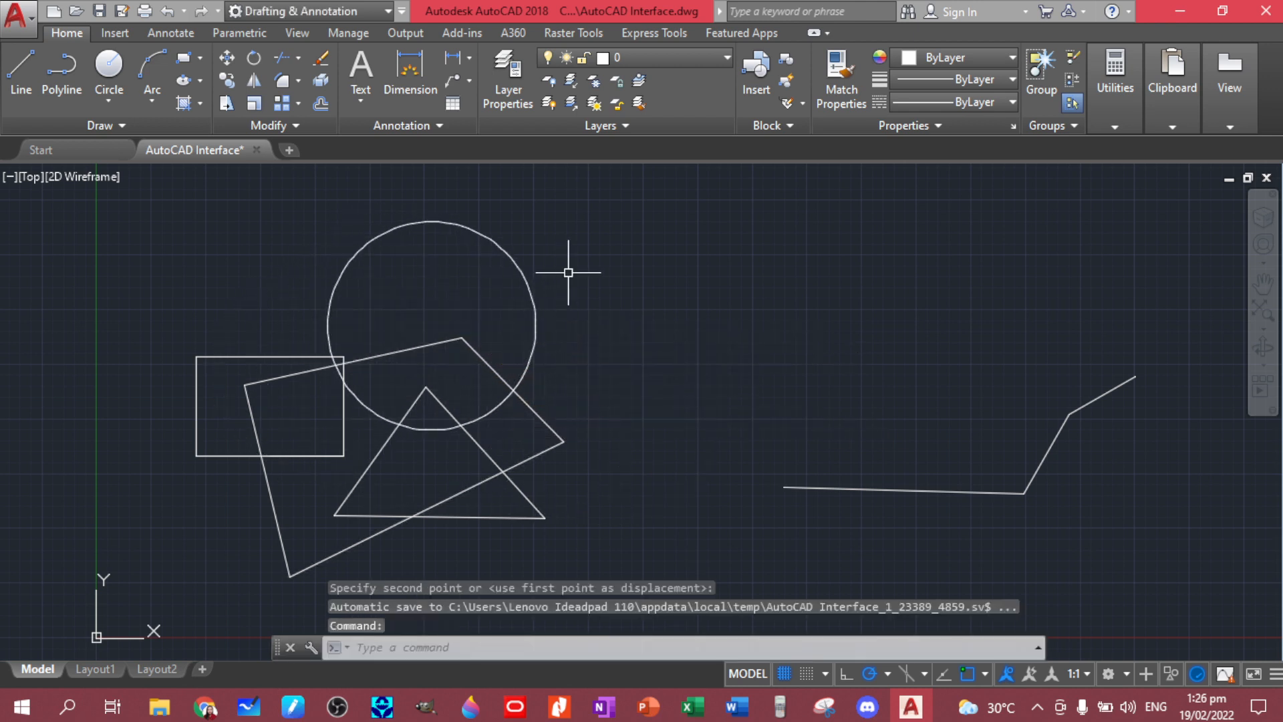
Delete the three connected line segments beside the other shapes using a crossing selection.
click(1121, 516)
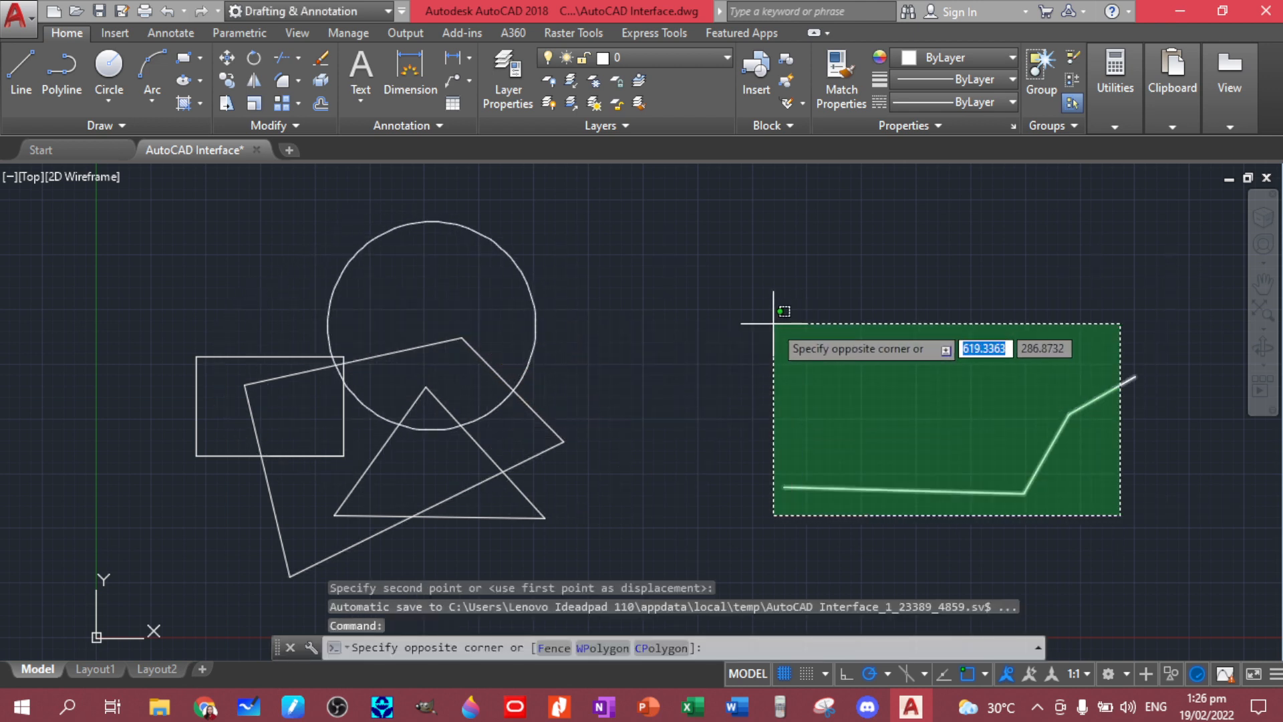
click(769, 325)
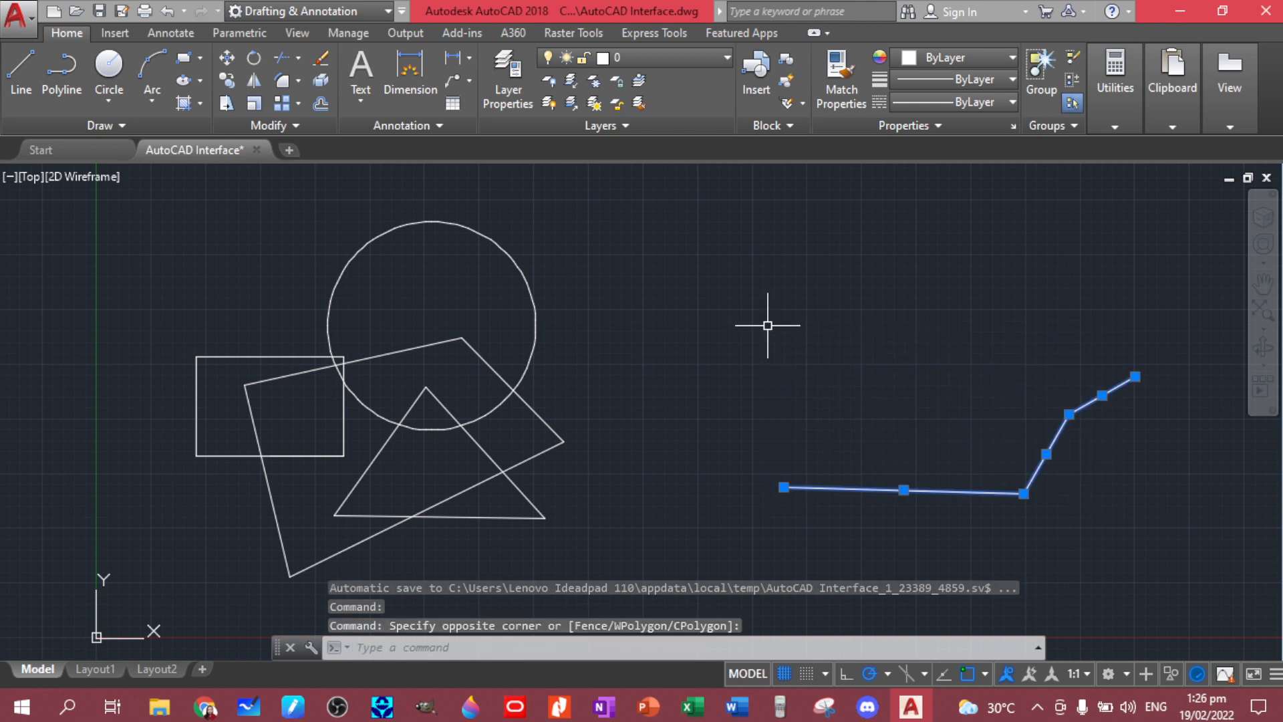
key(Delete)
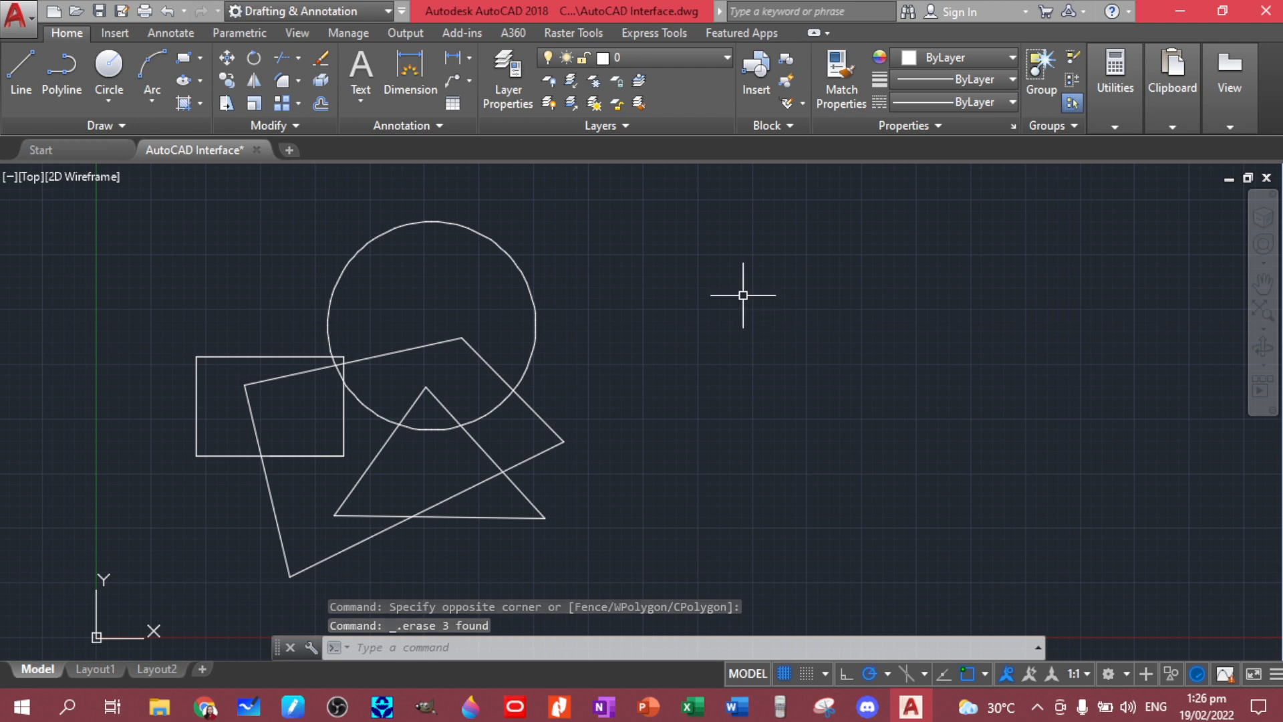
Turn on ortho mode and try a horizontal line in the empty area beside the shapes.
click(844, 674)
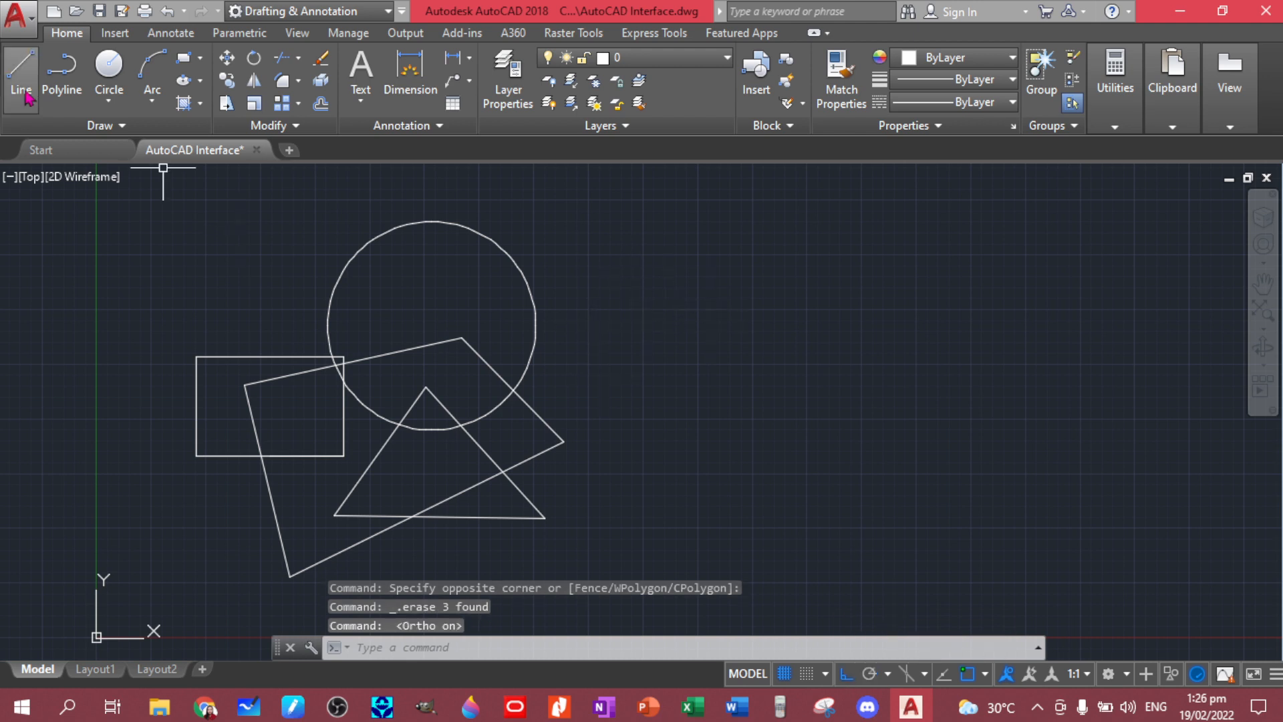
text(l)
key(Return)
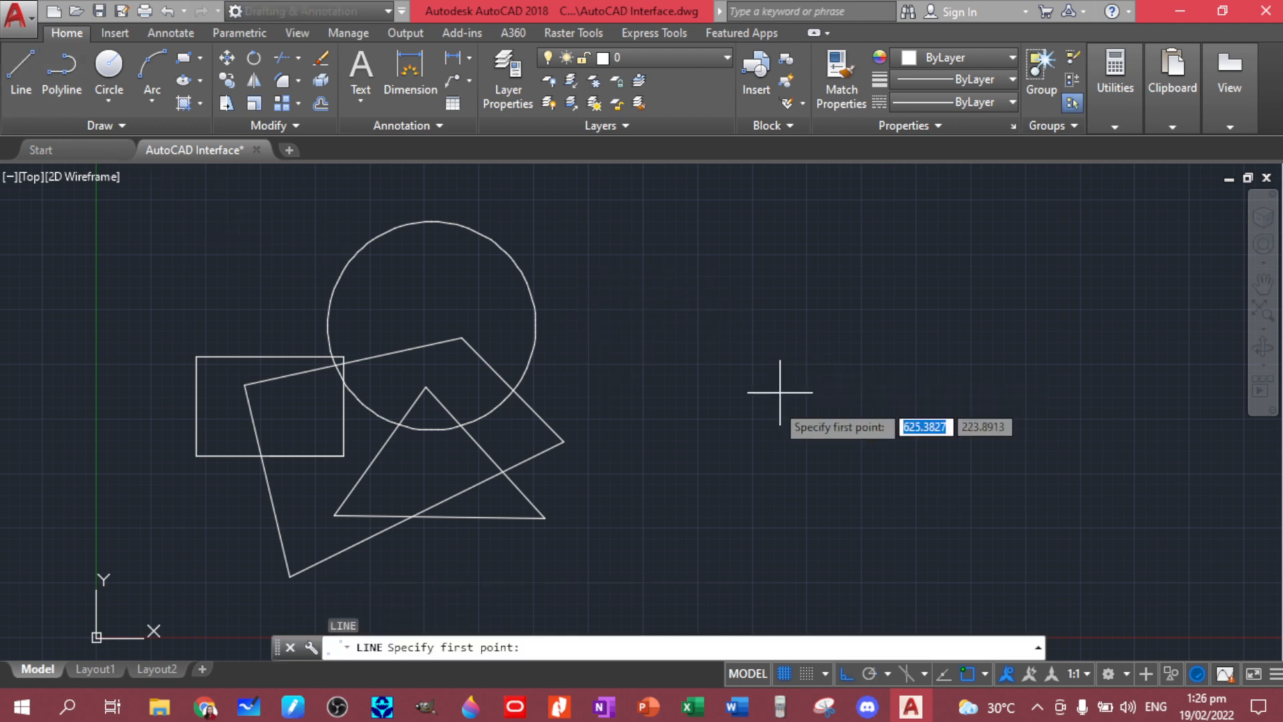
click(753, 422)
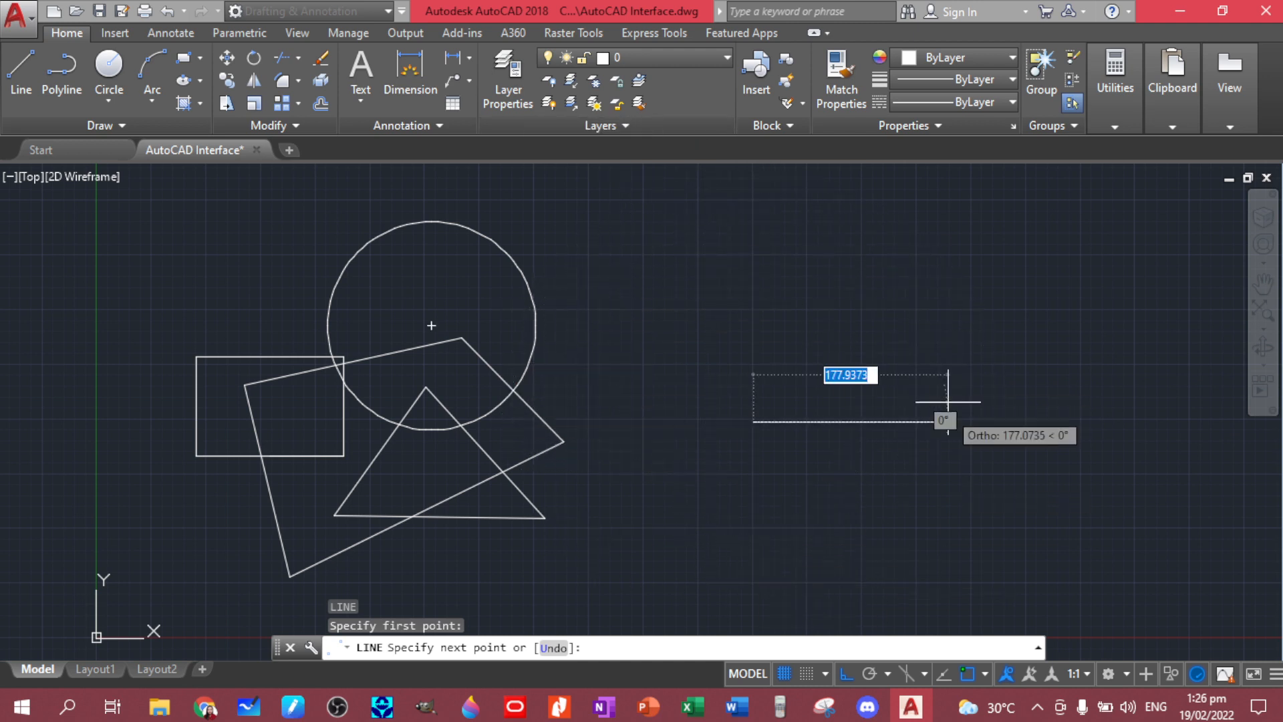
key(Escape)
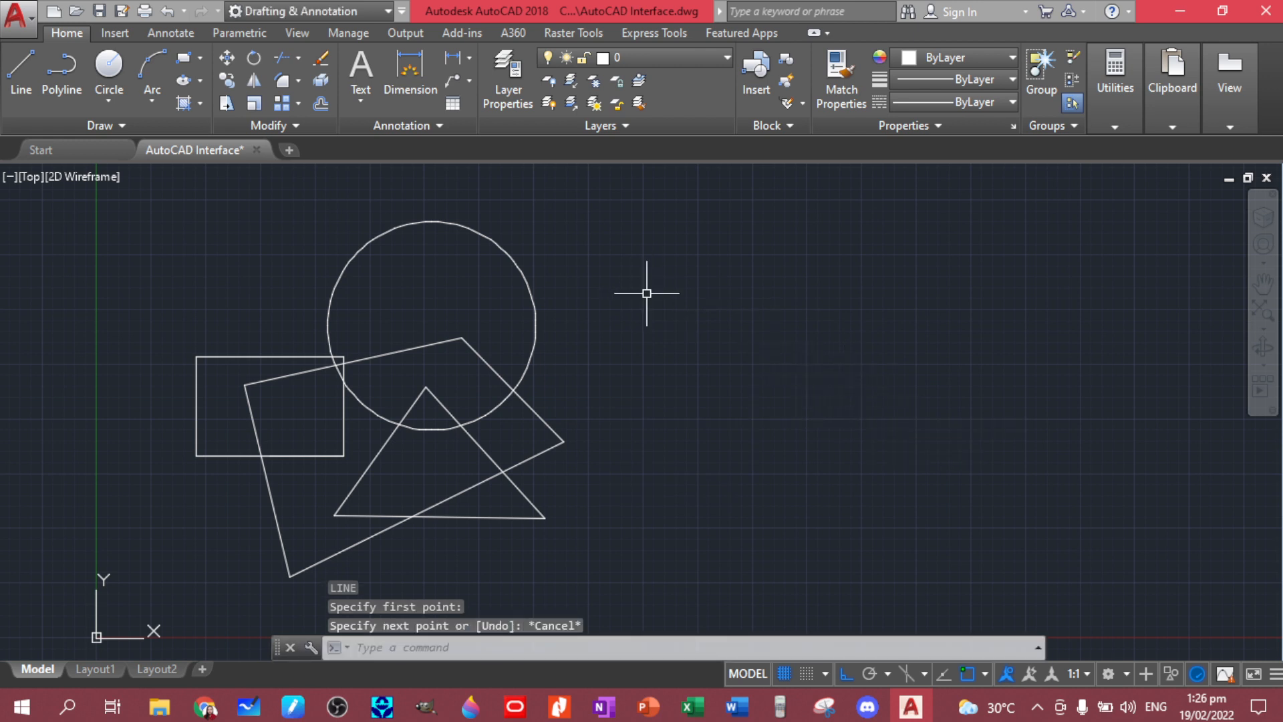
Select the grouped rectangle to check it, and clear the selection.
middle_drag(760, 368, 673, 343)
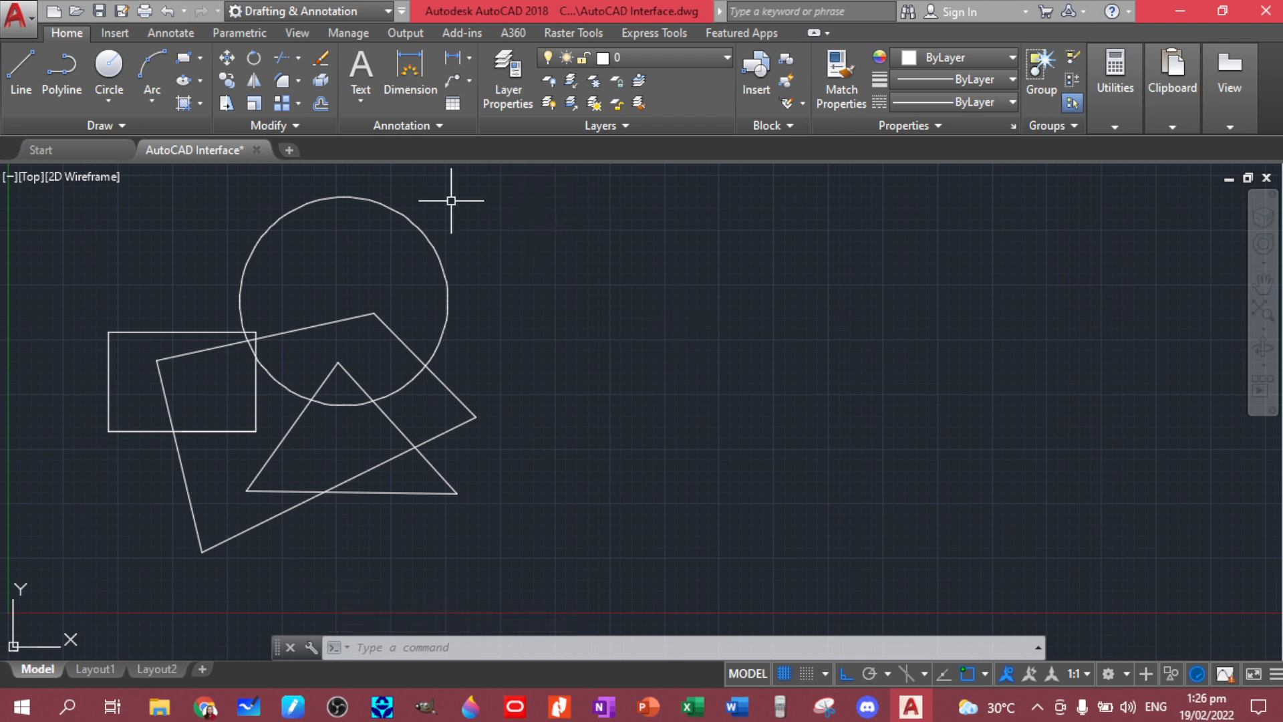
click(197, 332)
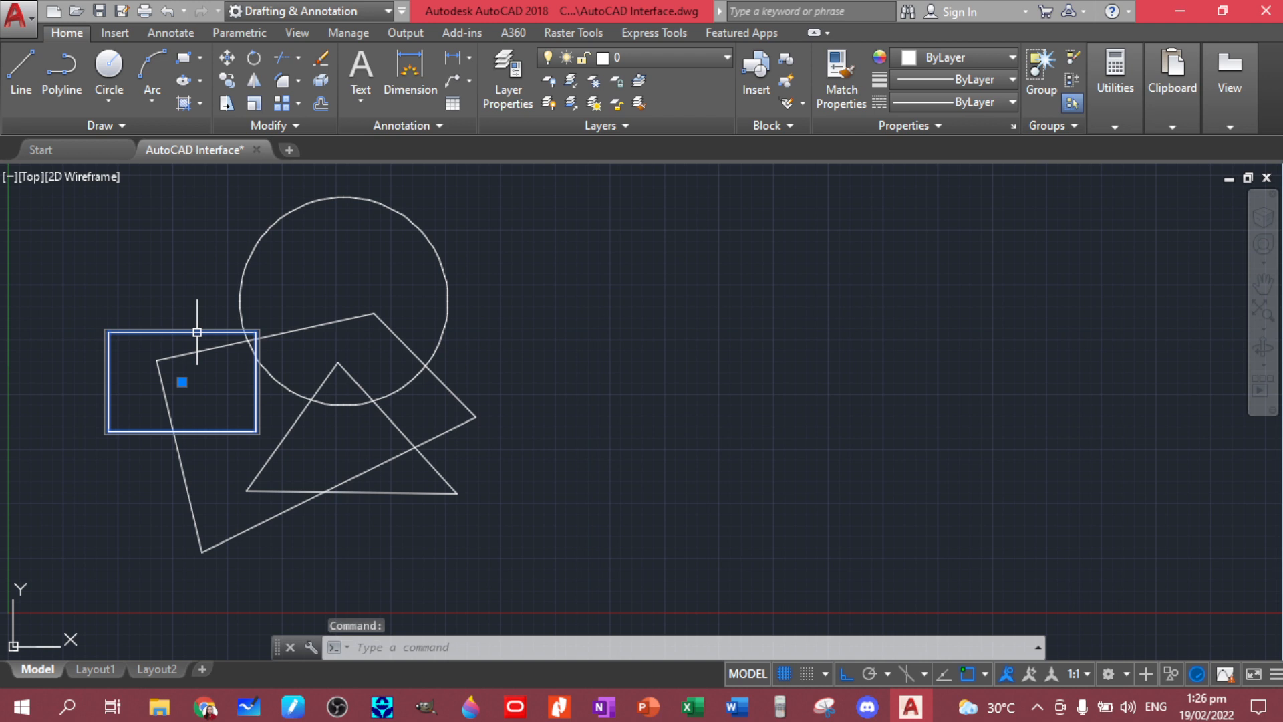
key(Escape)
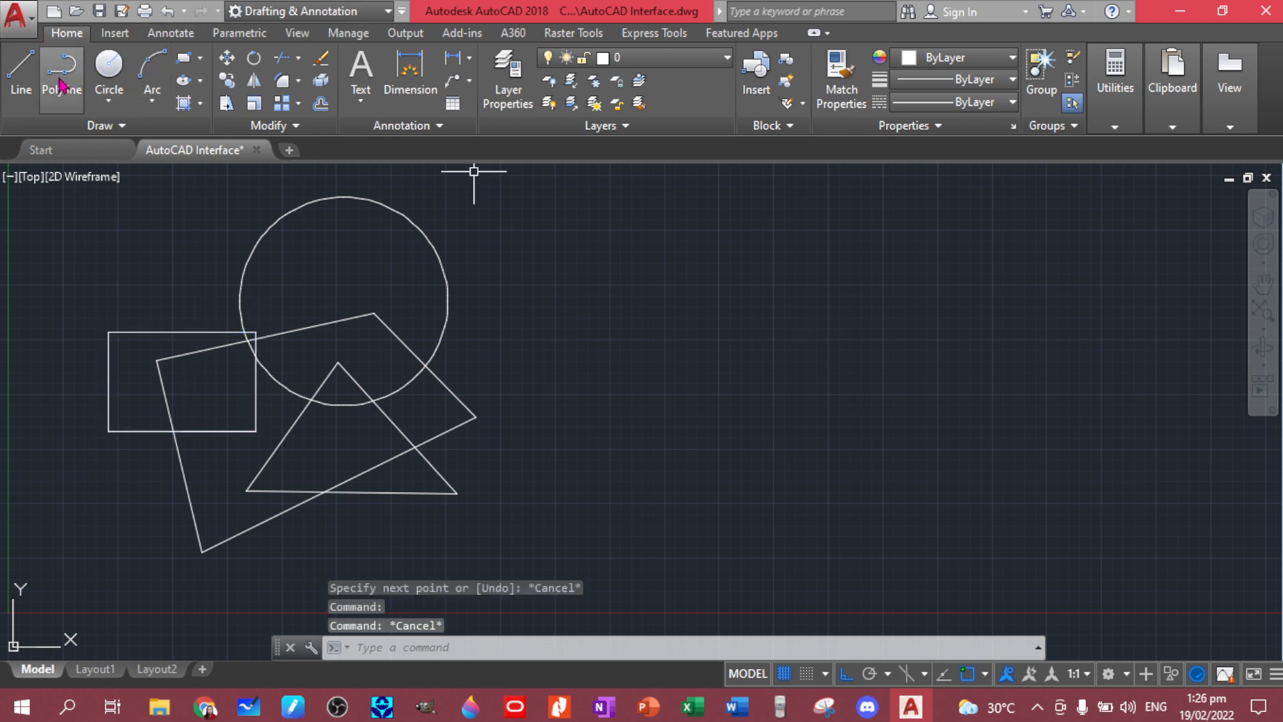
With ortho mode off, draw a zigzag of five connected line segments beside the shapes using the Line command.
click(20, 84)
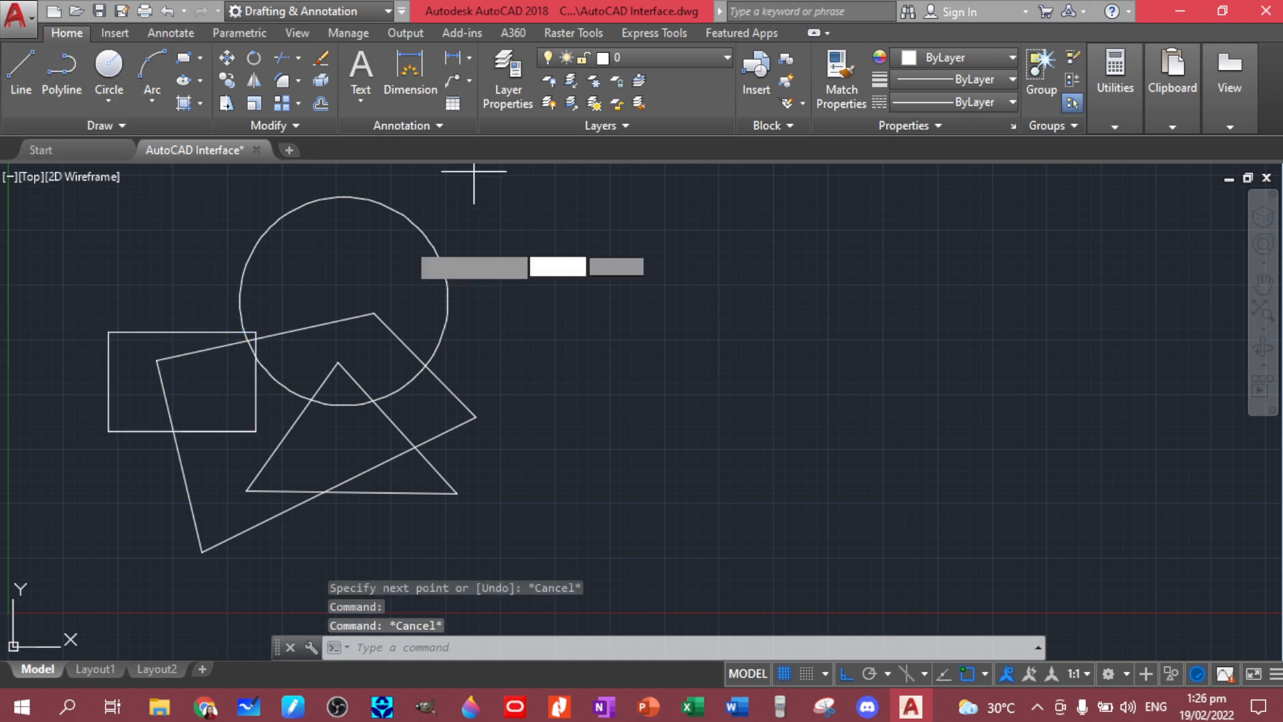
click(555, 374)
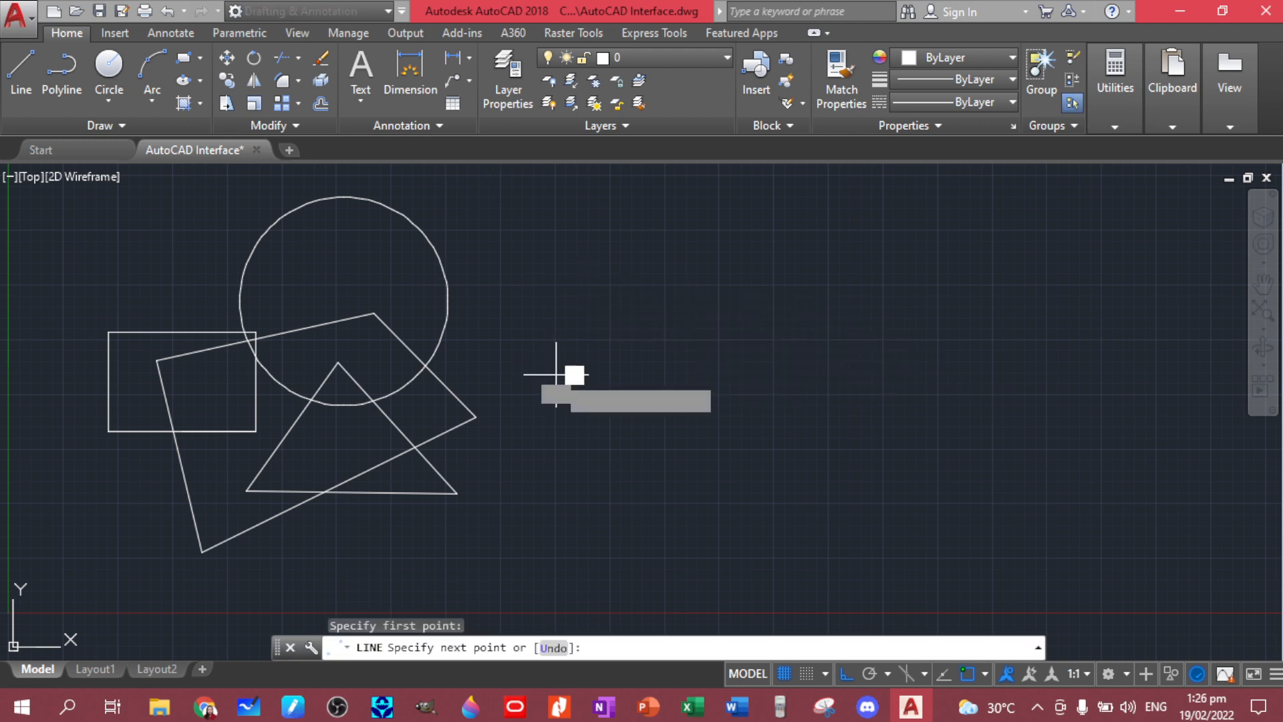
click(845, 675)
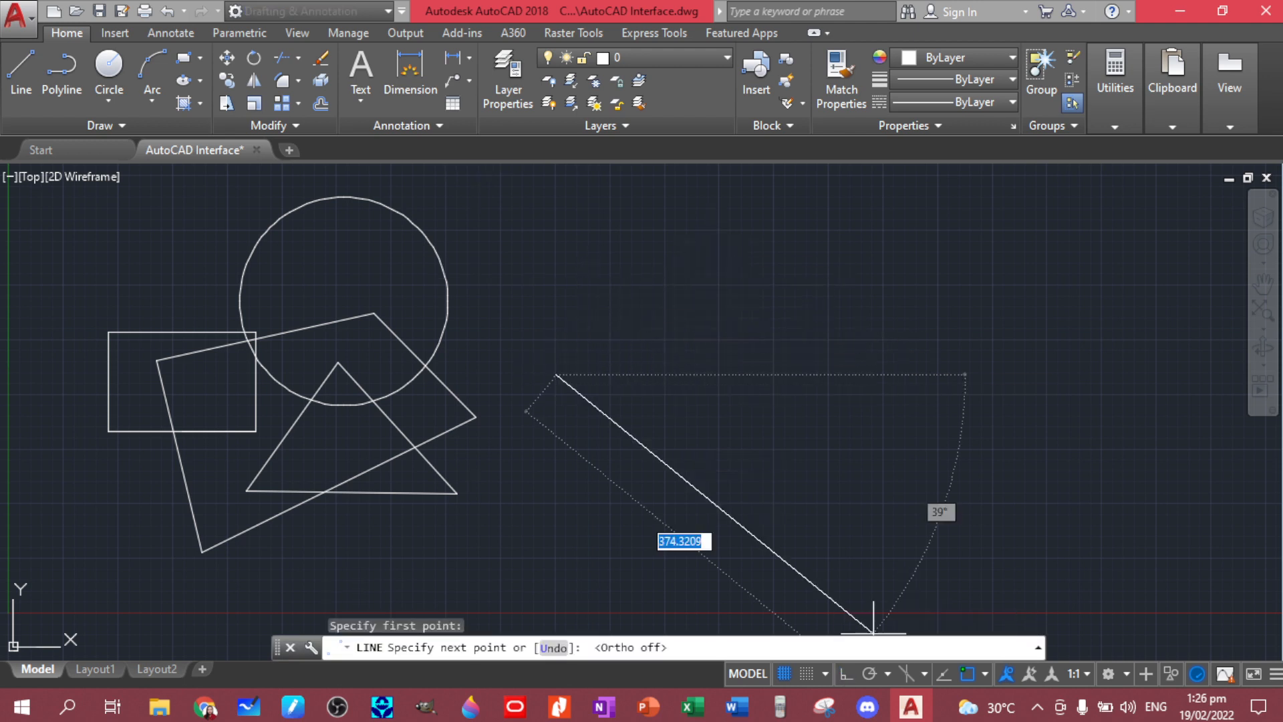
click(657, 281)
click(811, 379)
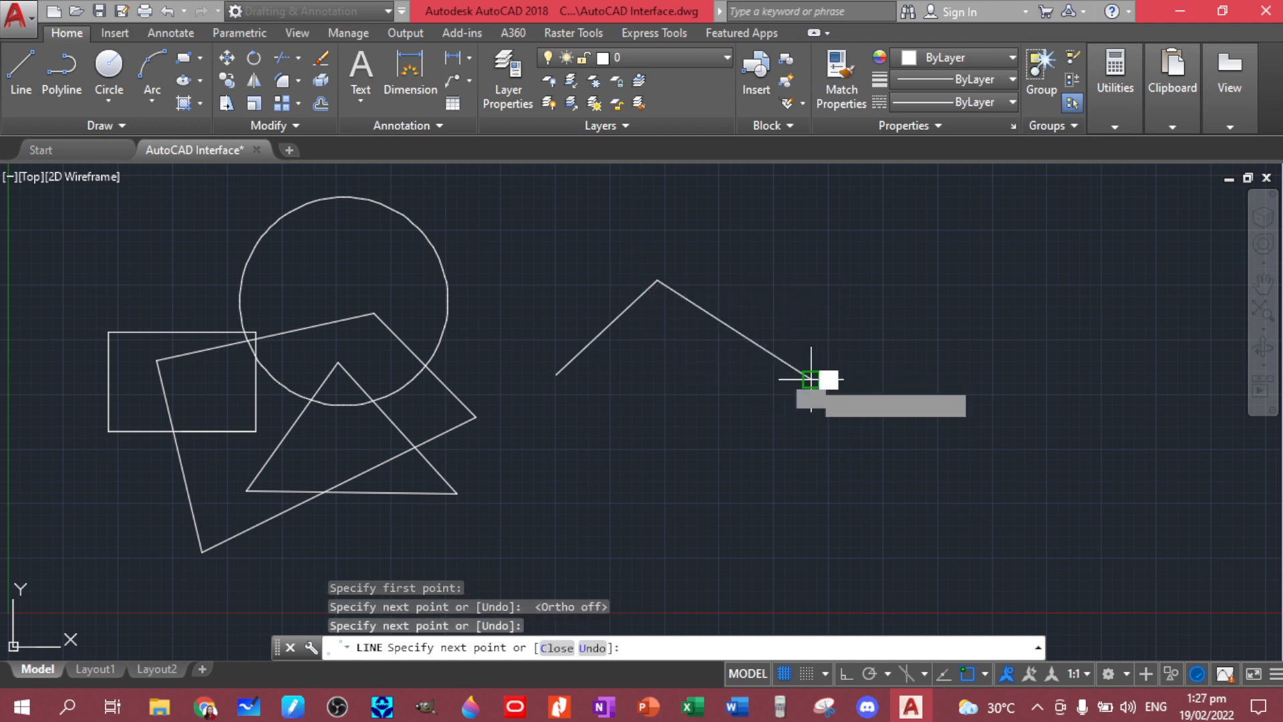
click(914, 280)
click(1059, 374)
click(1181, 259)
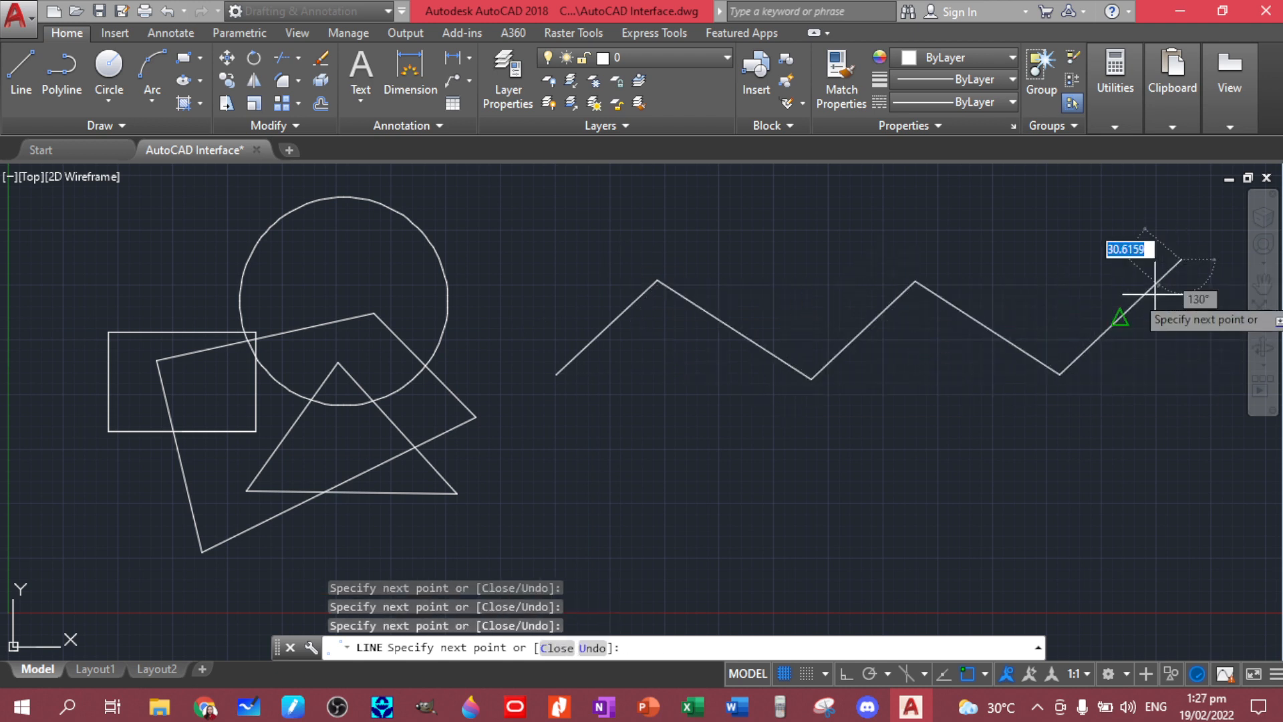
key(Return)
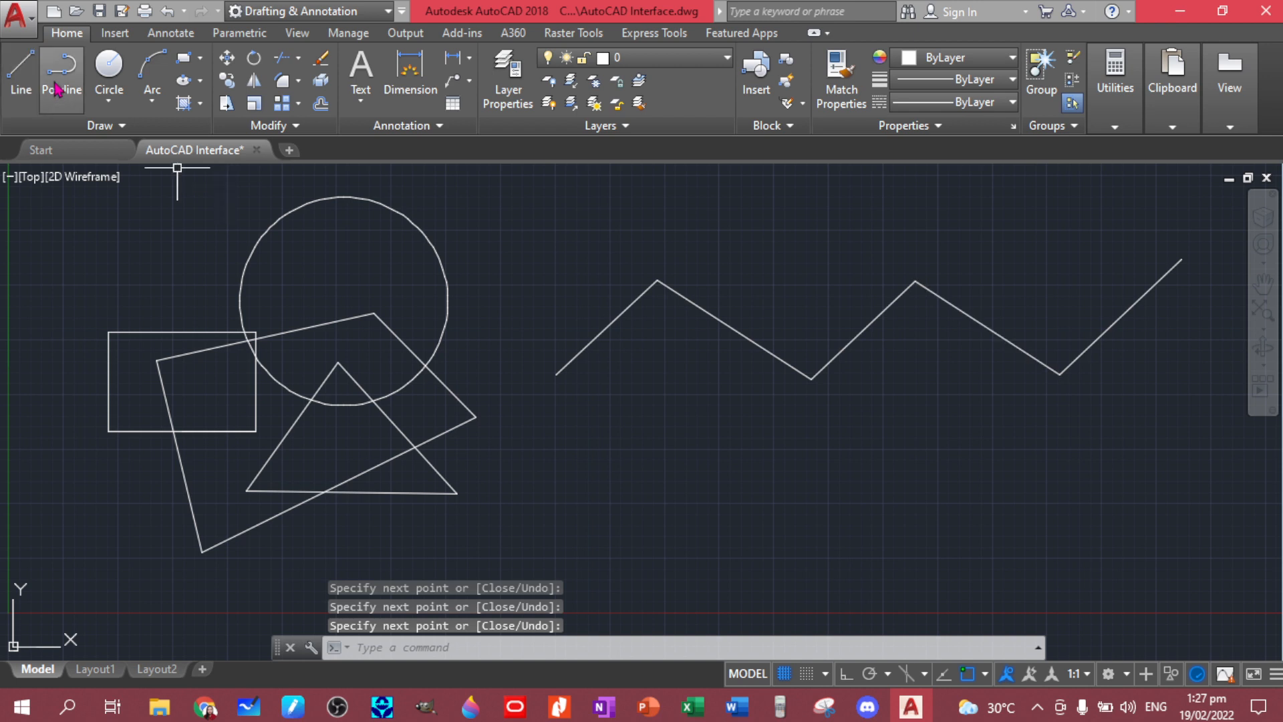
Draw a similar five-segment zigzag just below the first one as a single polyline.
text(pl)
key(Return)
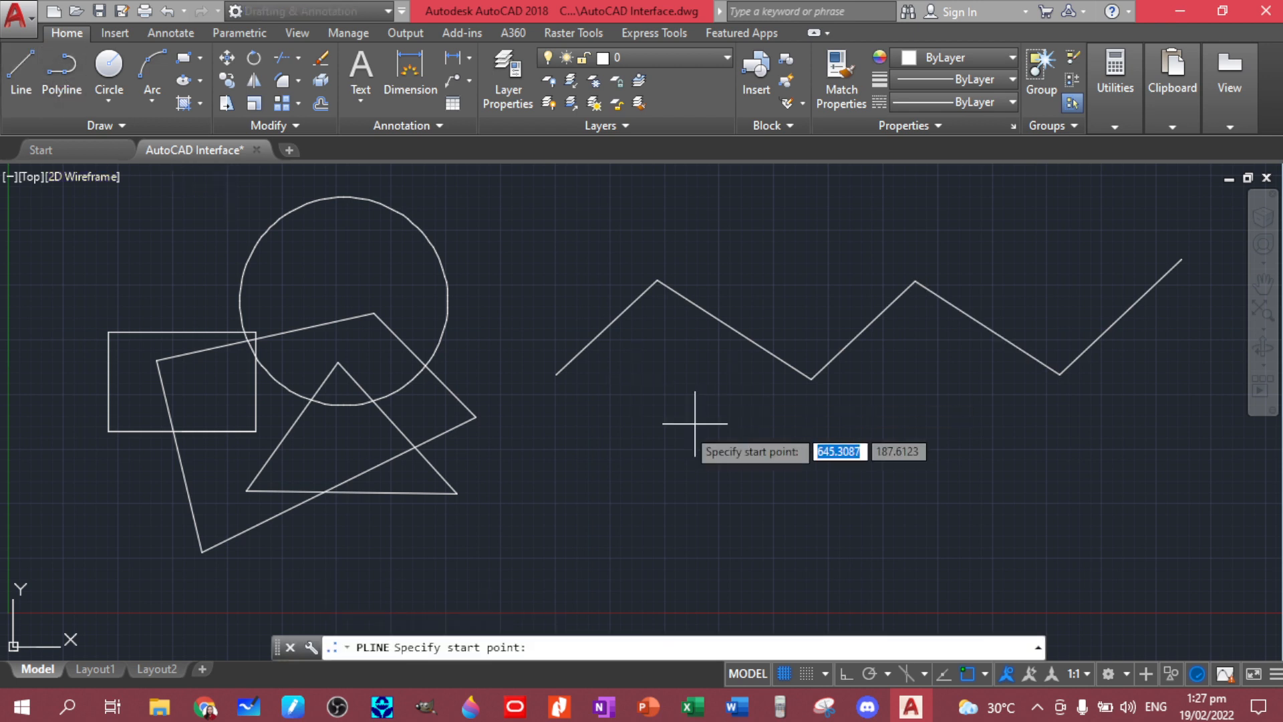
click(569, 473)
click(665, 366)
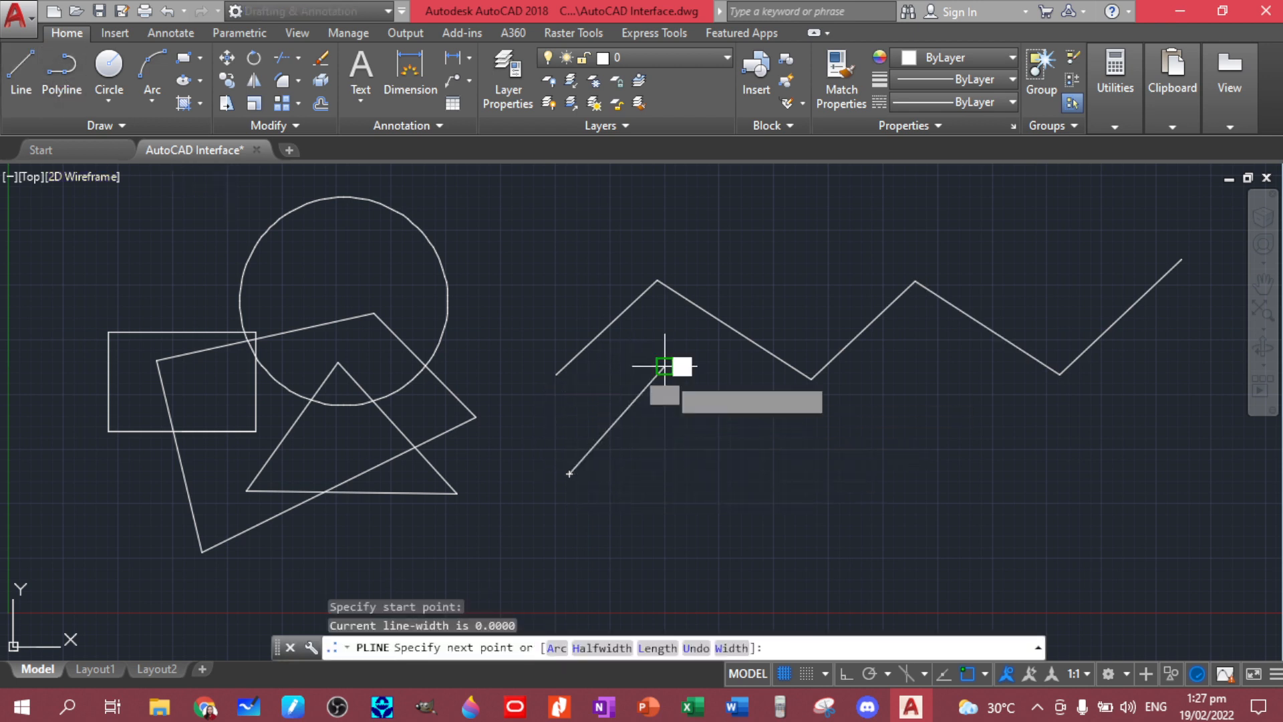
click(833, 485)
click(925, 358)
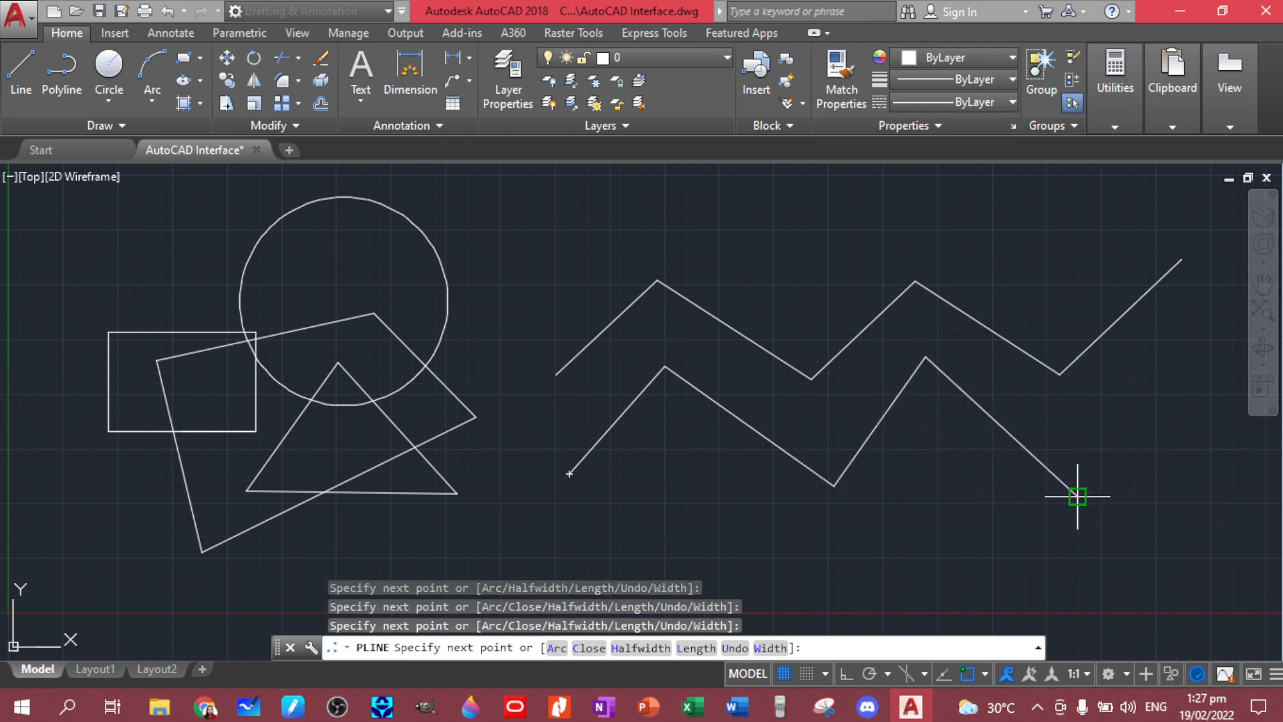
click(1077, 496)
click(1216, 320)
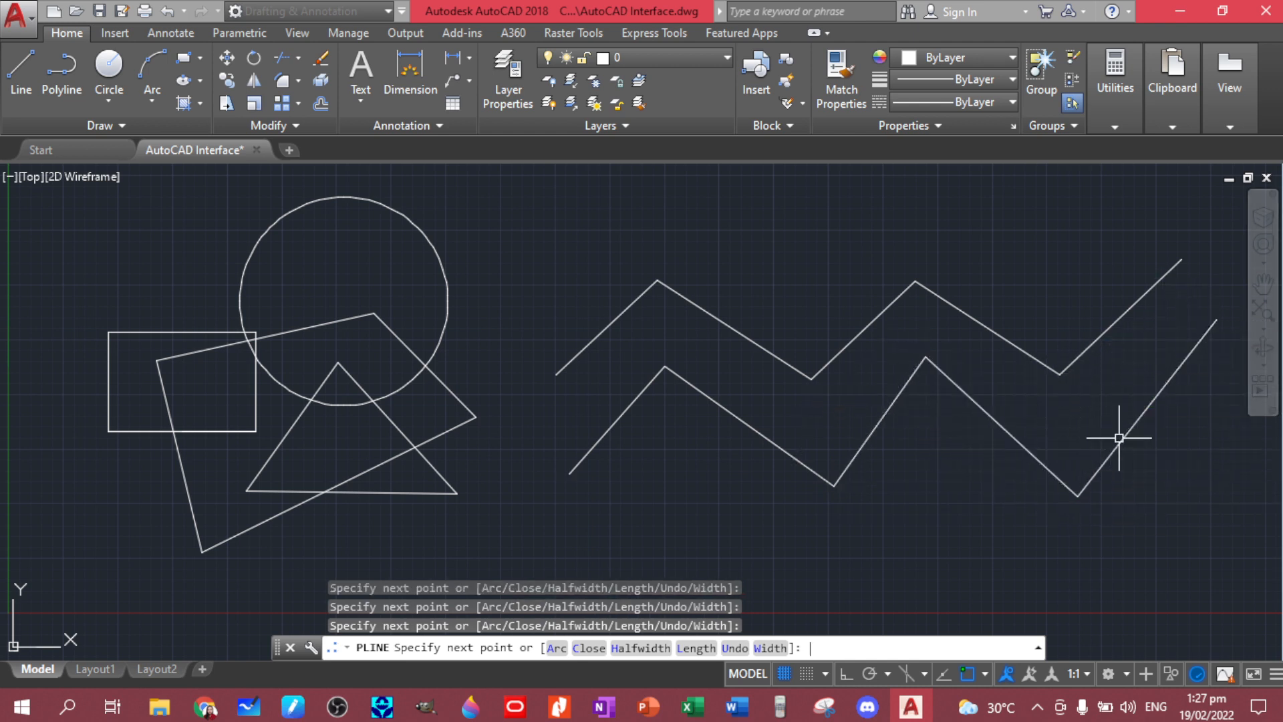
key(Return)
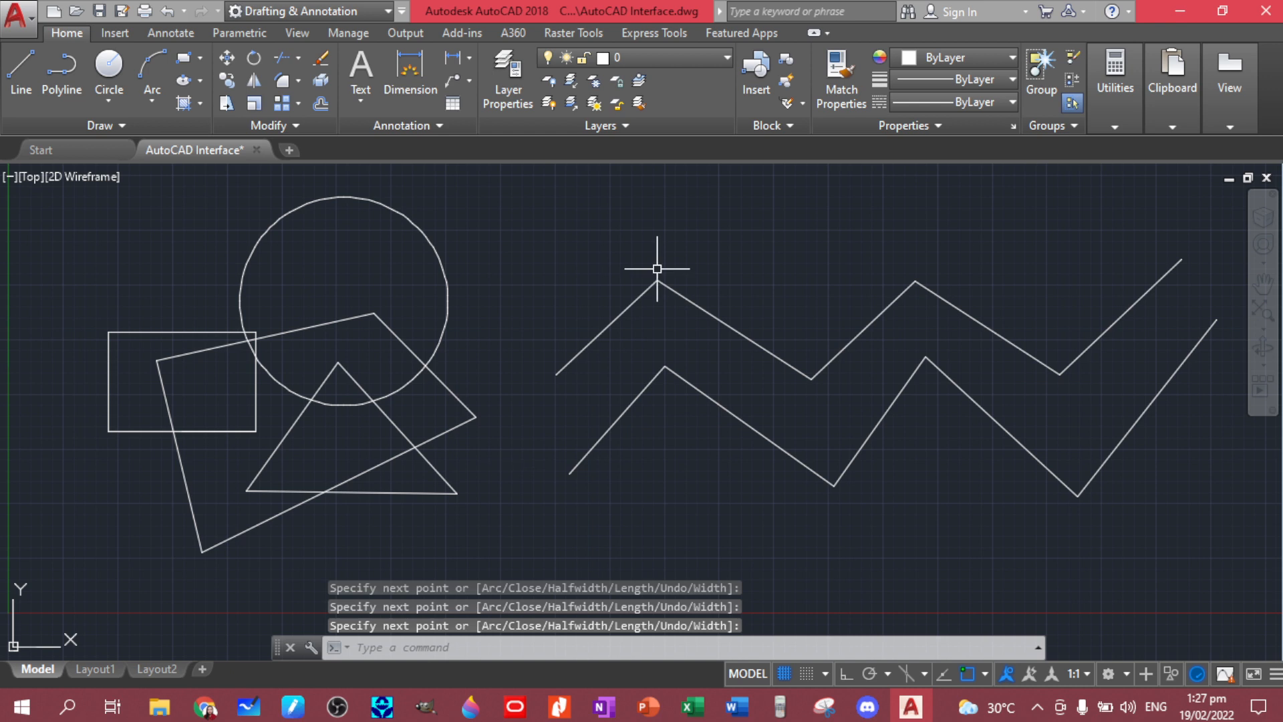
Compare how the zigzags select by picking the upper one's line segments individually and the lower polyline, and clear the selection.
click(605, 328)
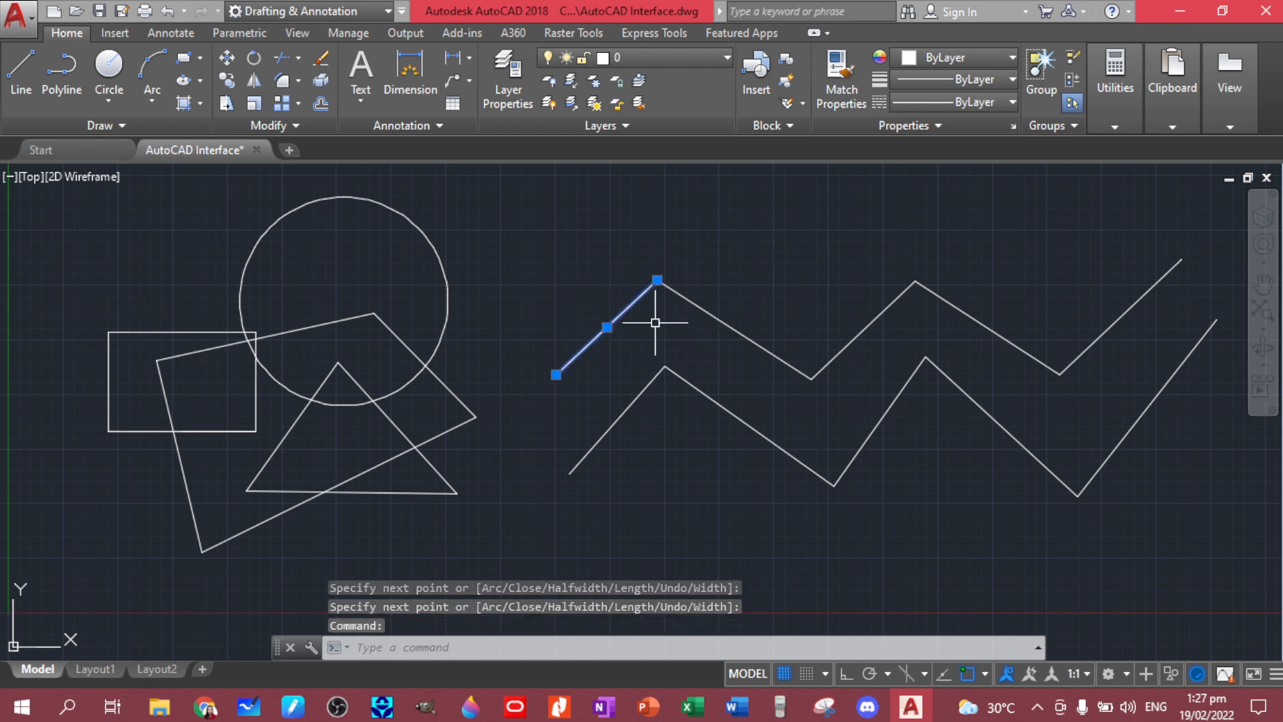
click(734, 327)
click(862, 323)
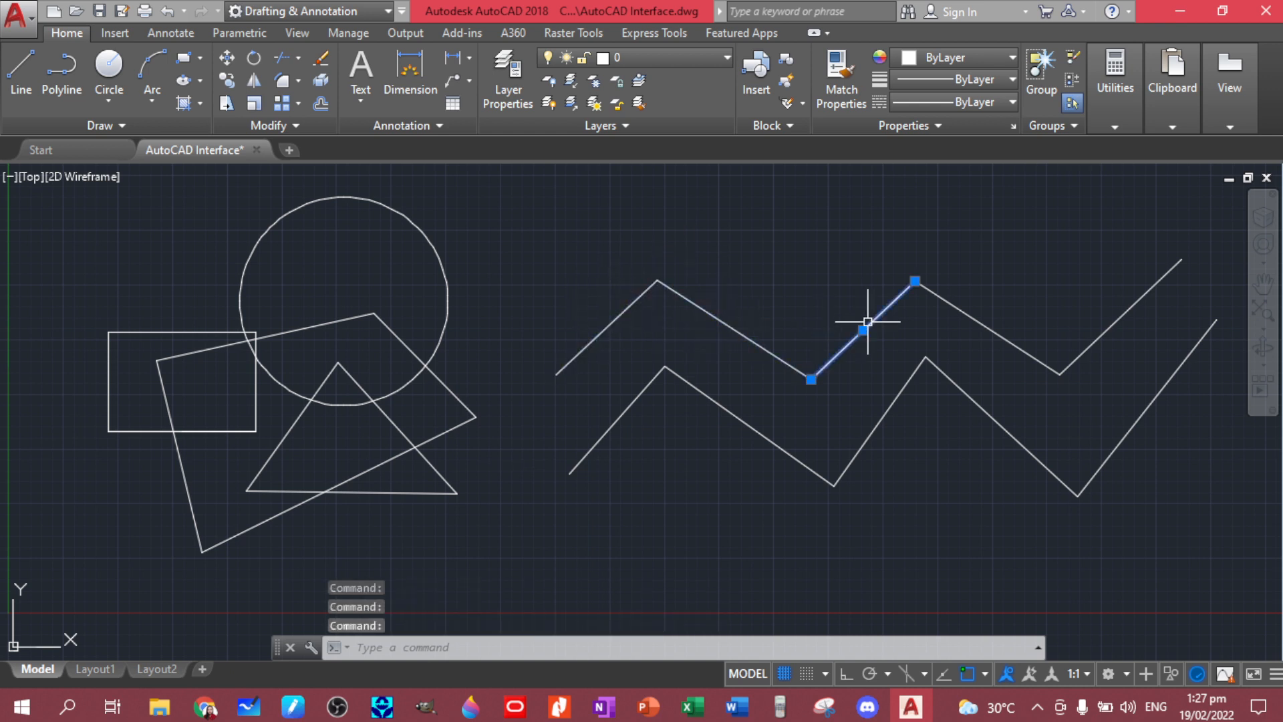
click(963, 315)
click(1112, 323)
click(847, 467)
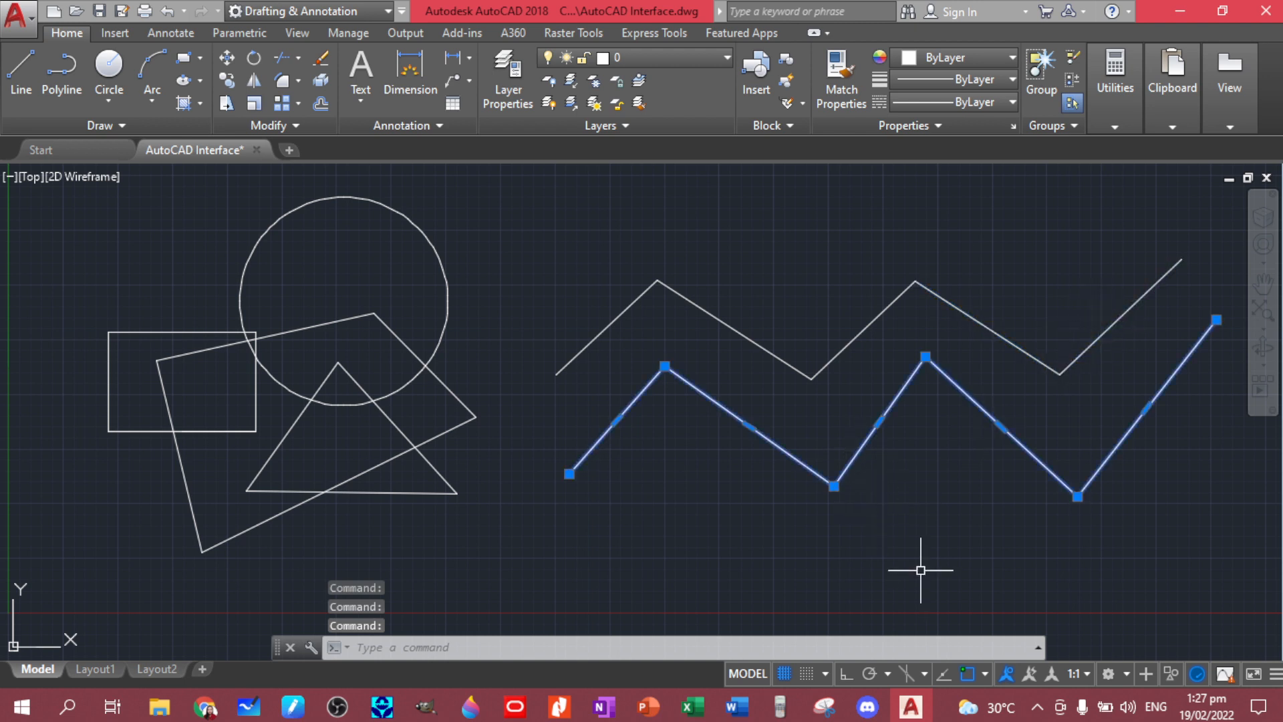
key(Escape)
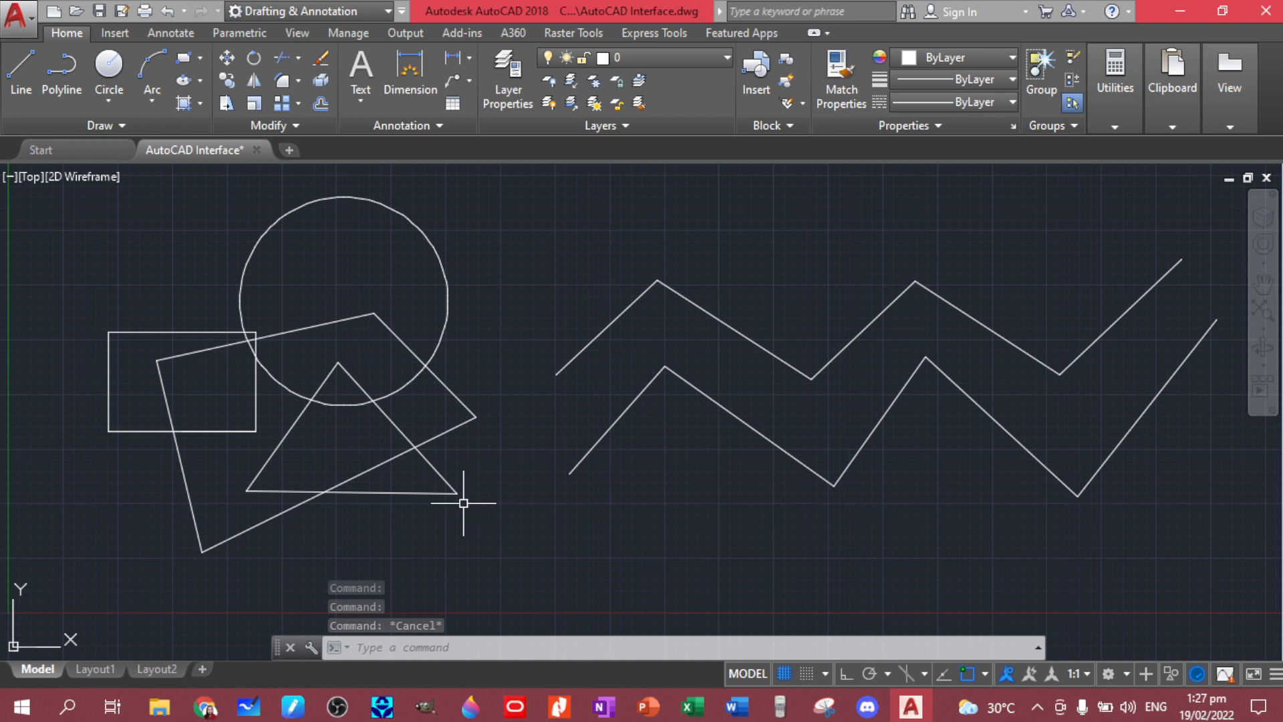
Trim away the two edge portions of the four-sided shape that lie inside the rectangle, using all objects as cutting edges.
middle_drag(462, 515, 682, 518)
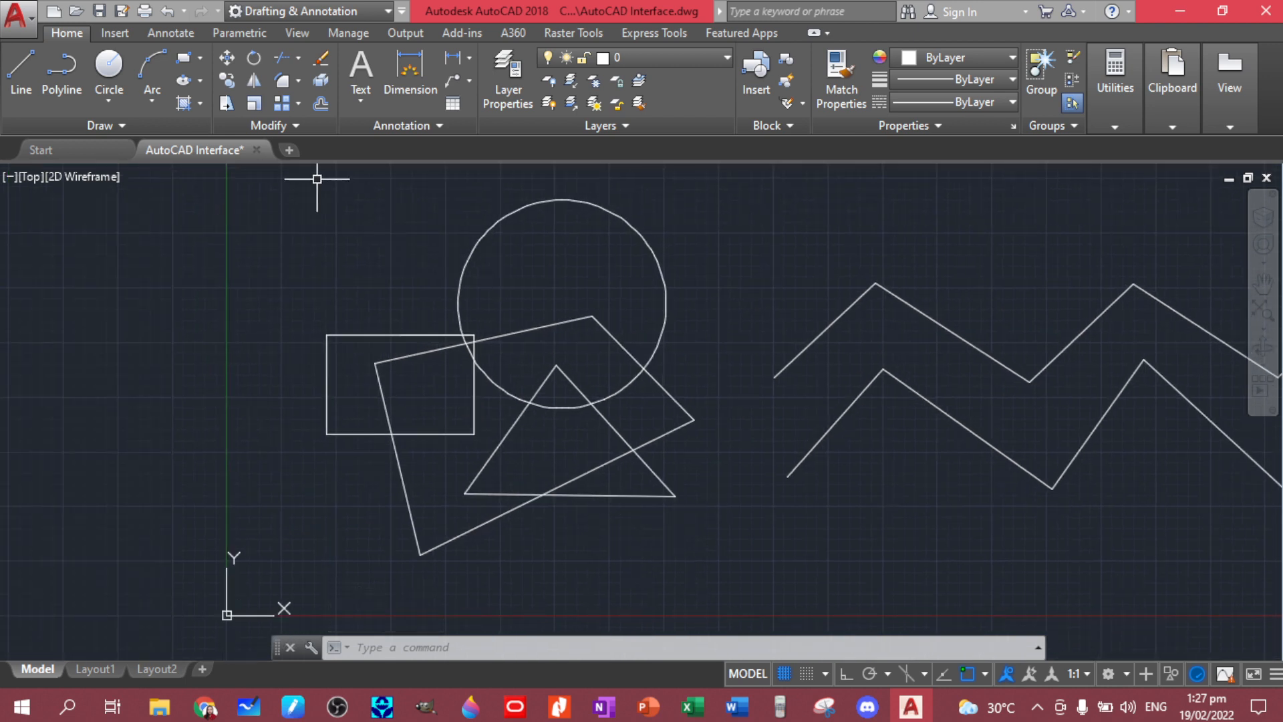
click(298, 59)
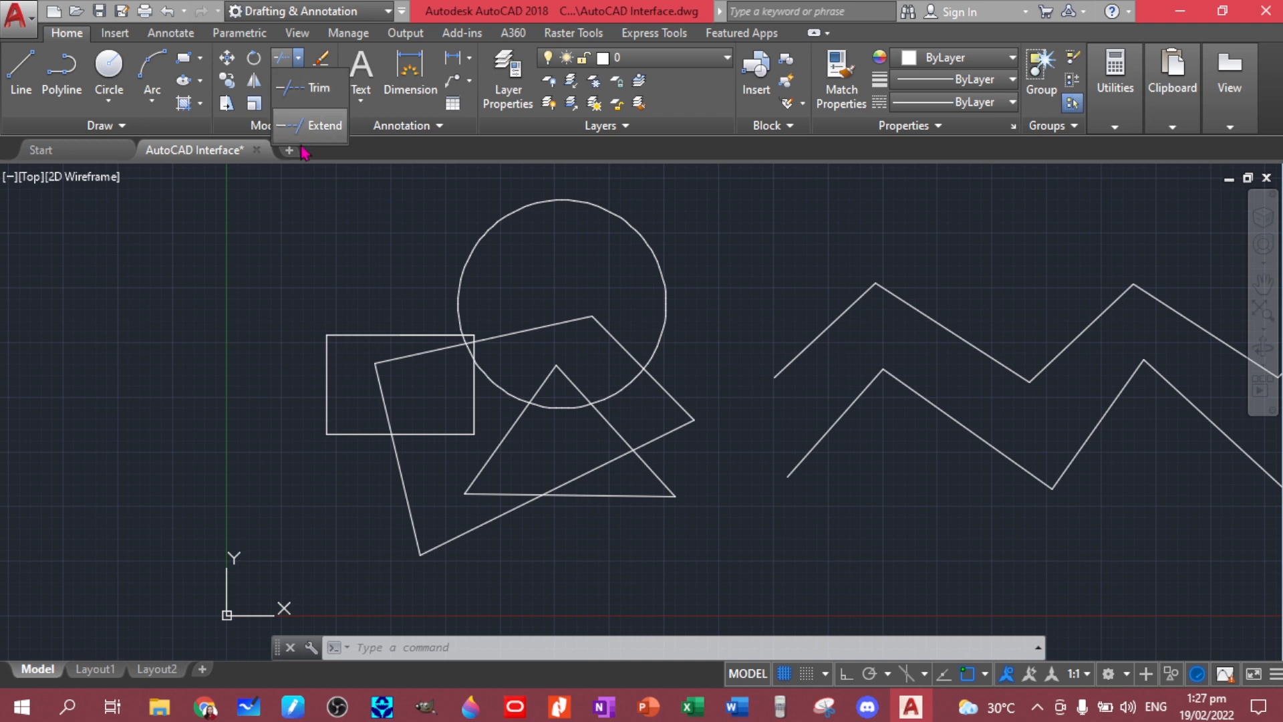
click(310, 94)
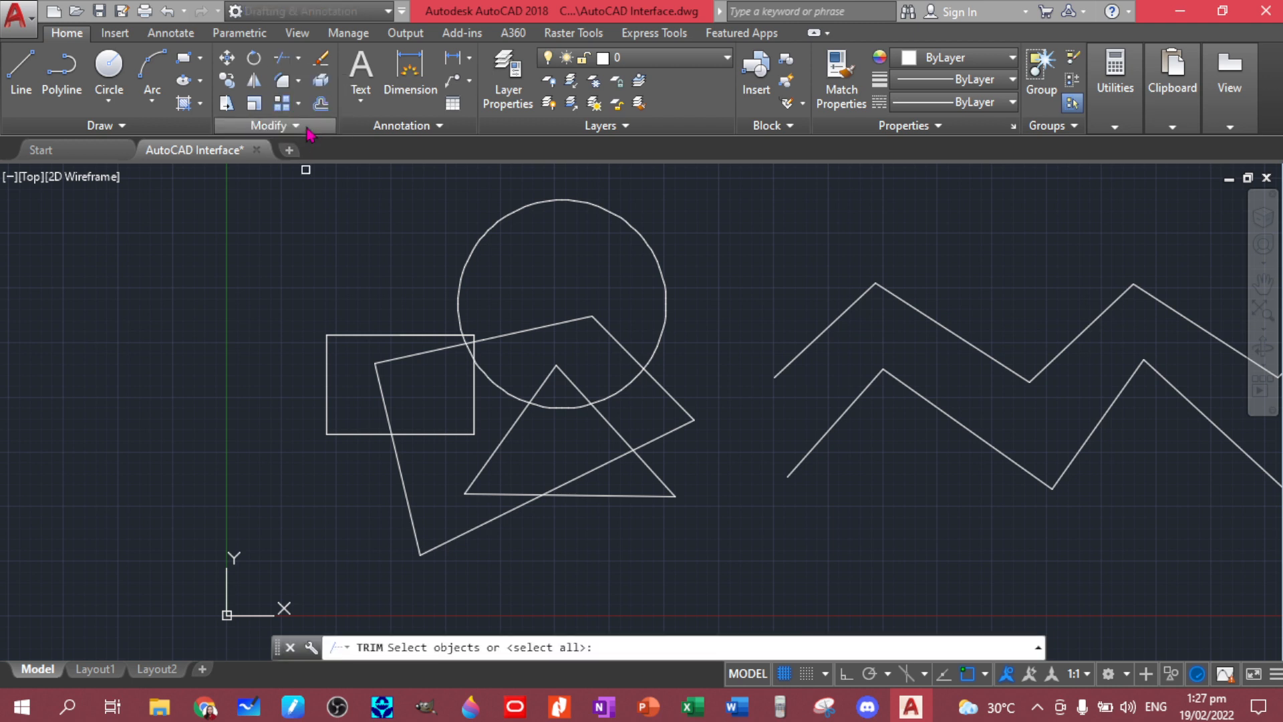
key(Return)
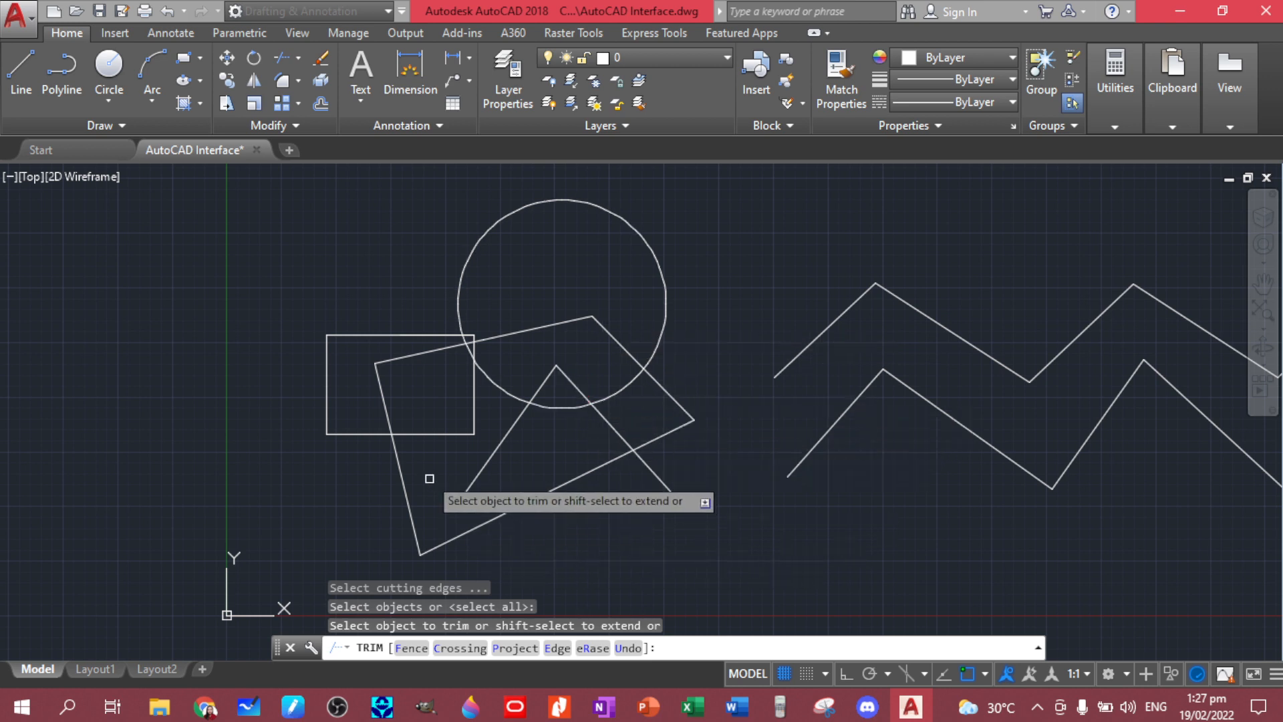
click(428, 353)
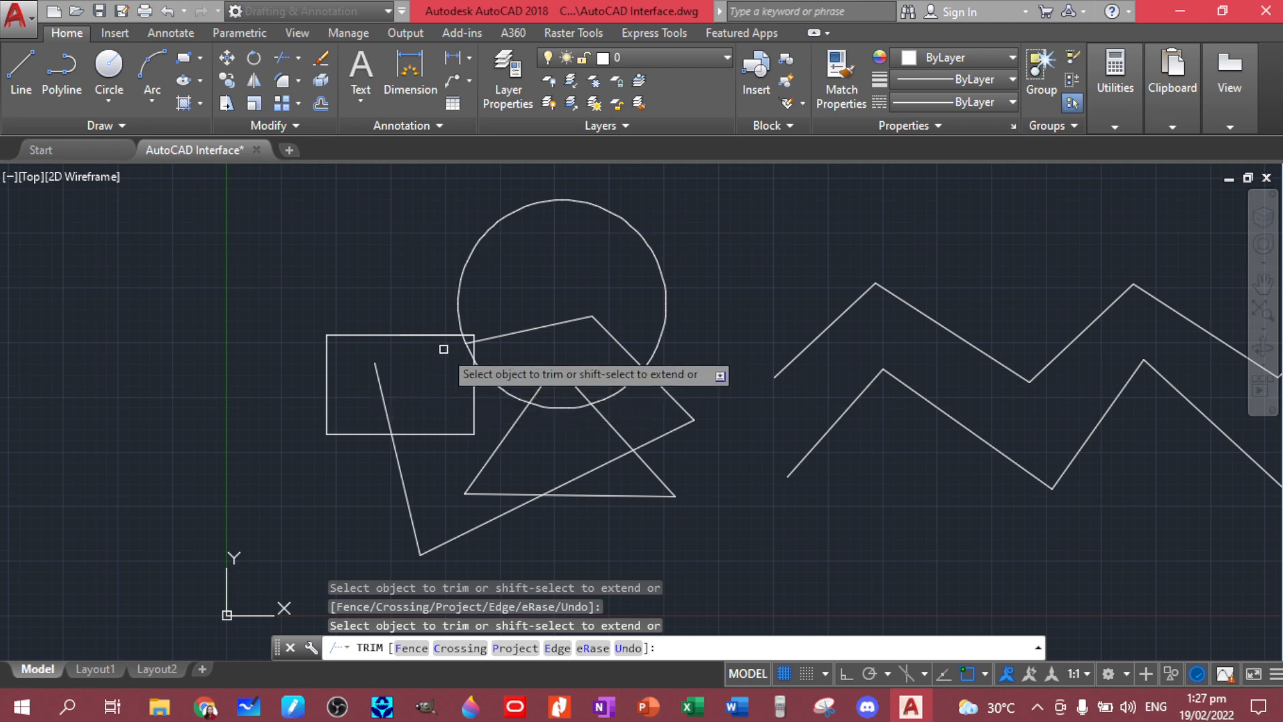
scroll(458, 347, up, 3)
scroll(458, 347, down, 3)
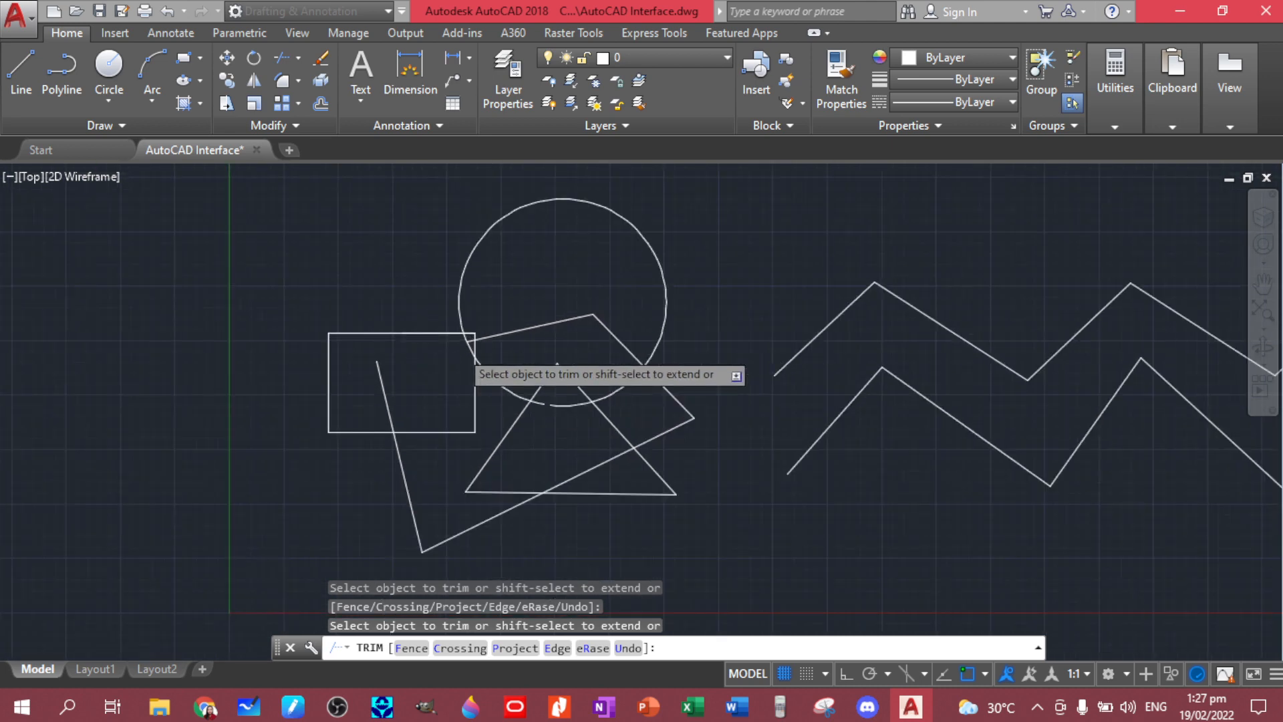
scroll(459, 347, up, 8)
scroll(404, 450, down, 7)
middle_drag(404, 450, 437, 369)
click(374, 404)
scroll(630, 401, down, 3)
middle_drag(699, 430, 590, 441)
scroll(590, 441, up, 1)
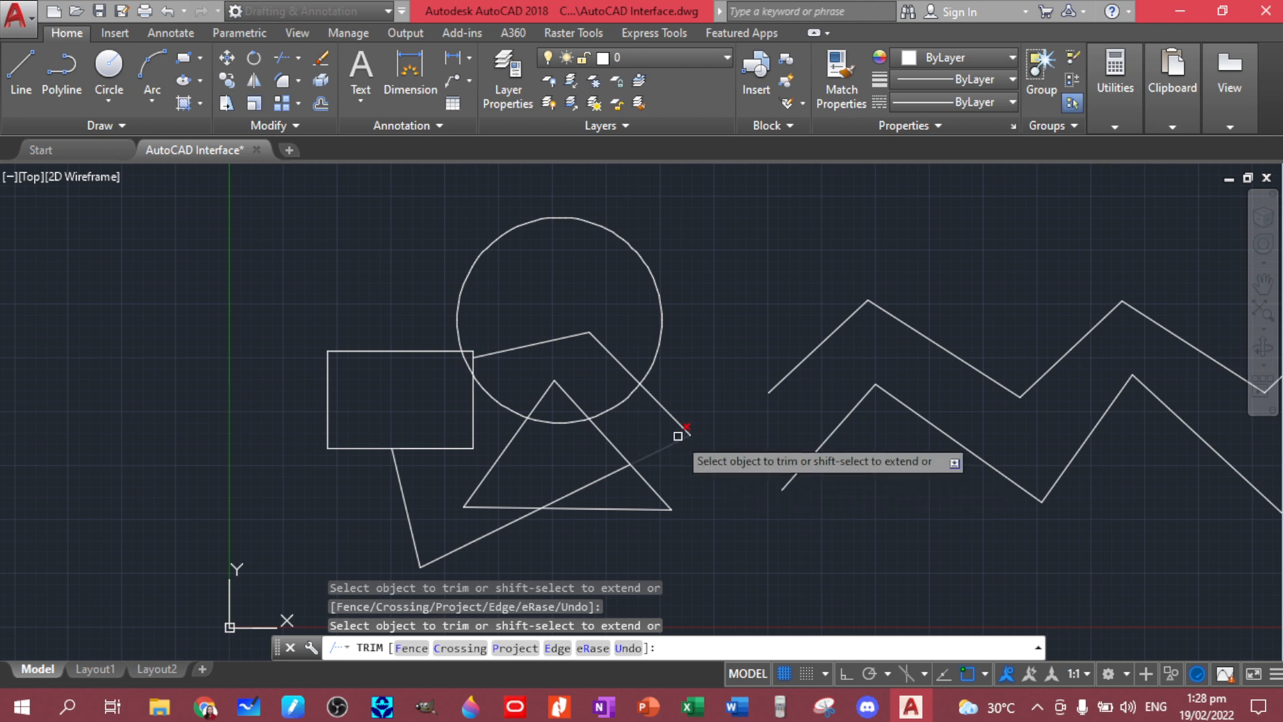
key(Escape)
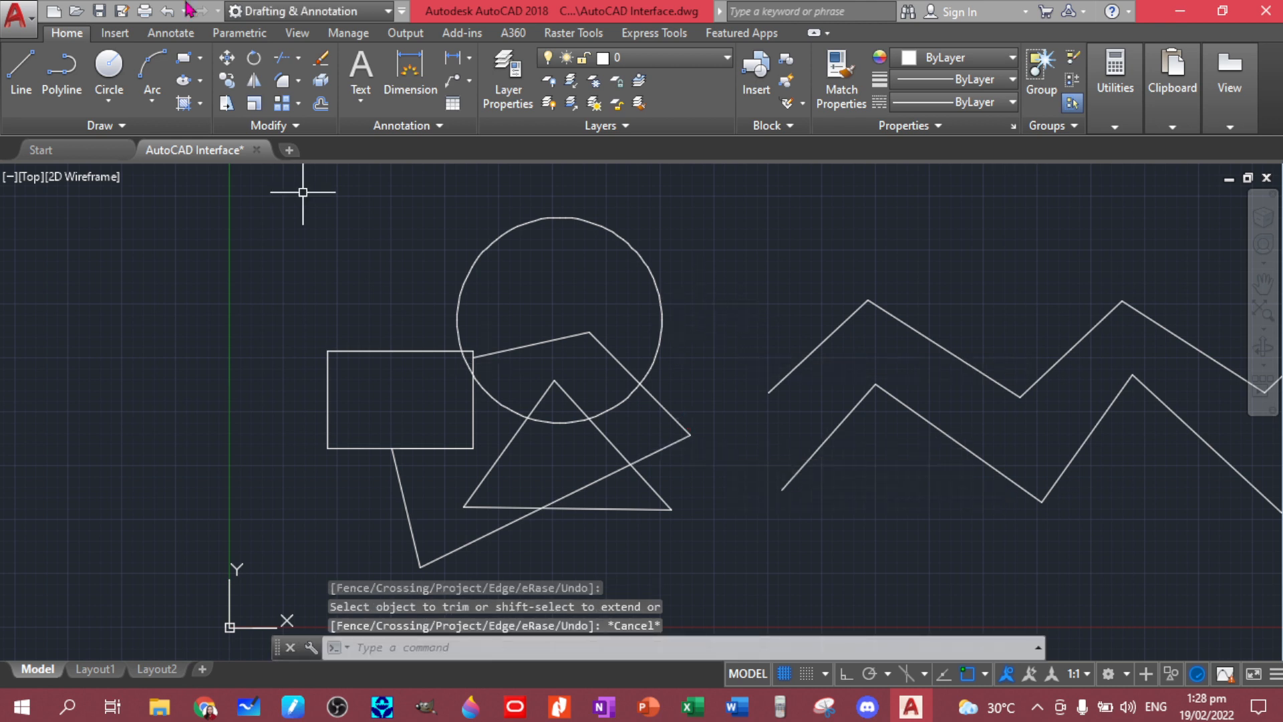
Extend the four-sided shape's trimmed side edge to the rectangle's top edge, and its trimmed upper edge back to that side edge.
click(299, 58)
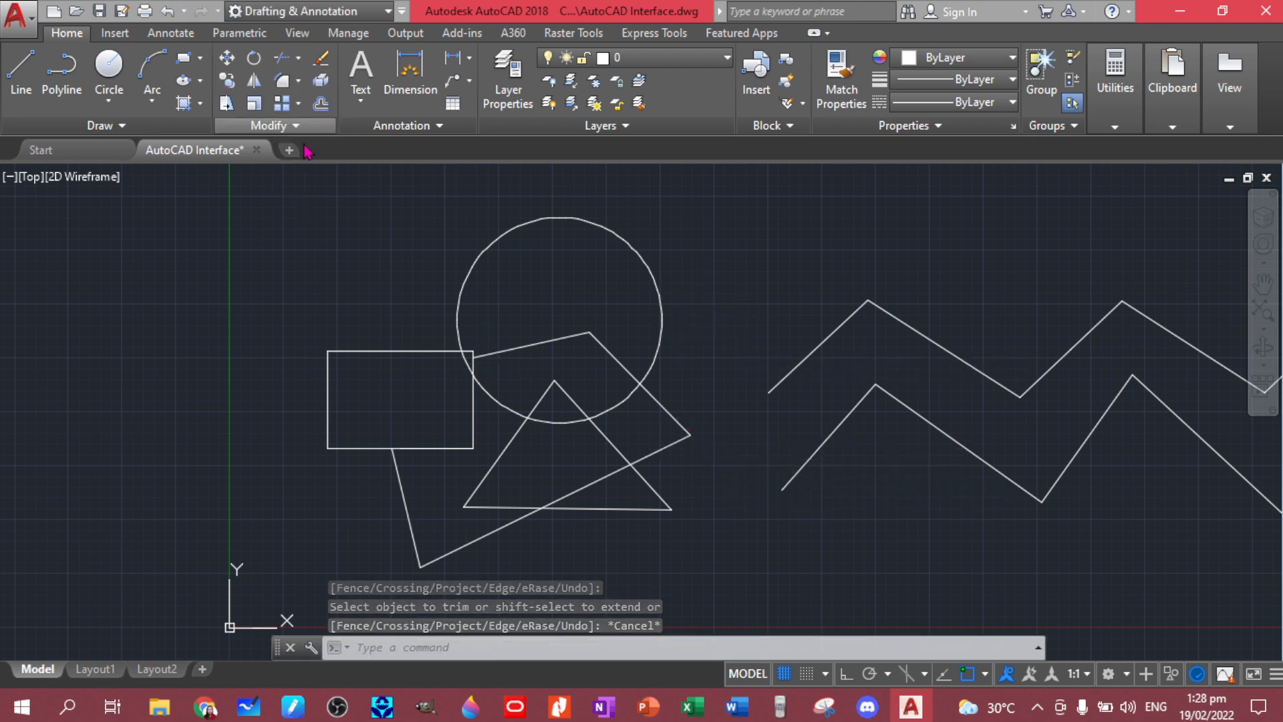
click(298, 100)
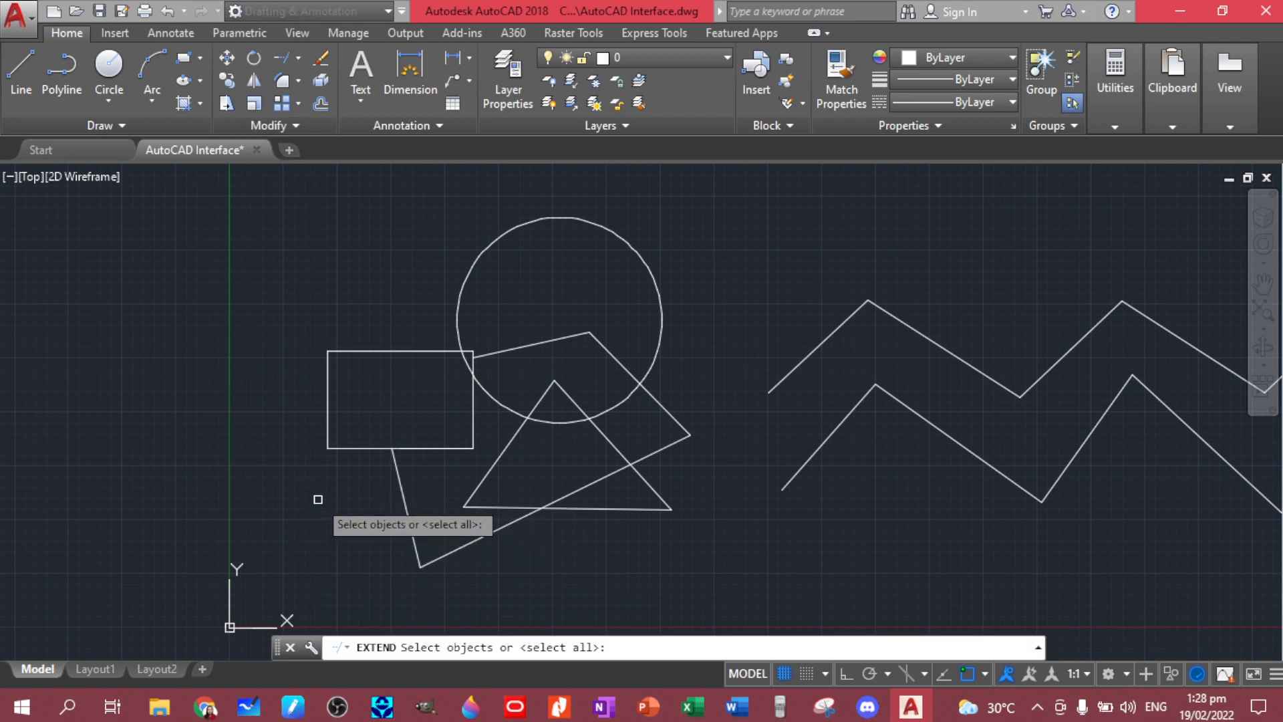
key(Return)
click(401, 498)
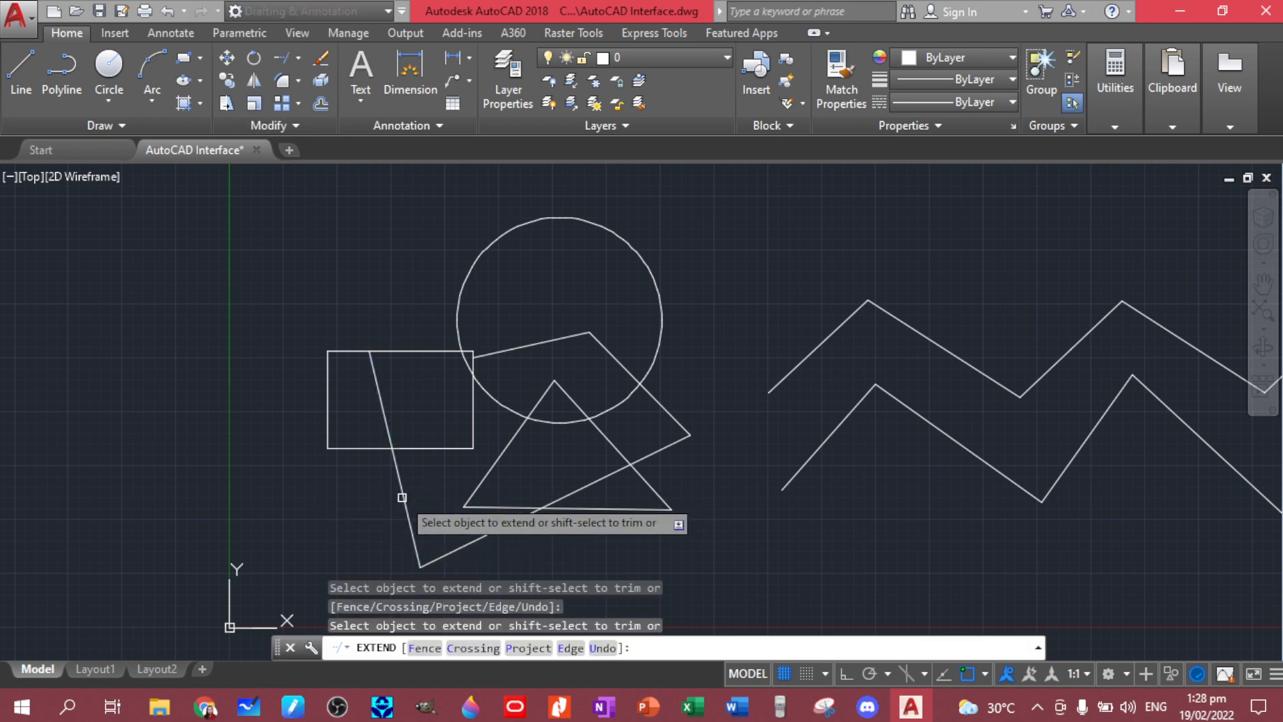
click(508, 348)
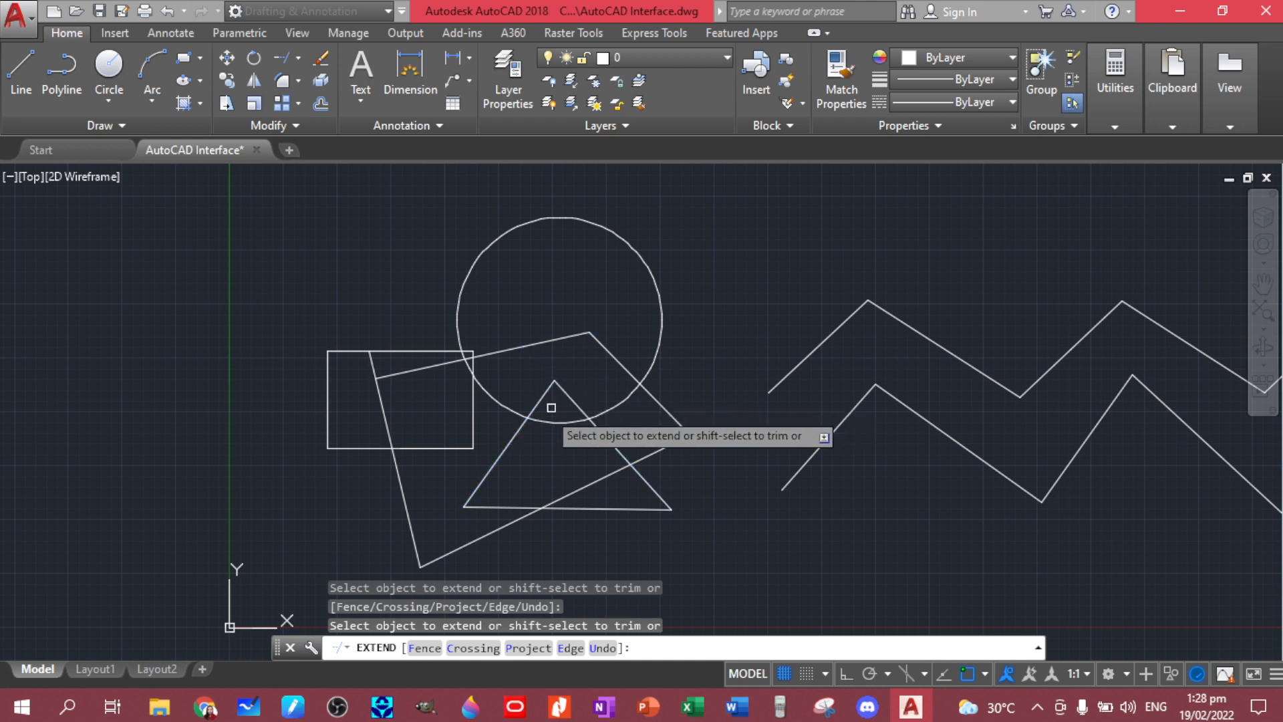
key(Escape)
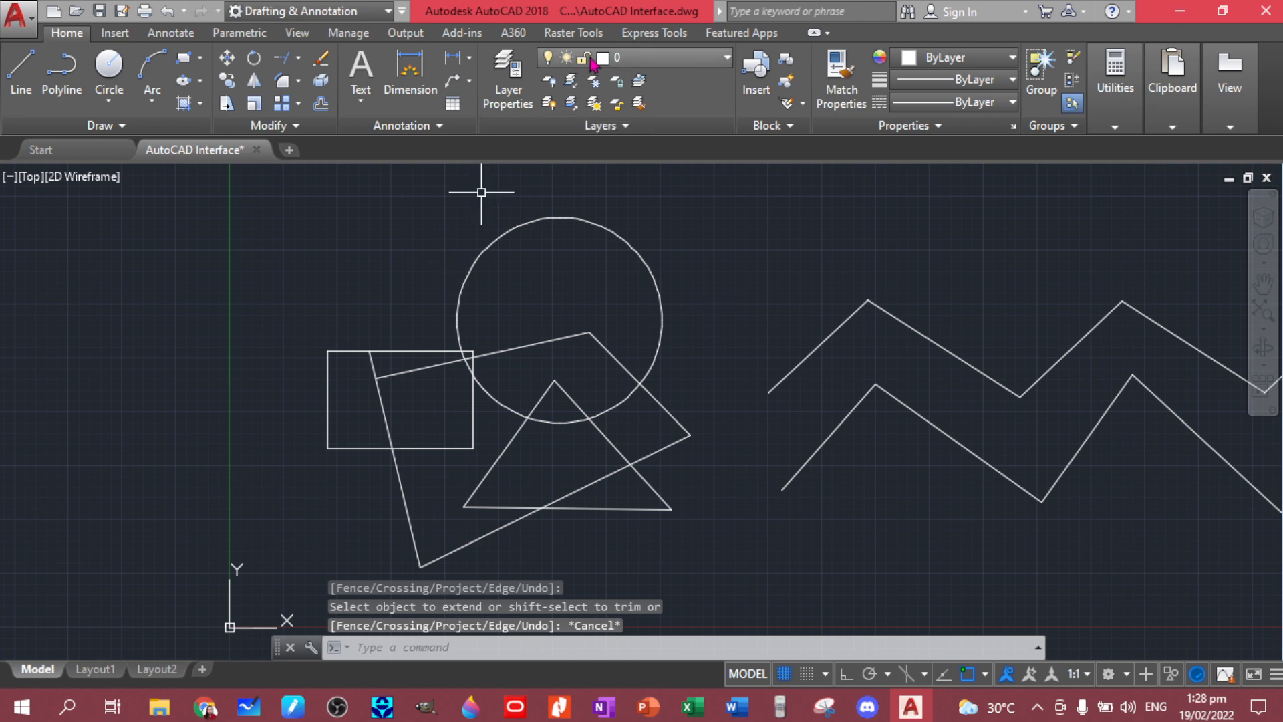
Draw a horizontal line 200 units long above the zigzags using the Line command with Ortho turned on.
middle_drag(376, 284, 257, 365)
middle_drag(789, 272, 669, 296)
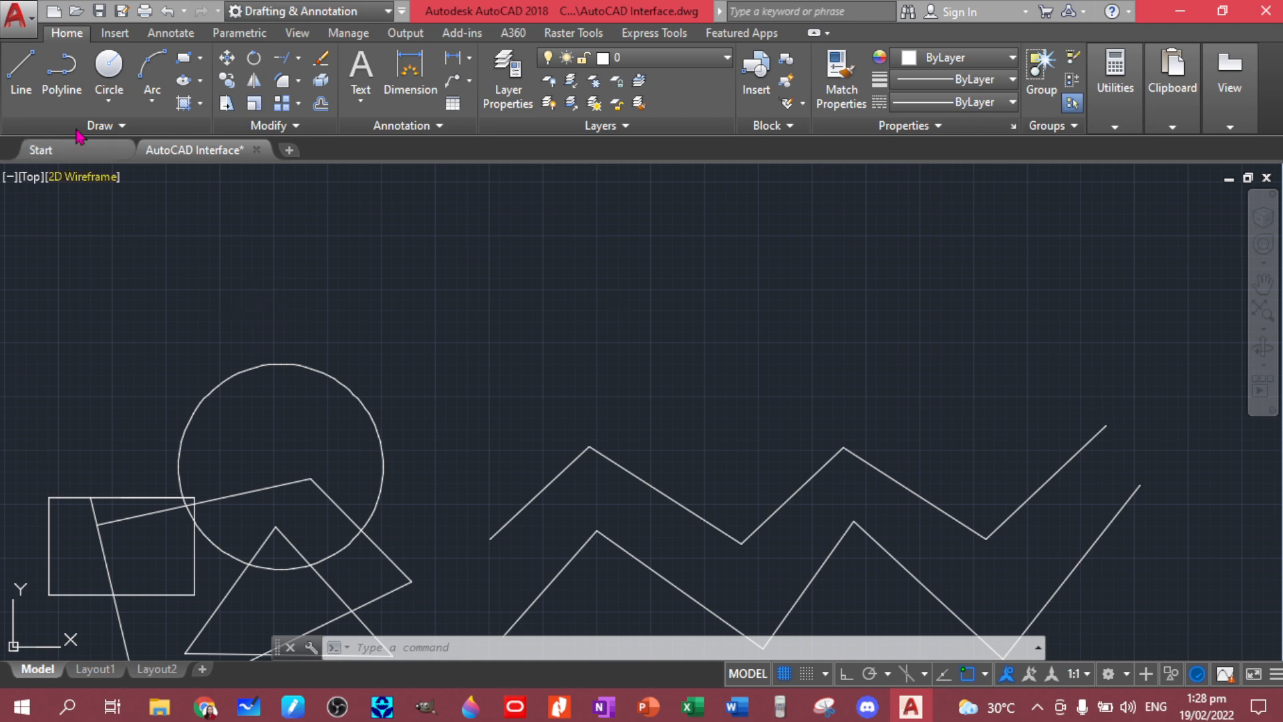
click(21, 70)
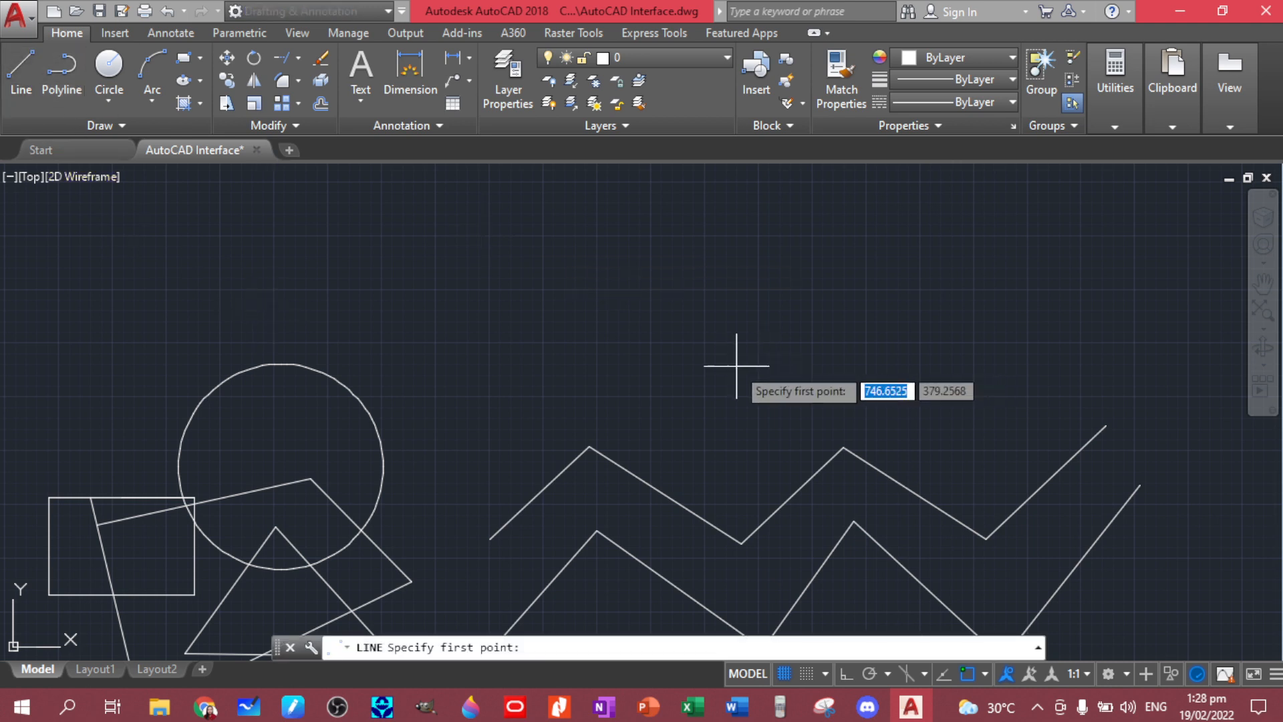
click(541, 342)
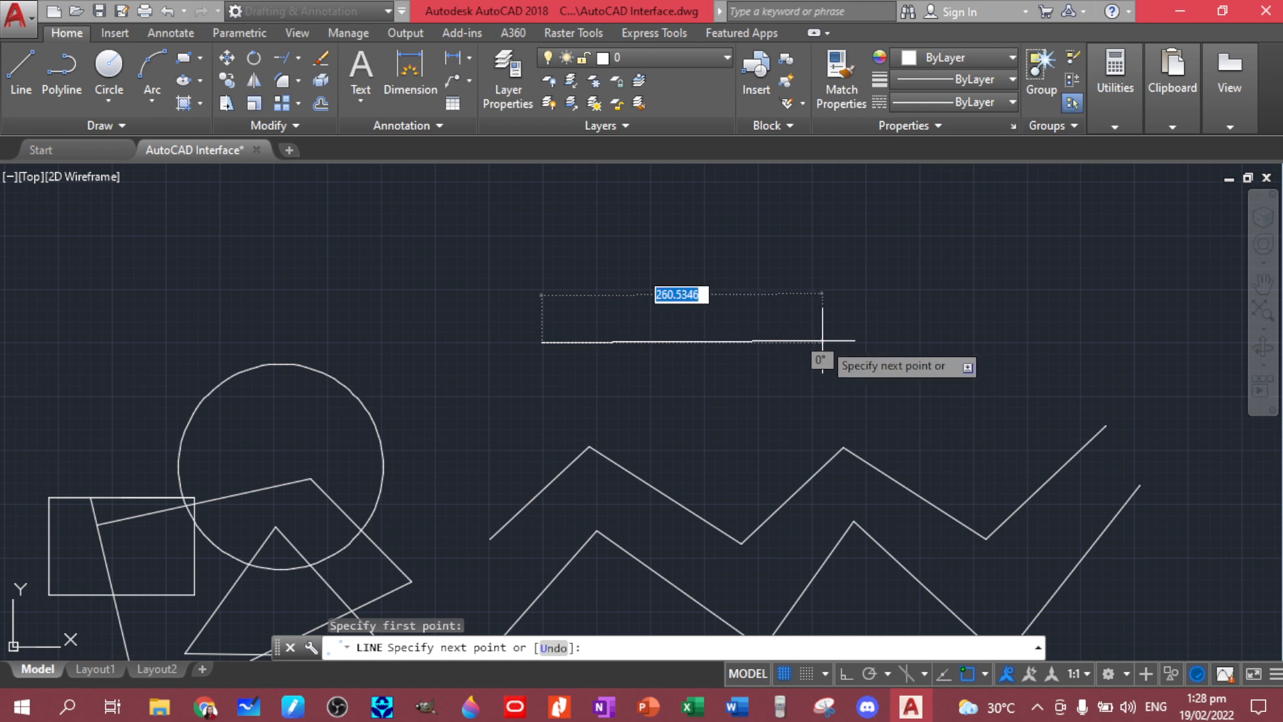
click(848, 680)
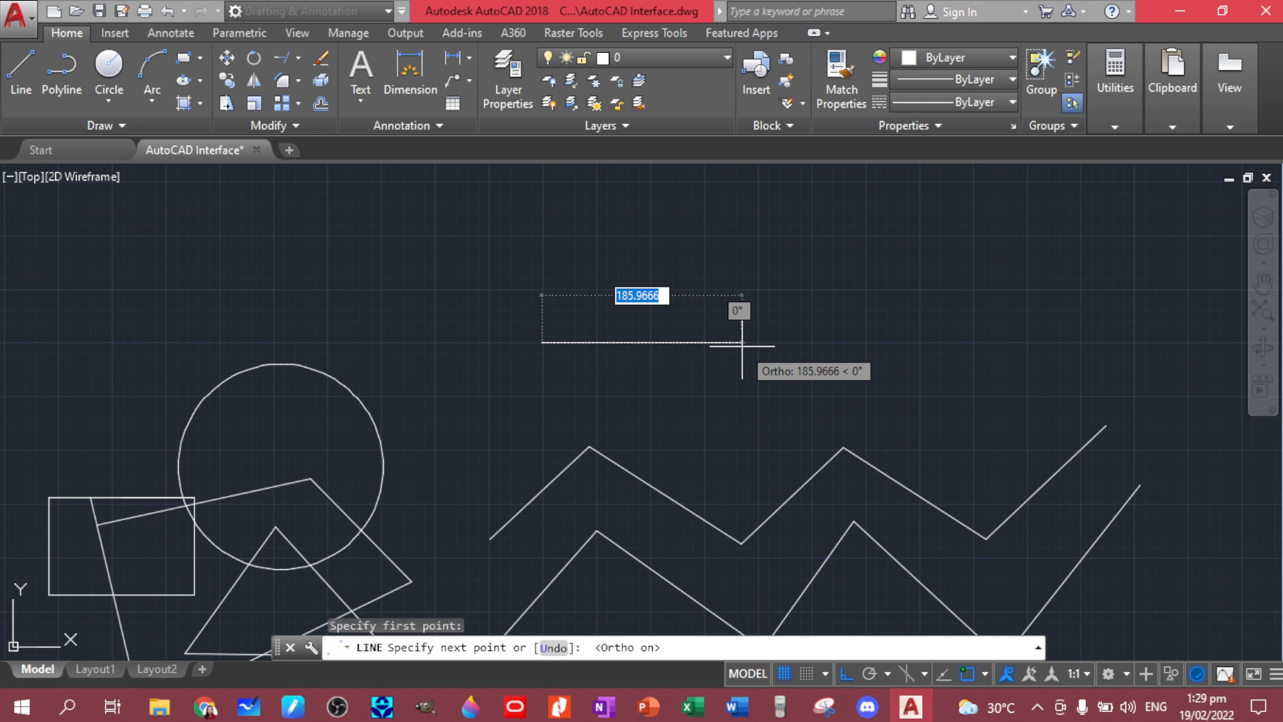
text(200)
key(Return)
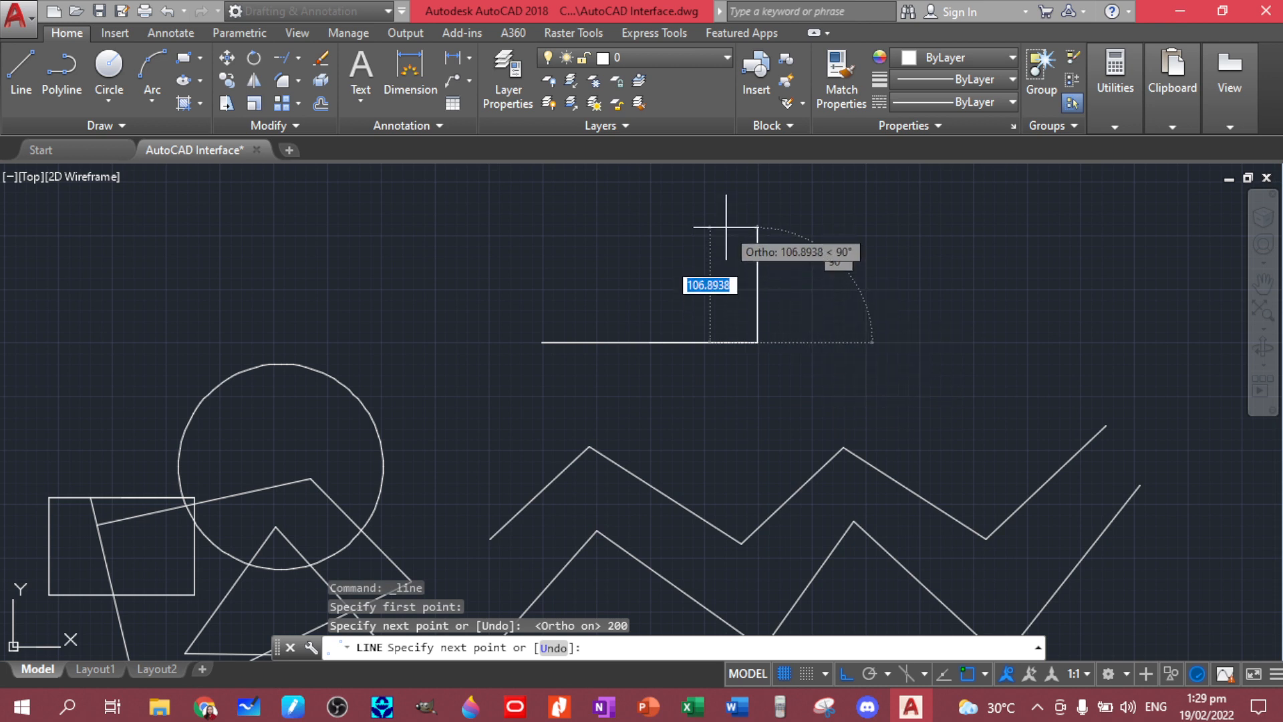
Complete the rectangle from the 200-unit line with a 150-unit upward side, a 200-unit side back, and a closing segment.
text(150)
key(Return)
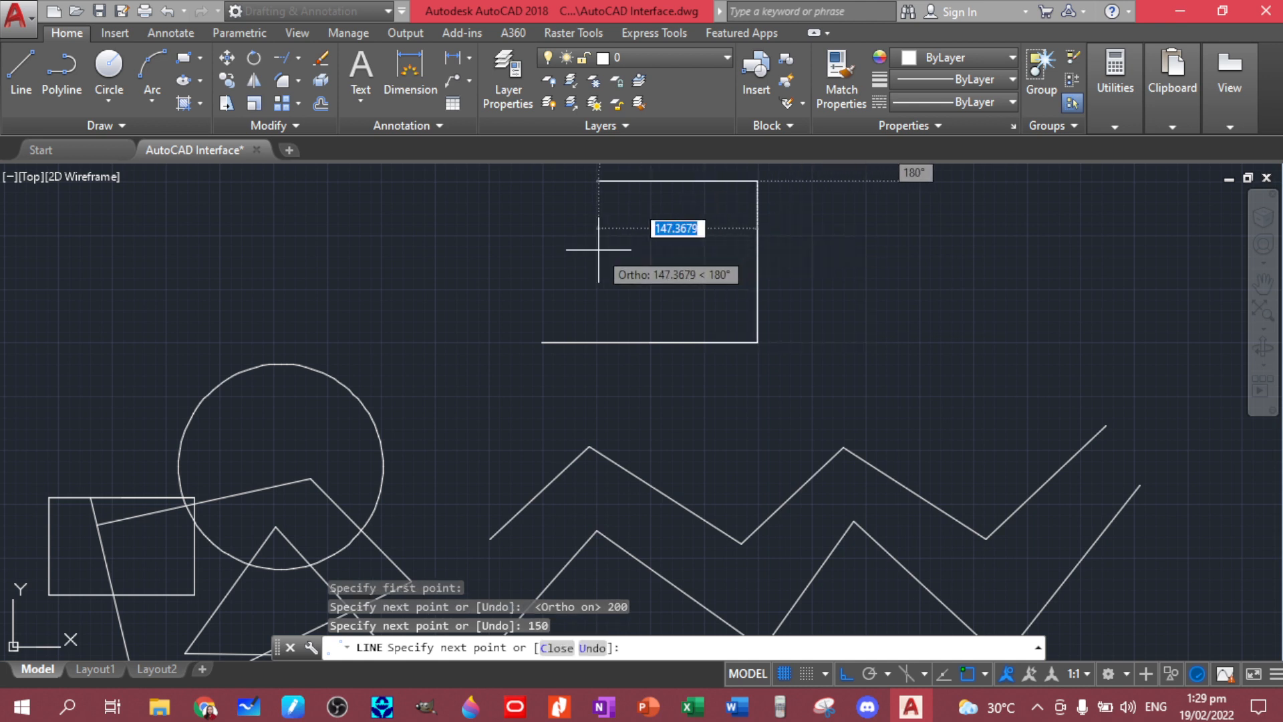
text(200)
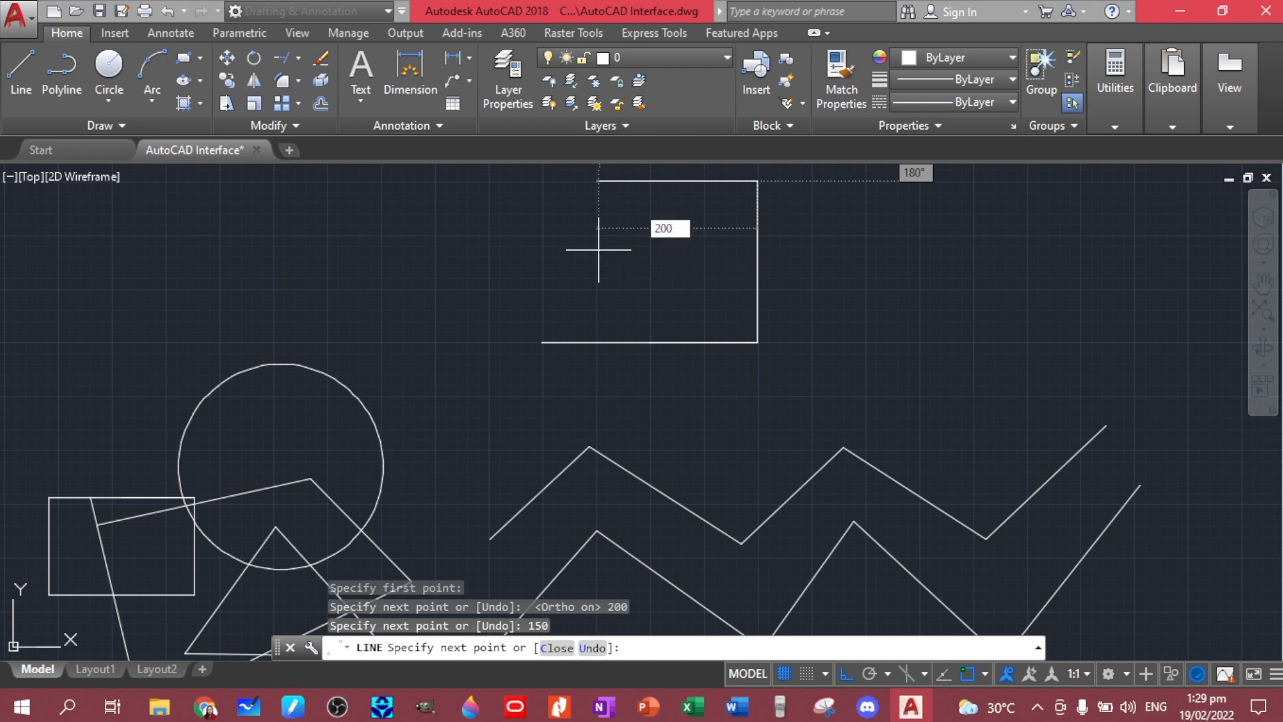
key(Return)
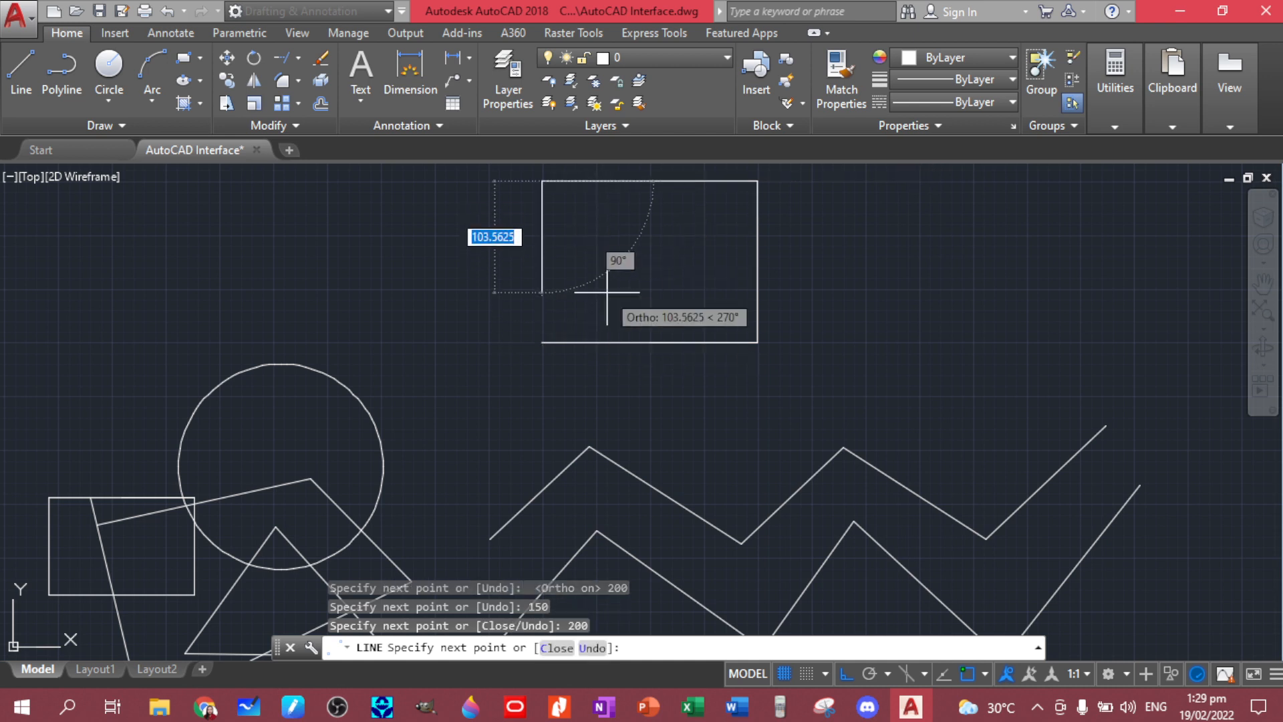
text(c)
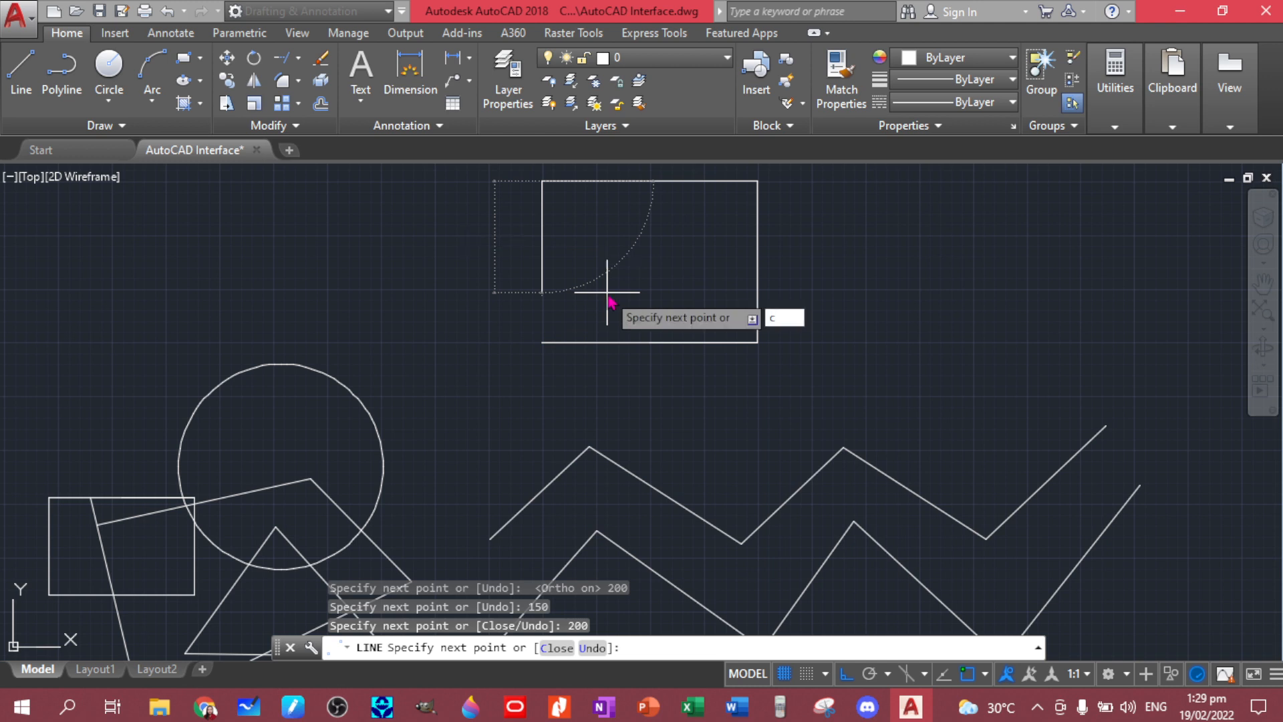
key(Return)
Dimension the new rectangle's right side between its two corners, placing the dimension line outside the rectangle.
mouse_move(624, 250)
middle_down()
mouse_move(610, 278)
mouse_move(521, 352)
middle_up()
mouse_move(513, 403)
middle_down()
mouse_move(490, 439)
mouse_move(575, 229)
mouse_move(404, 504)
mouse_move(395, 404)
mouse_move(544, 458)
mouse_move(606, 409)
mouse_move(590, 435)
middle_up()
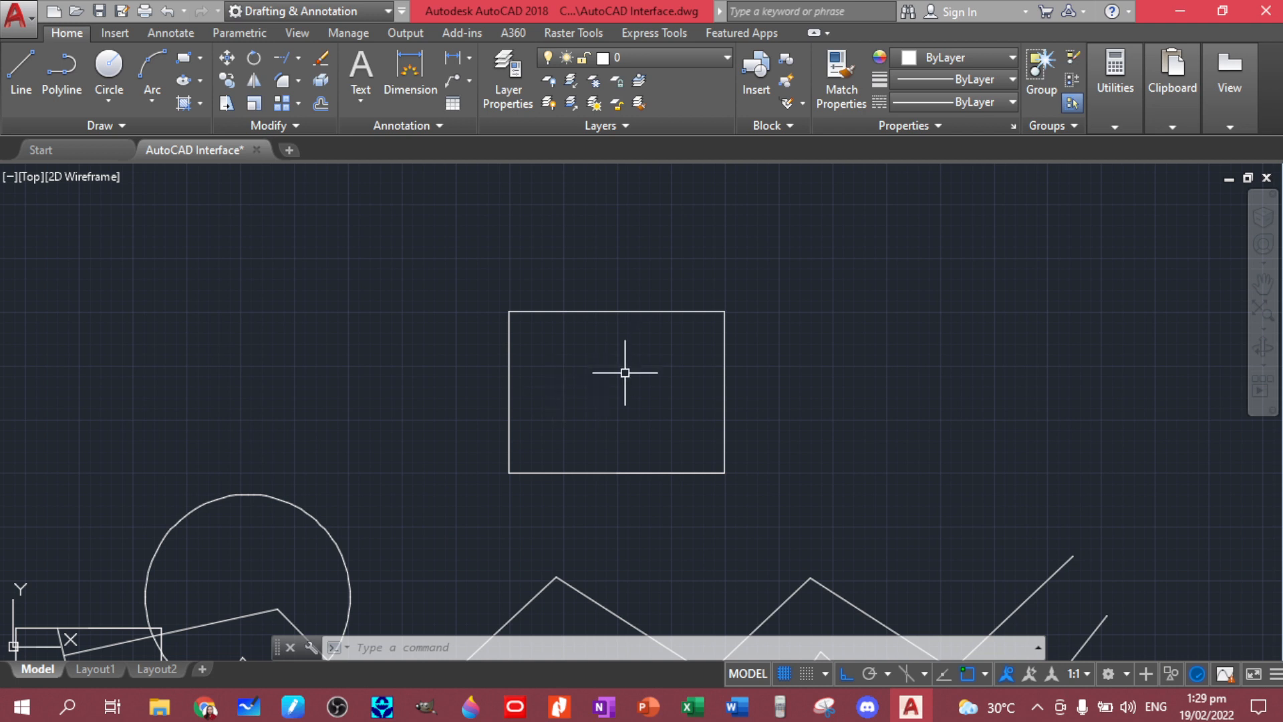
mouse_move(625, 372)
middle_down()
mouse_move(550, 467)
mouse_move(615, 310)
mouse_move(539, 354)
mouse_move(512, 416)
middle_up()
scroll(553, 332, up, 4)
scroll(555, 327, down, 2)
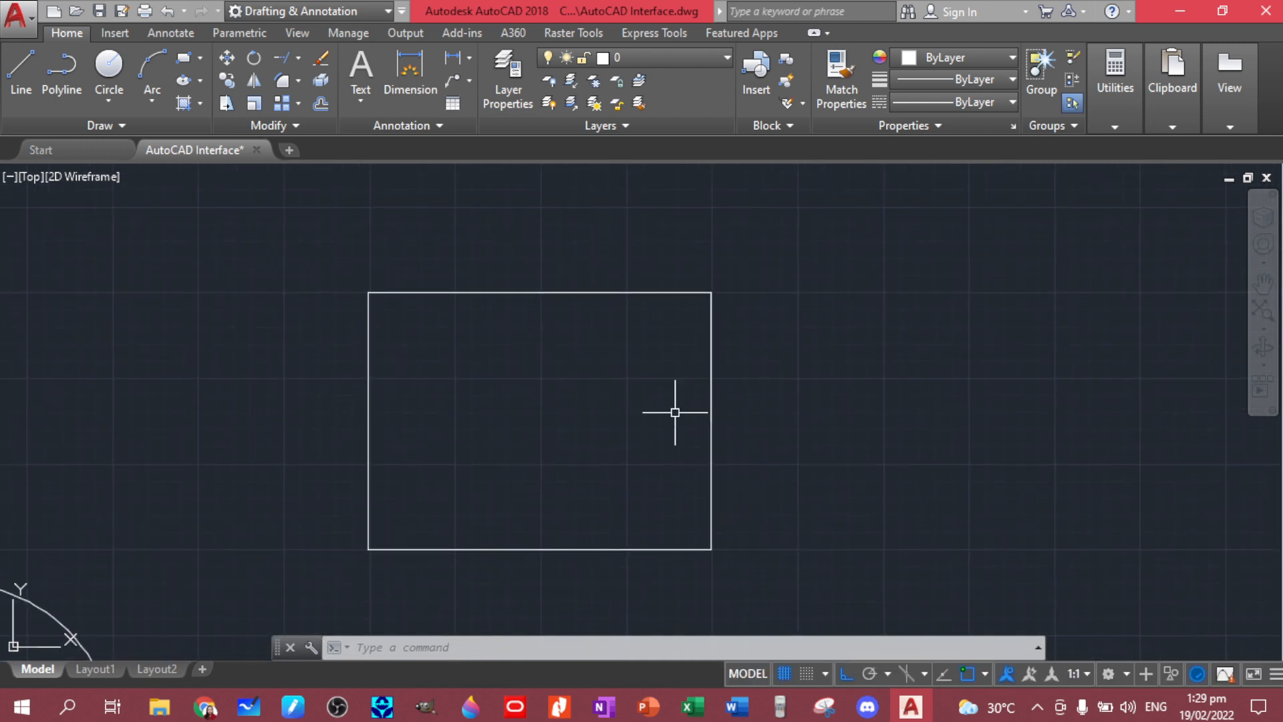
click(524, 292)
key(Escape)
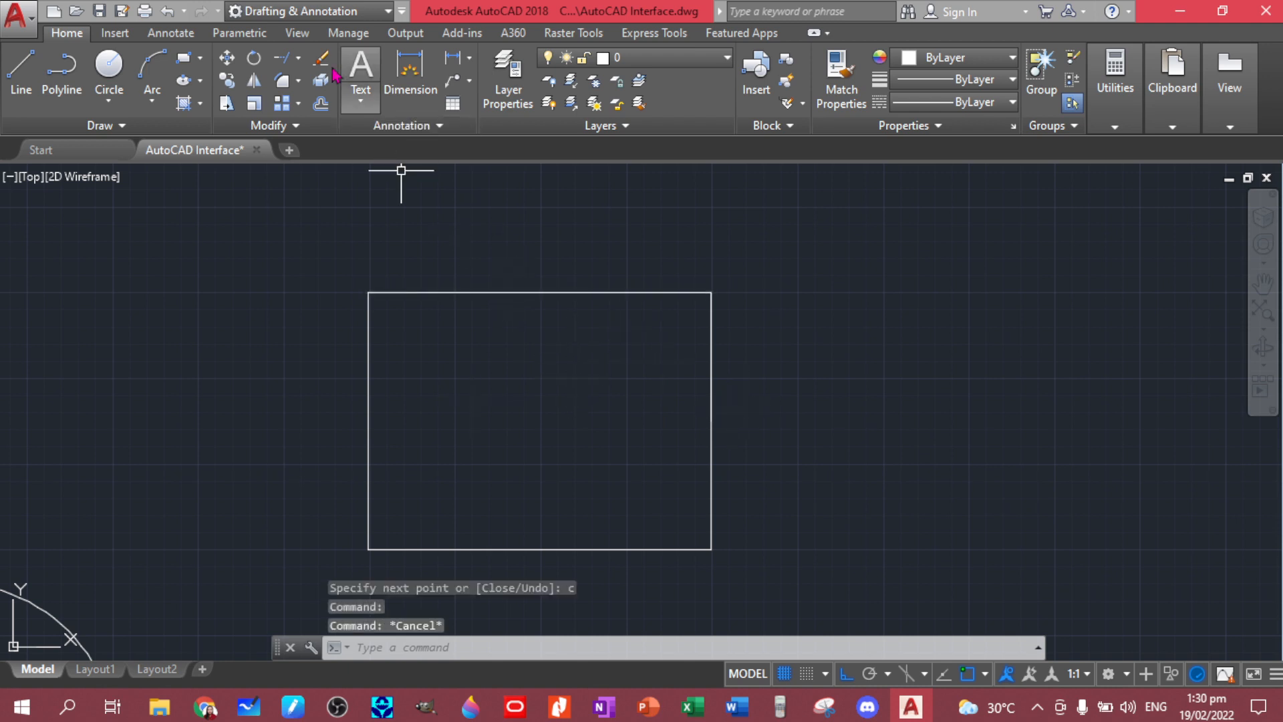
click(409, 74)
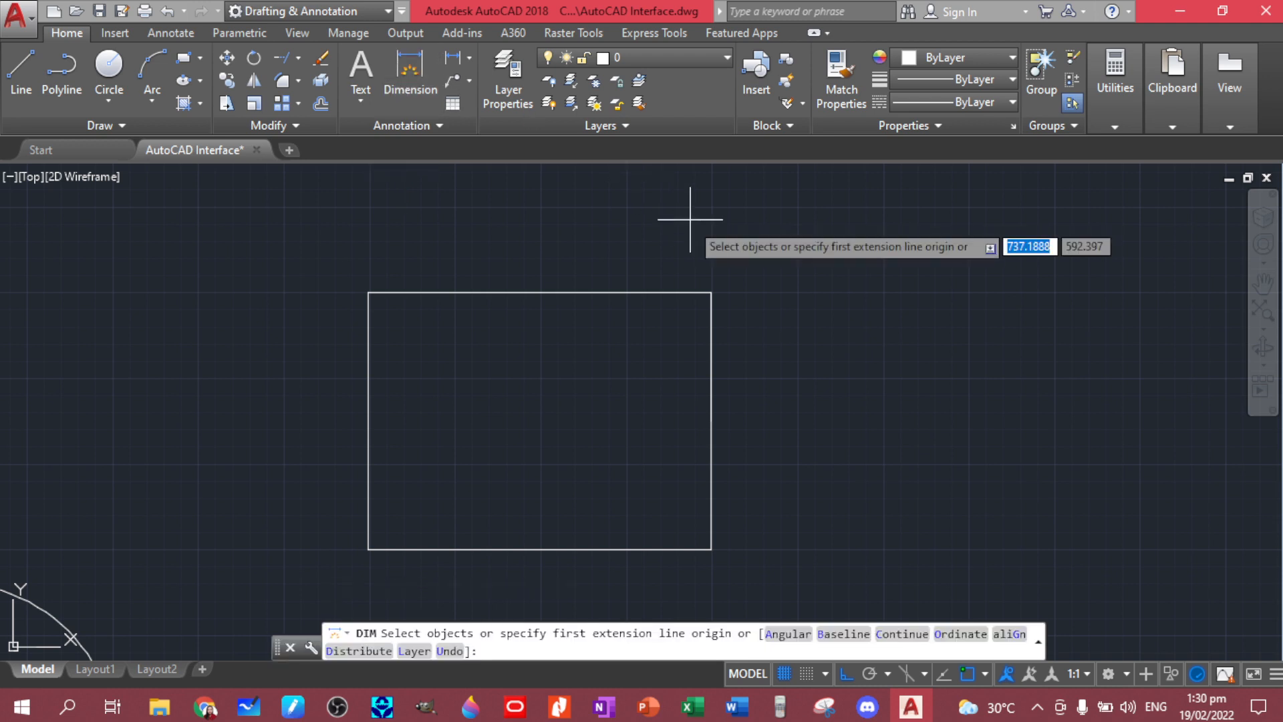
click(710, 290)
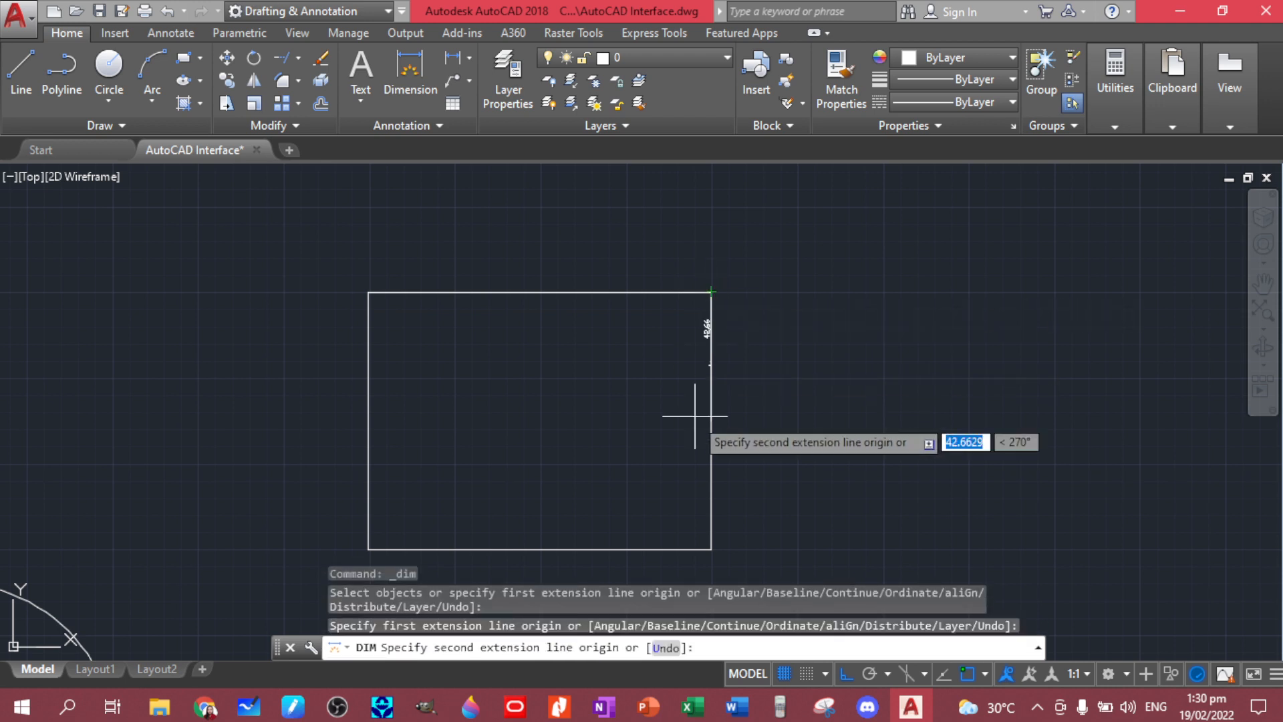
click(710, 549)
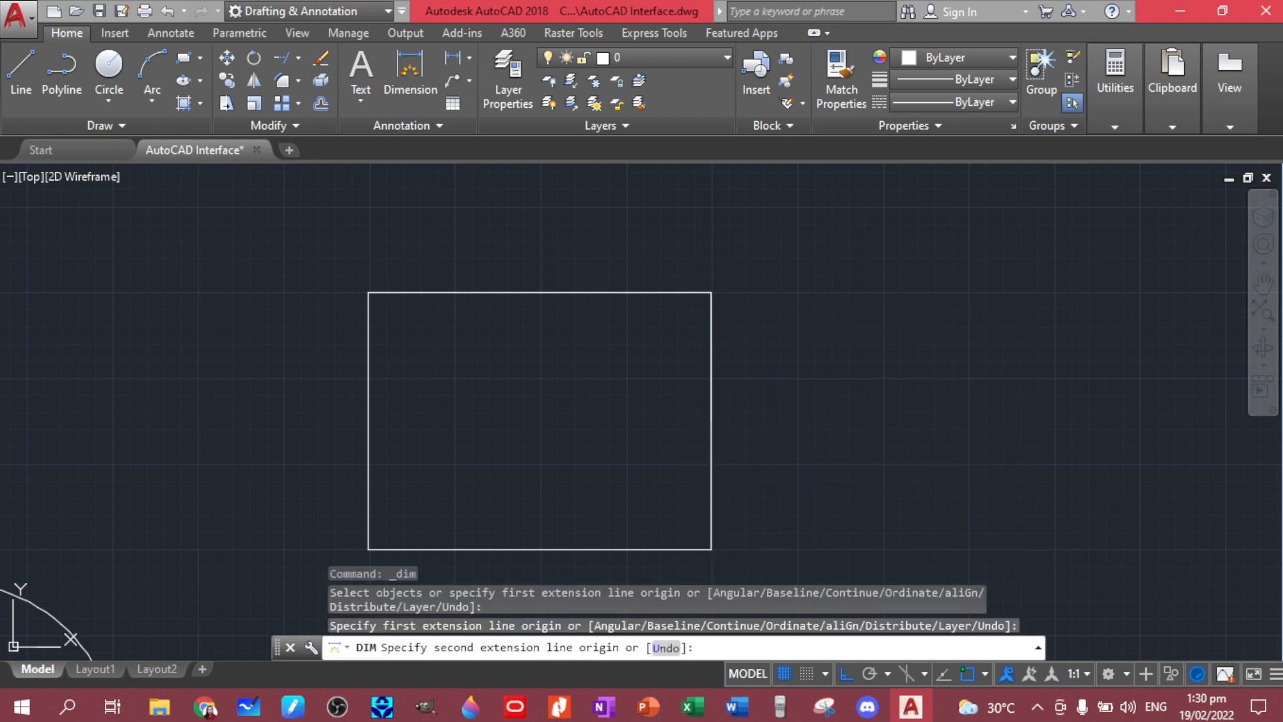
click(820, 538)
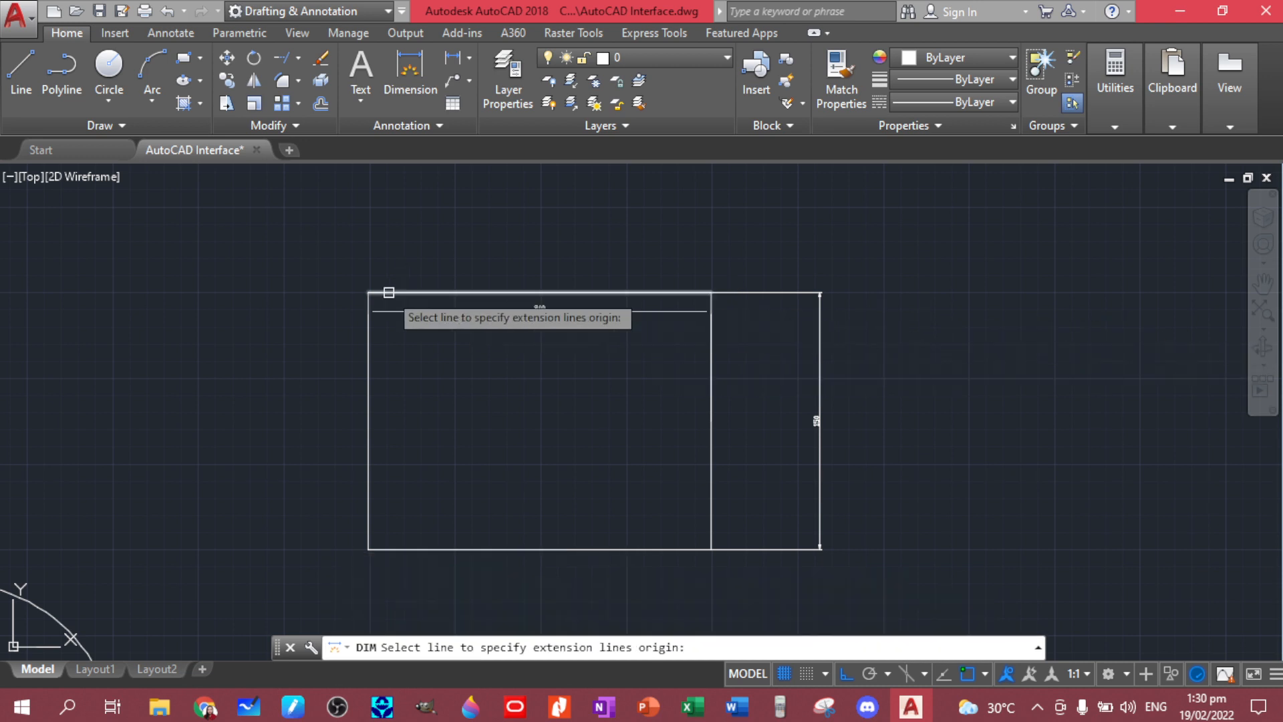
Dimension the rectangle's top edge from corner to corner, placing the dimension line above it.
click(368, 292)
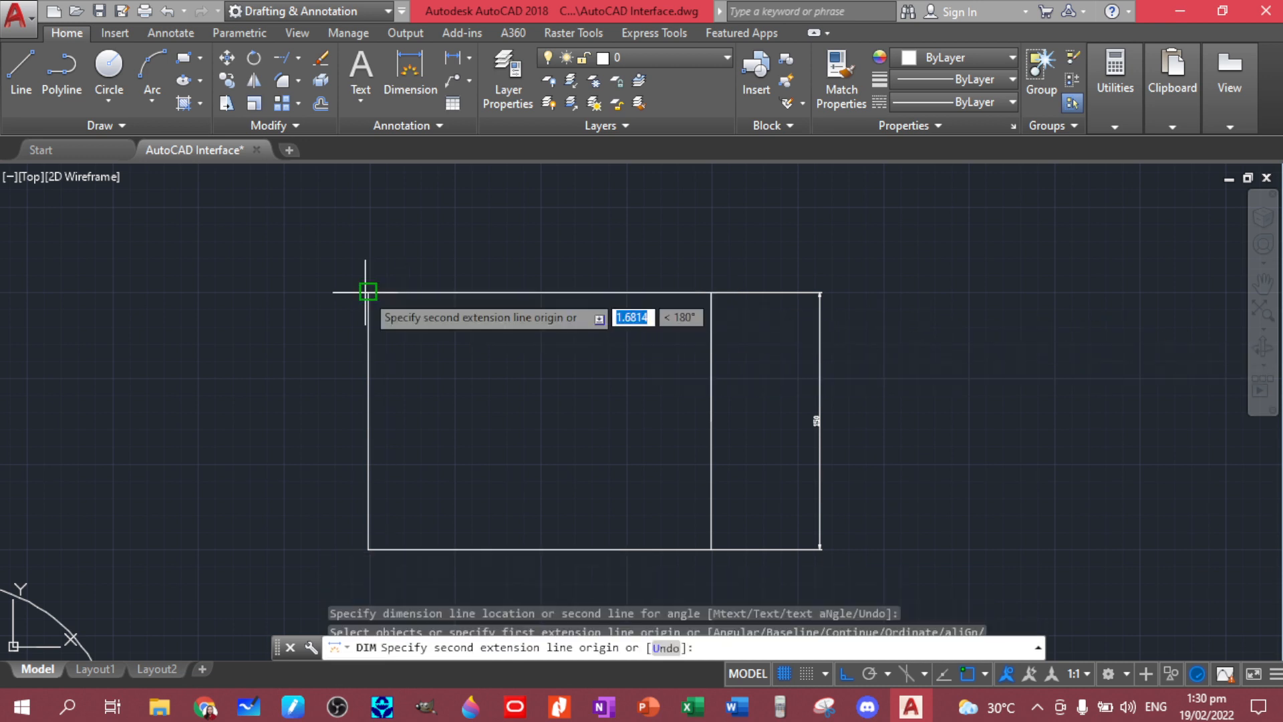
click(710, 292)
click(713, 249)
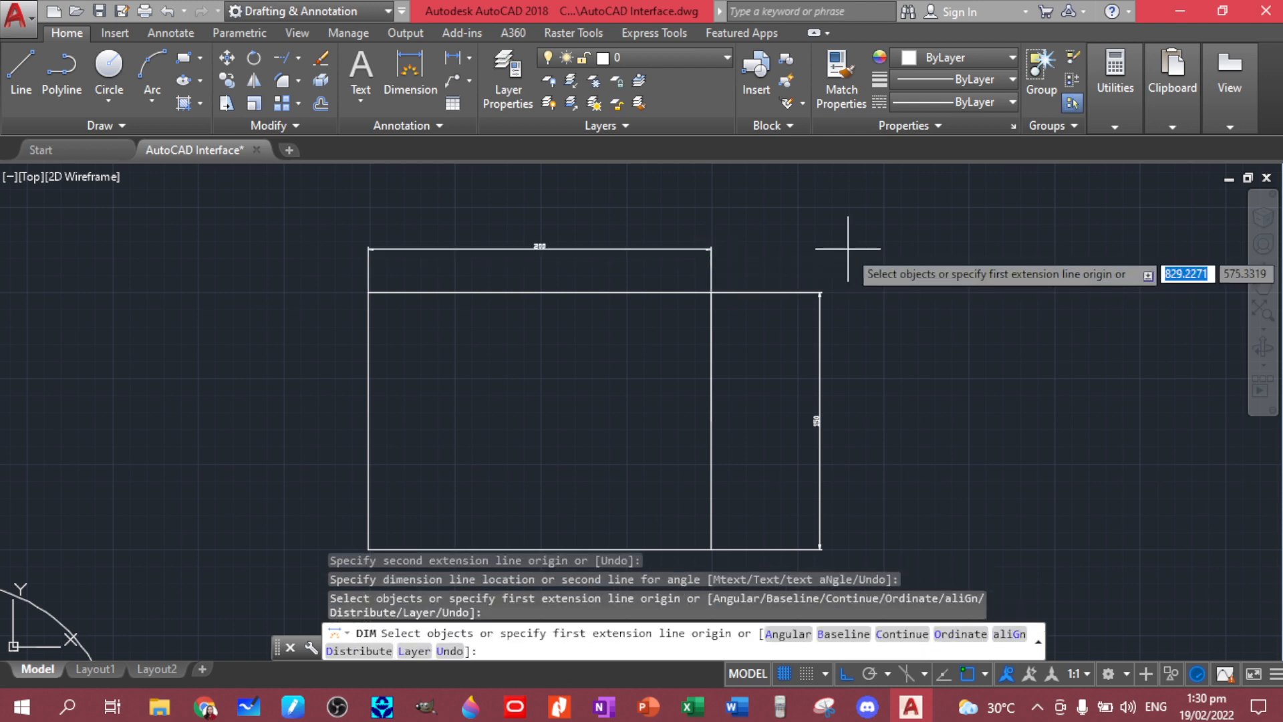
text(c)
key(Return)
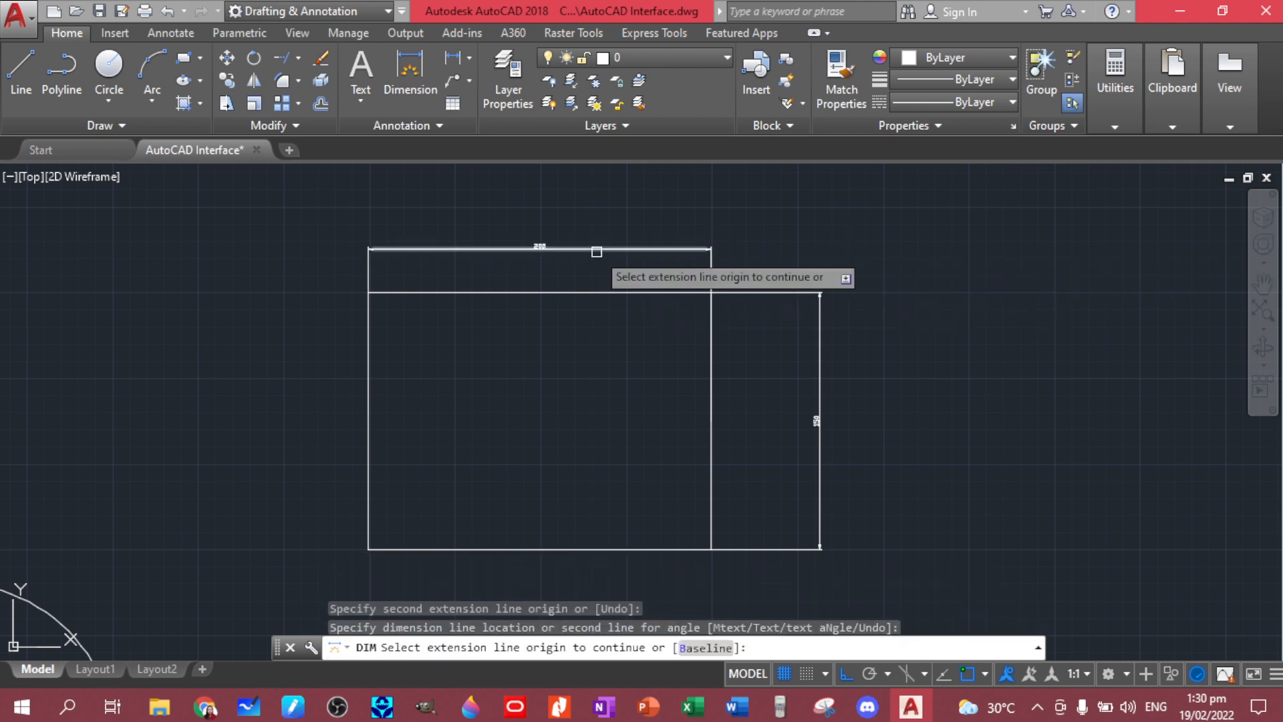
scroll(554, 251, up, 4)
key(Escape)
scroll(547, 253, down, 4)
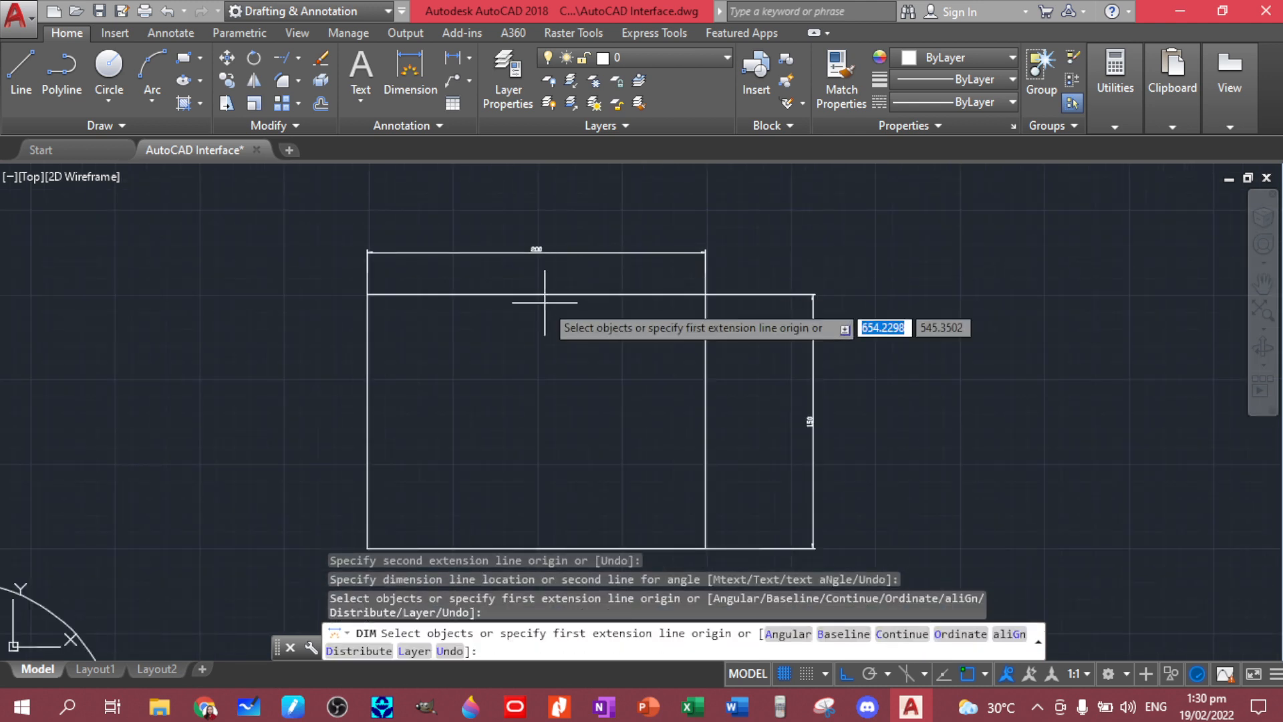
key(Escape)
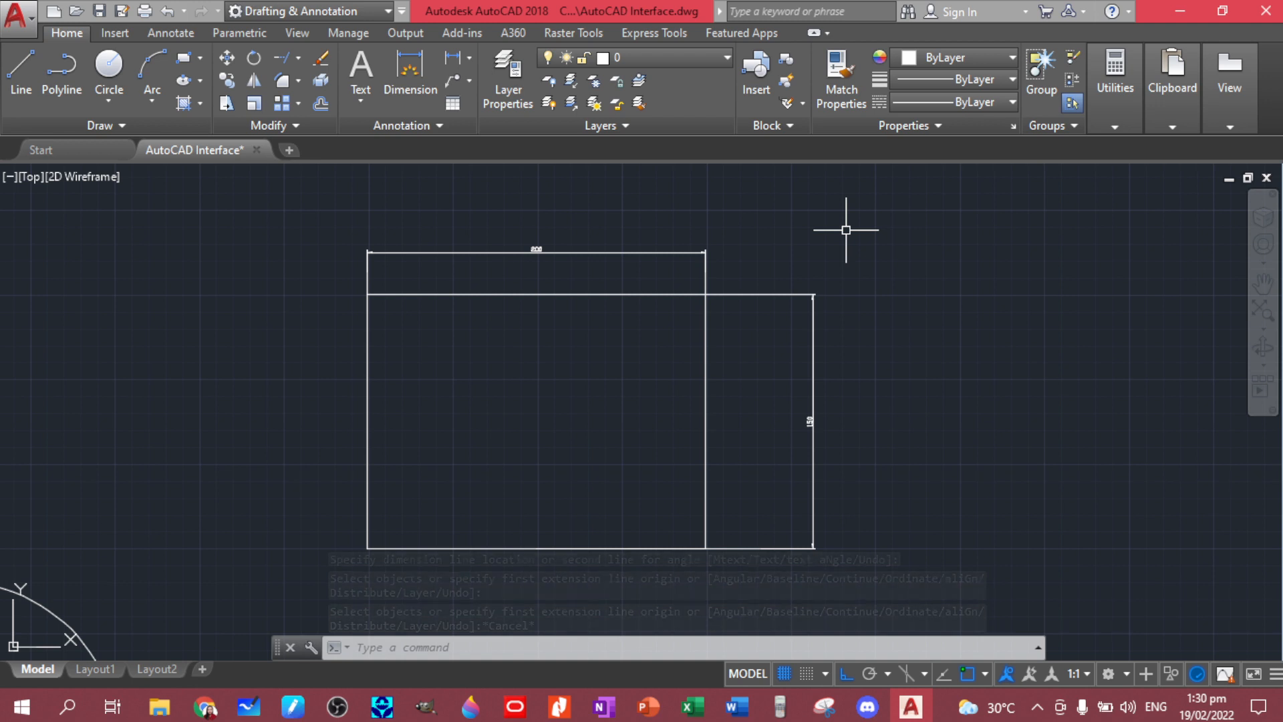
text(DIM)
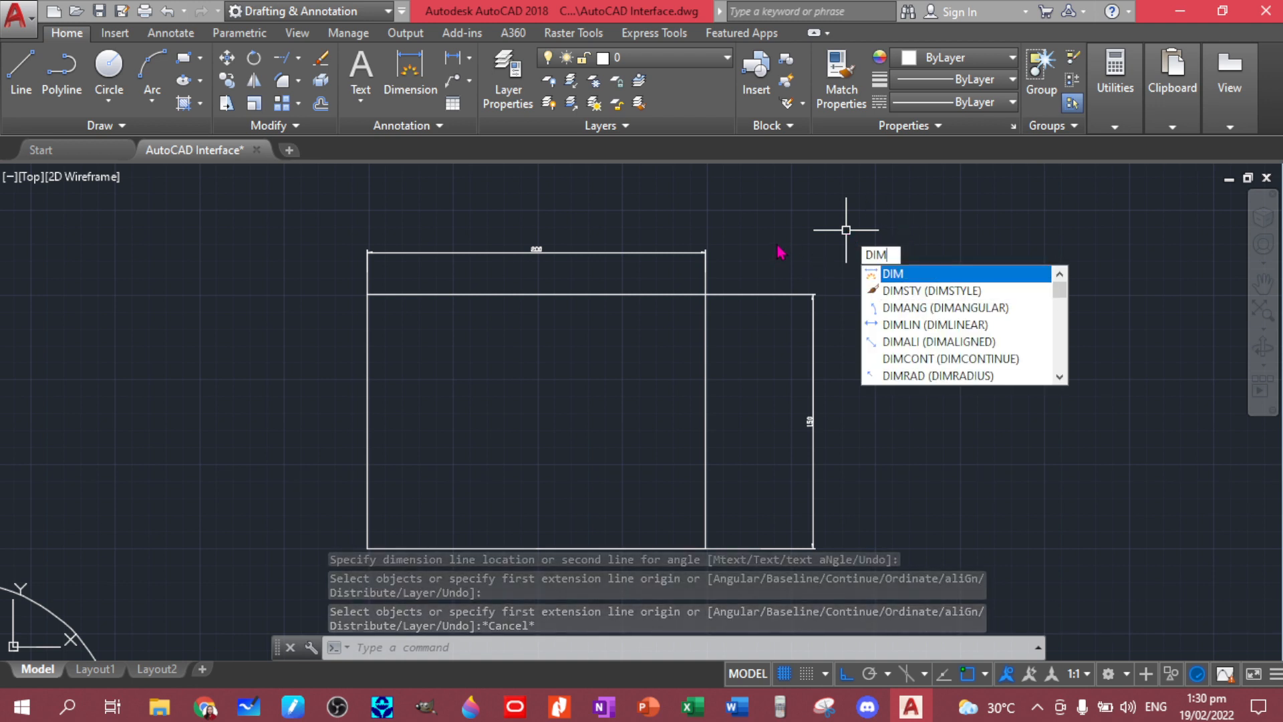
key(Escape)
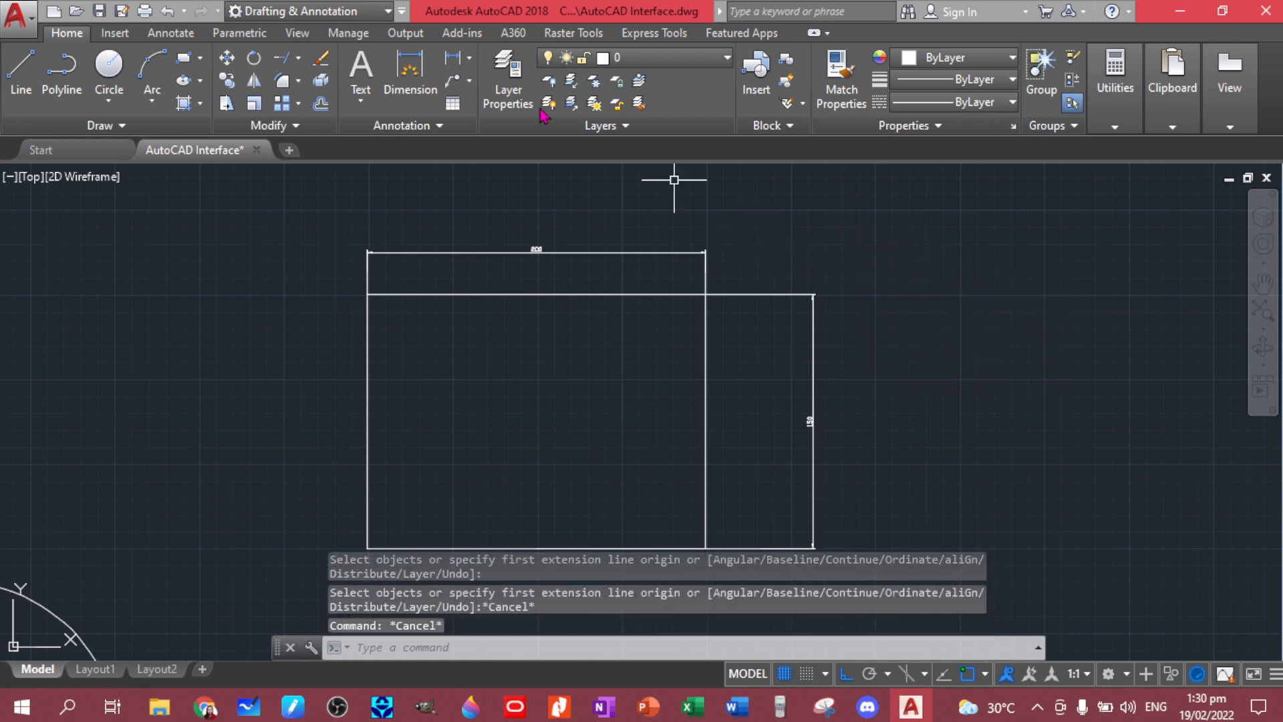
Modify the ISO-25 dimension style to use an overall scale of 20 and set it as current.
click(440, 126)
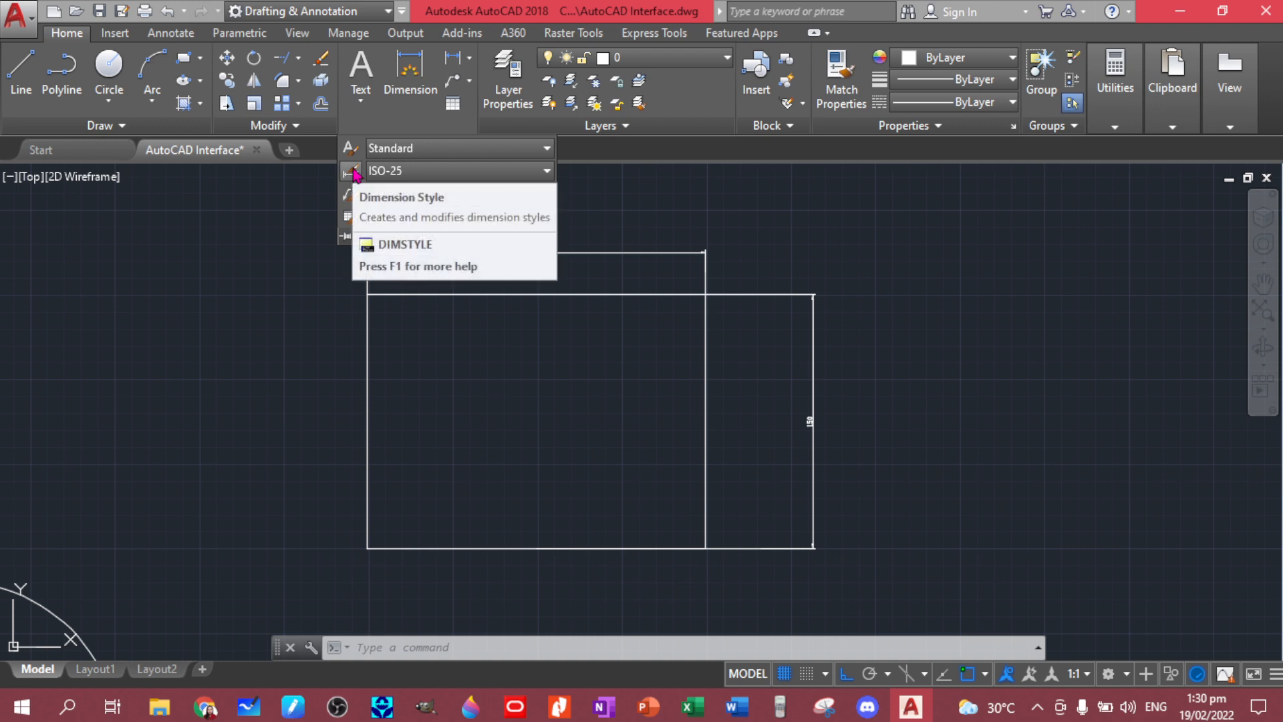
click(350, 171)
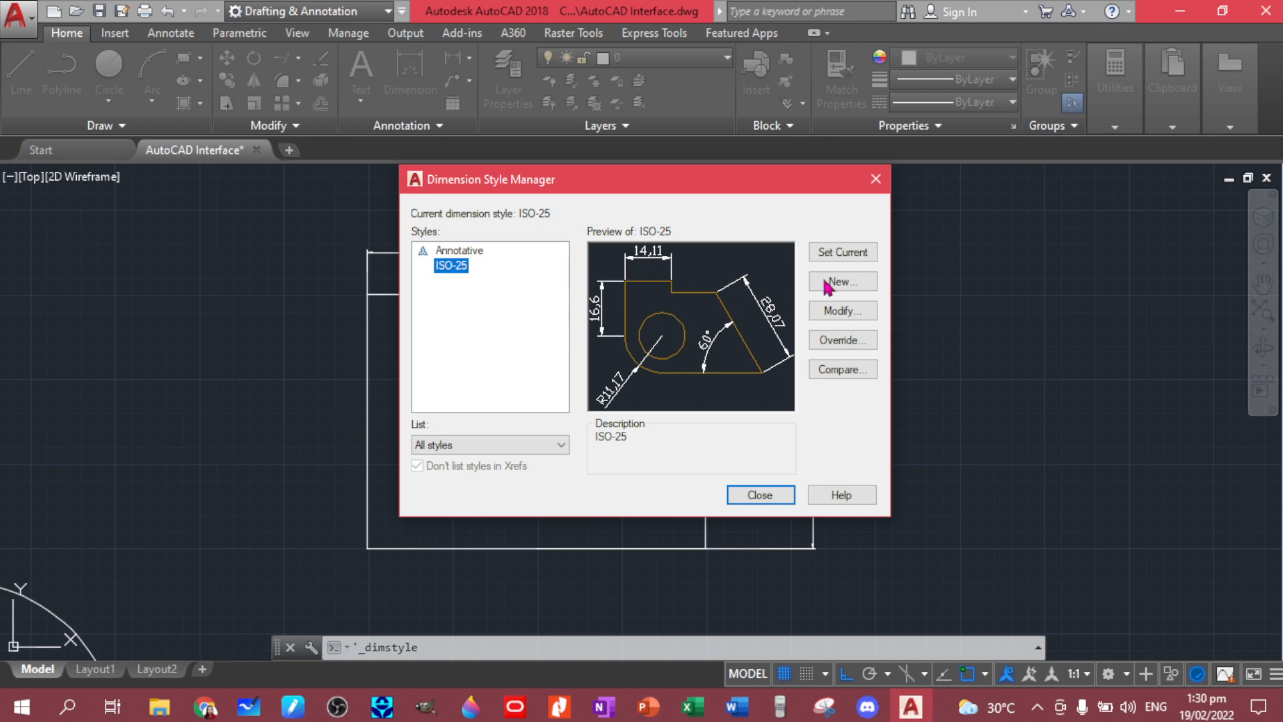
click(840, 318)
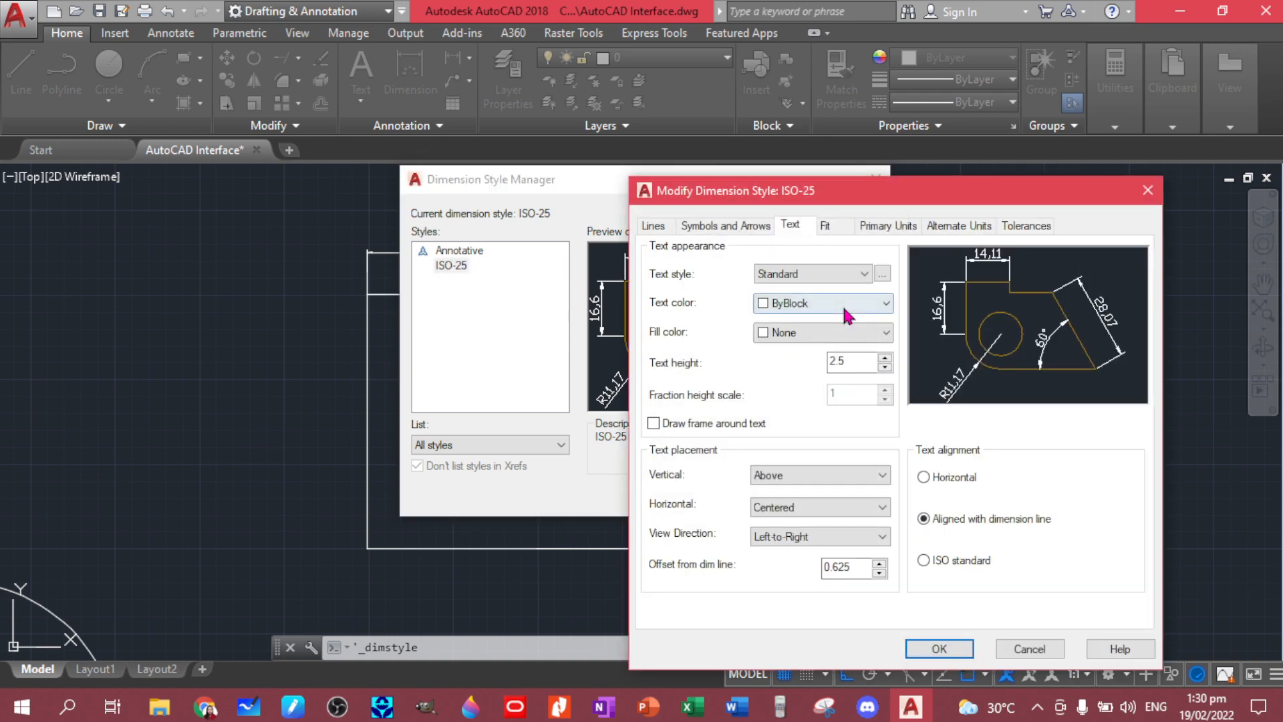
click(828, 226)
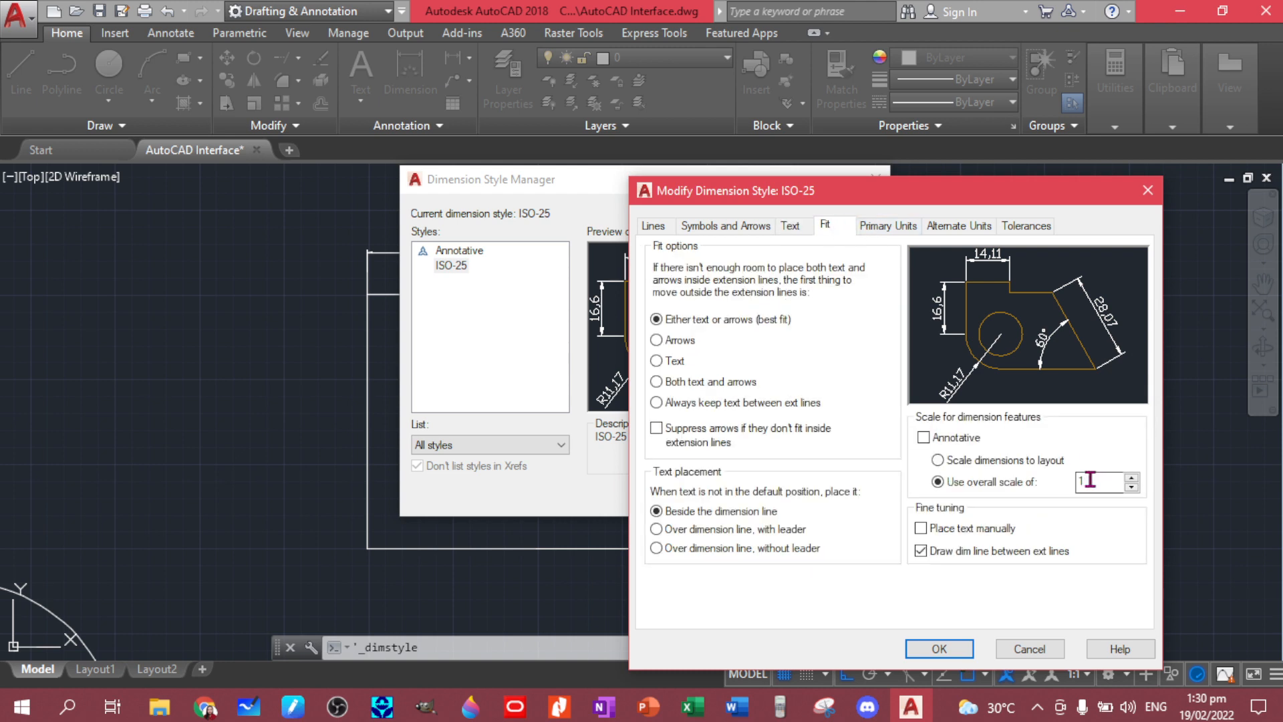
key(BackSpace)
click(948, 647)
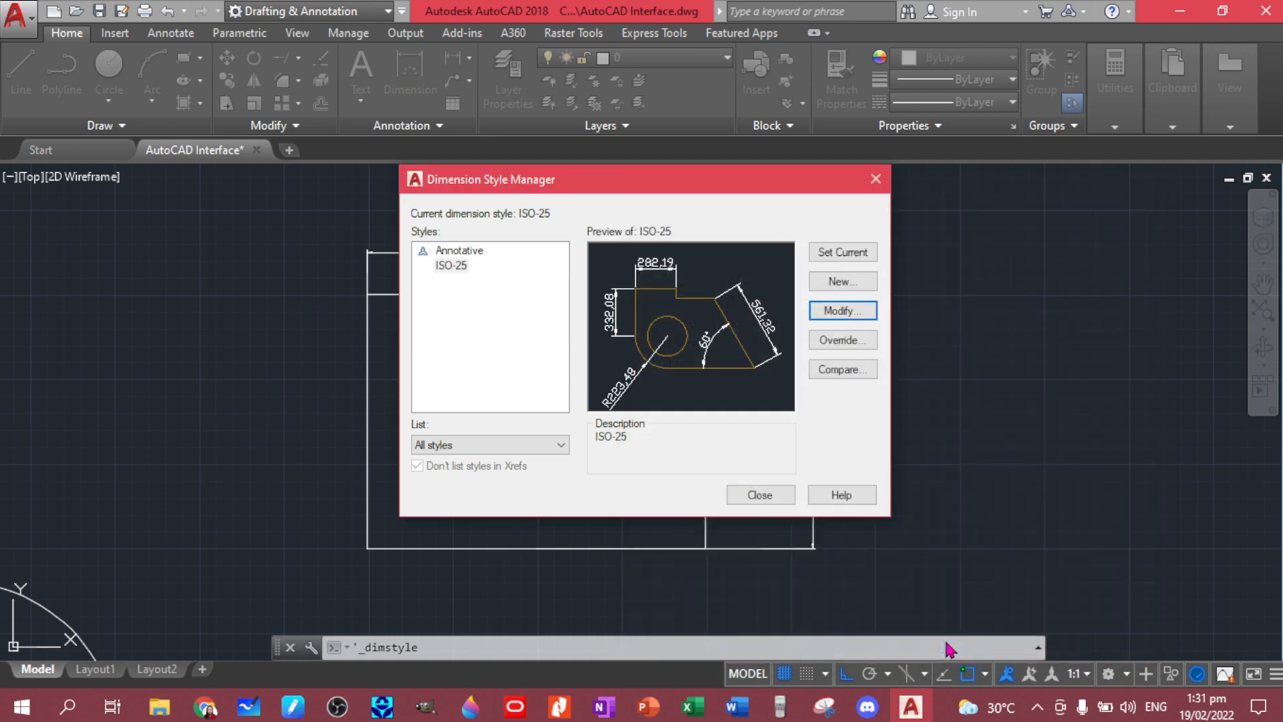
click(834, 261)
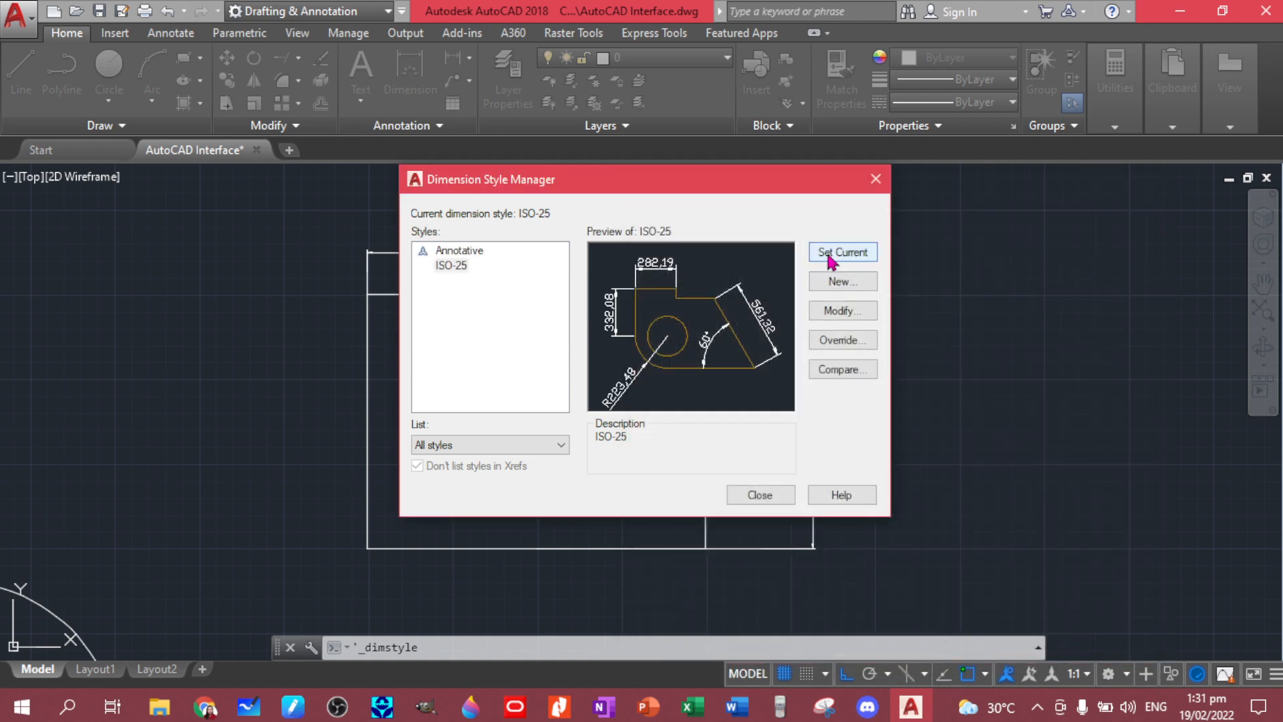
click(757, 496)
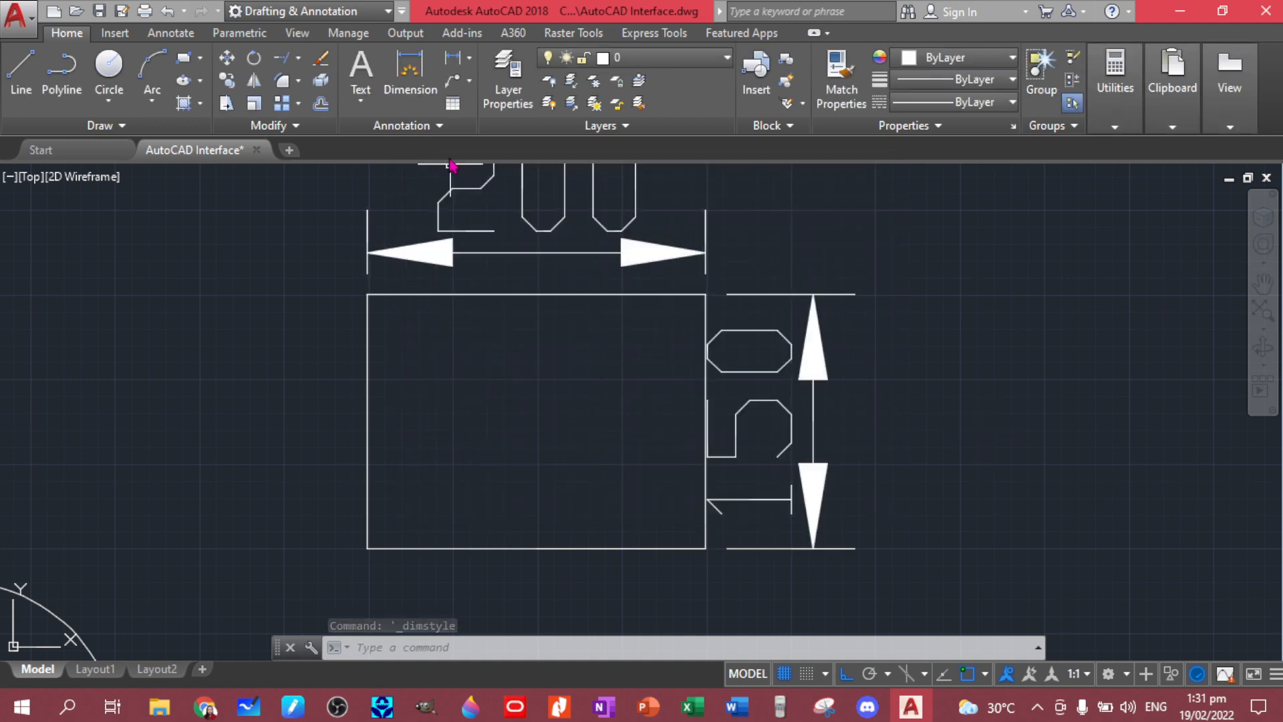
Set the ISO-25 dimension style's overall scale to 10 and make the style current.
click(431, 126)
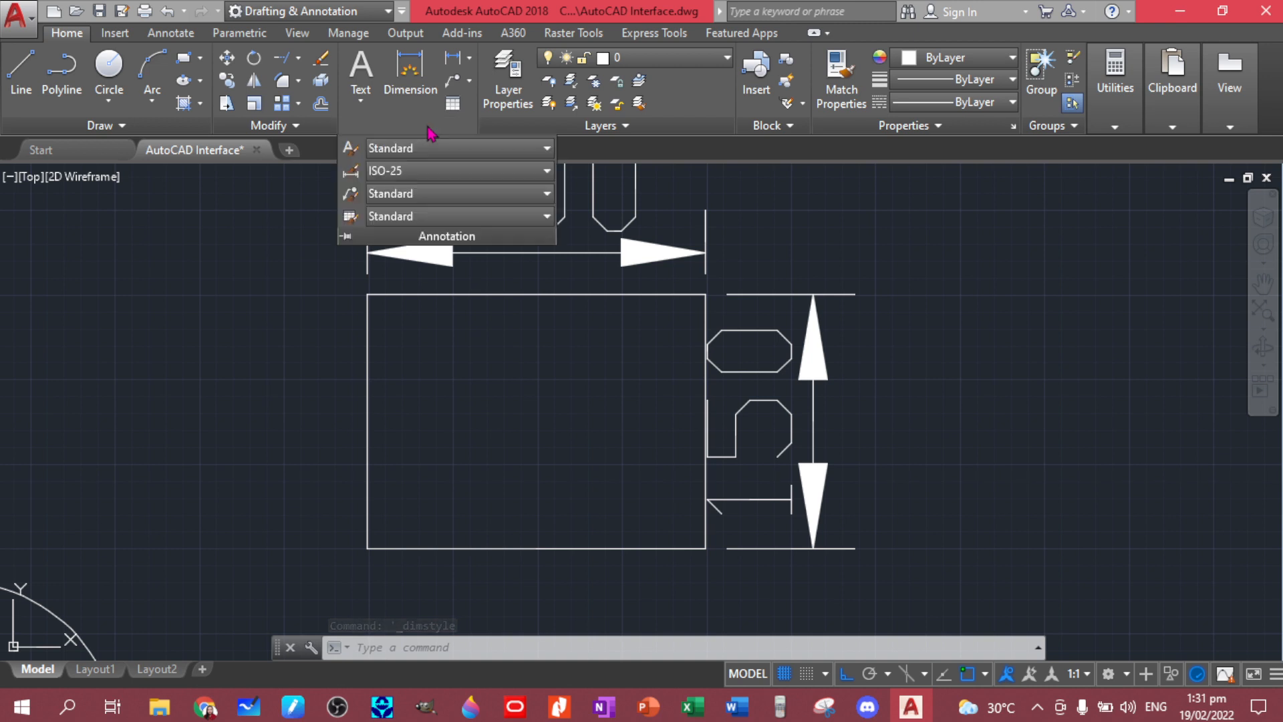
click(352, 171)
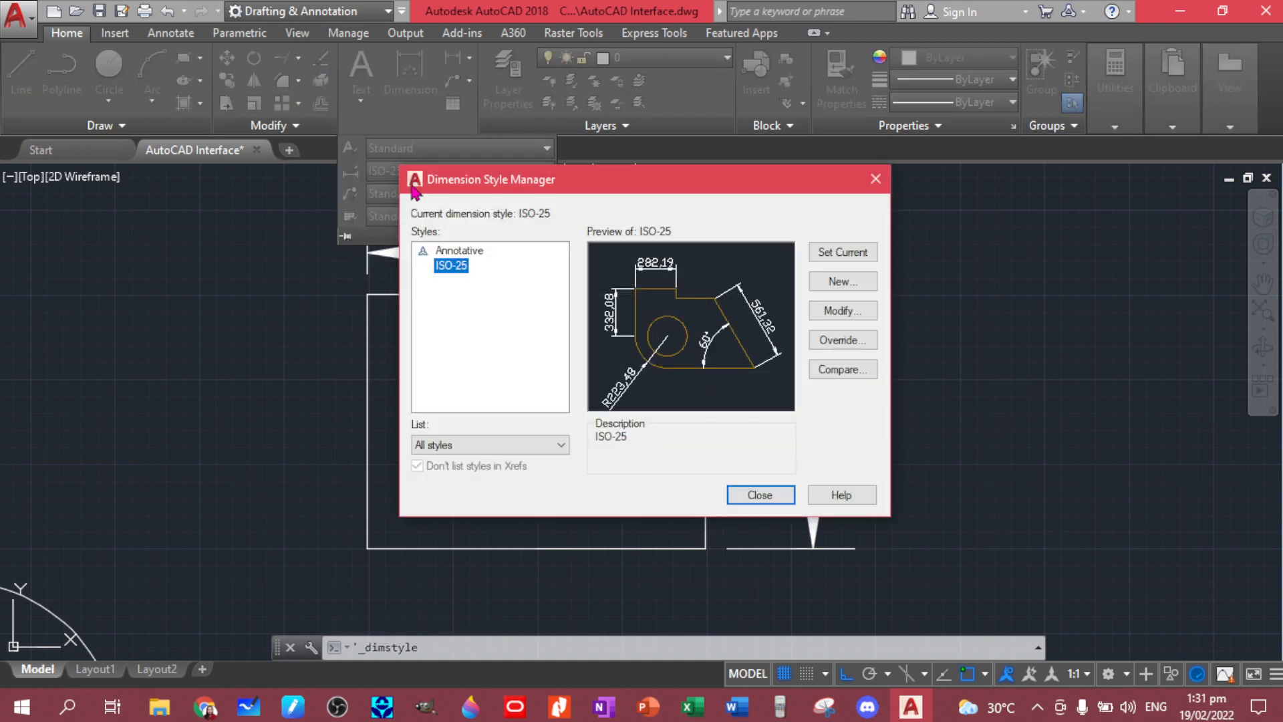
click(847, 312)
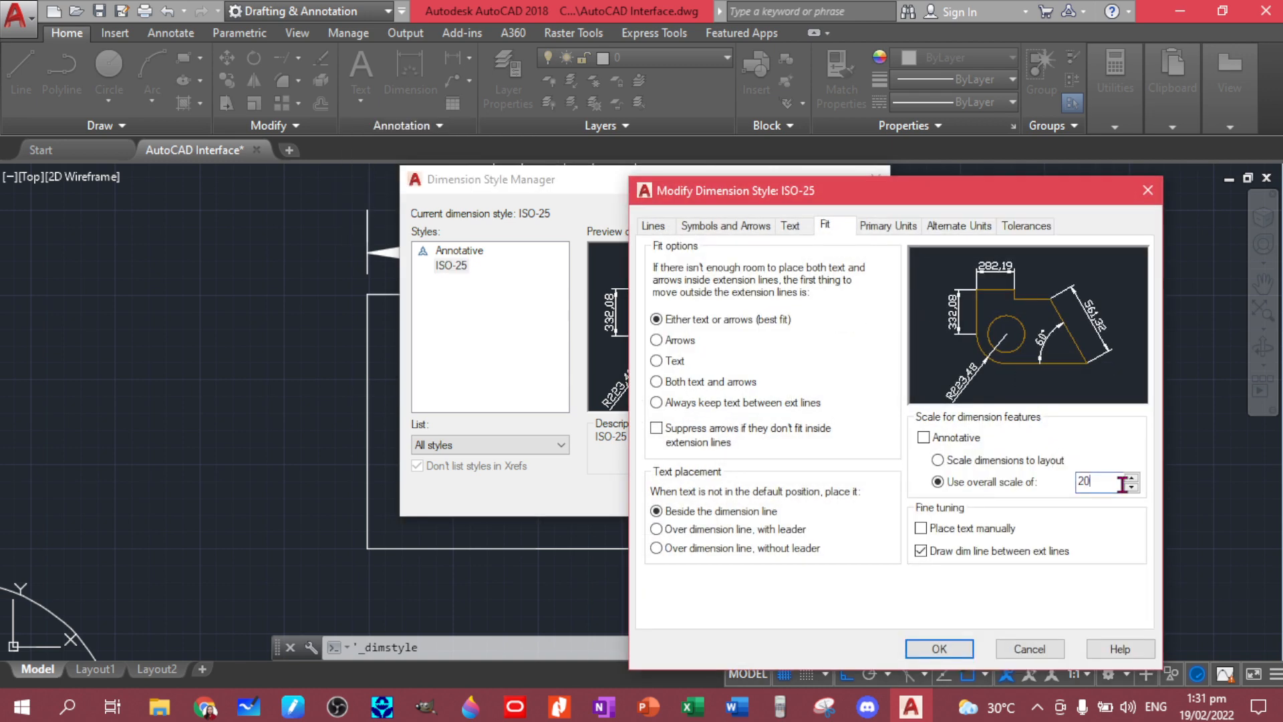
key(BackSpace)
text(10)
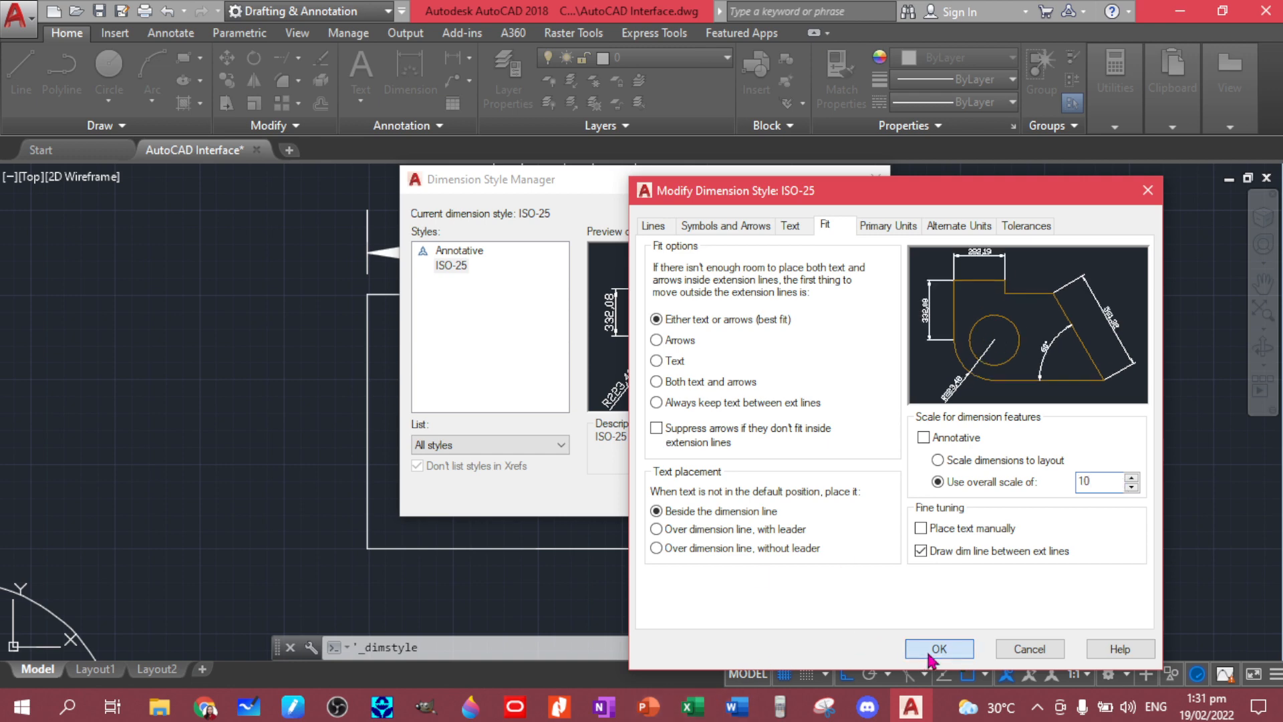
click(939, 648)
click(849, 252)
click(759, 496)
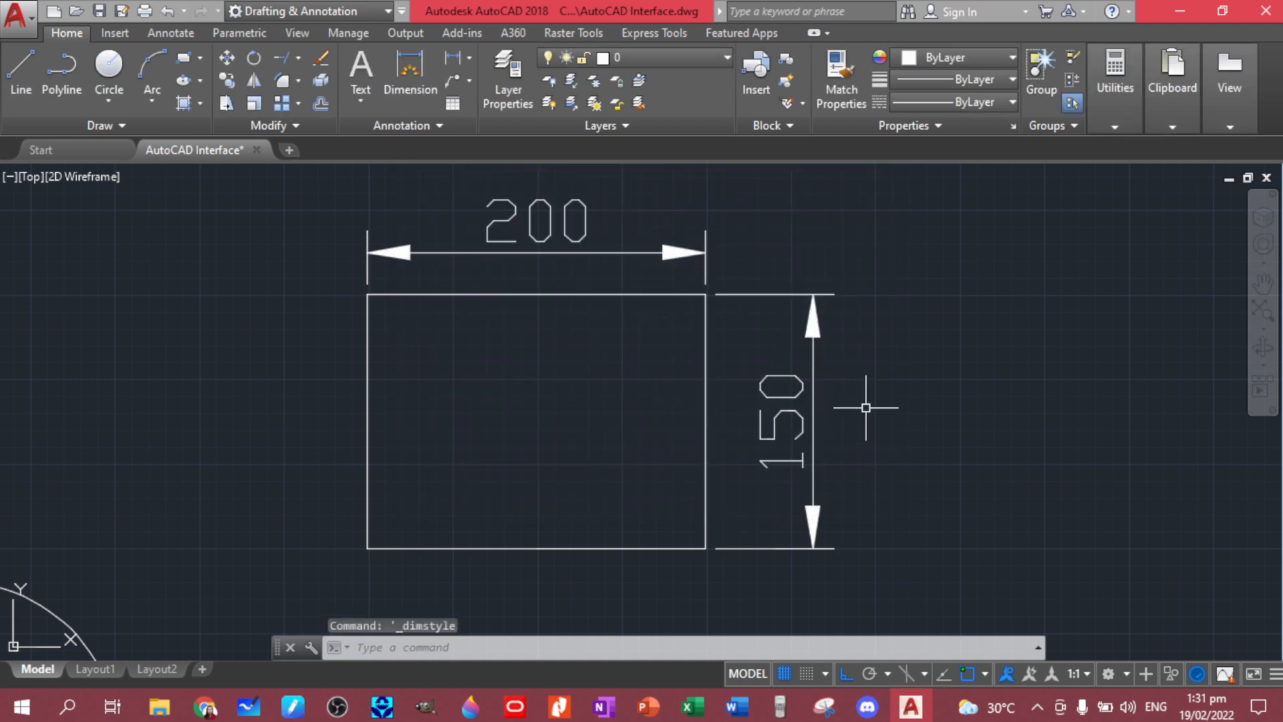
Open the ISO-25 dimension style for modification and set its overall scale to 5.
click(438, 126)
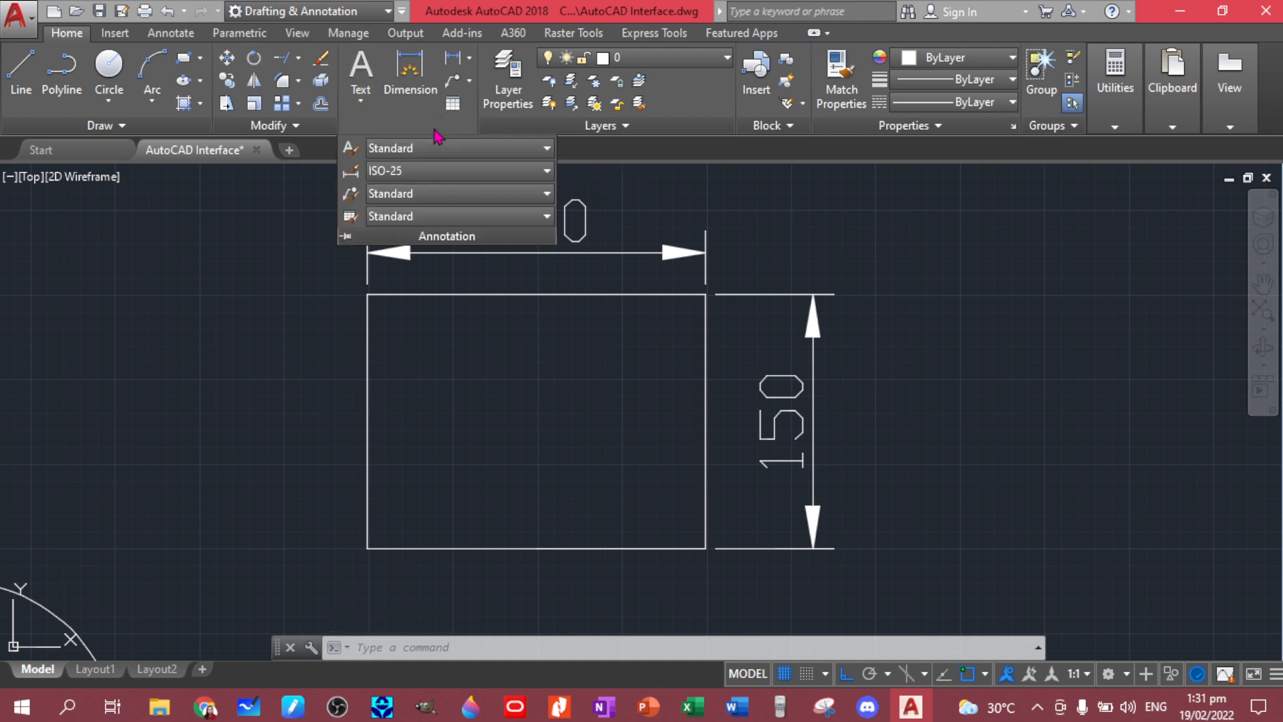
click(351, 172)
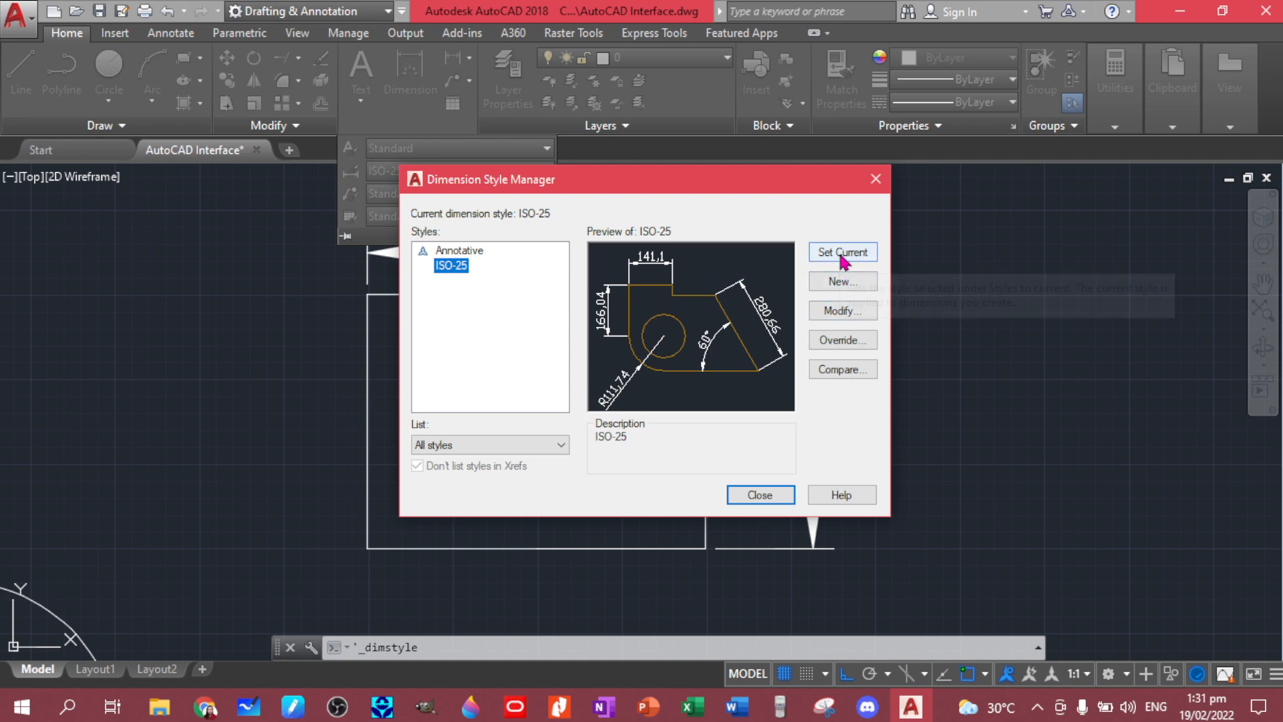
click(843, 311)
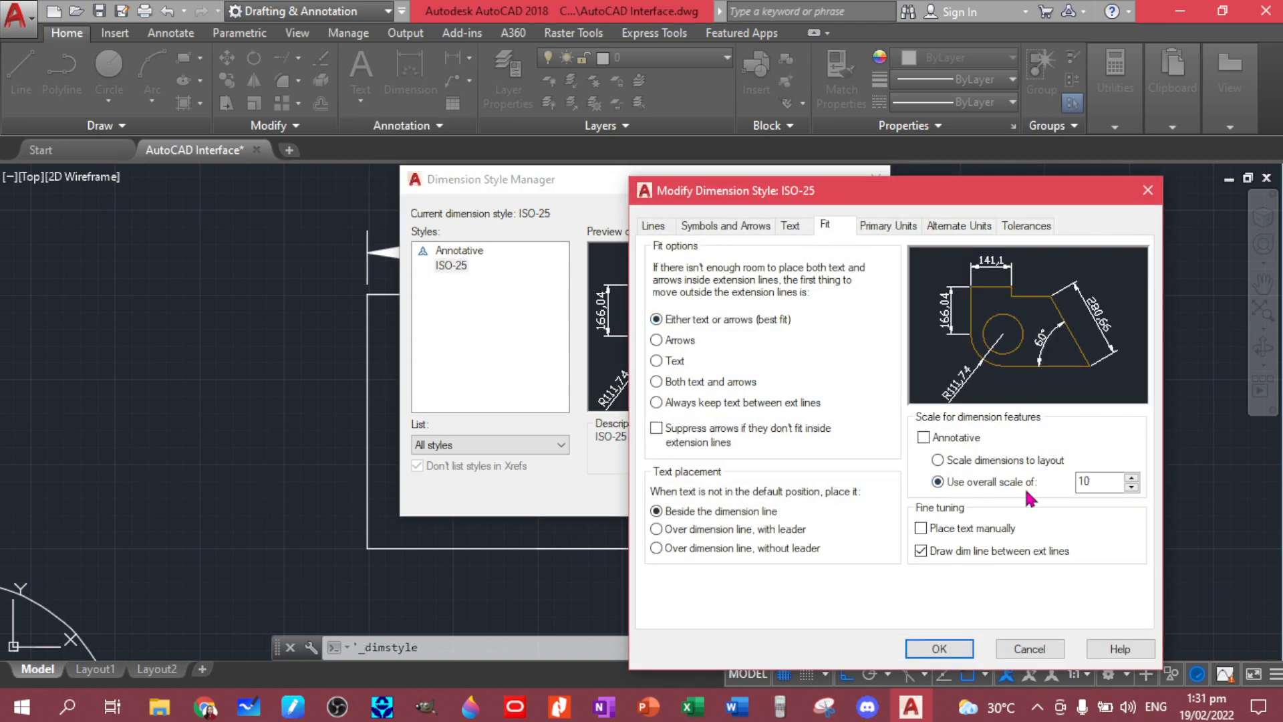
text(5)
Review the ISO-25 style's extension line colour choices and the arrowhead options for the first and second arrows.
click(653, 226)
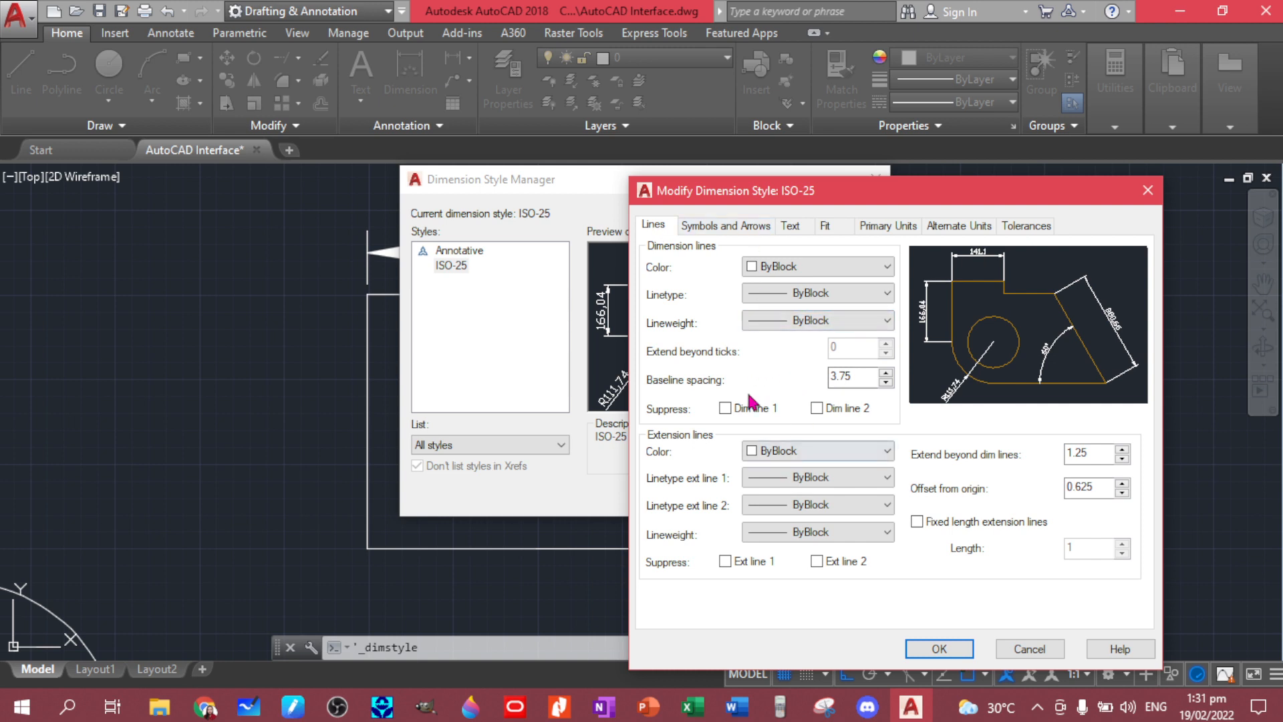
click(867, 450)
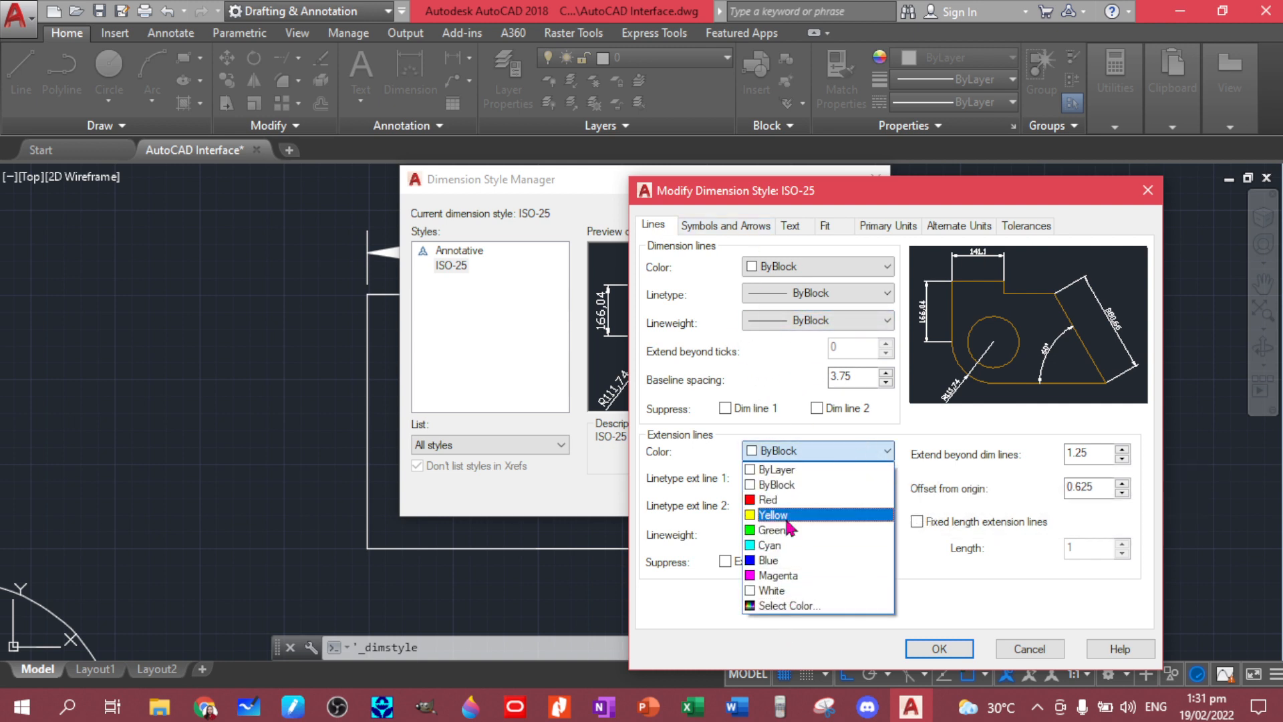
click(877, 453)
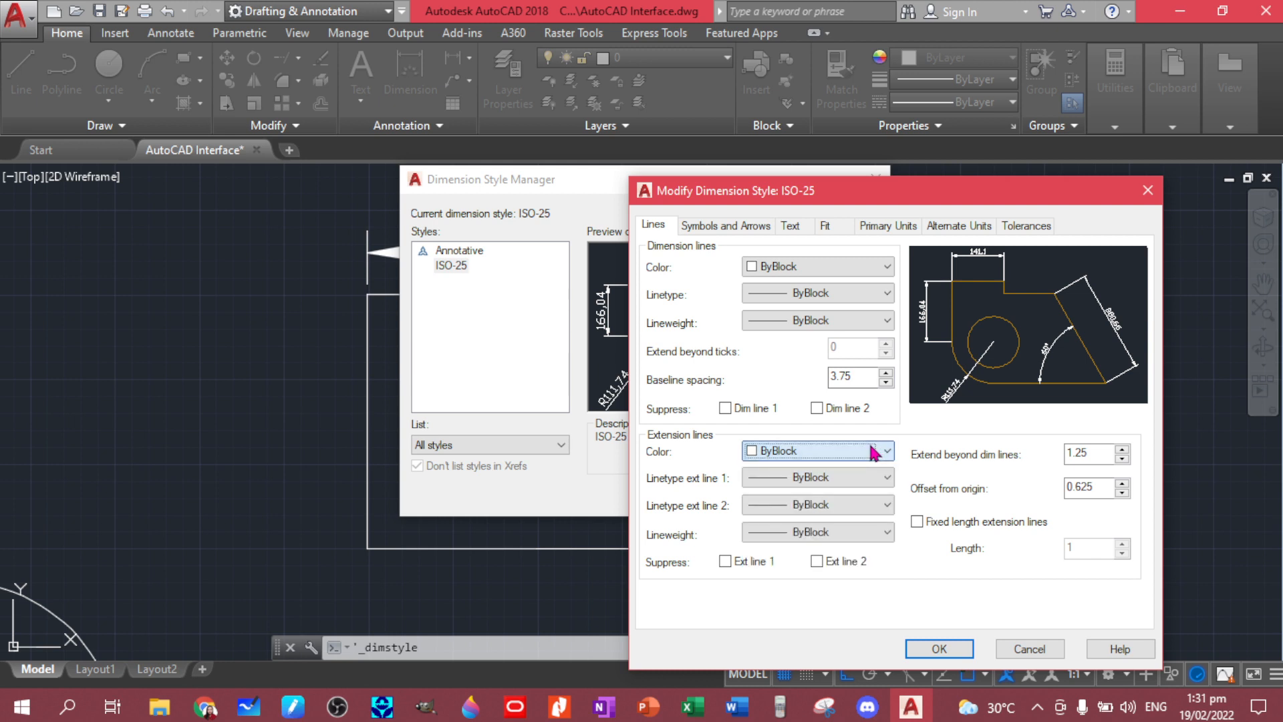
click(731, 227)
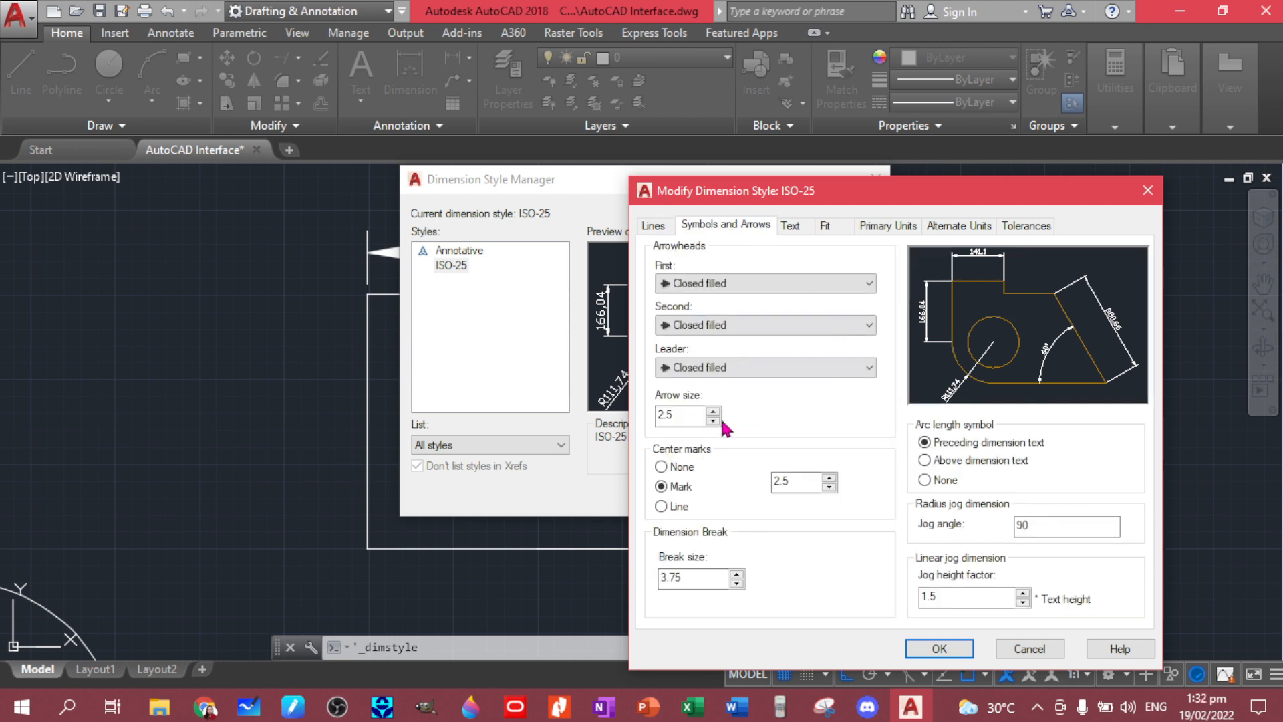
click(830, 326)
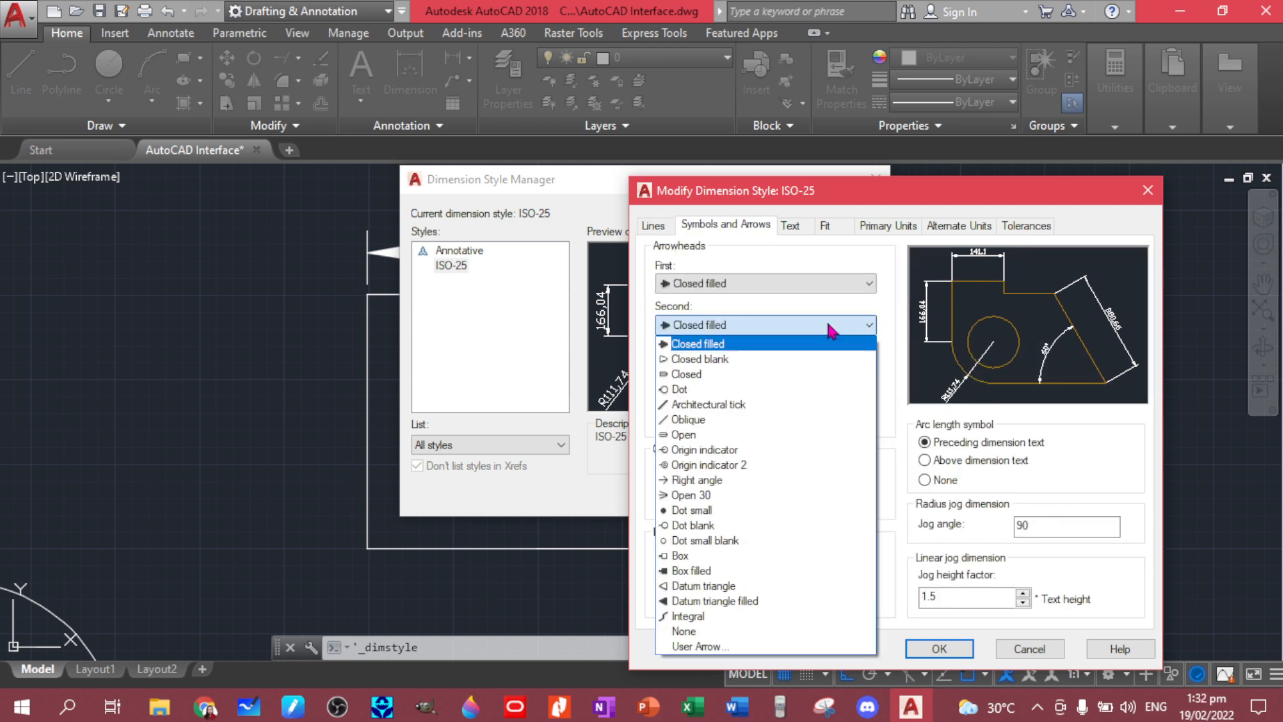
click(869, 326)
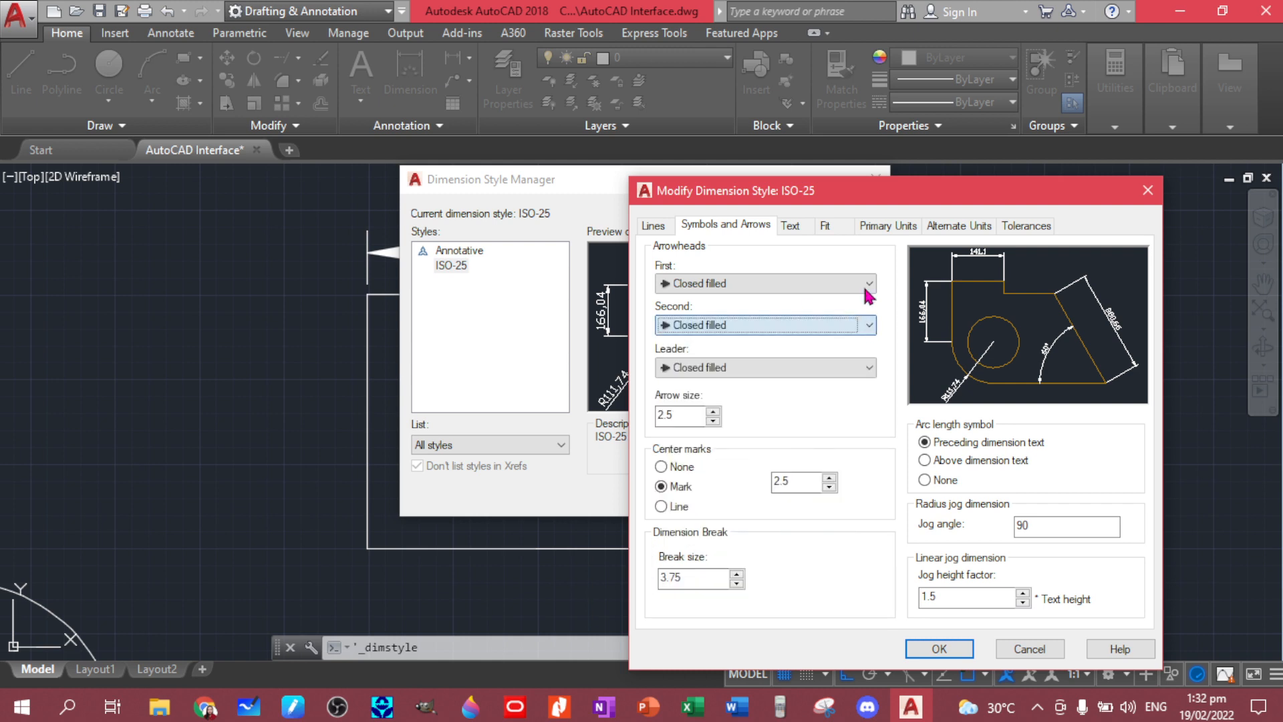
click(867, 285)
click(841, 289)
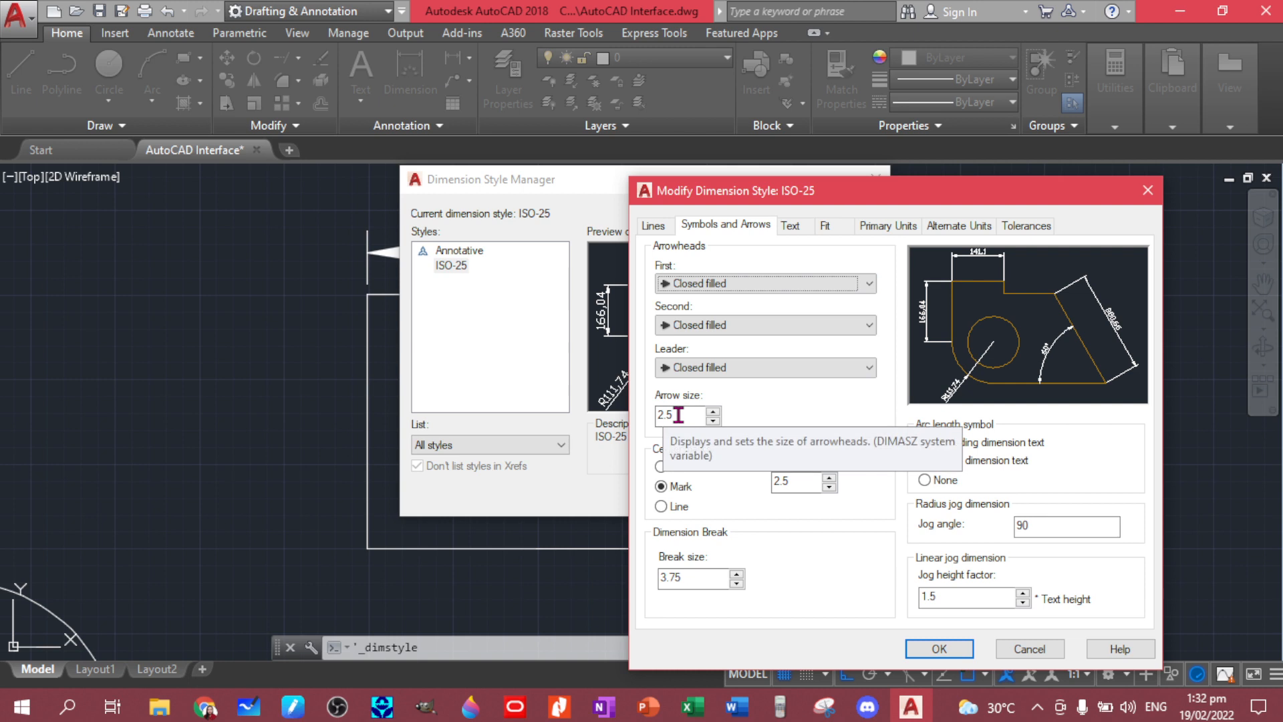
Try the Horizontal and ISO standard text alignments for the dimension style and return to Aligned with dimension line.
click(791, 231)
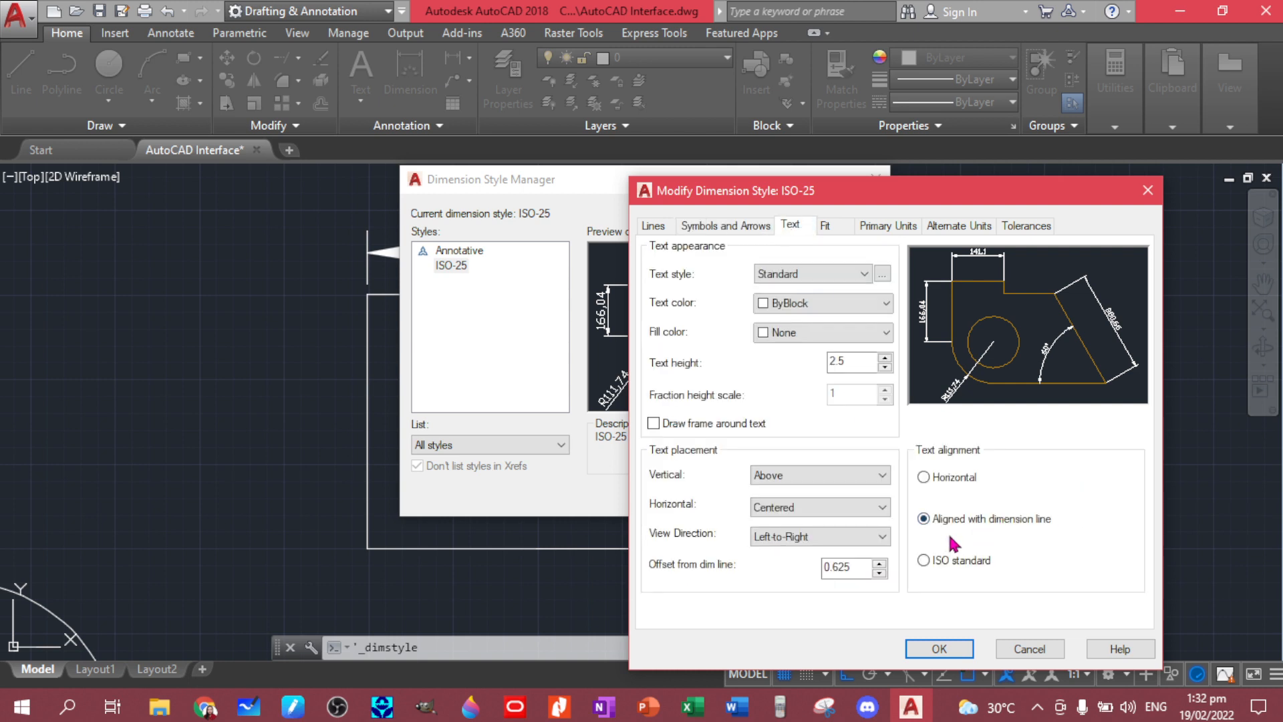
click(925, 477)
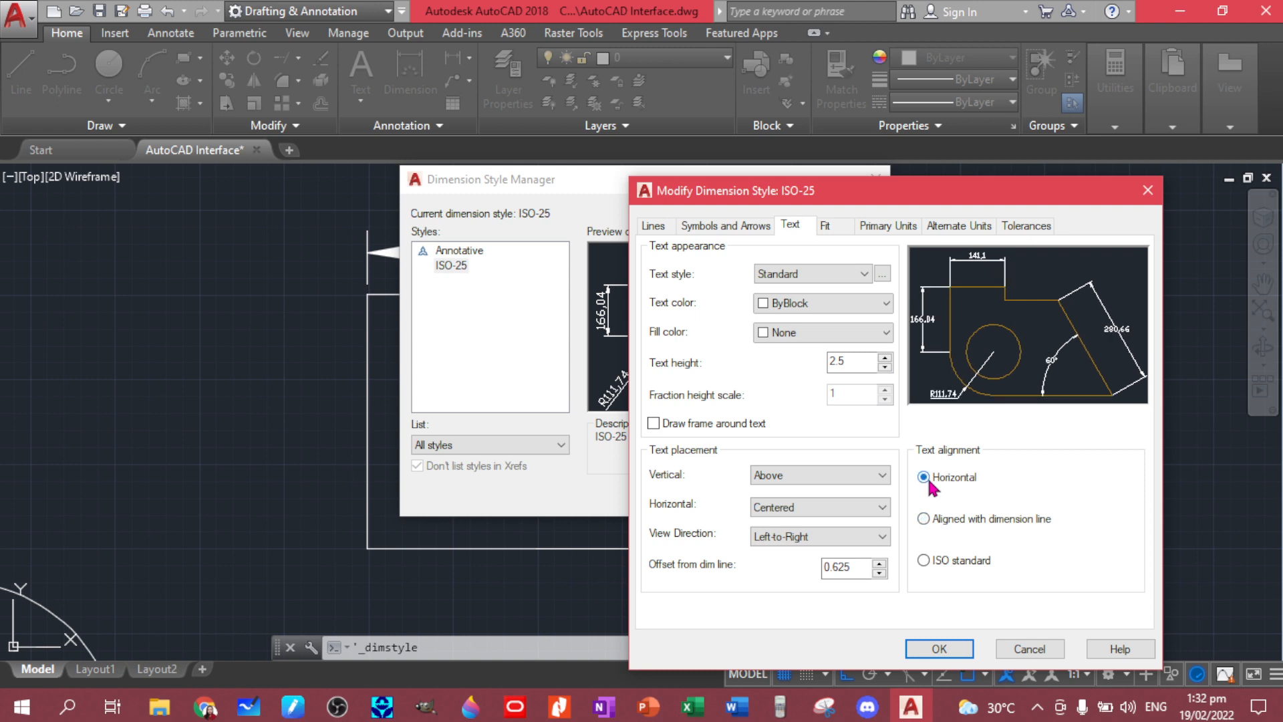
click(925, 561)
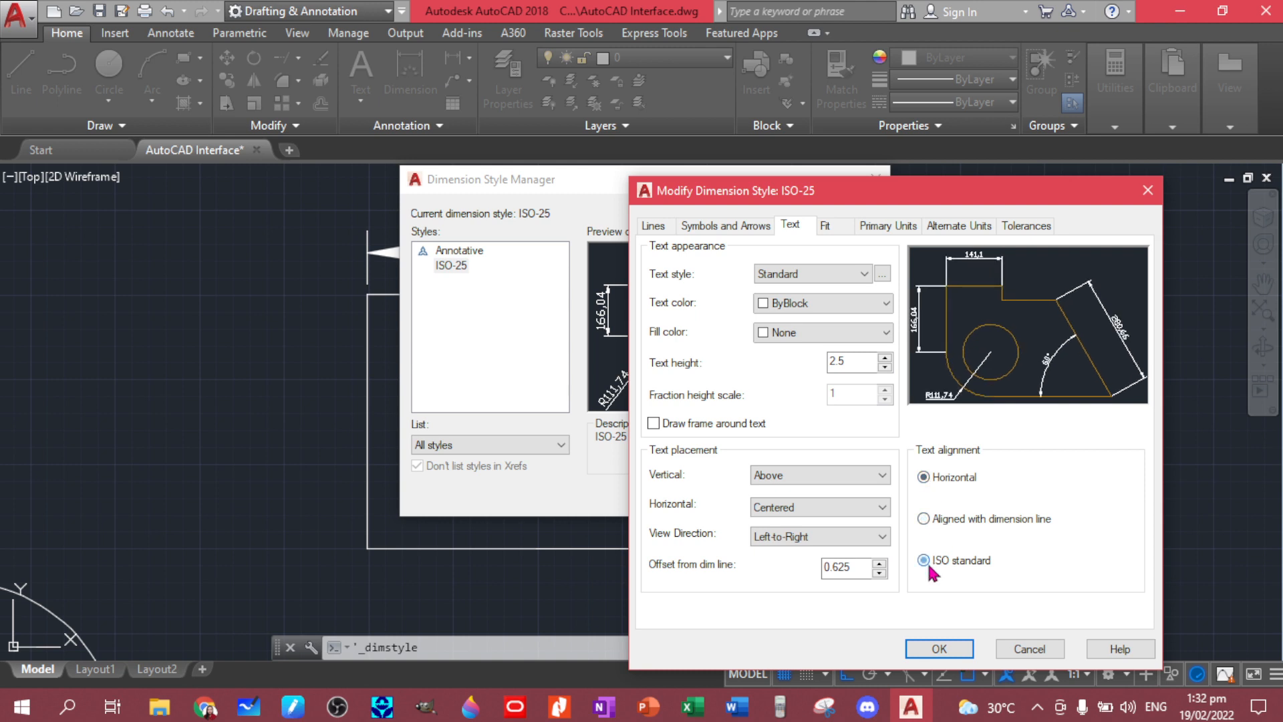
click(925, 519)
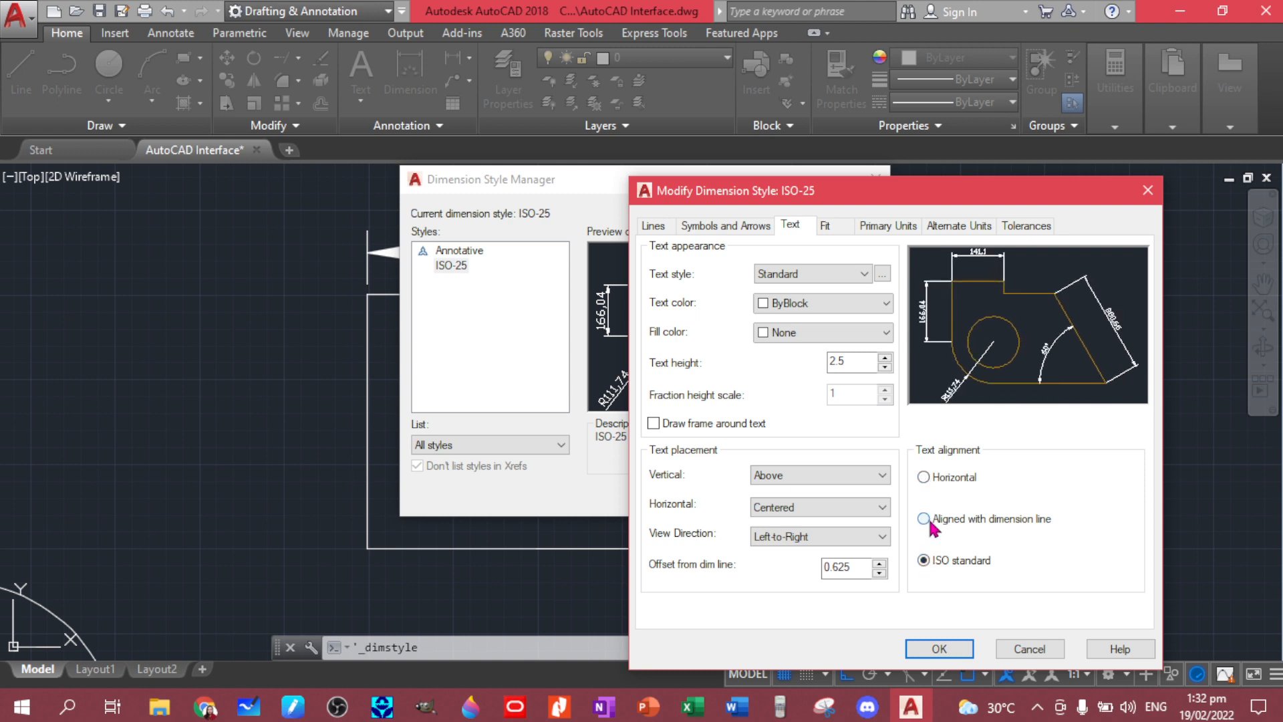
Try Centered and Below as vertical text placement, restoring Above and keeping the Standard text style.
click(848, 474)
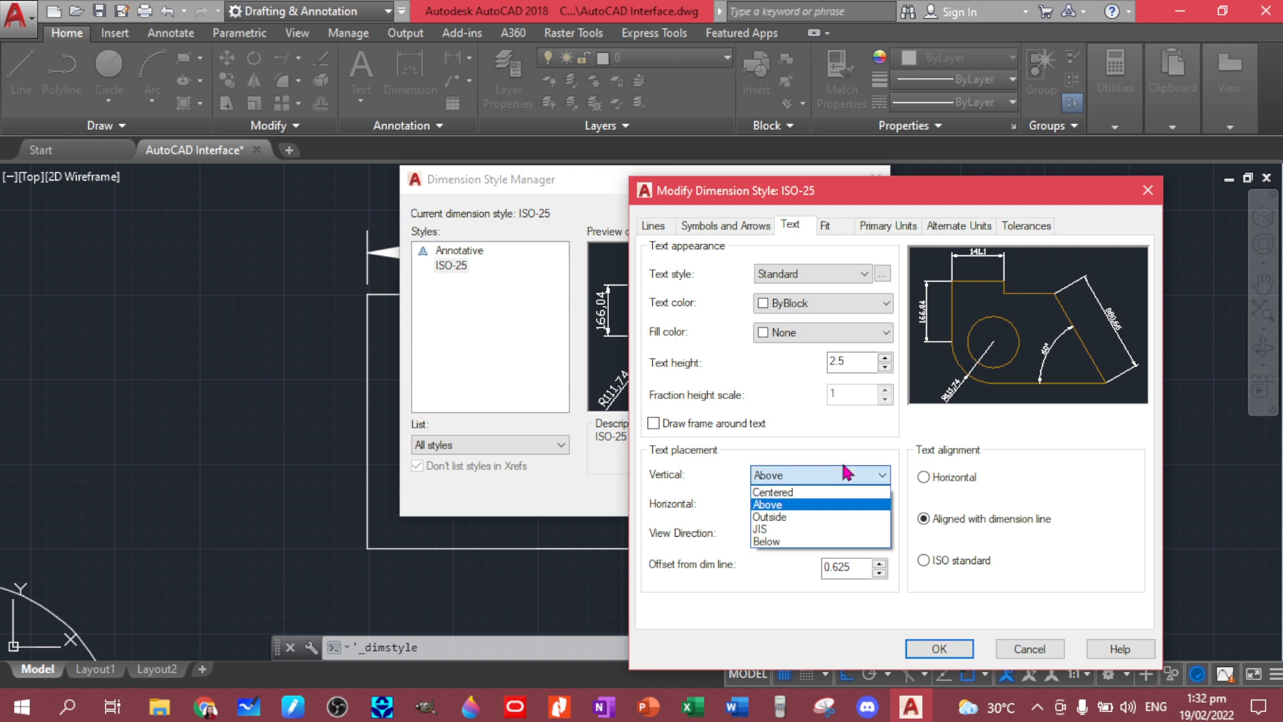
click(798, 493)
click(811, 476)
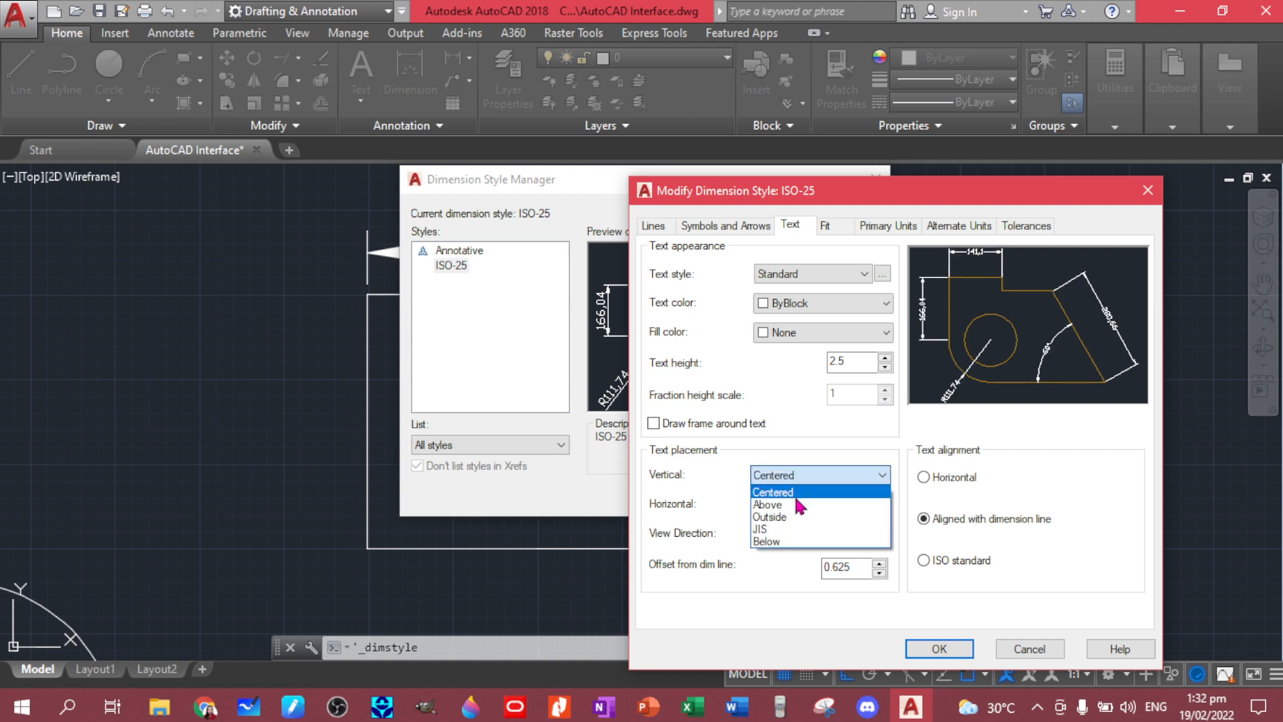
click(802, 506)
click(815, 478)
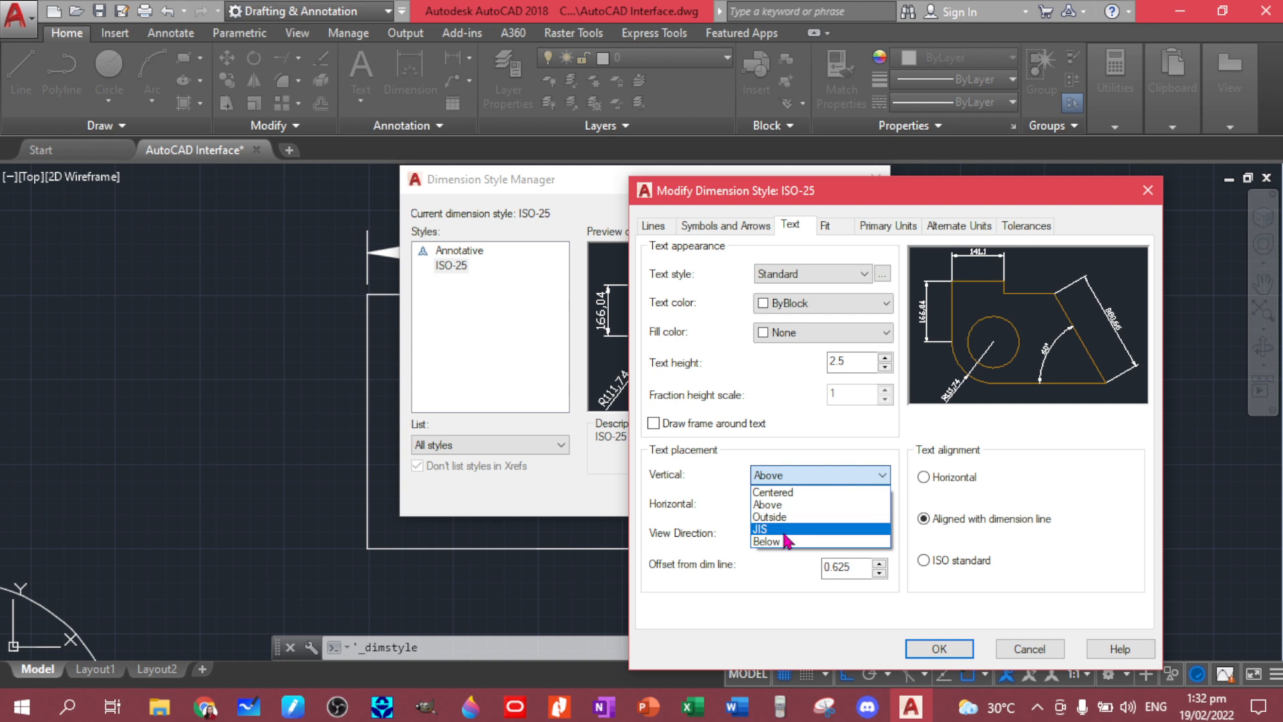
click(802, 542)
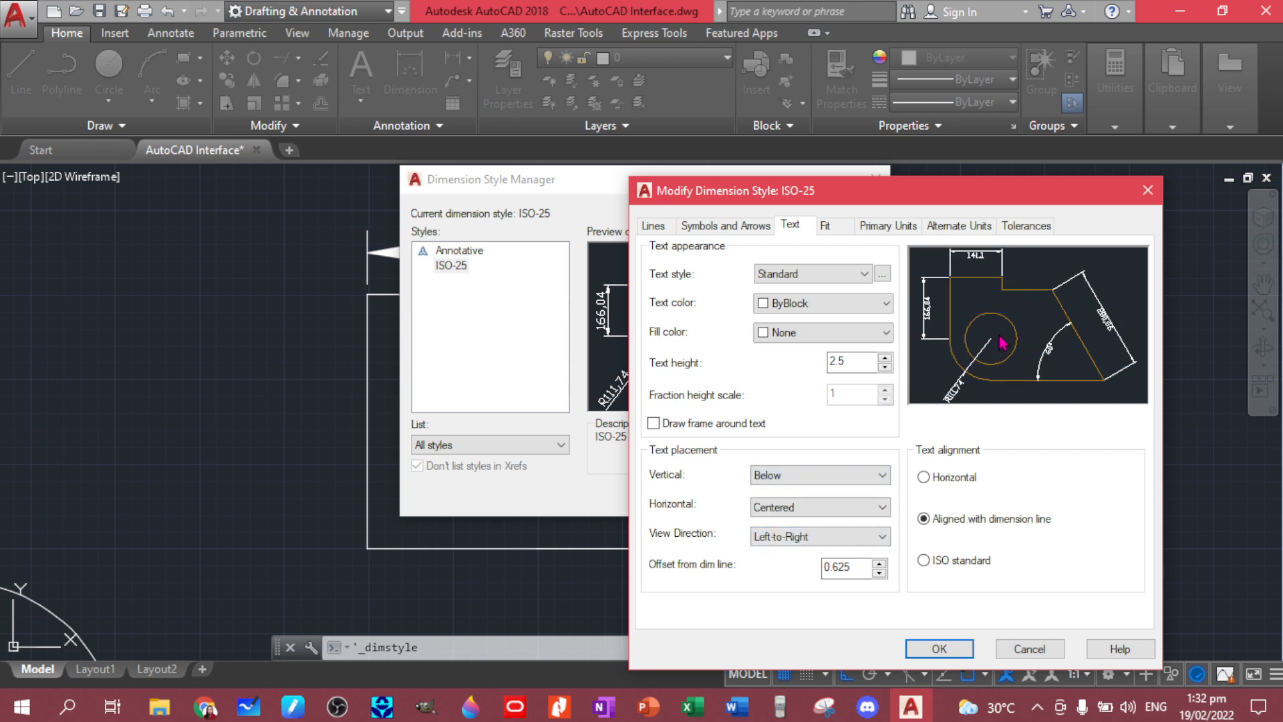
click(828, 471)
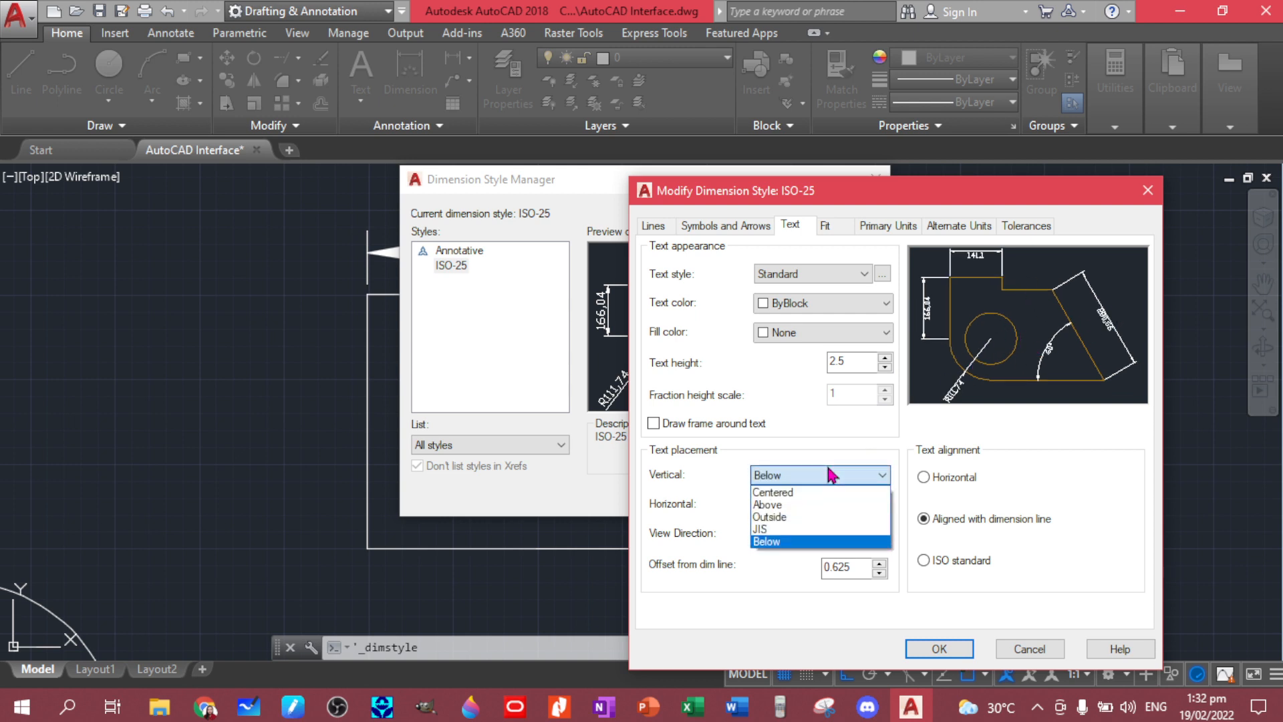
click(807, 504)
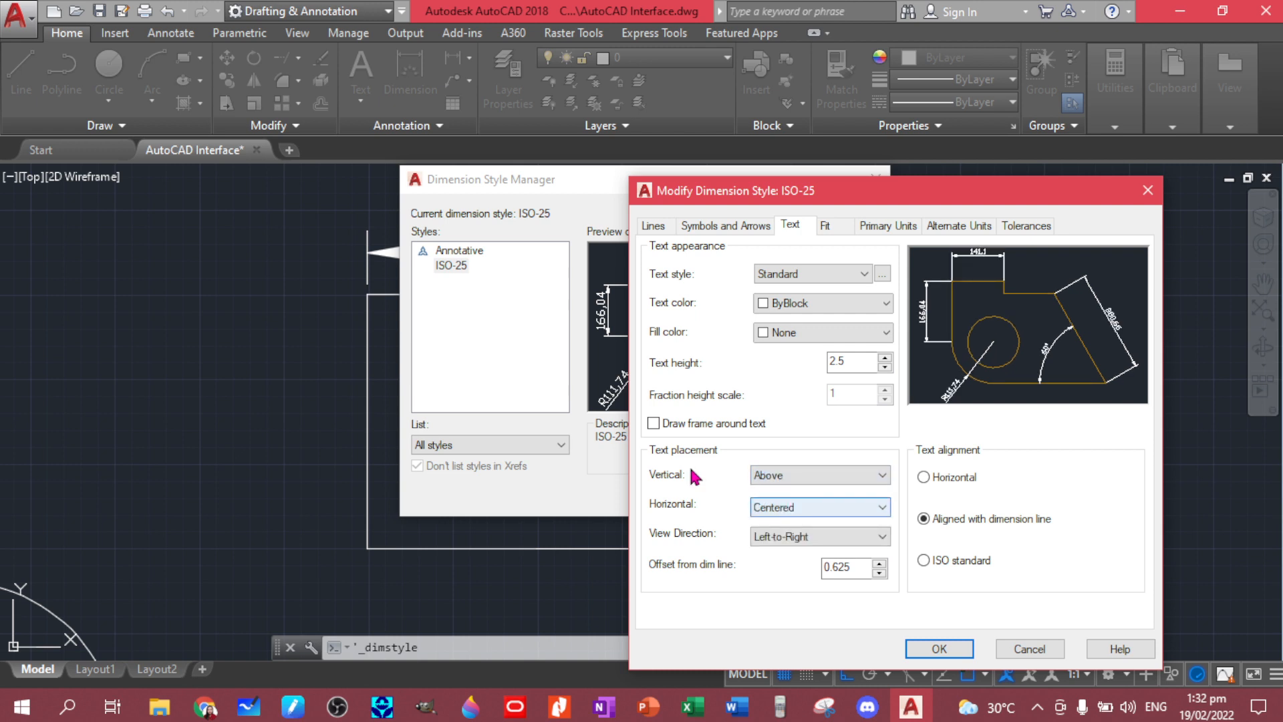
click(863, 274)
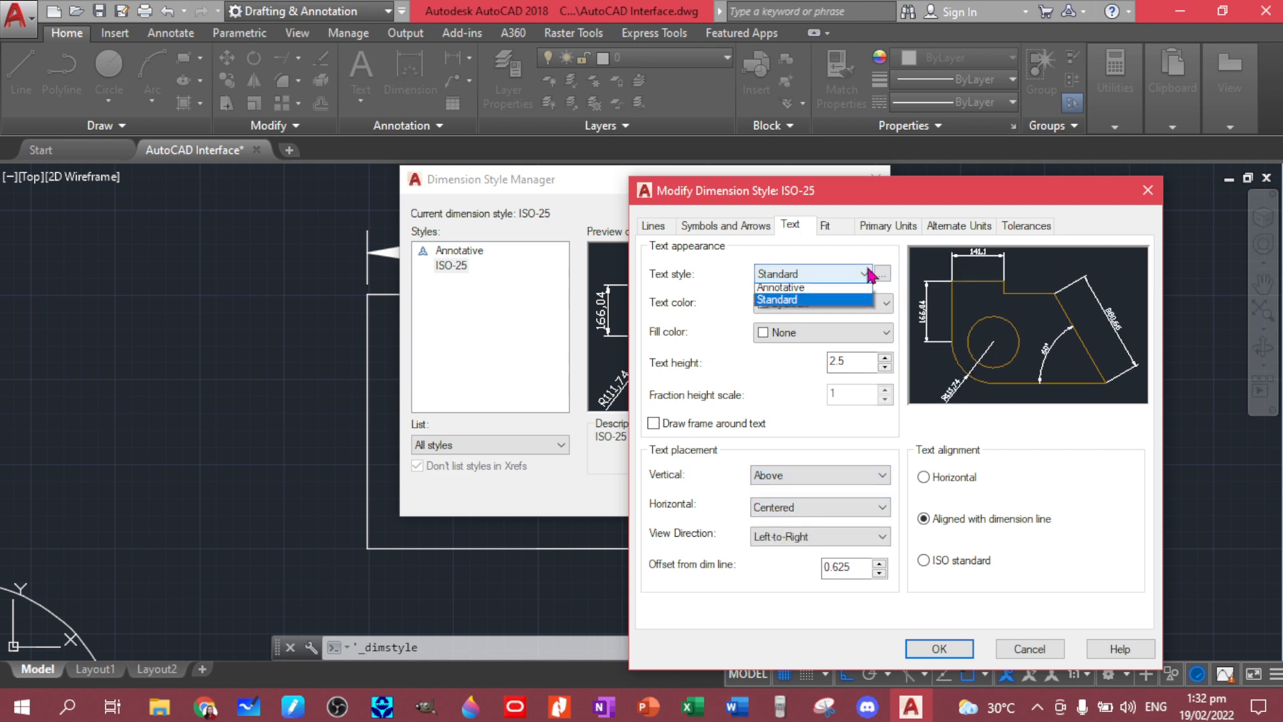
click(800, 302)
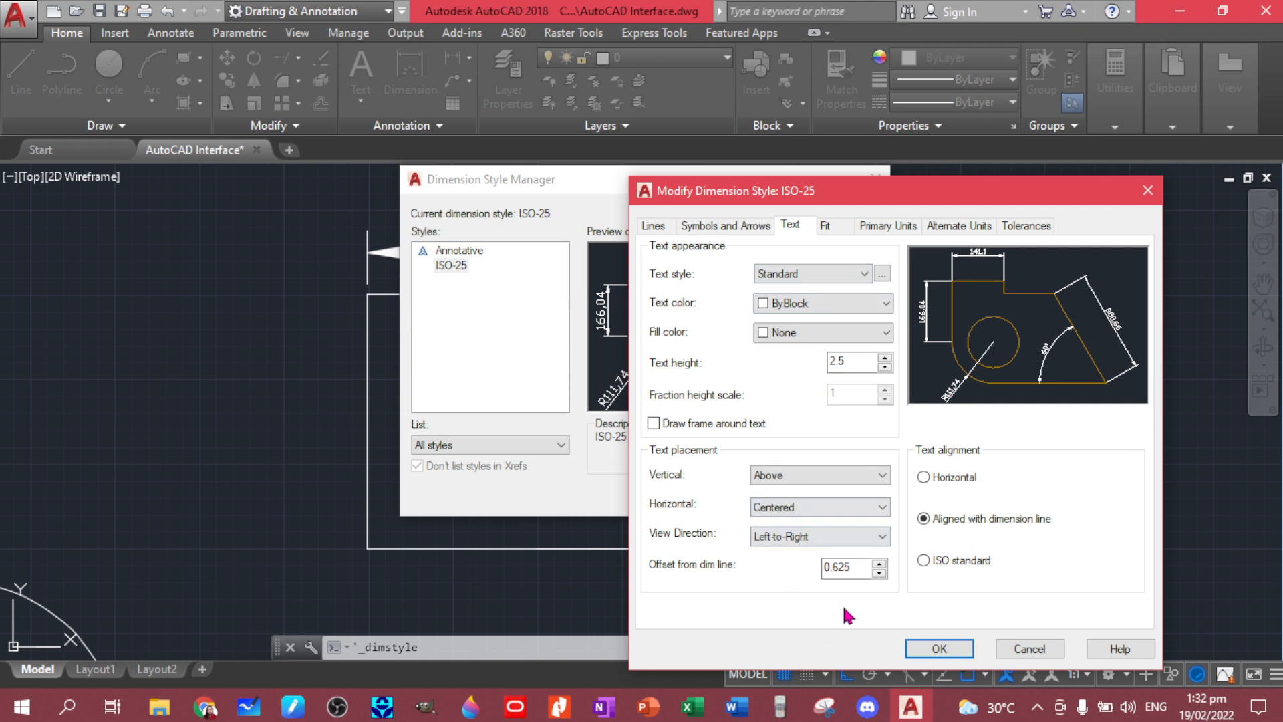
Configure the style's primary linear units as Decimal with 0.00 precision and a period as decimal separator.
click(880, 227)
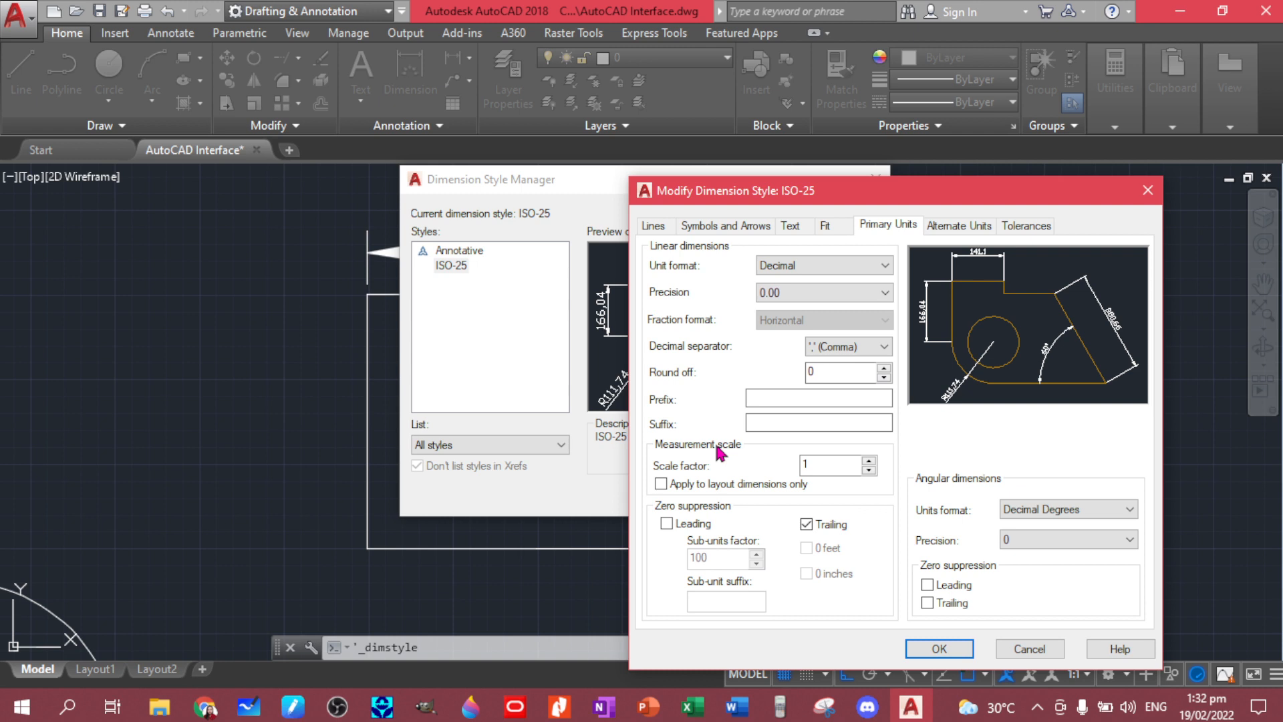
click(839, 269)
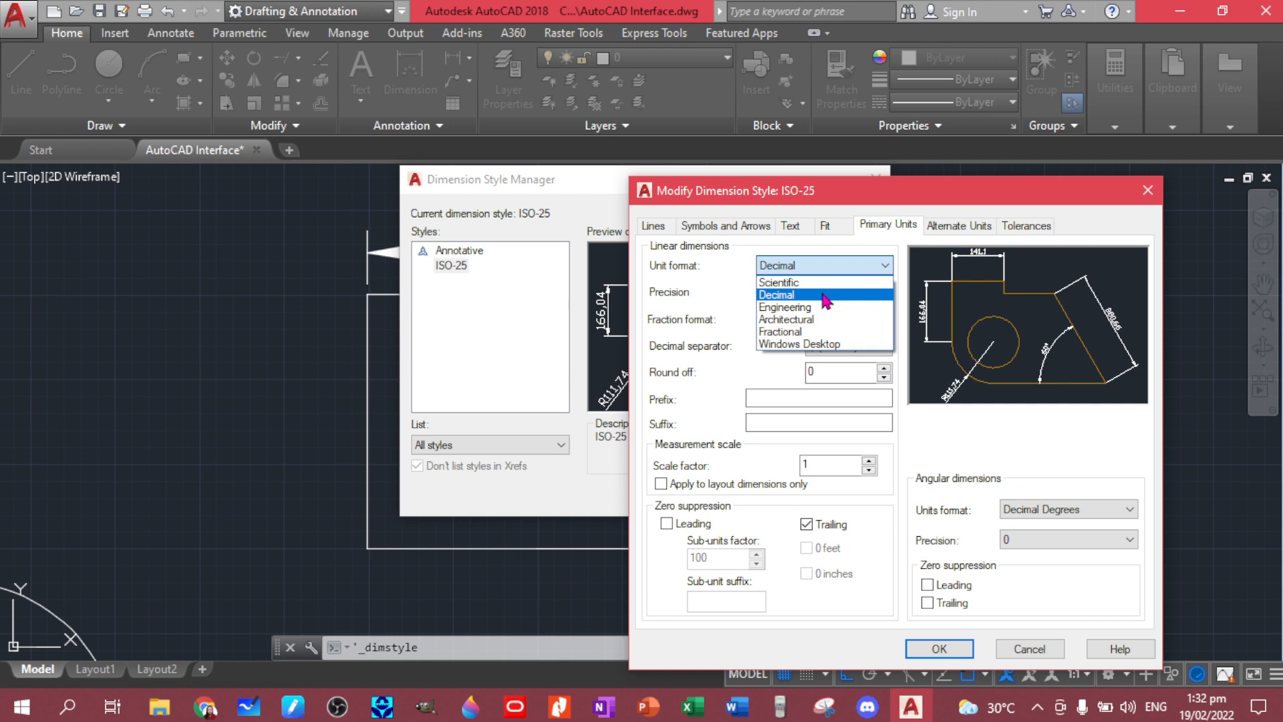
click(826, 298)
click(844, 295)
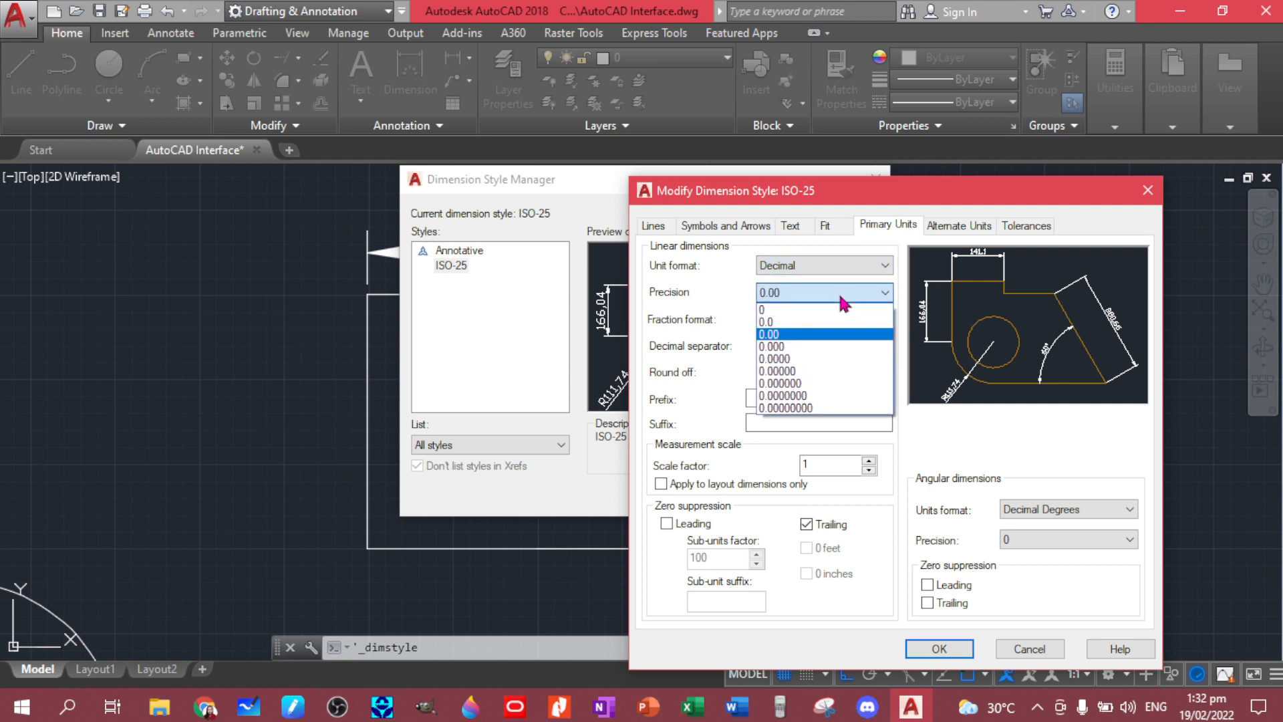
click(834, 334)
click(874, 348)
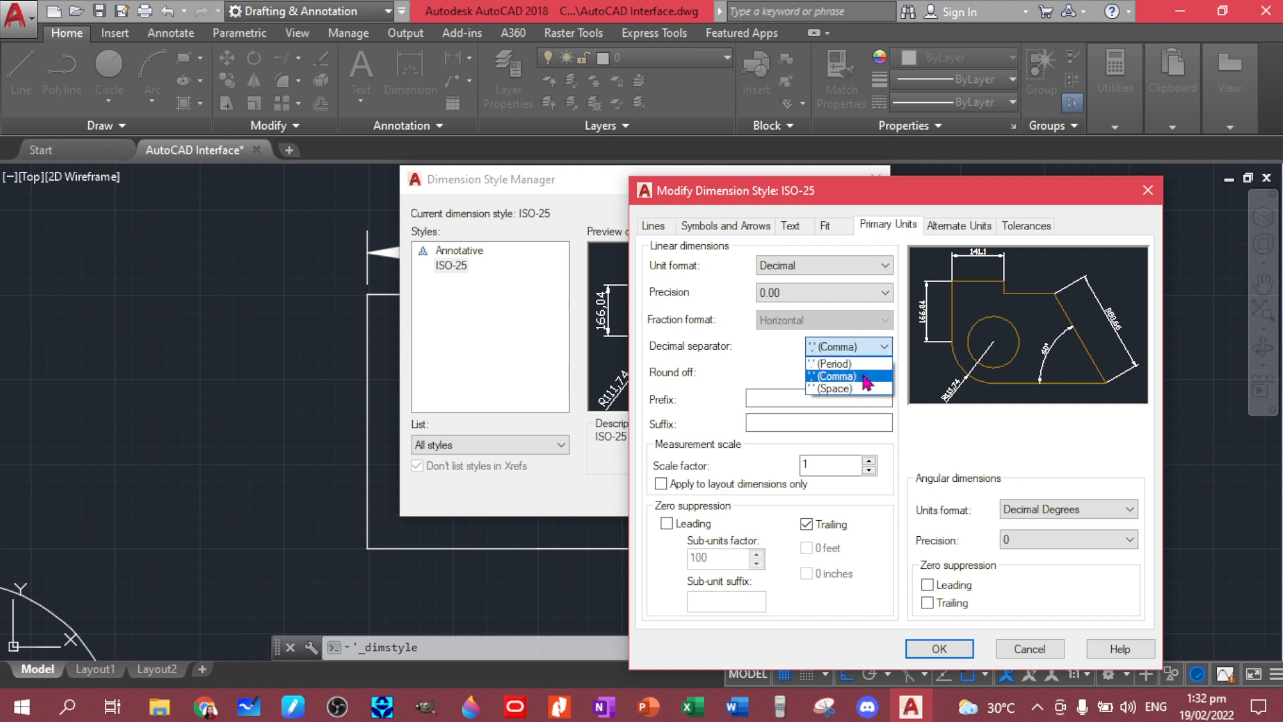
click(862, 367)
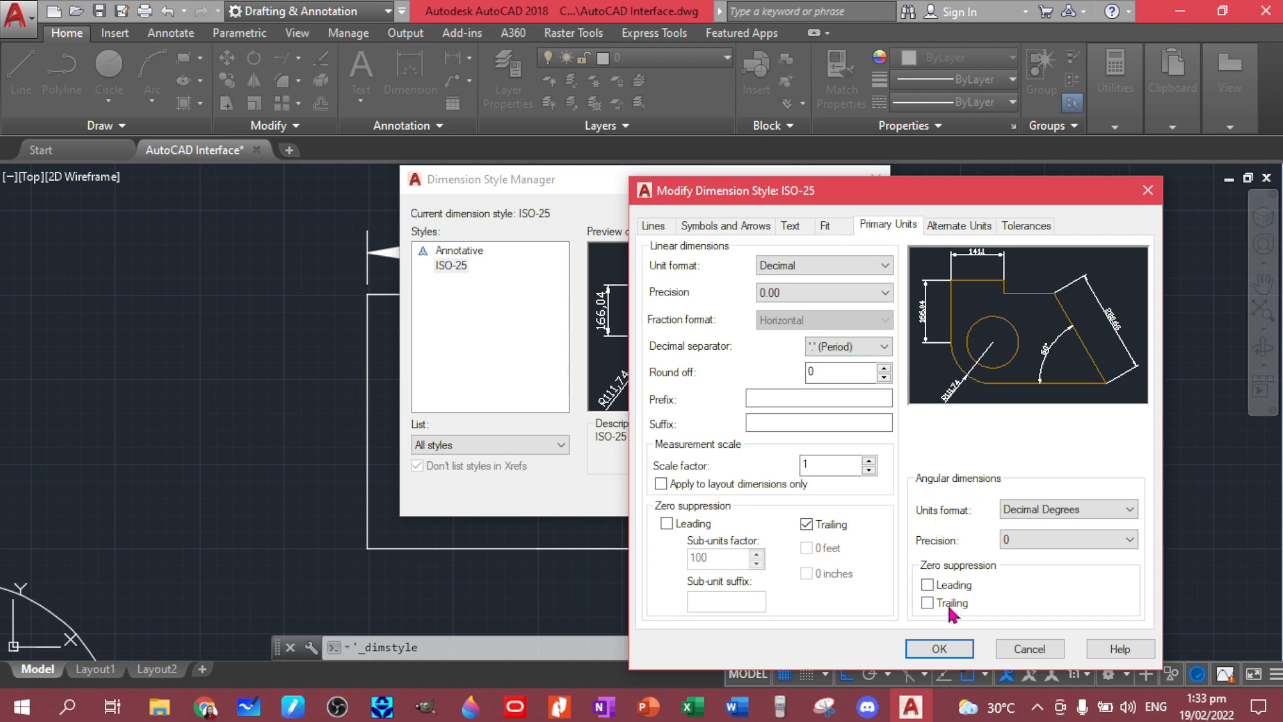
Apply the modifications to ISO-25, set it as the current dimension style and close the style manager.
click(938, 649)
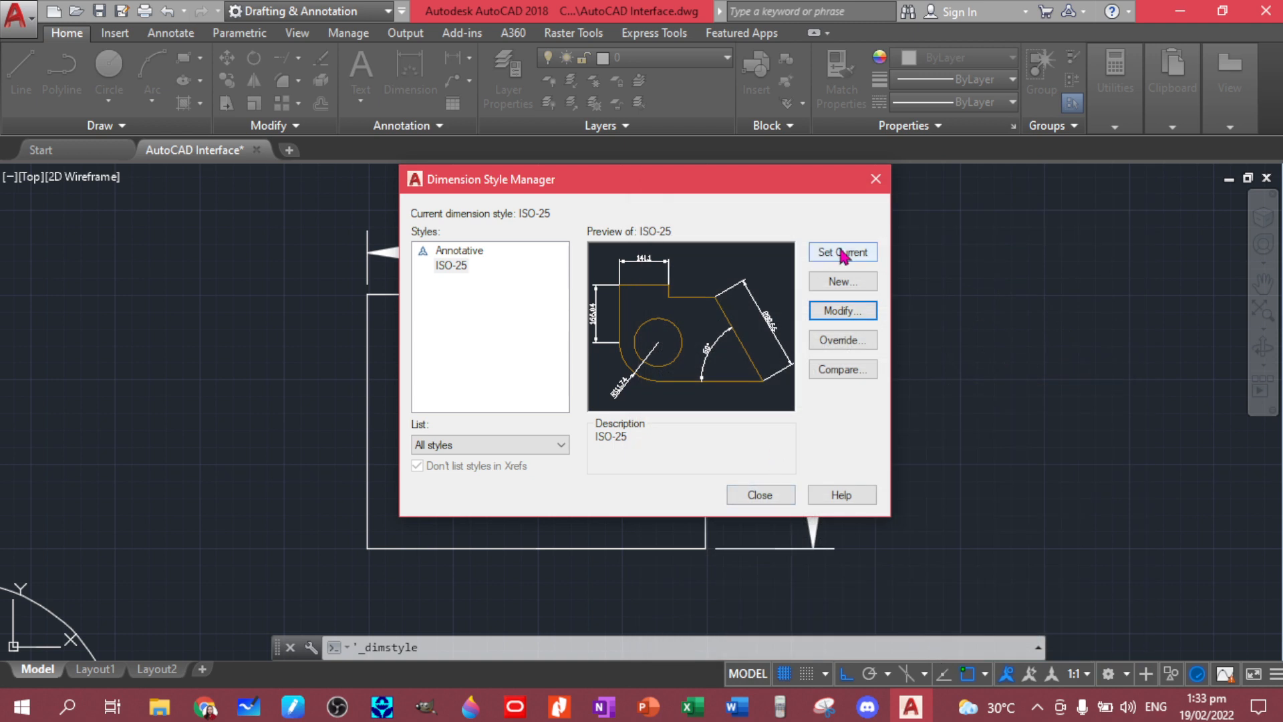
click(844, 256)
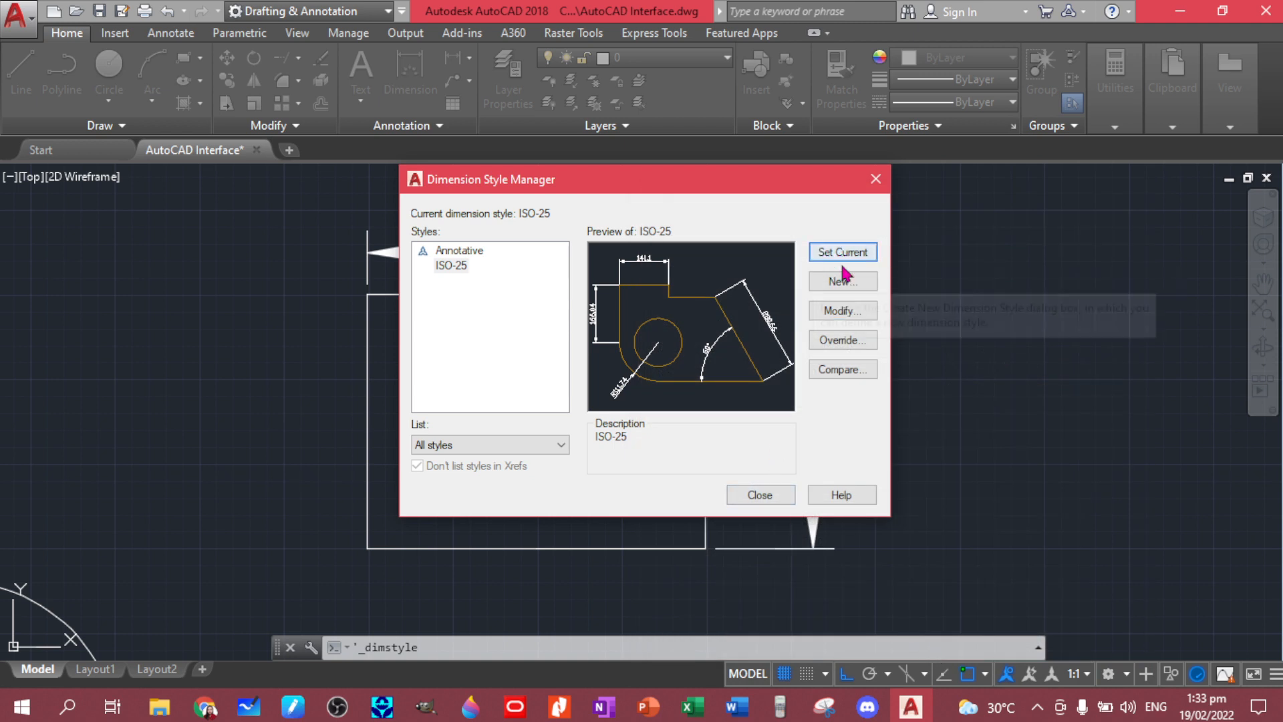
click(759, 495)
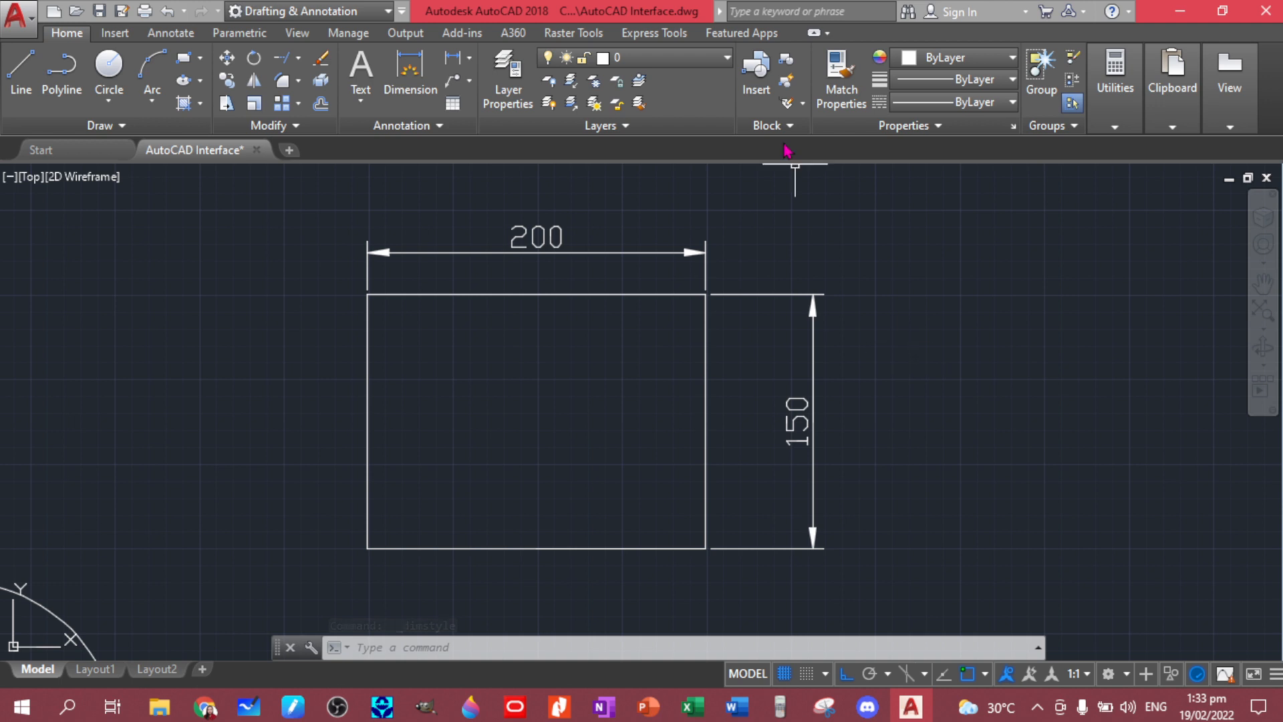
Open the list of the drawing's layers.
click(714, 69)
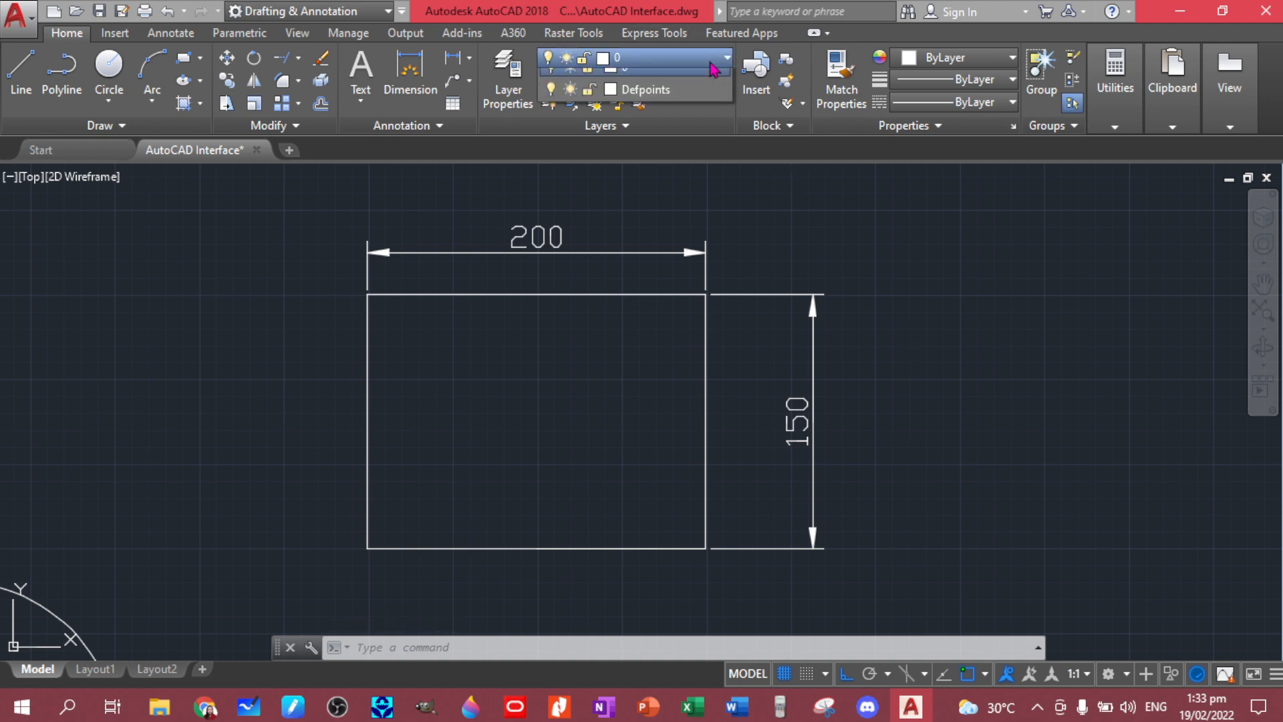
click(727, 65)
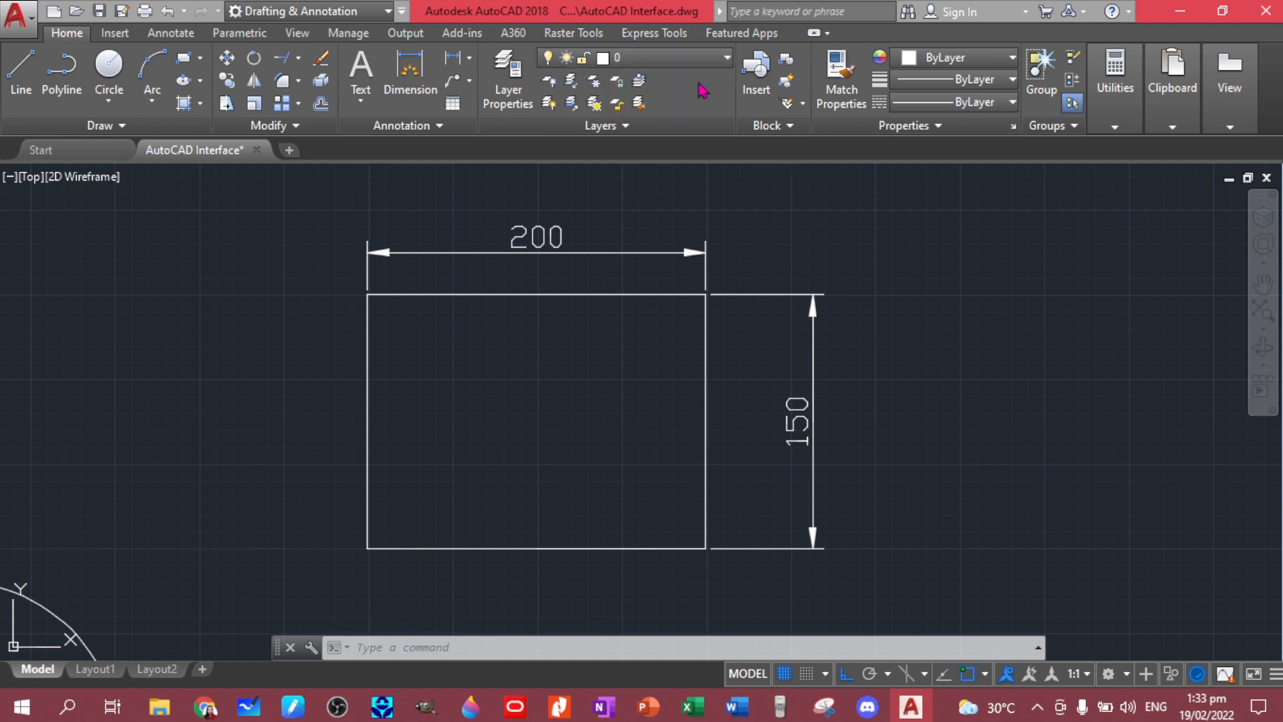
click(708, 60)
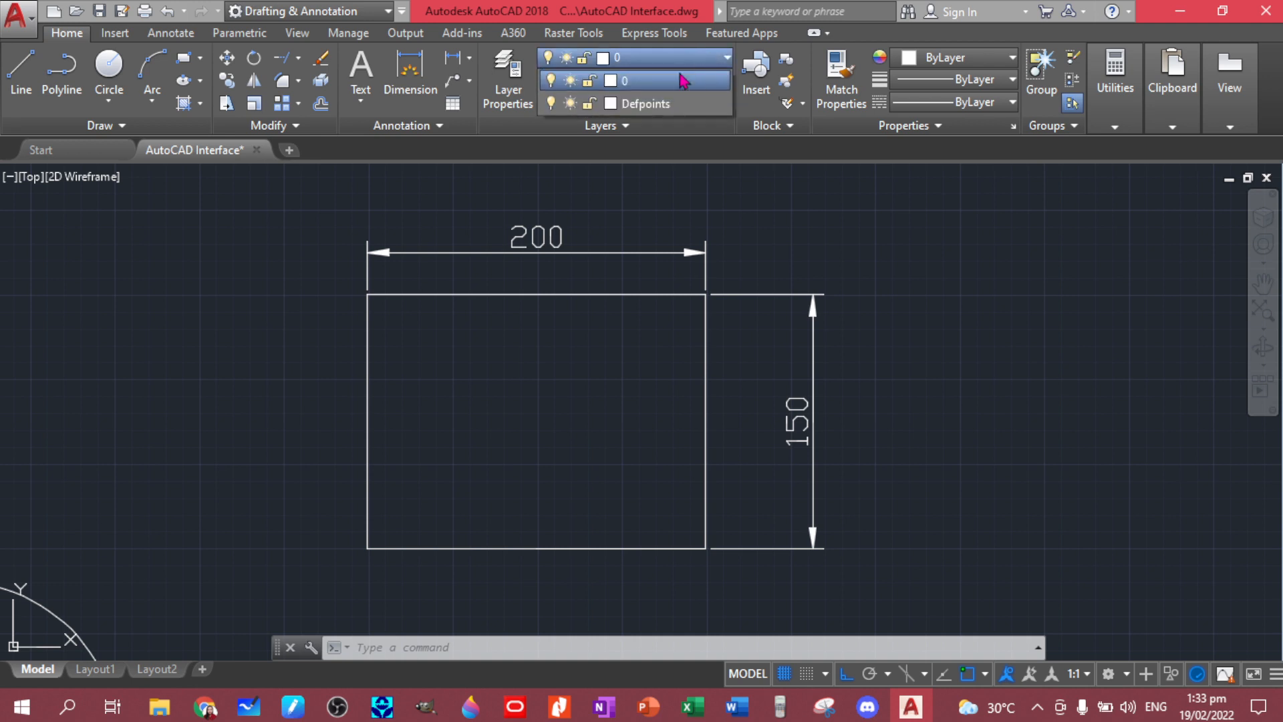
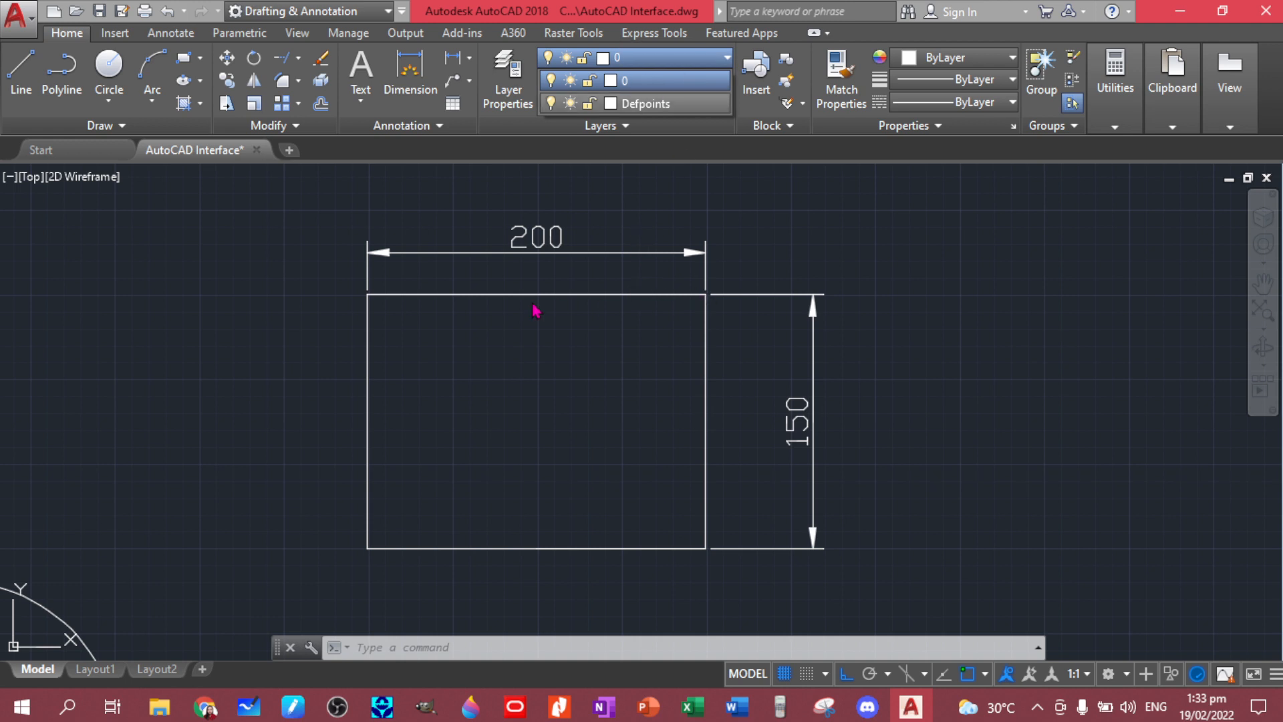
click(648, 272)
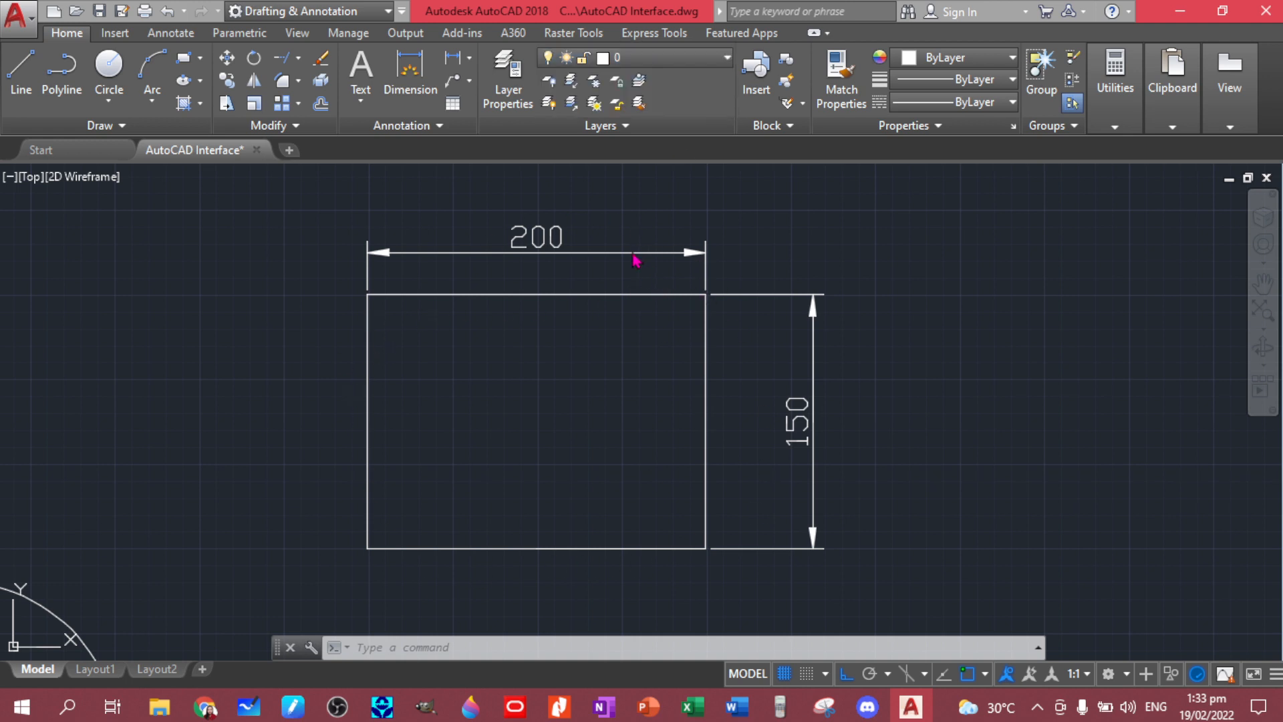
click(440, 131)
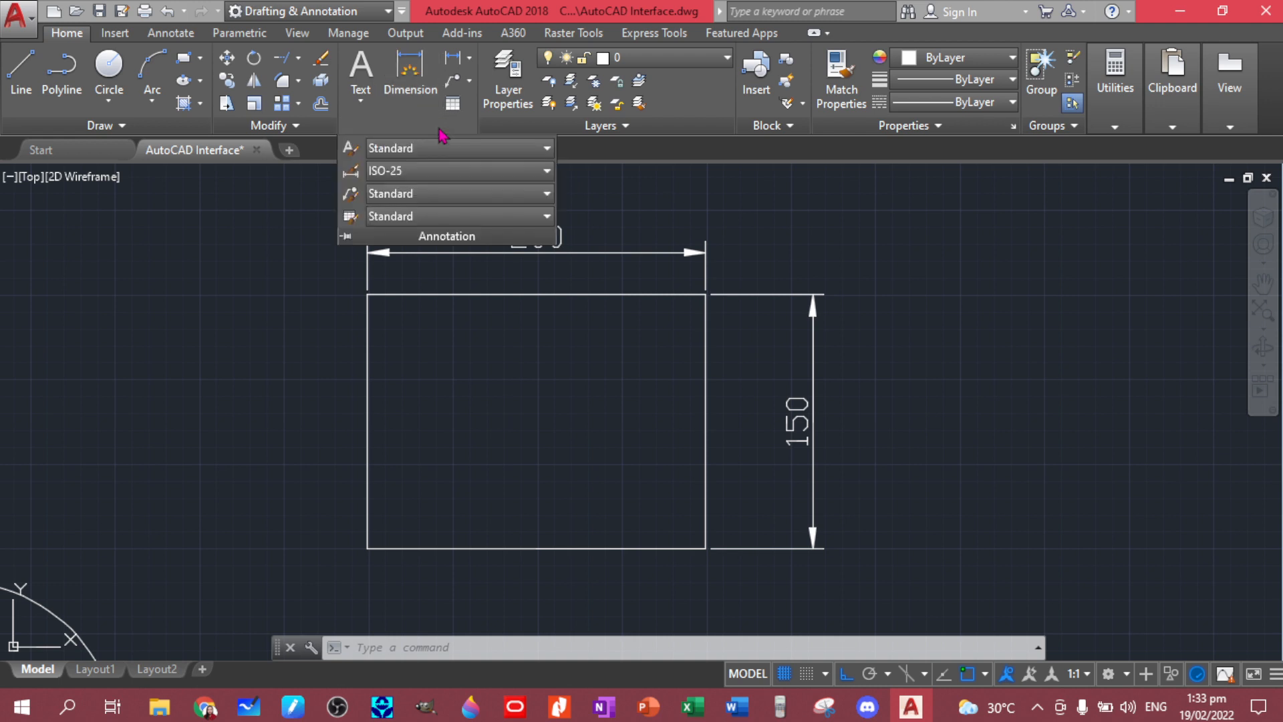
click(725, 58)
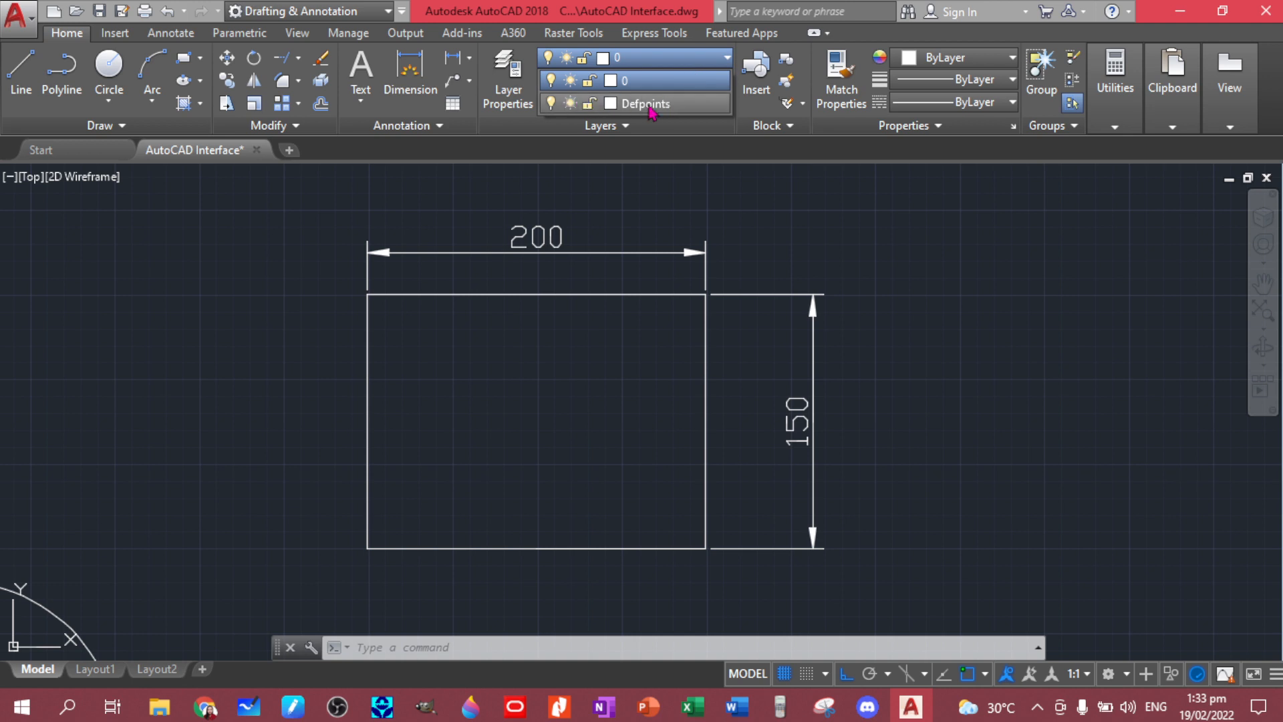
click(634, 264)
Move the horizontal dimension above the rectangle to the Defpoints layer.
click(624, 252)
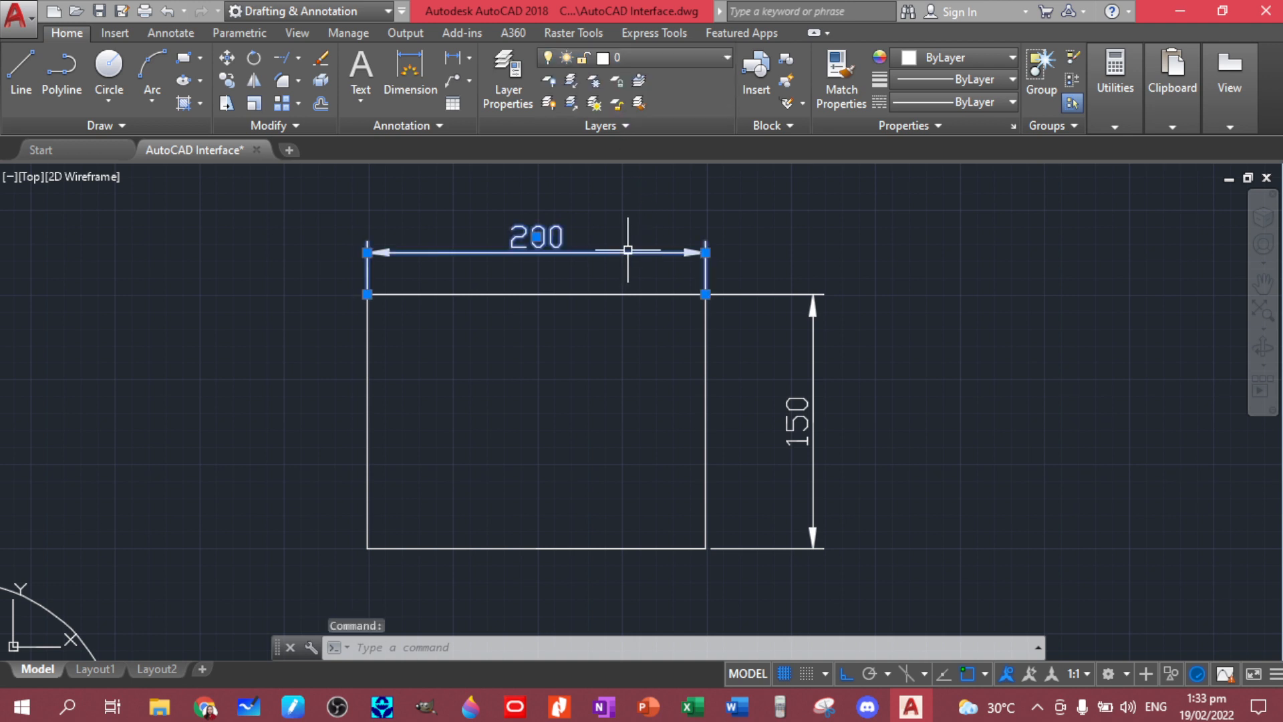
click(720, 62)
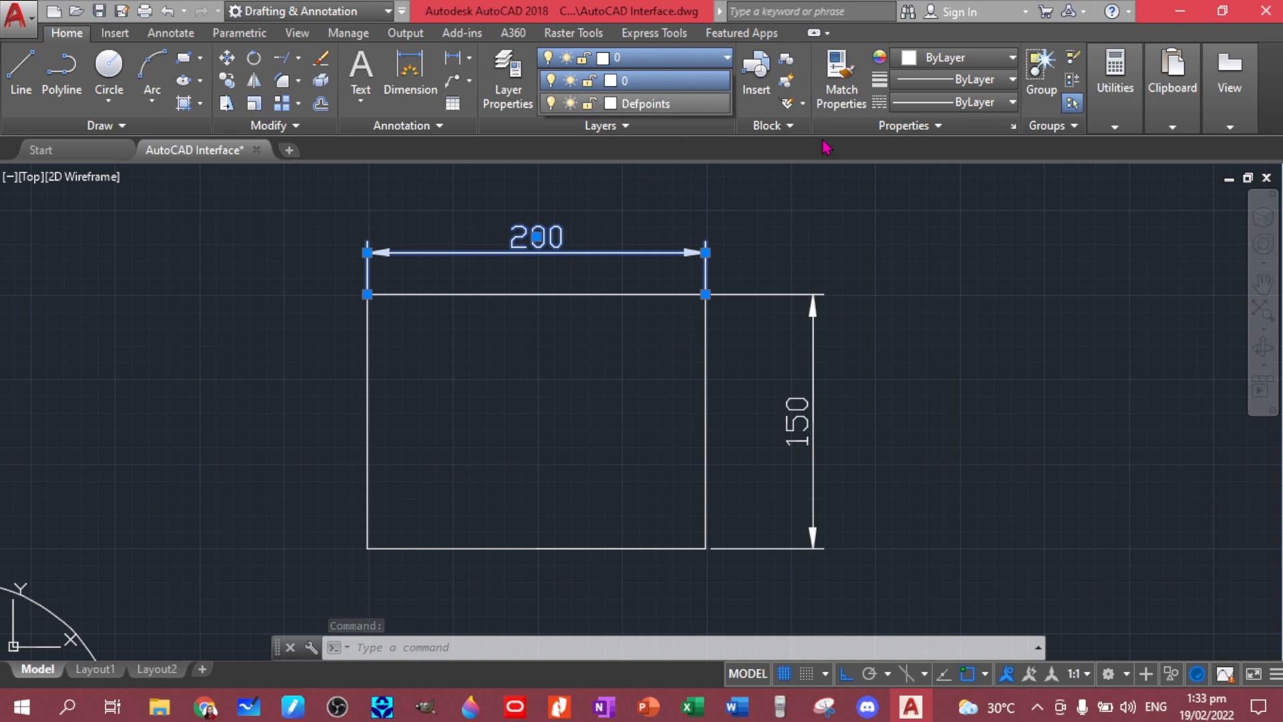
click(658, 104)
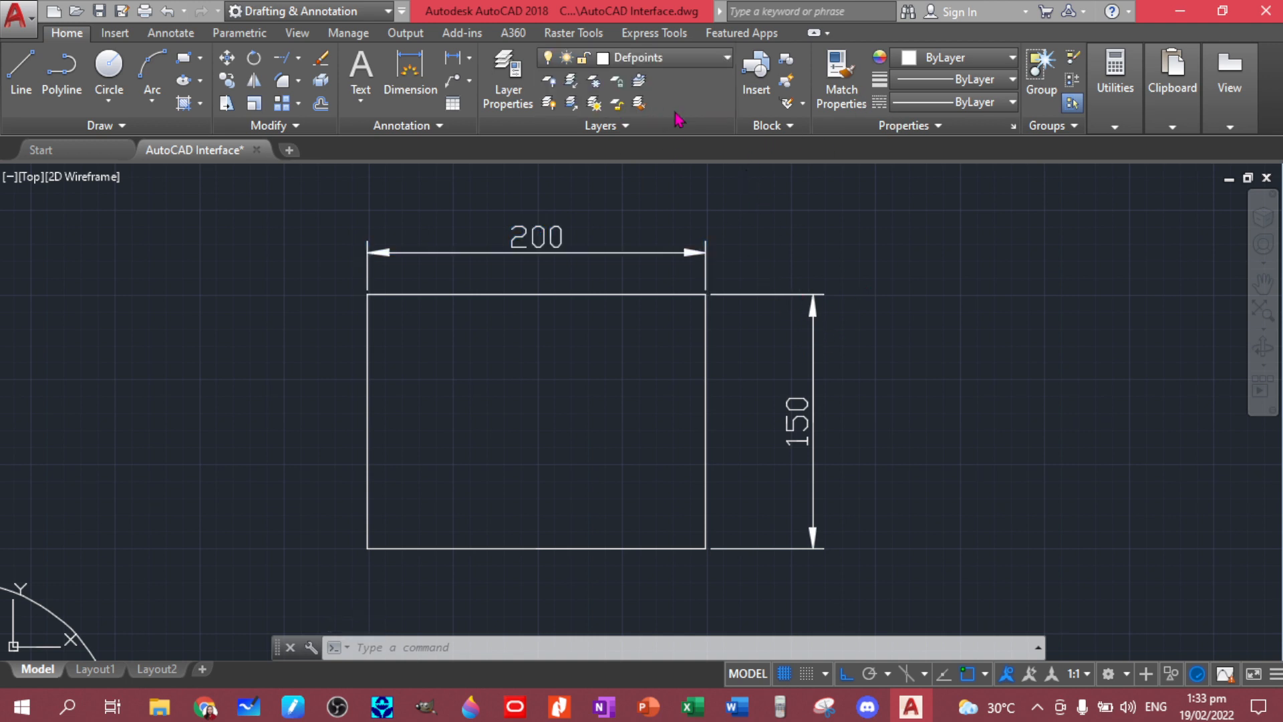
click(812, 353)
Set the object color of the horizontal dimension above the rectangle to Yellow and clear the selection.
click(616, 261)
click(613, 244)
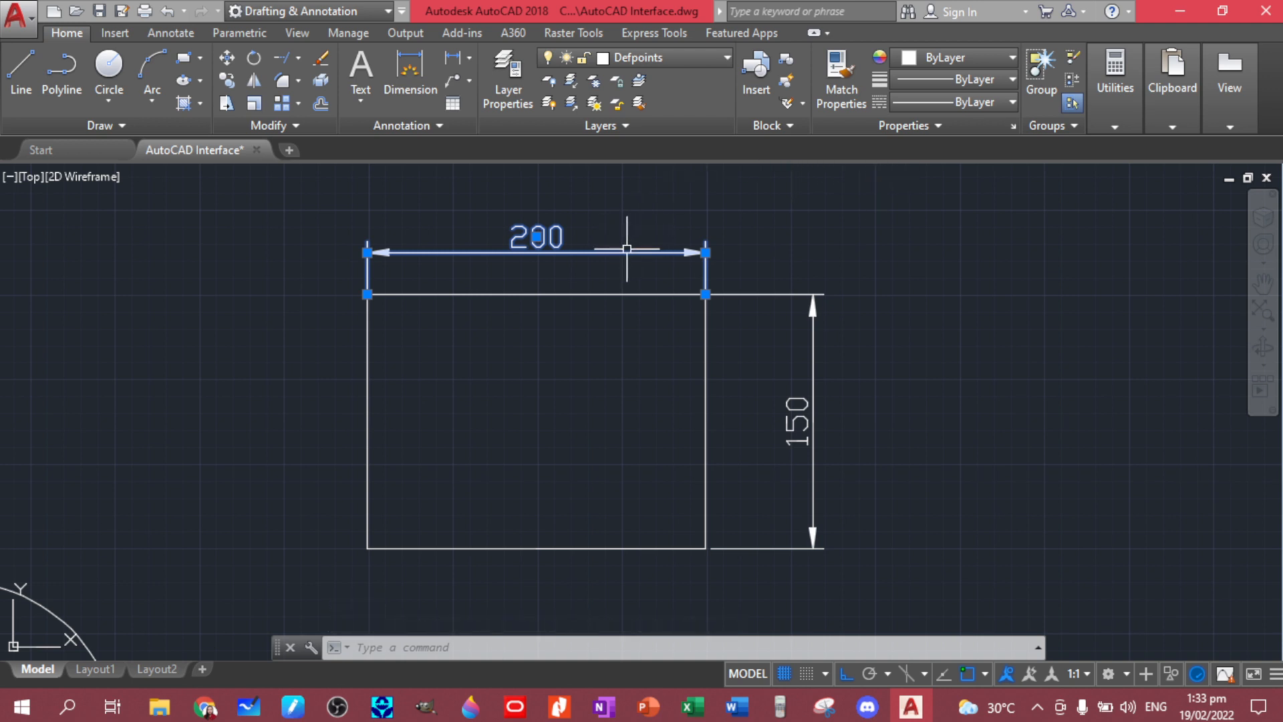
click(973, 64)
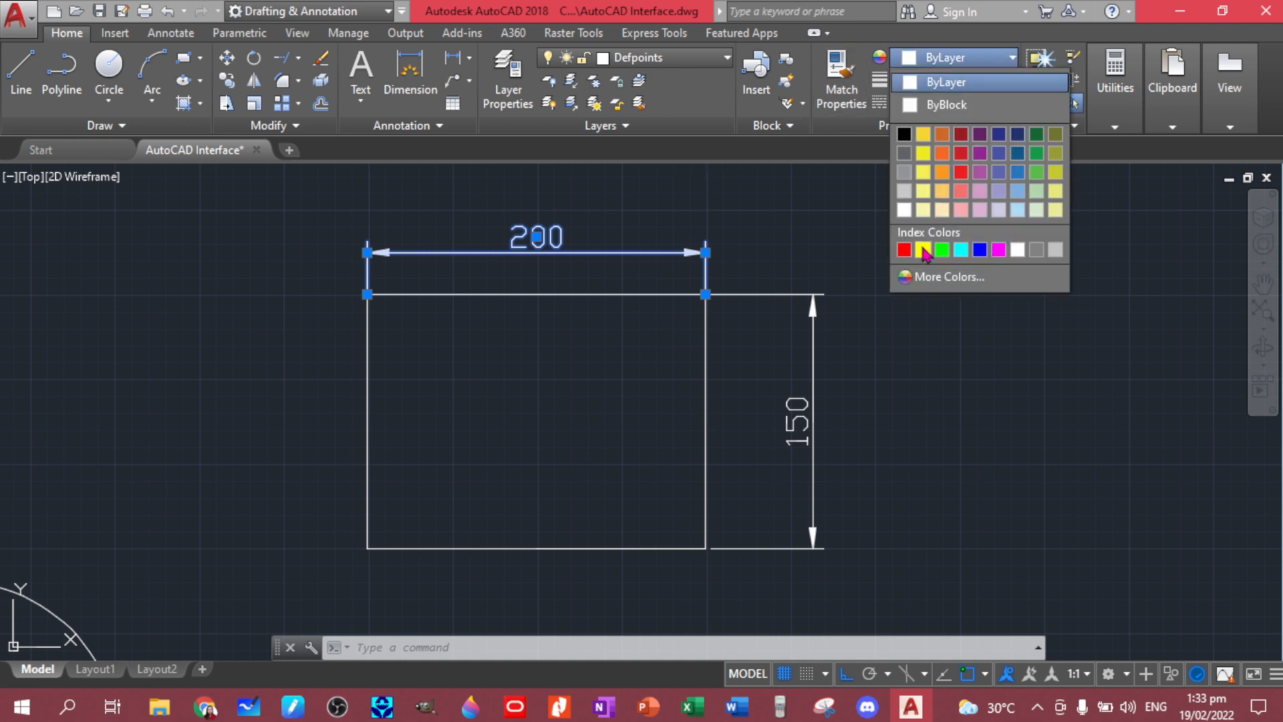
click(923, 250)
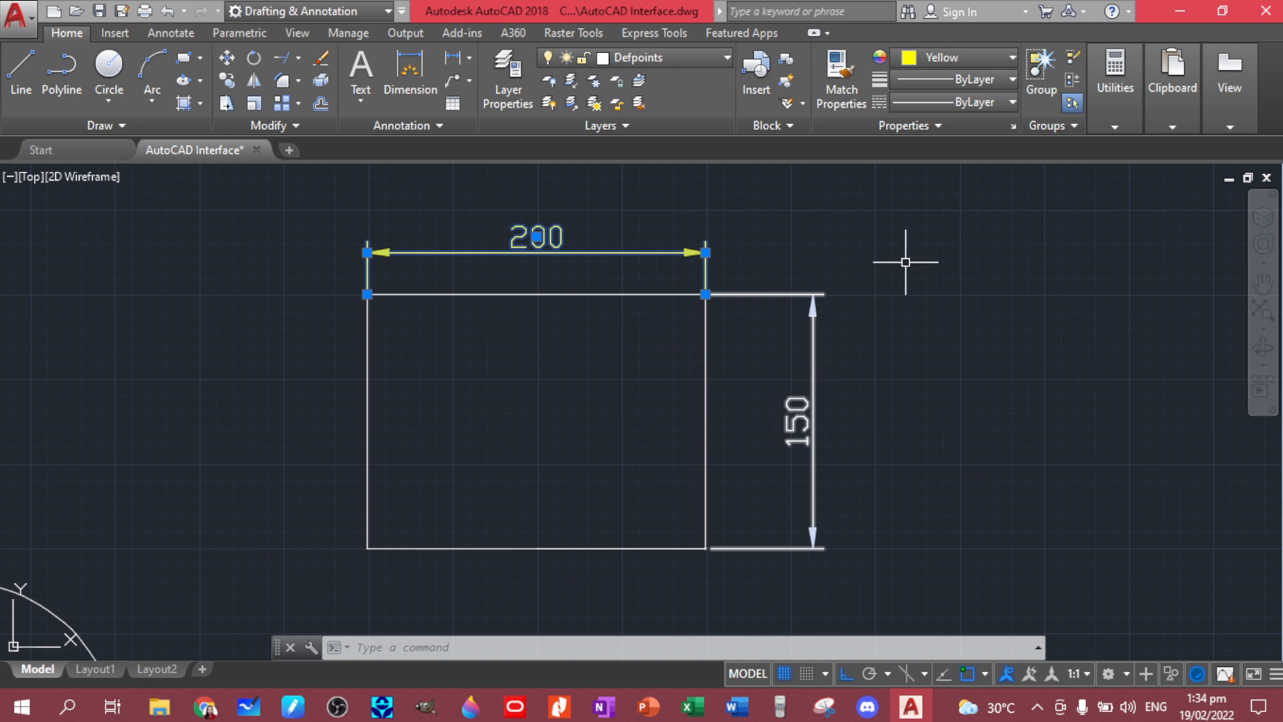
click(925, 252)
key(Escape)
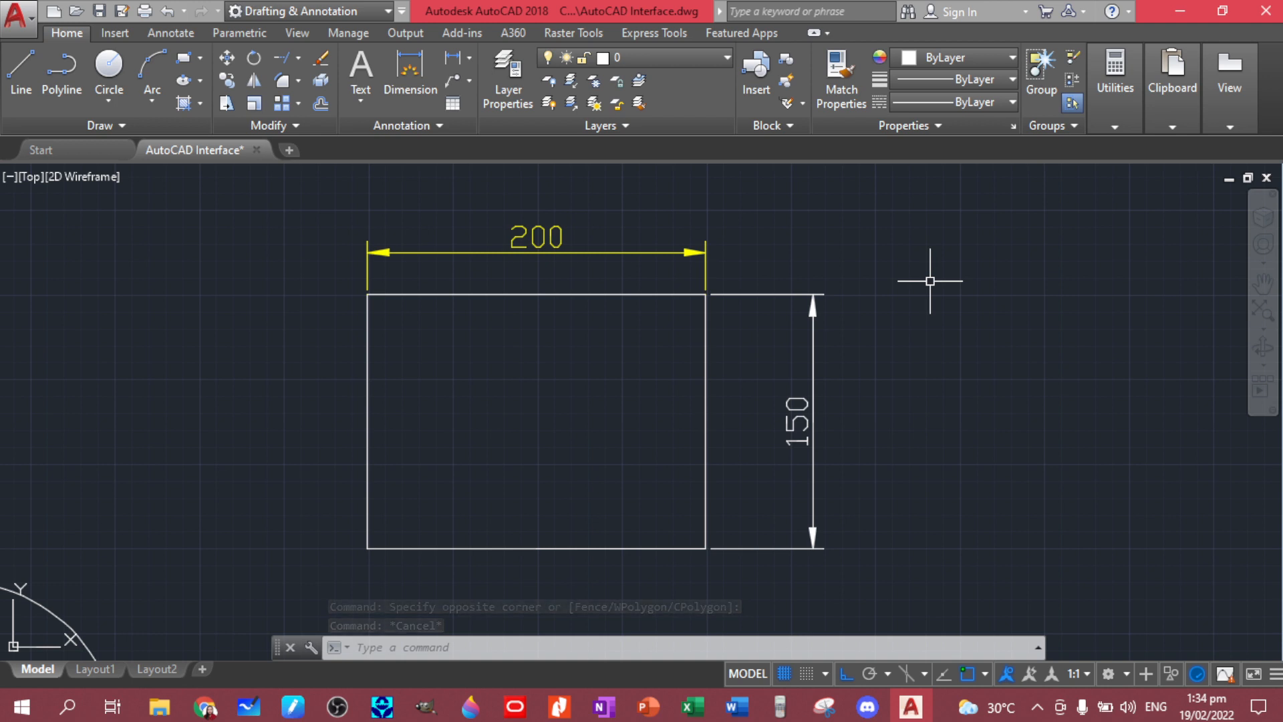
Match the properties of the yellow horizontal dimension onto the rectangle's vertical dimension with MATCHPROP.
text(ma)
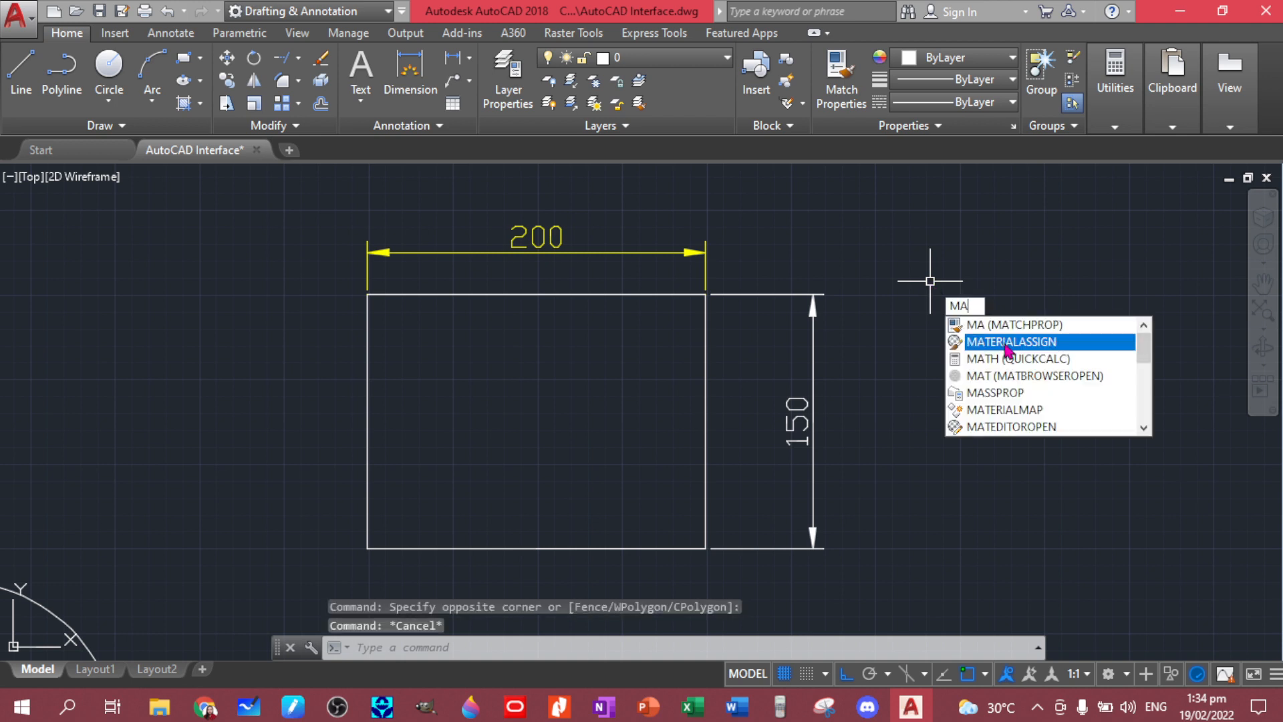
key(Return)
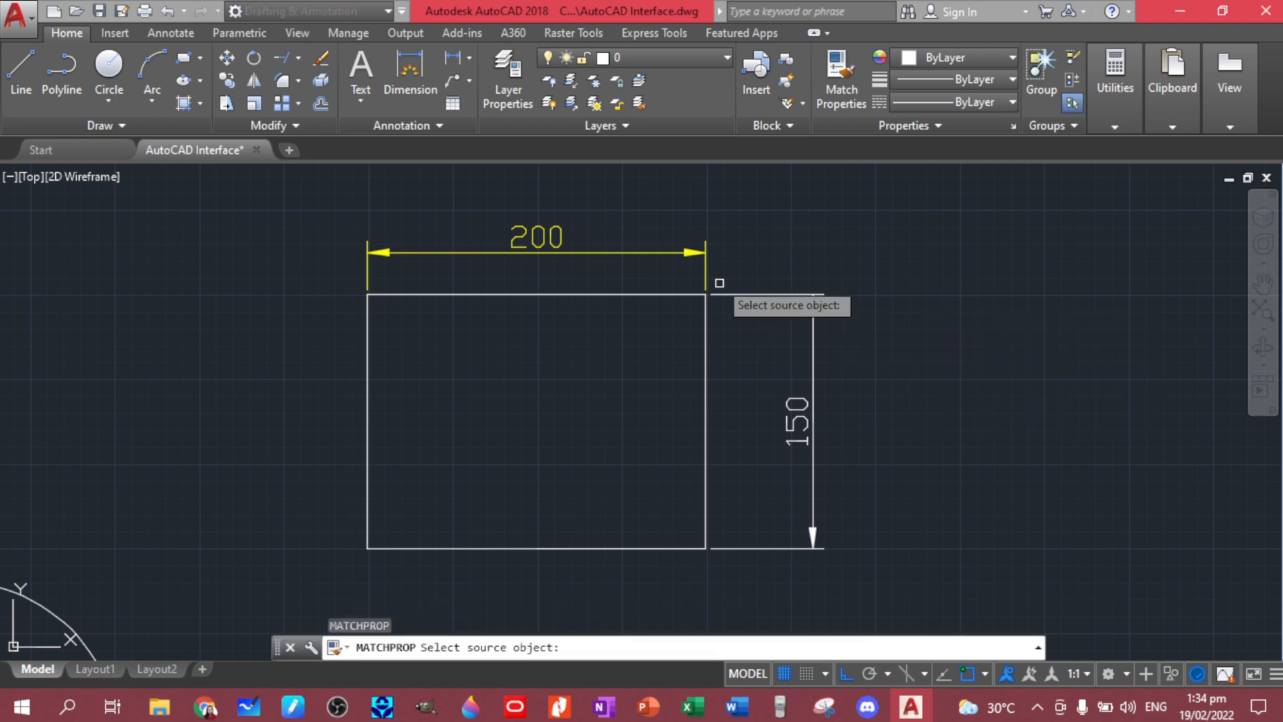
click(660, 251)
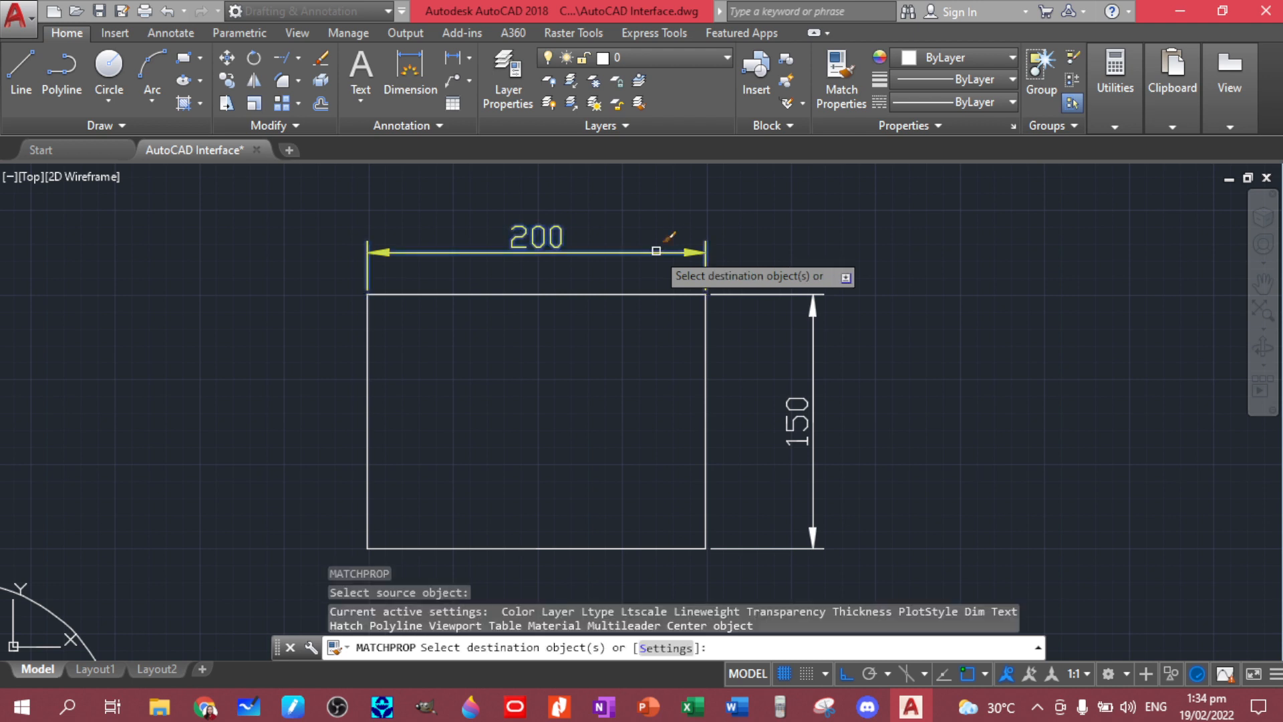
click(817, 362)
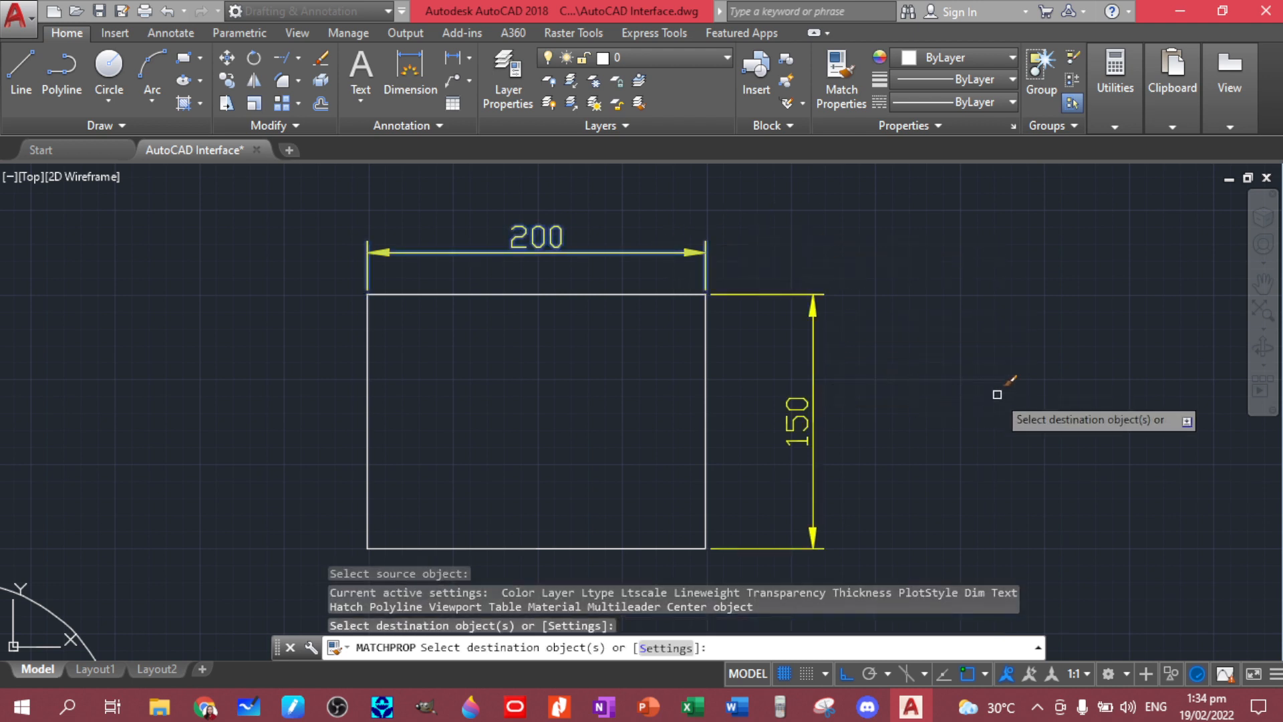
key(Return)
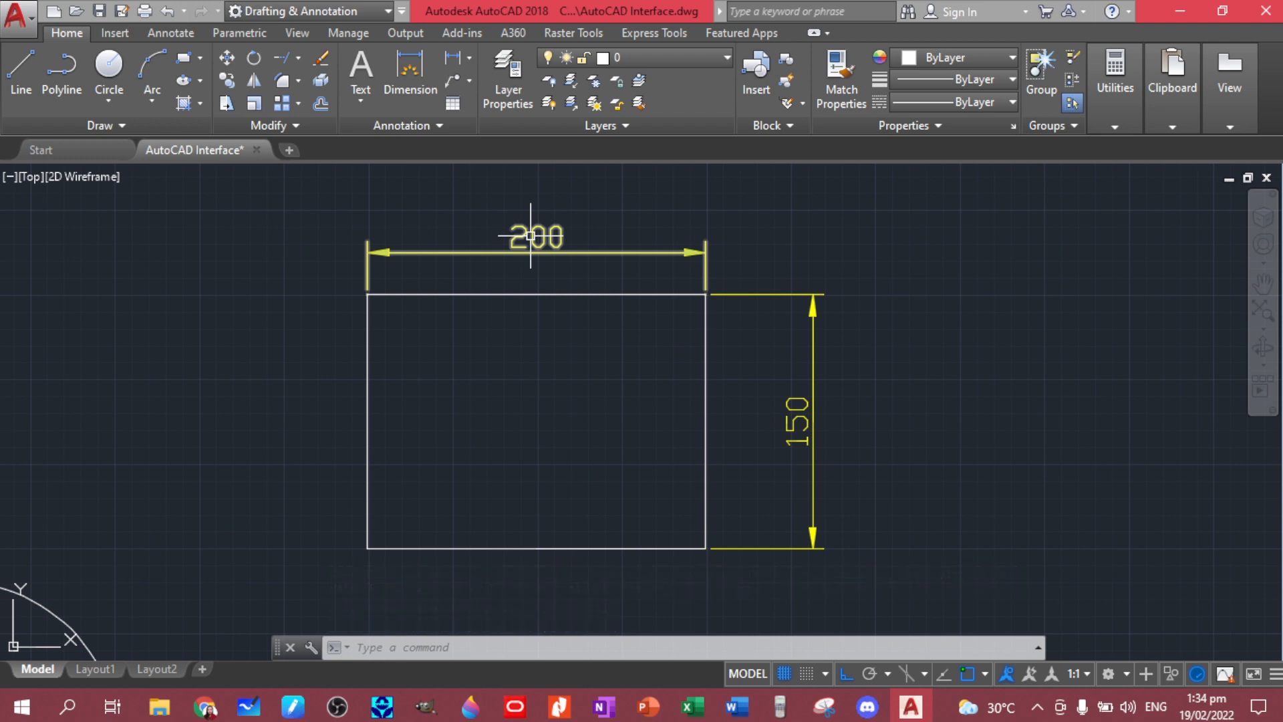
Override the text of the horizontal dimension above the rectangle with 250.
click(531, 236)
double_click(535, 238)
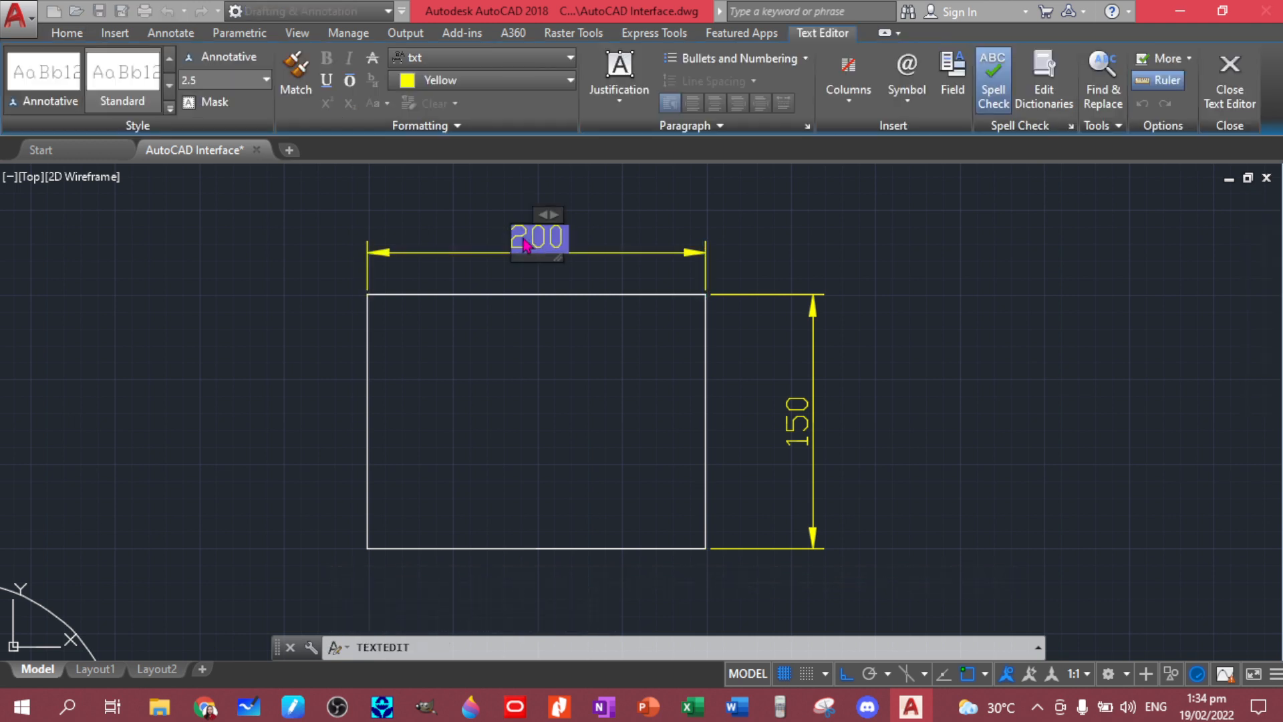
click(545, 237)
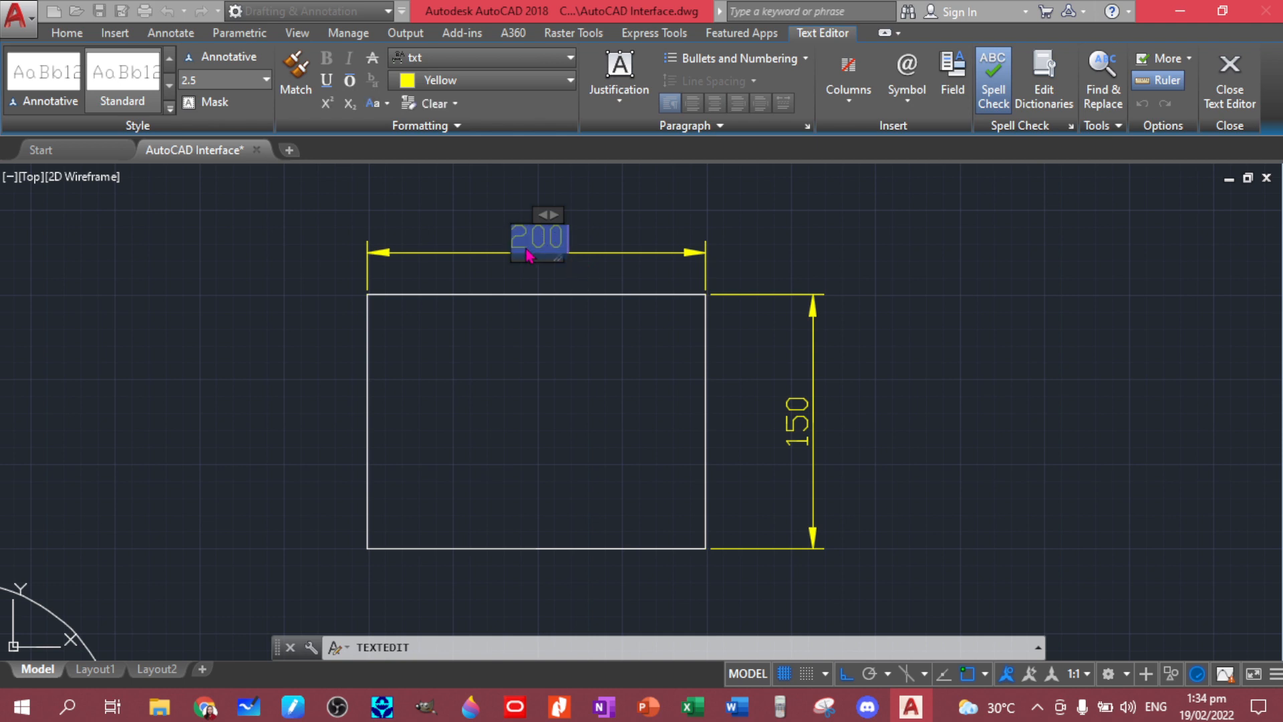
key(BackSpace)
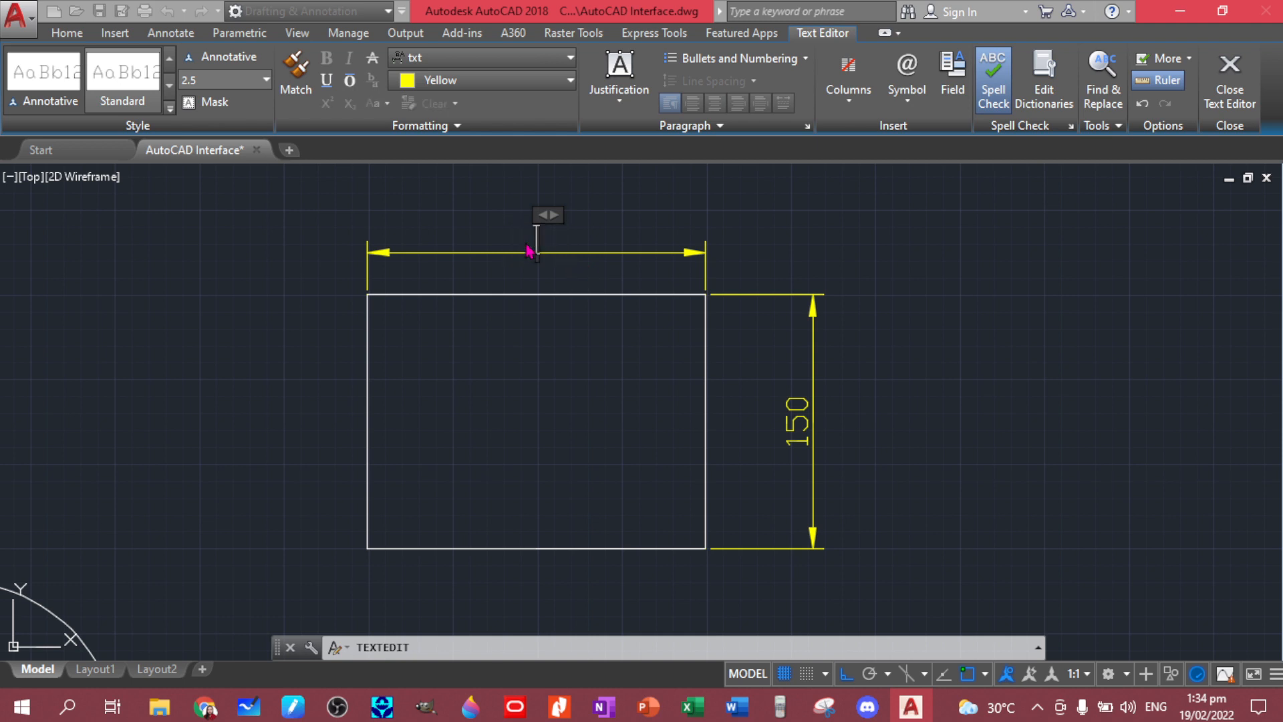
text(250)
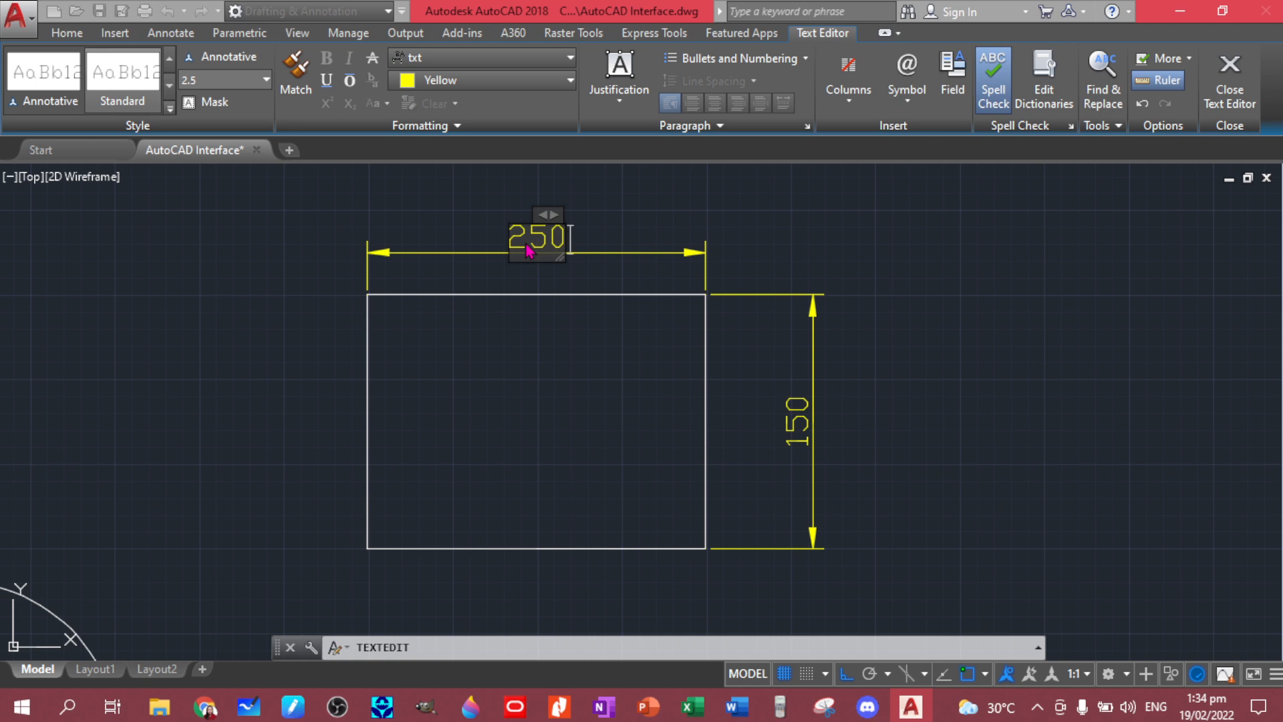
click(652, 215)
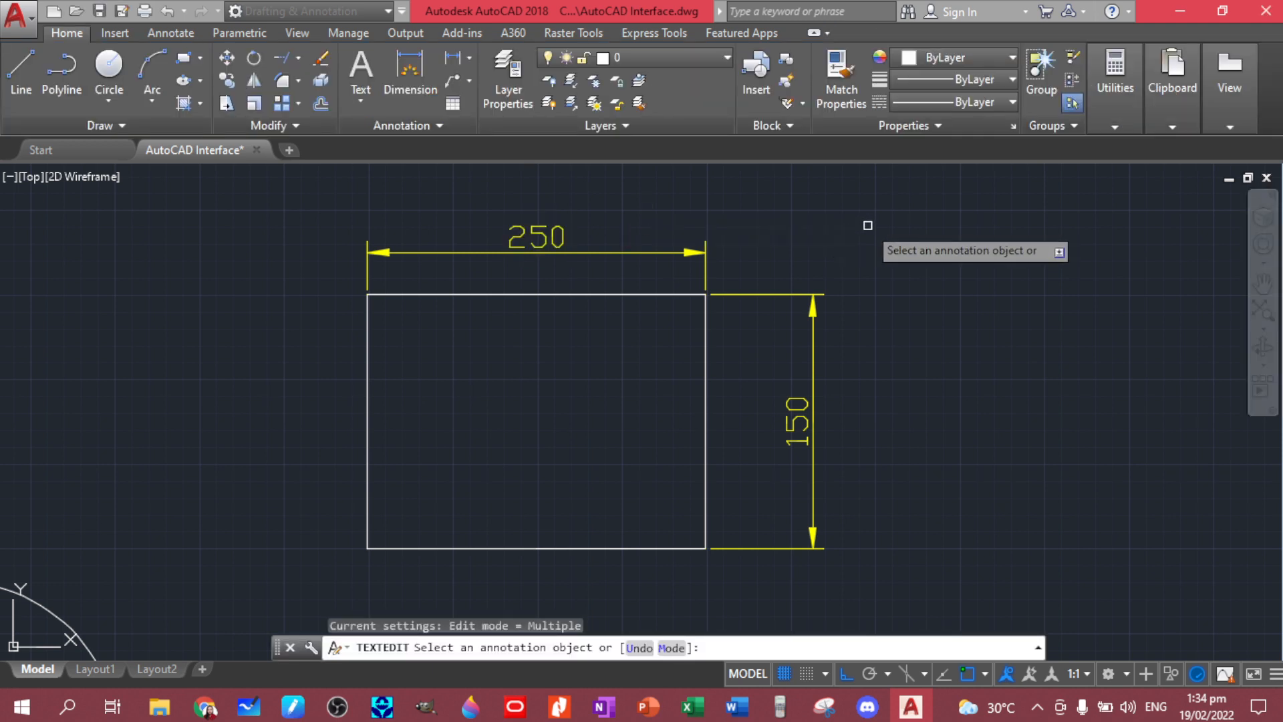
Undo the horizontal dimension's text override and exit text editing.
key(ctrl+z)
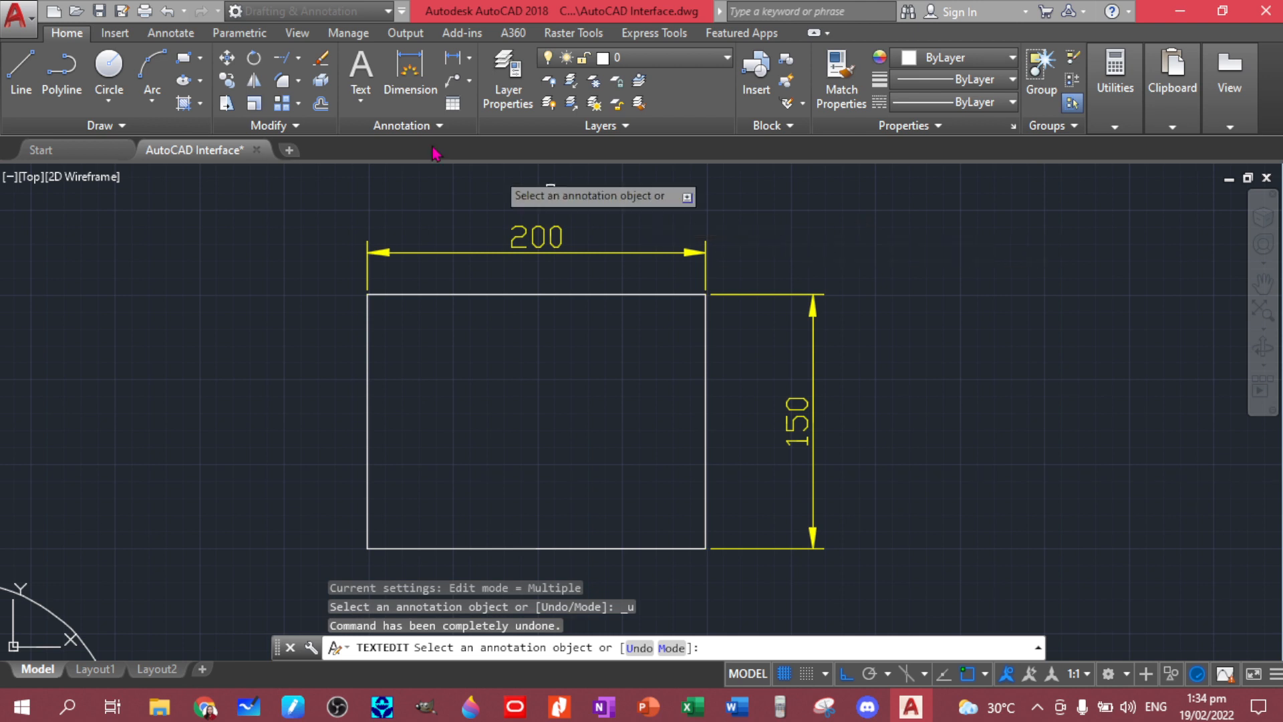
middle_drag(953, 403, 952, 275)
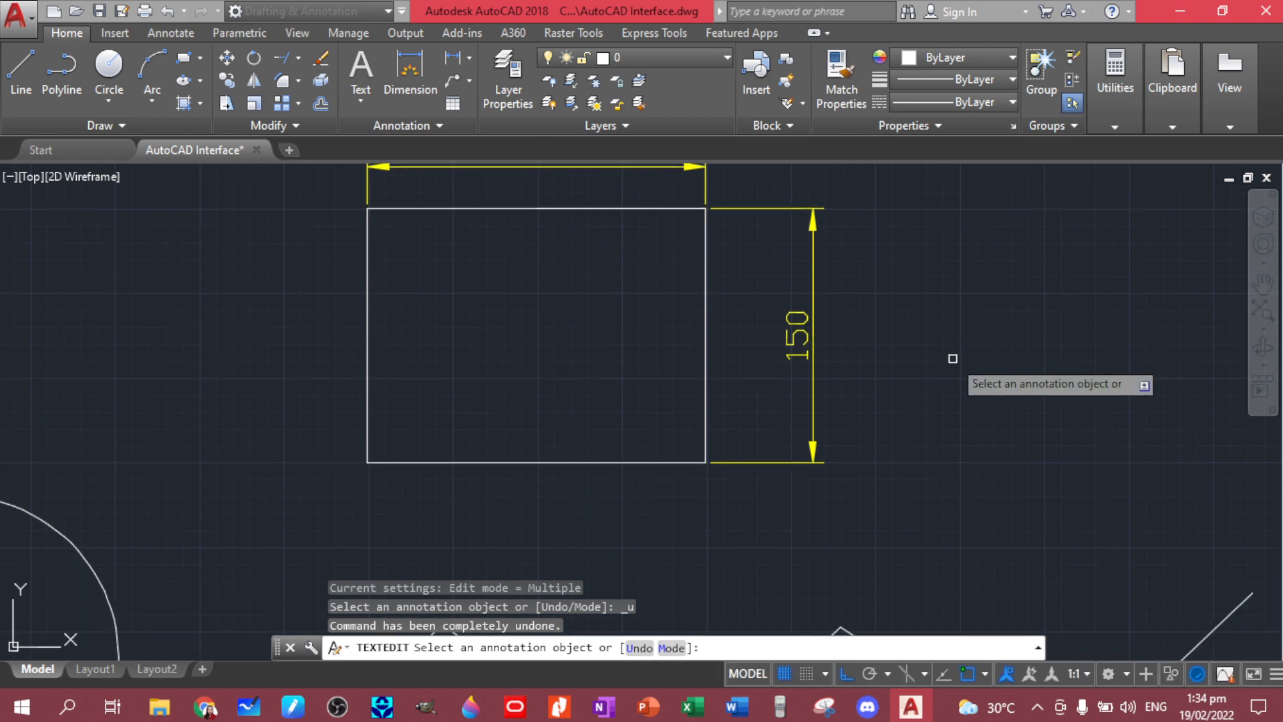
key(Escape)
Start a single-line text just below the rectangle's lower-left corner with a picked text height of about 185.
mouse_move(792, 205)
middle_down()
mouse_move(788, 265)
mouse_move(750, 306)
middle_up()
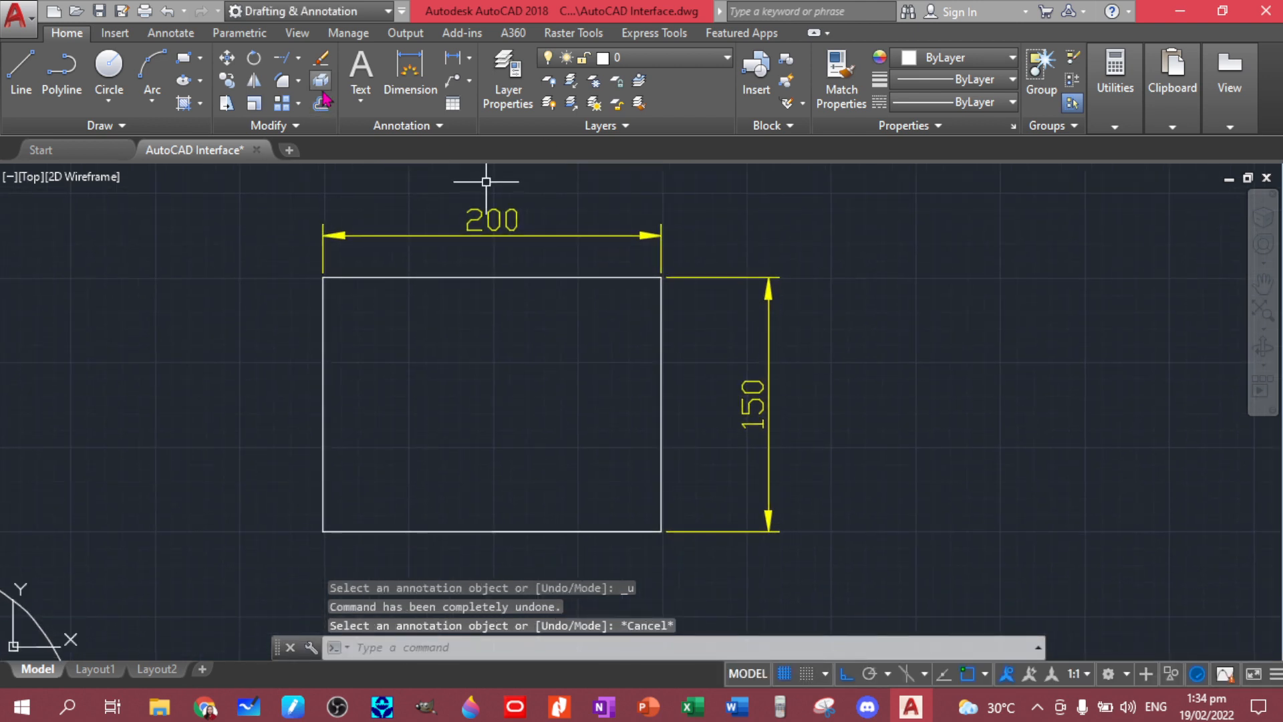
click(364, 98)
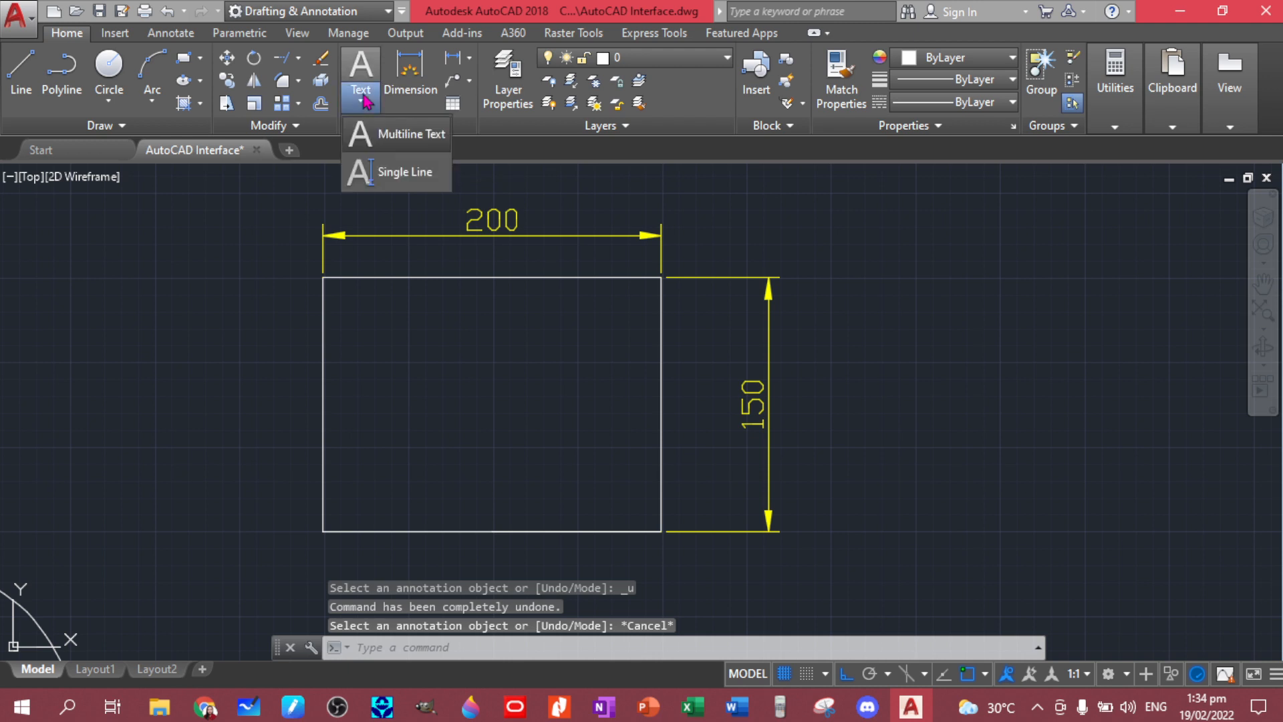
click(378, 173)
middle_drag(486, 448, 513, 283)
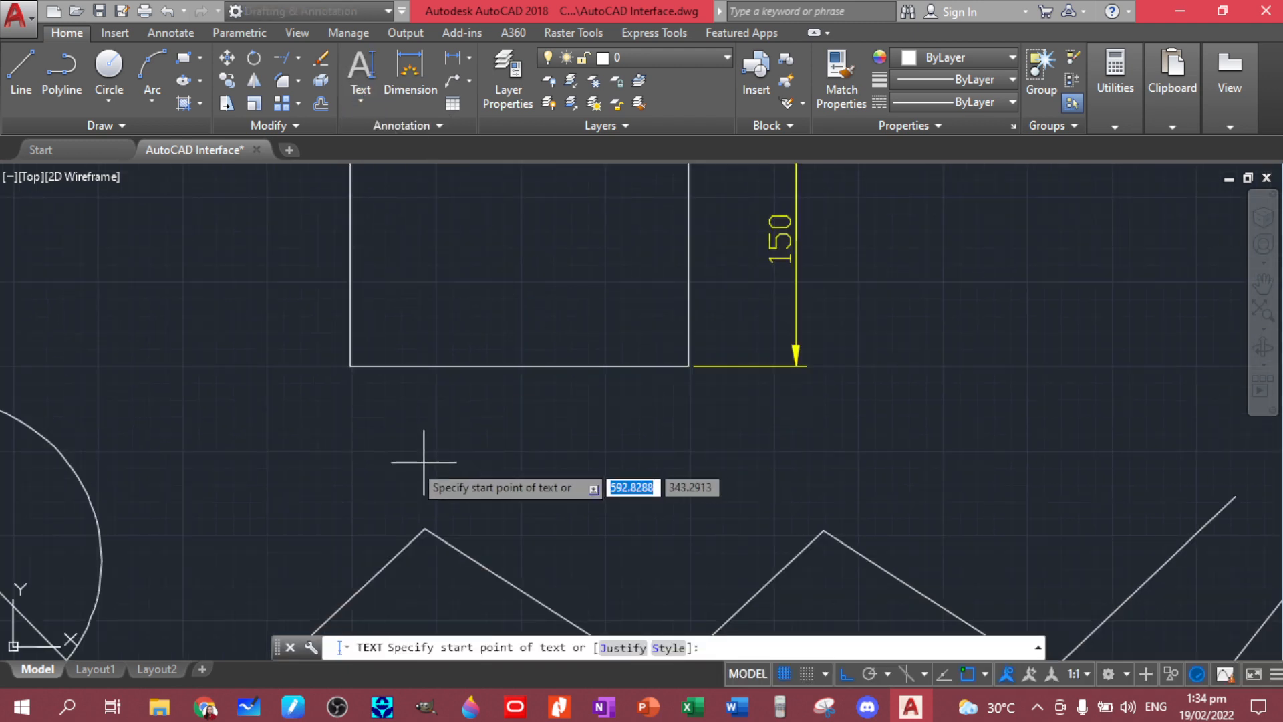
click(380, 407)
key(Return)
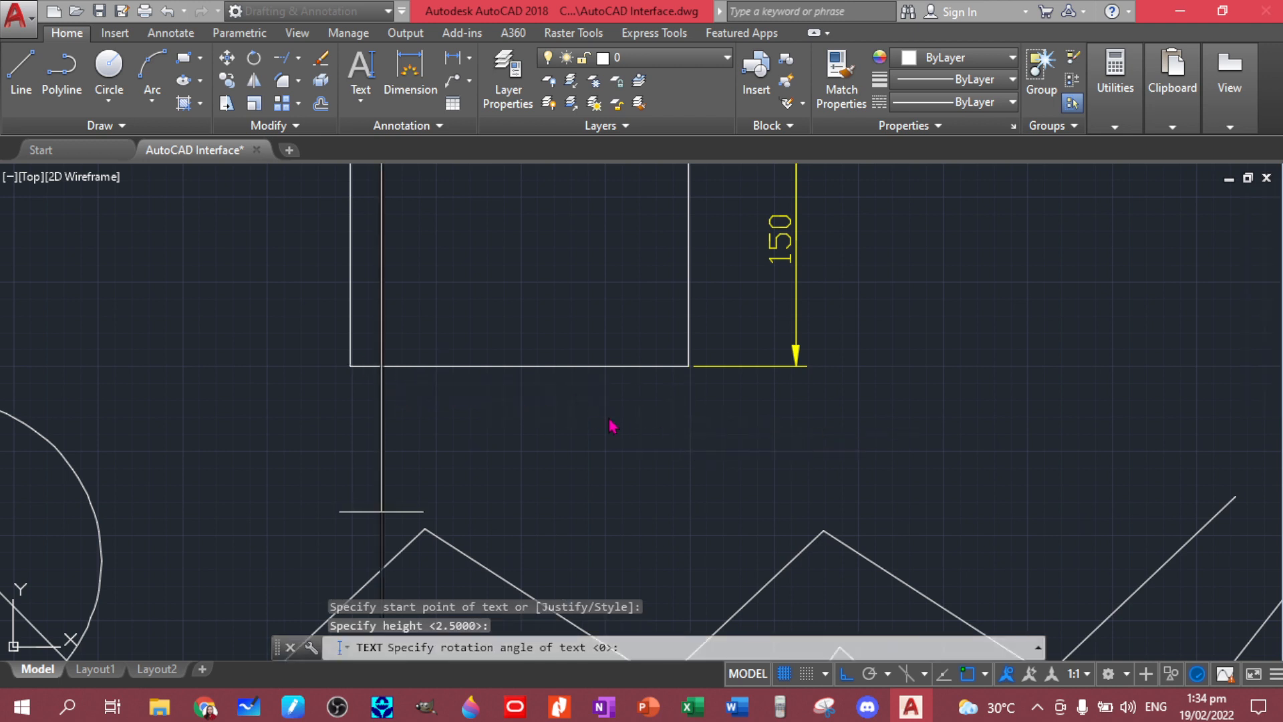
Accept the 0 rotation angle, enter single-line text beginning "rectangu" and finish the text command.
scroll(610, 425, down, 2)
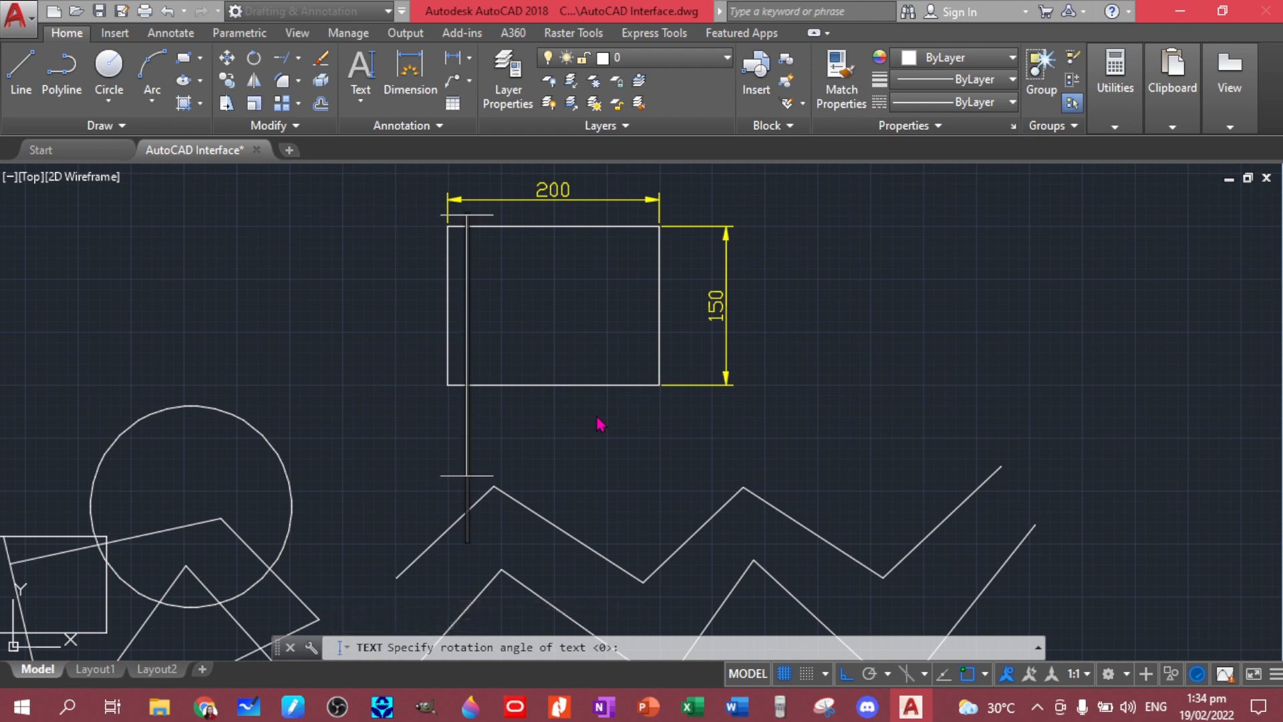
key(Return)
text(rectan)
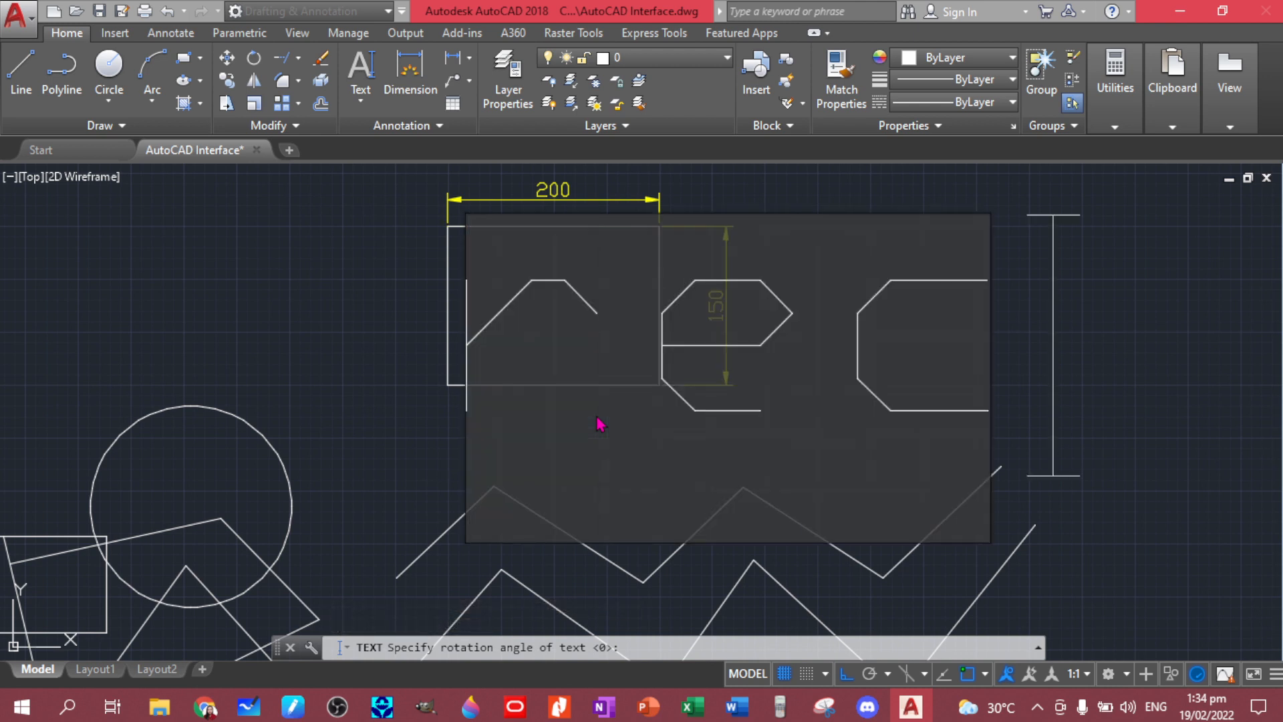
text(gul)
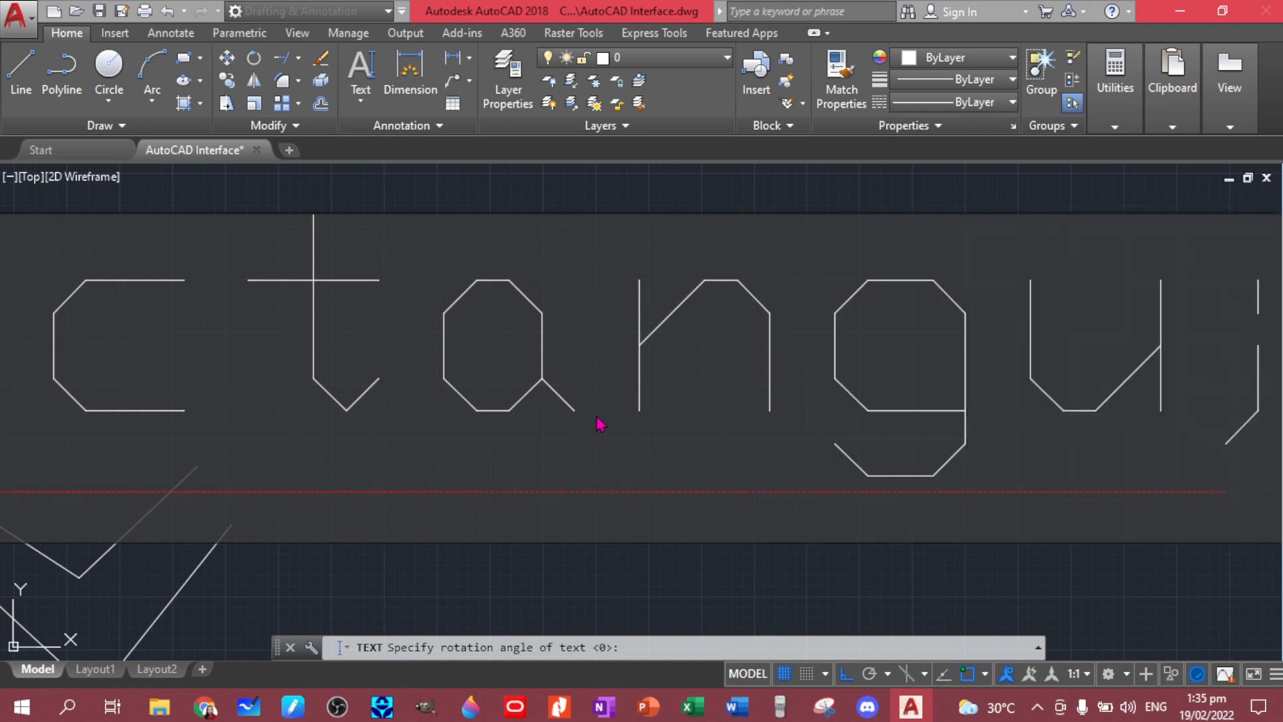
key(Return)
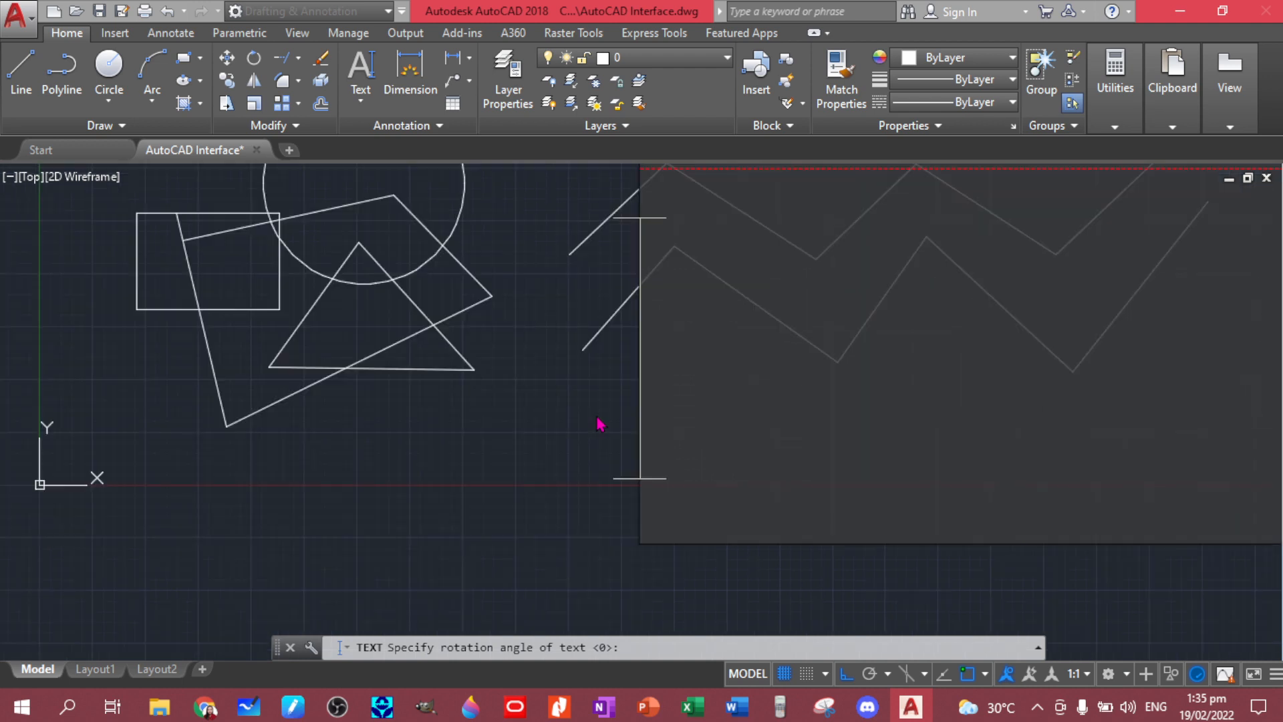
click(396, 453)
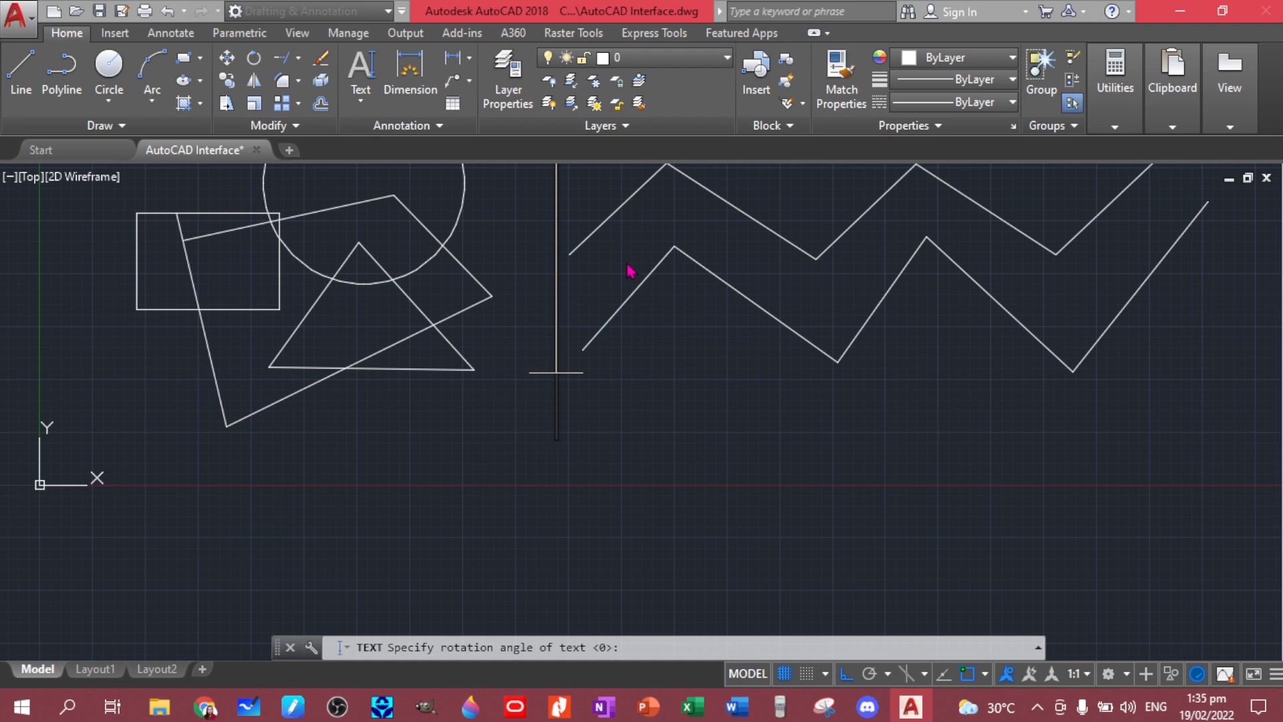
middle_drag(673, 289, 632, 381)
middle_drag(707, 258, 654, 524)
middle_drag(610, 668, 603, 698)
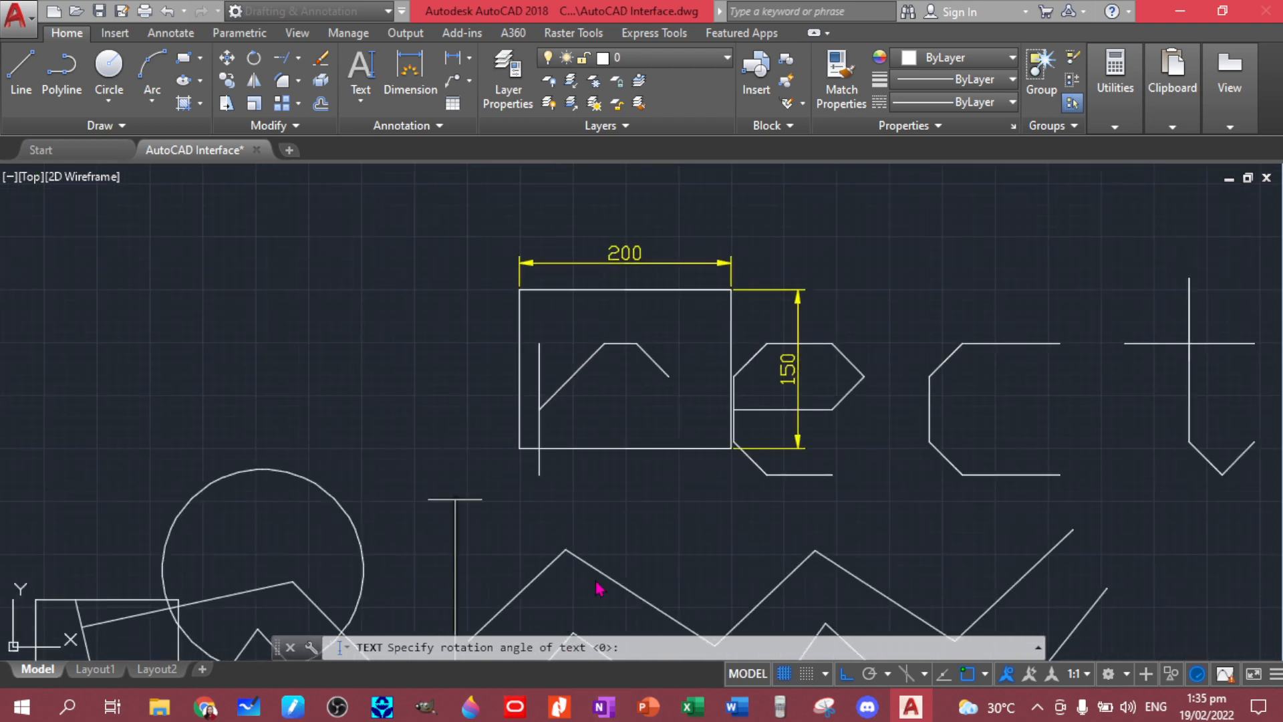
key(Escape)
Open the oversized single-line text for editing, leave it as it is and erase the text.
click(931, 393)
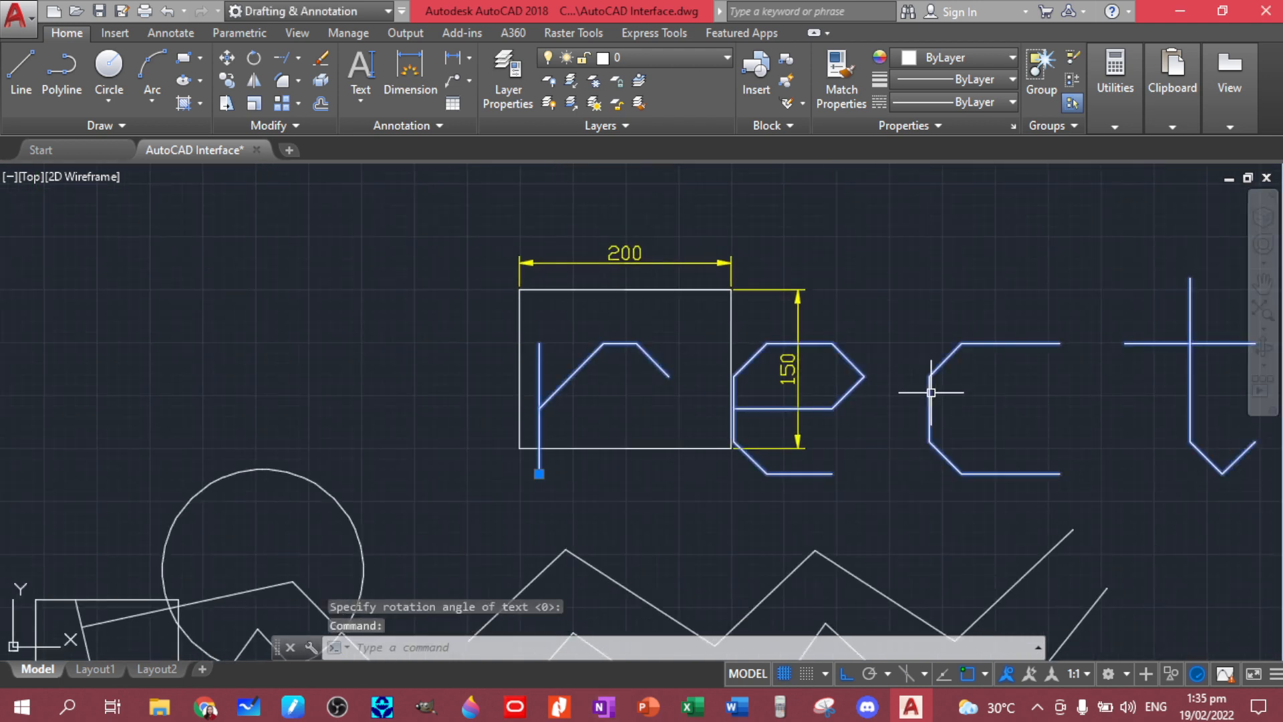
double_click(932, 400)
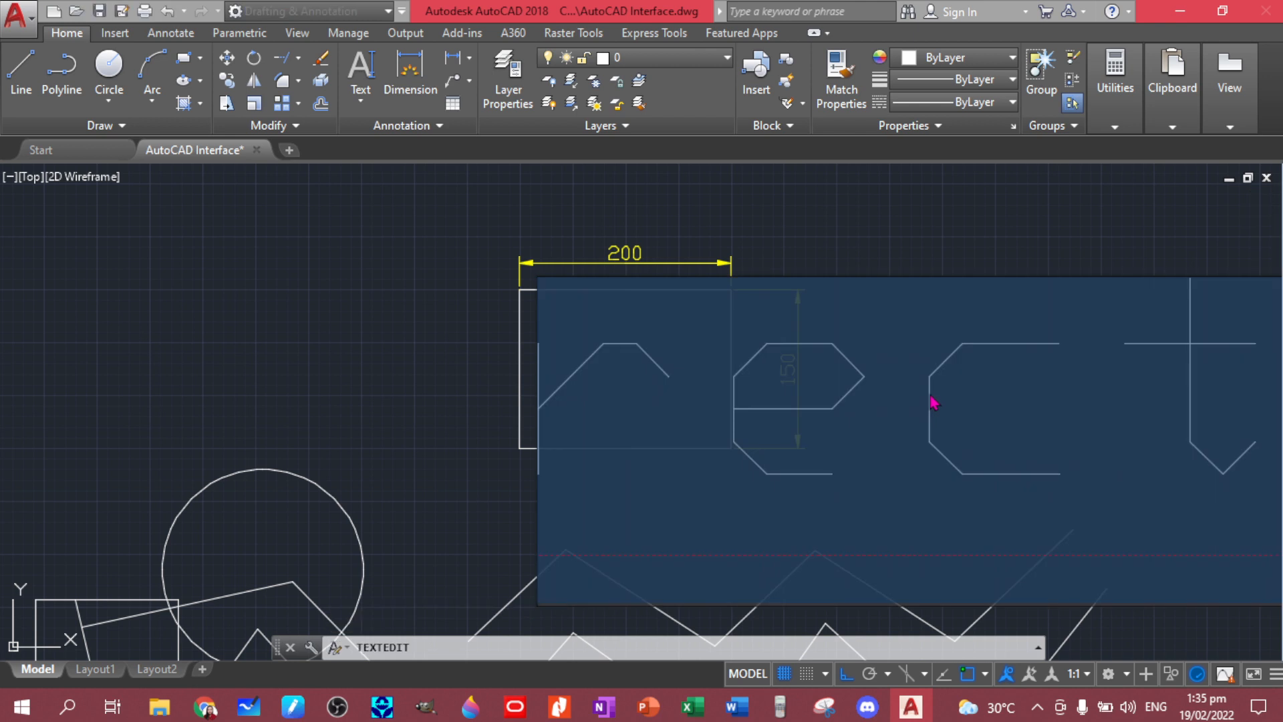
key(Escape)
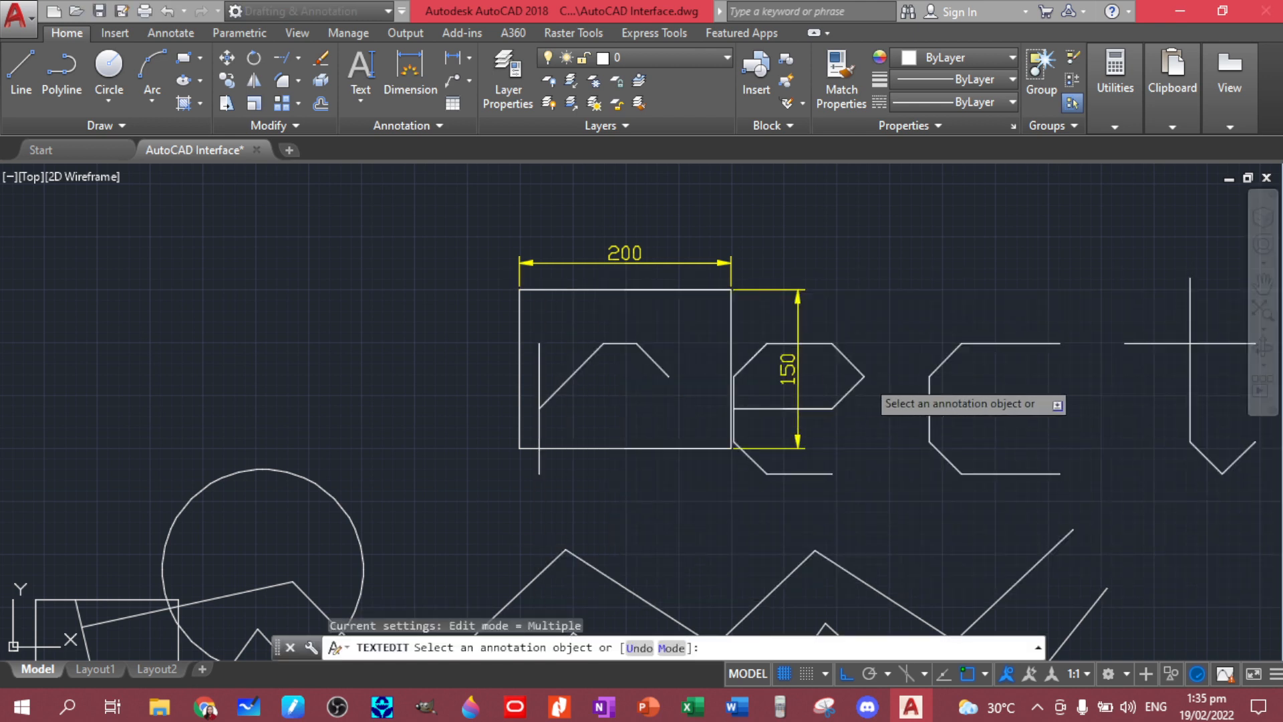
key(Escape)
click(865, 375)
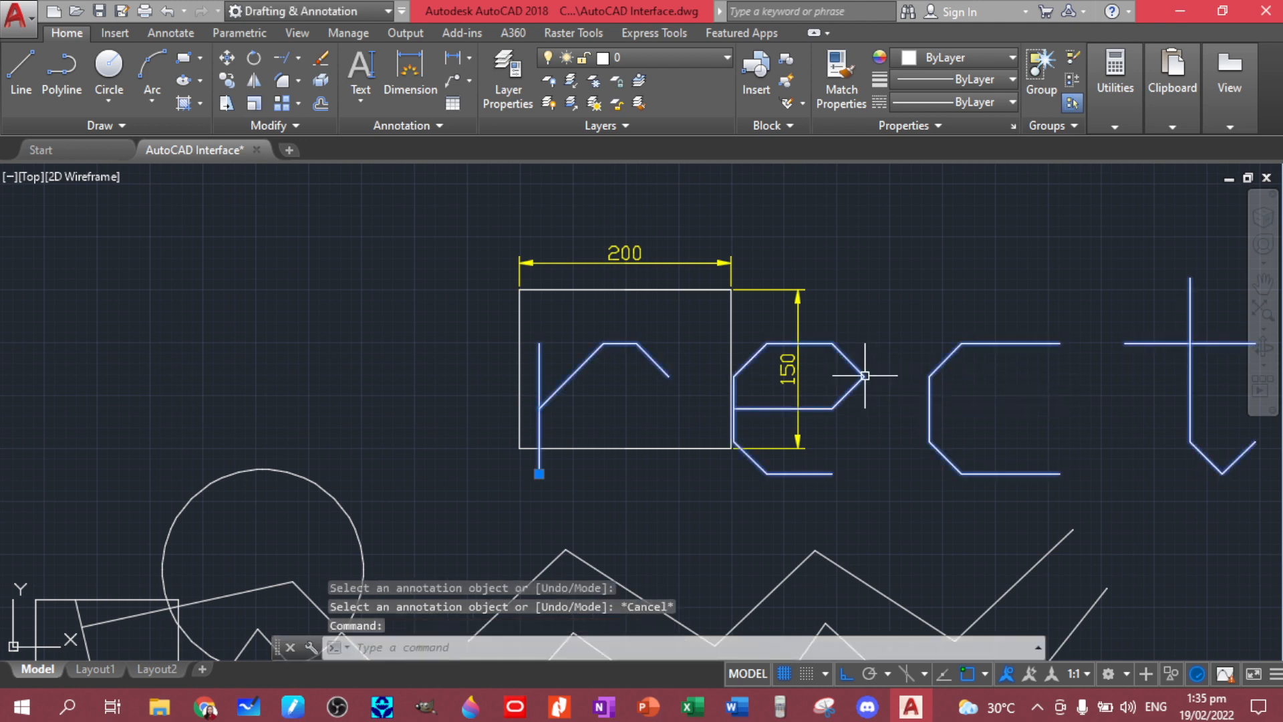
key(Delete)
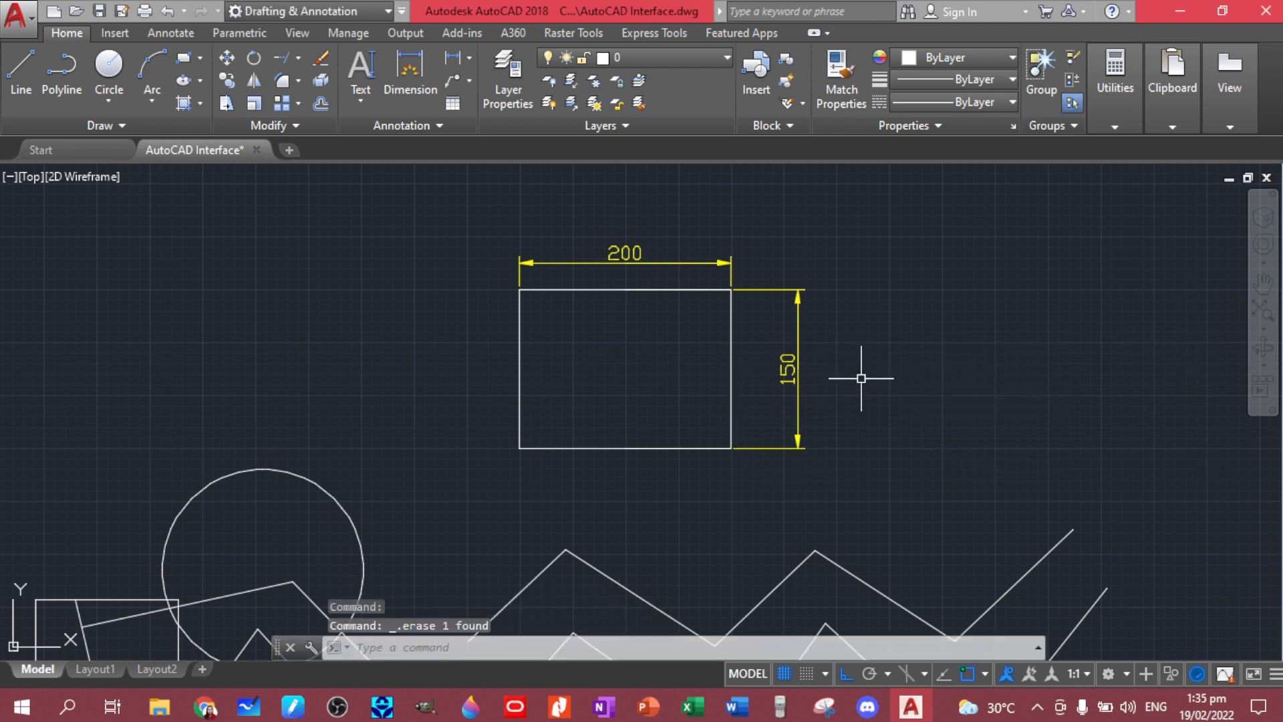
Define a multiline text box in the empty area beside the rectangle's vertical dimension.
click(361, 97)
click(375, 134)
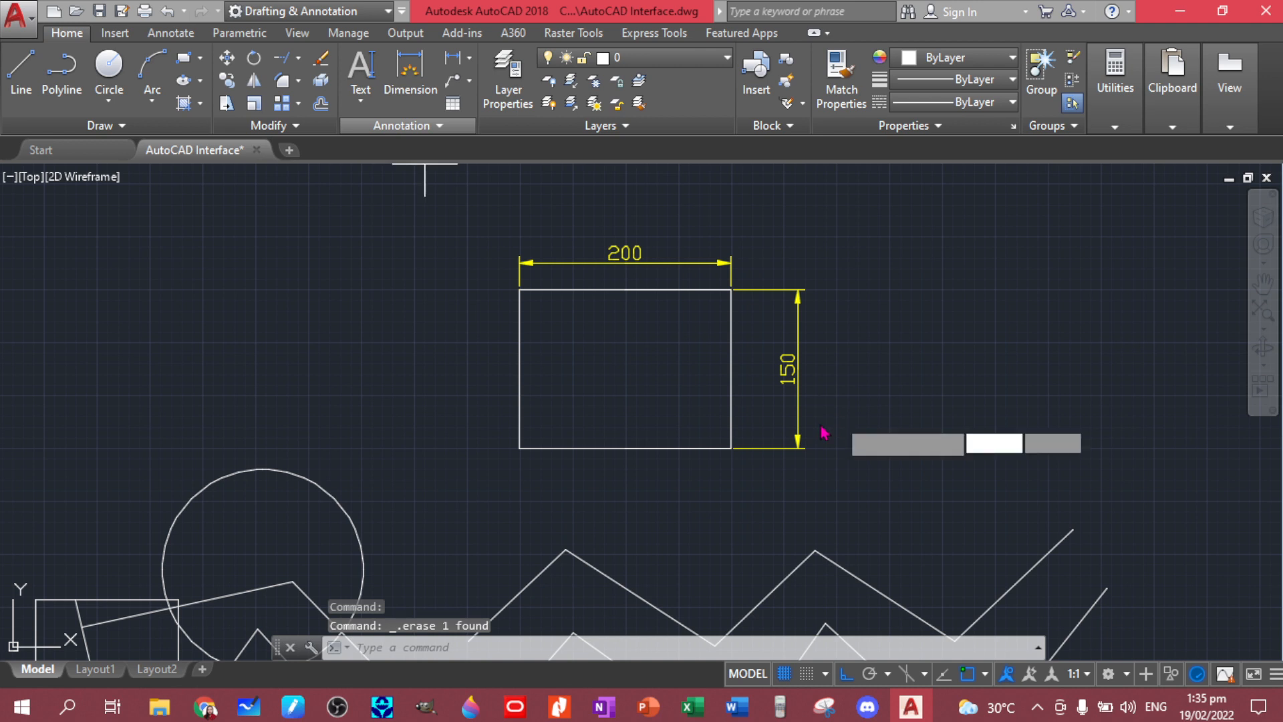
click(877, 263)
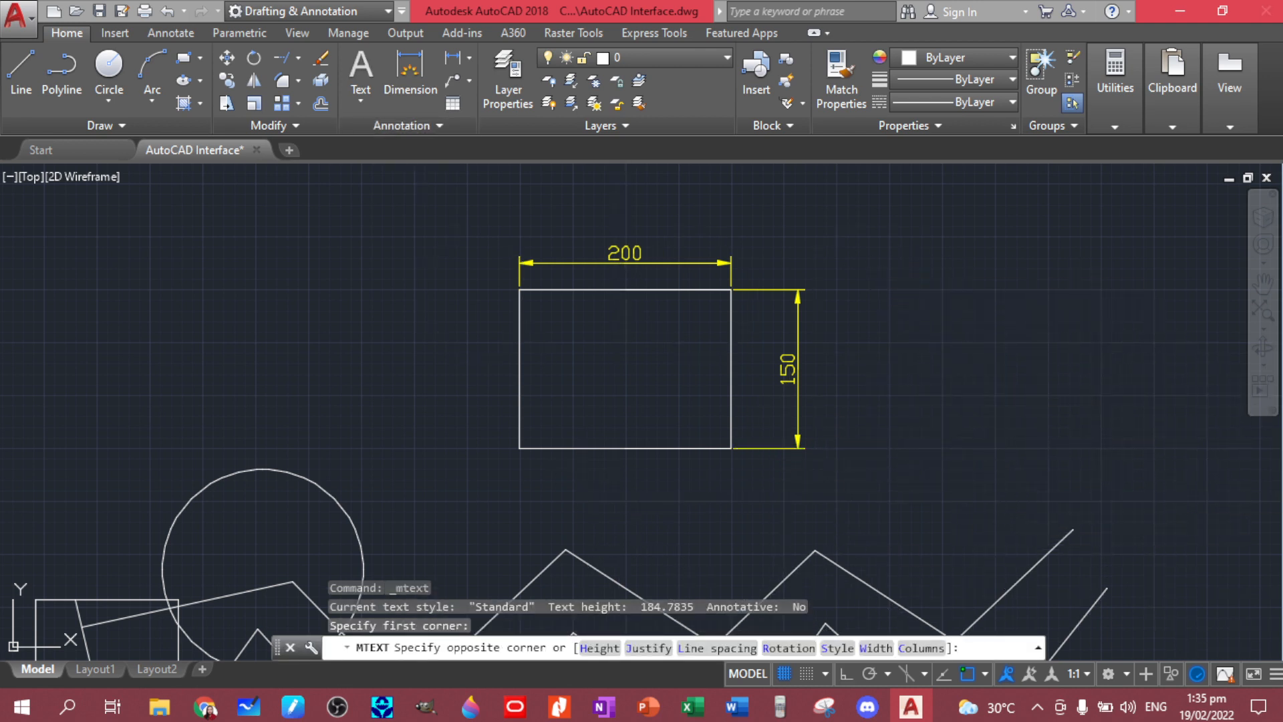
click(1039, 471)
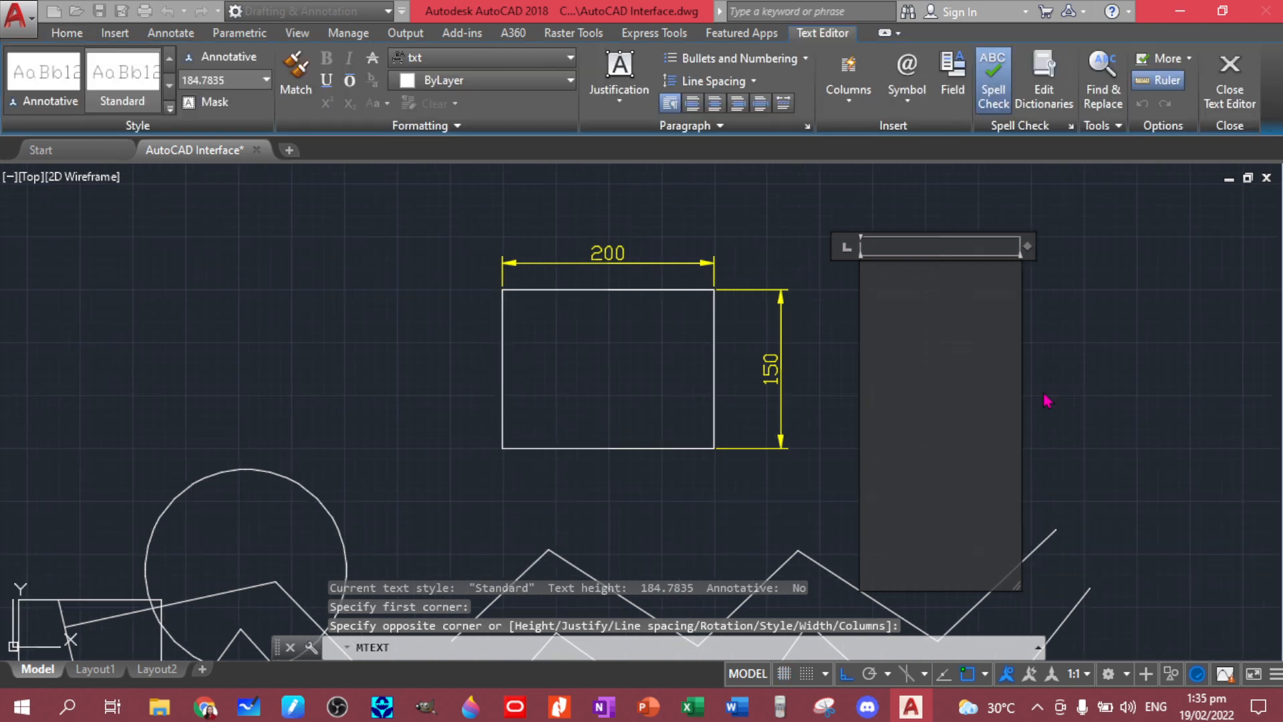
middle_drag(1039, 387, 885, 386)
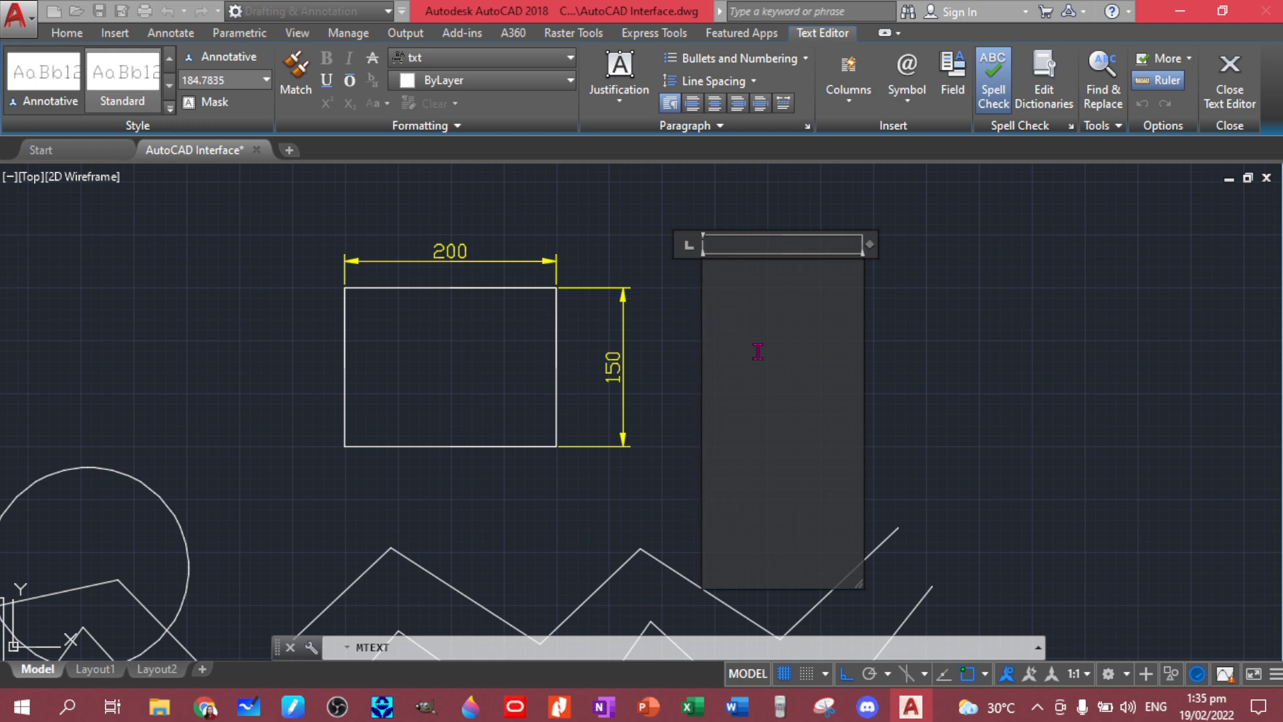
Enter "plate 1" as the multiline text and widen the text box so the words fit on one line.
text(plat)
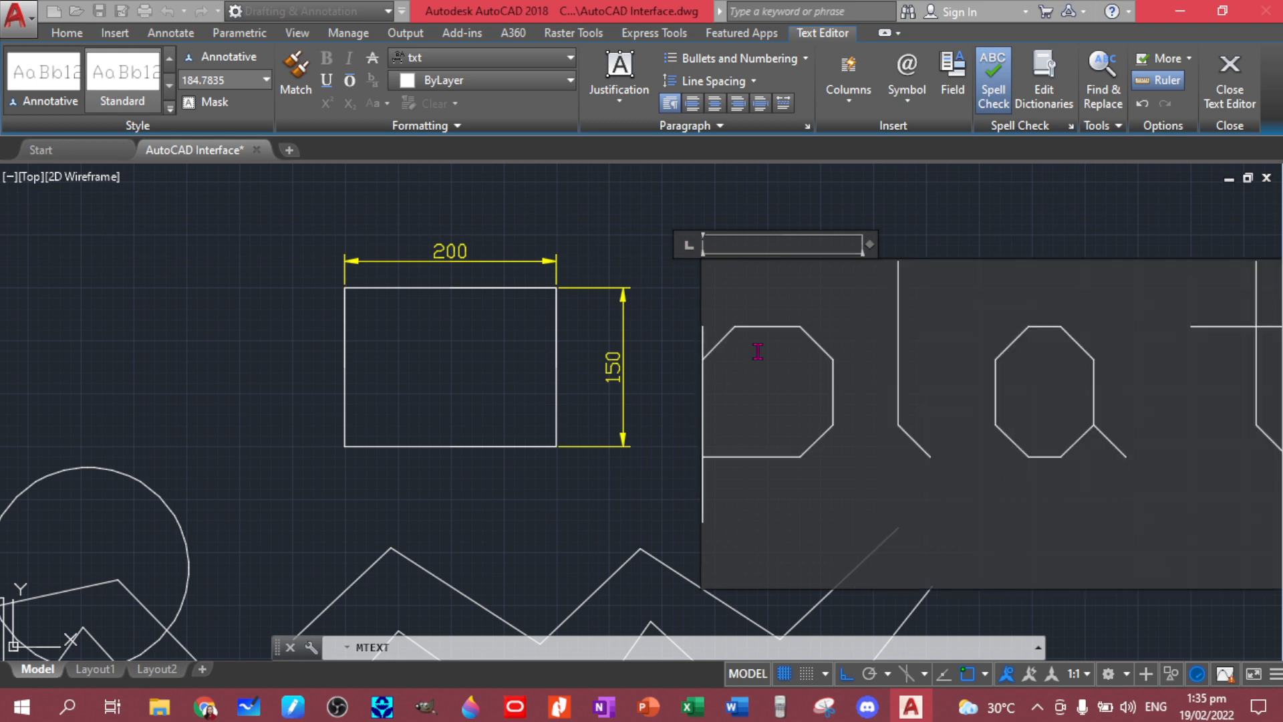
text(e)
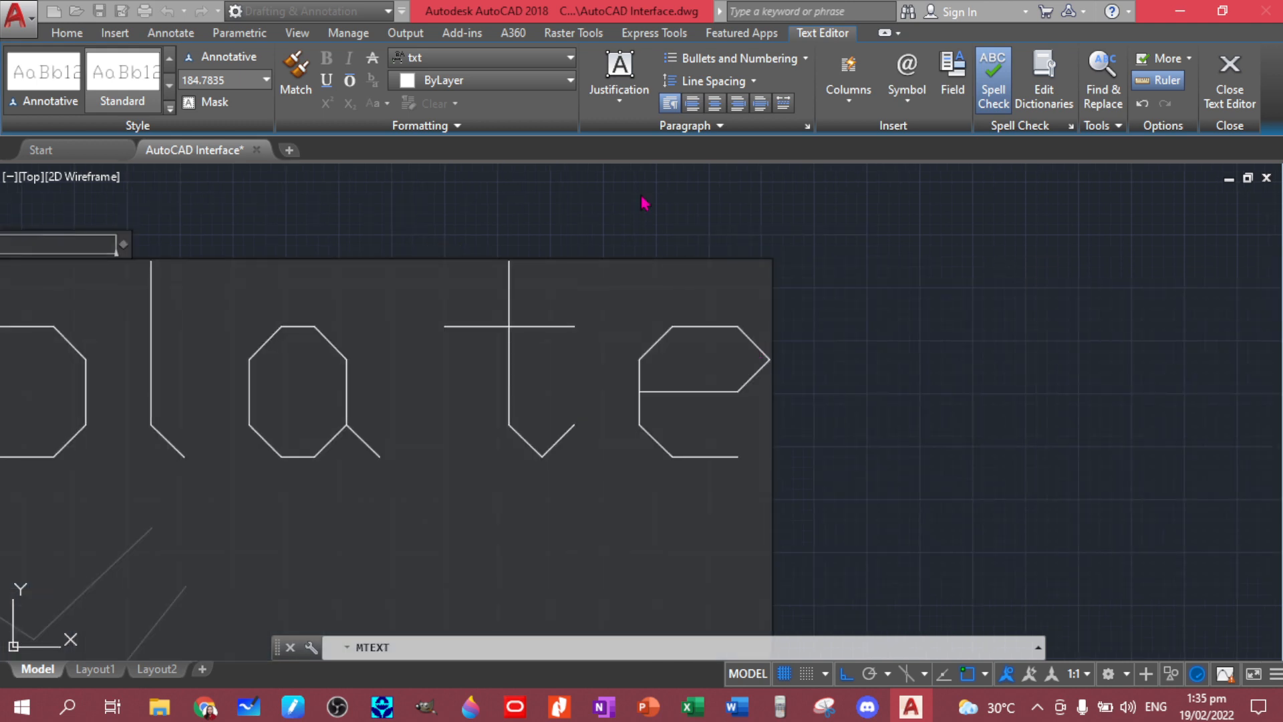
drag(117, 246, 1201, 244)
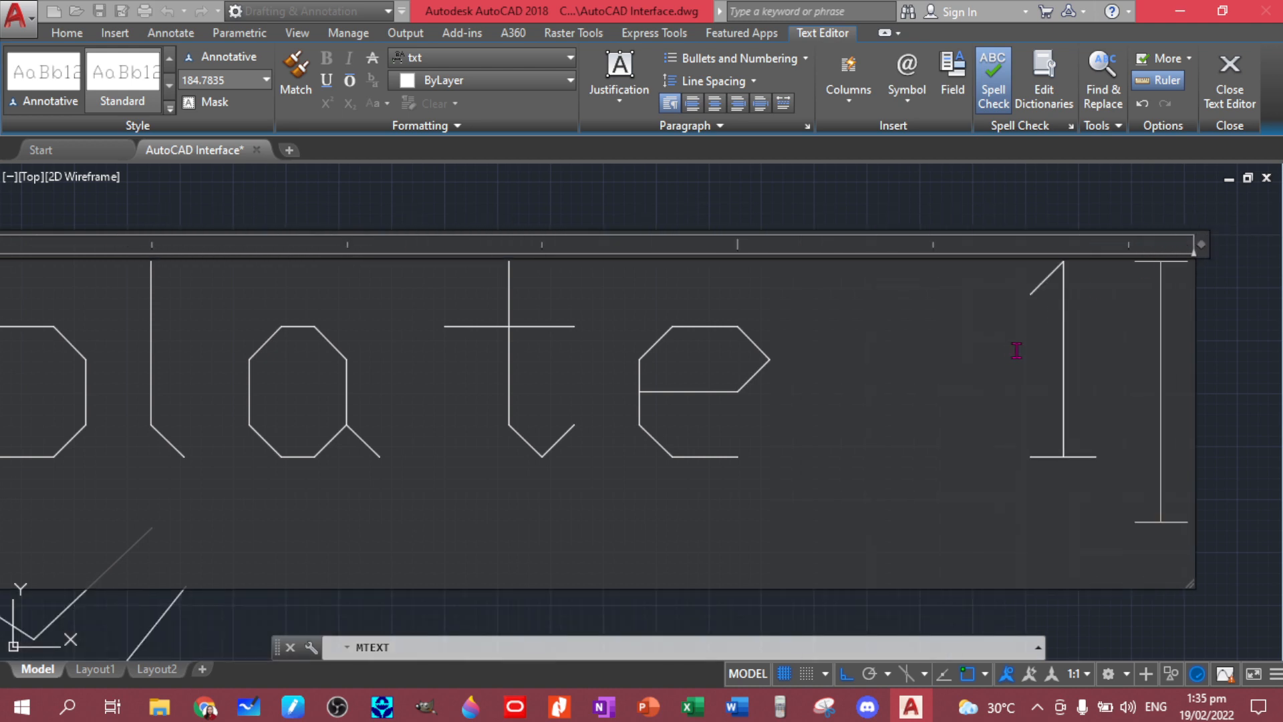
Set the text height of the whole "plate 1" text to 50.
drag(1141, 318, 20, 387)
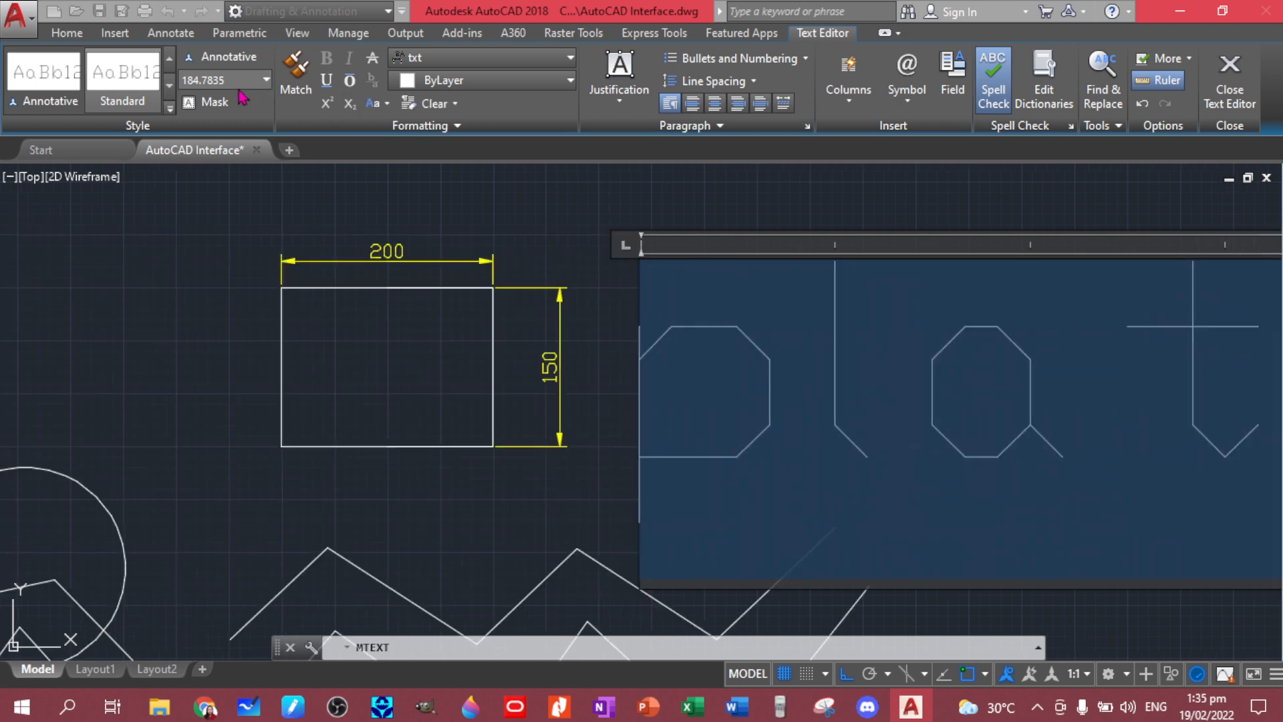
click(266, 81)
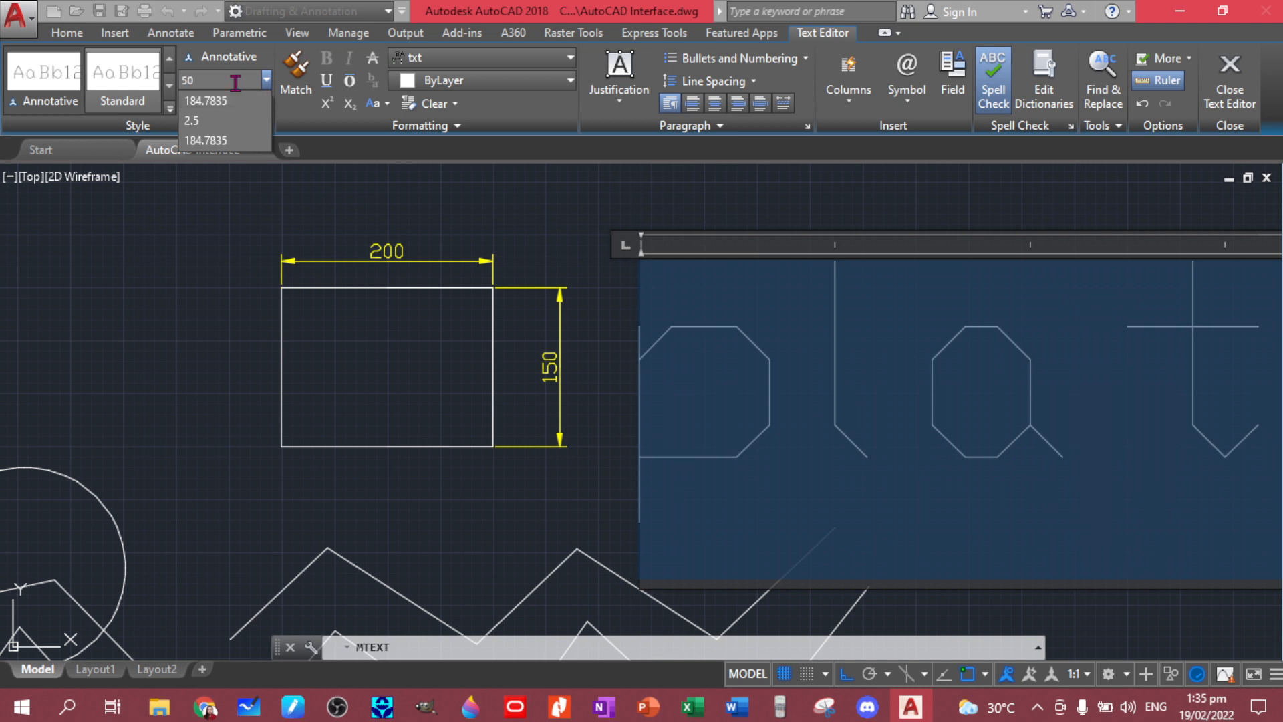
key(Escape)
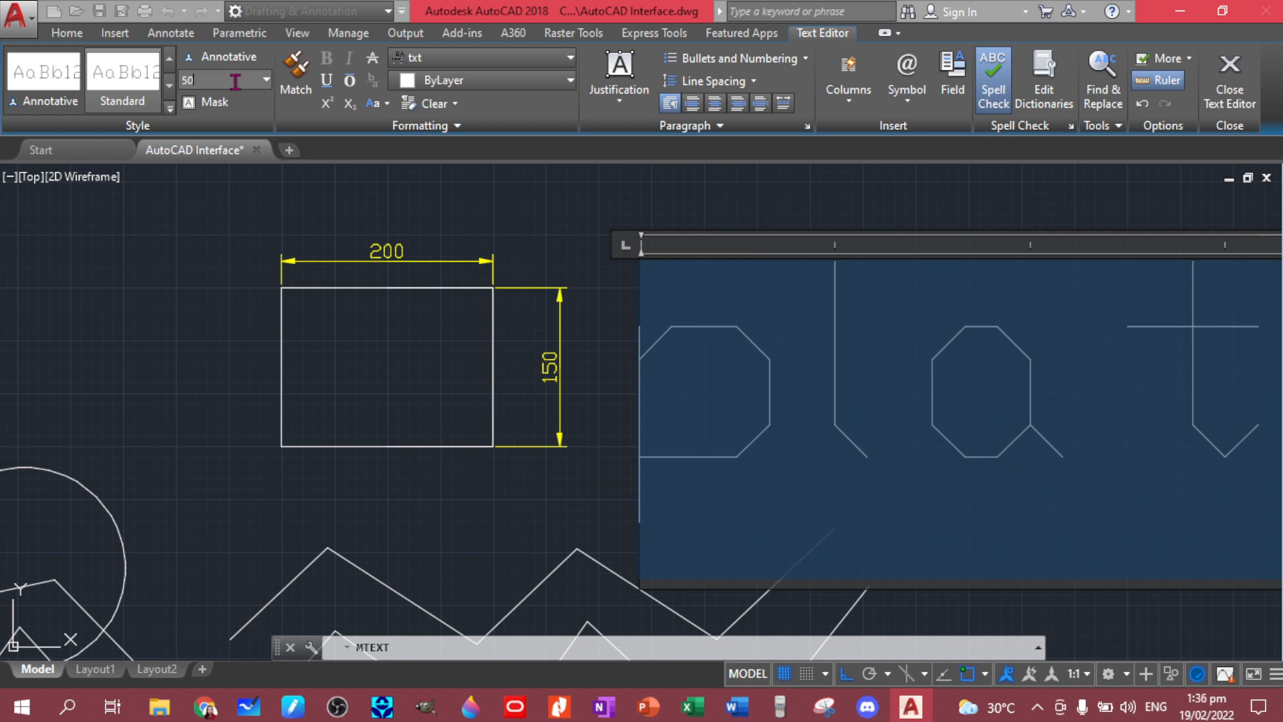
click(235, 81)
text(50)
key(Return)
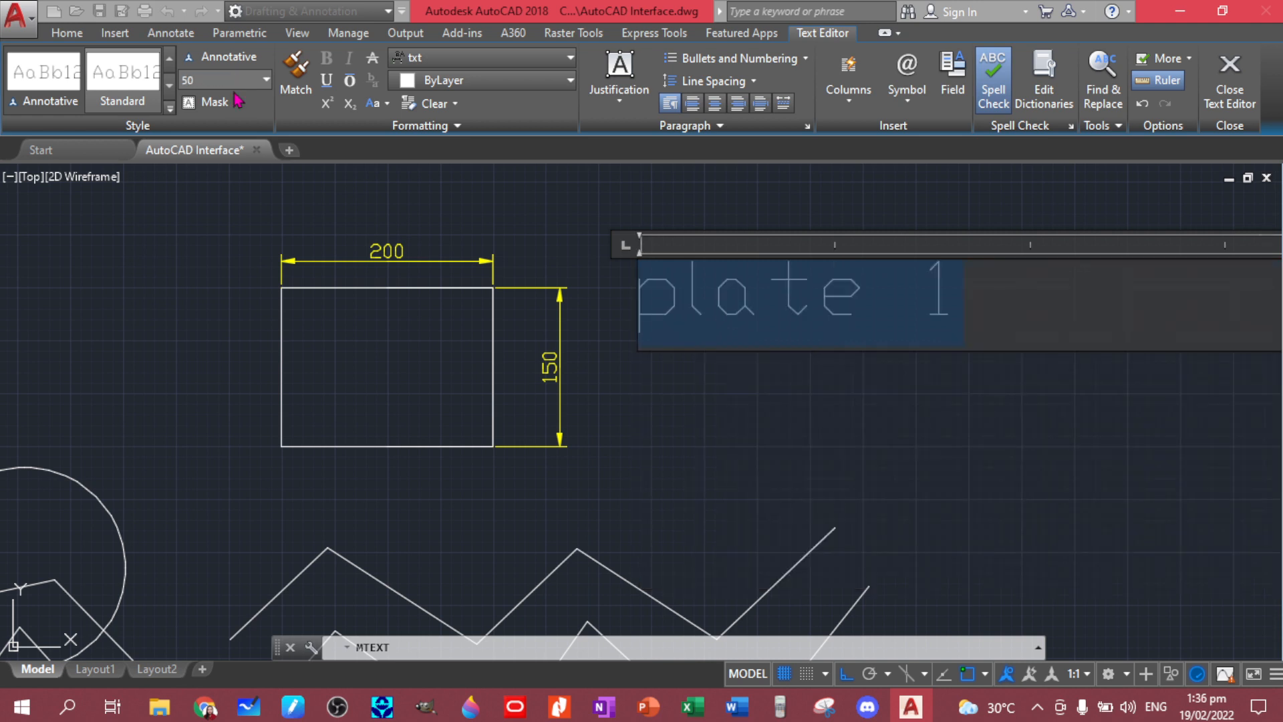
Change the font of the "plate 1" text to Arial, finish text editing and select the text object.
click(171, 109)
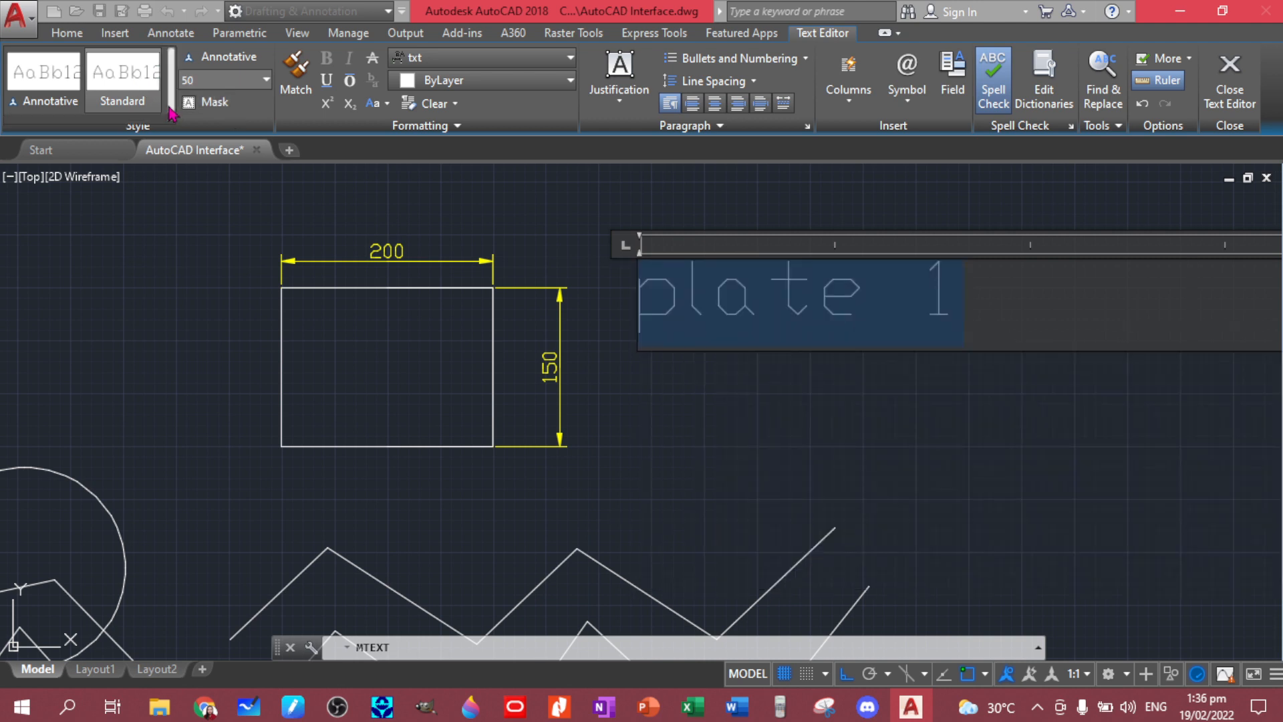
click(570, 60)
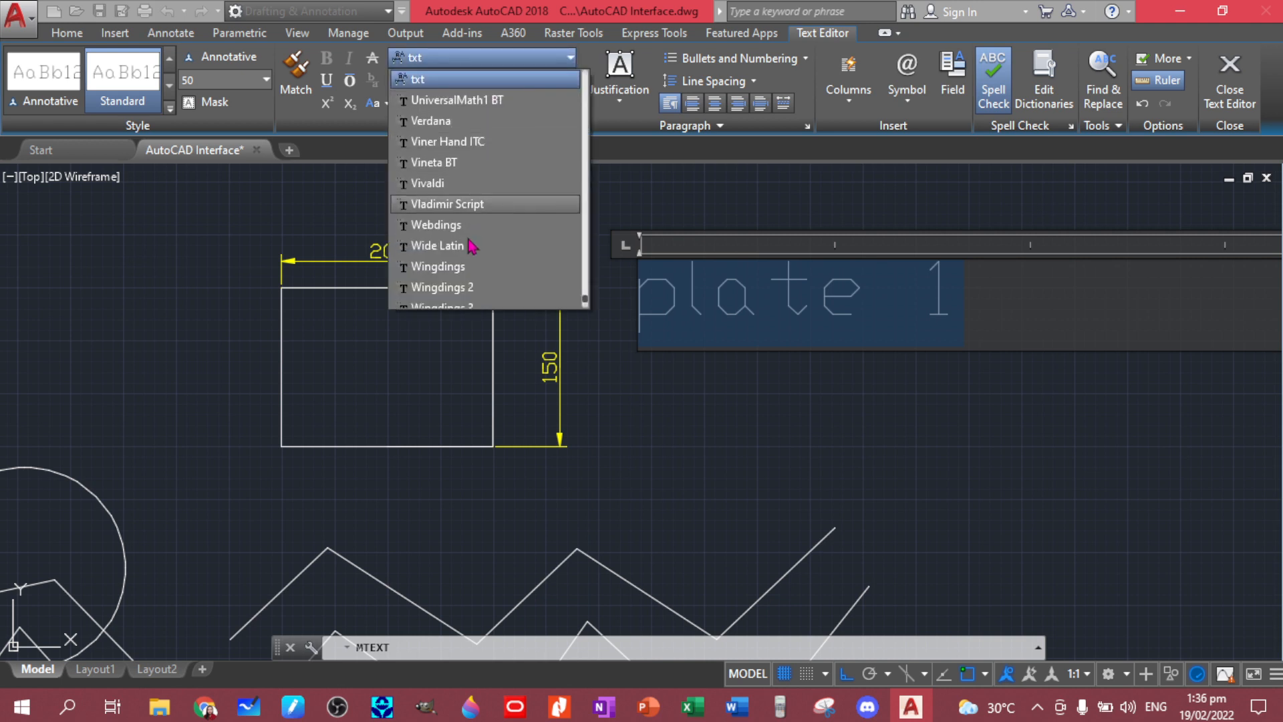
scroll(468, 248, up, 5)
scroll(468, 163, up, 12)
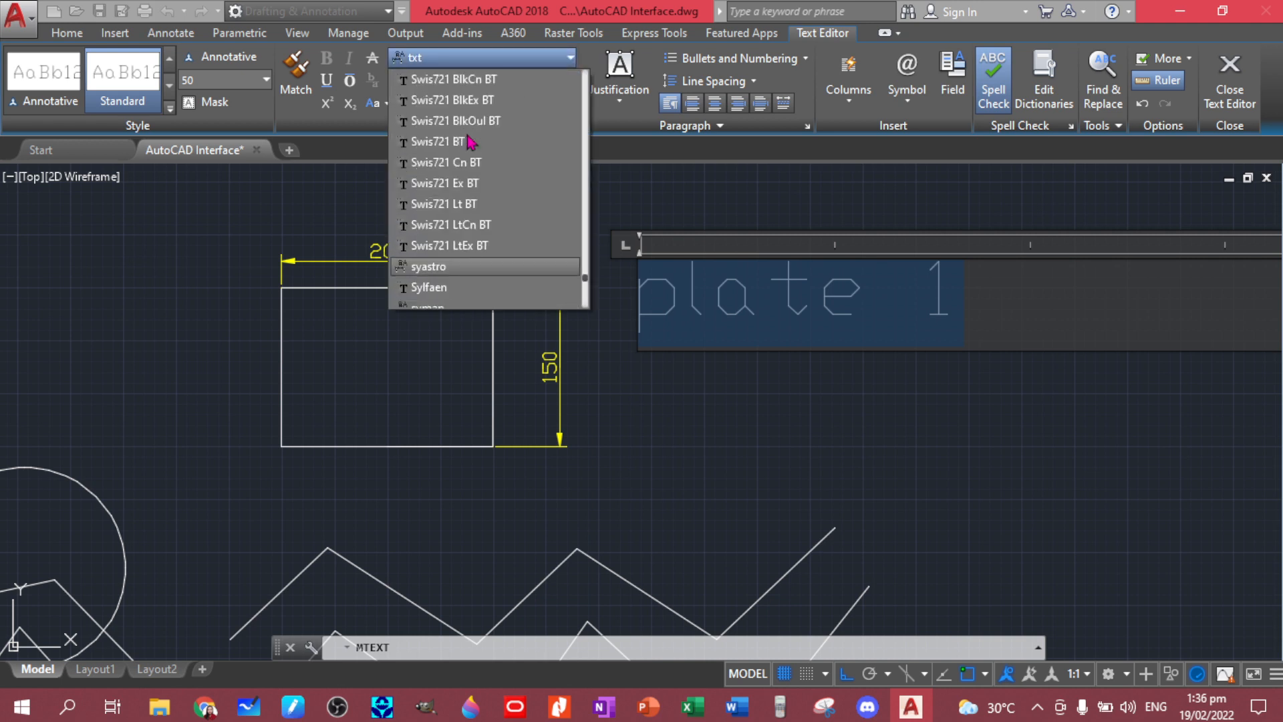
drag(584, 271, 585, 86)
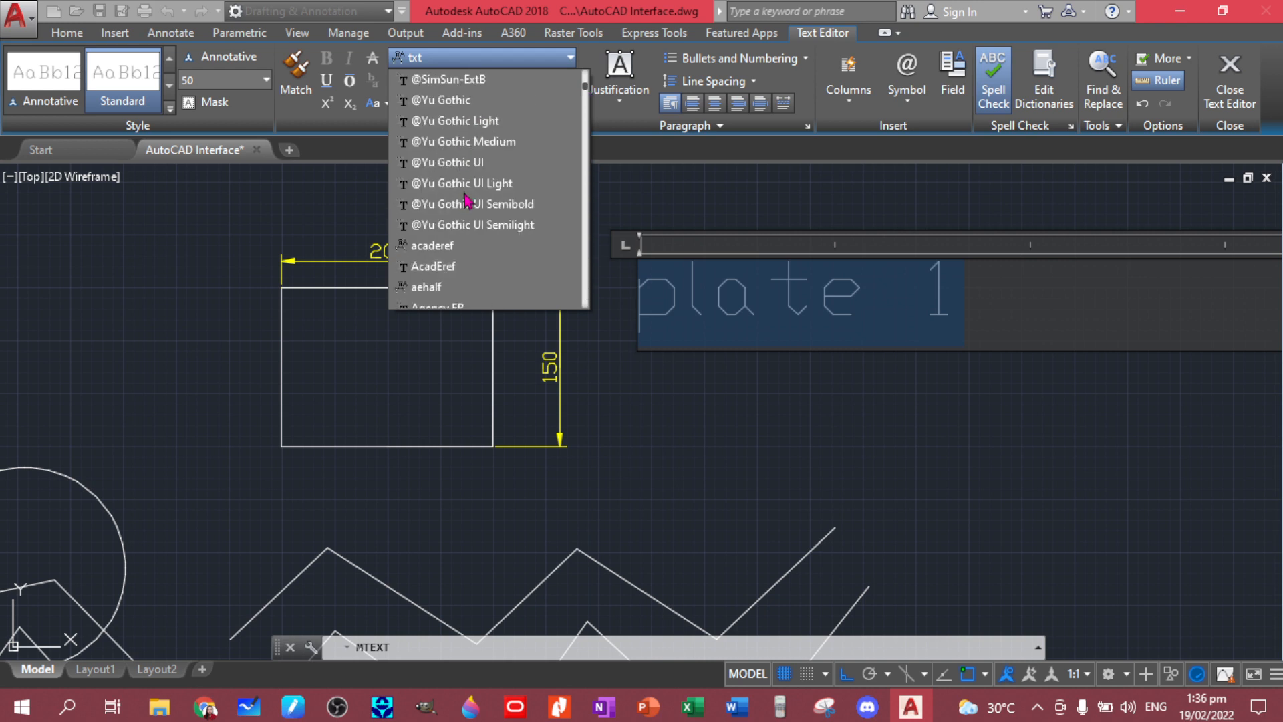
scroll(457, 263, down, 2)
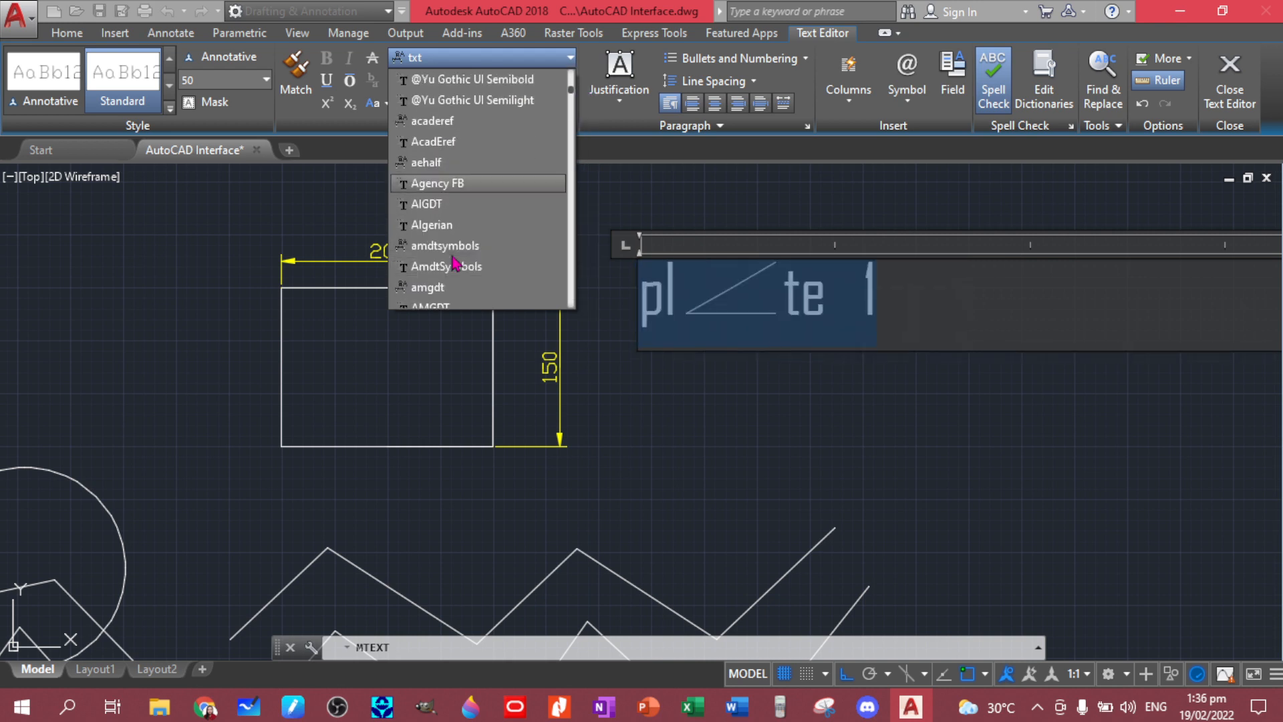
scroll(460, 159, down, 2)
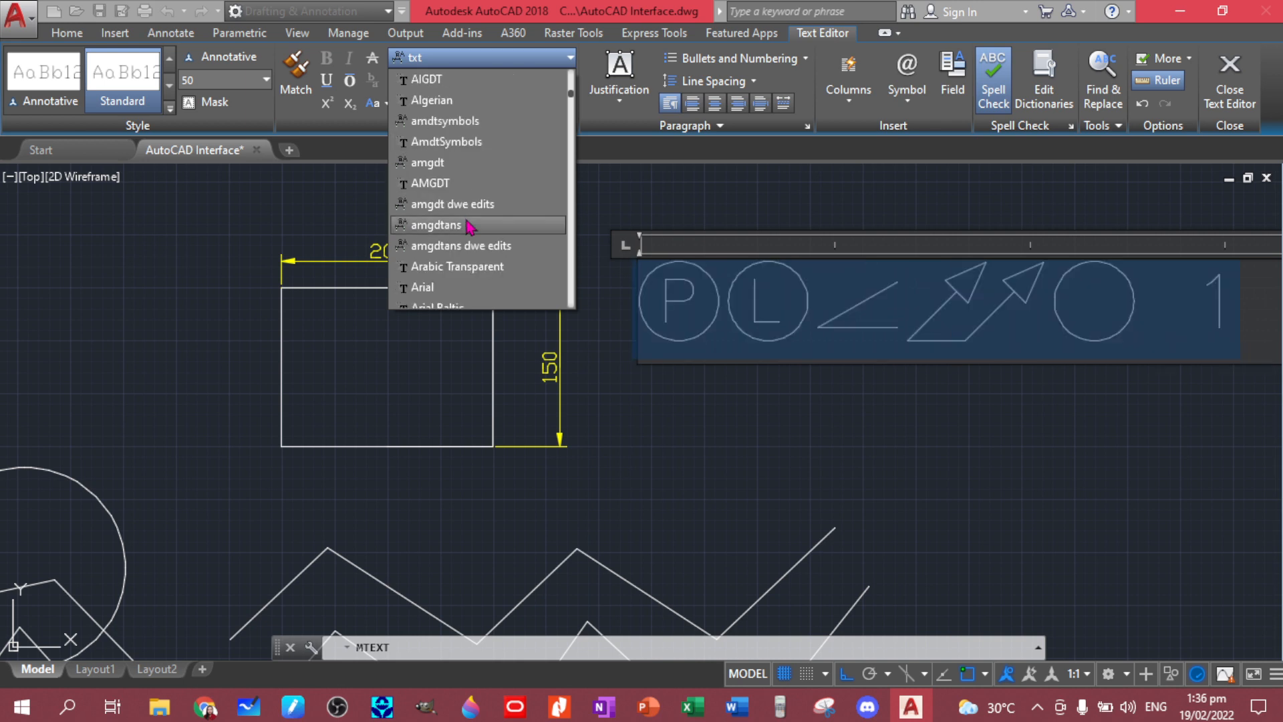
click(449, 289)
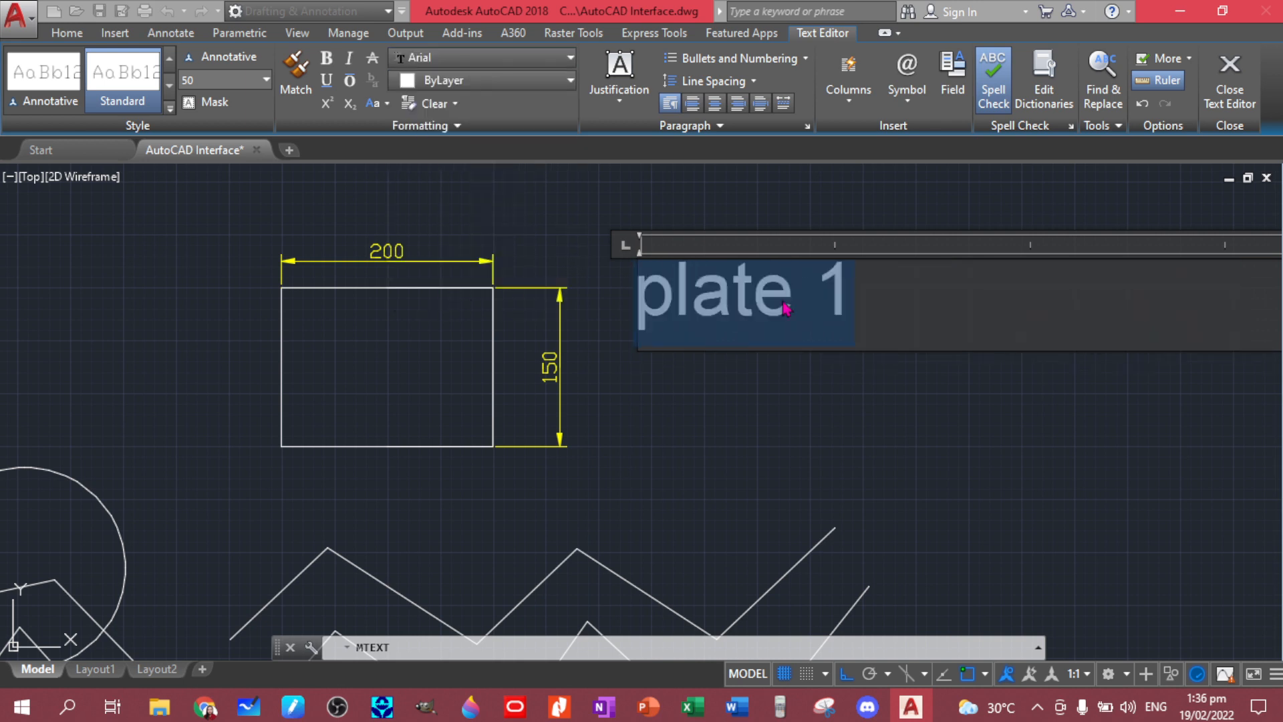
click(887, 425)
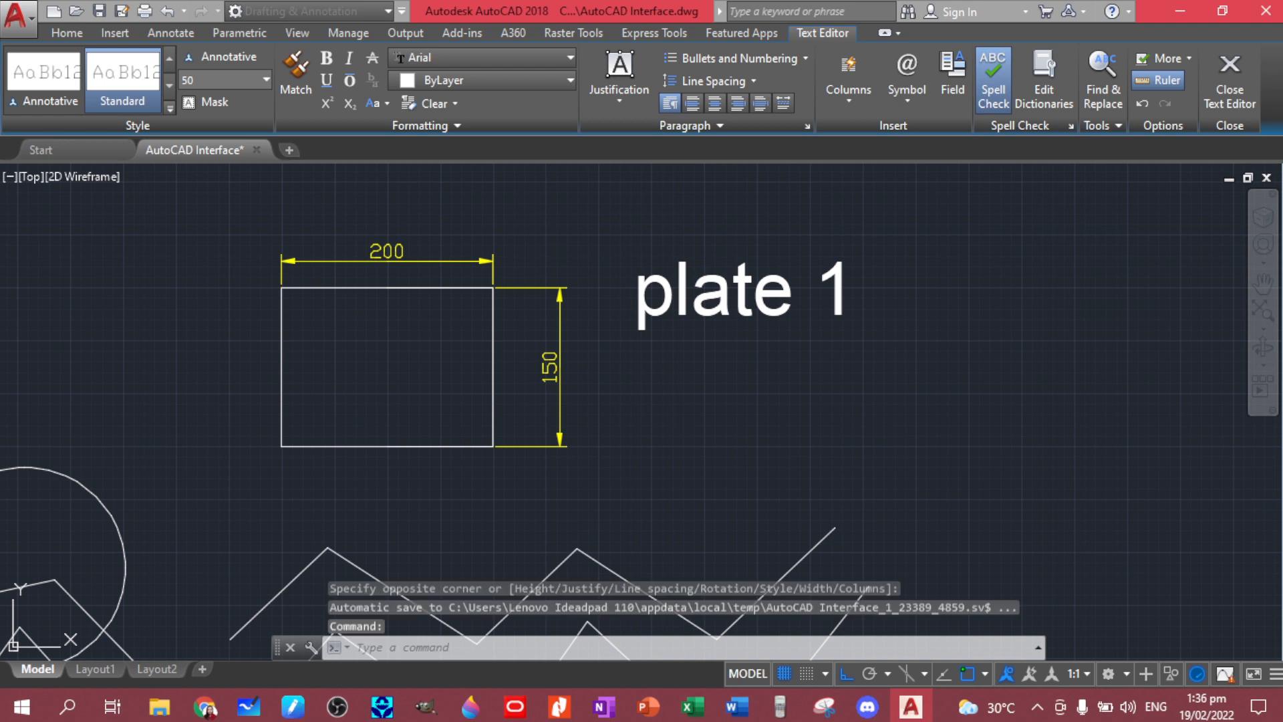
click(700, 272)
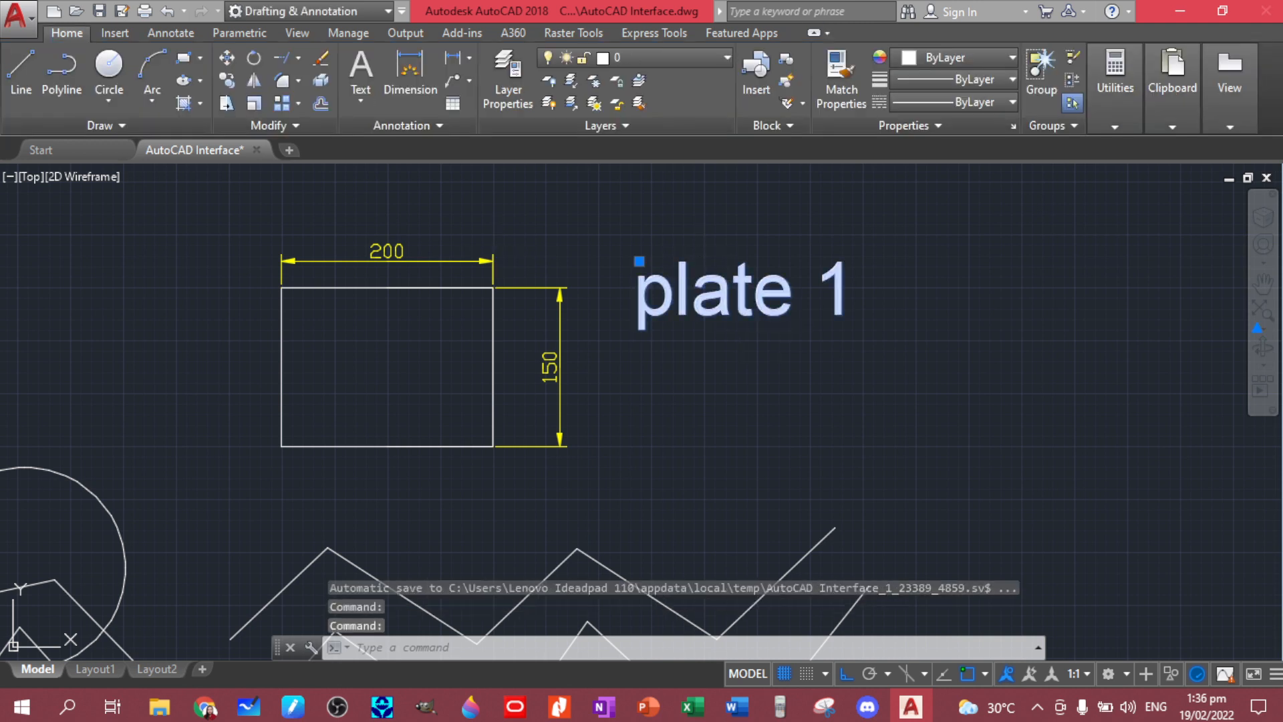
Set the text height of the whole "plate 1" text to 10 and finish text editing.
double_click(761, 299)
drag(864, 294, 641, 315)
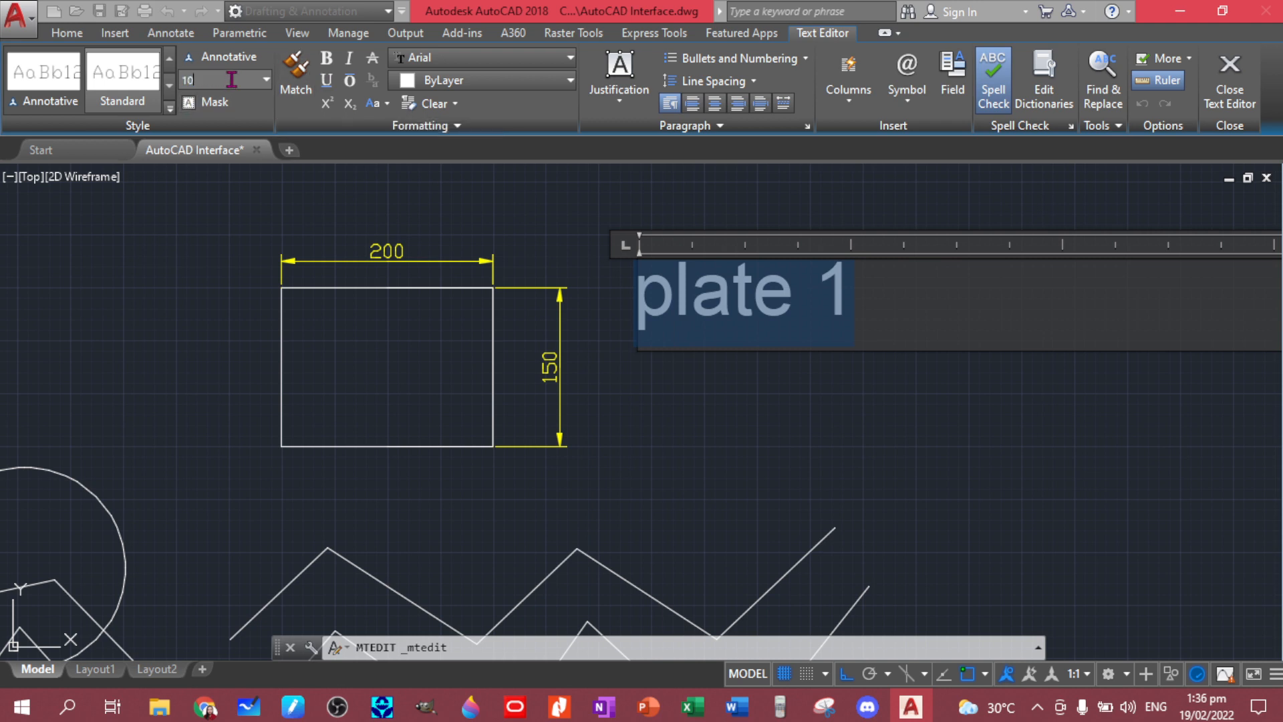
key(Return)
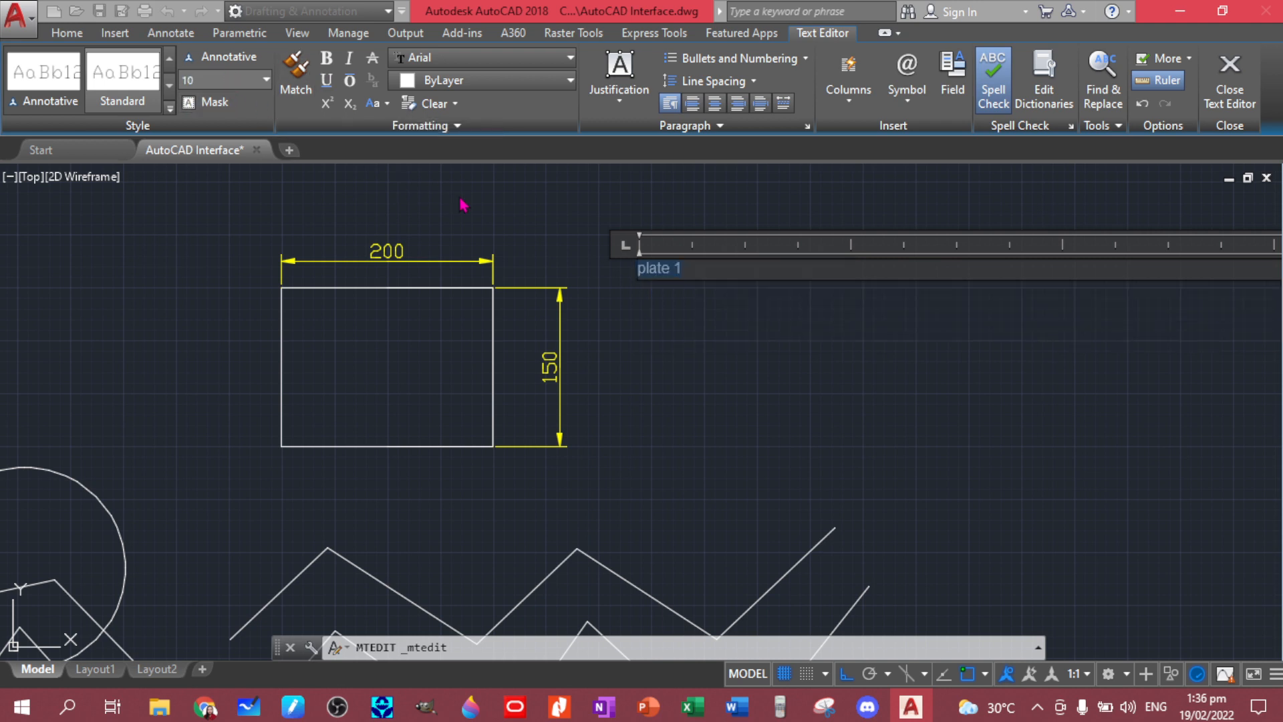
click(796, 354)
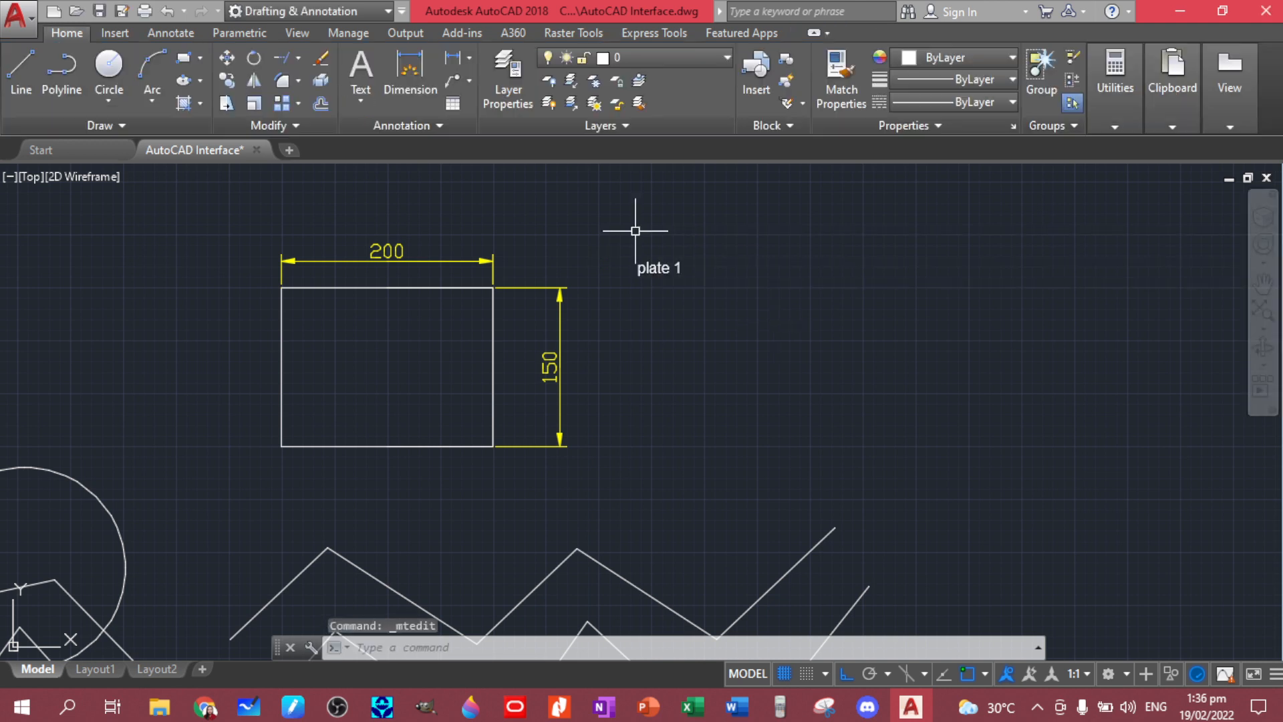
Move the "plate 1" text to just below the dimensioned rectangle's bottom edge, with Ortho mode off.
click(657, 260)
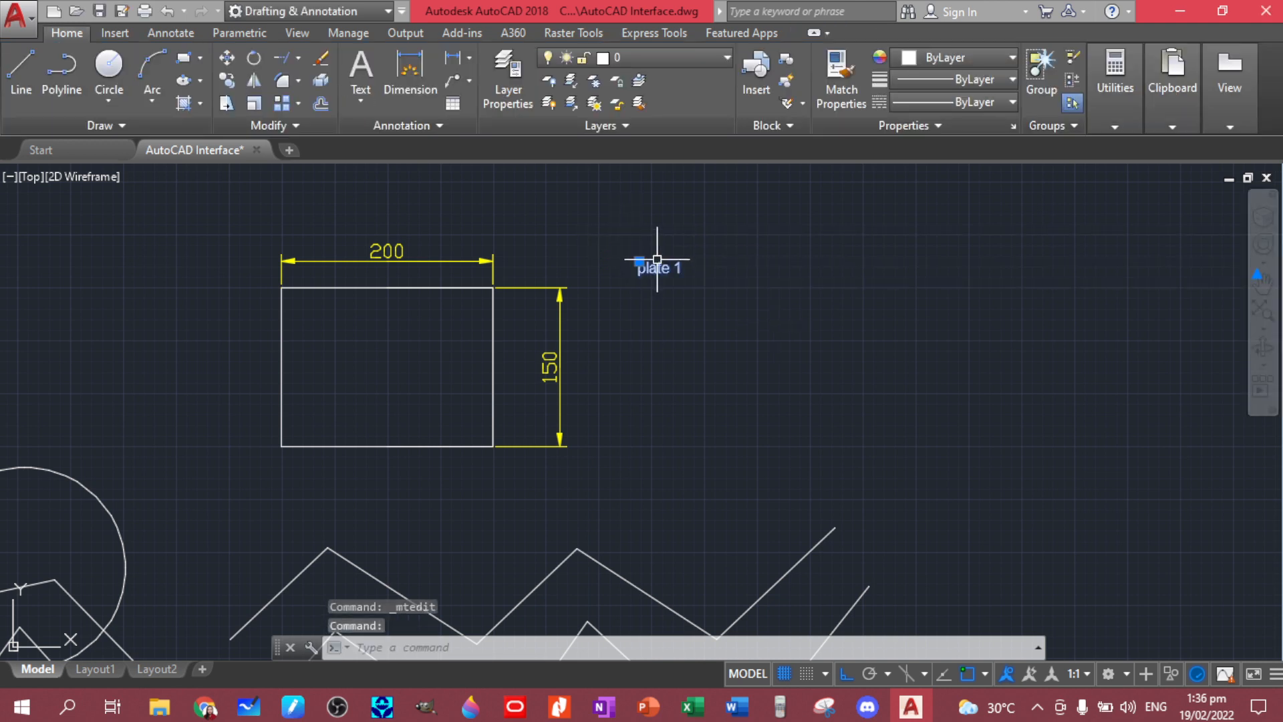
text(M)
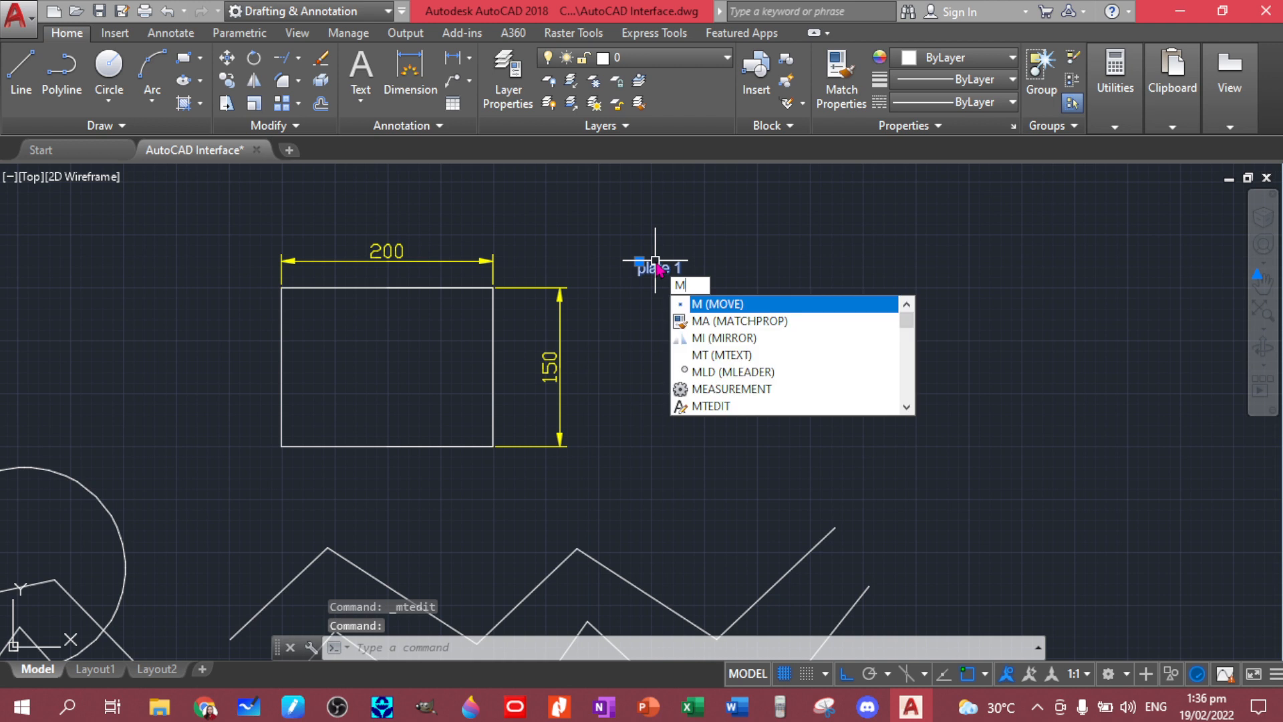
key(Return)
click(665, 262)
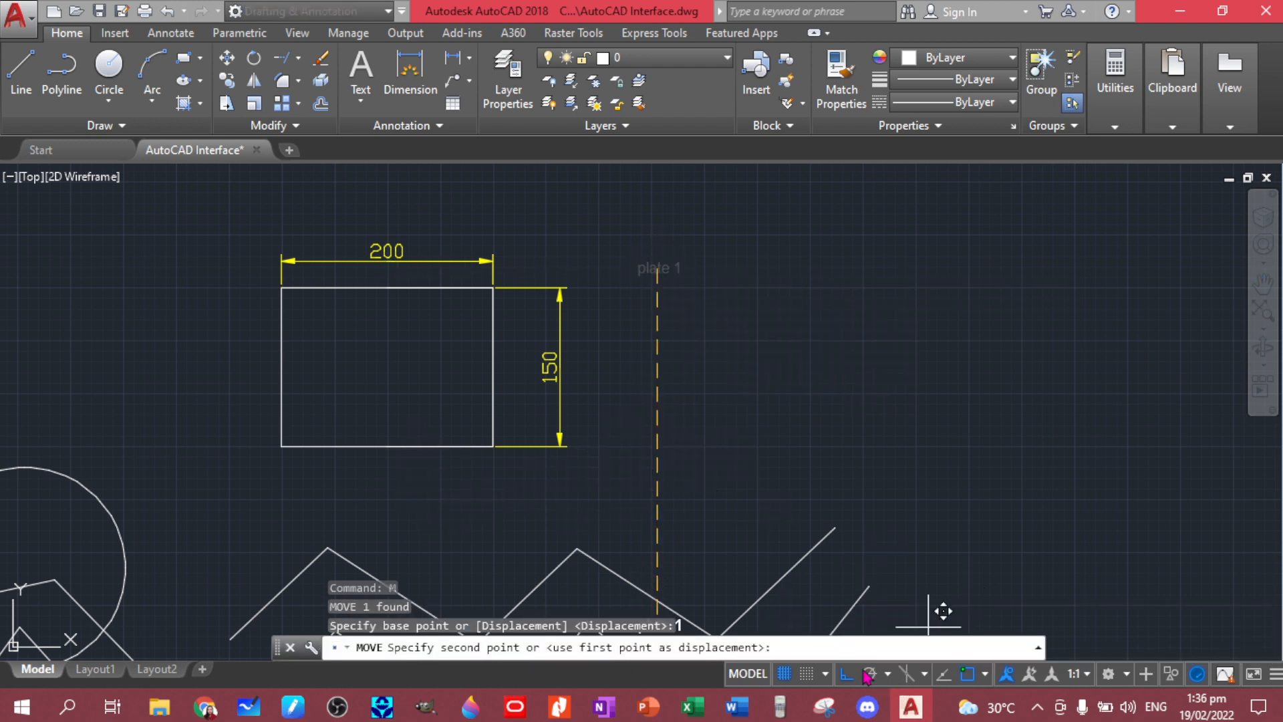
click(846, 675)
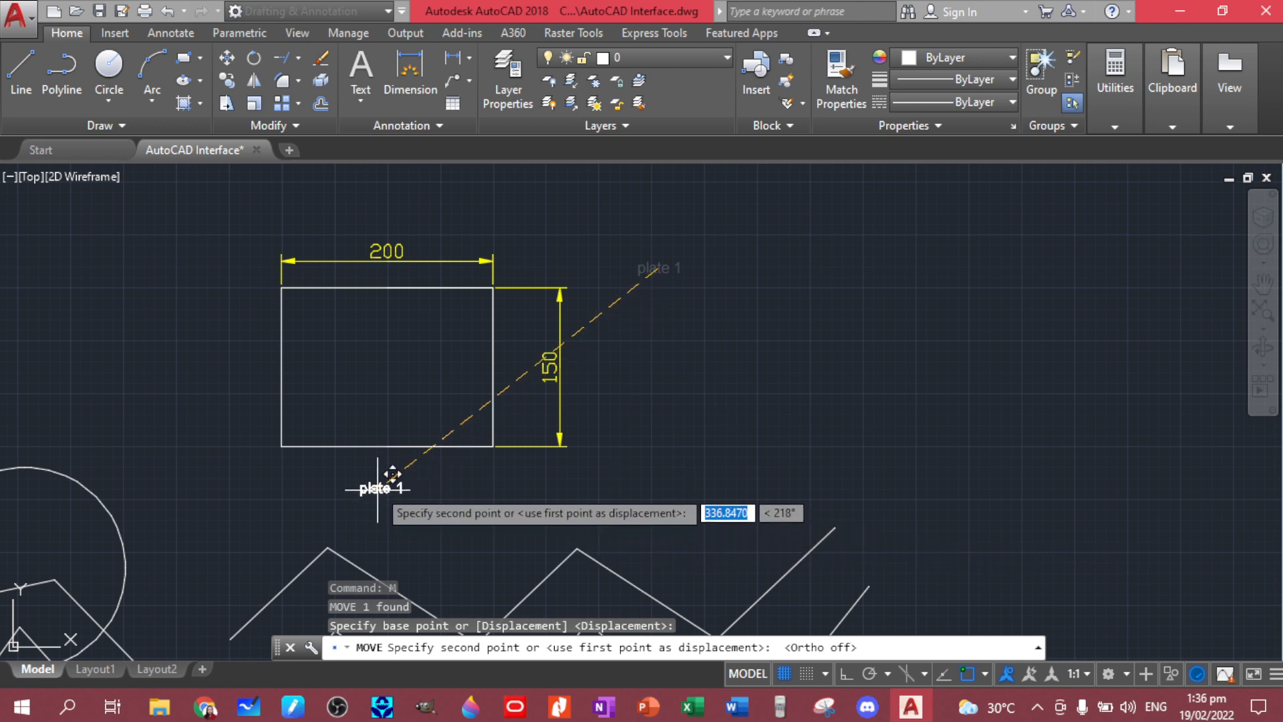
click(393, 458)
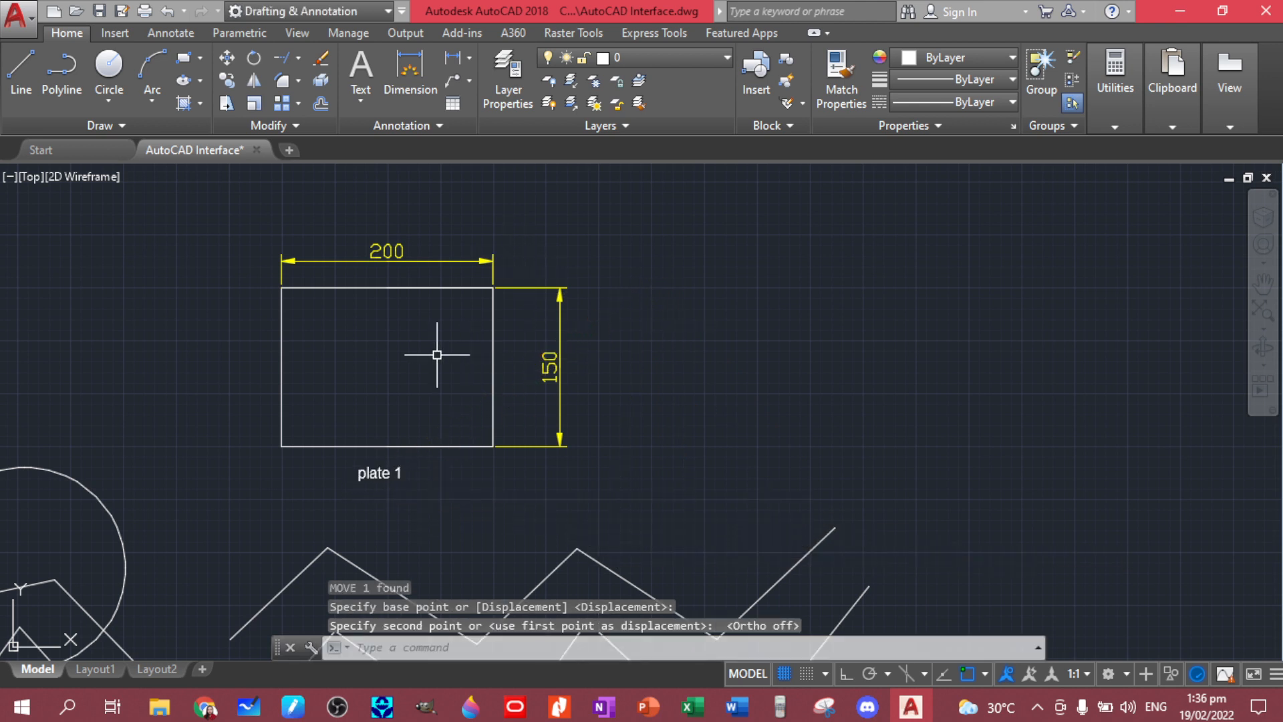
Set the drawing units to an insertion scale of Meters and a length precision of 0.00.
middle_drag(435, 352, 510, 301)
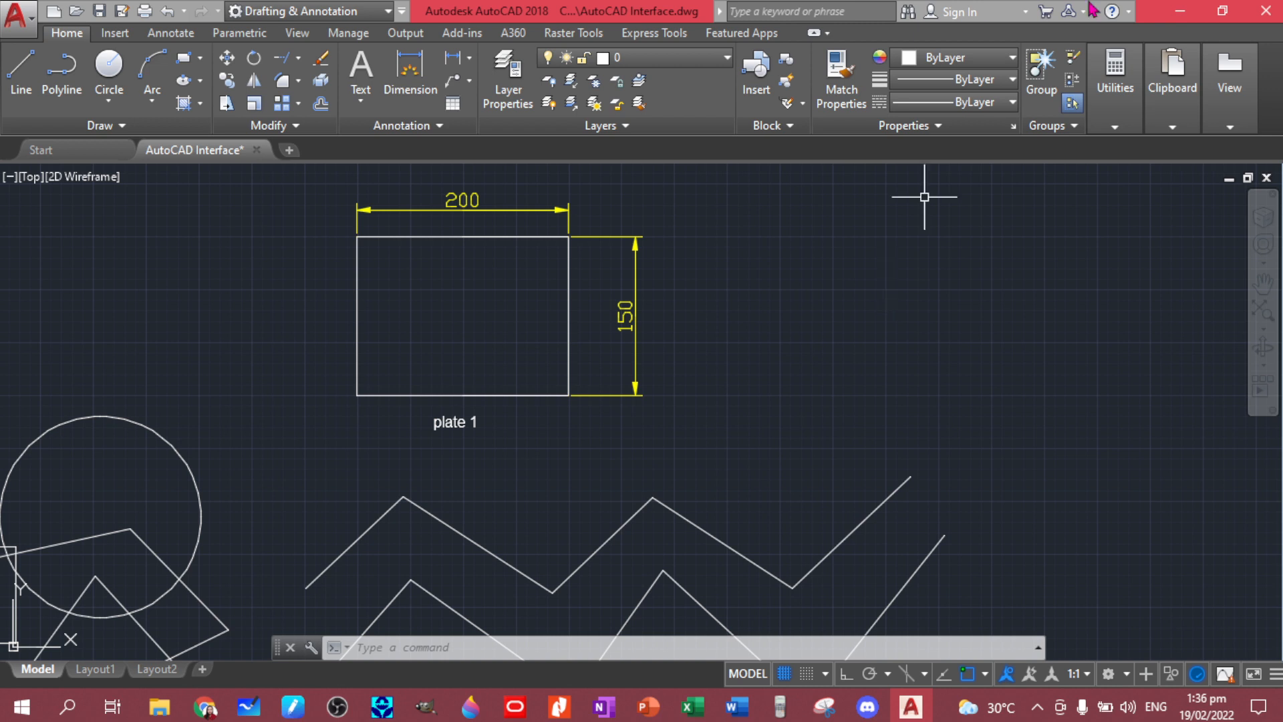
mouse_move(538, 475)
middle_down()
mouse_move(880, 327)
mouse_move(663, 447)
middle_up()
mouse_move(925, 290)
middle_down()
mouse_move(773, 372)
mouse_move(580, 333)
middle_up()
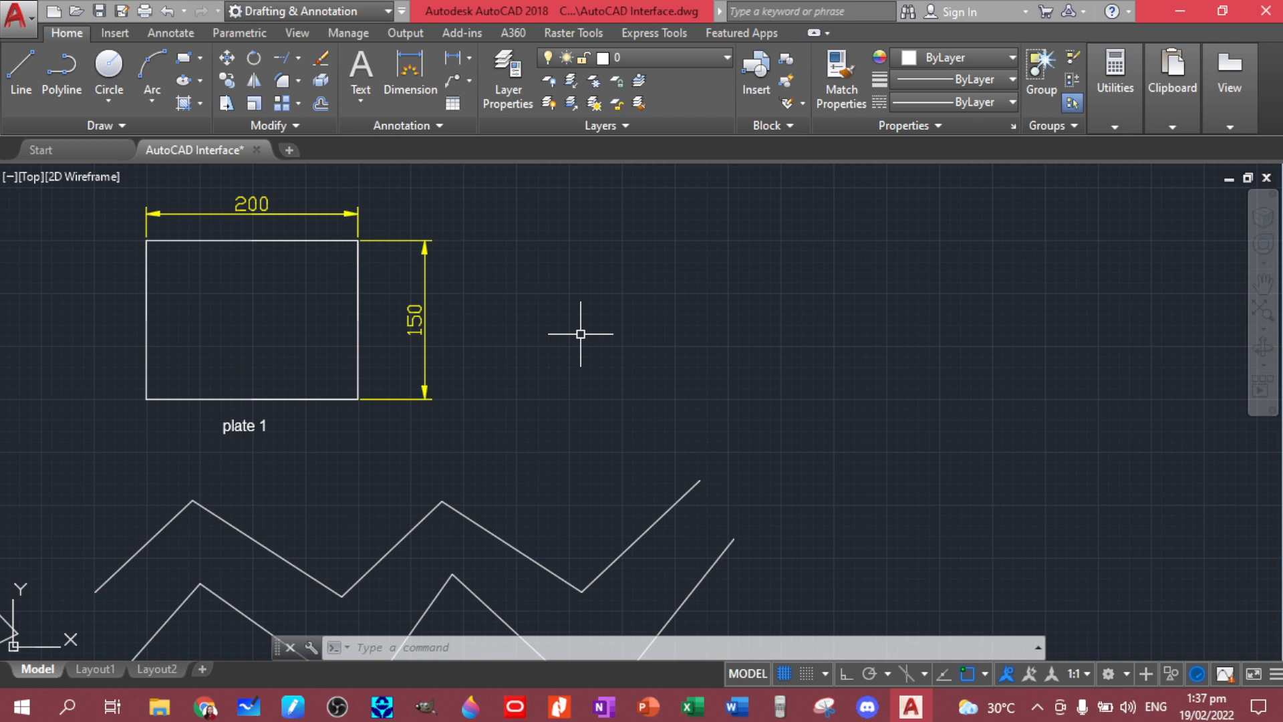
text(UN)
key(Return)
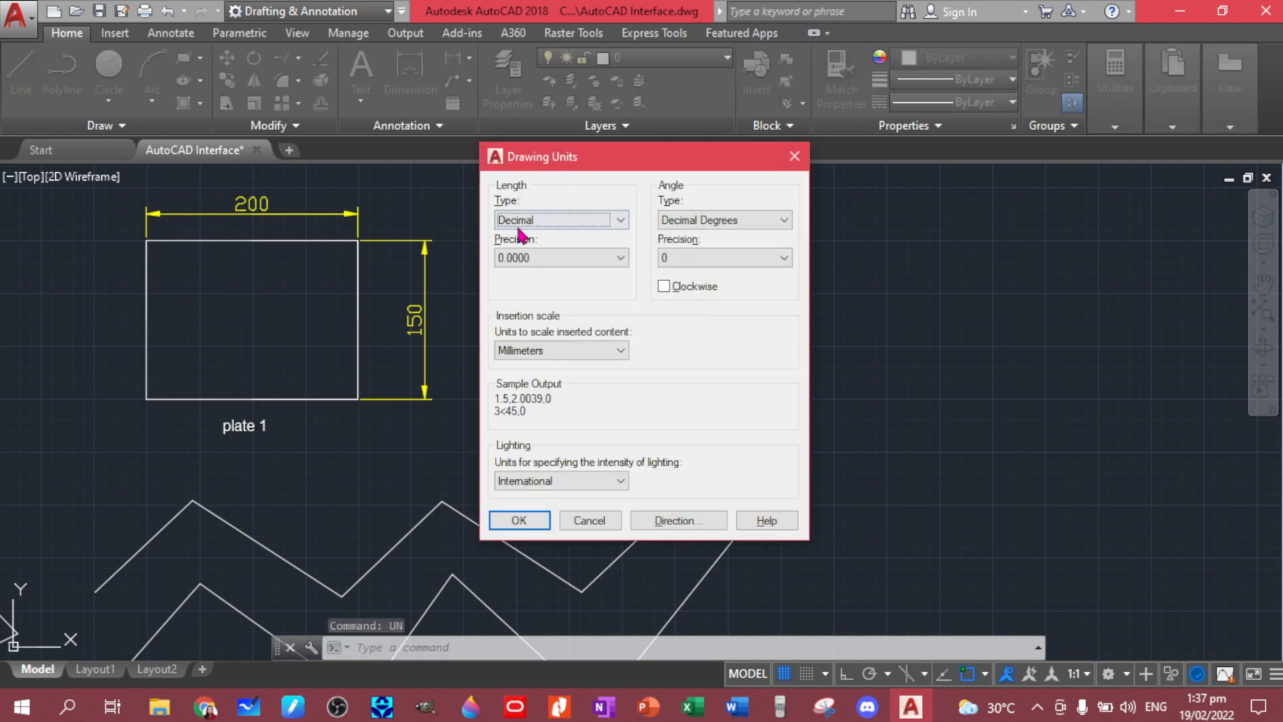
click(607, 351)
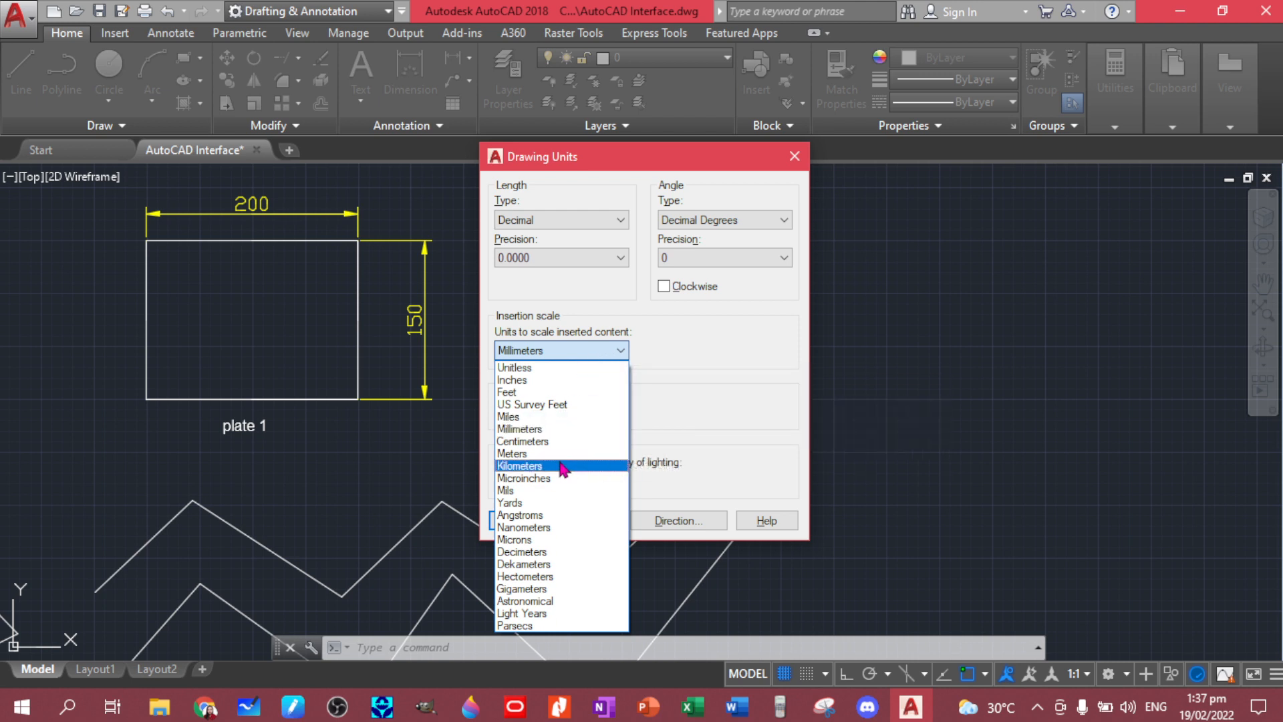
click(528, 454)
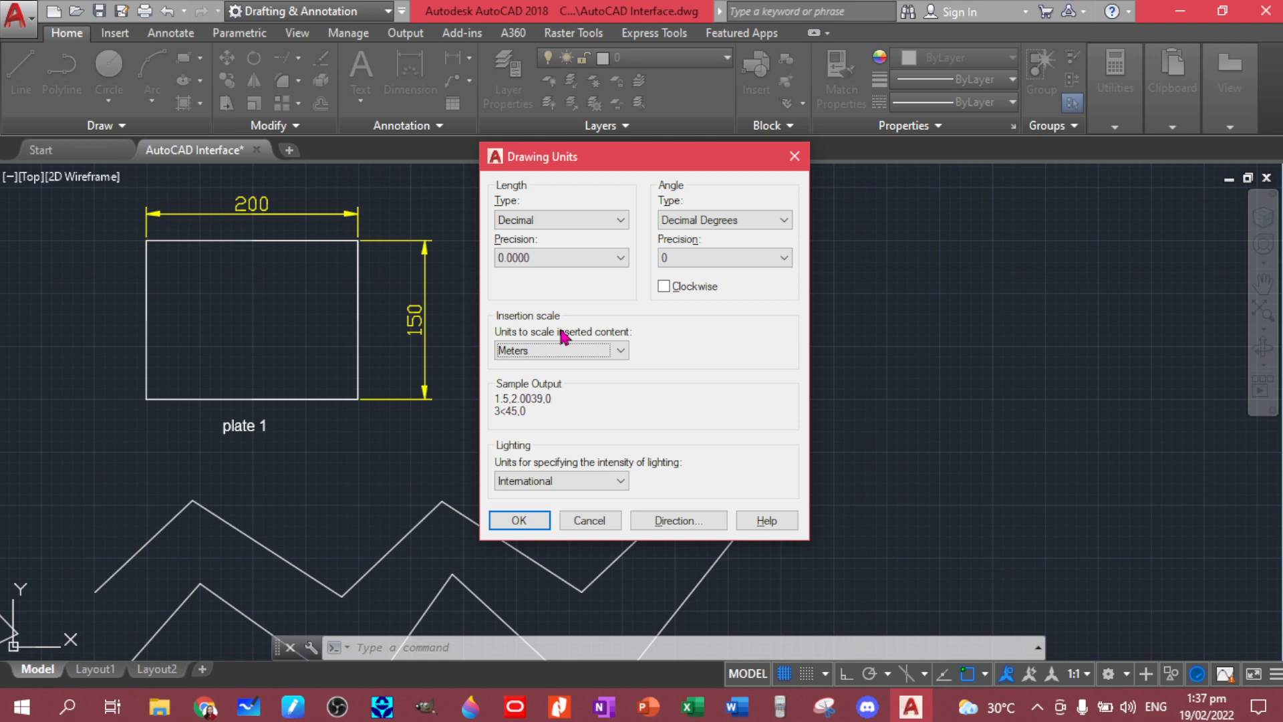
click(616, 258)
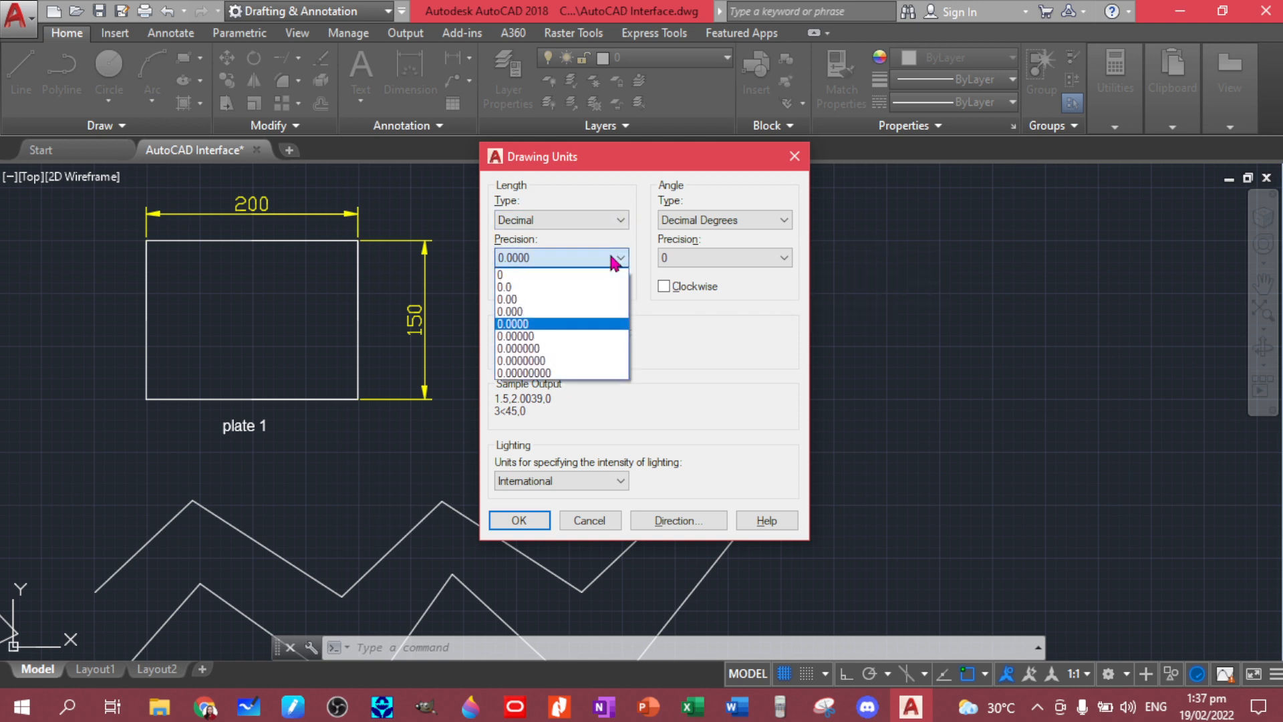
click(534, 299)
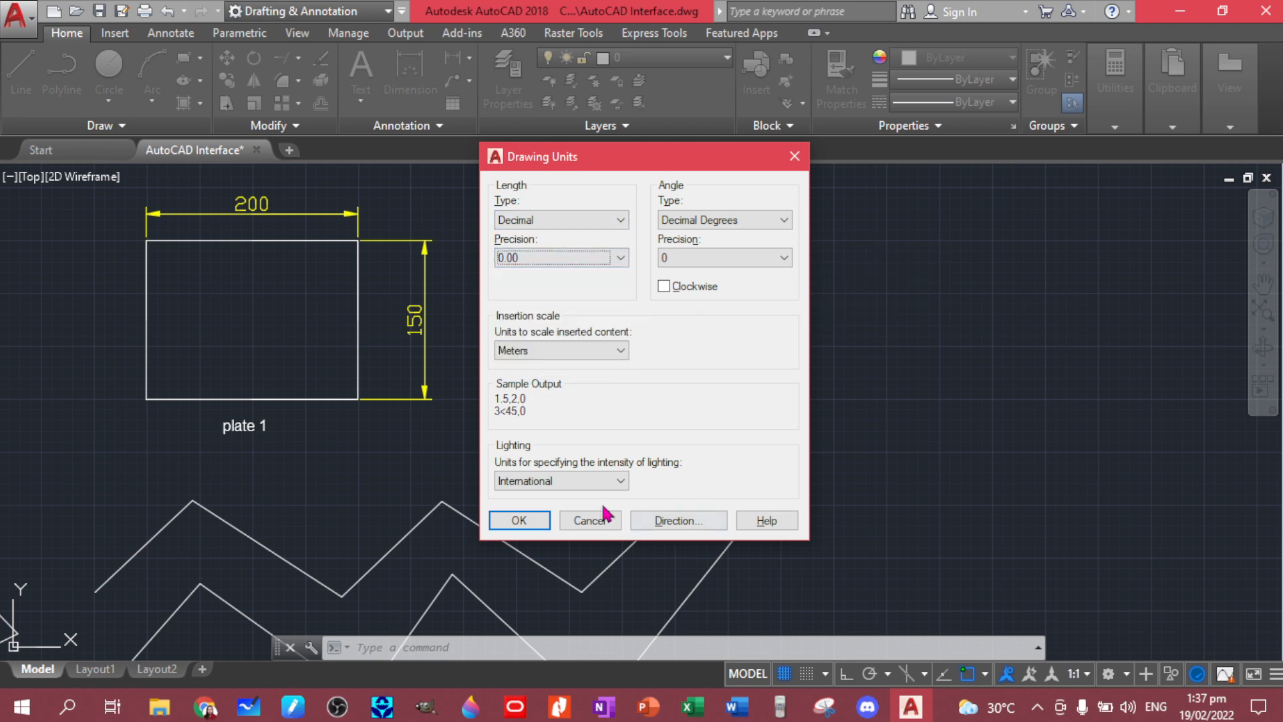
click(531, 522)
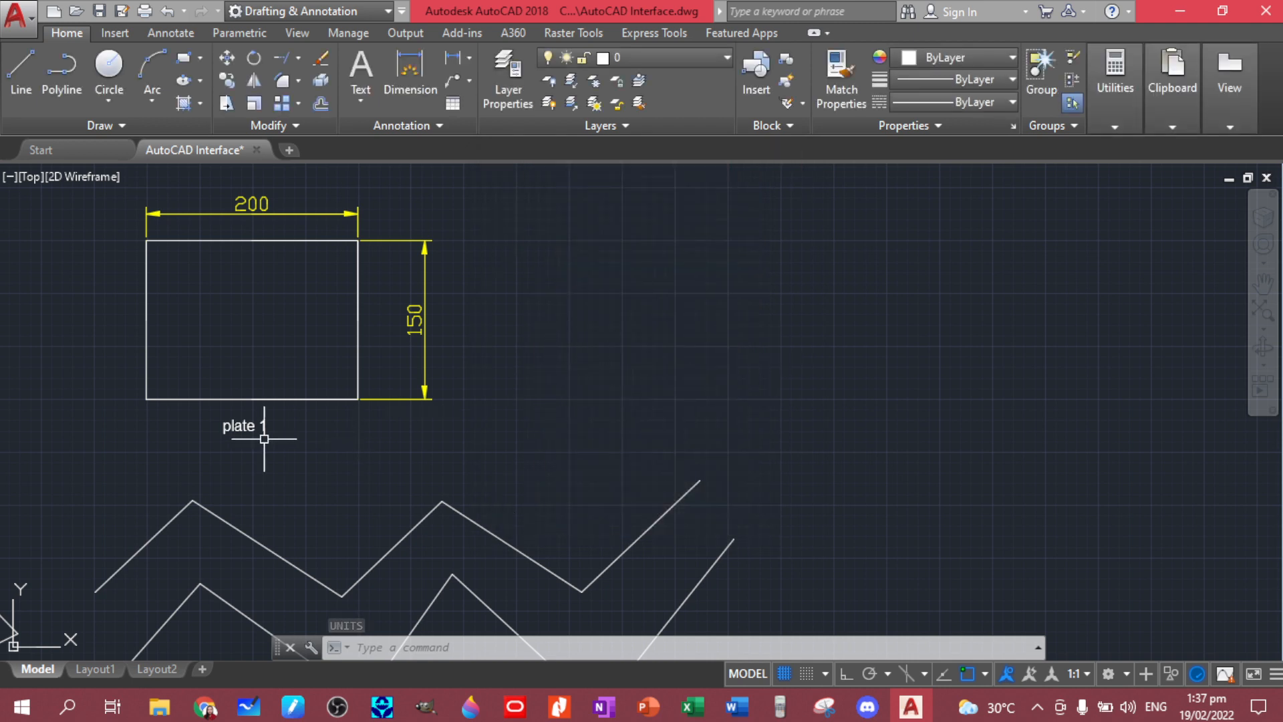
middle_drag(564, 478, 1065, 361)
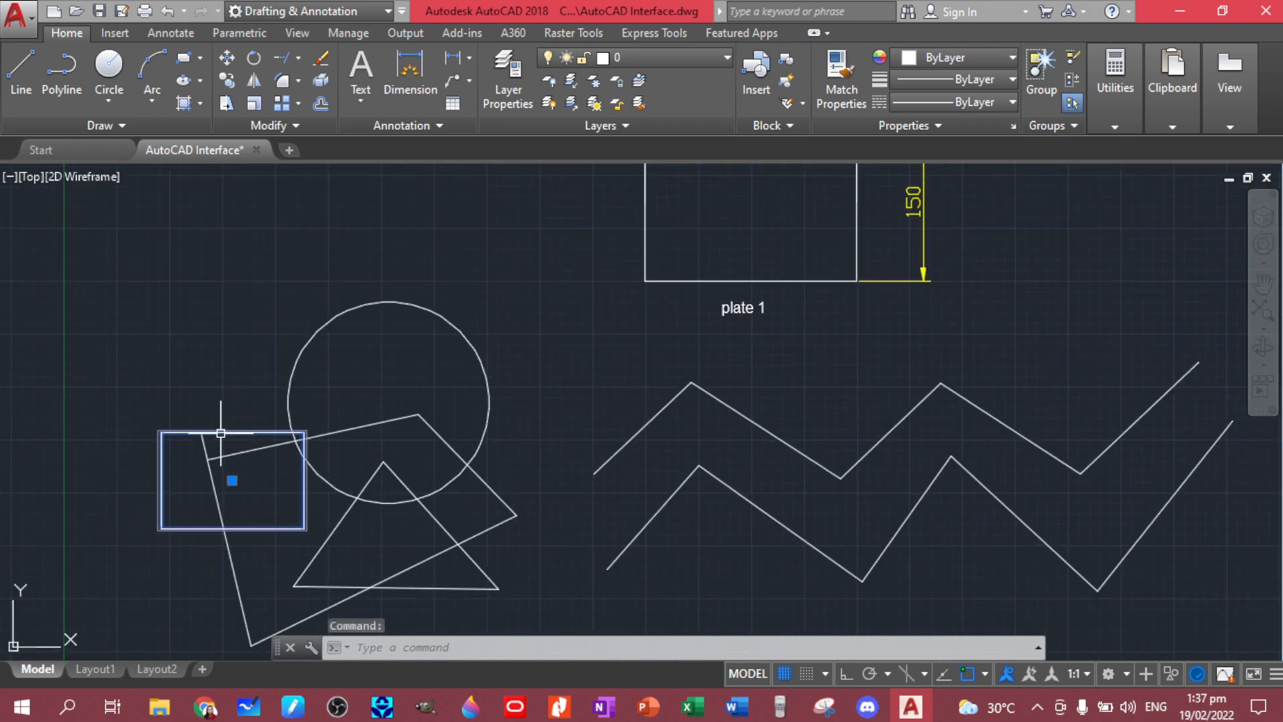
mouse_move(229, 478)
mouse_down()
mouse_move(207, 278)
mouse_move(236, 419)
mouse_up()
key(Escape)
mouse_move(699, 349)
middle_down()
mouse_move(373, 593)
mouse_move(347, 453)
mouse_move(546, 443)
middle_up()
click(451, 464)
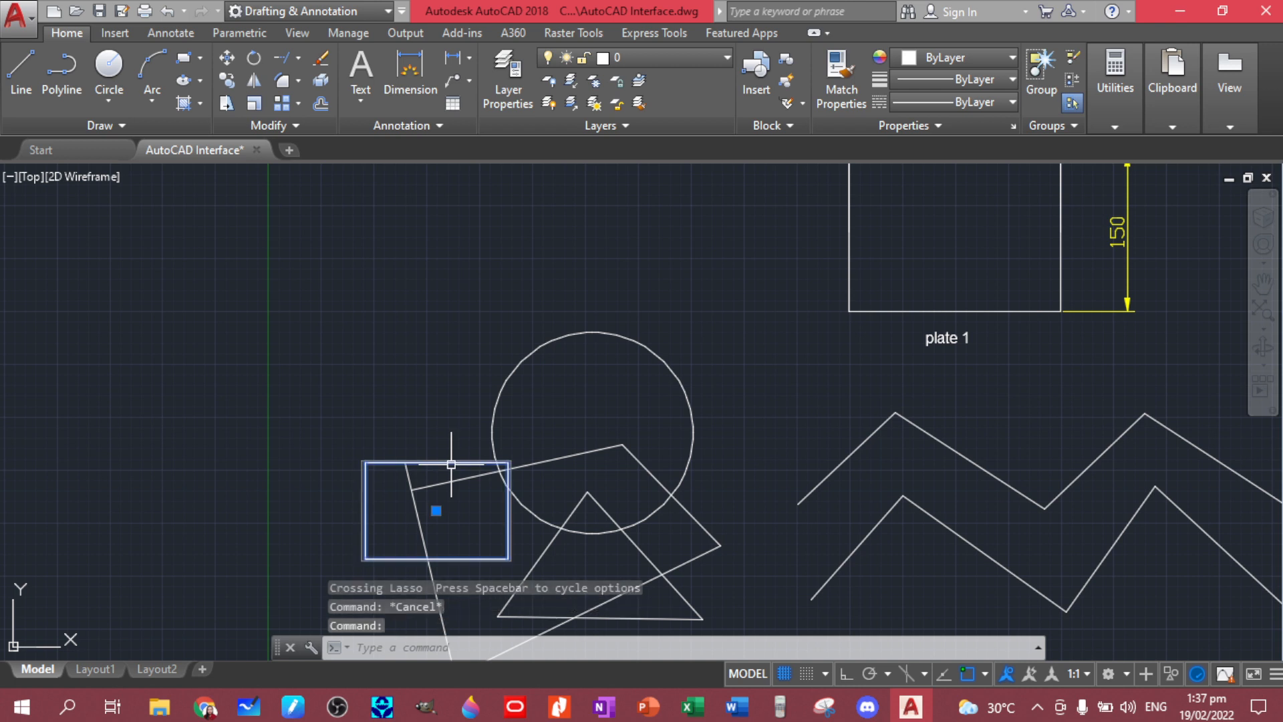
text(m)
key(Return)
click(436, 463)
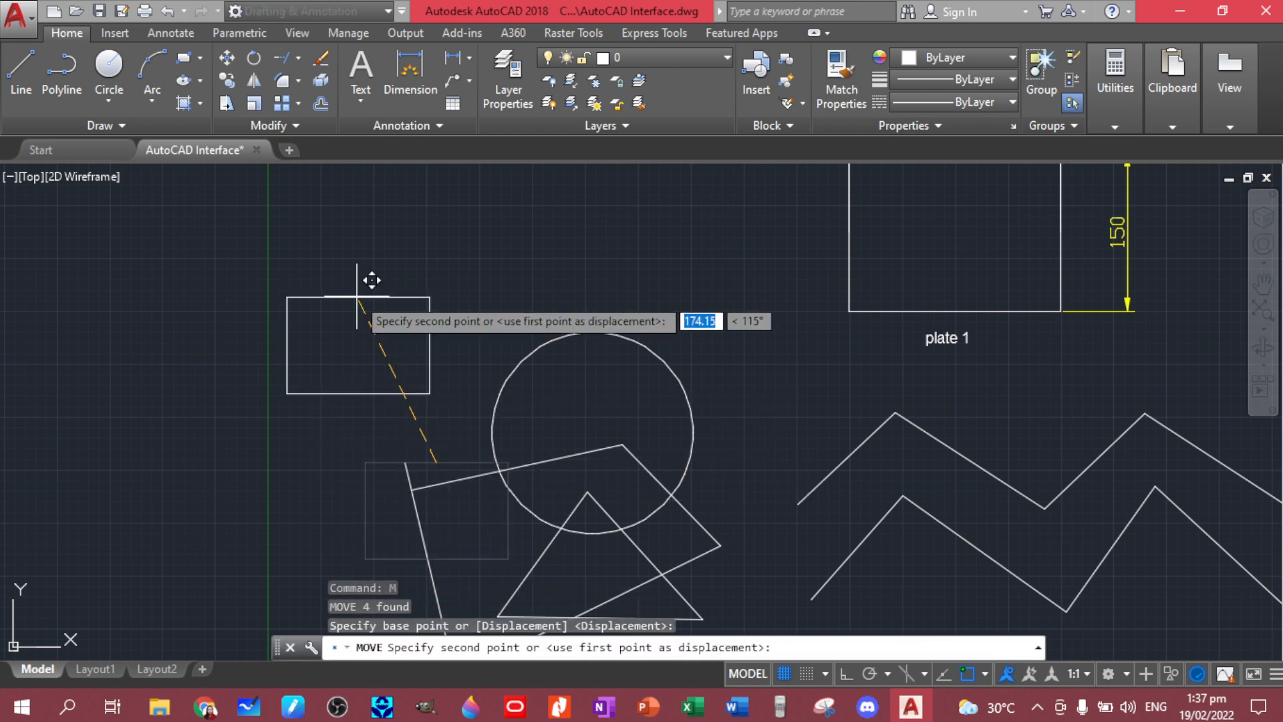
key(Escape)
Draw a wide rectangle in the empty area to the right of the dimensioned plate.
middle_drag(1101, 398, 550, 645)
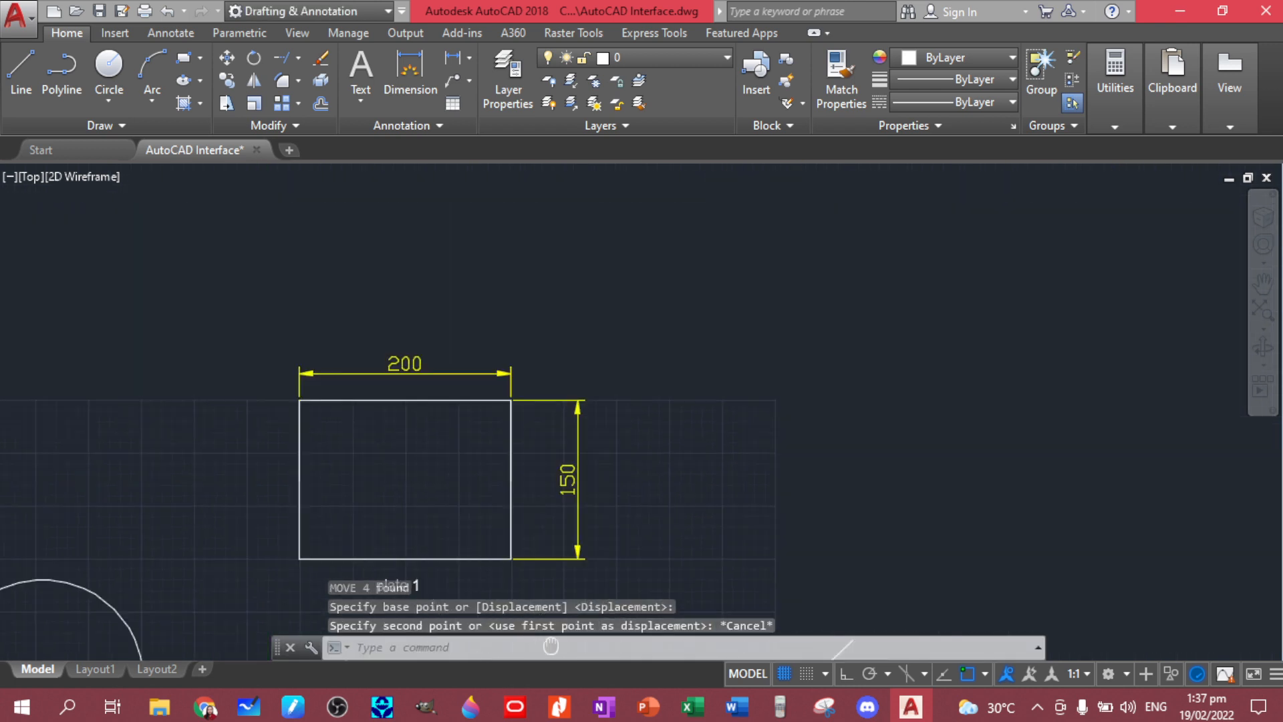
middle_drag(1045, 438, 555, 323)
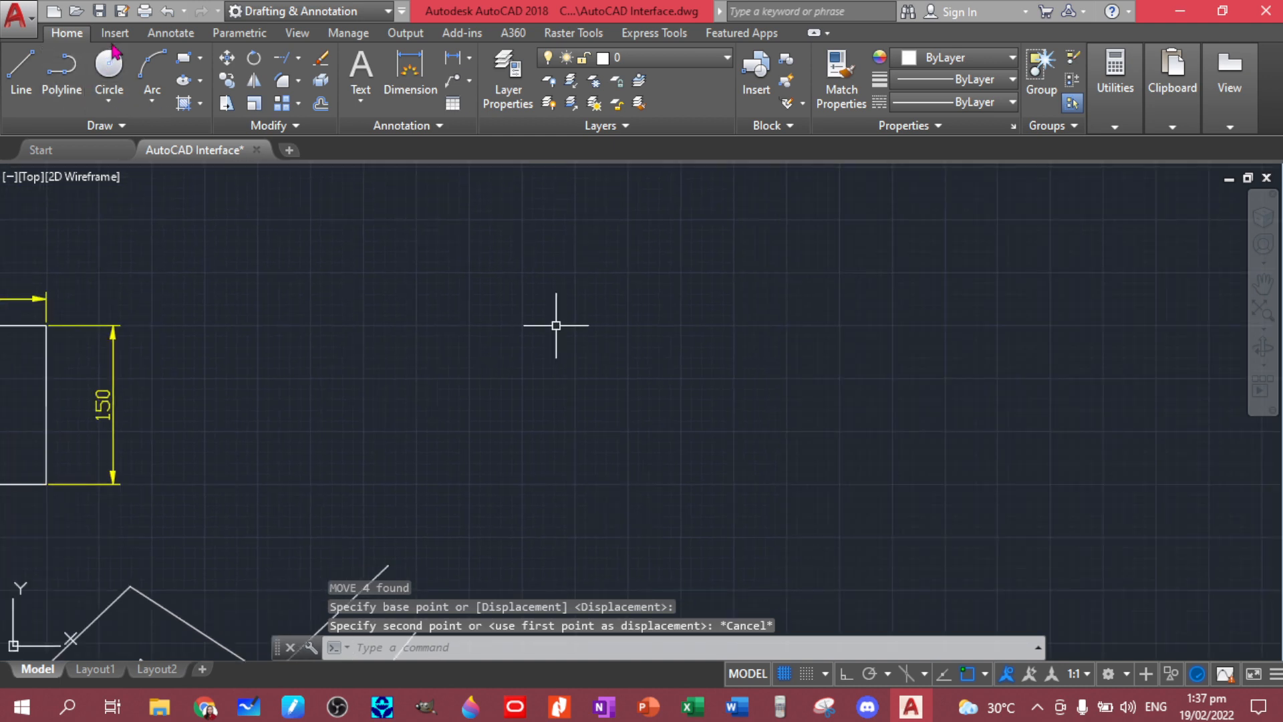
click(184, 57)
click(537, 310)
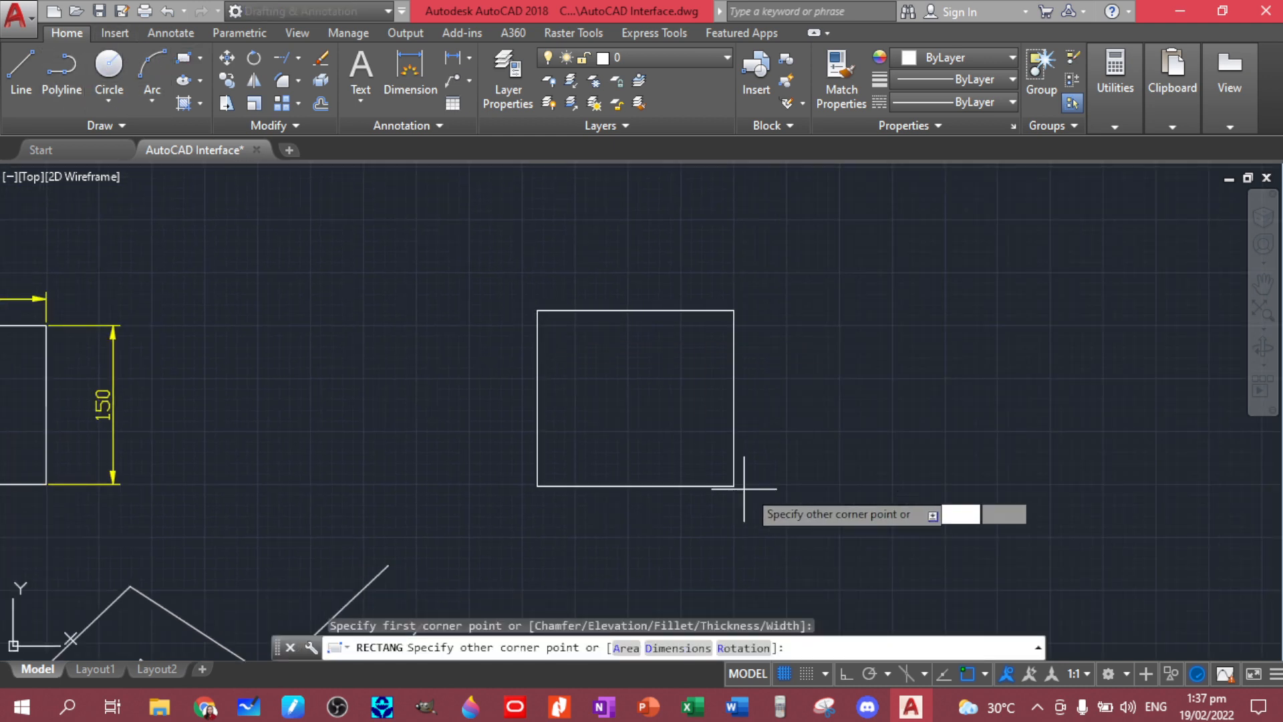
click(868, 479)
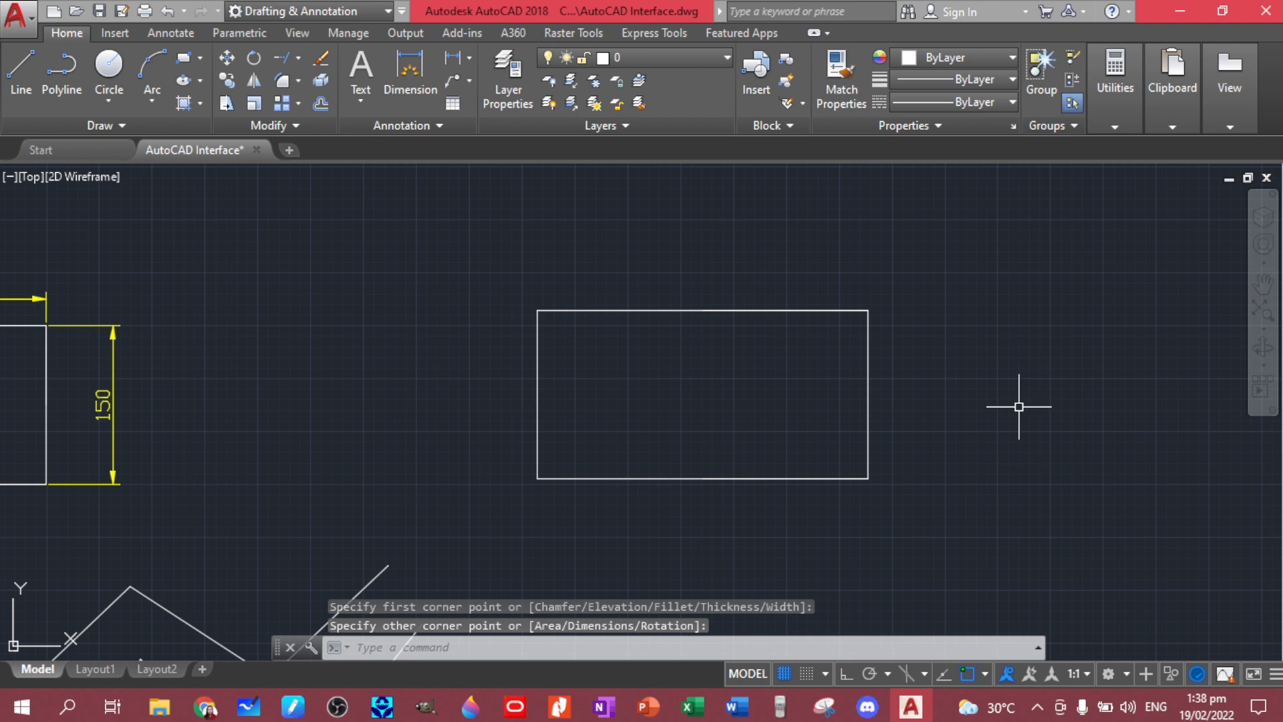
Scale the new rectangle by a factor of 1 from its lower-right corner.
click(925, 515)
click(458, 279)
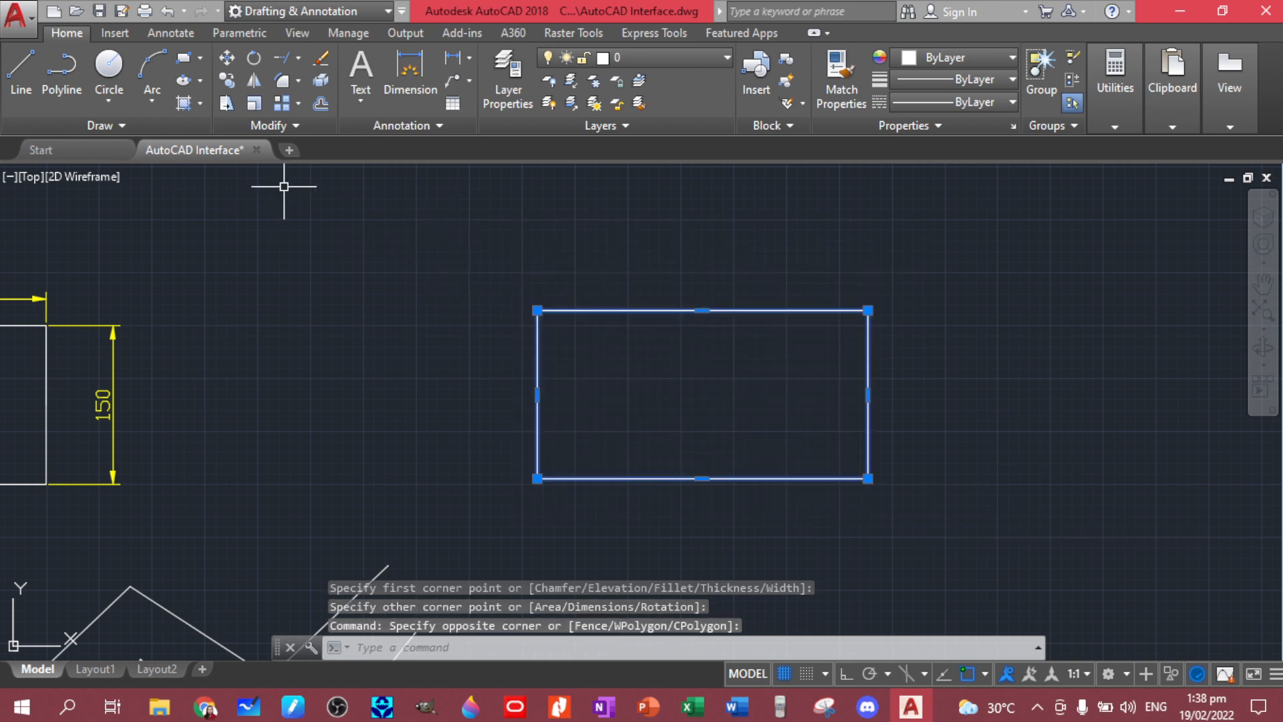
click(254, 103)
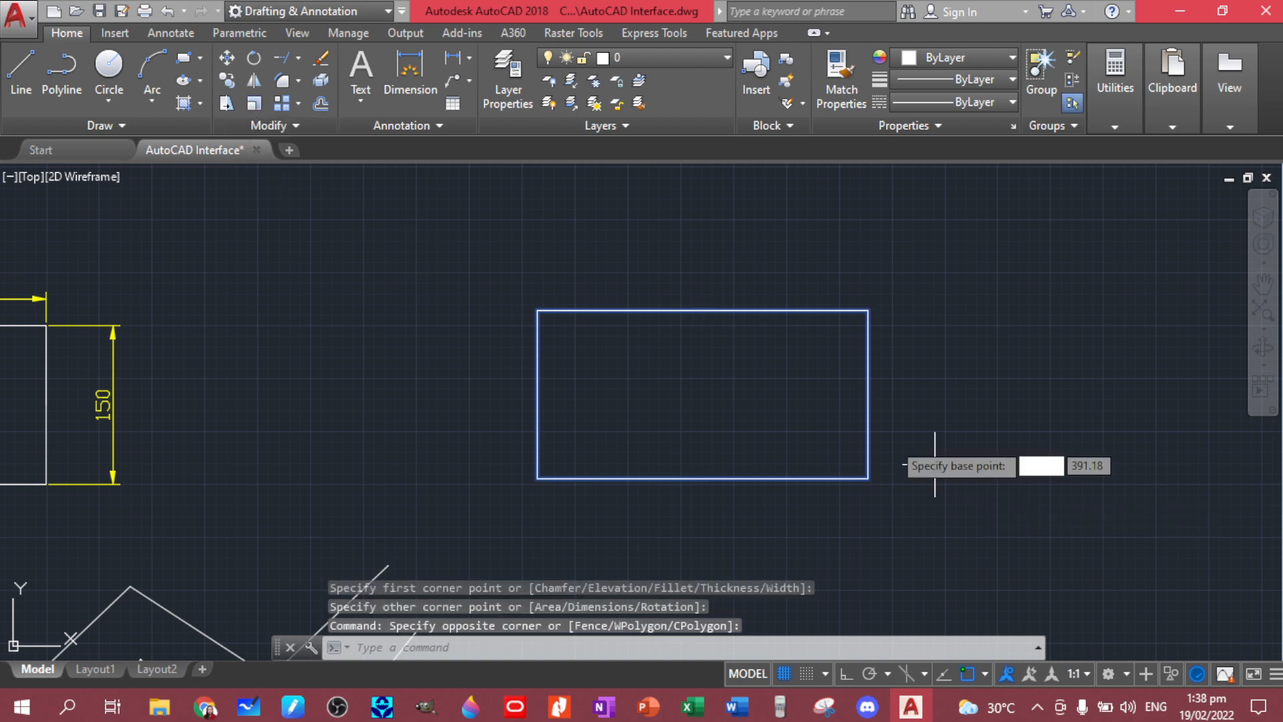
click(867, 479)
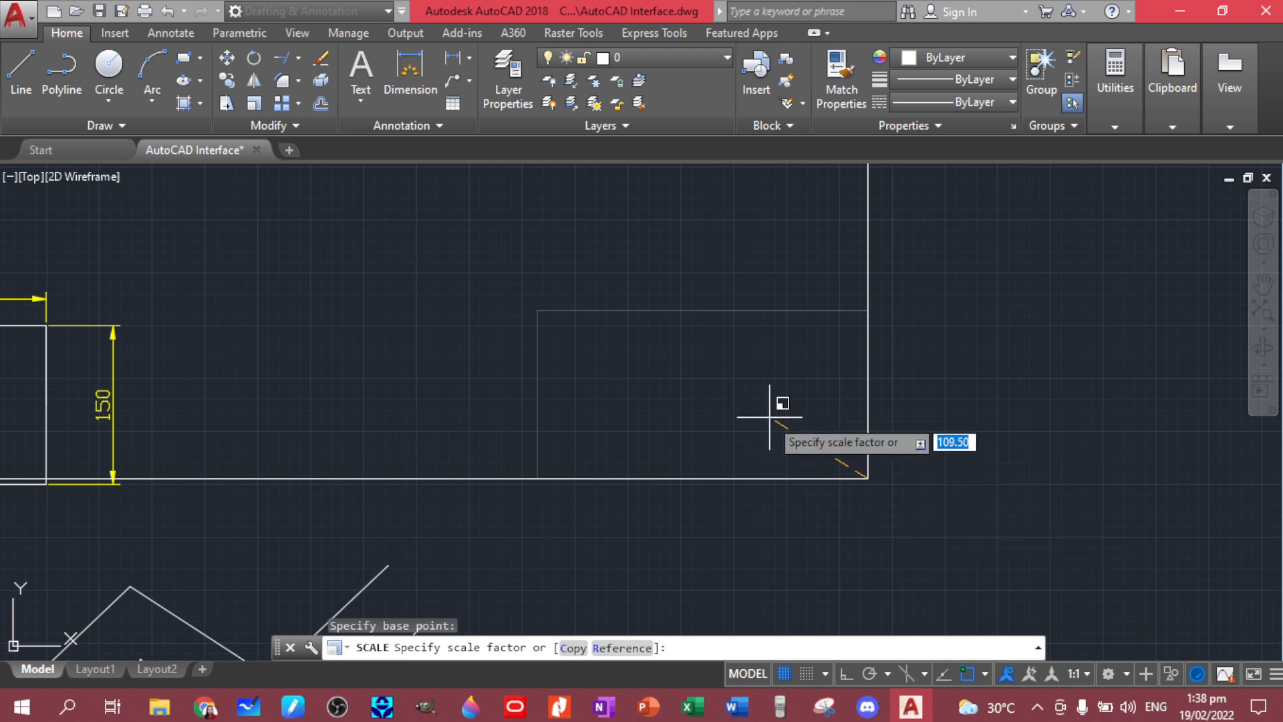
text(1)
key(Return)
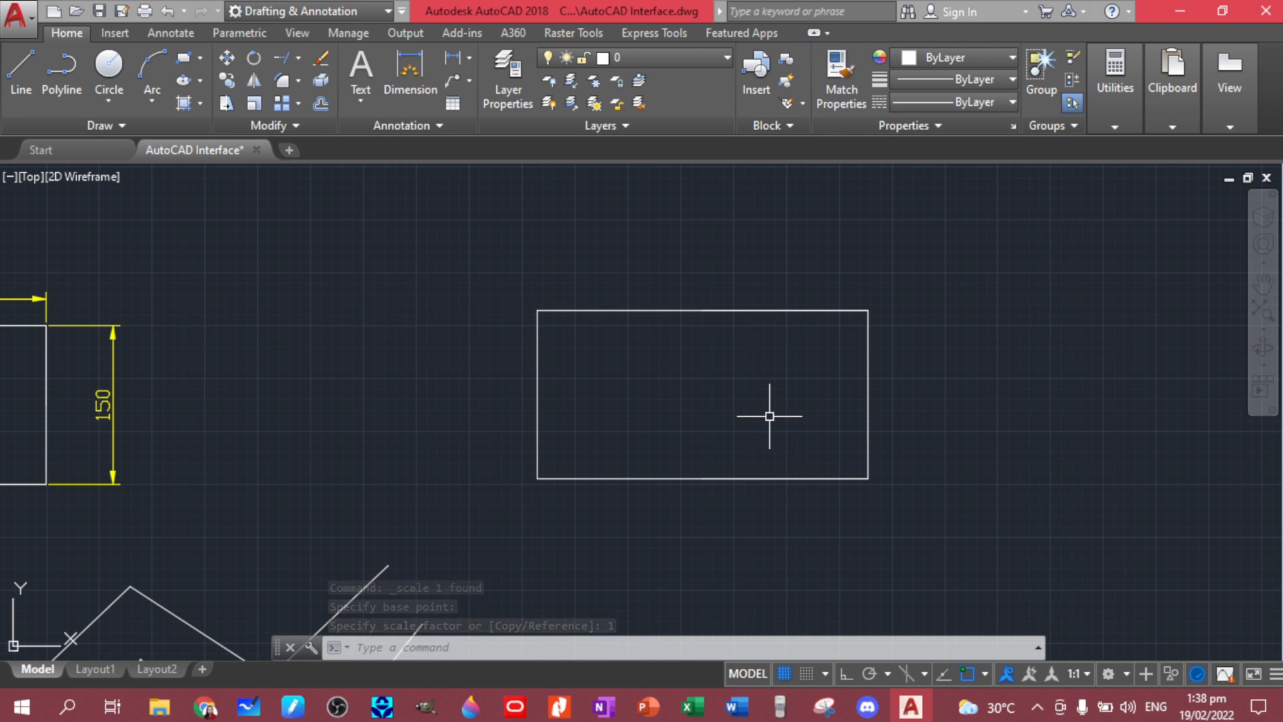
Scale the new rectangle by a factor of 2 from its lower-right corner.
click(924, 506)
click(538, 323)
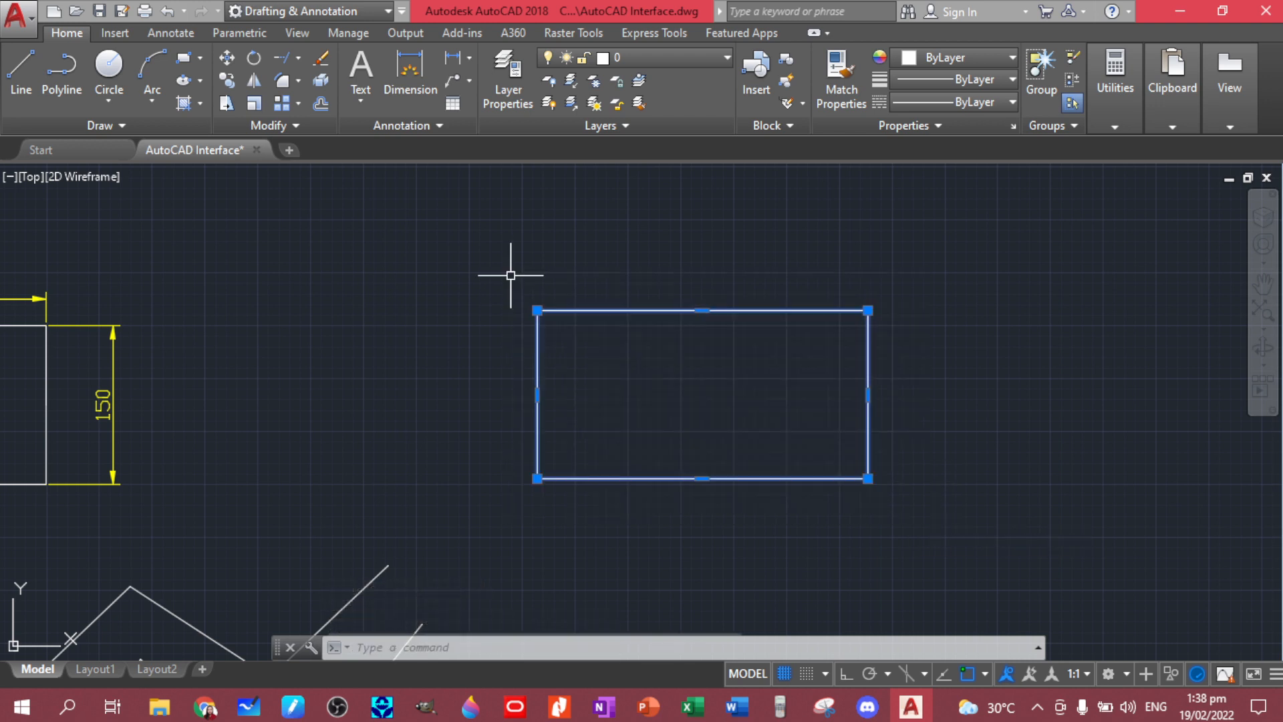
click(253, 103)
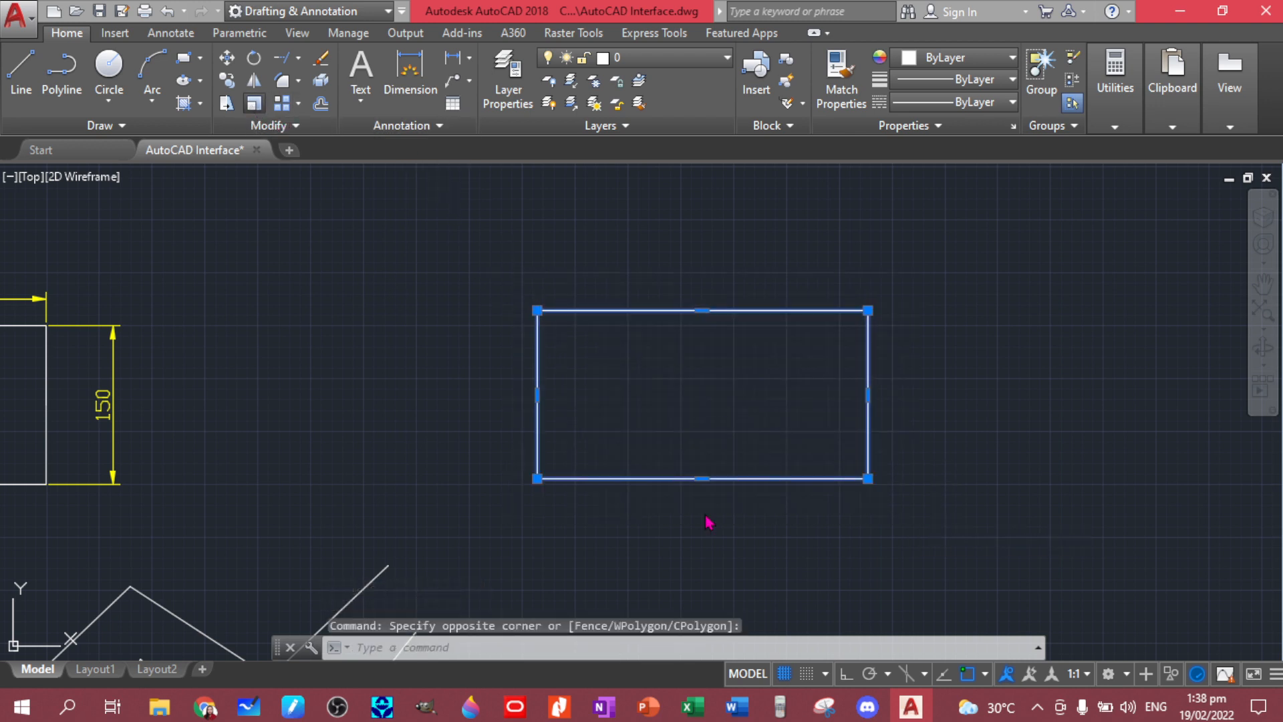
click(868, 478)
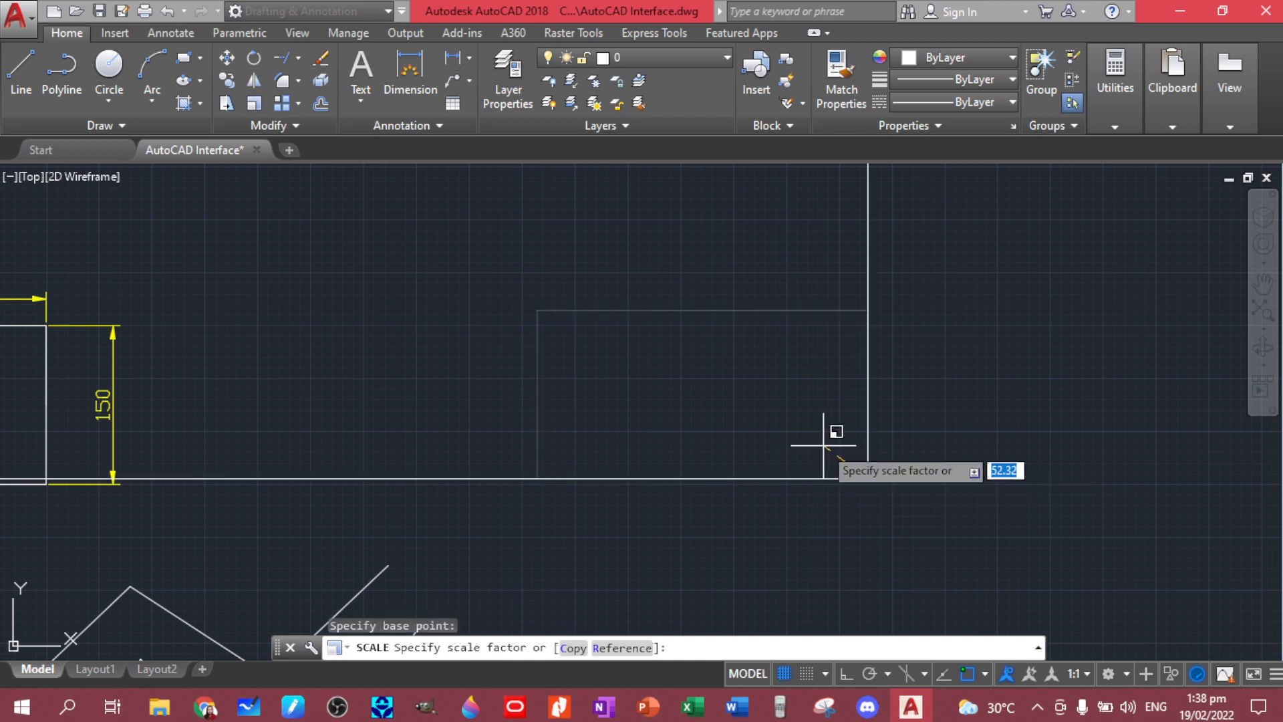
key(Return)
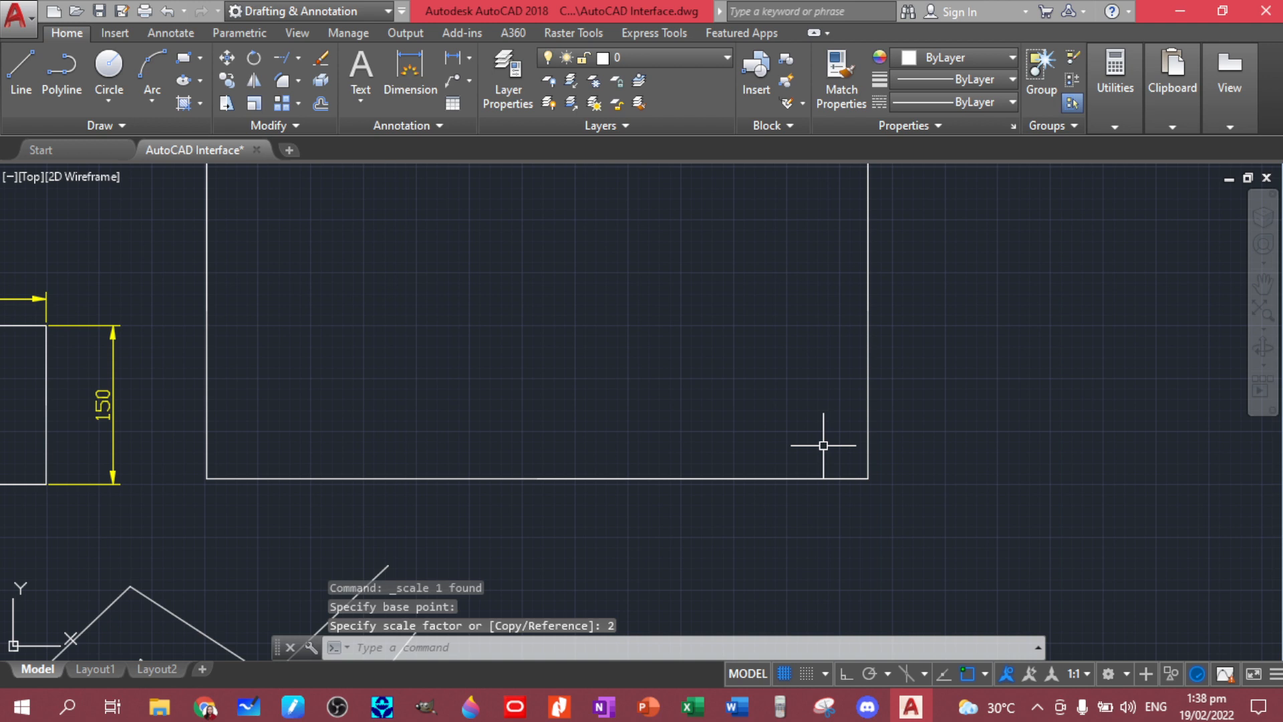
scroll(754, 365, up, 2)
scroll(719, 324, down, 5)
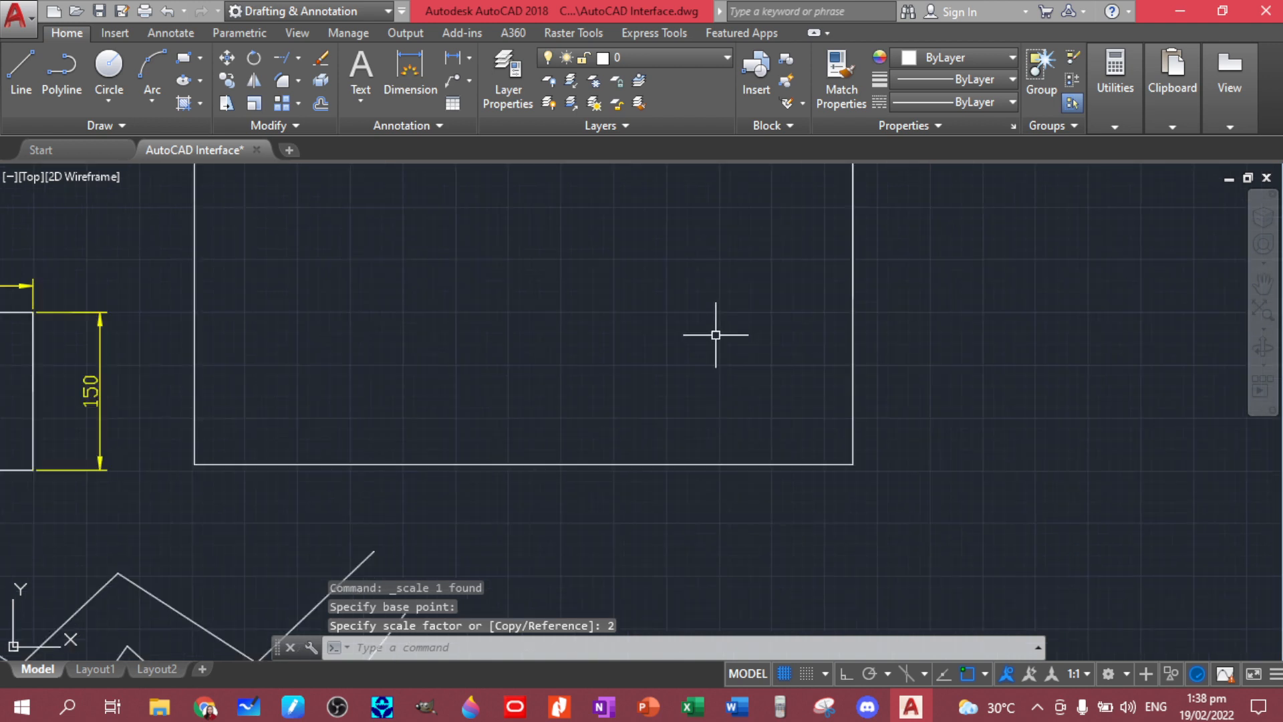
scroll(662, 361, up, 2)
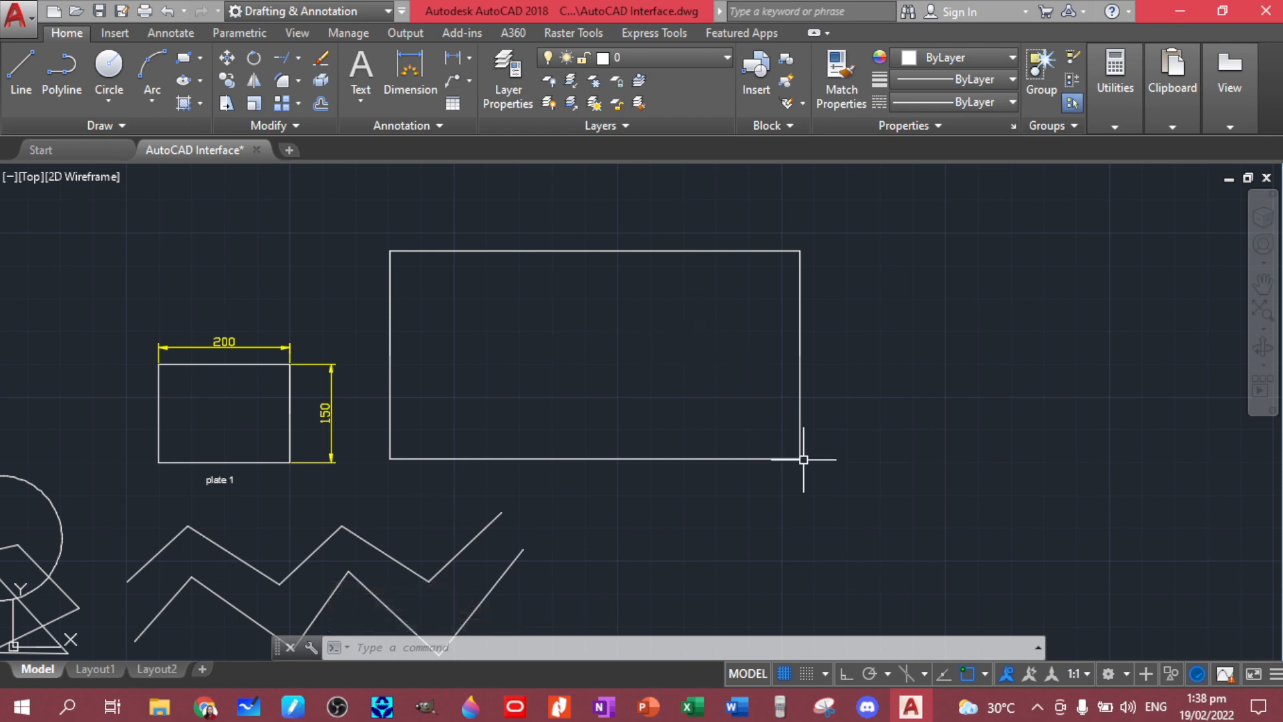
click(869, 489)
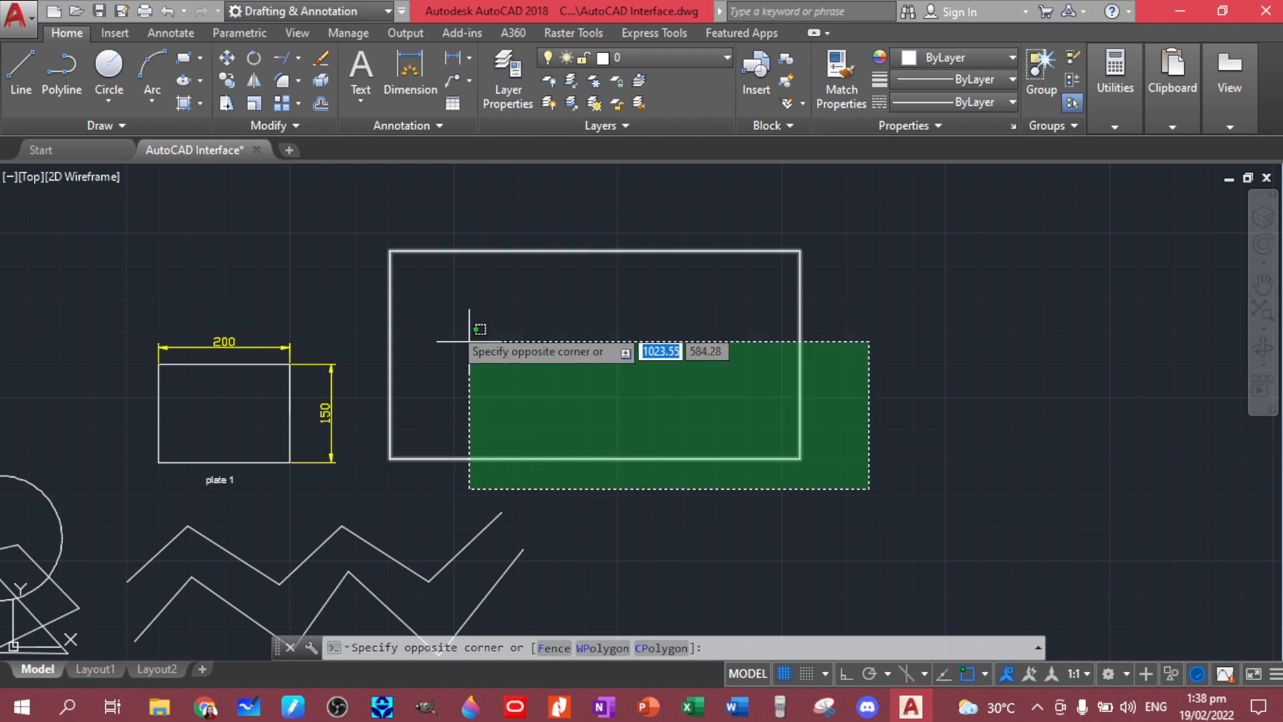
click(373, 236)
key(Escape)
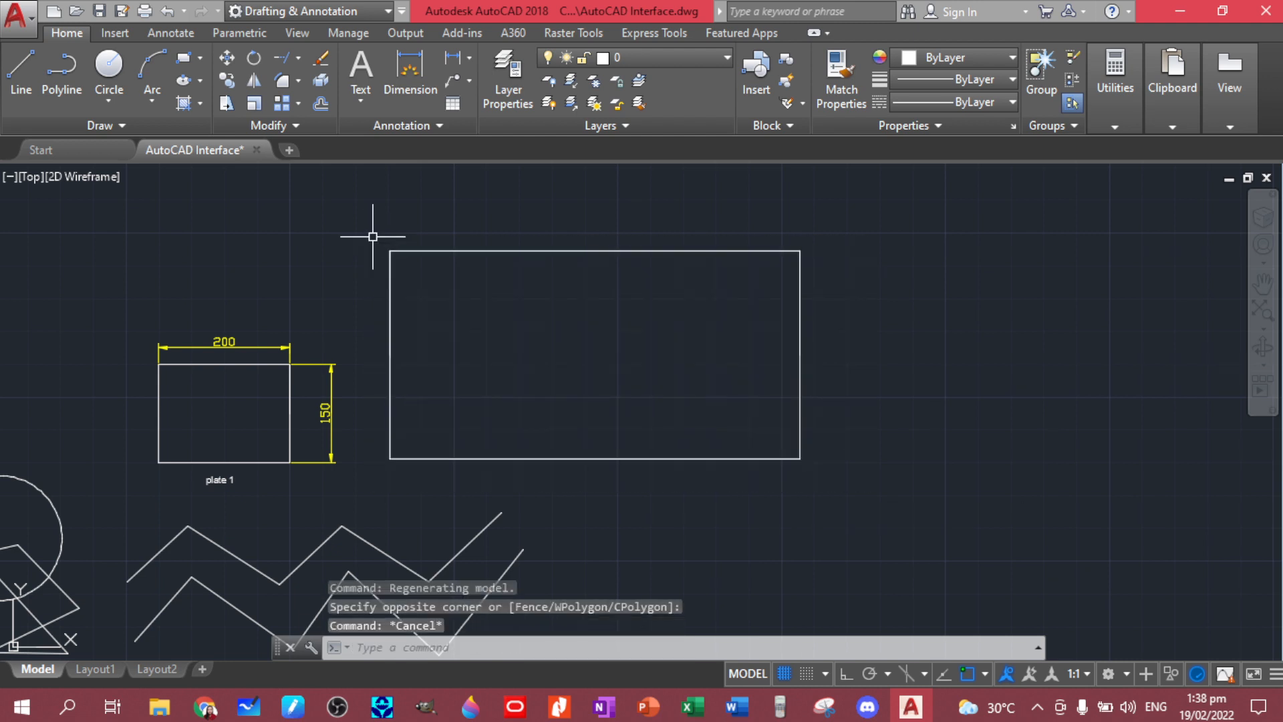
Delete the large scaled rectangle beside the dimensioned plate.
click(930, 479)
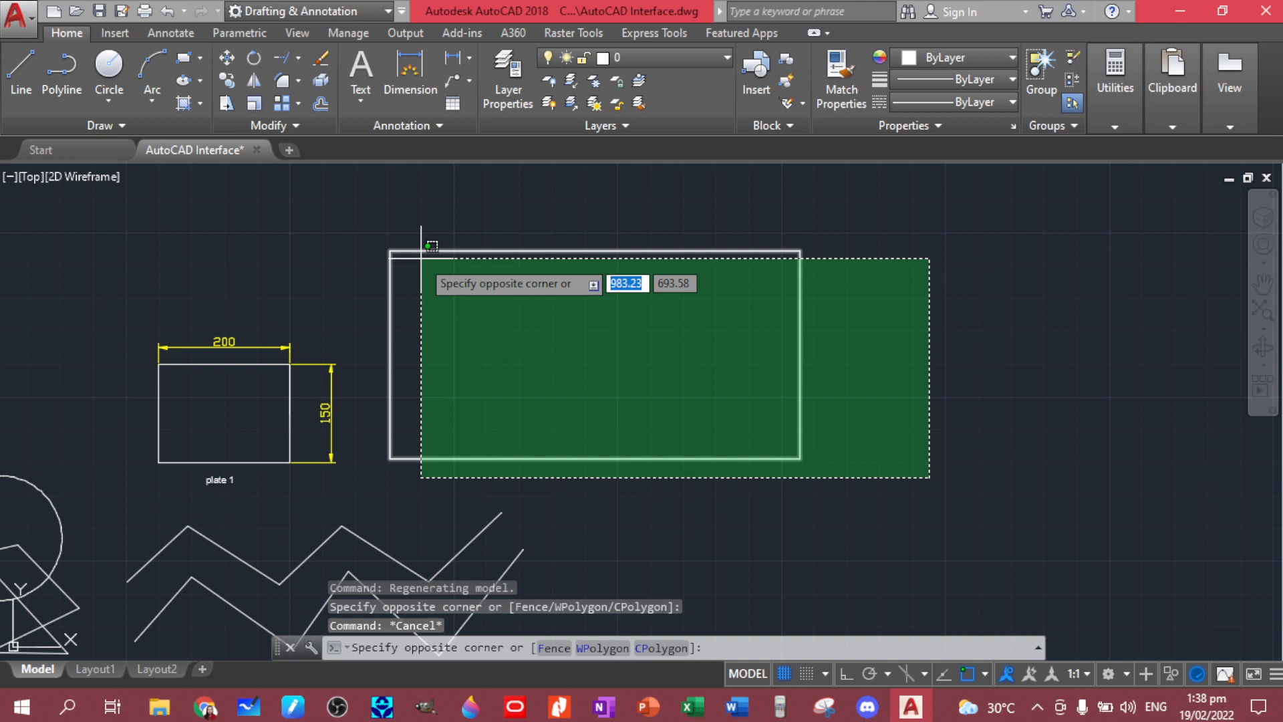
click(379, 238)
key(Delete)
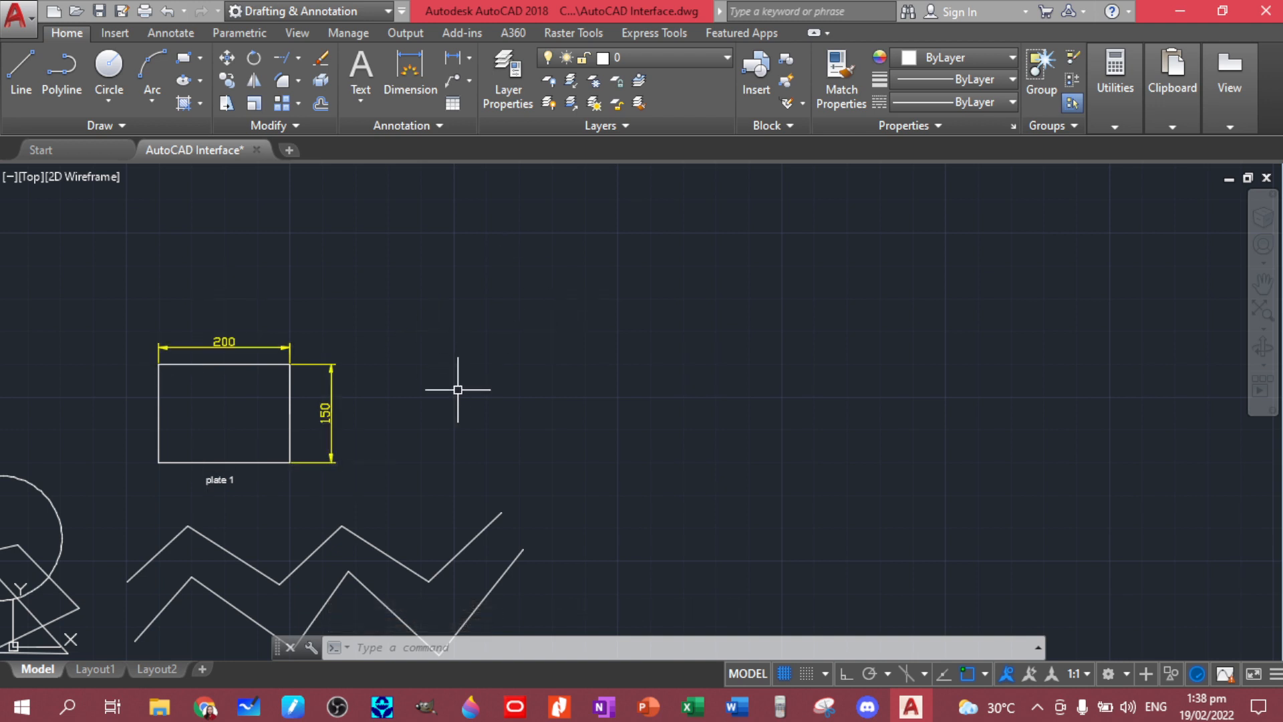
middle_drag(458, 390, 468, 371)
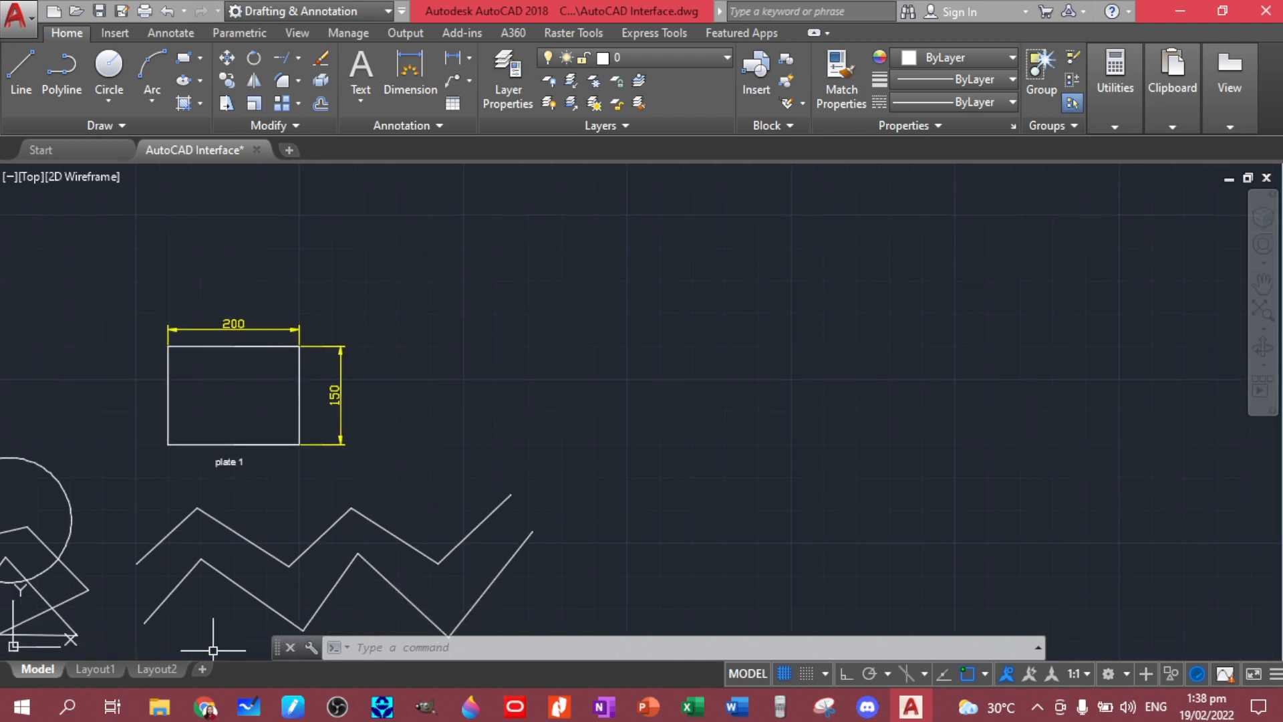
Switch to File Explorer and open the Second Sem 2021-2022 folder inside Academe Notes in Documents.
click(175, 712)
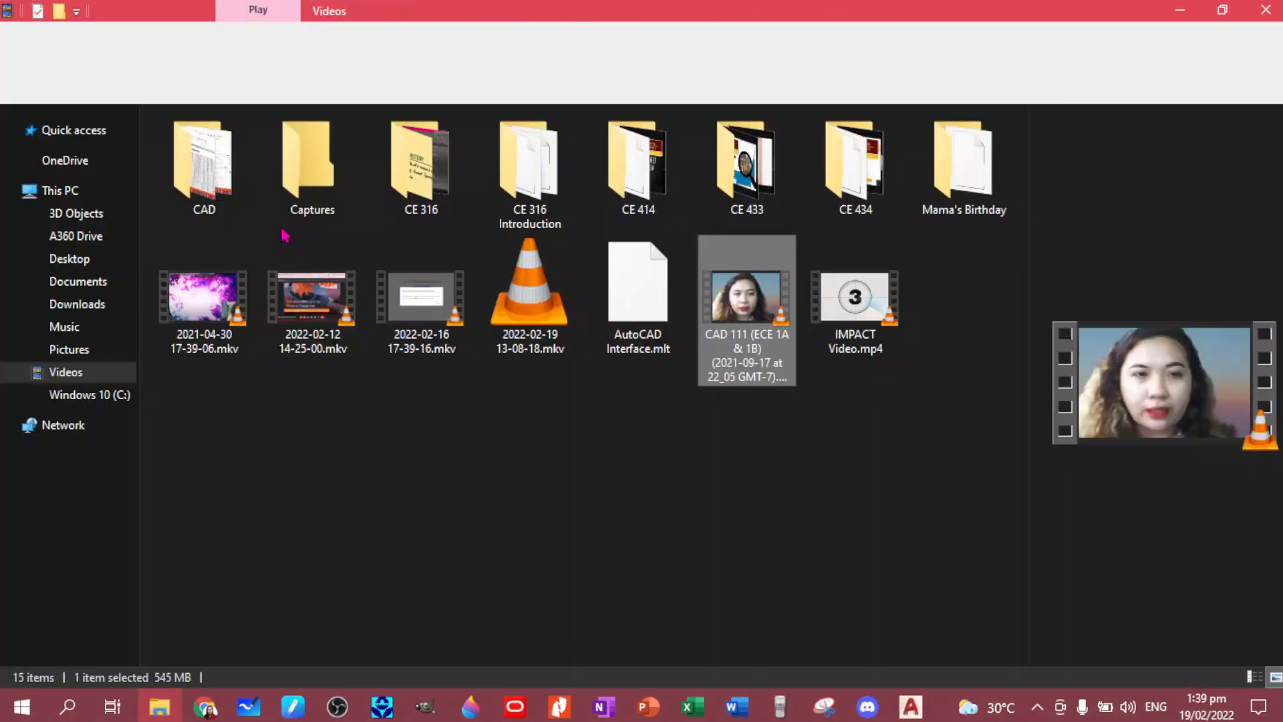
click(99, 281)
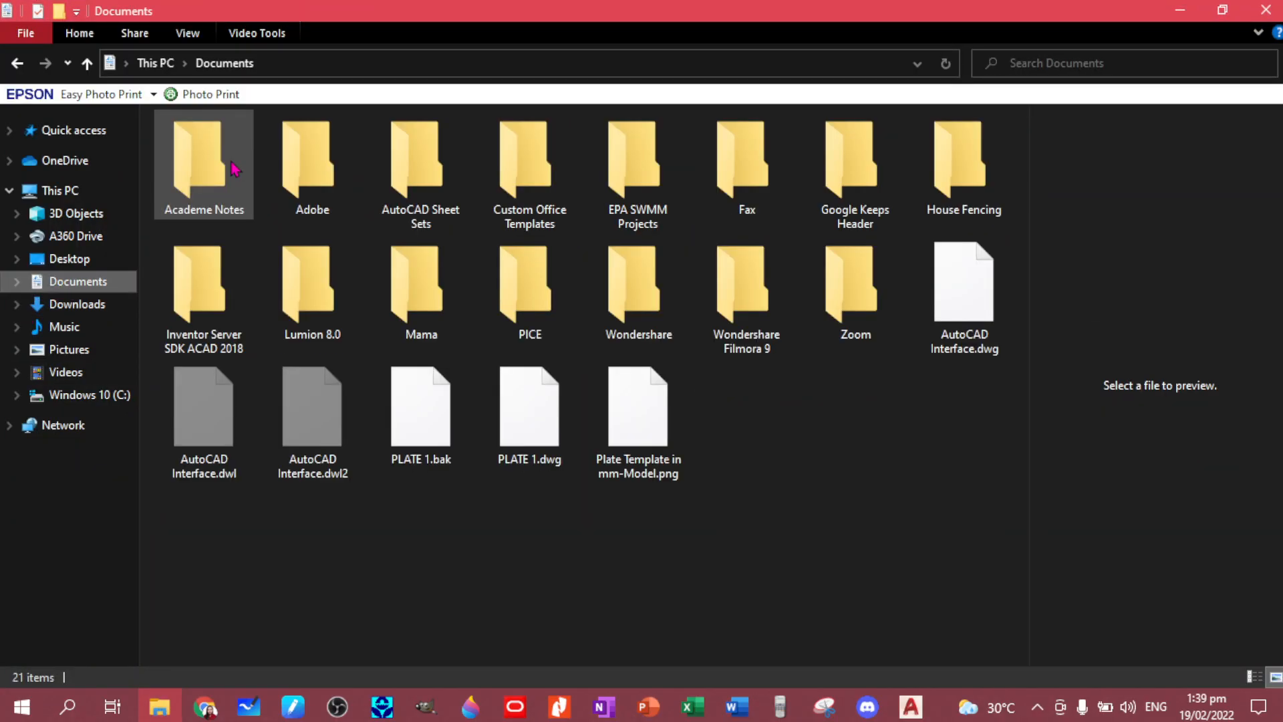
double_click(207, 167)
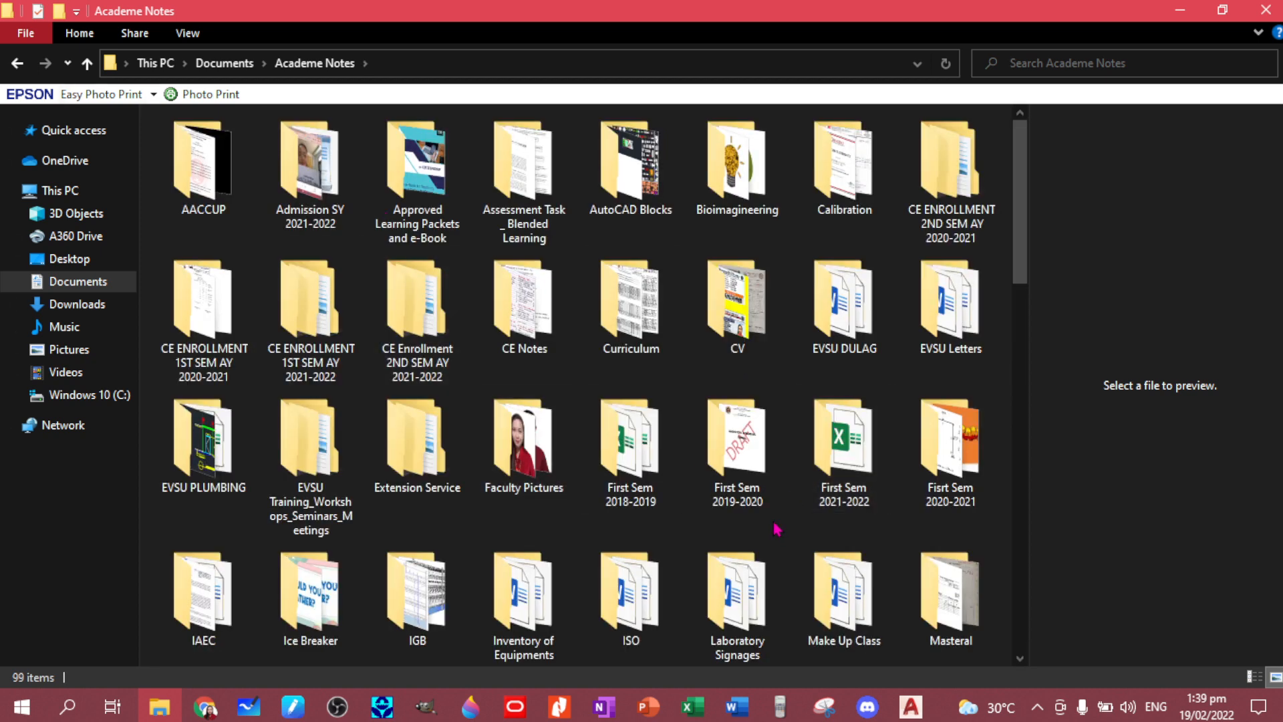
scroll(822, 504, down, 5)
scroll(845, 498, down, 3)
scroll(843, 514, up, 10)
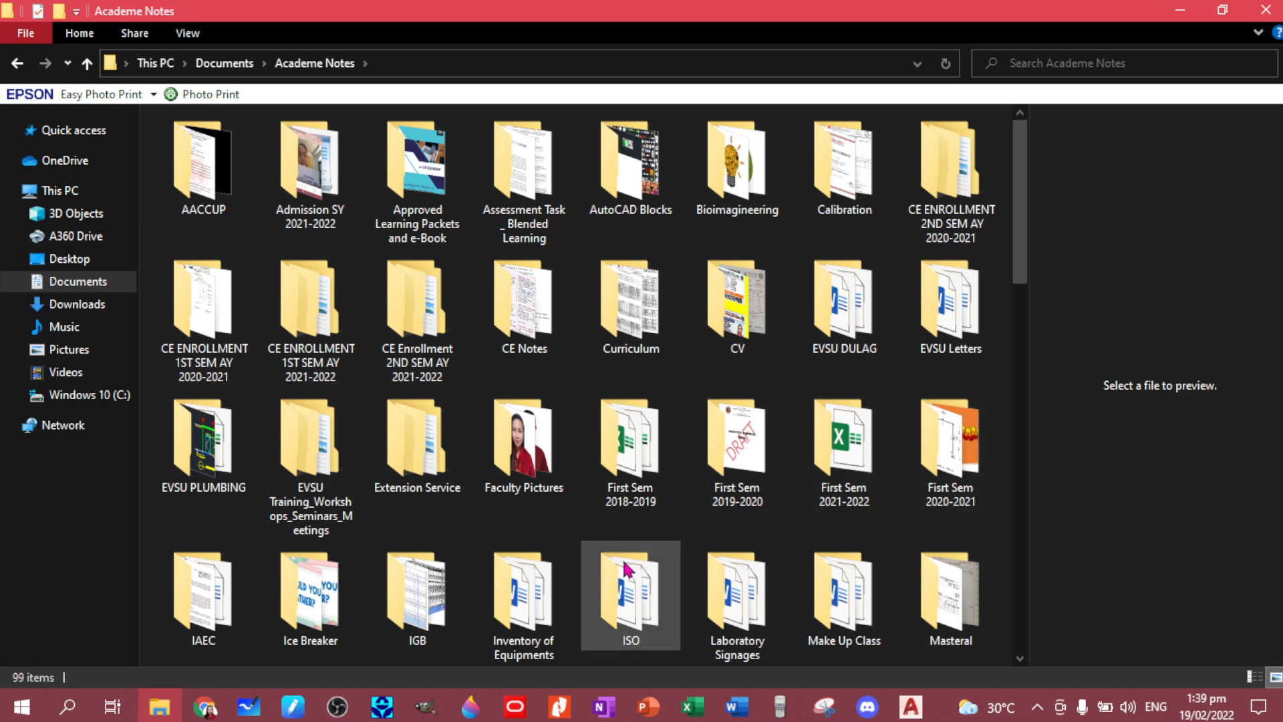
scroll(741, 525, down, 5)
double_click(812, 468)
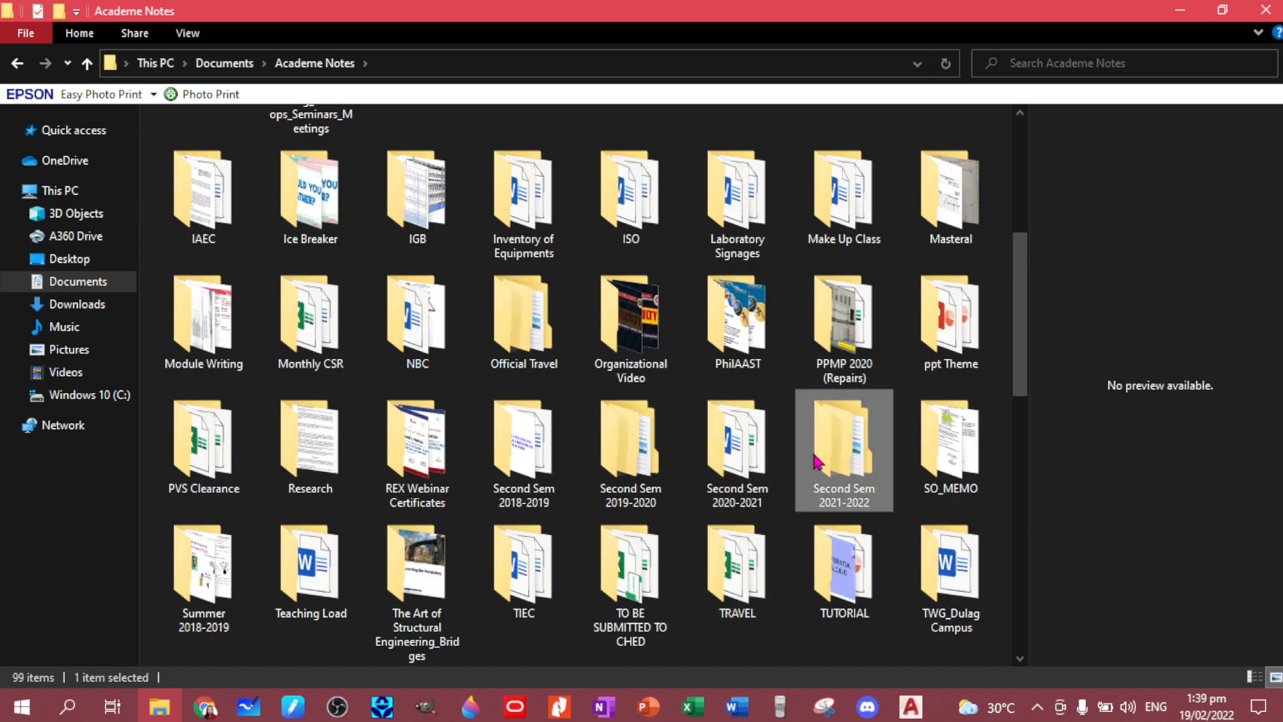
Open Plate Template.dwg from the CAD 121 AutoCAD folder and dismiss the missing references notice.
double_click(375, 148)
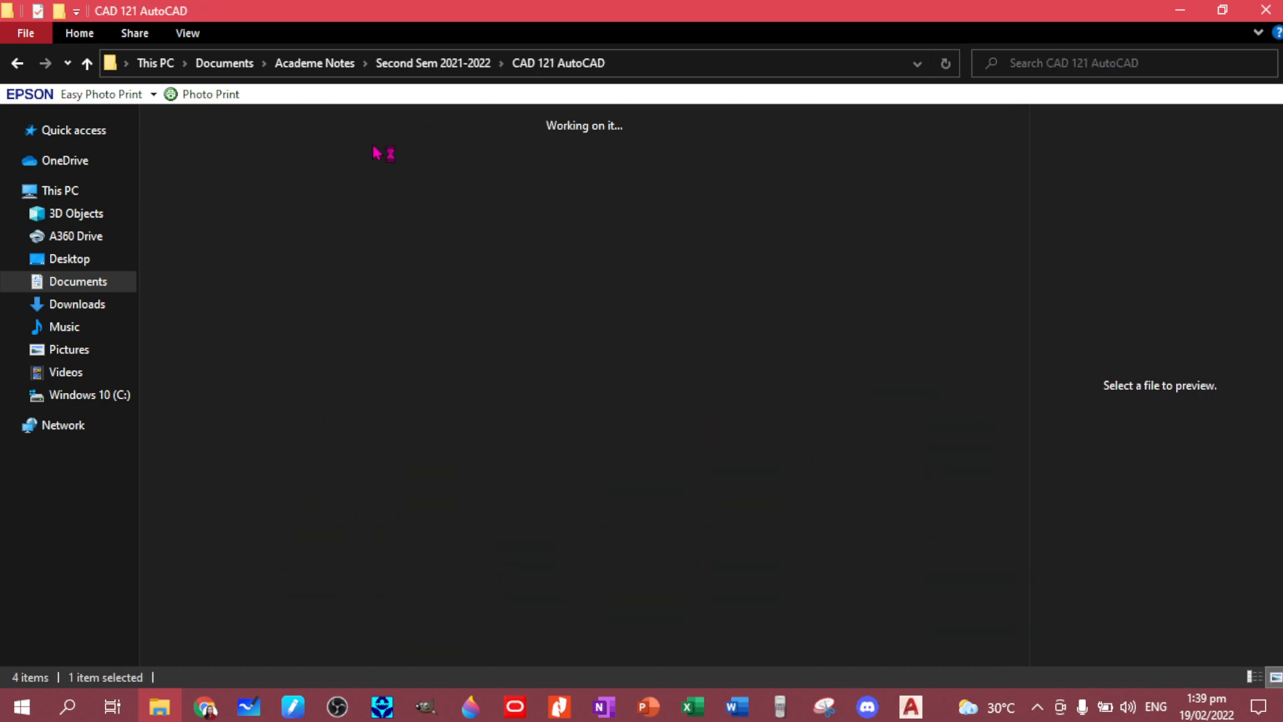
double_click(334, 346)
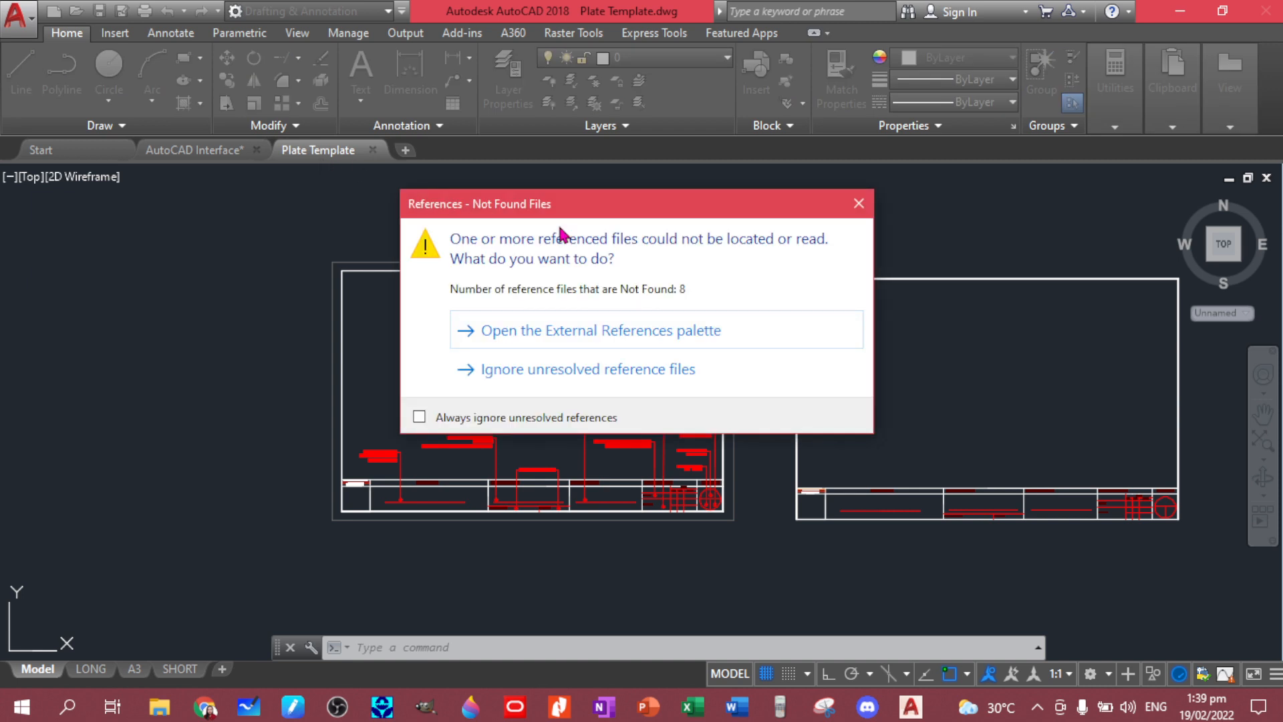
click(858, 205)
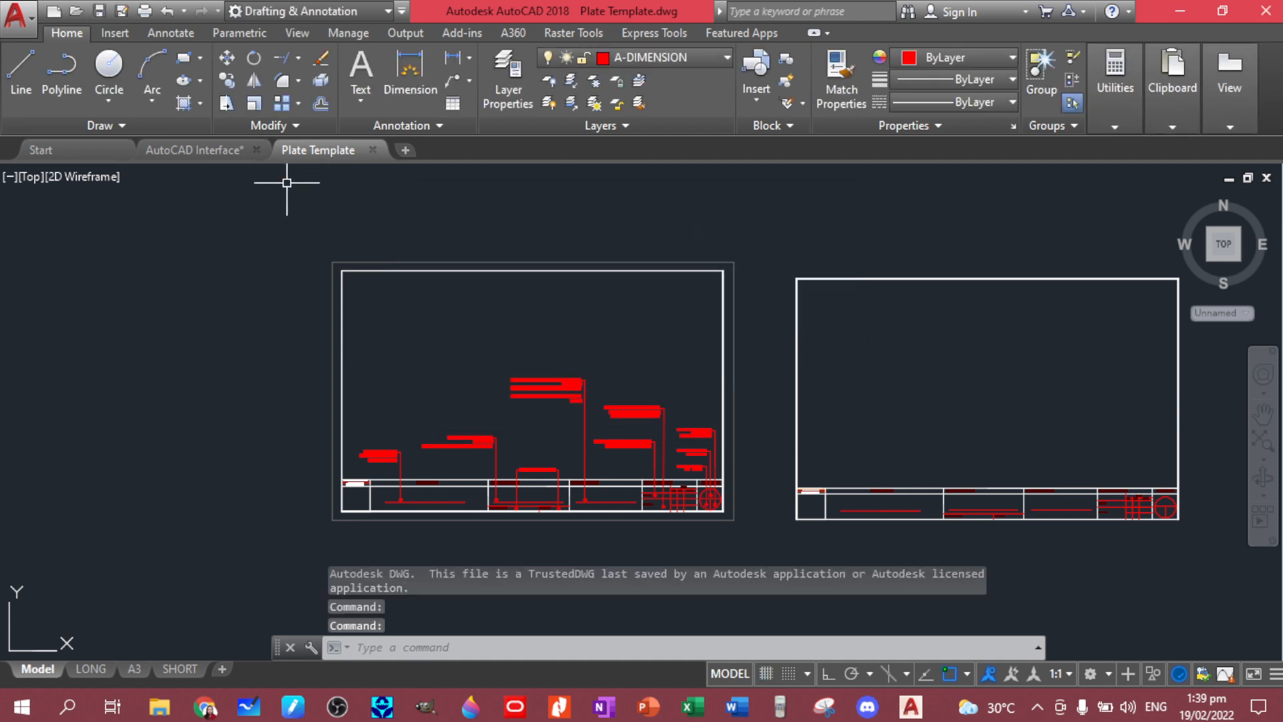
mouse_move(207, 155)
click(209, 154)
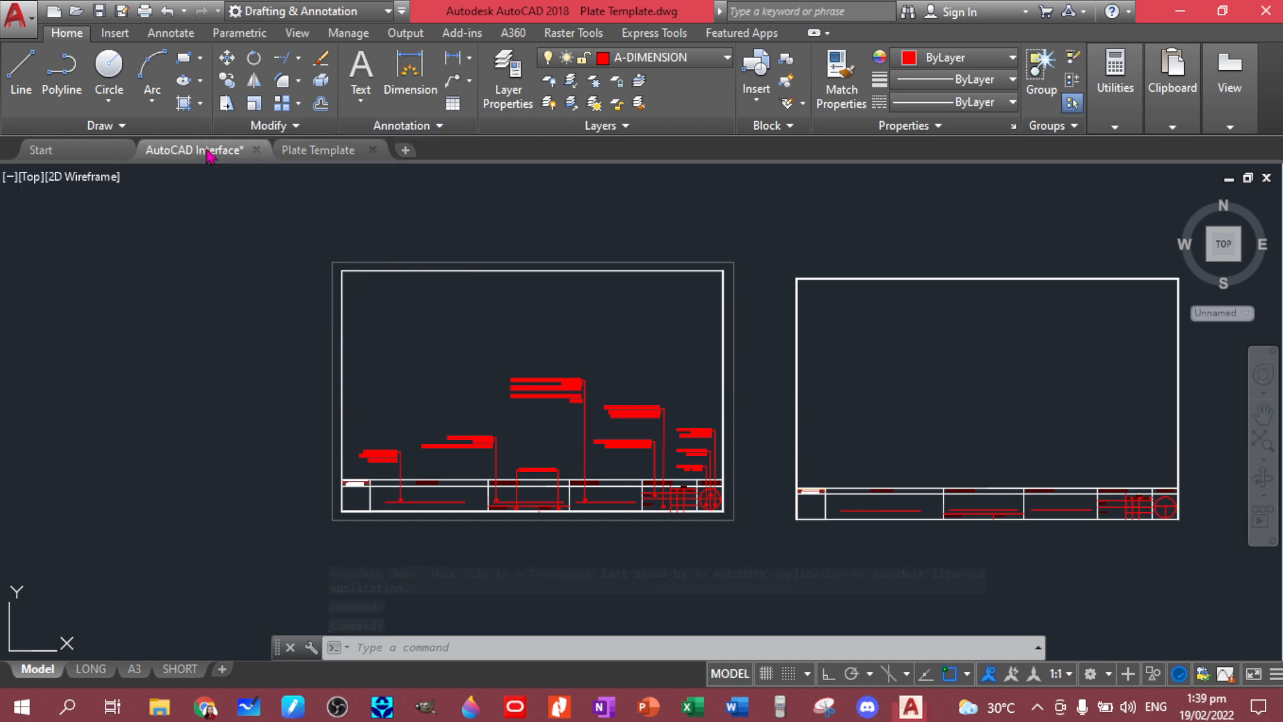
middle_drag(215, 250, 381, 250)
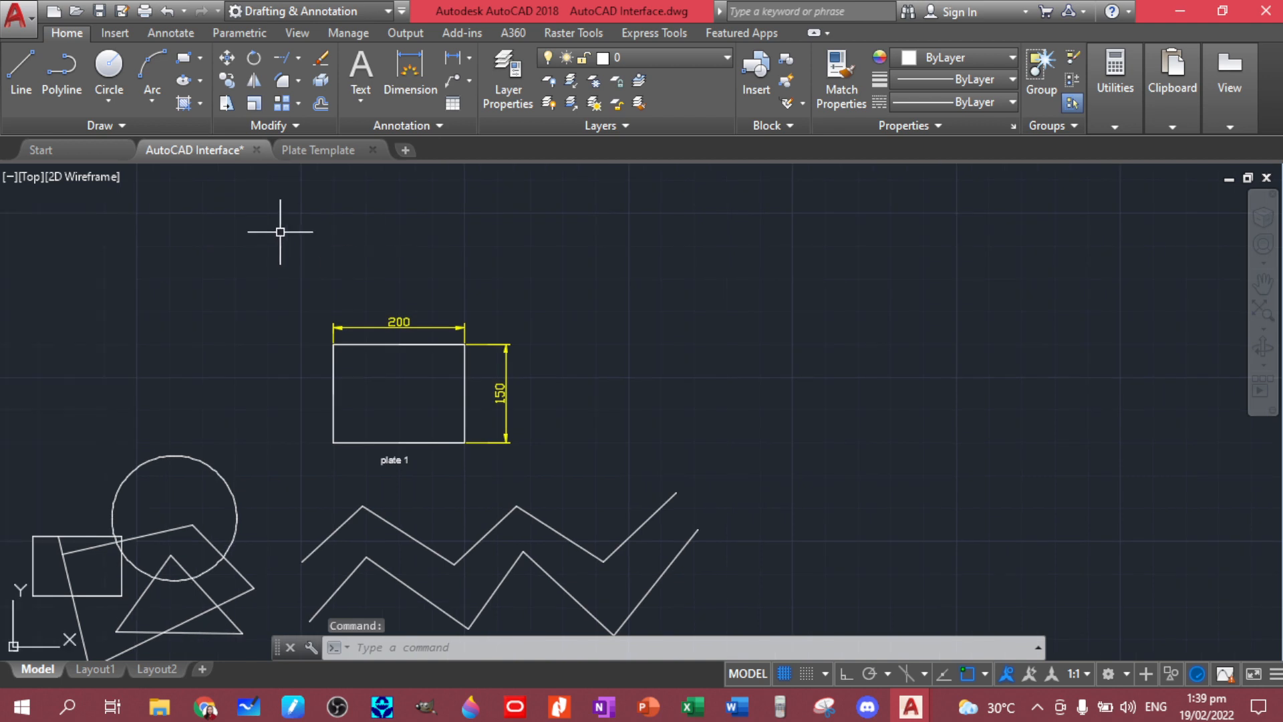
Copy the whole sheet frame and title block without callout notes from the Plate Template drawing.
click(324, 154)
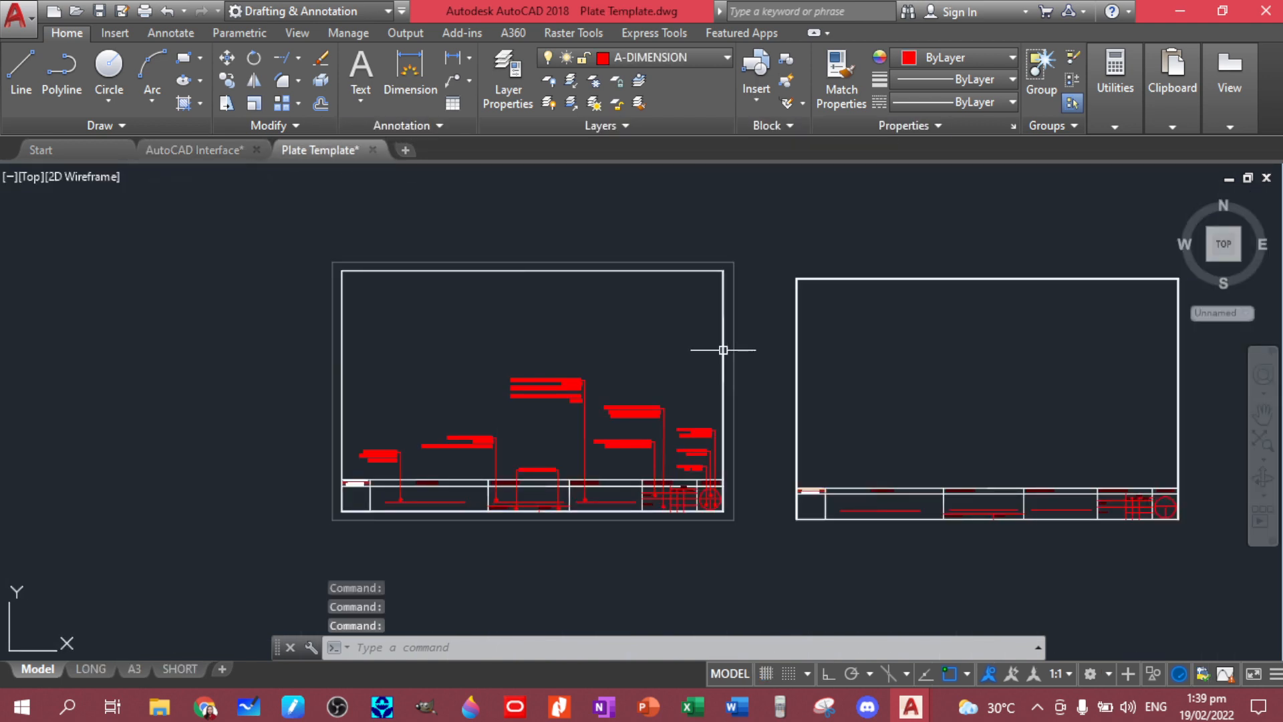
mouse_move(764, 448)
middle_down()
mouse_move(642, 452)
mouse_move(551, 435)
middle_up()
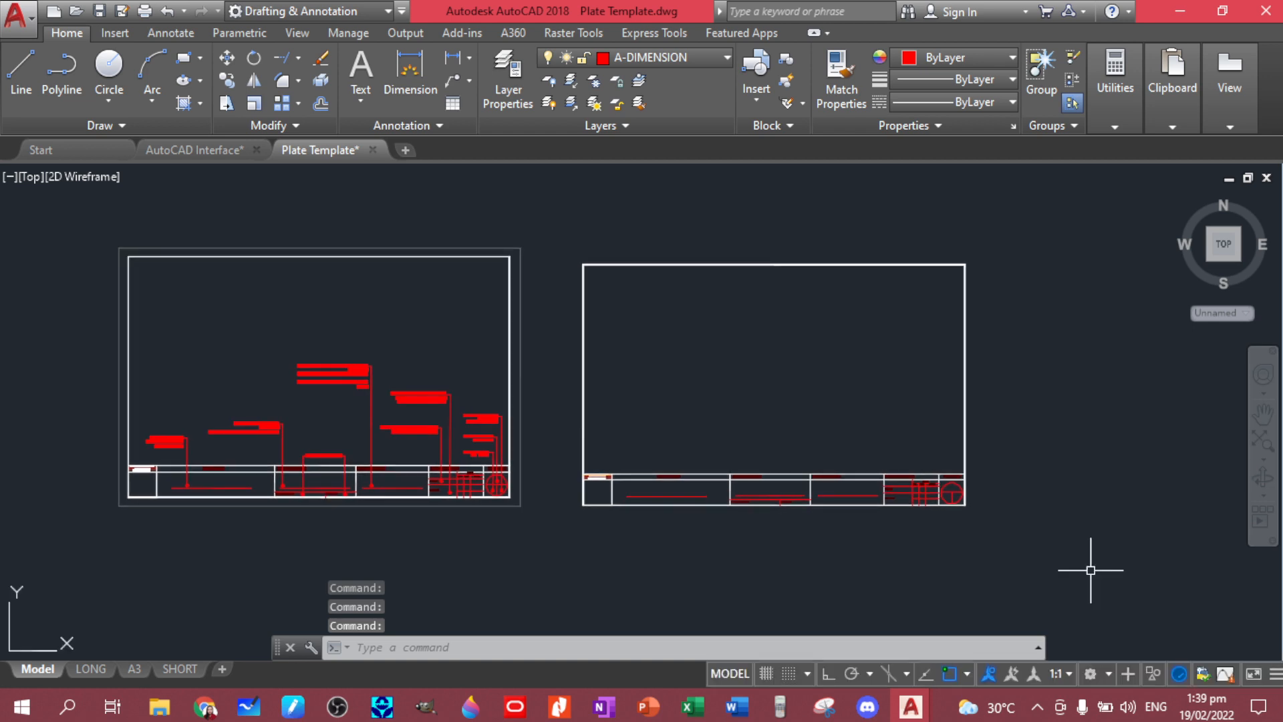
click(1042, 548)
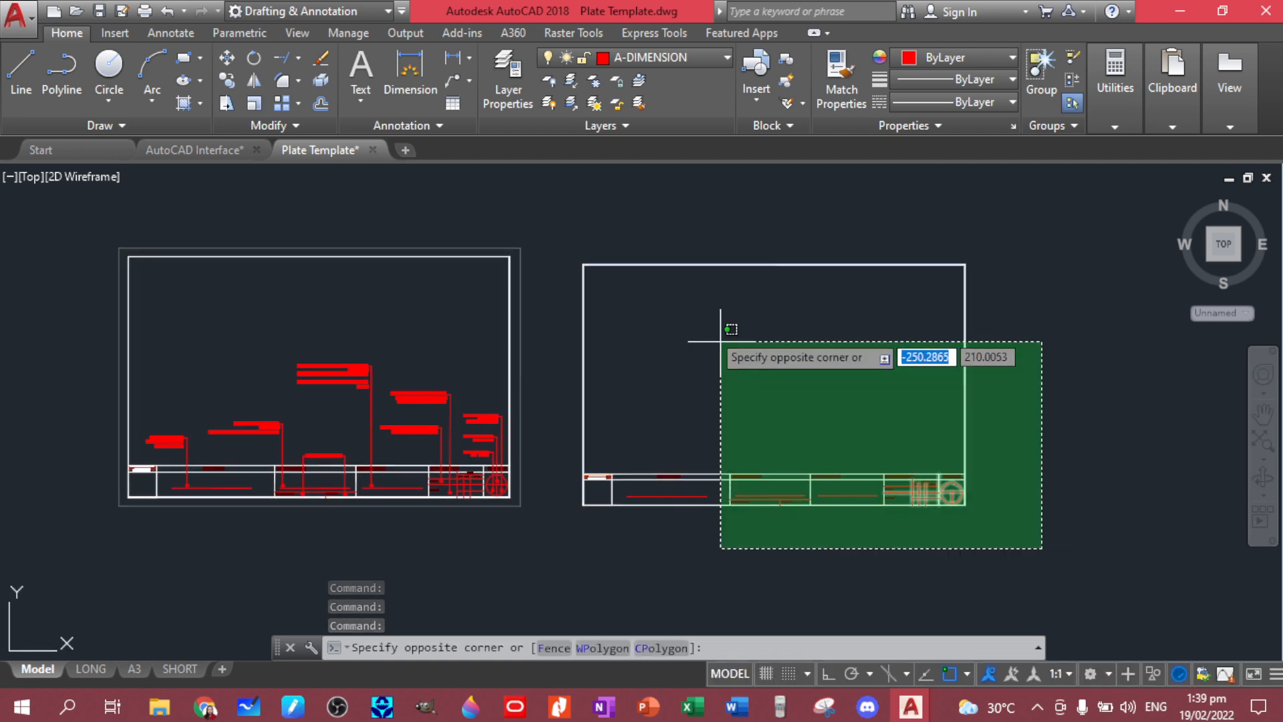
click(563, 237)
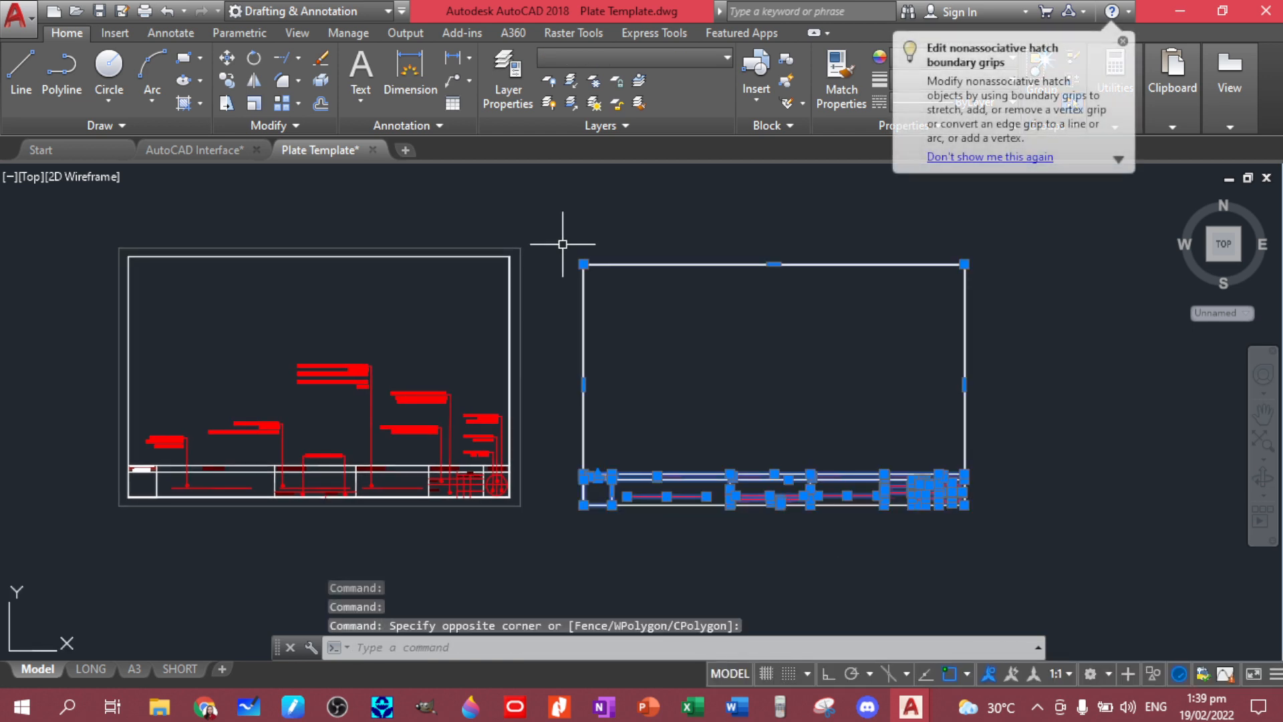
key(ctrl+c)
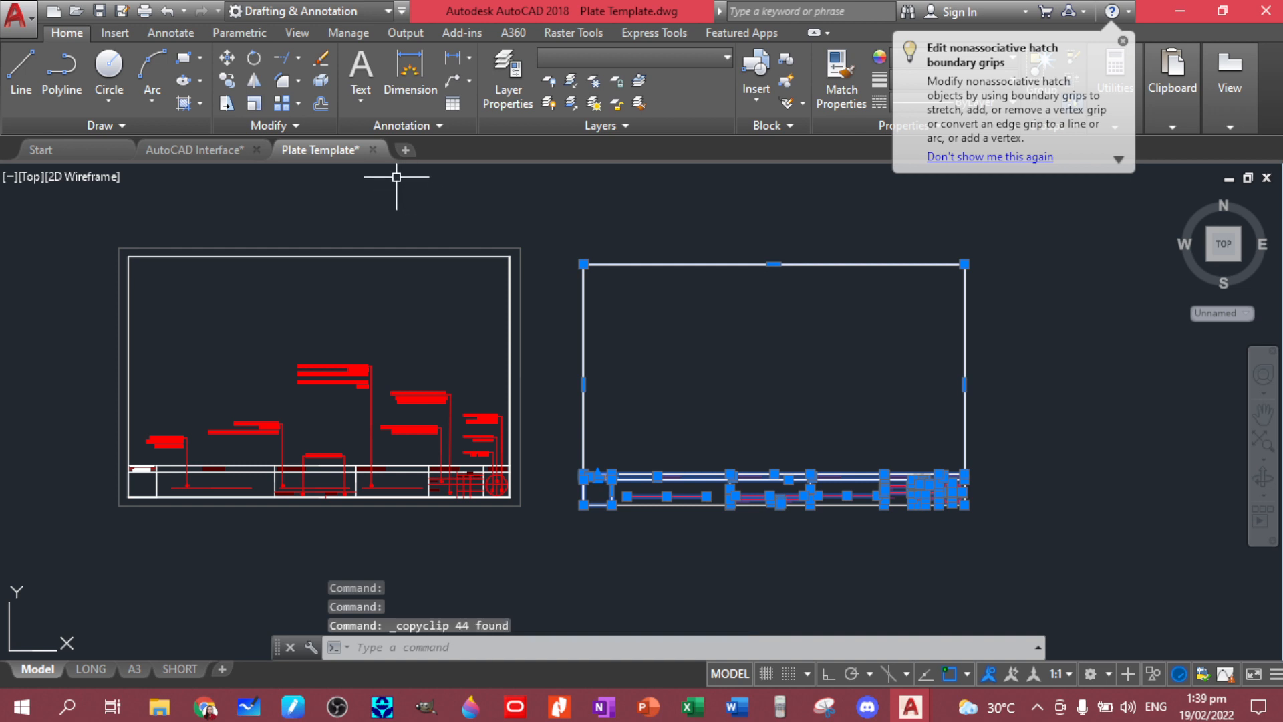
Paste the copied title-block sheet into the empty area right of plate 1 in the AutoCAD Interface drawing.
click(209, 155)
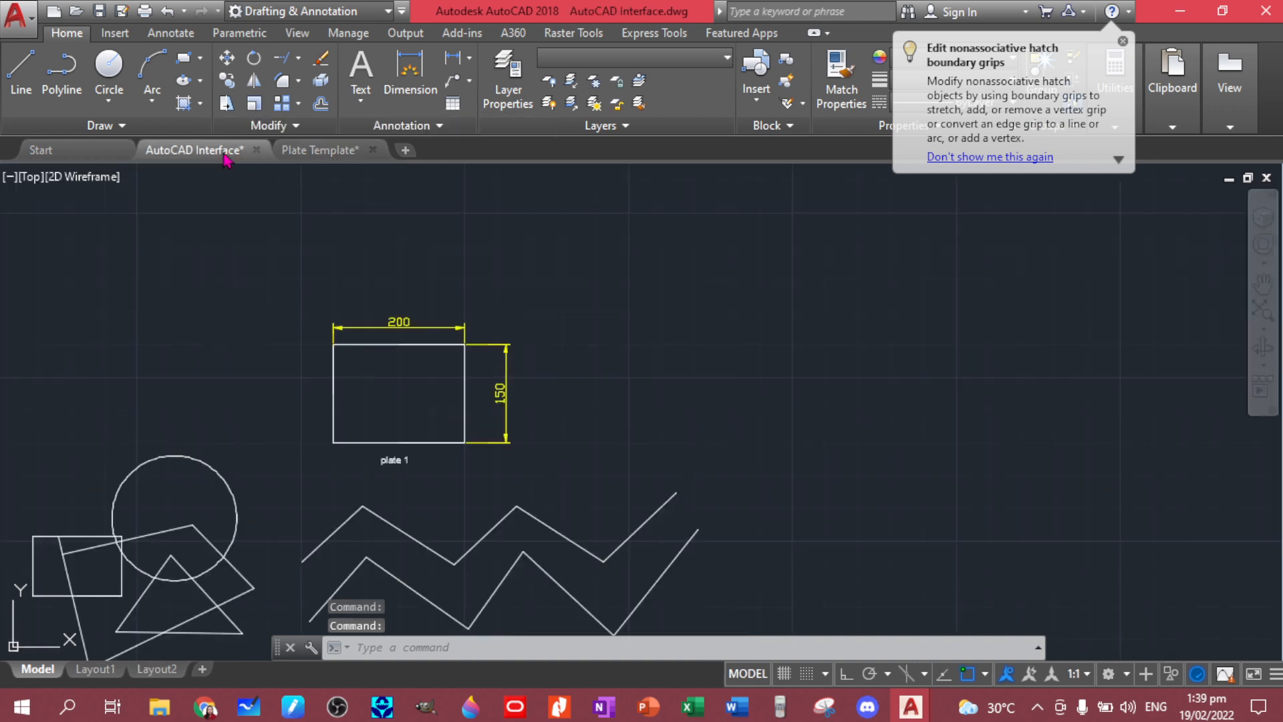
key(ctrl+v)
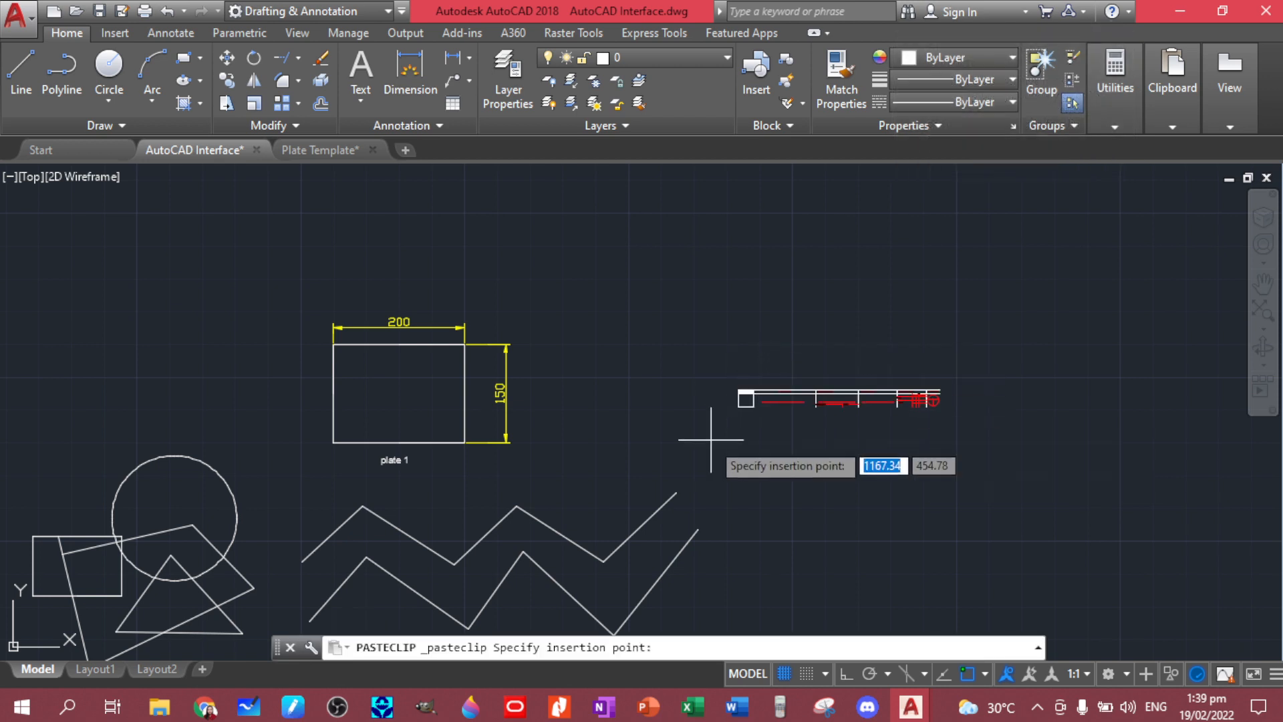
click(916, 452)
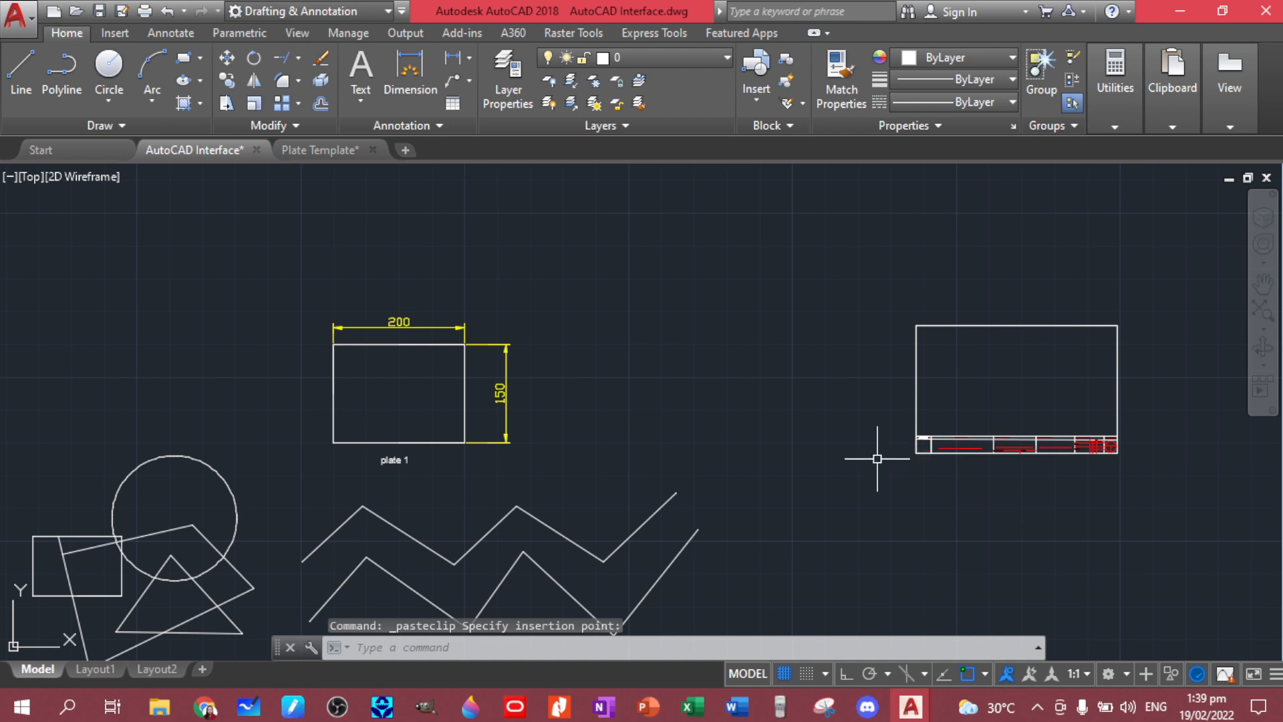
middle_drag(879, 456, 830, 453)
middle_drag(902, 404, 737, 402)
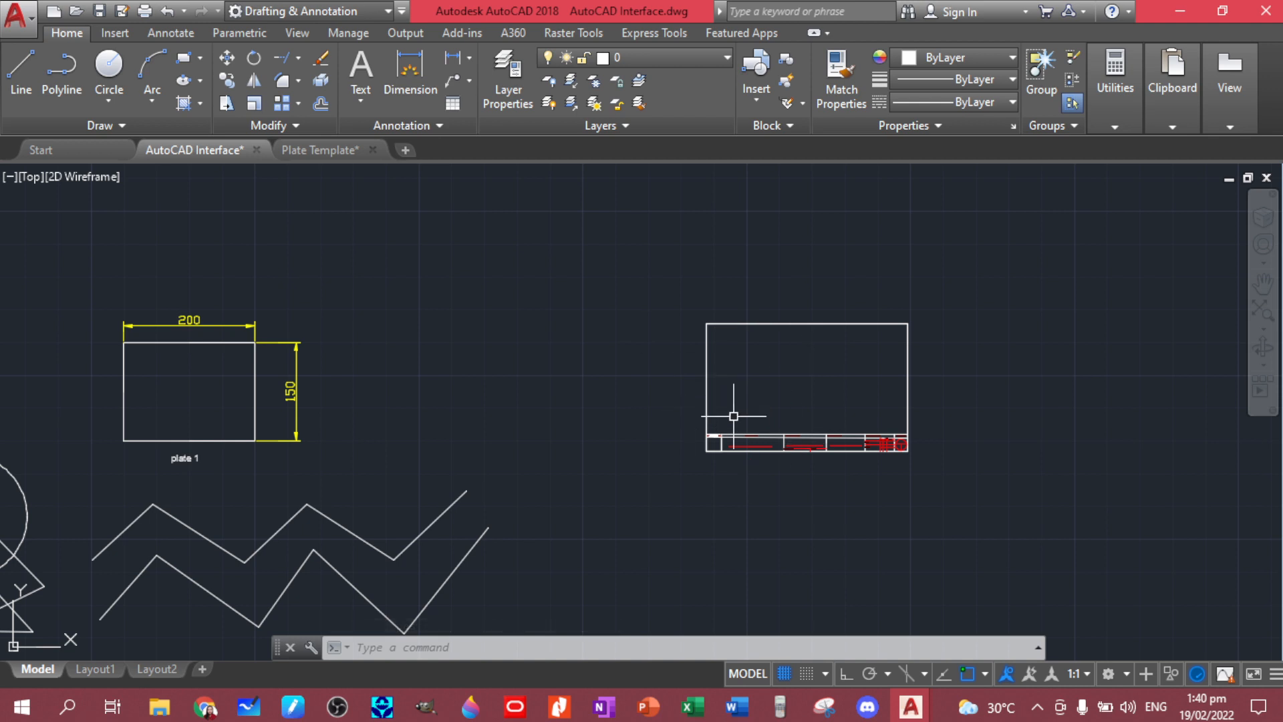
Scale the plate 1 rectangle with its dimensions and label by a factor of 0.5 from the rectangle's lower-right corner.
middle_drag(418, 425, 496, 411)
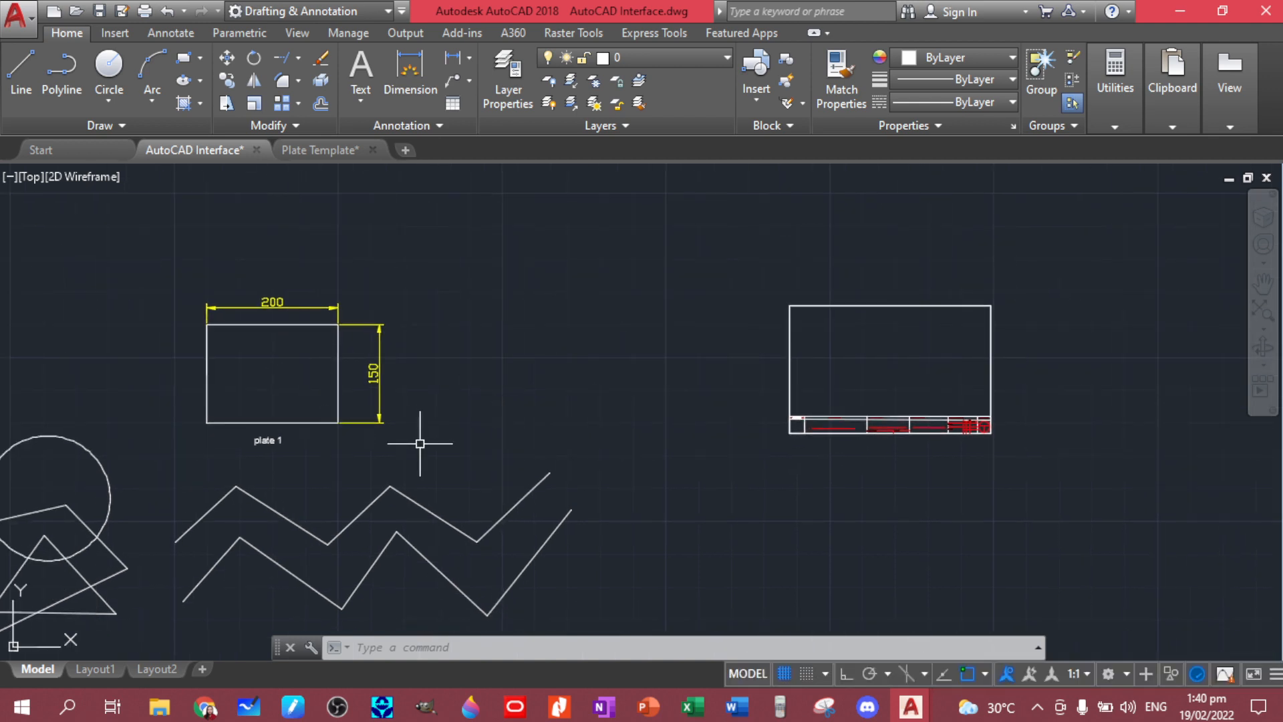
click(419, 443)
click(127, 248)
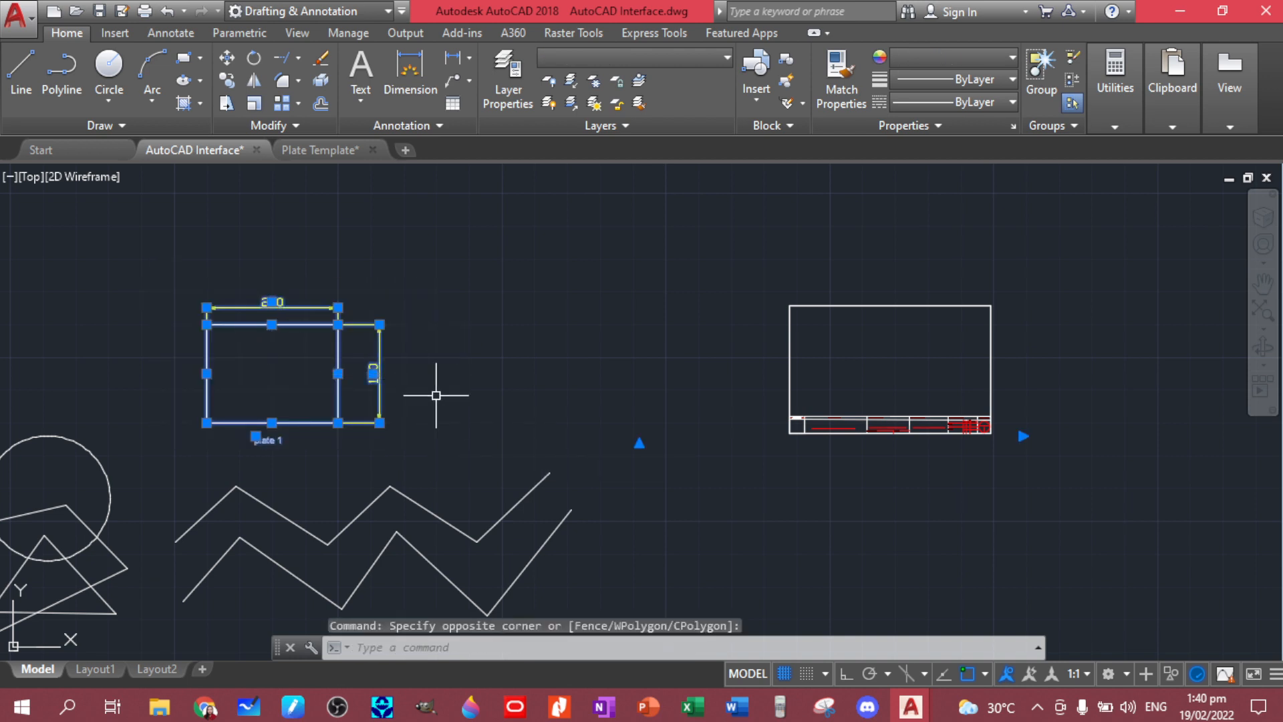
text(sc)
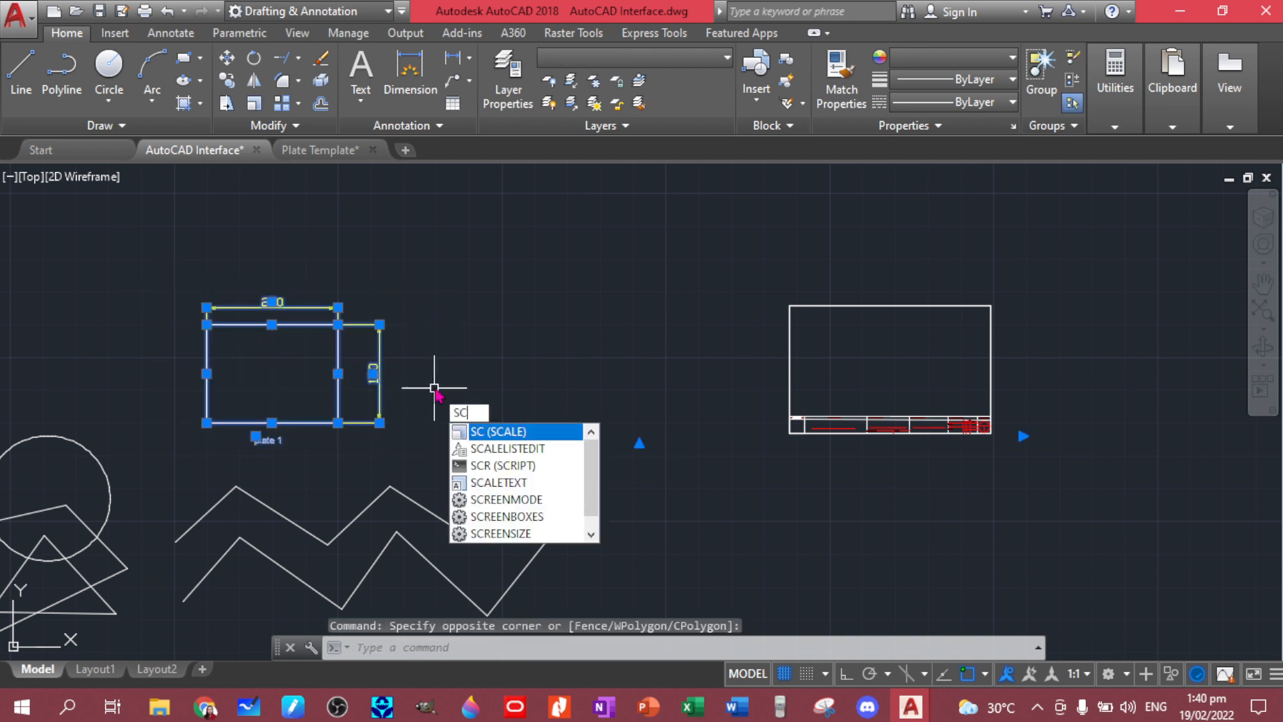
key(Return)
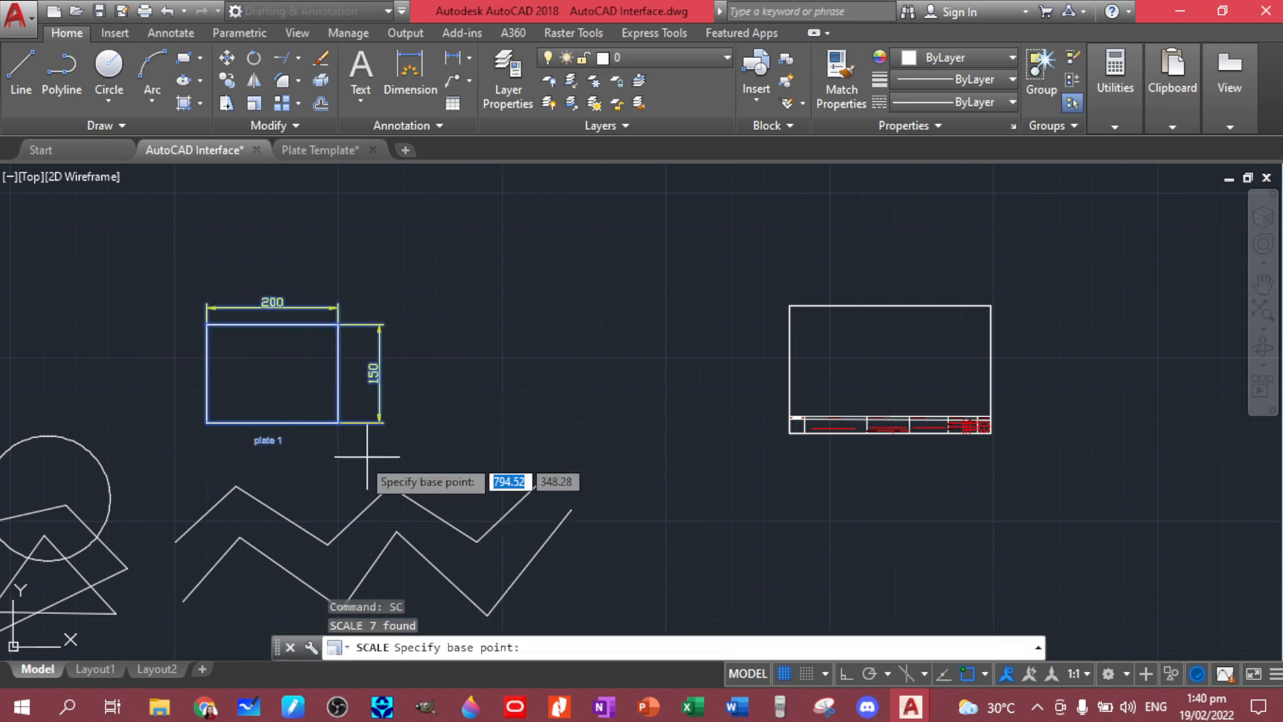
click(338, 423)
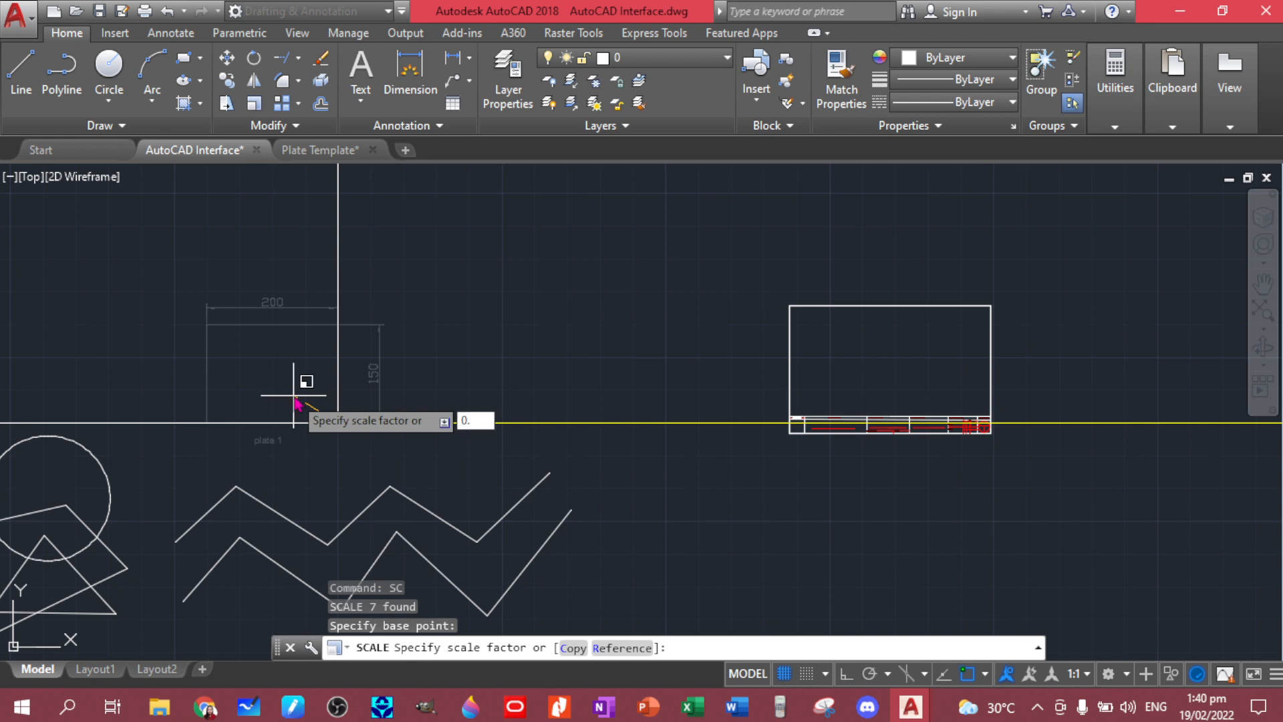
text(0.5)
key(Return)
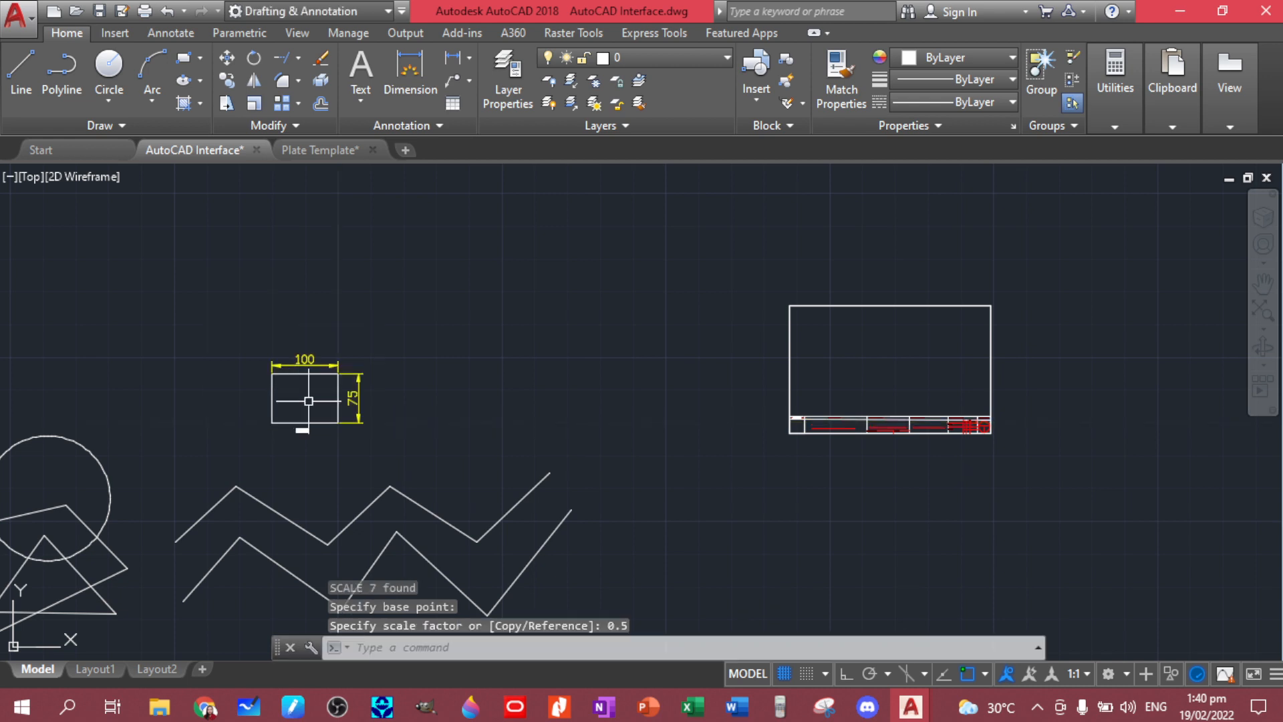
click(355, 440)
click(205, 337)
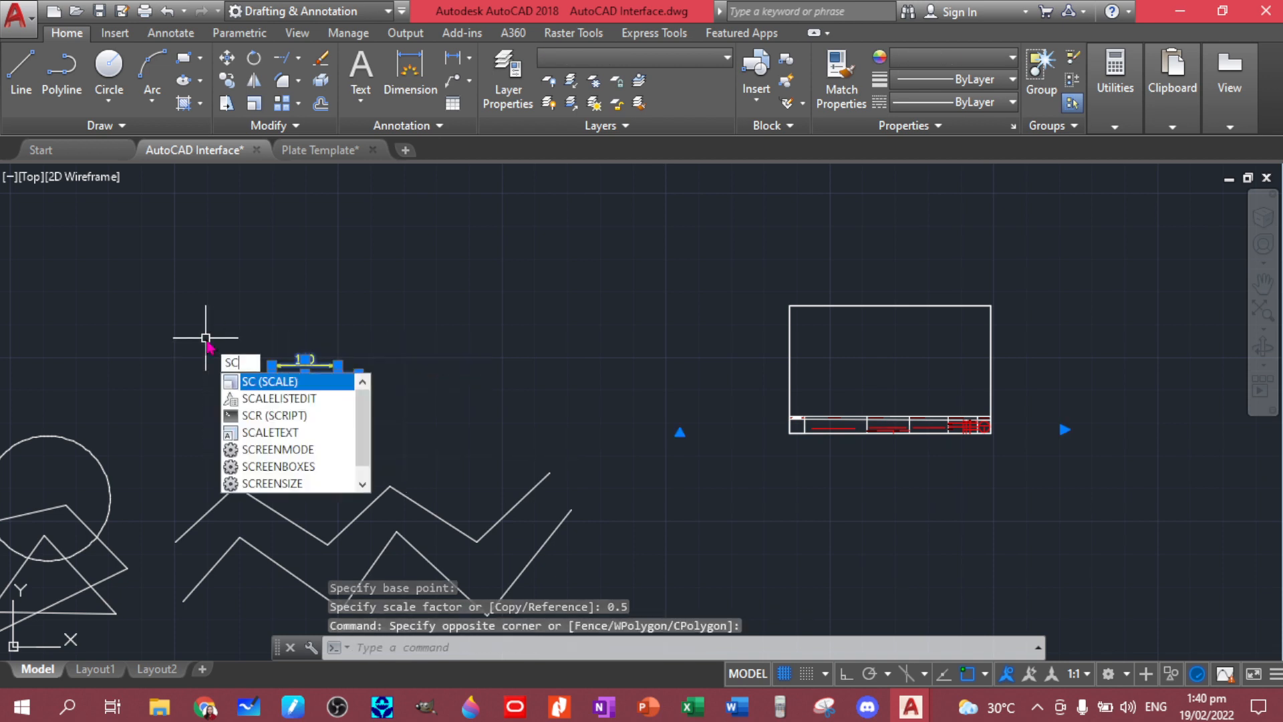
key(Return)
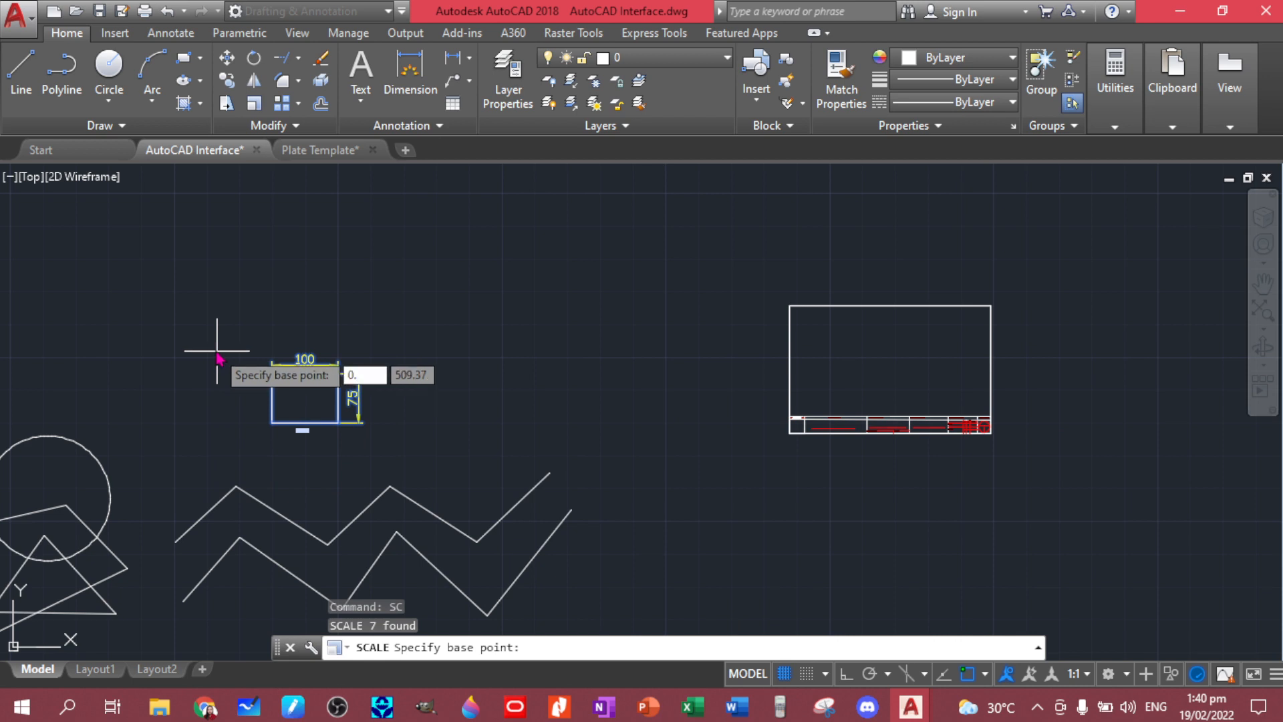
text(0.7)
key(Return)
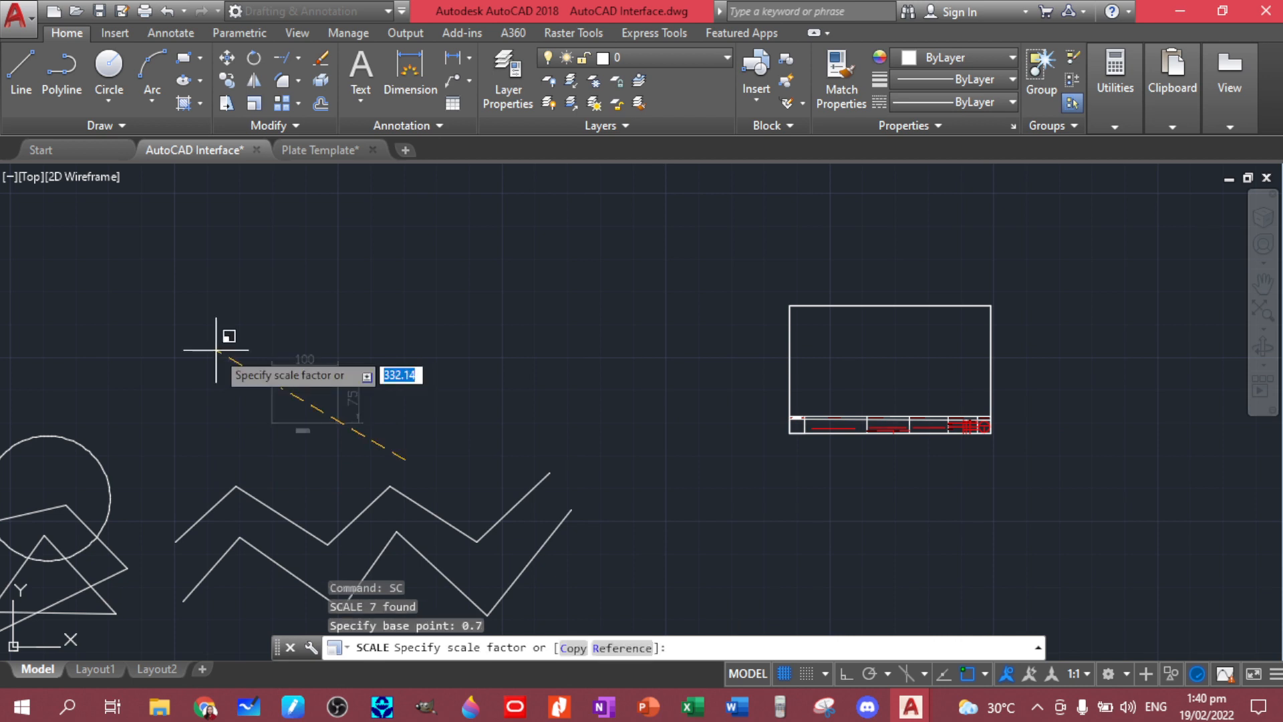
key(Escape)
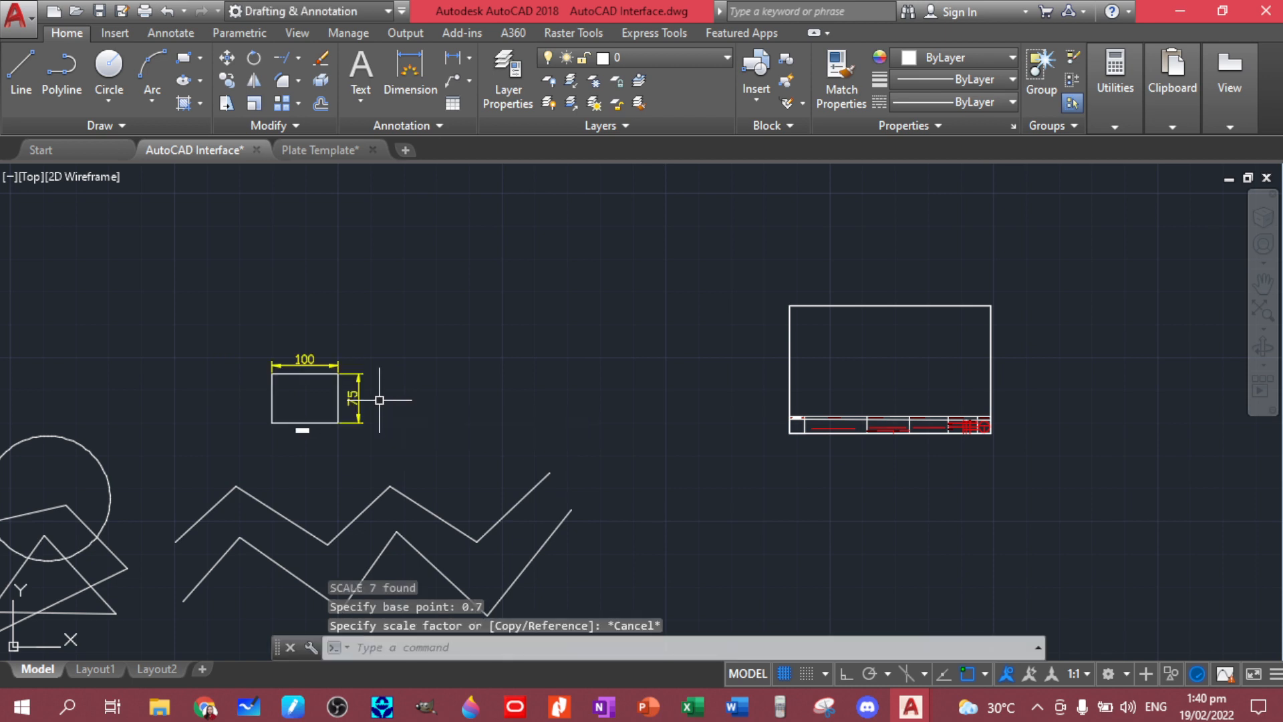
click(431, 440)
click(251, 327)
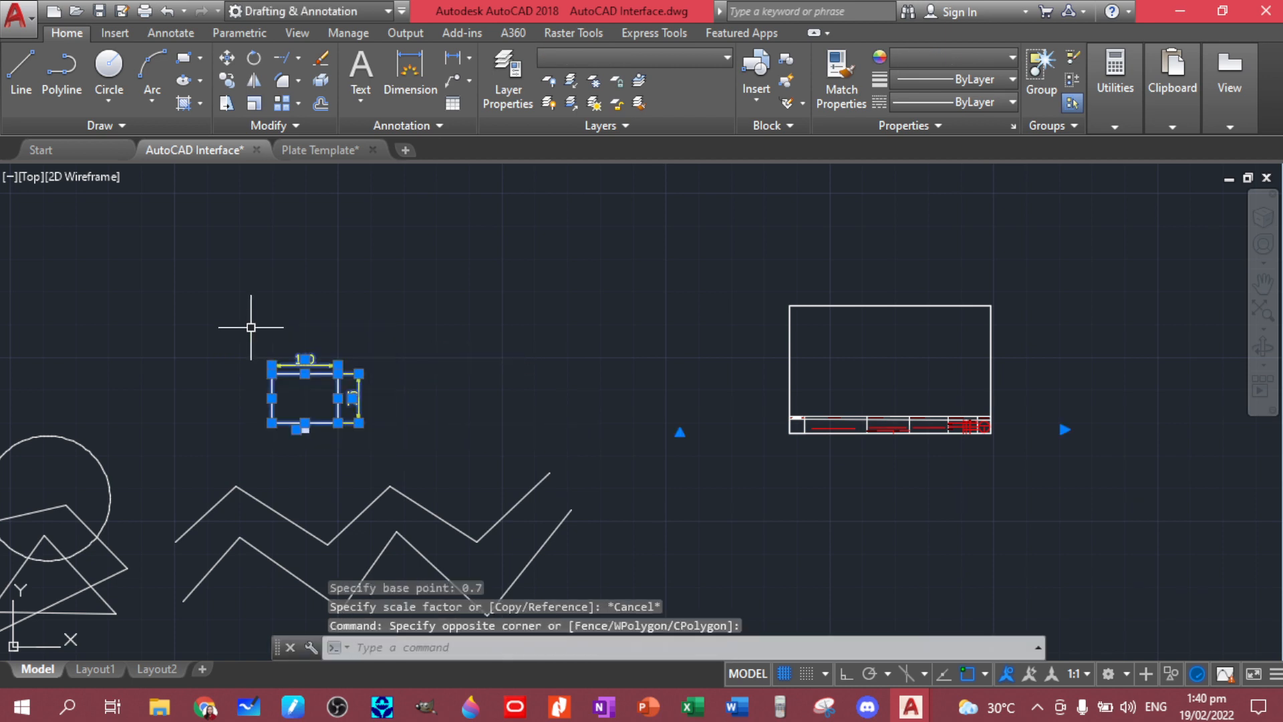
text(sc)
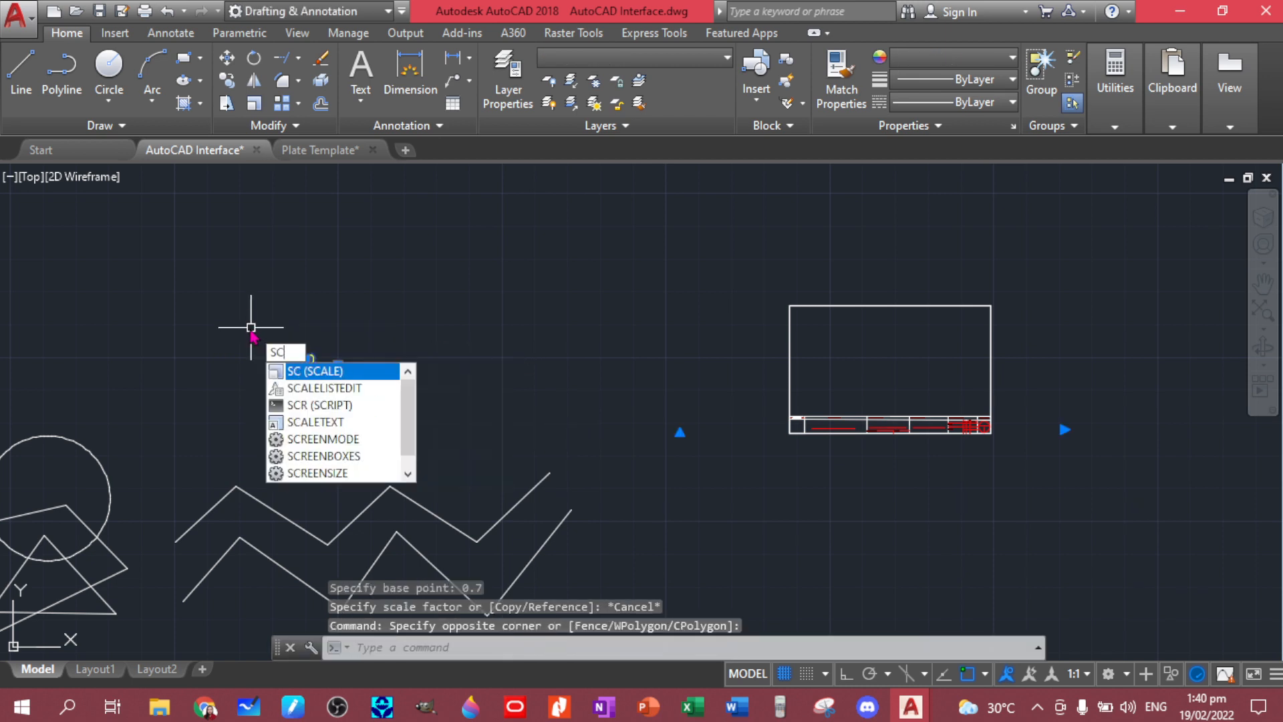
text(a)
key(Return)
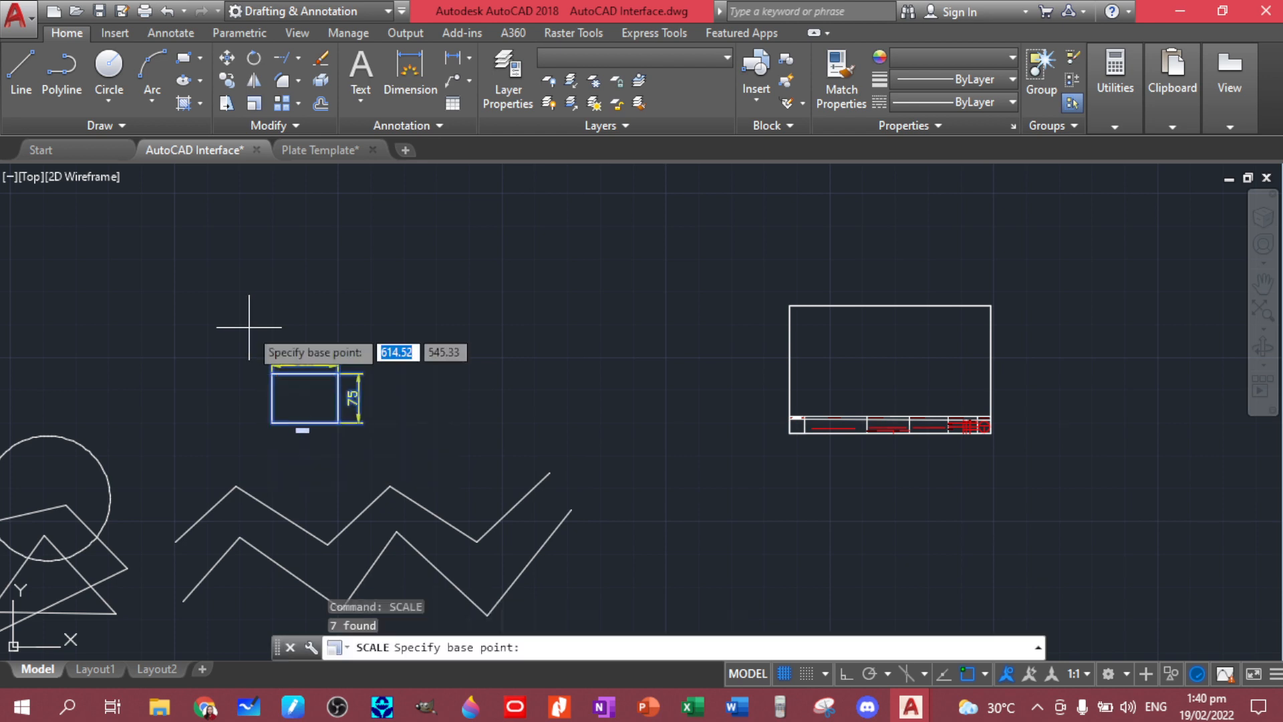
text(1)
key(Return)
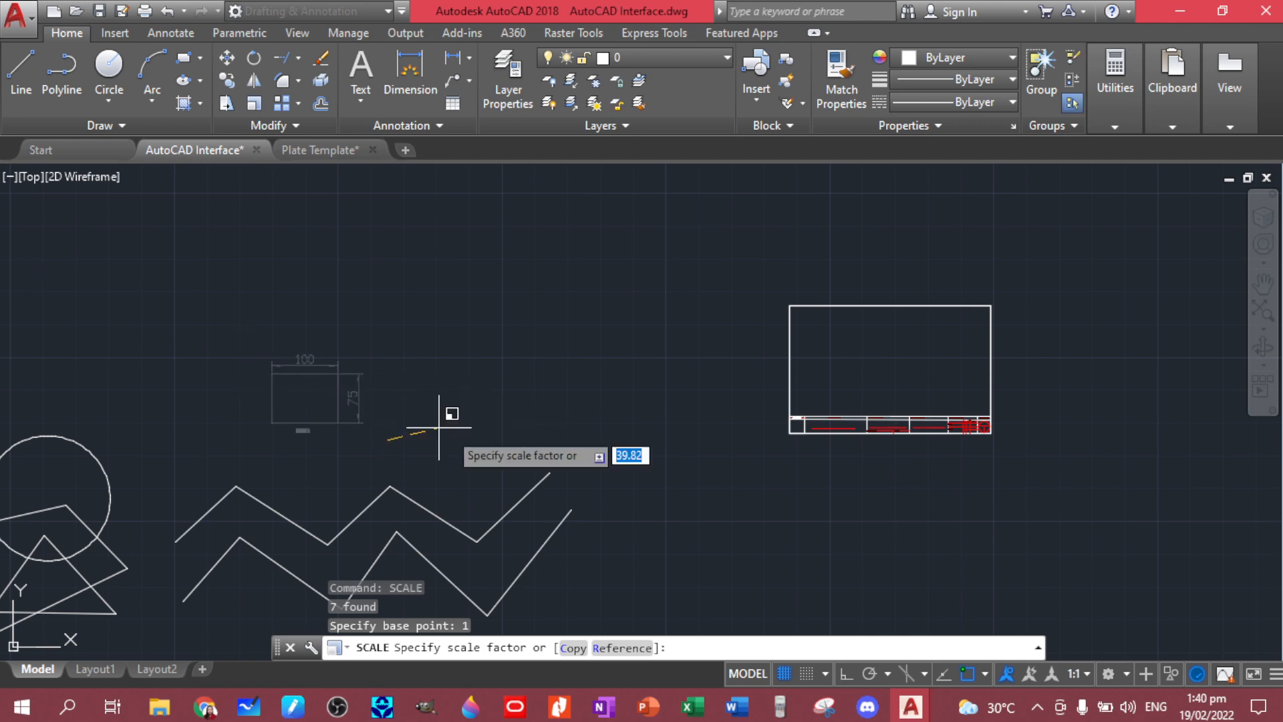
key(Escape)
Undo the scaling operations on the plate 1 rectangle, its dimensions and label.
scroll(365, 411, down, 5)
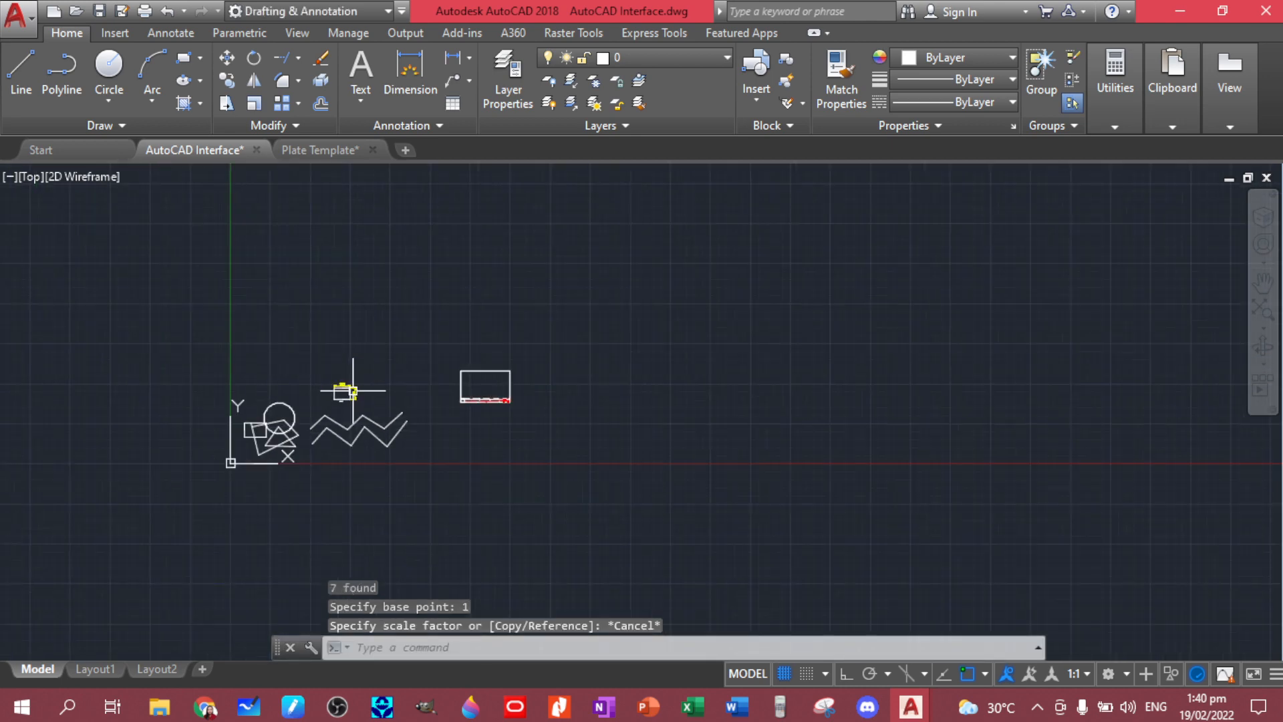
scroll(355, 402, up, 5)
key(ctrl+z)
key(ctrl+z)
key(ctrl+z)
key(ctrl+z)
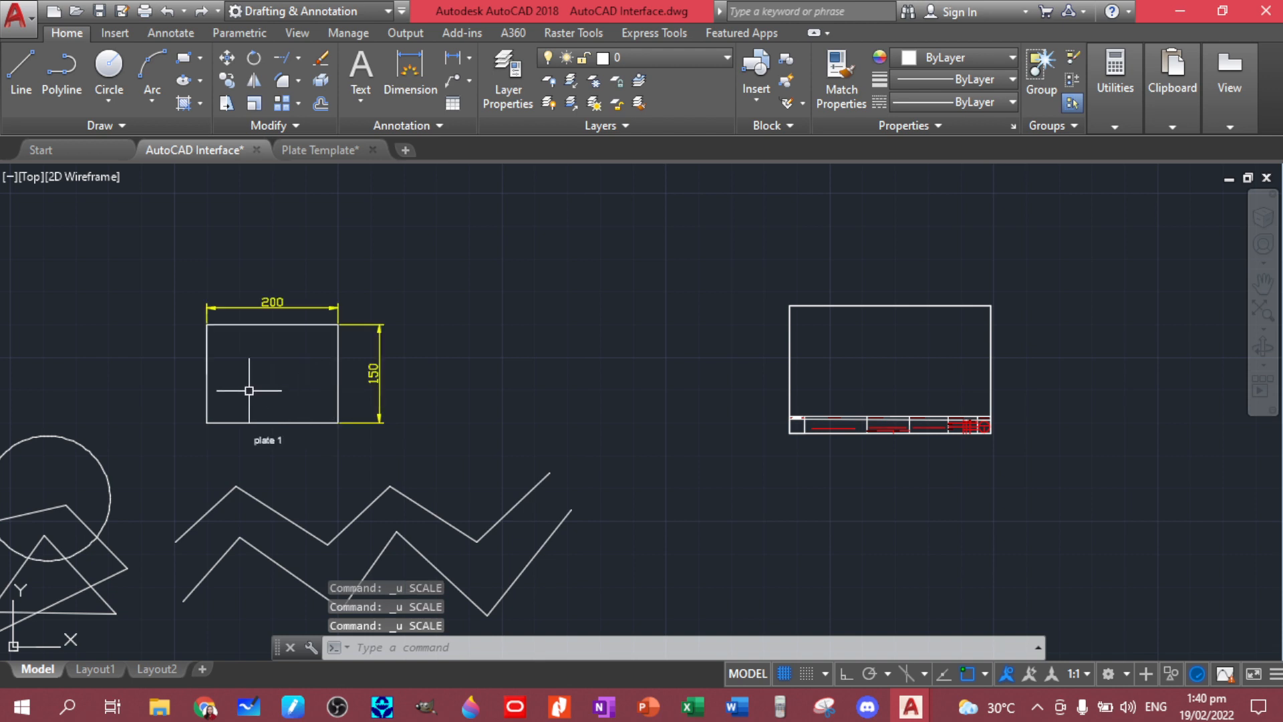
Scale the plate 1 rectangle with its dimensions and label by a factor of 0.7 from the rectangle's lower-right corner.
middle_drag(296, 386, 372, 356)
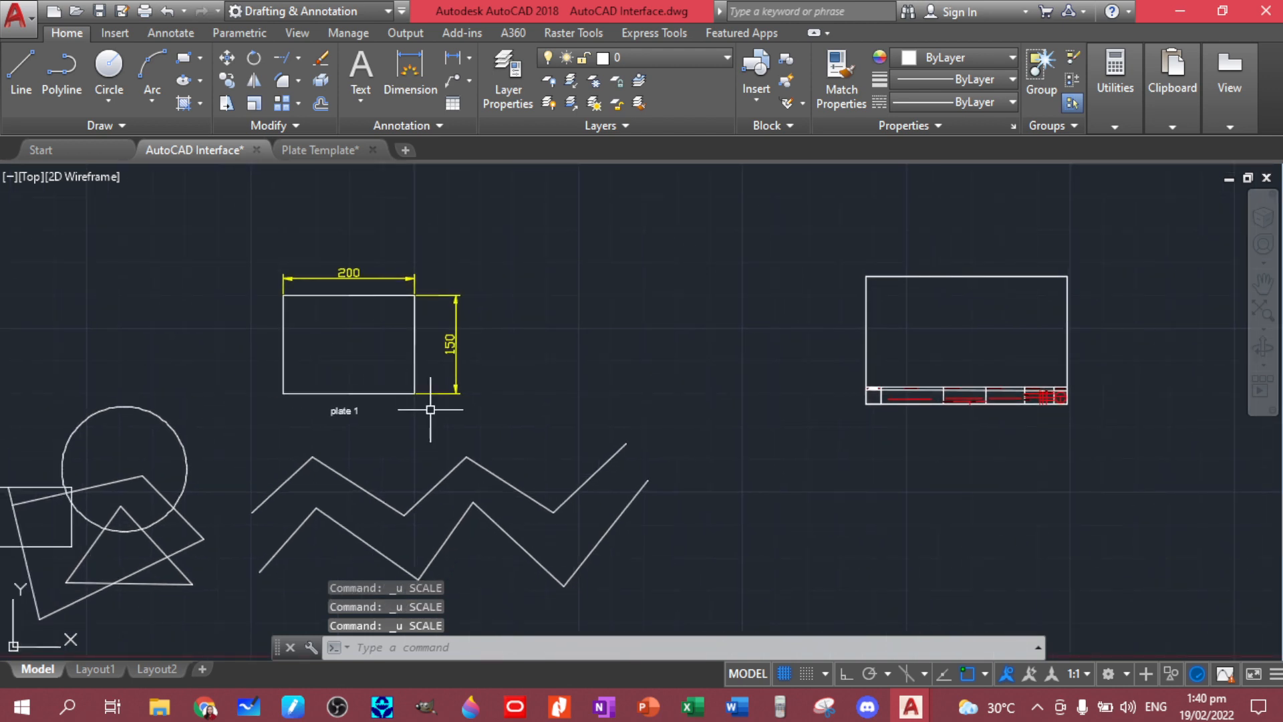
click(474, 415)
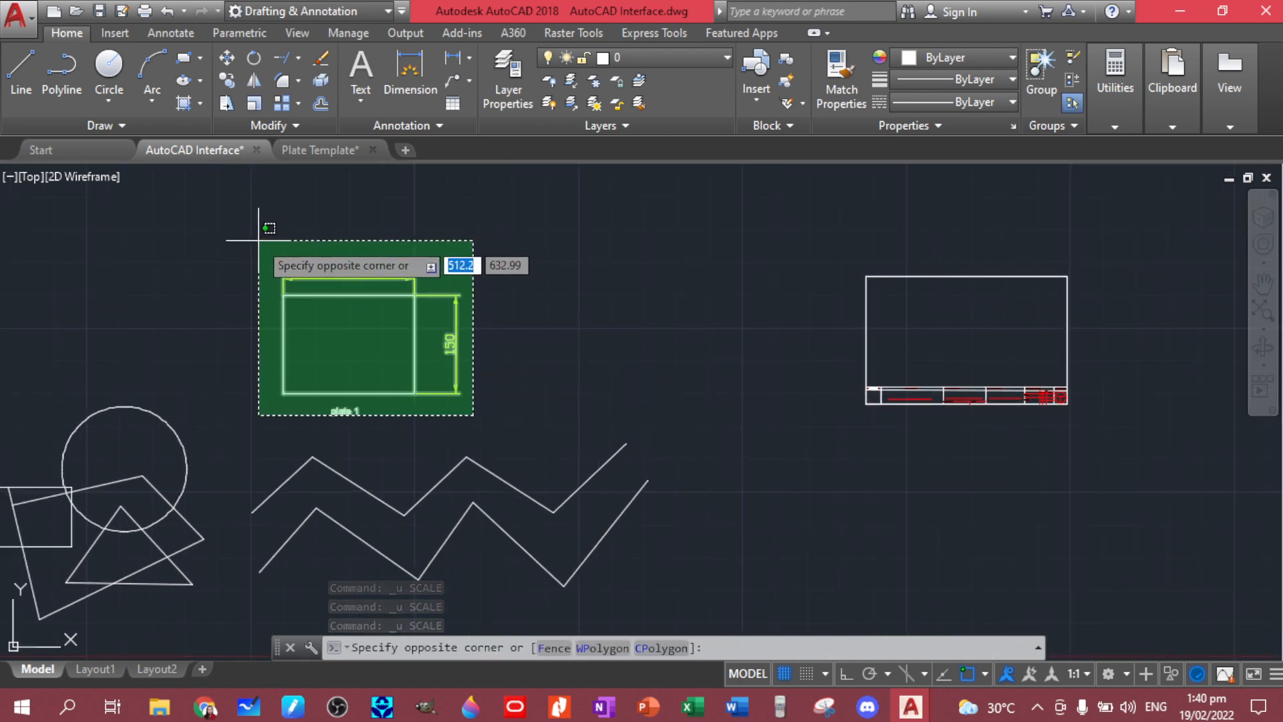
click(261, 239)
text(s)
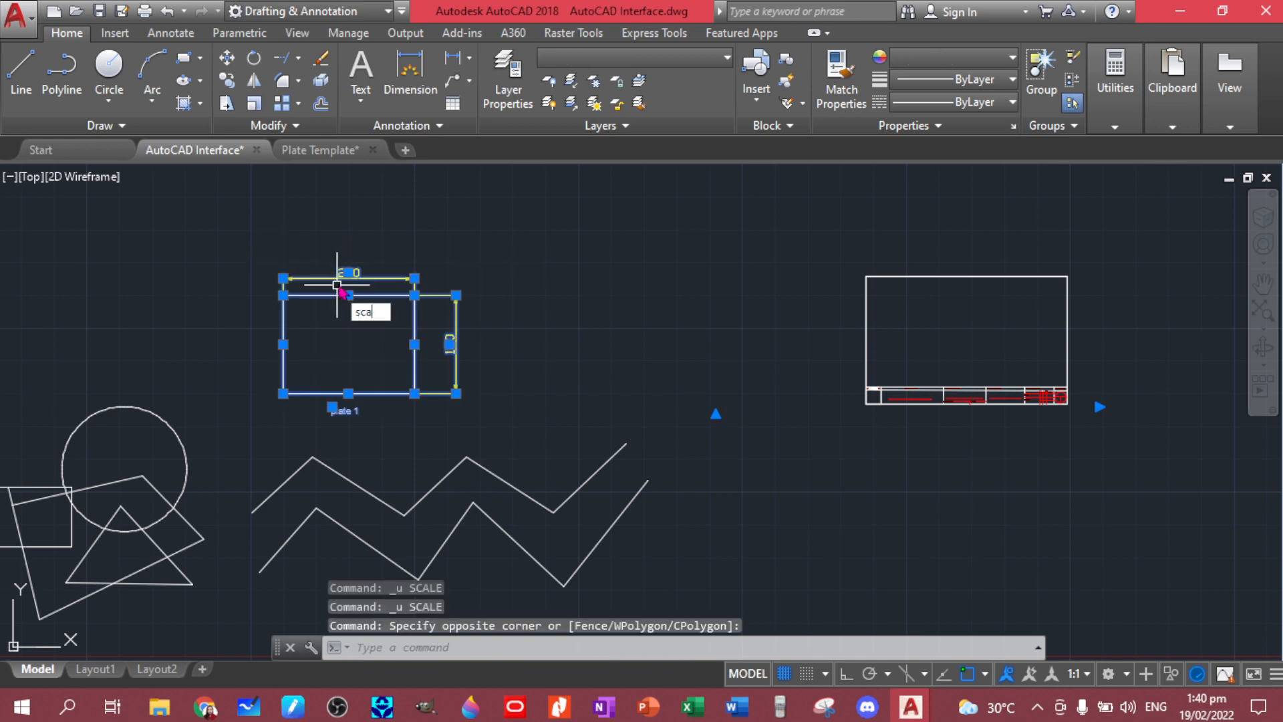
text(ca)
key(Return)
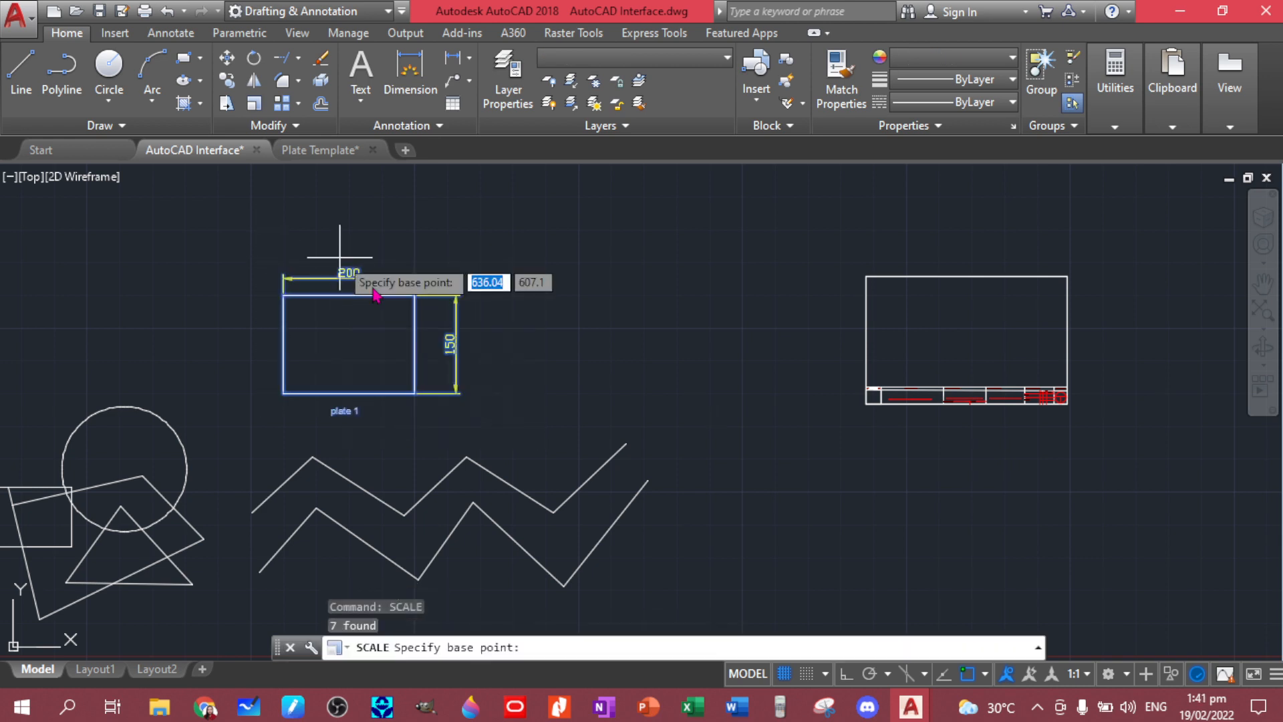
click(414, 392)
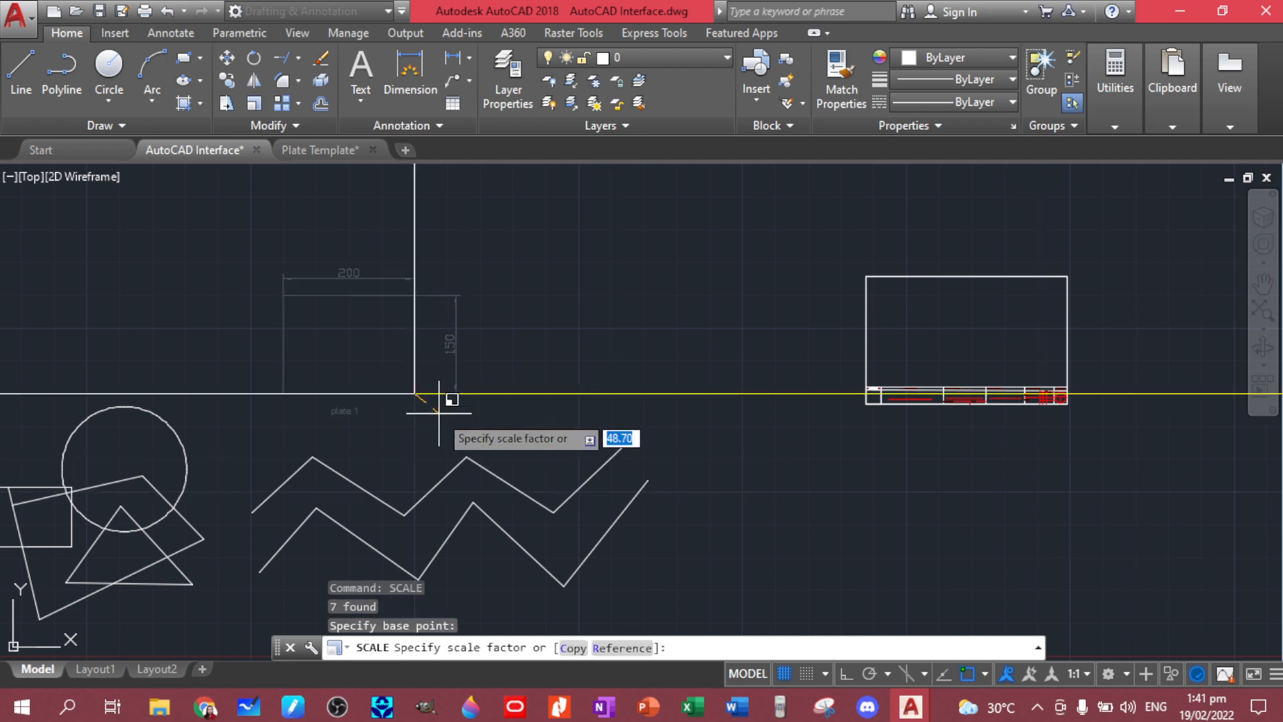
key(Return)
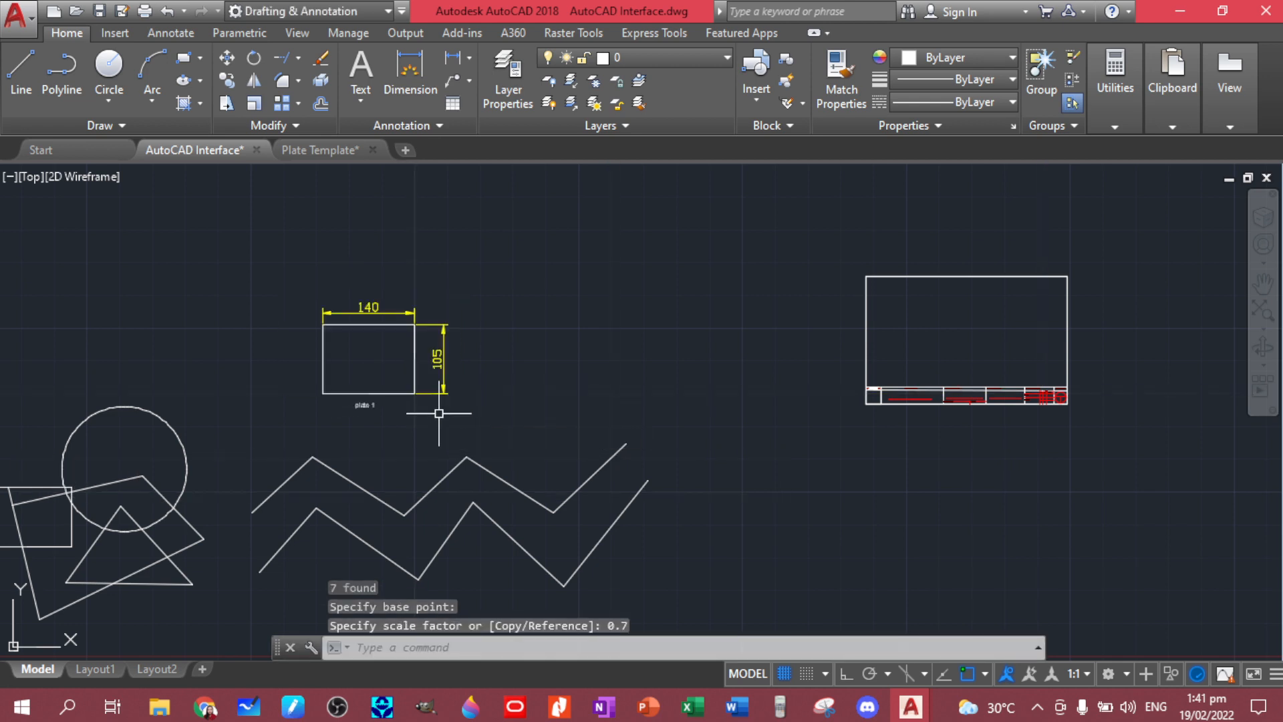
Erase the plate 1 text label below the scaled rectangle.
click(481, 421)
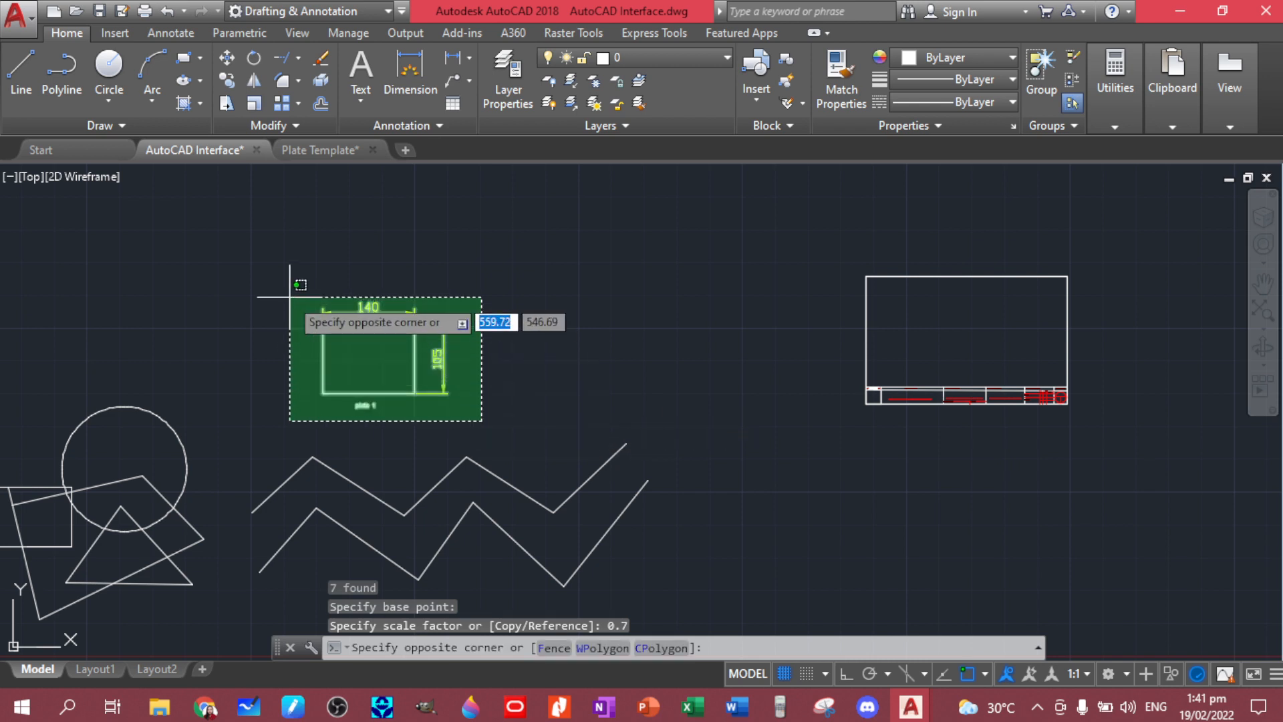
click(454, 406)
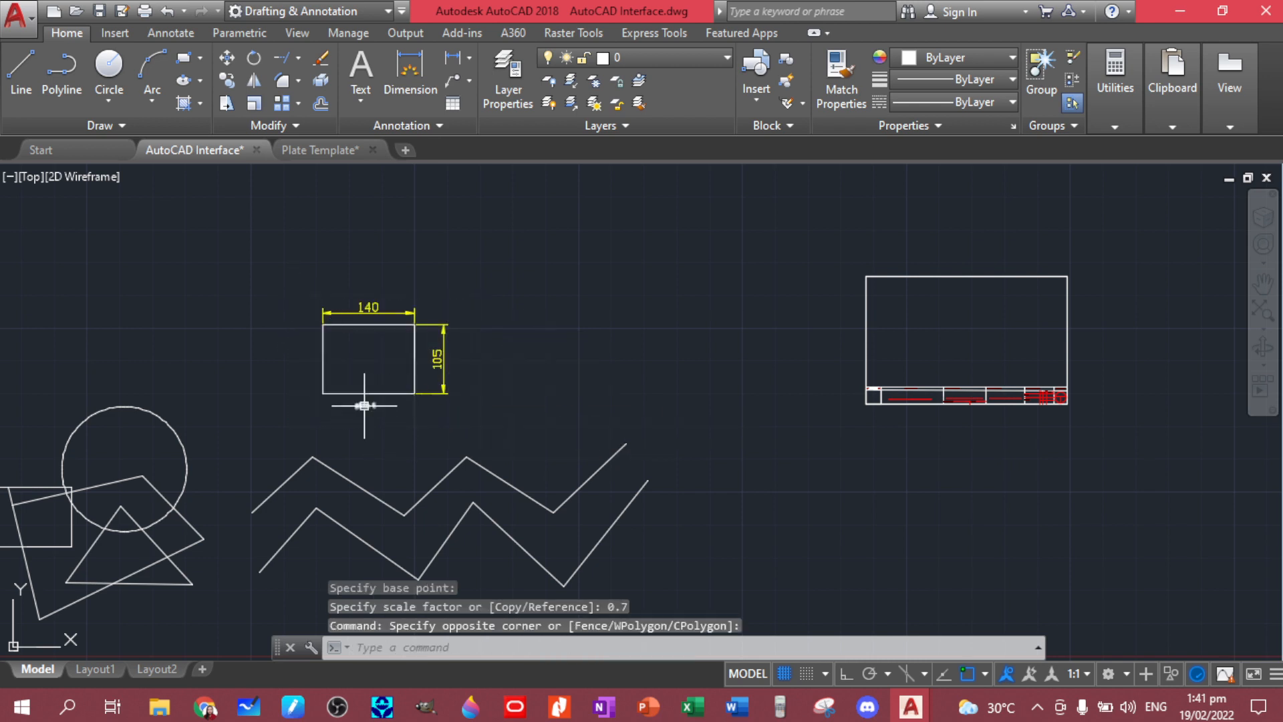
key(Delete)
Move the scaled rectangle and its two dimensions into the drawing area of the title-block sheet.
click(469, 425)
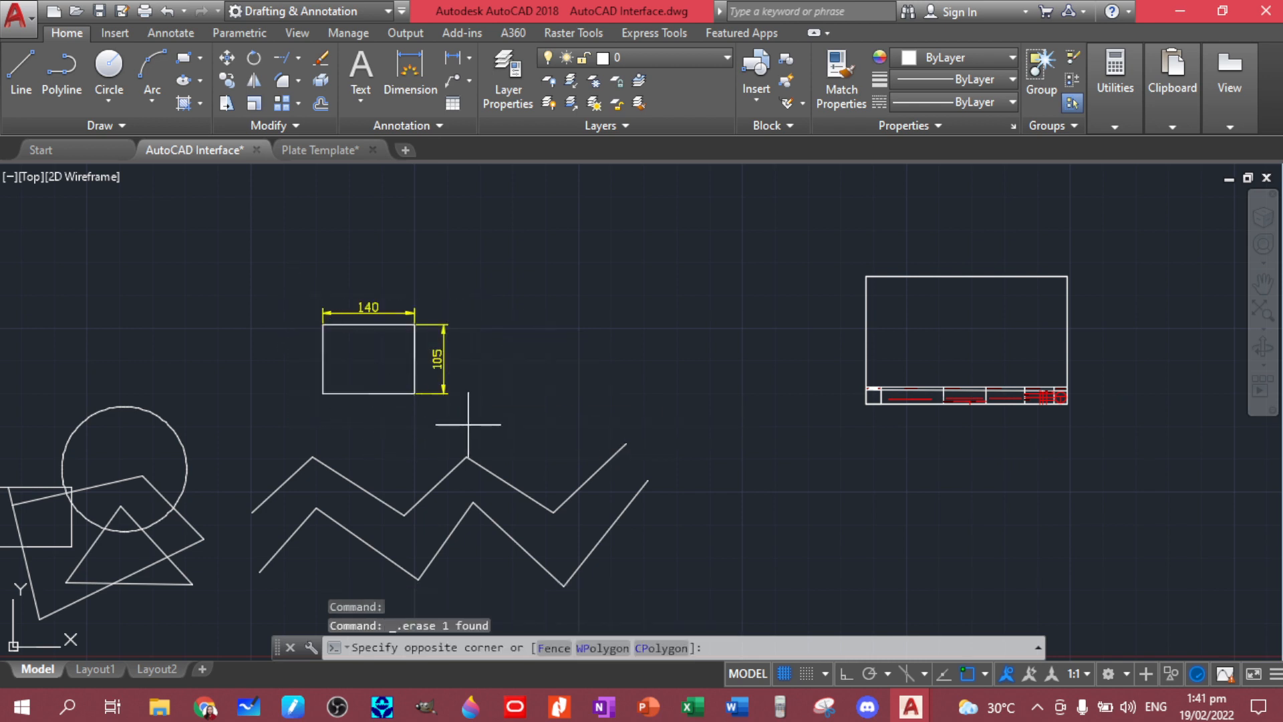
click(309, 310)
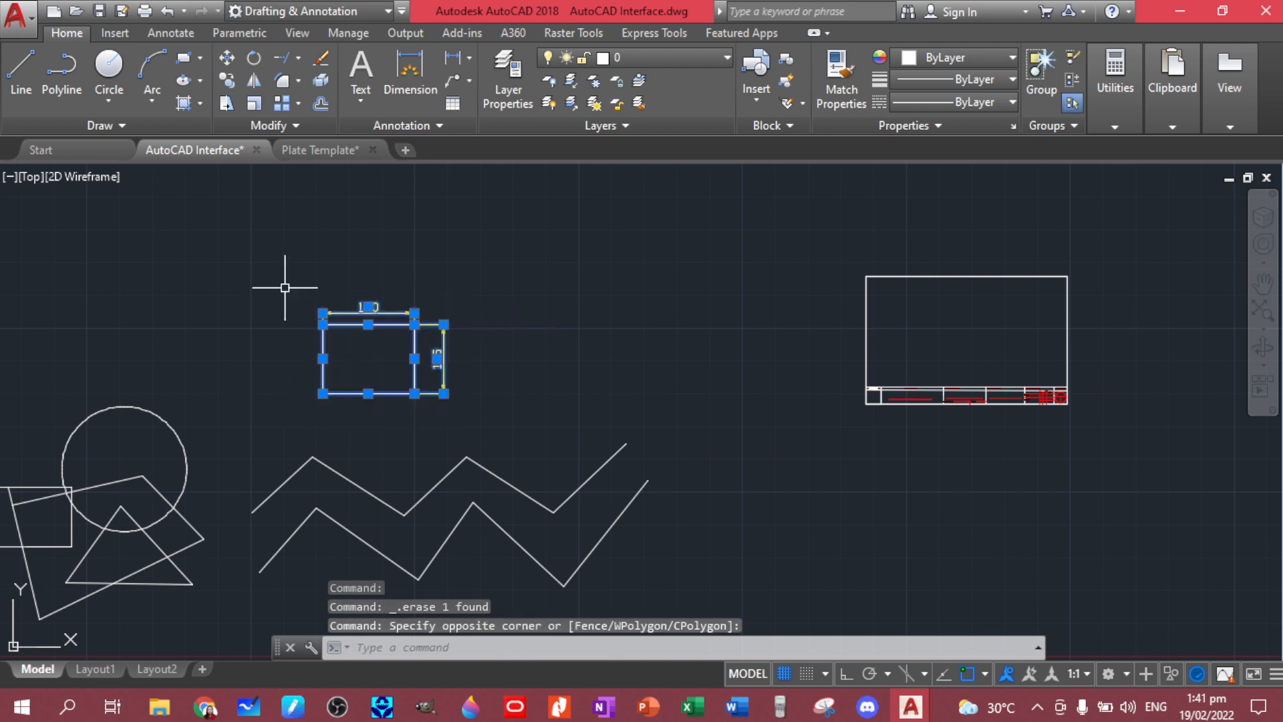
text(m)
key(Return)
click(386, 356)
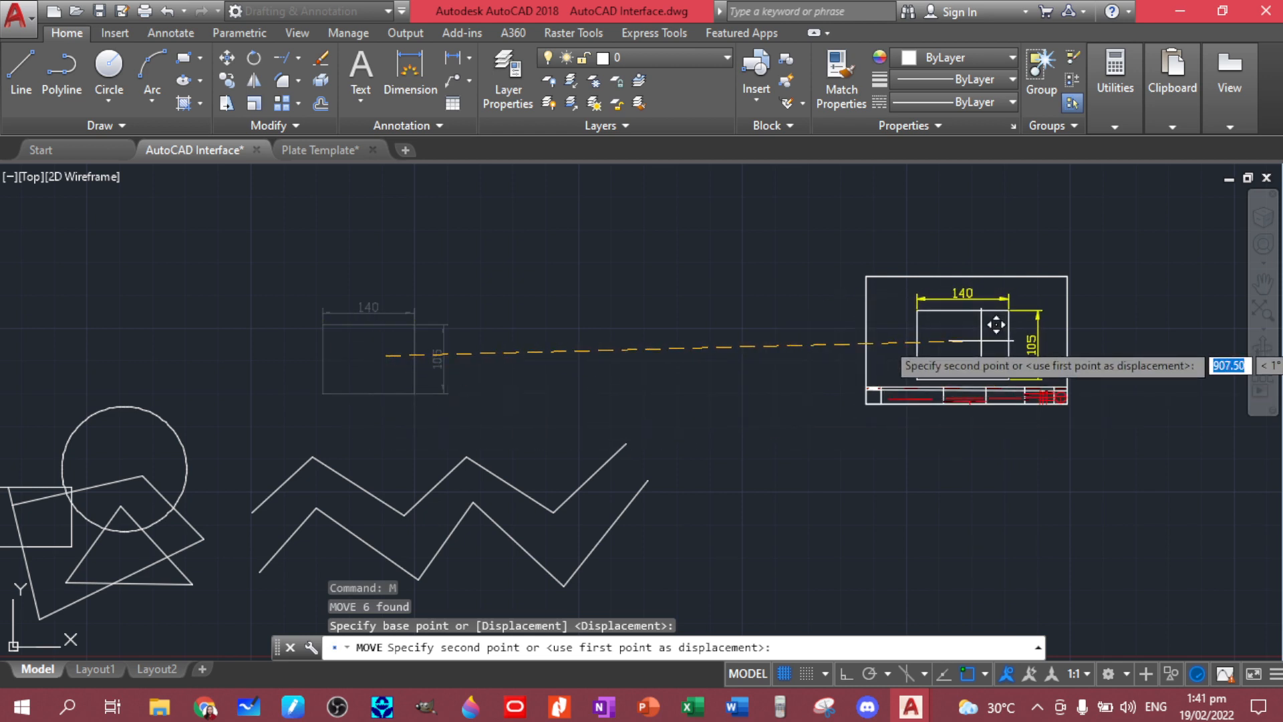
click(990, 323)
Examine how the scaled rectangle and its dimensions fit inside the sheet frame above the title block.
middle_drag(970, 338, 777, 357)
scroll(789, 358, up, 5)
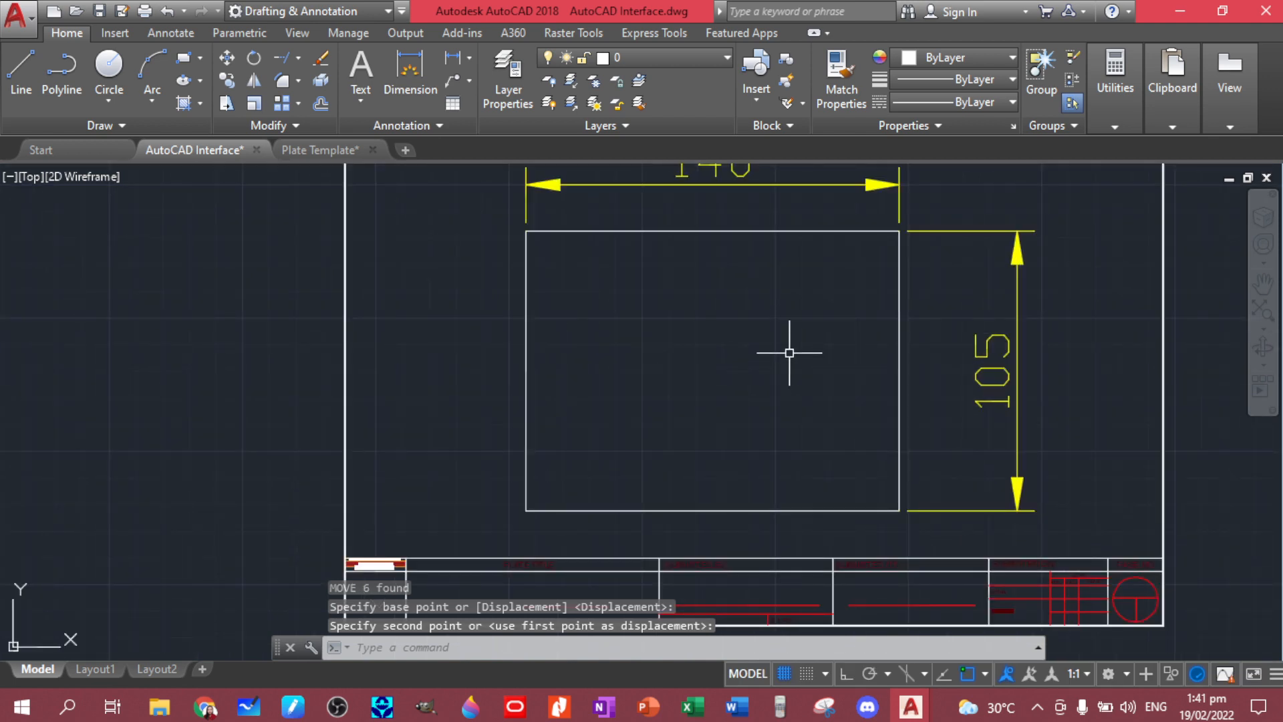
scroll(789, 352, up, 2)
scroll(790, 351, down, 2)
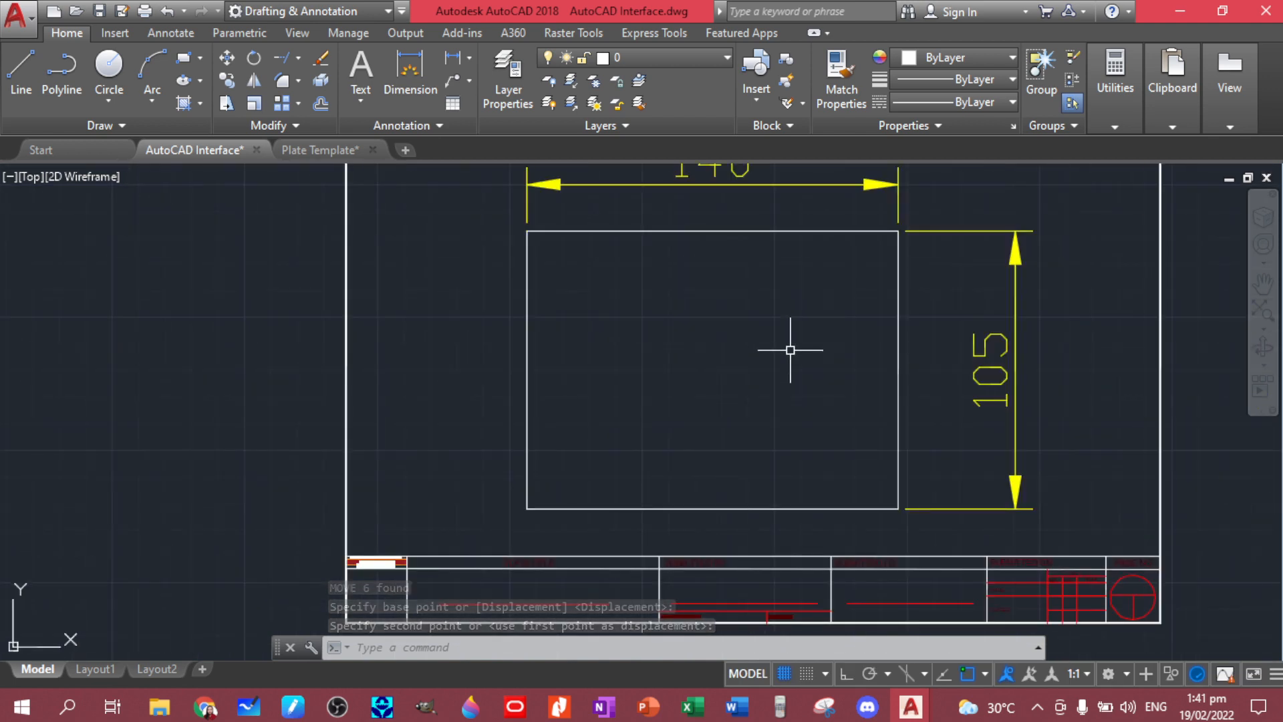
middle_drag(790, 349, 743, 401)
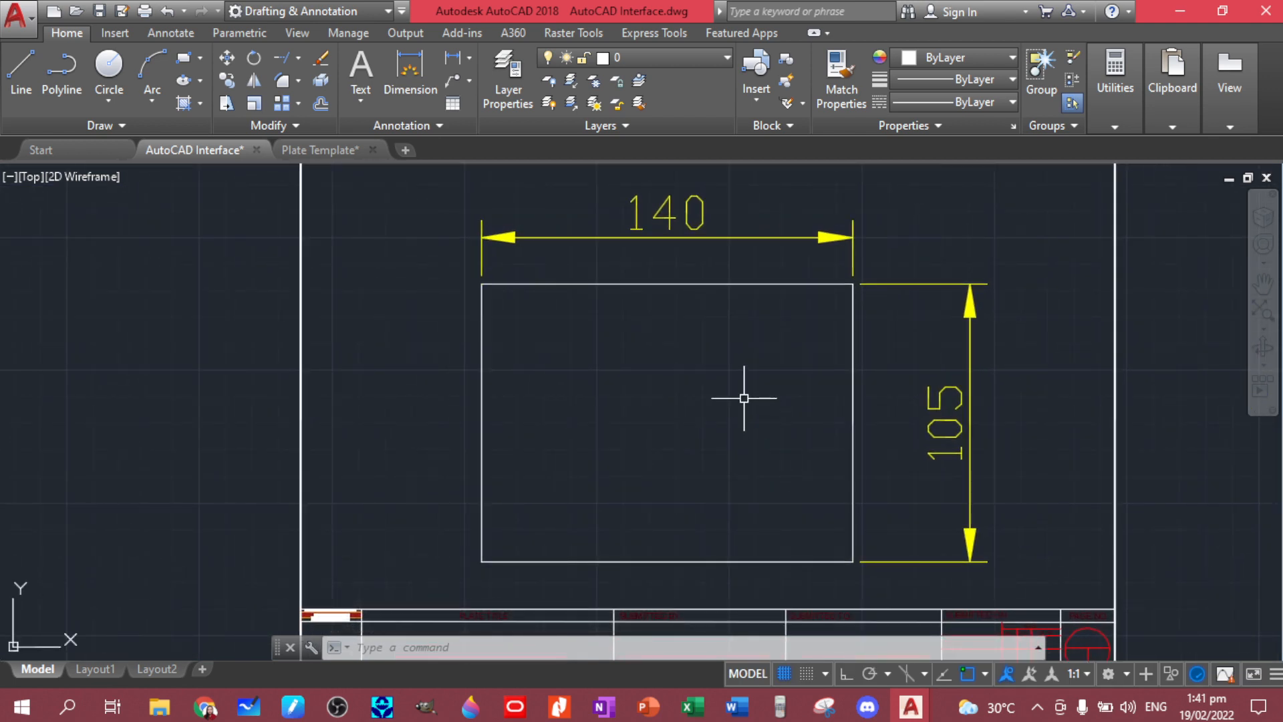
scroll(745, 400, down, 4)
middle_drag(748, 404, 667, 399)
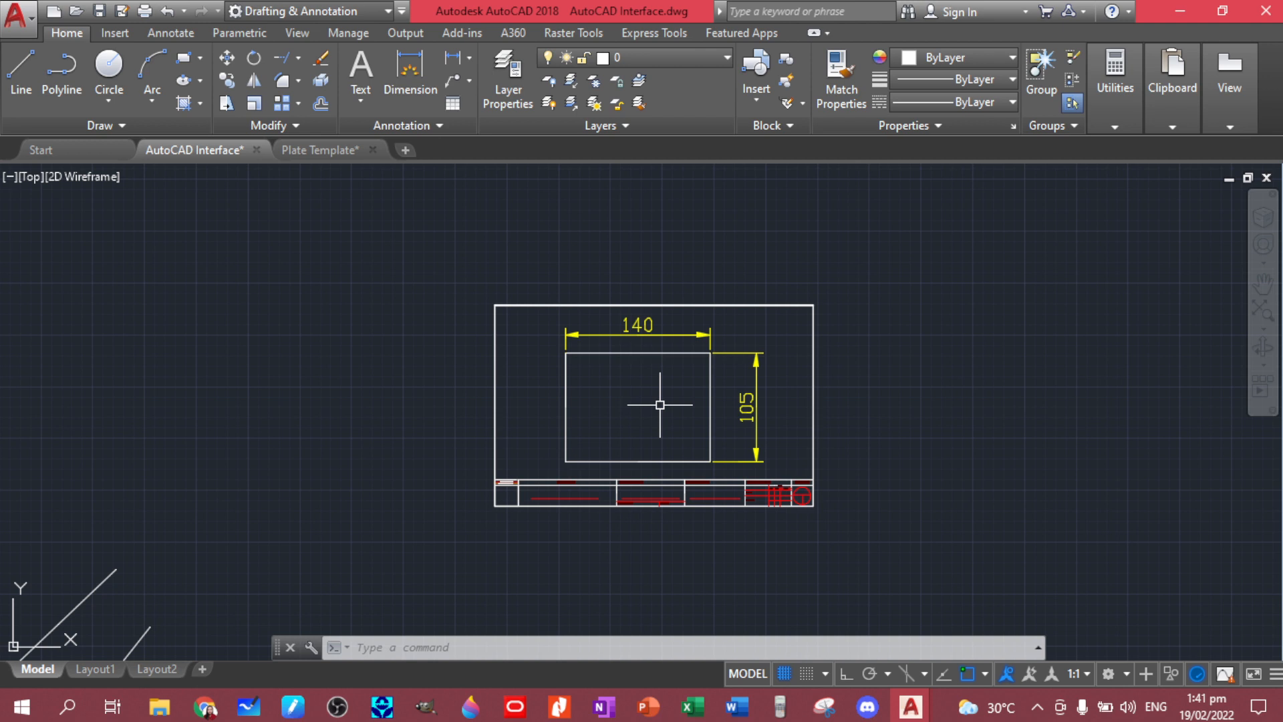
scroll(647, 378, up, 2)
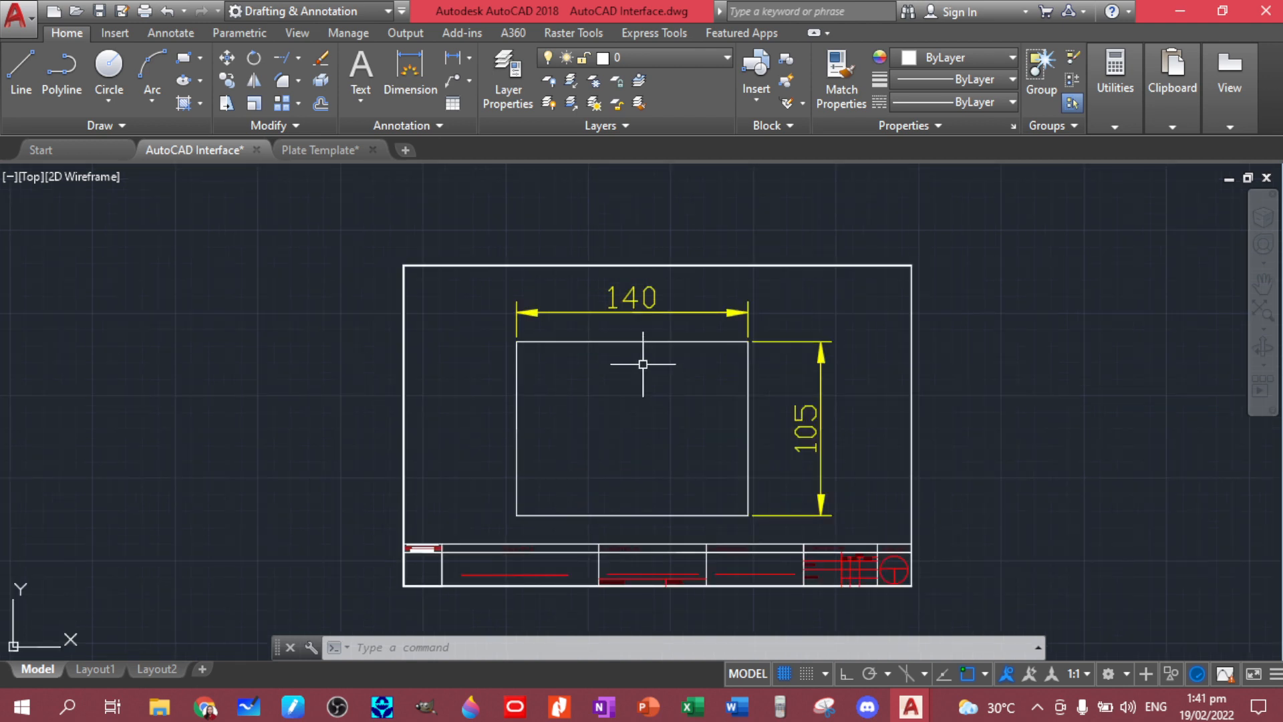
Override the text of the horizontal dimension above the rectangle with 200.
middle_drag(643, 365, 607, 404)
click(595, 337)
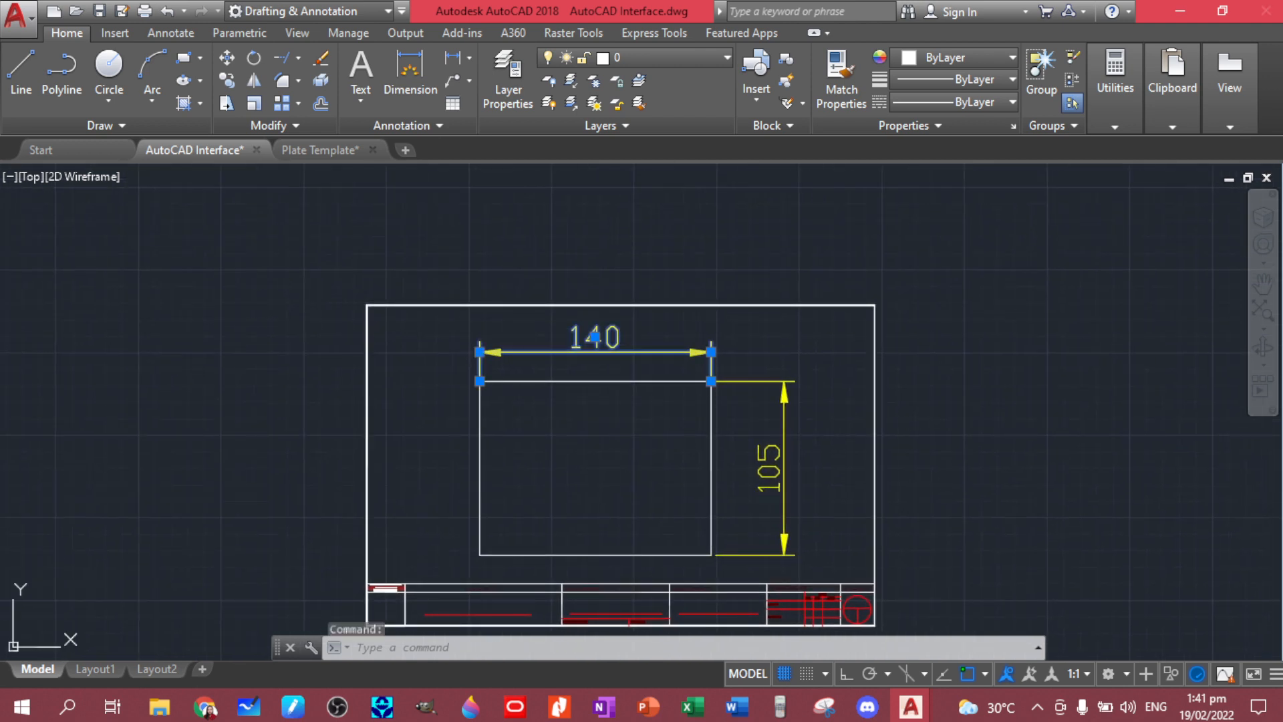
double_click(595, 337)
text(25)
key(BackSpace)
key(BackSpace)
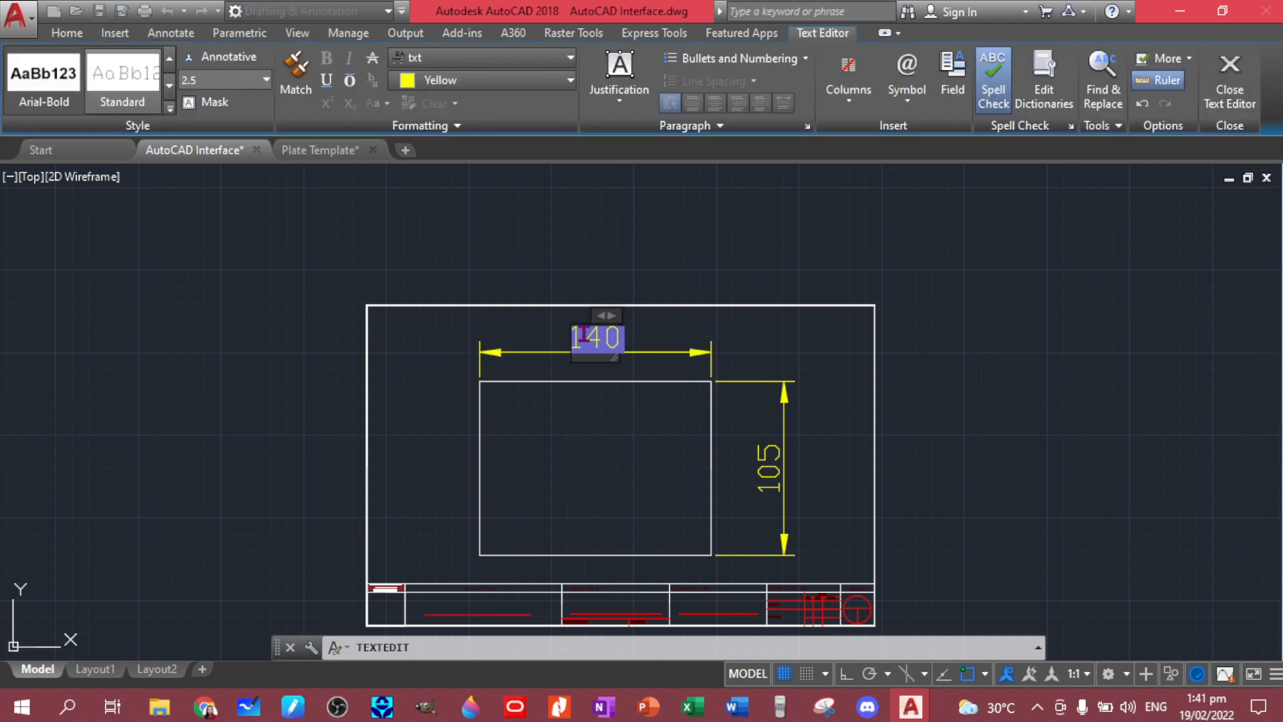
key(BackSpace)
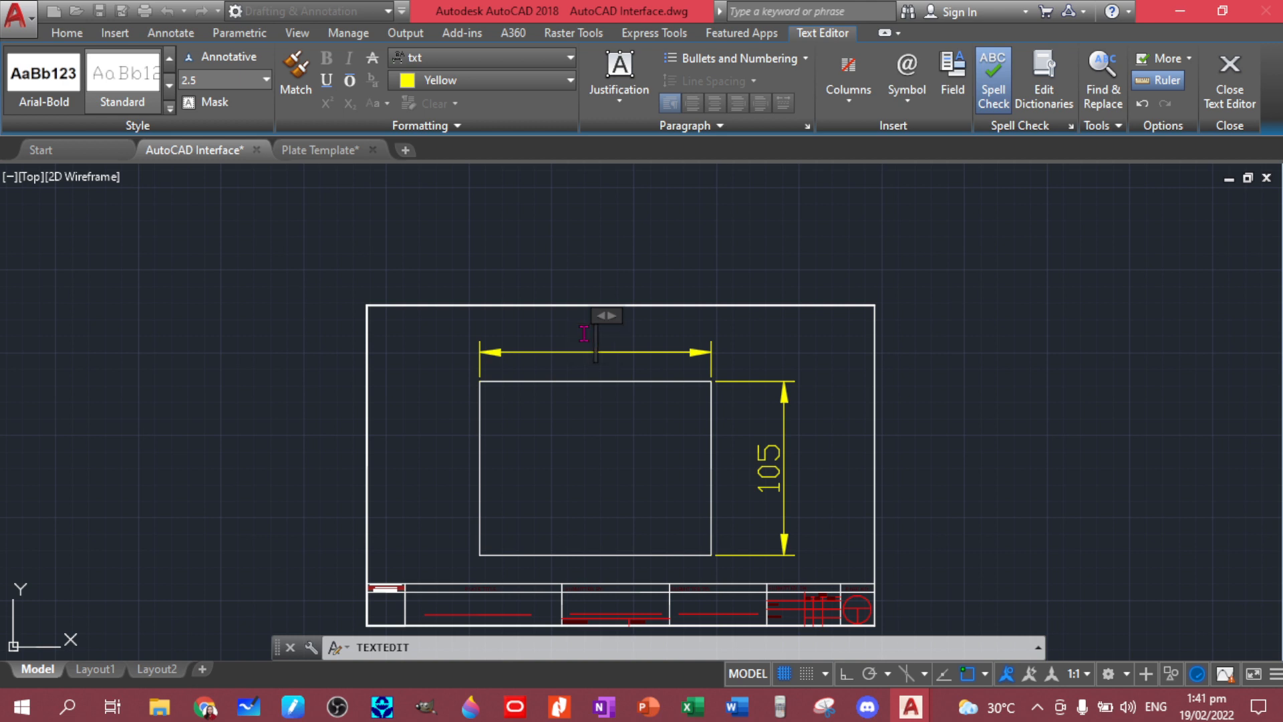
text(200)
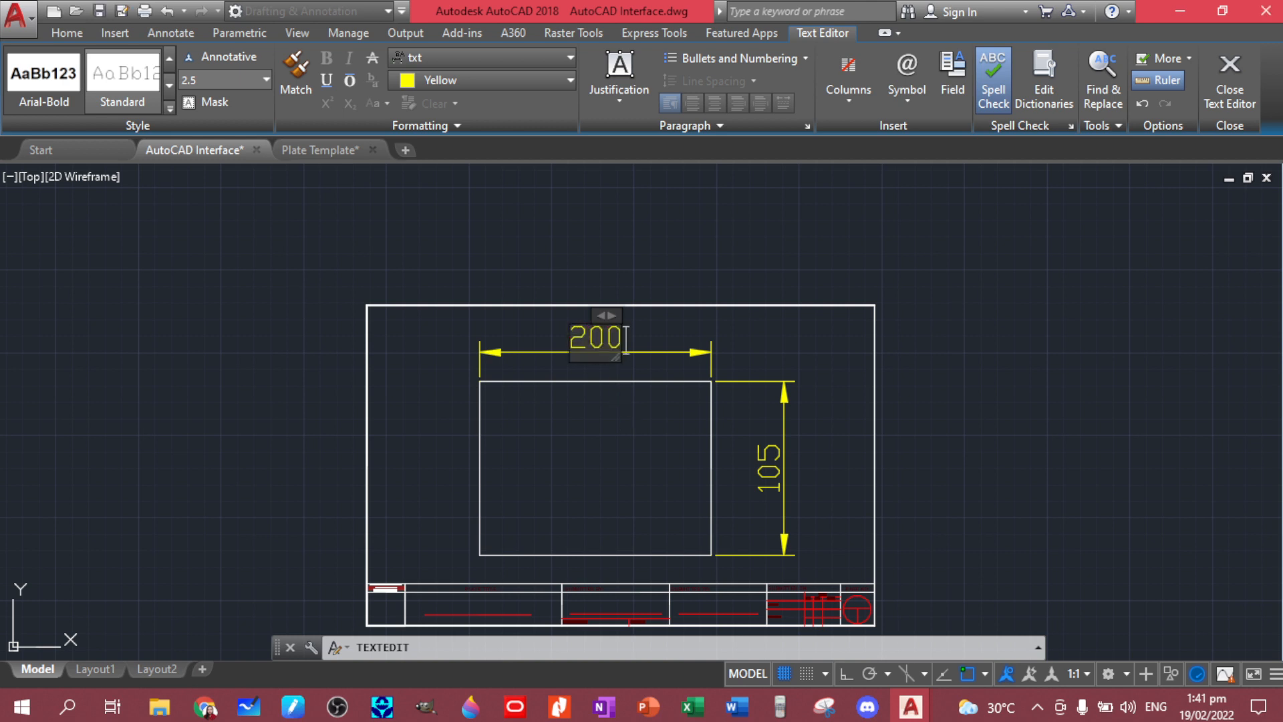
click(626, 420)
key(Escape)
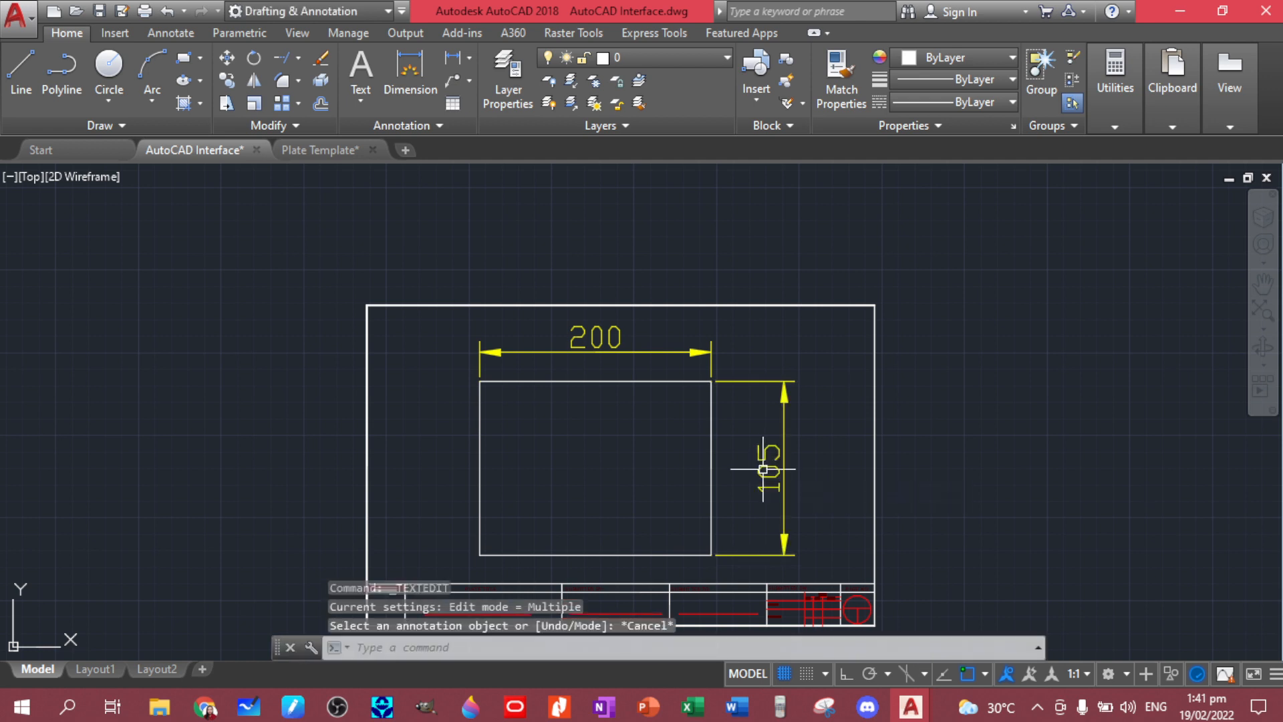
Override the text of the vertical dimension beside the rectangle with 150.
click(769, 472)
double_click(769, 471)
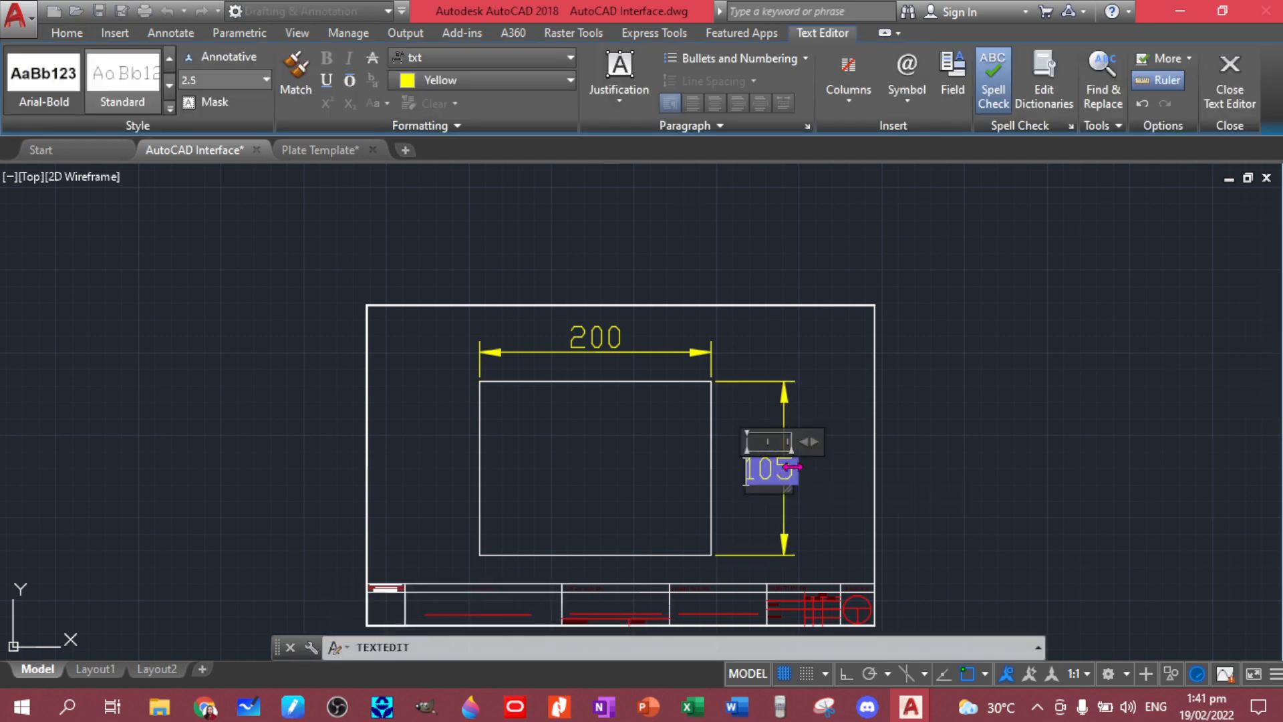
text(150)
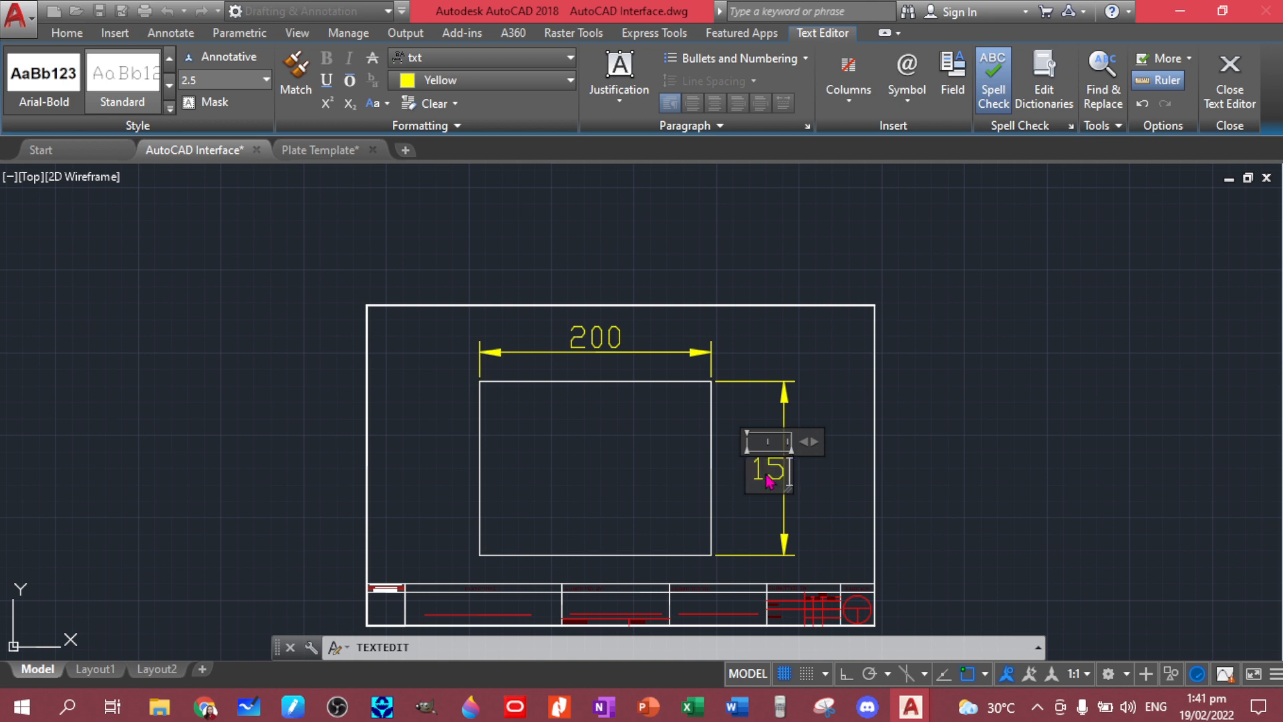
click(805, 505)
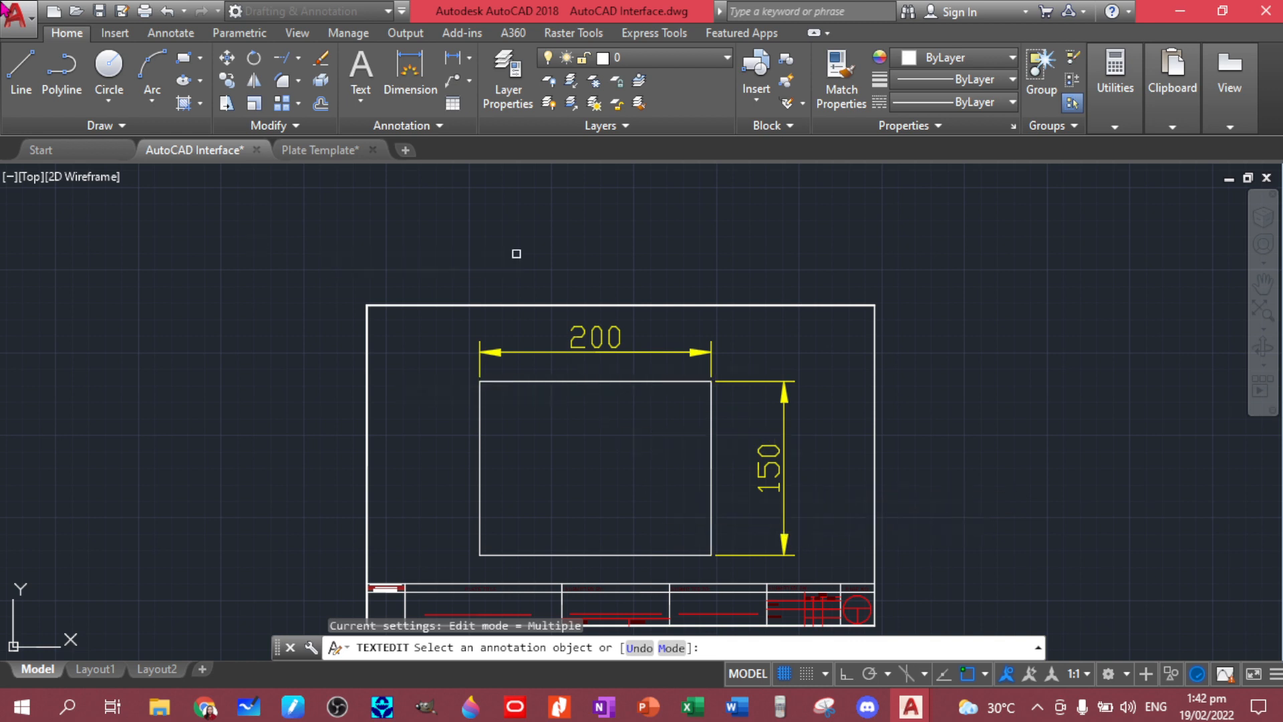
middle_drag(613, 493, 606, 409)
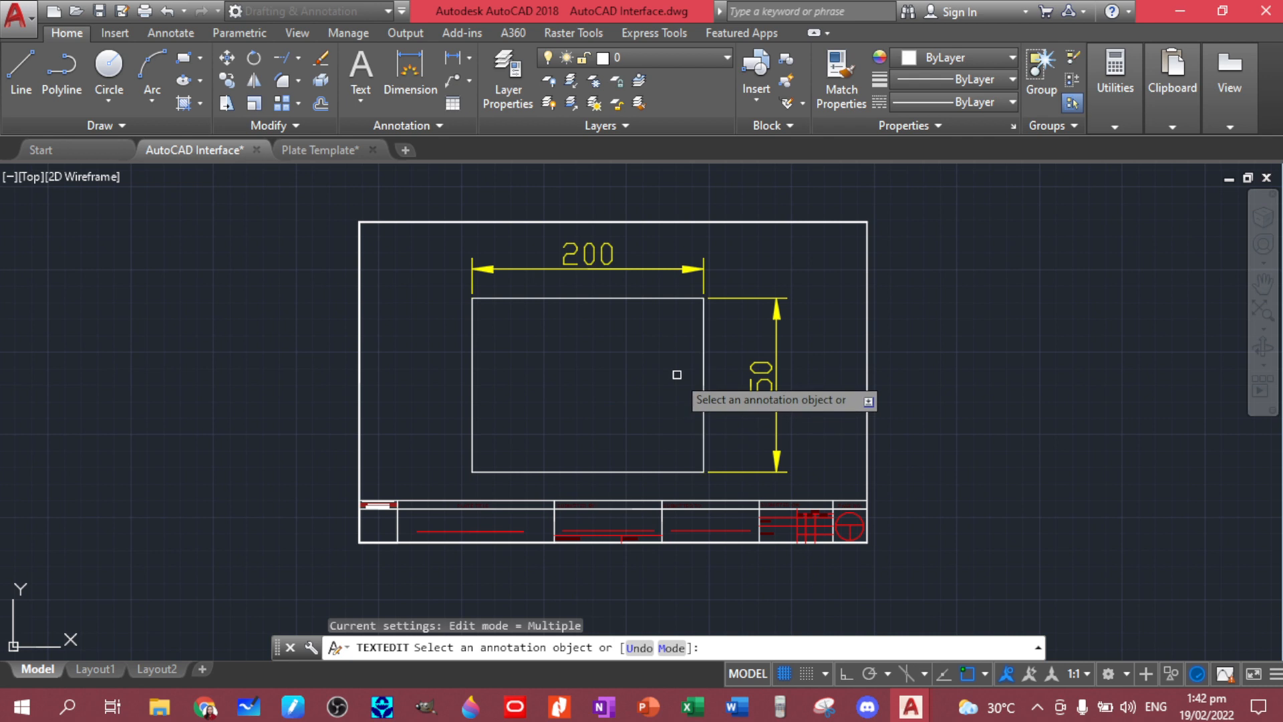
key(Escape)
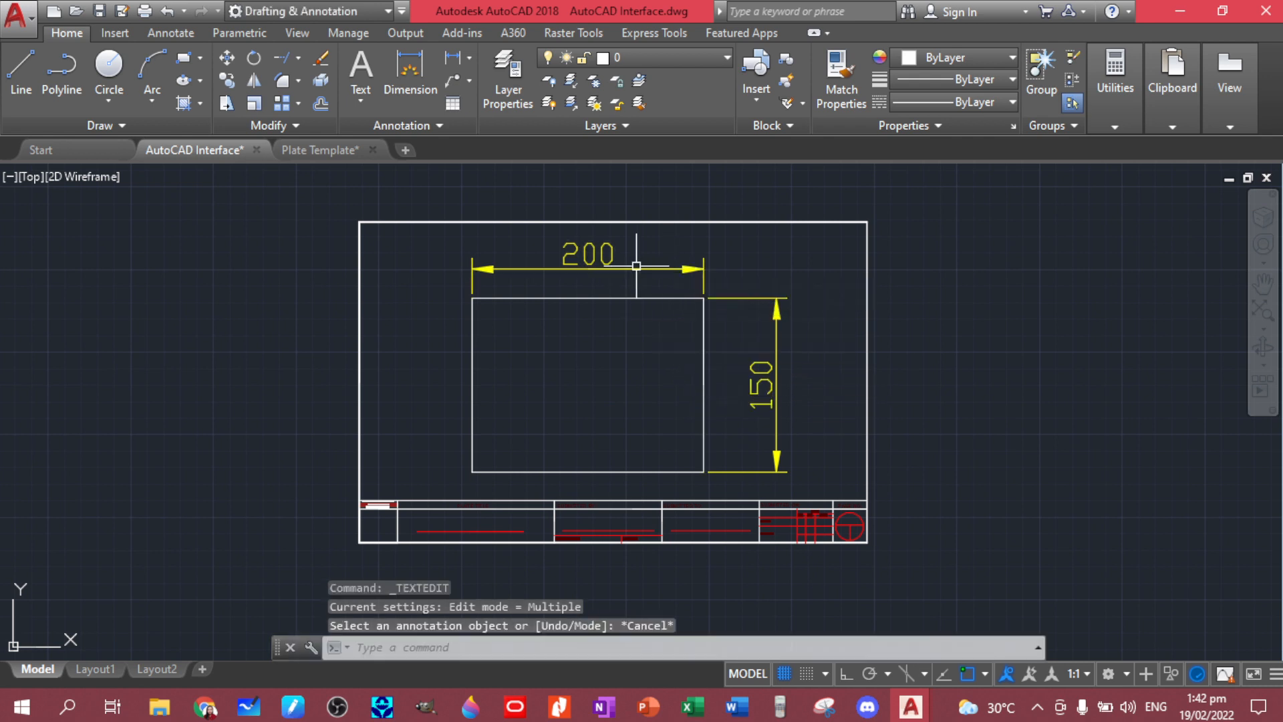
click(618, 270)
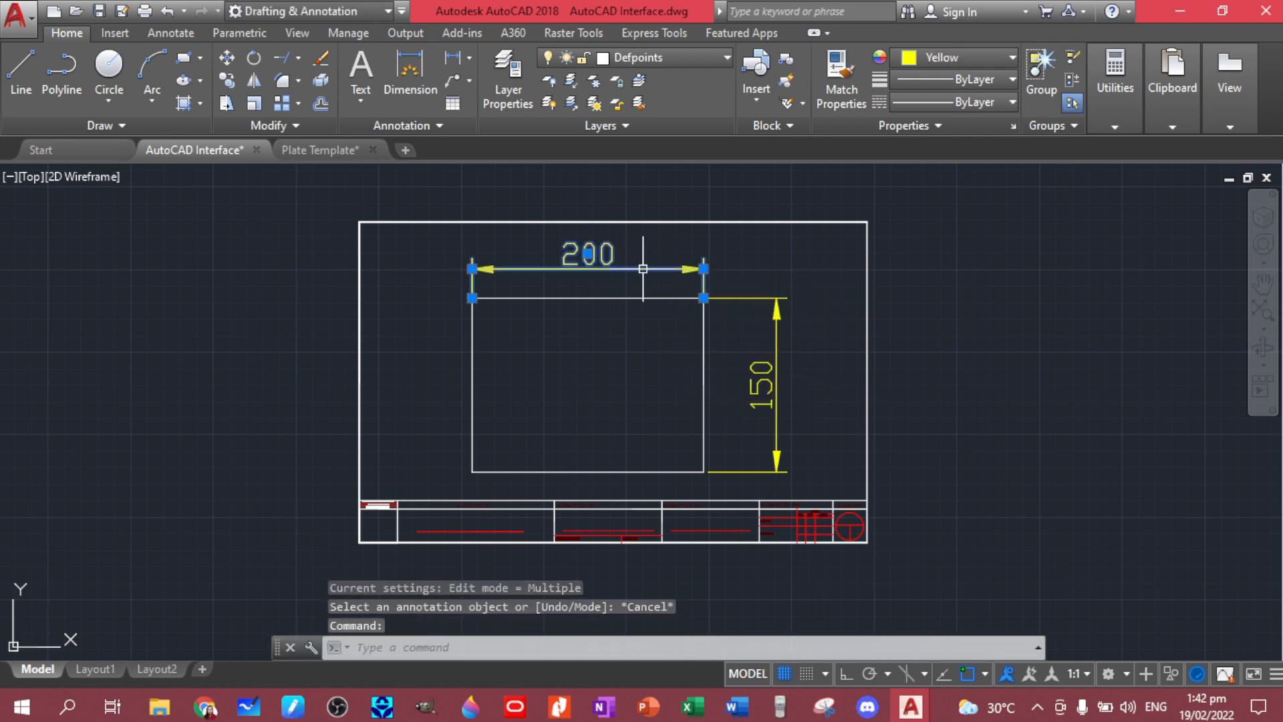
right_click(645, 268)
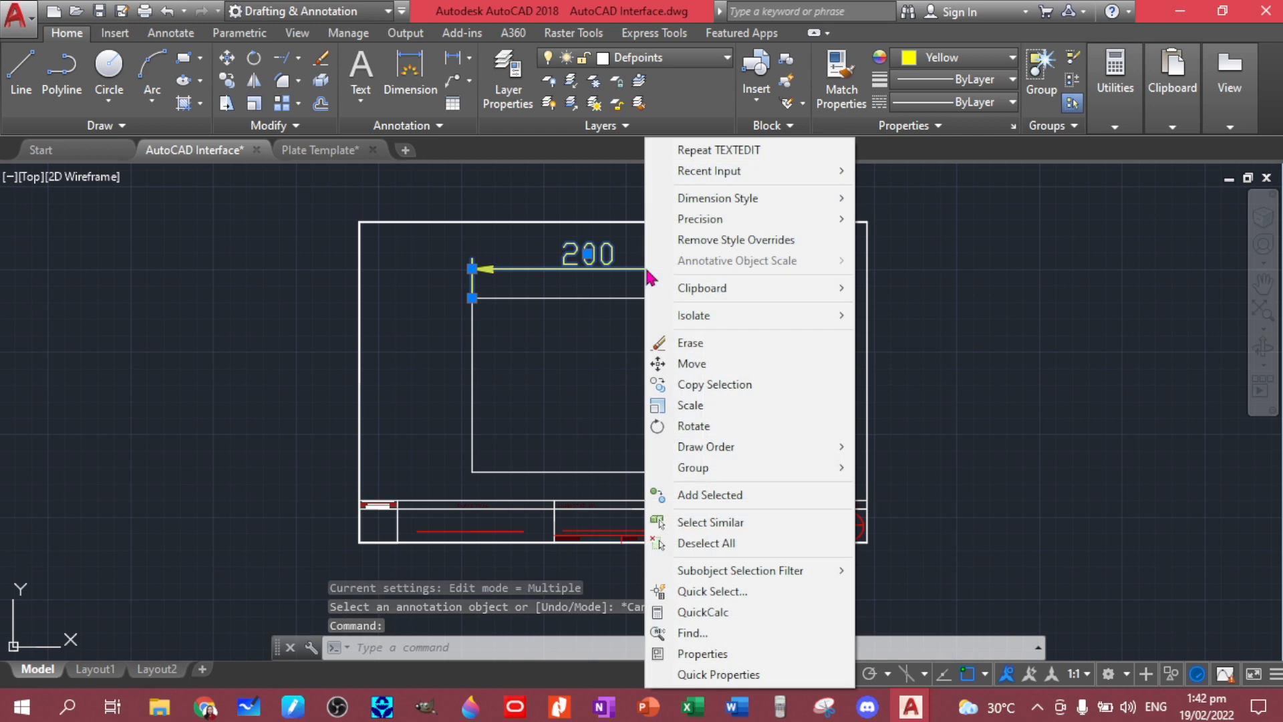
mouse_move(695, 219)
click(466, 274)
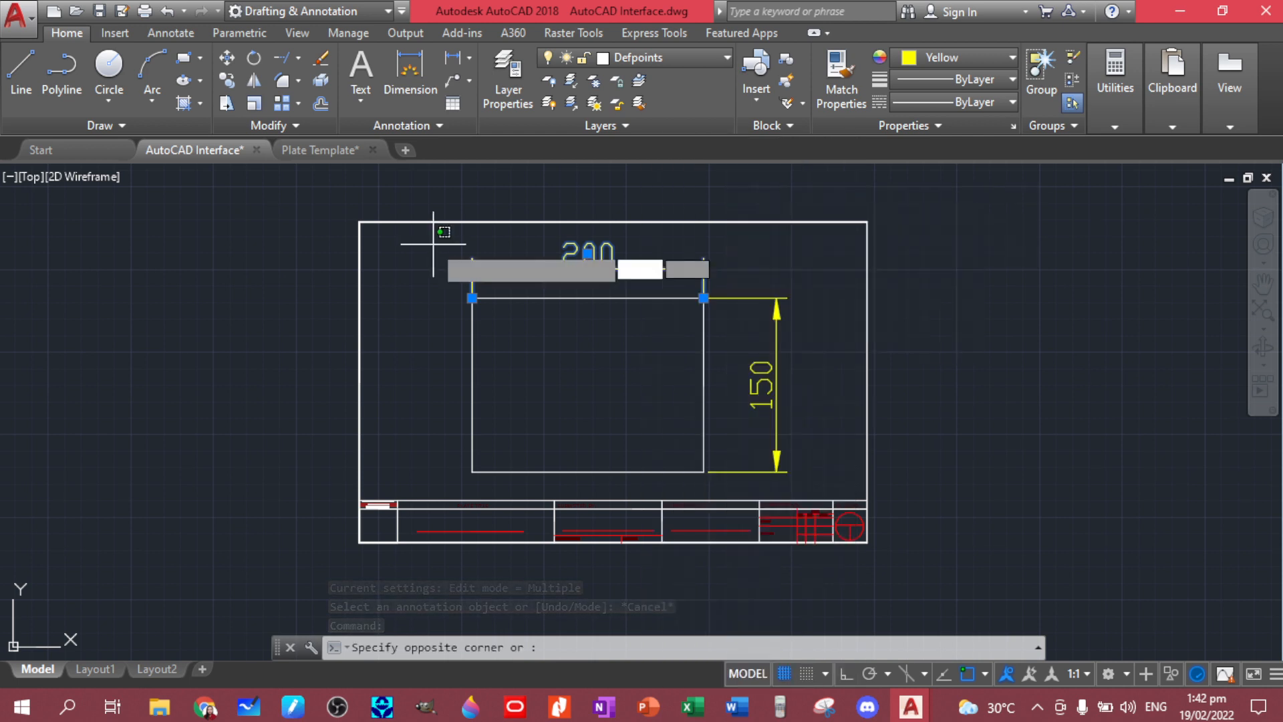
Set the overall scale for dimension features of the ISO-25 dimension style to 3.
key(Escape)
text(d)
text(m)
text(im)
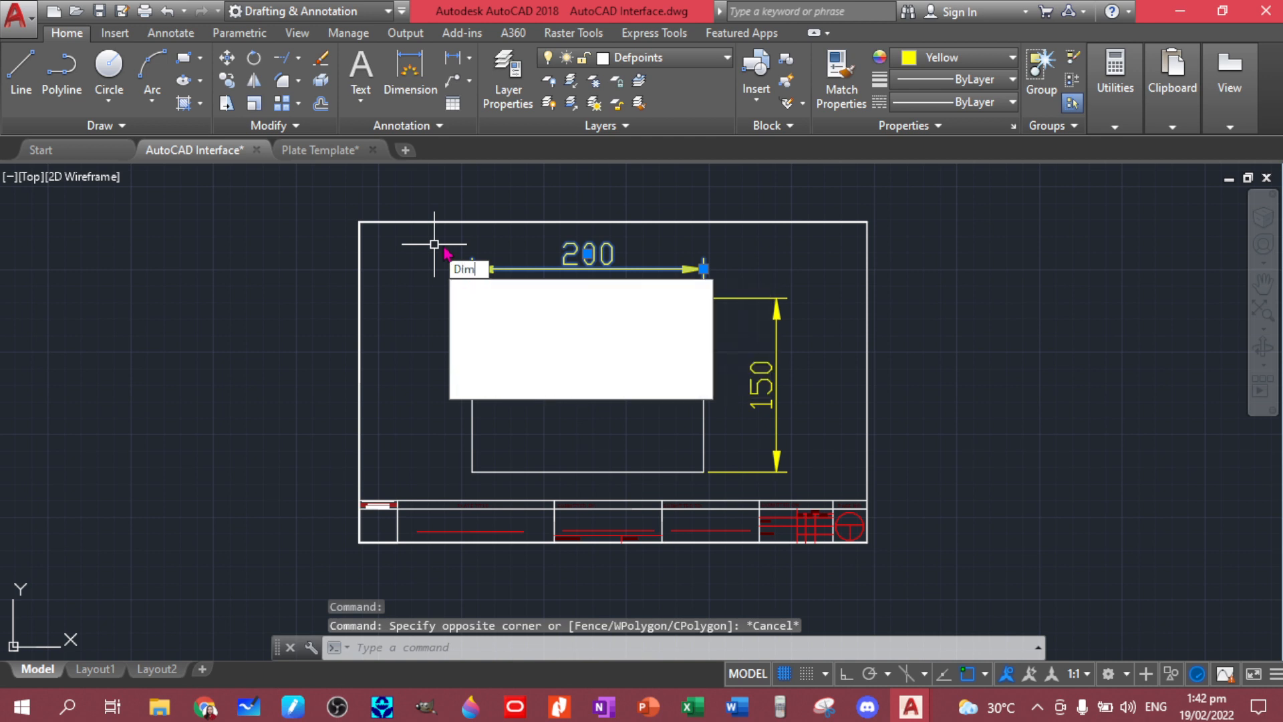
click(515, 308)
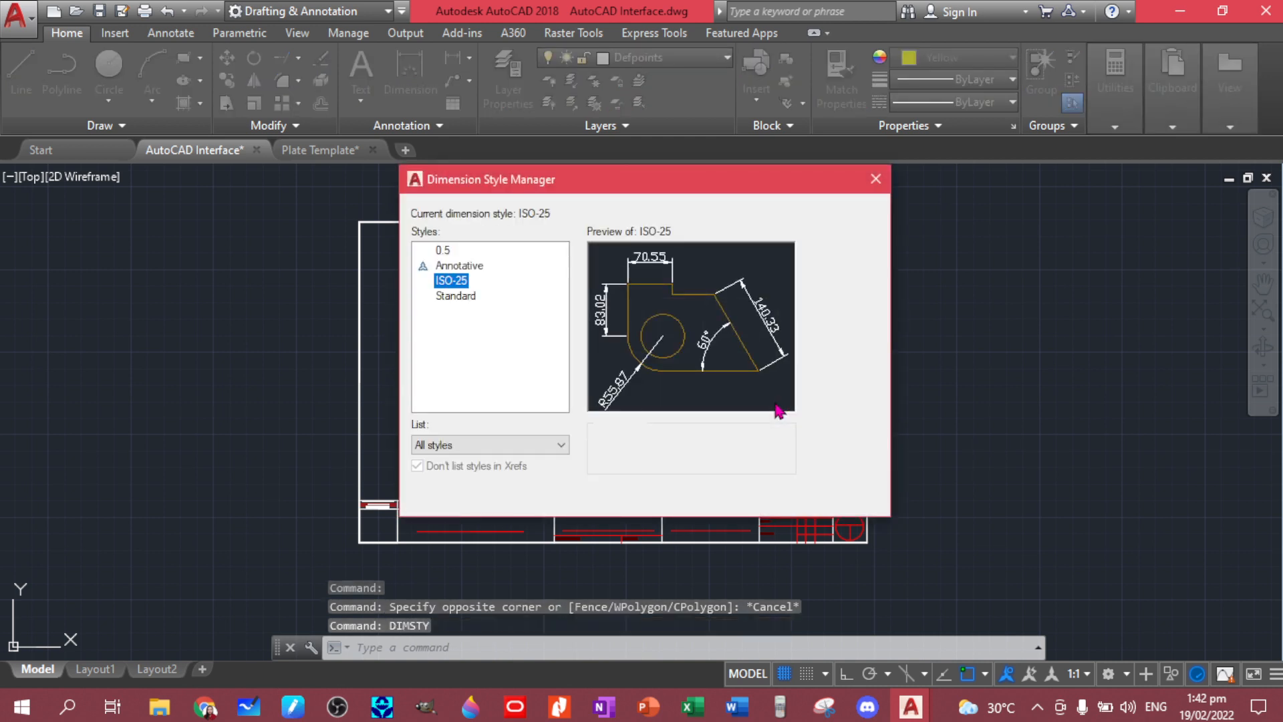
click(833, 320)
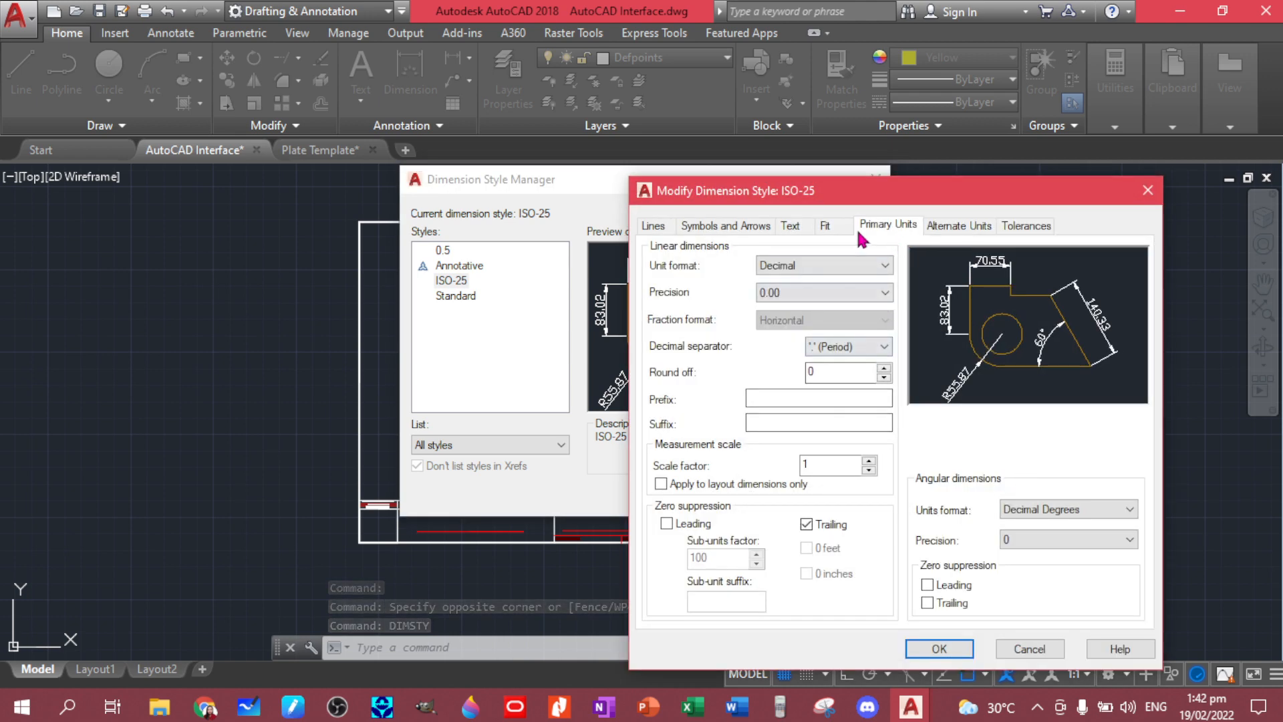
click(827, 230)
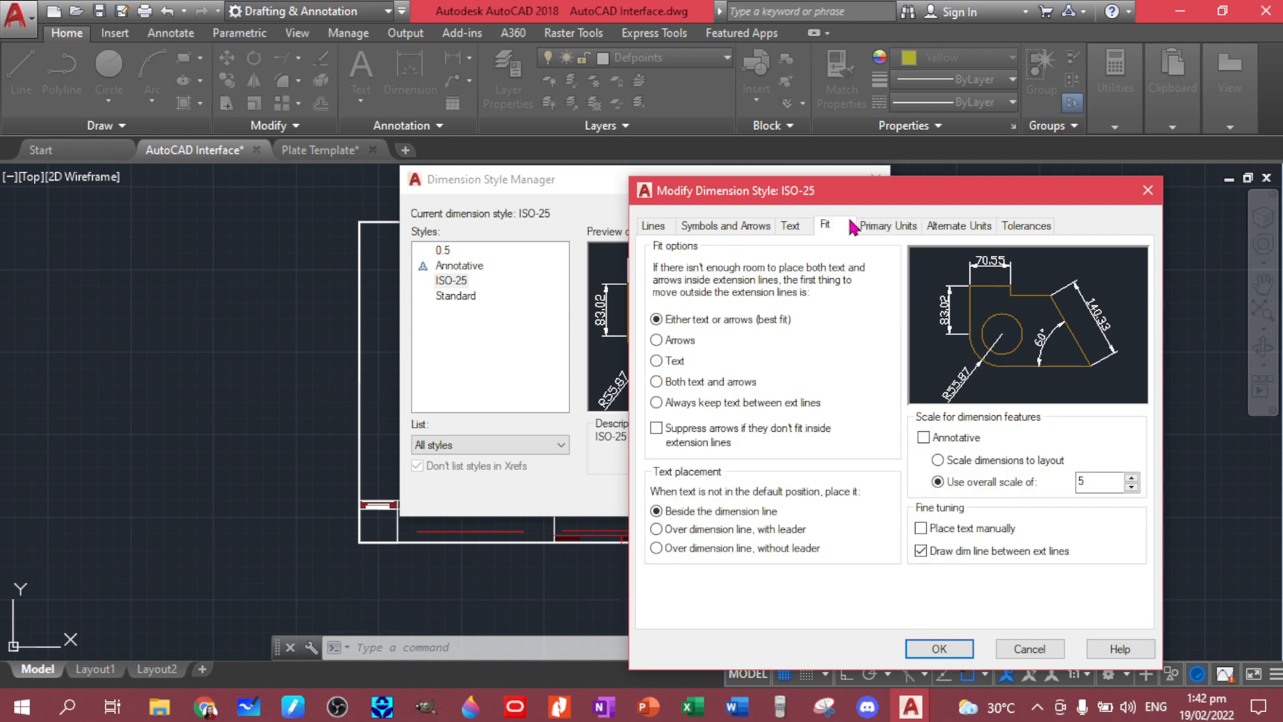
click(1095, 480)
text(3)
click(966, 646)
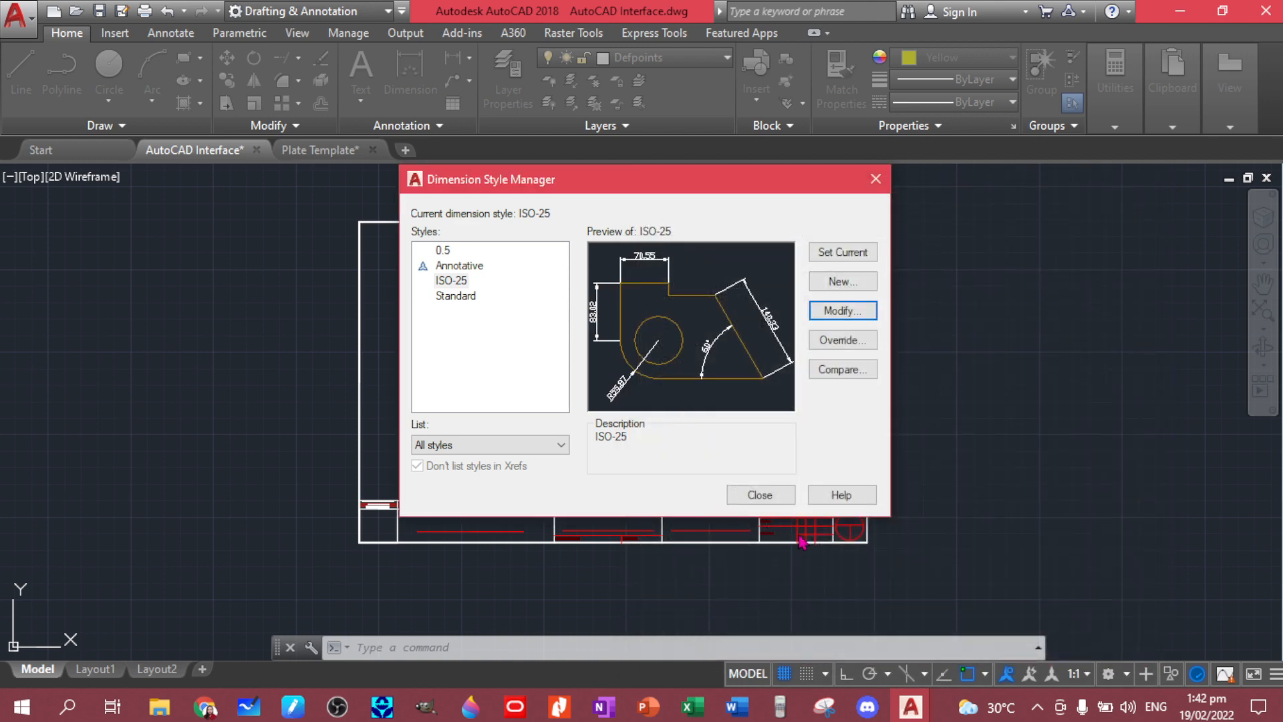
Make ISO-25 the current dimension style and close the style manager.
click(848, 249)
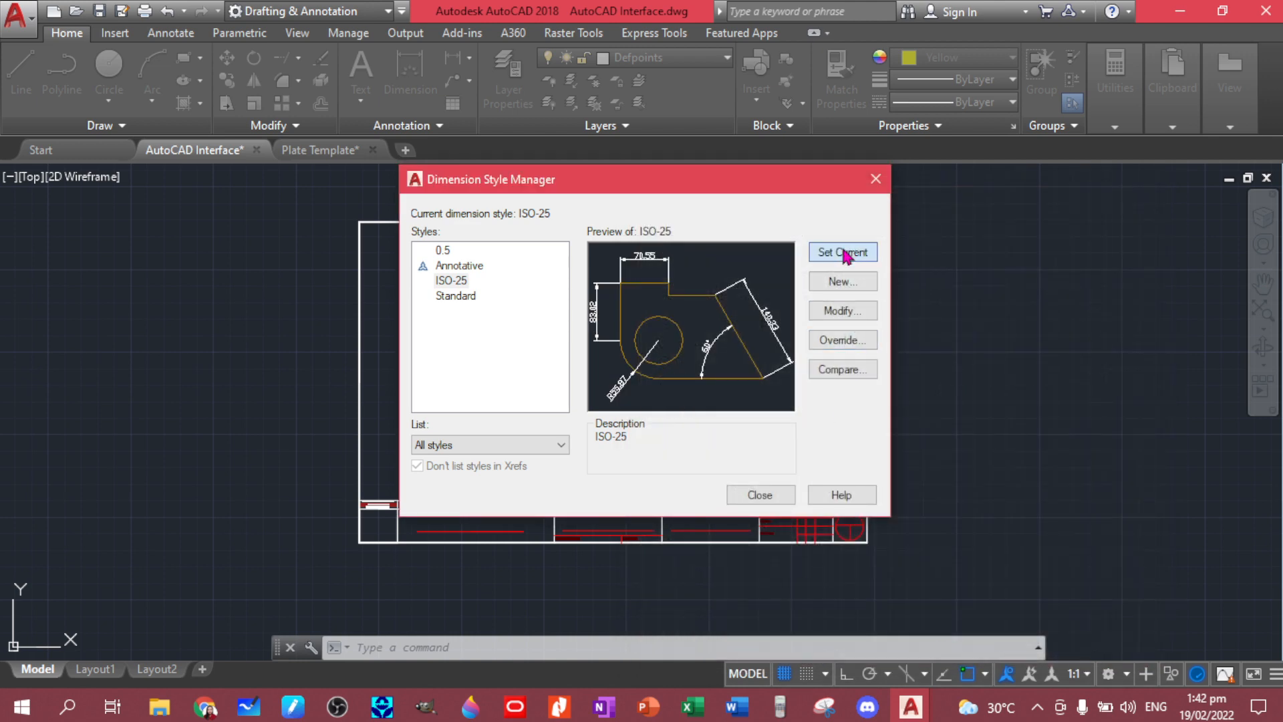
click(762, 495)
key(Escape)
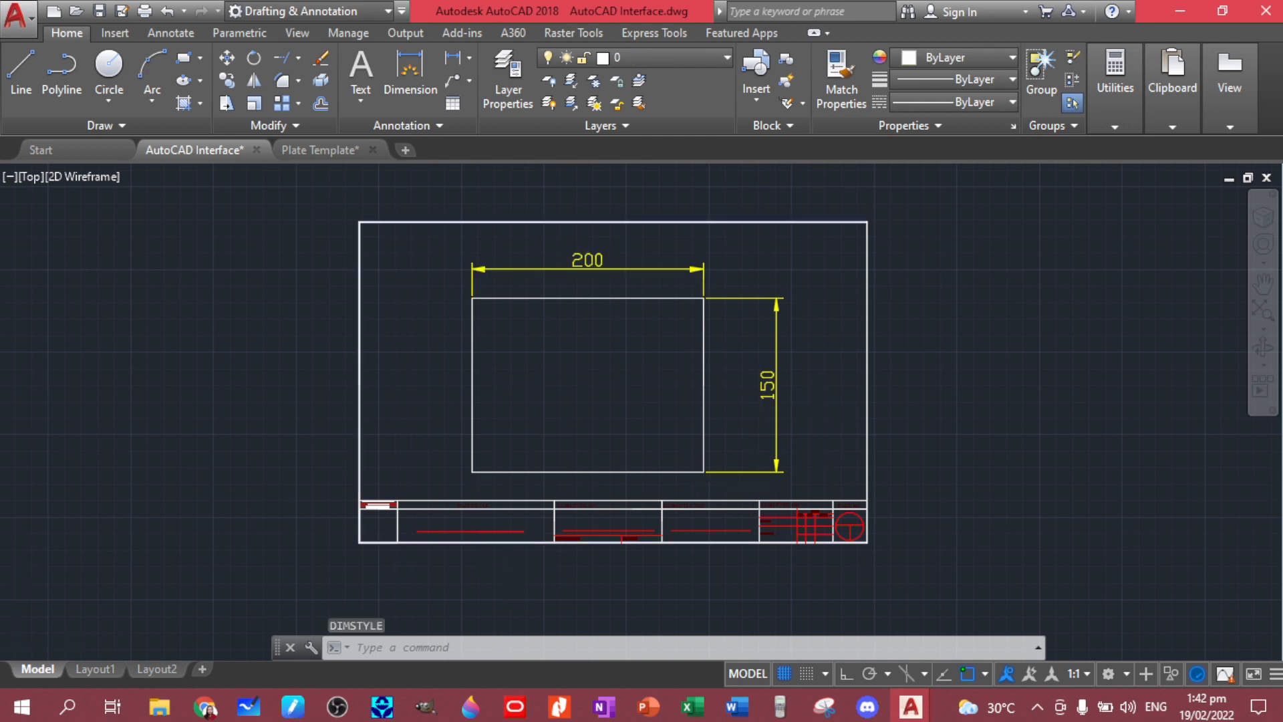
Copy the PLATE TITLE text straight down onto the red line in the same title block cell.
scroll(484, 538, up, 6)
scroll(438, 523, up, 2)
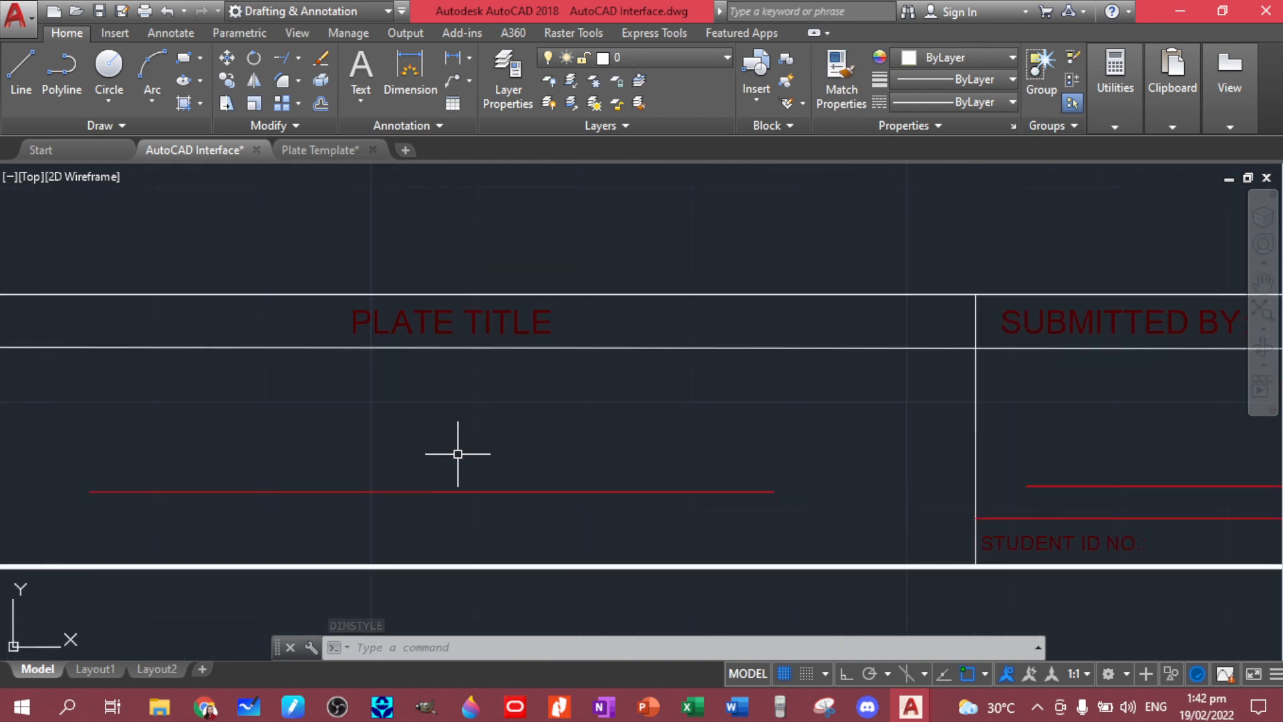
click(449, 325)
text(c)
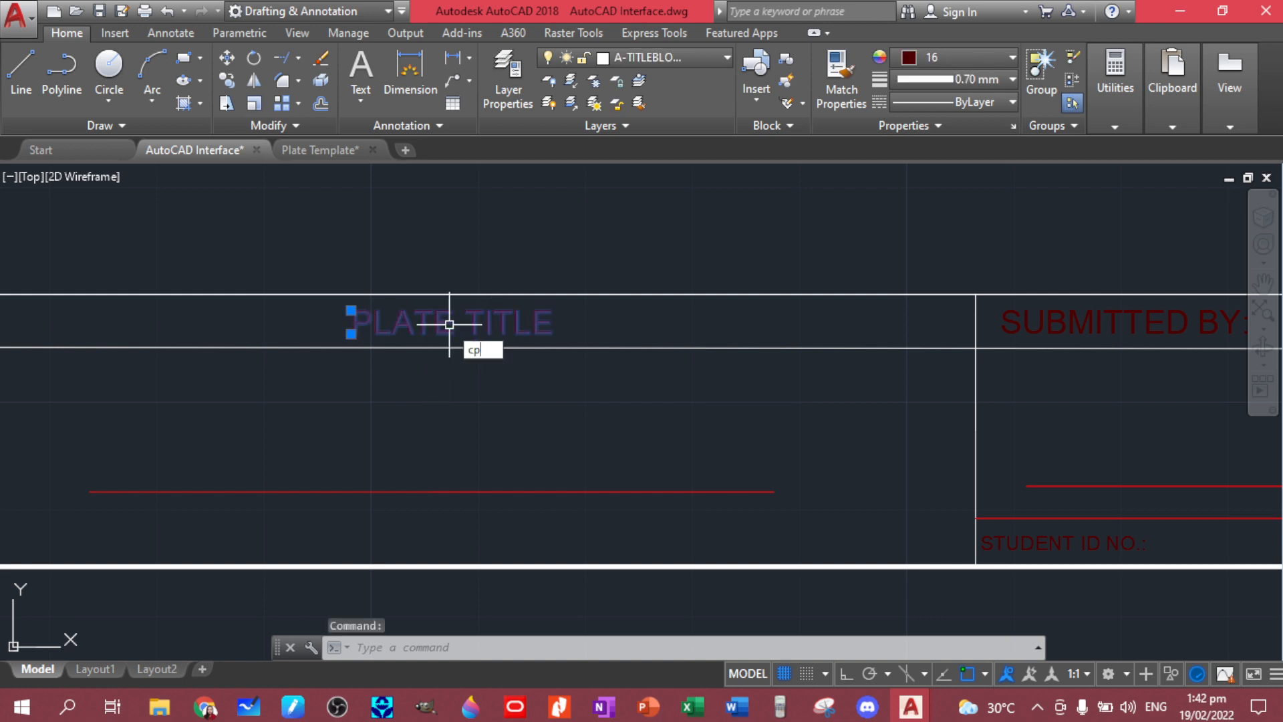
text(p)
key(Return)
click(445, 323)
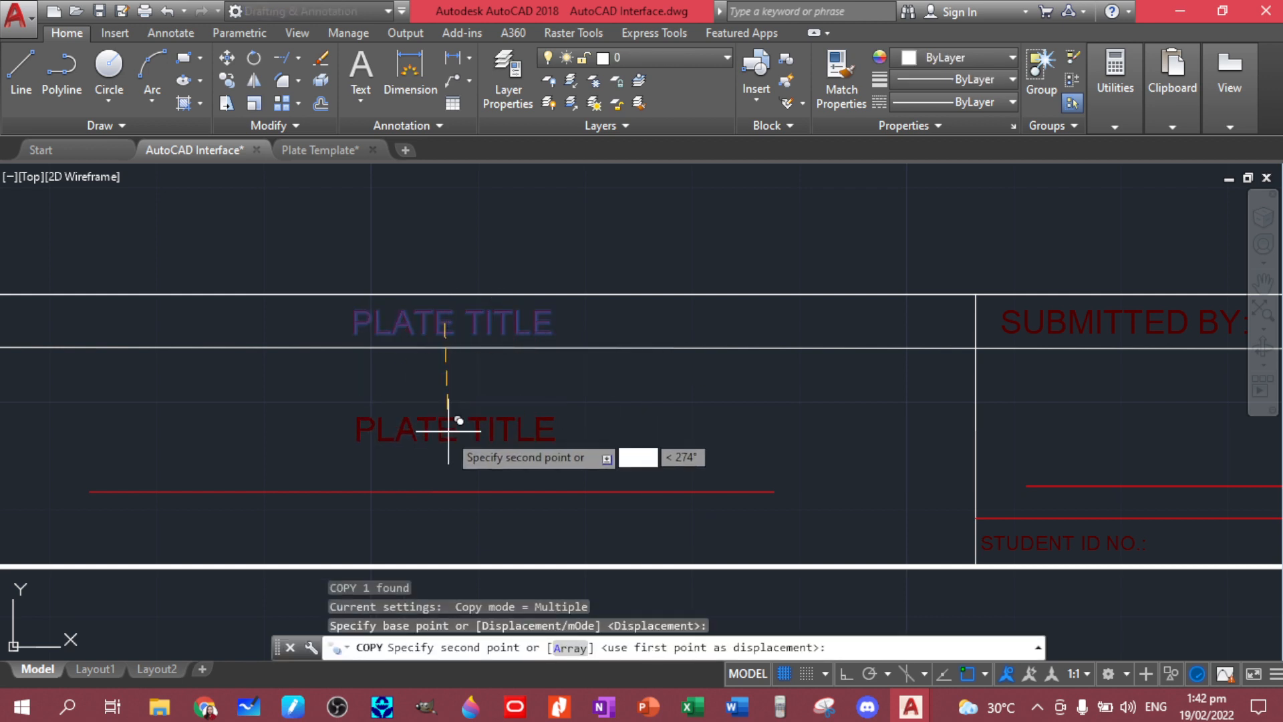
click(447, 473)
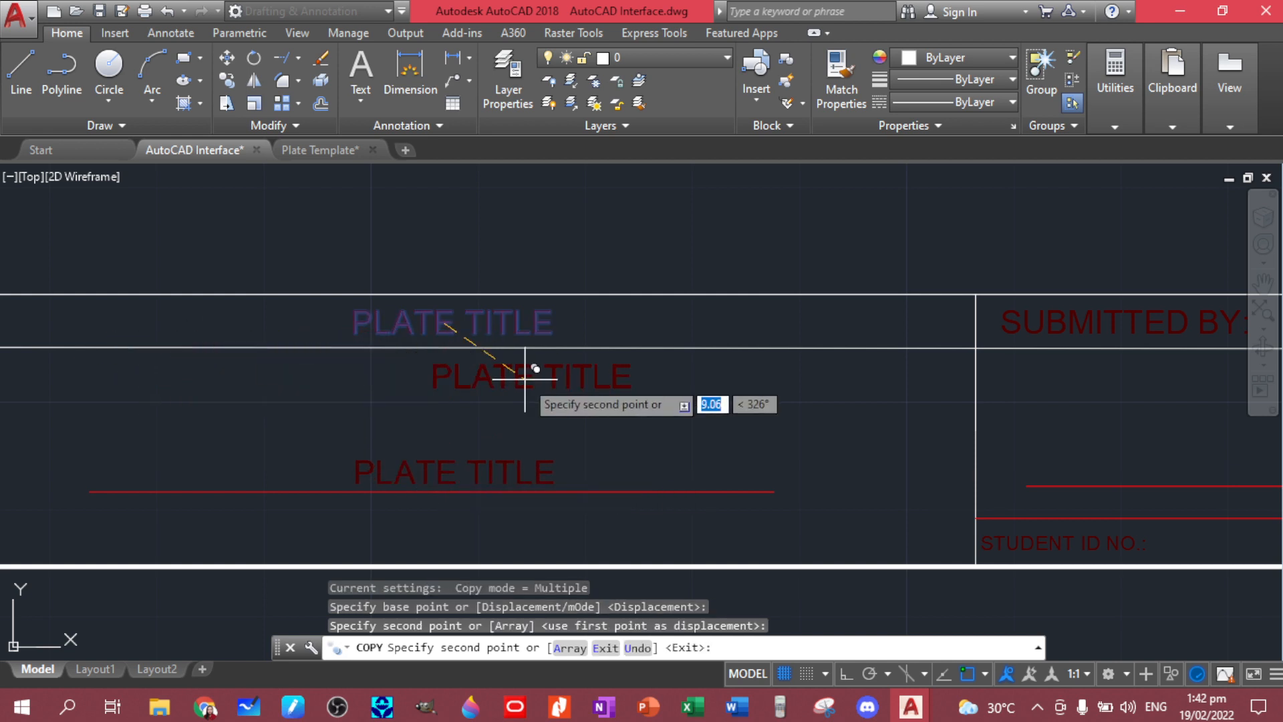
key(Escape)
click(498, 466)
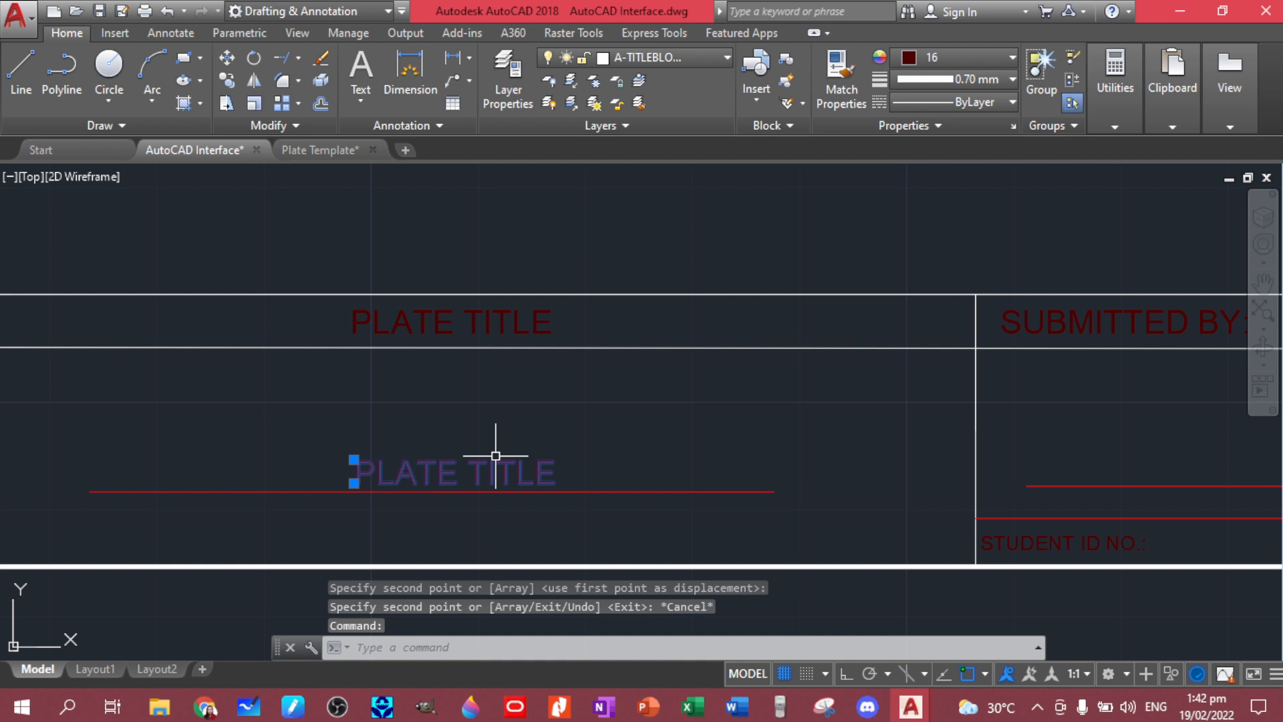
key(BackSpace)
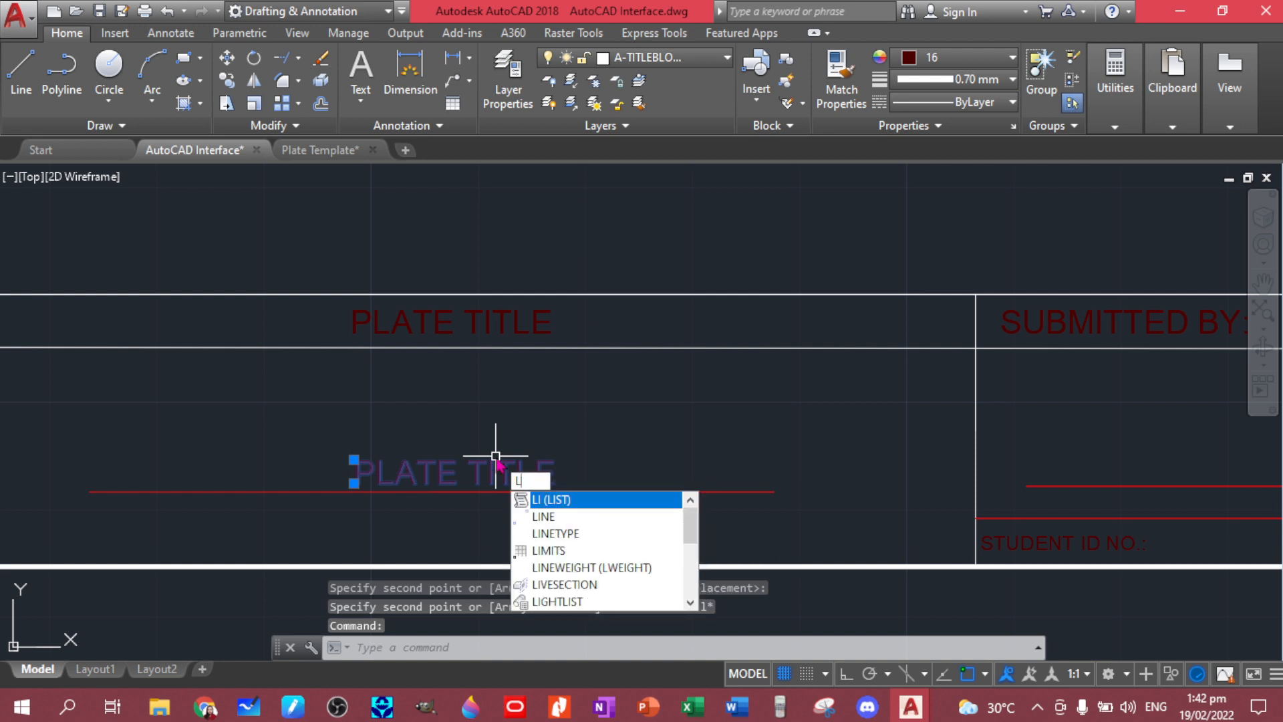
key(BackSpace)
key(BackSpace)
key(Escape)
key(Escape)
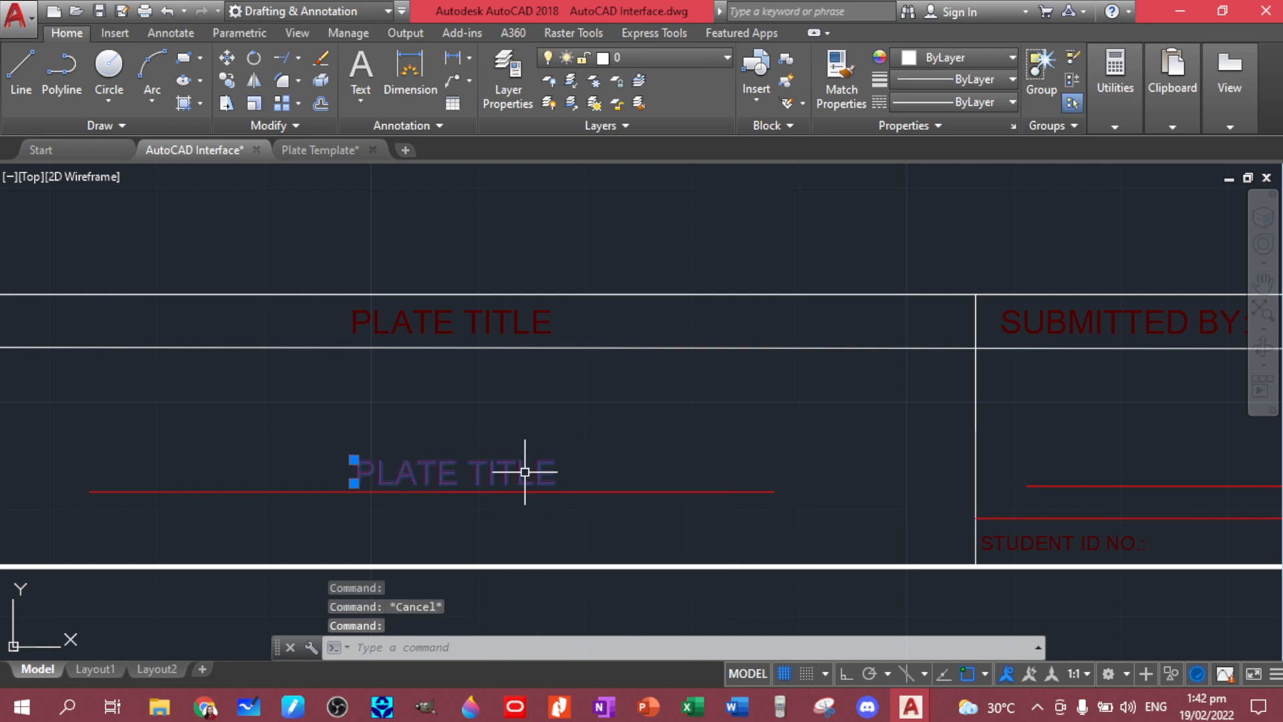
Change the copied PLATE TITLE text above the red line to LINE COMMAND.
double_click(513, 473)
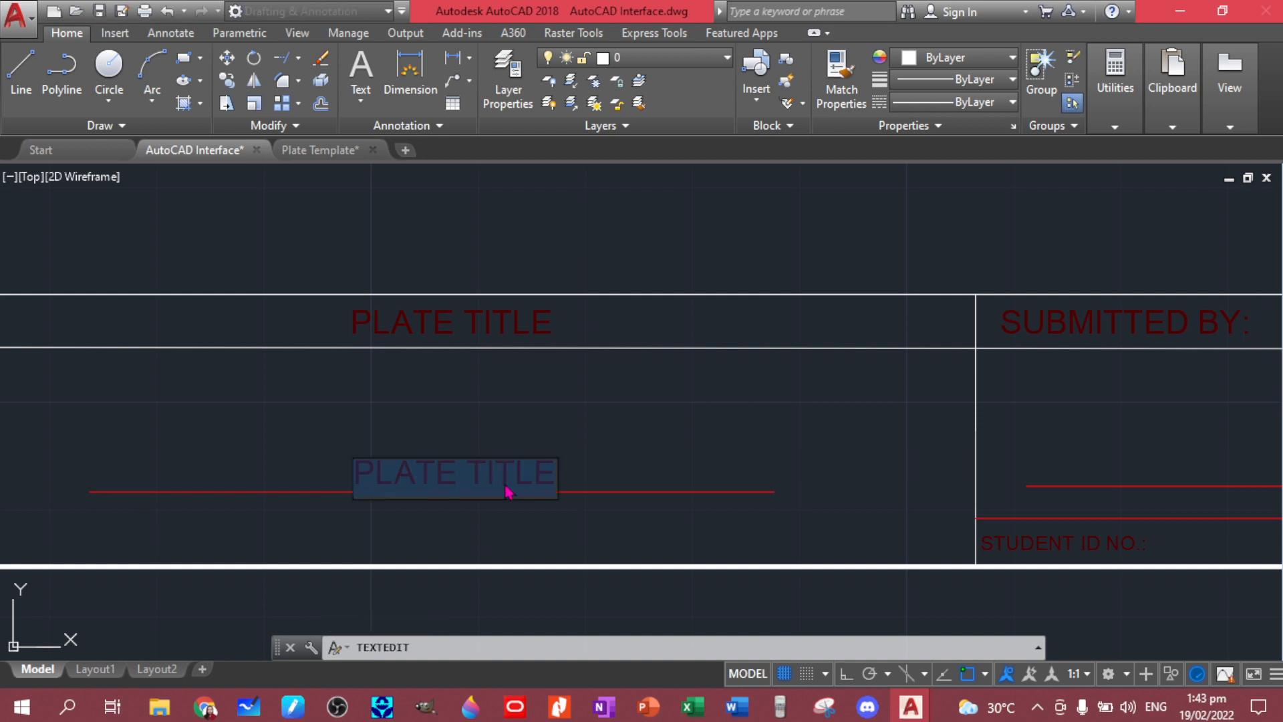
click(555, 474)
drag(550, 474, 396, 470)
key(BackSpace)
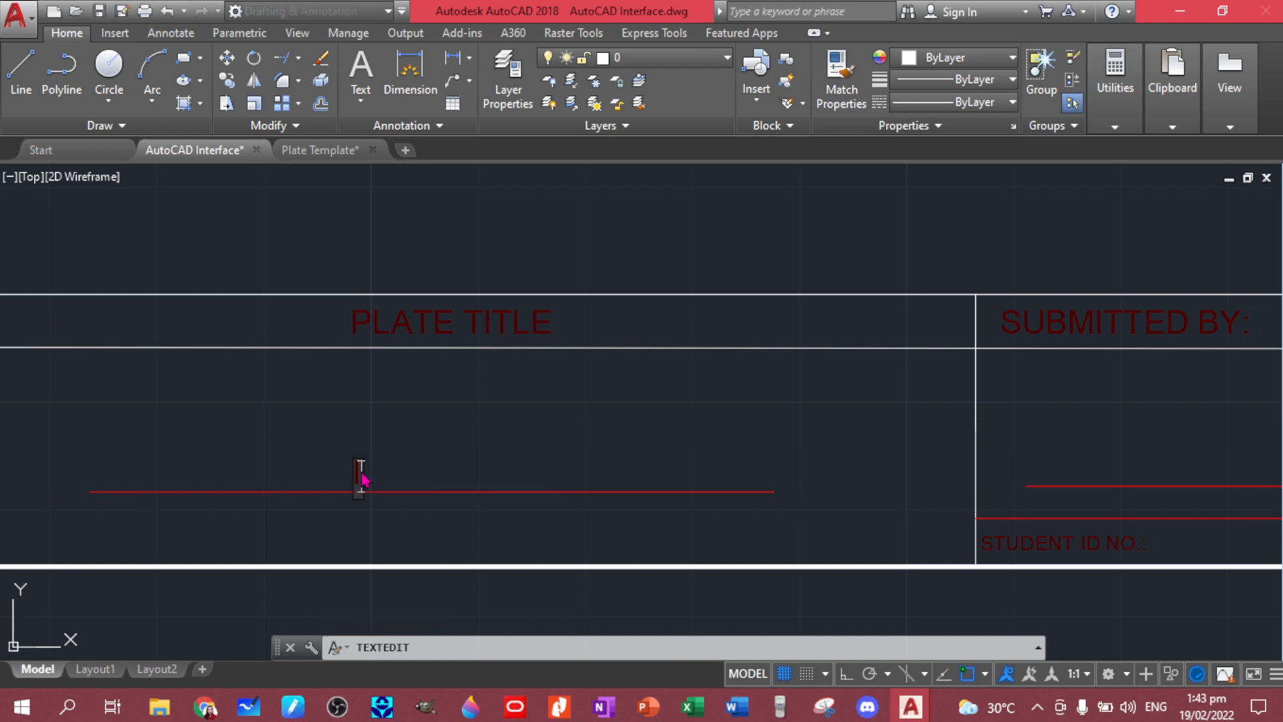
text(LINE )
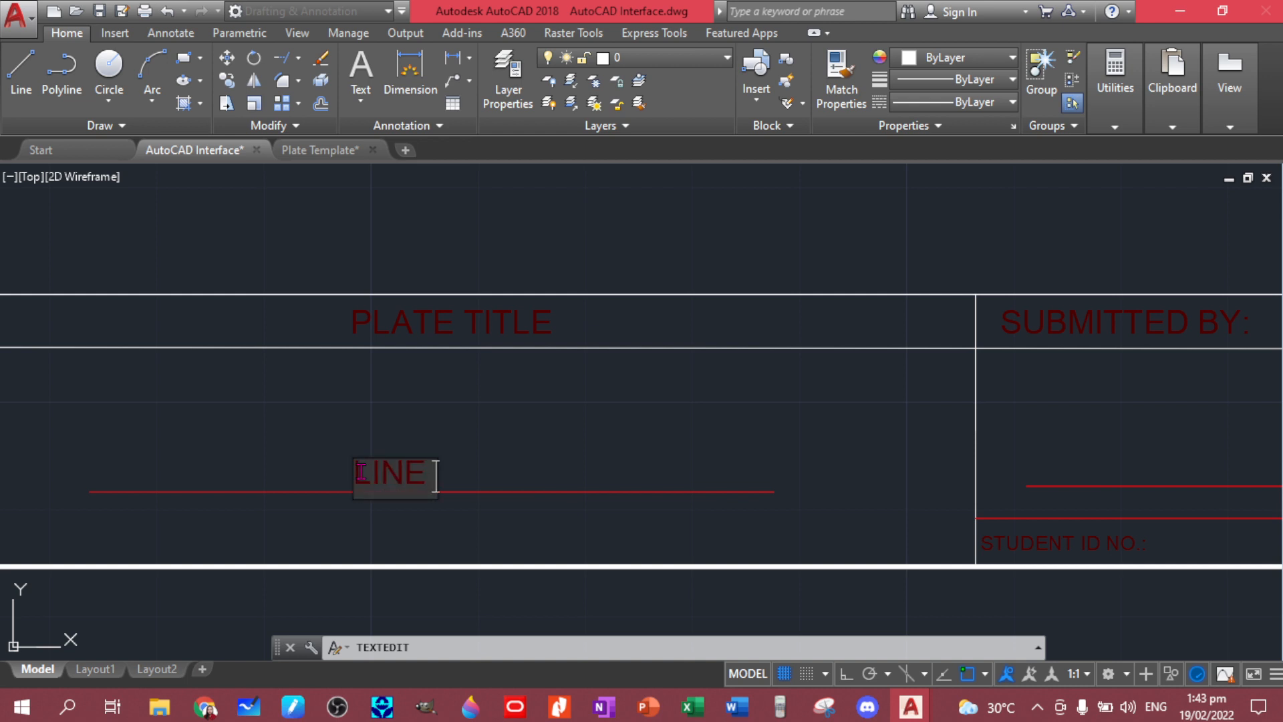
text(COMMAND)
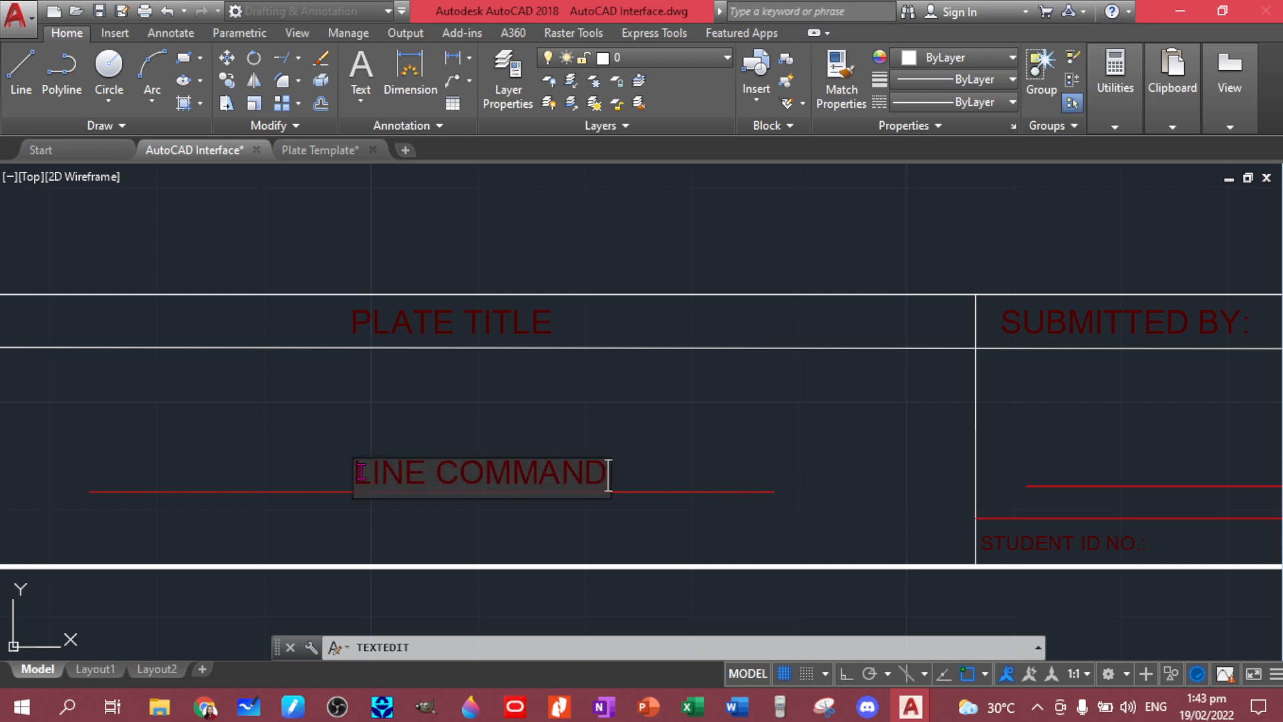
key(Return)
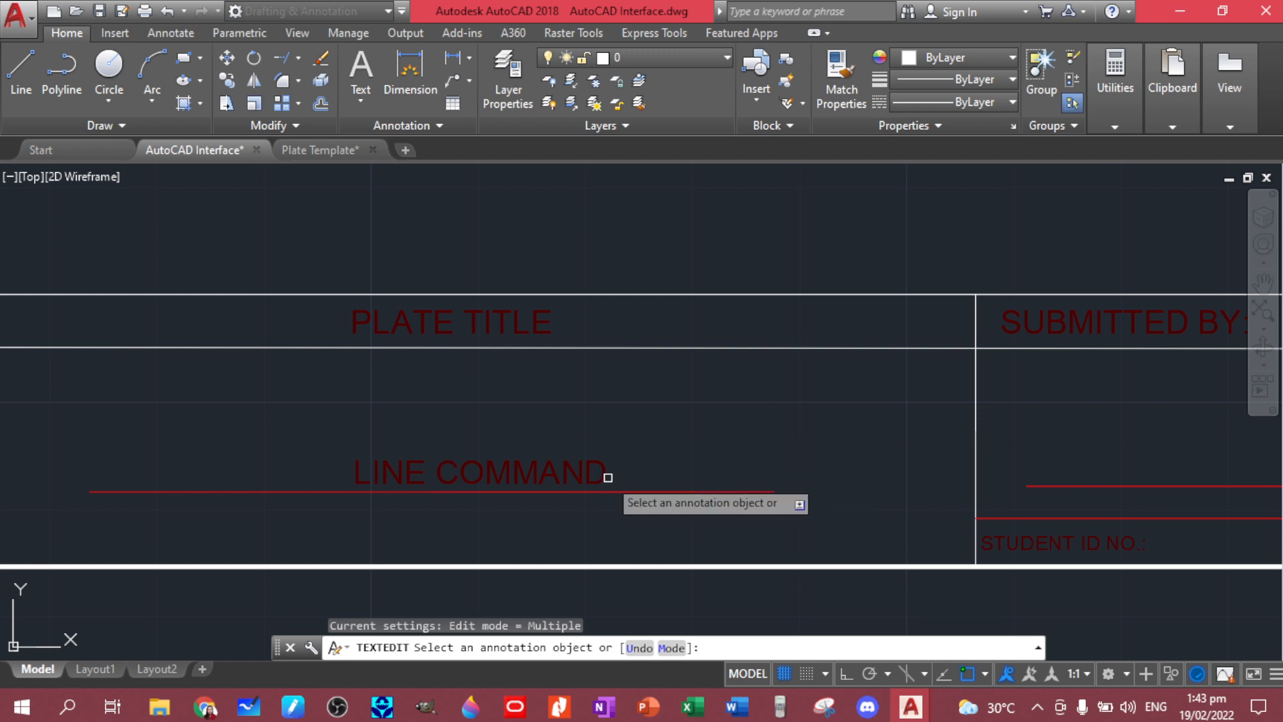
Examine the title block's SUBMITTED BY, SUBMITTED TO, SUBMITTED ON and PAGE NO. fields, then the whole sheet.
mouse_move(859, 553)
middle_down()
mouse_move(533, 513)
mouse_move(708, 515)
mouse_move(663, 491)
mouse_move(154, 550)
middle_up()
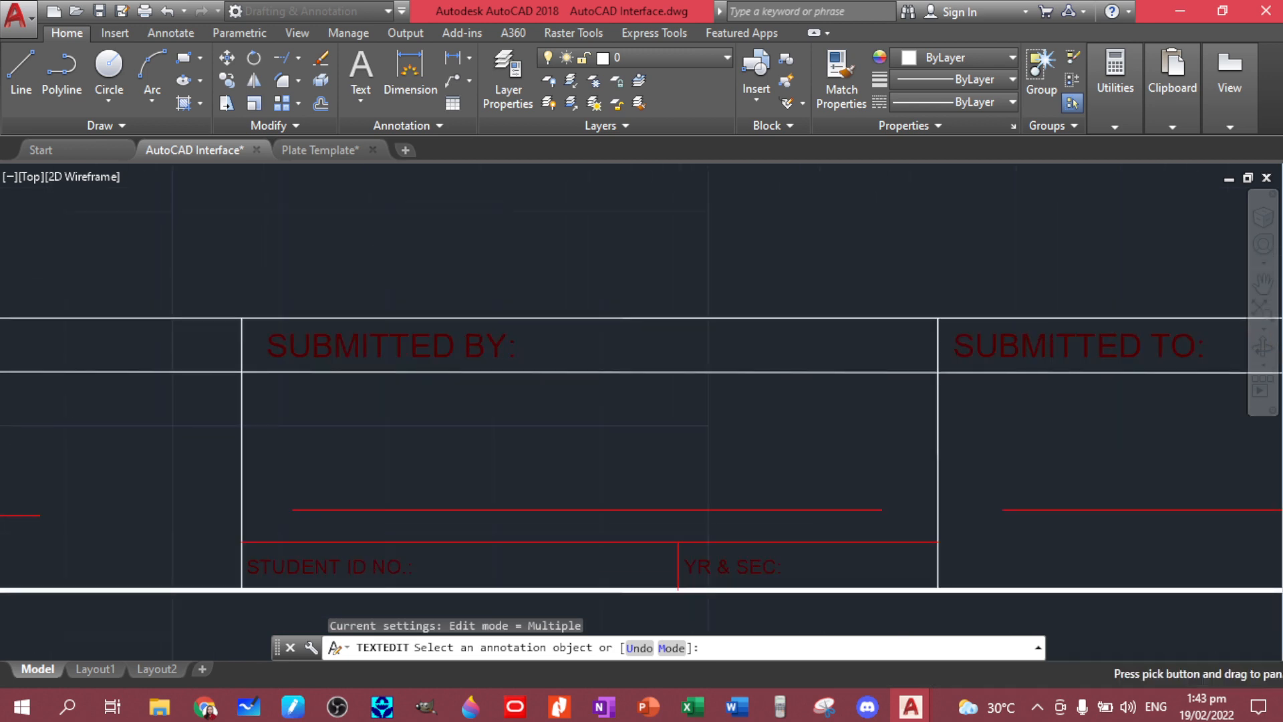
middle_drag(493, 478, 489, 478)
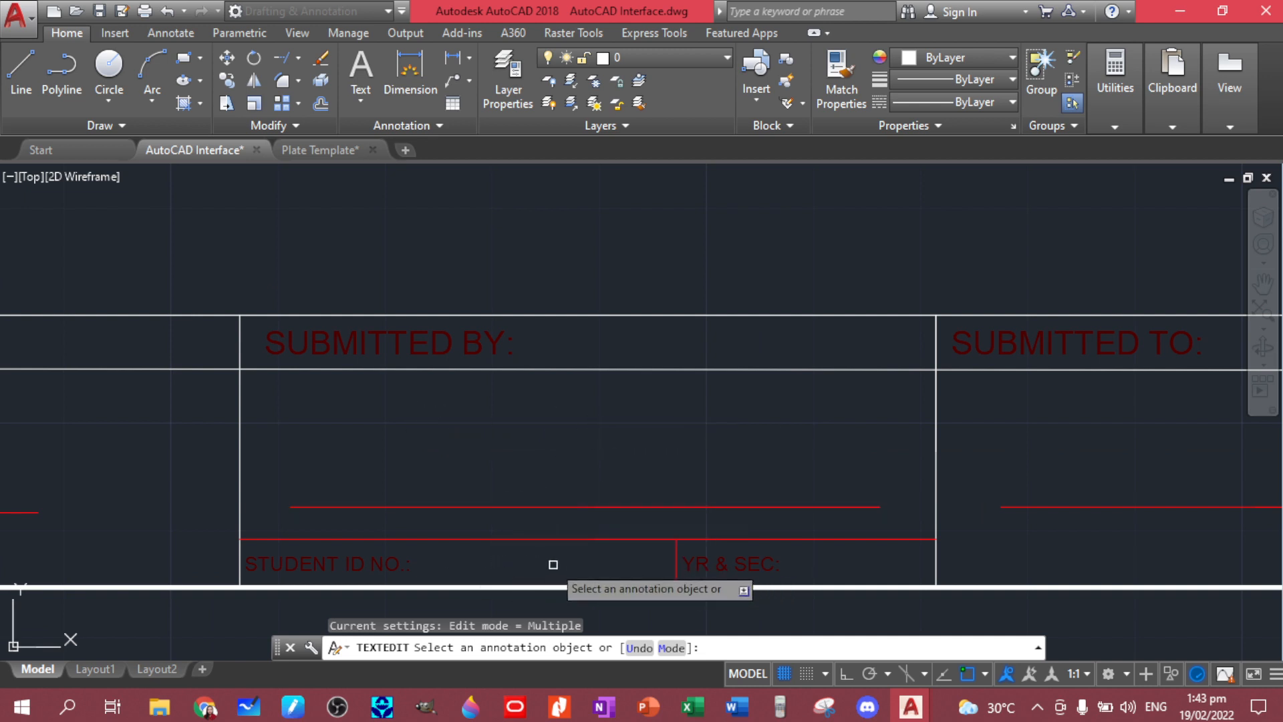
middle_drag(891, 573, 243, 546)
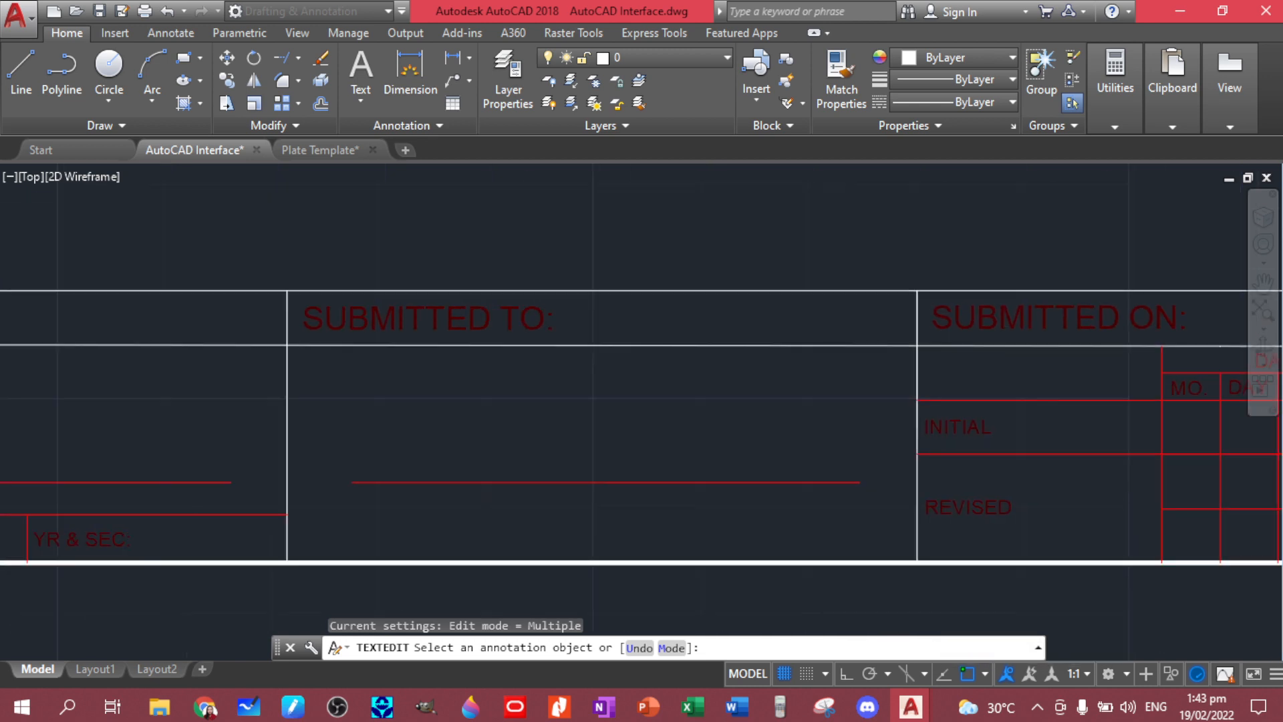
middle_drag(927, 505, 274, 497)
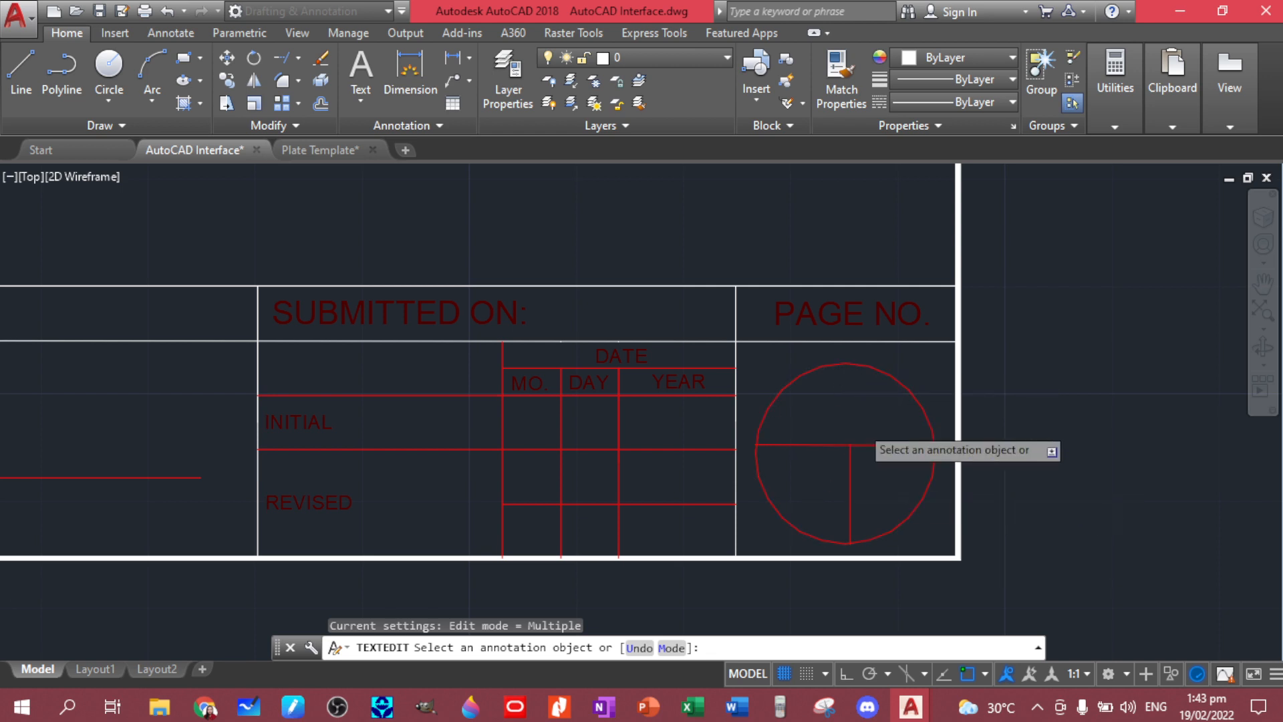
scroll(860, 428, up, 2)
scroll(627, 345, down, 4)
key(Escape)
scroll(553, 272, down, 2)
middle_drag(512, 256, 936, 395)
scroll(937, 395, down, 4)
scroll(835, 316, up, 2)
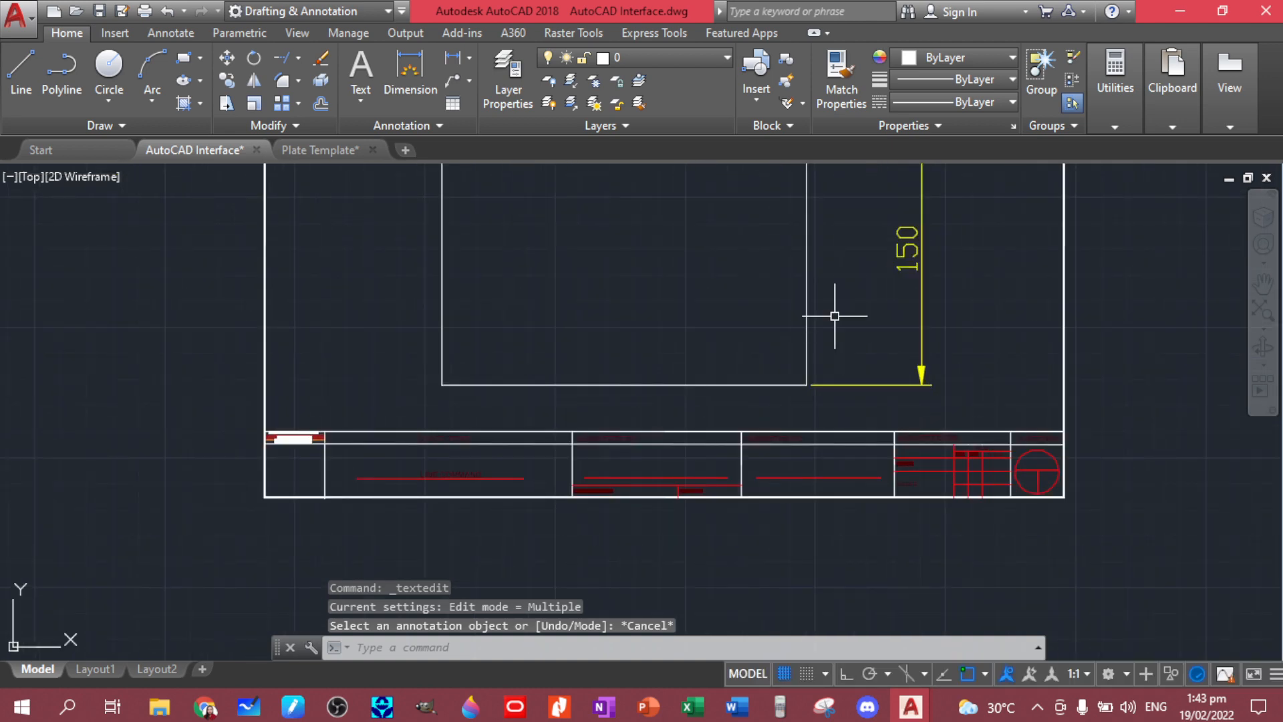
scroll(847, 303, down, 2)
middle_drag(853, 294, 756, 430)
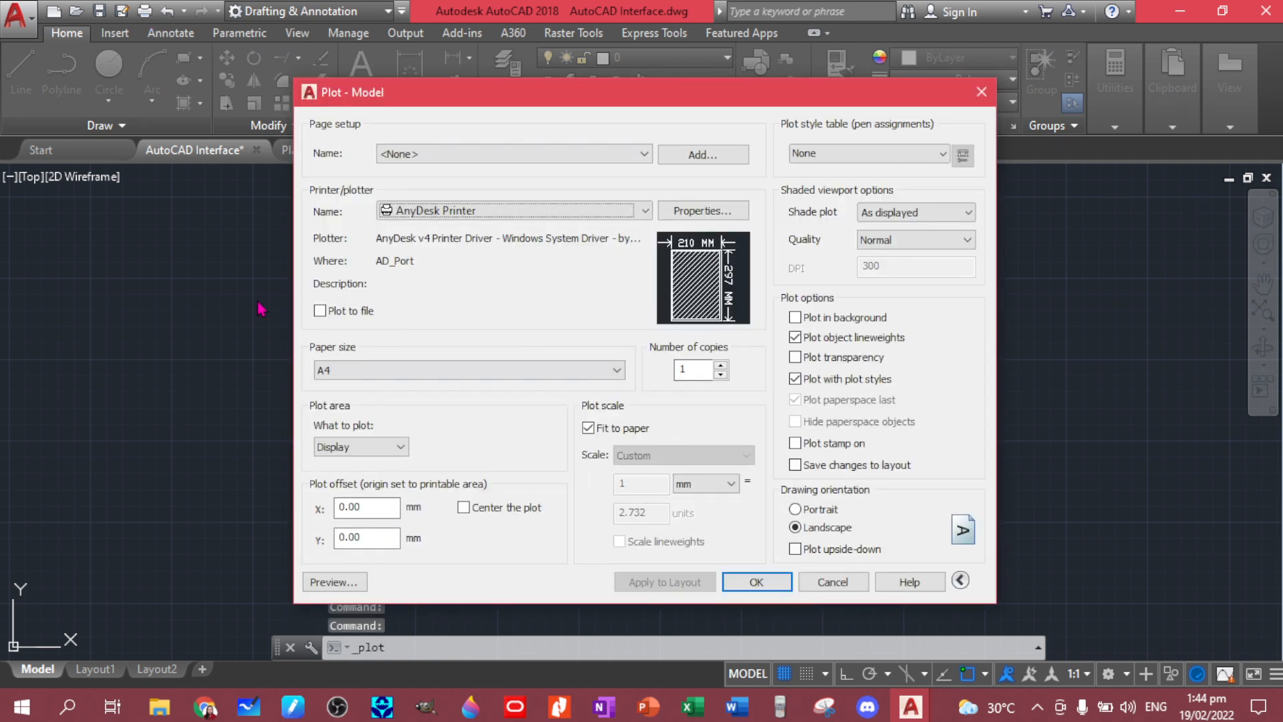
Set the plotter to DWG To PDF.pc3 and the paper size to ANSI full bleed A (11.00 x 8.50 Inches).
click(644, 212)
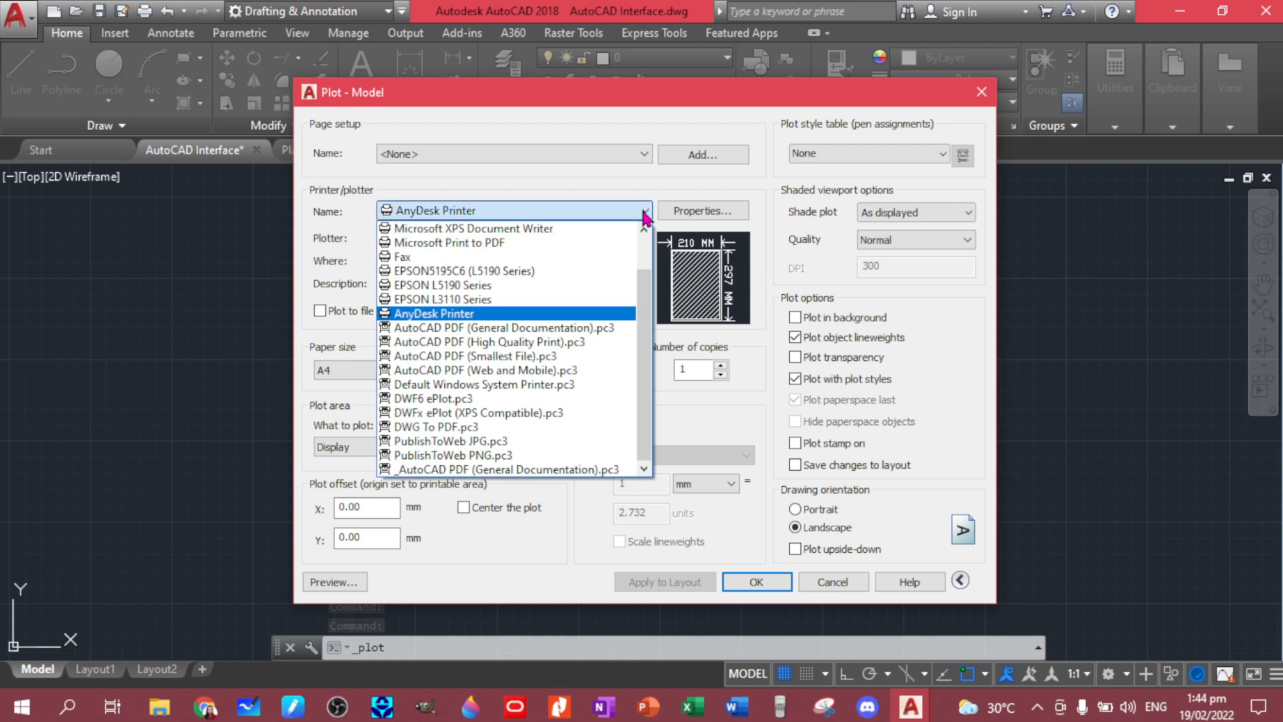
click(491, 426)
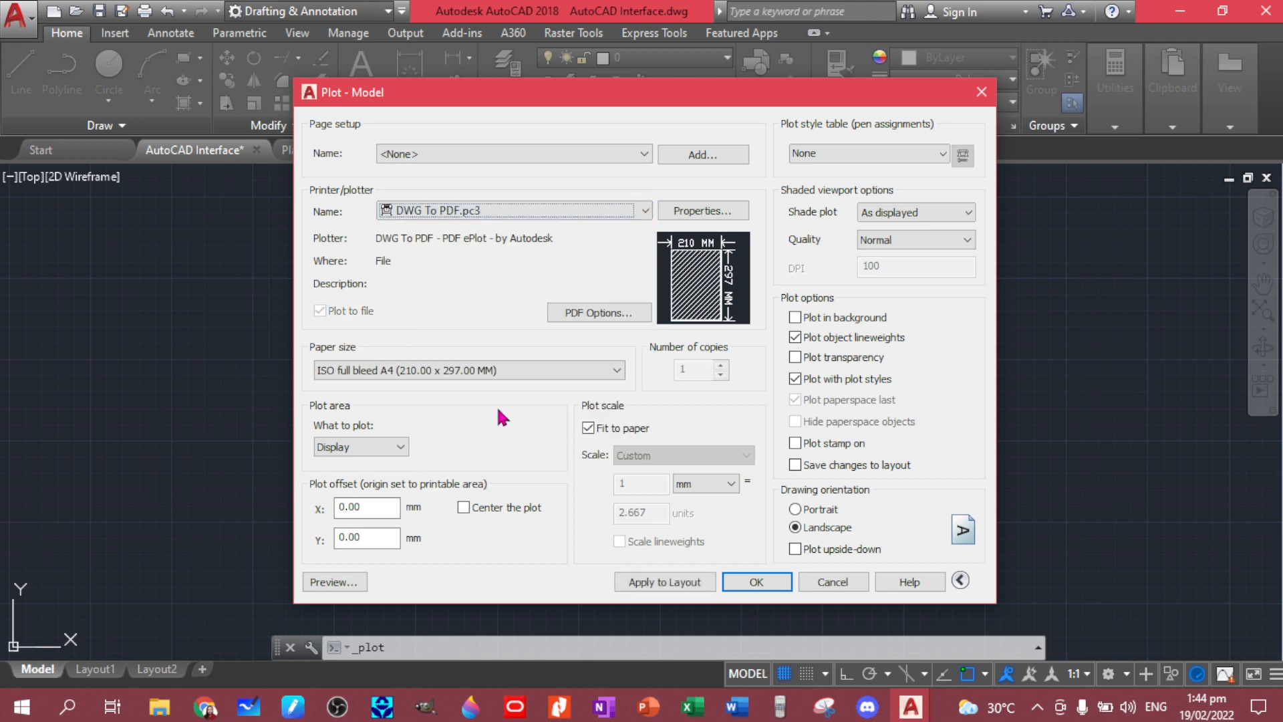
click(608, 376)
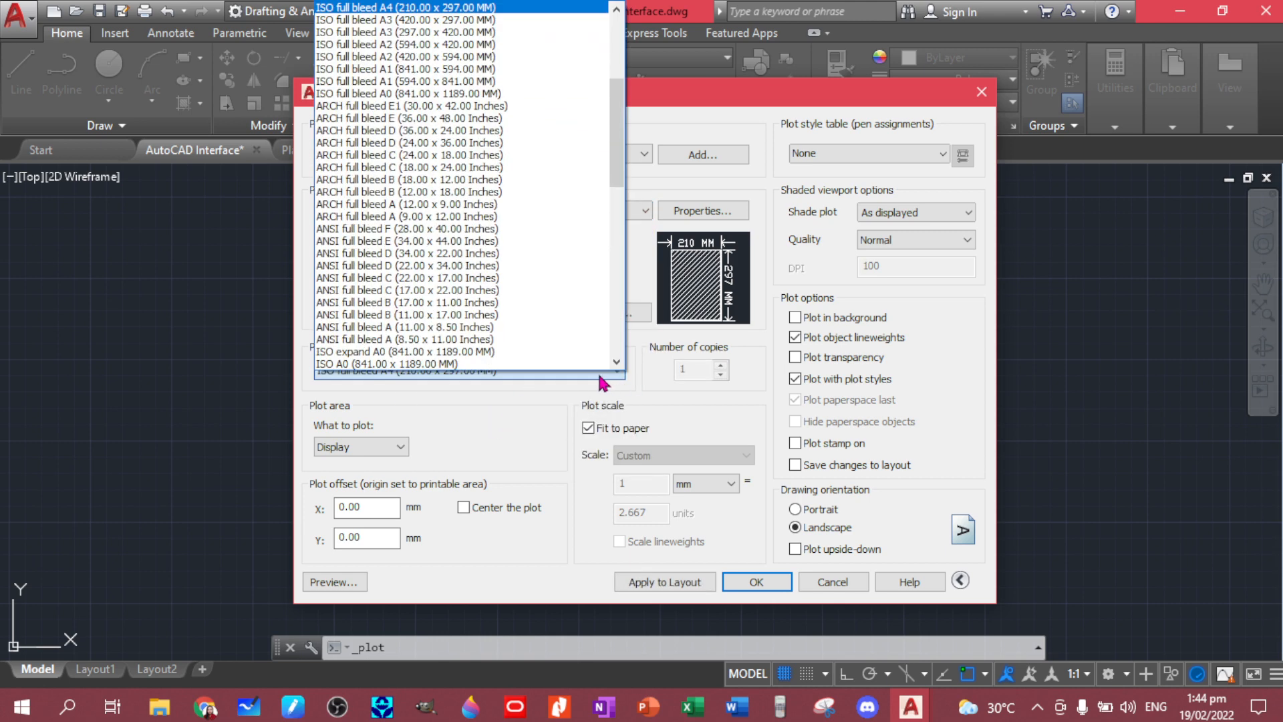
click(471, 328)
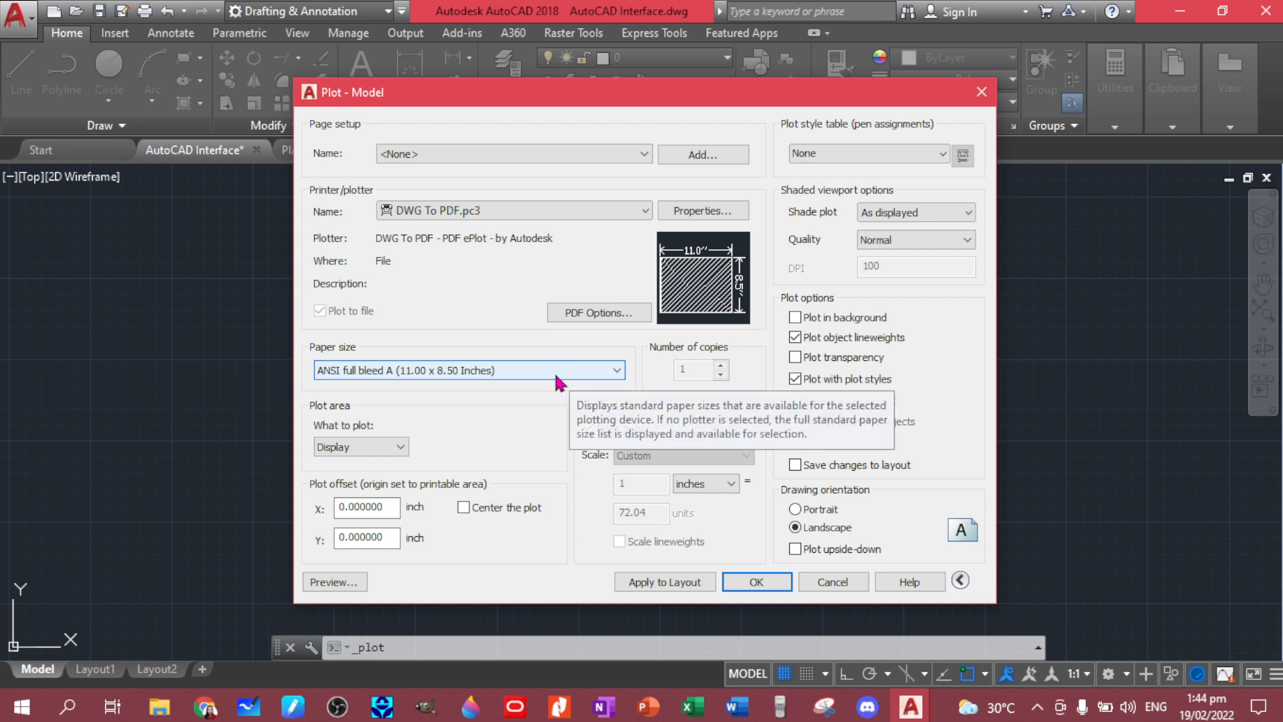
Define the plot area as a window just outside the sheet frame with object snap off, and center the plot.
click(401, 447)
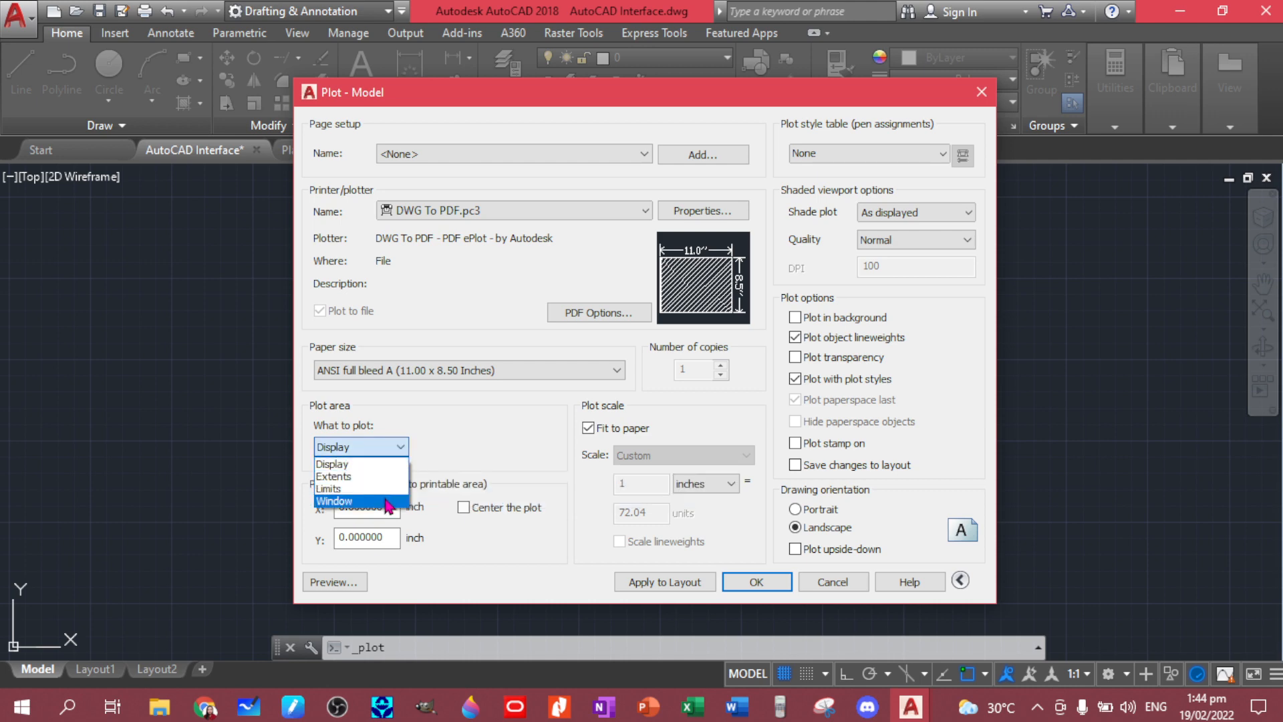
click(334, 501)
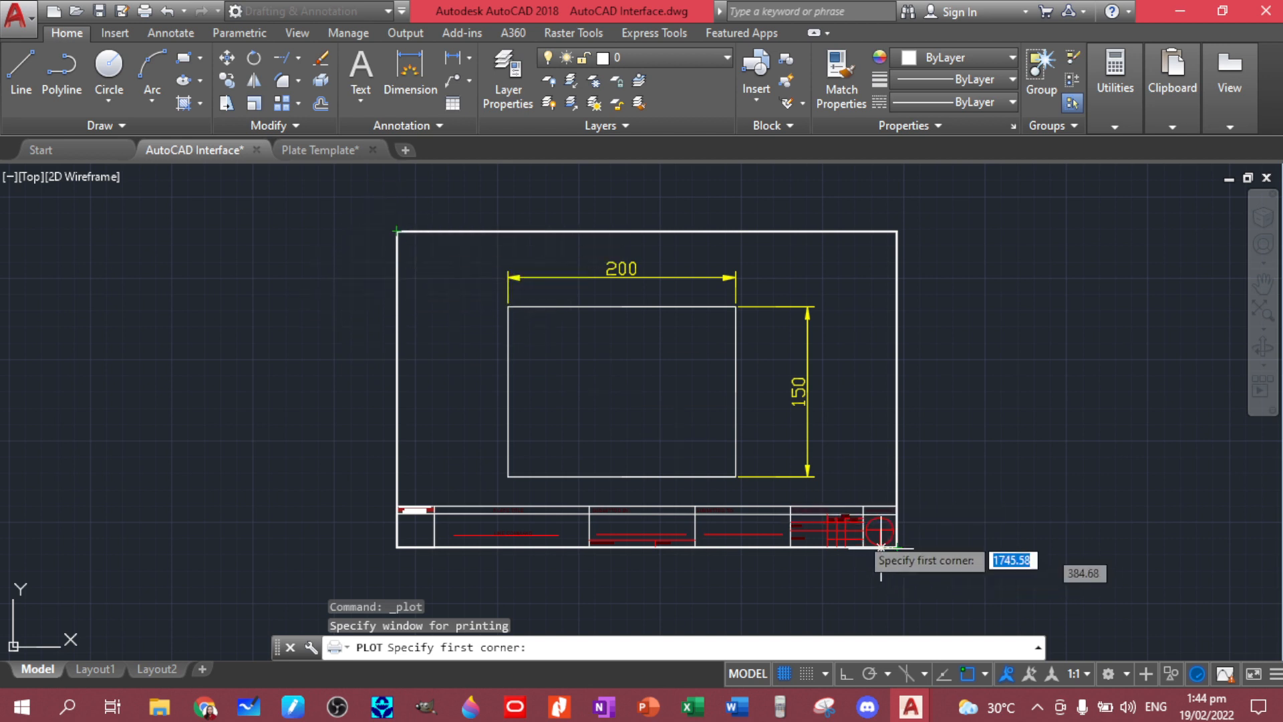
key(F3)
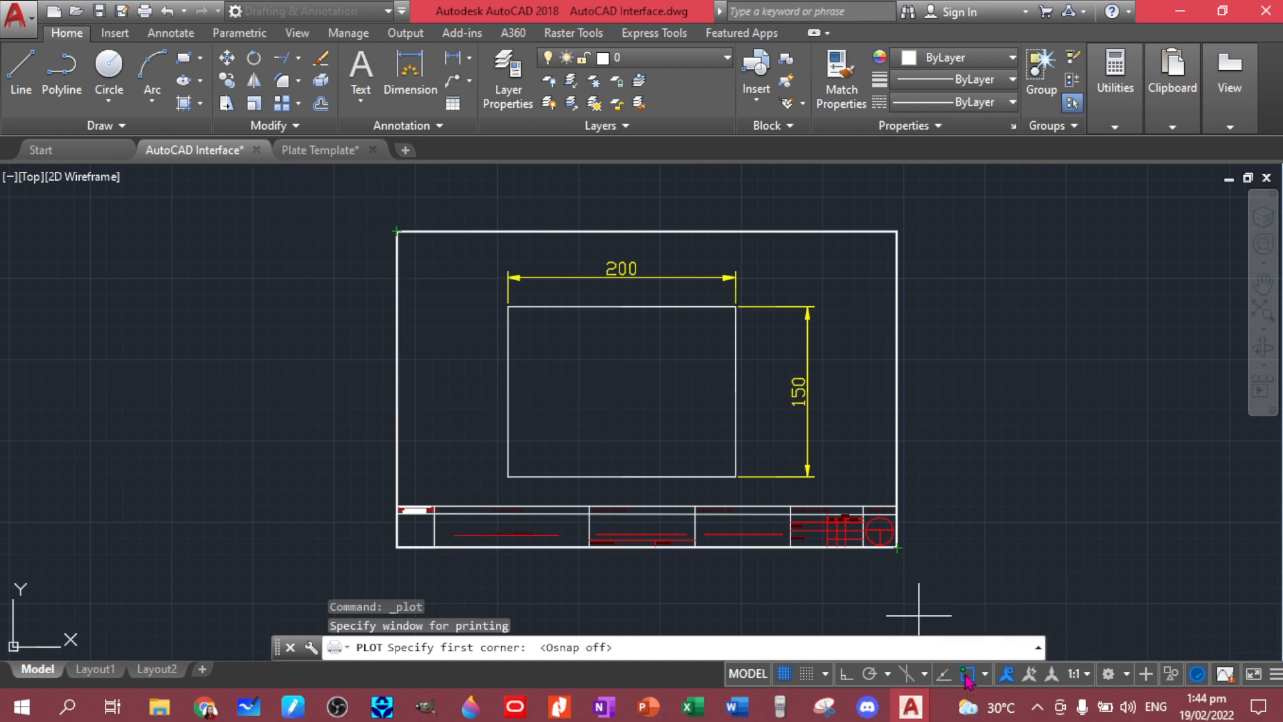
click(388, 226)
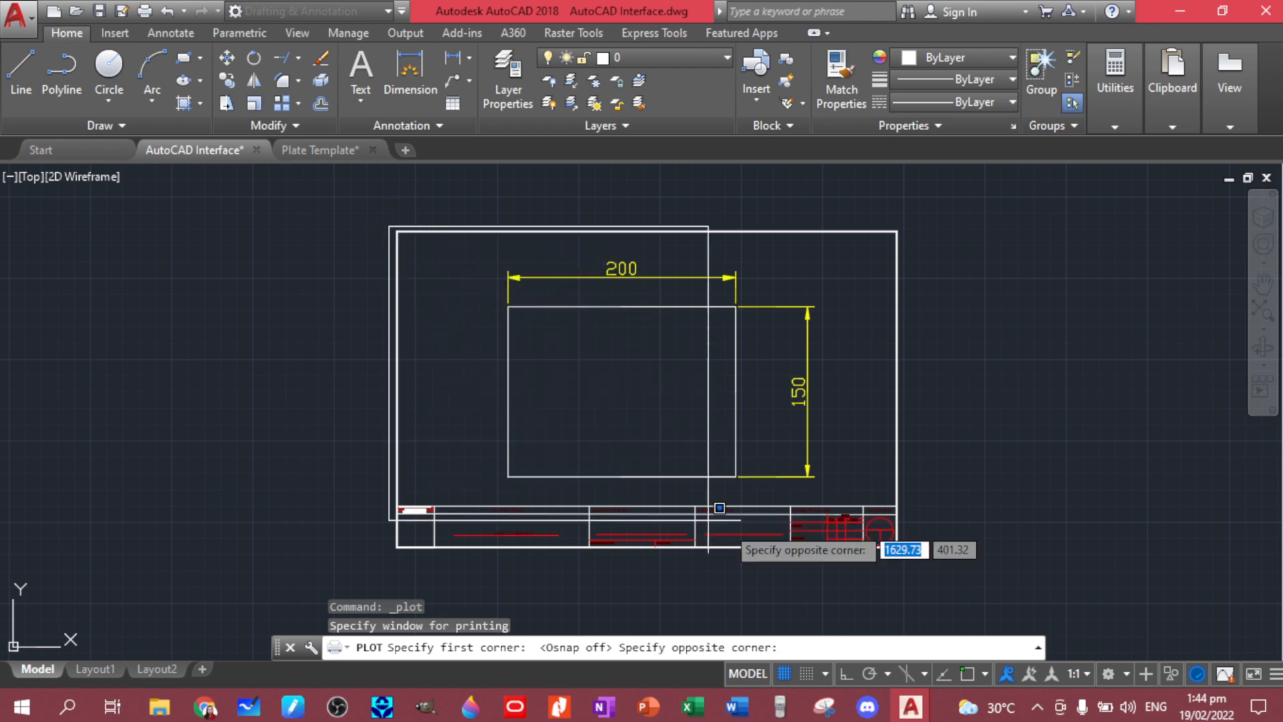
click(911, 565)
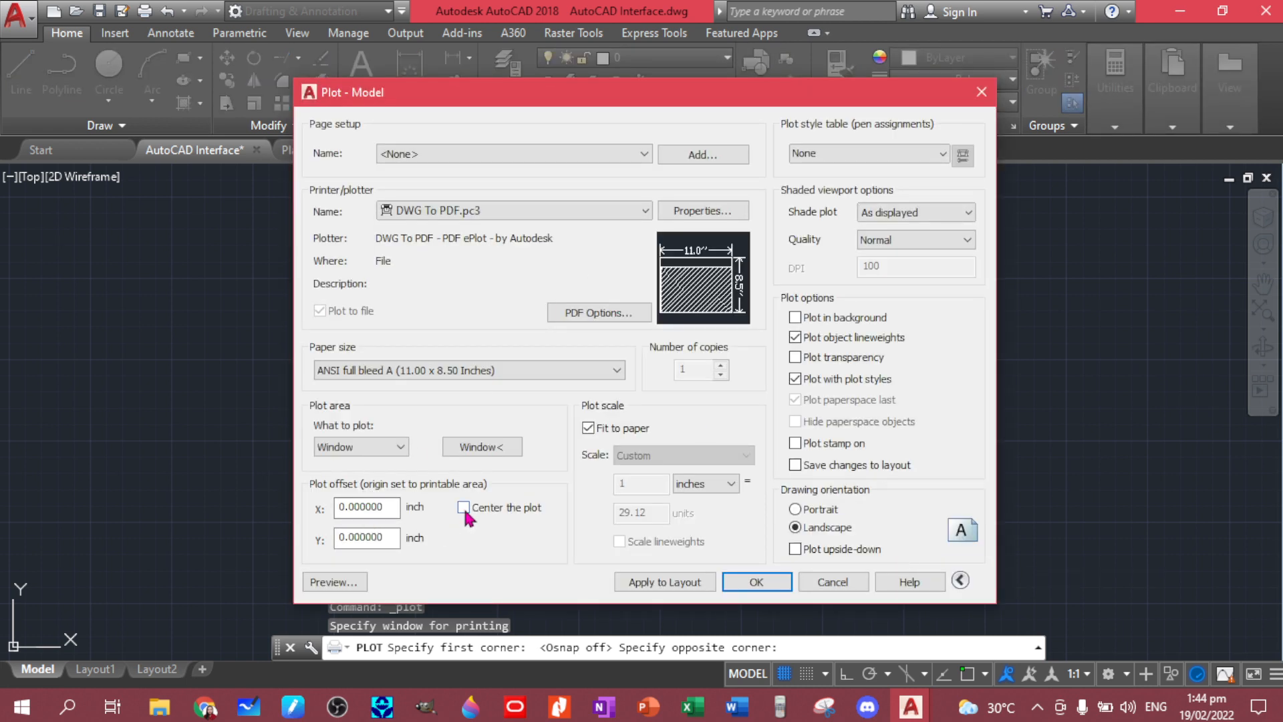
click(463, 508)
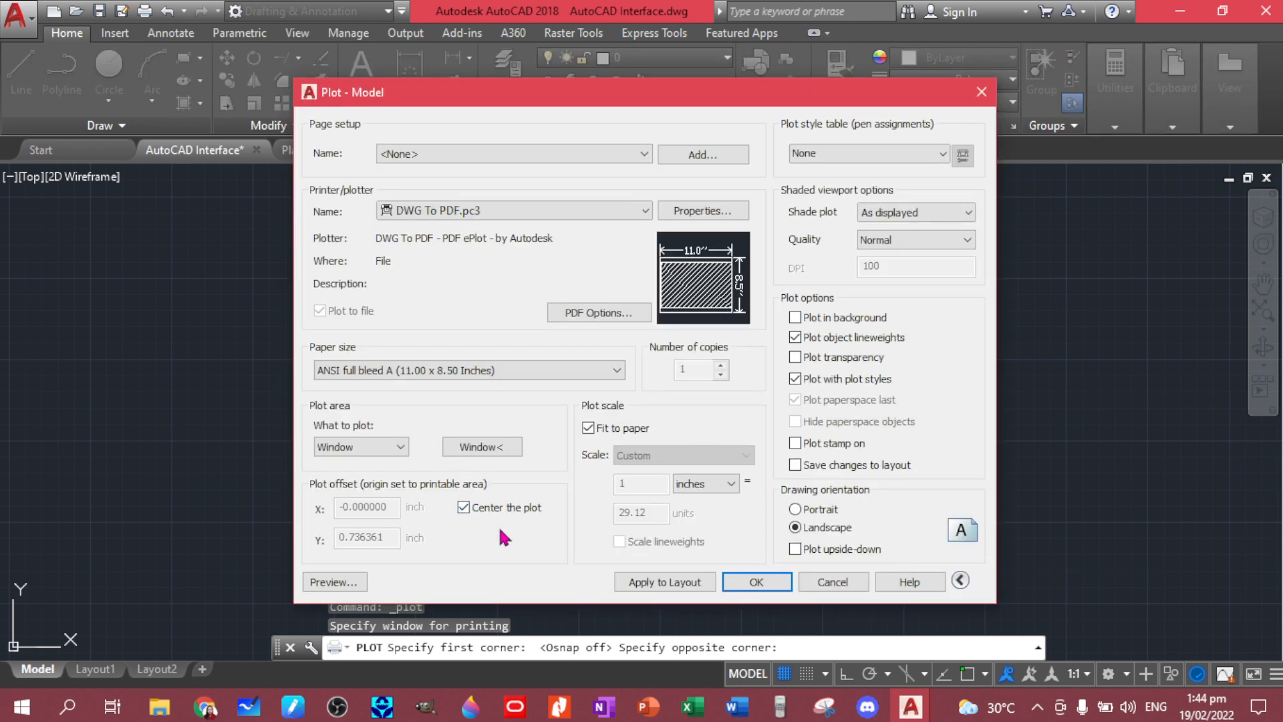
Preview the plot and output it to the Documents folder as AutoCAD Interface-Model.pdf.
click(335, 589)
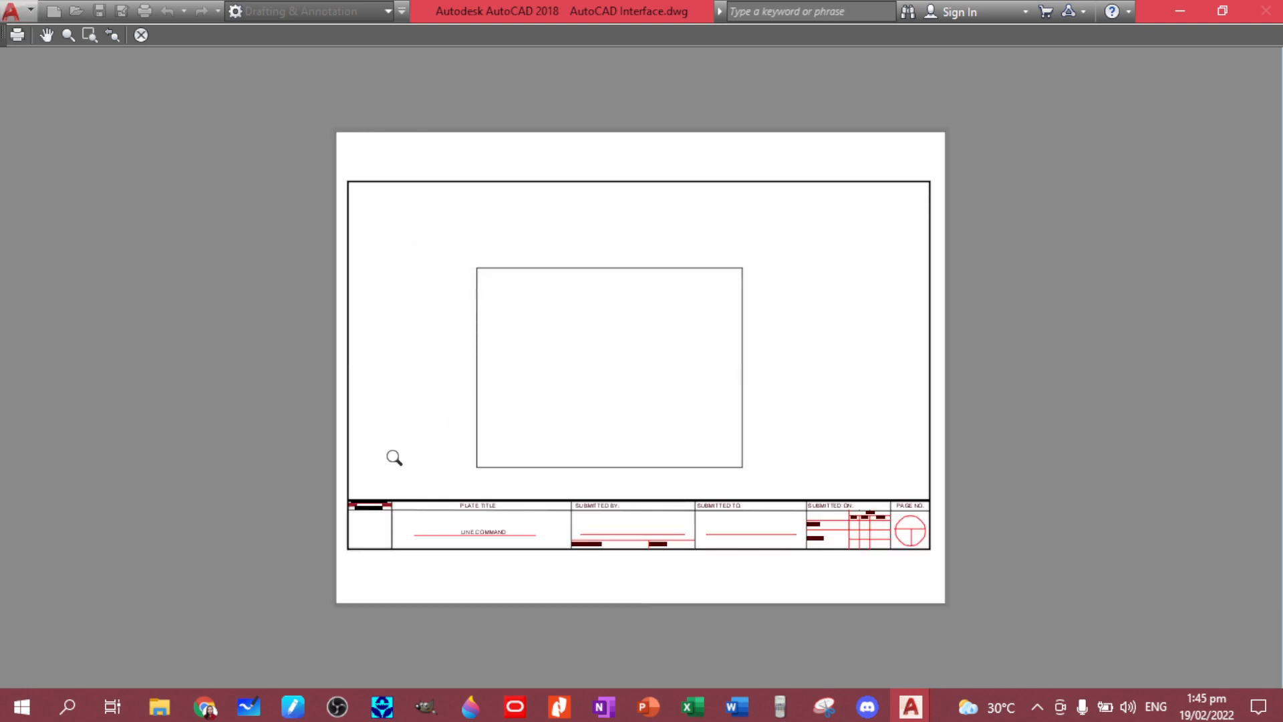
click(140, 35)
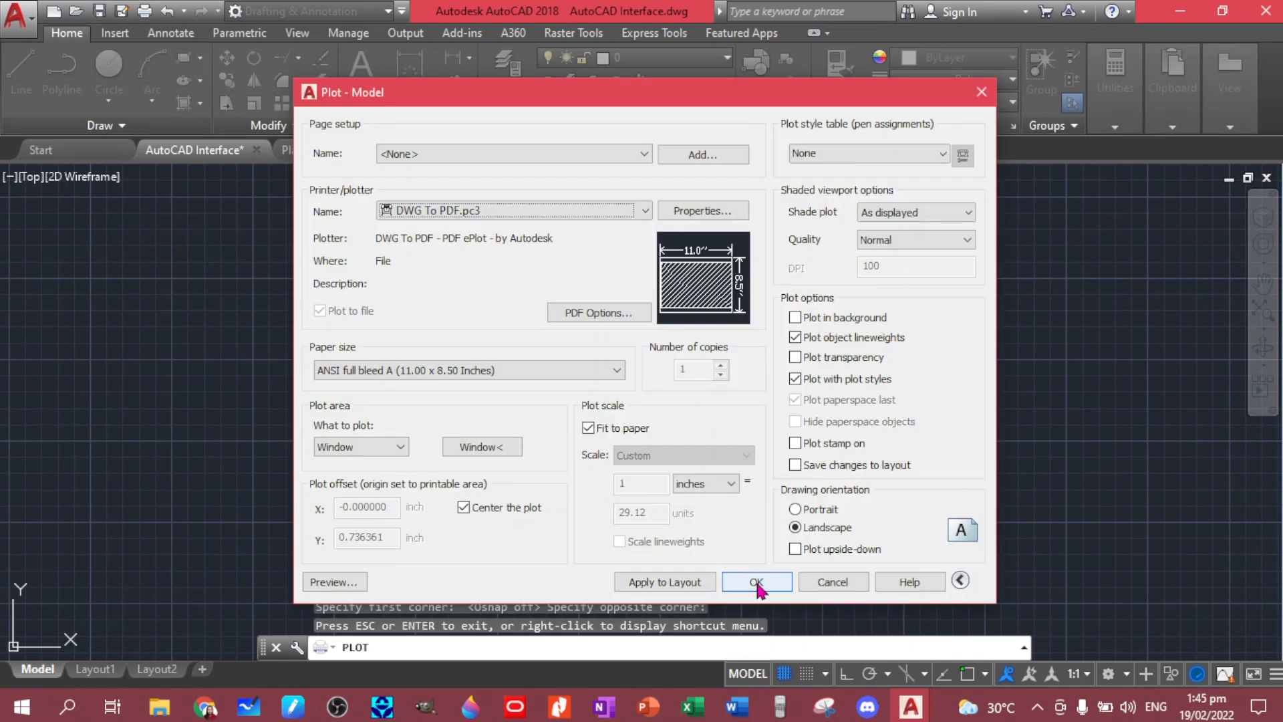
click(758, 584)
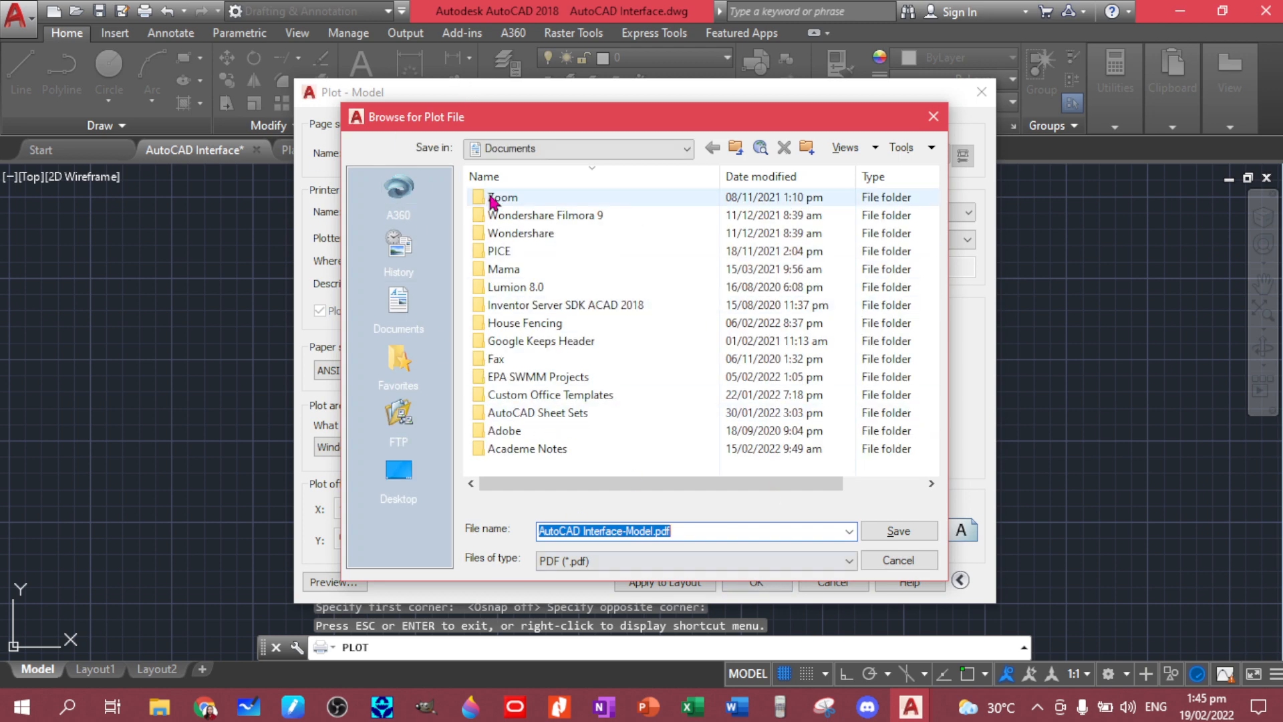
click(908, 534)
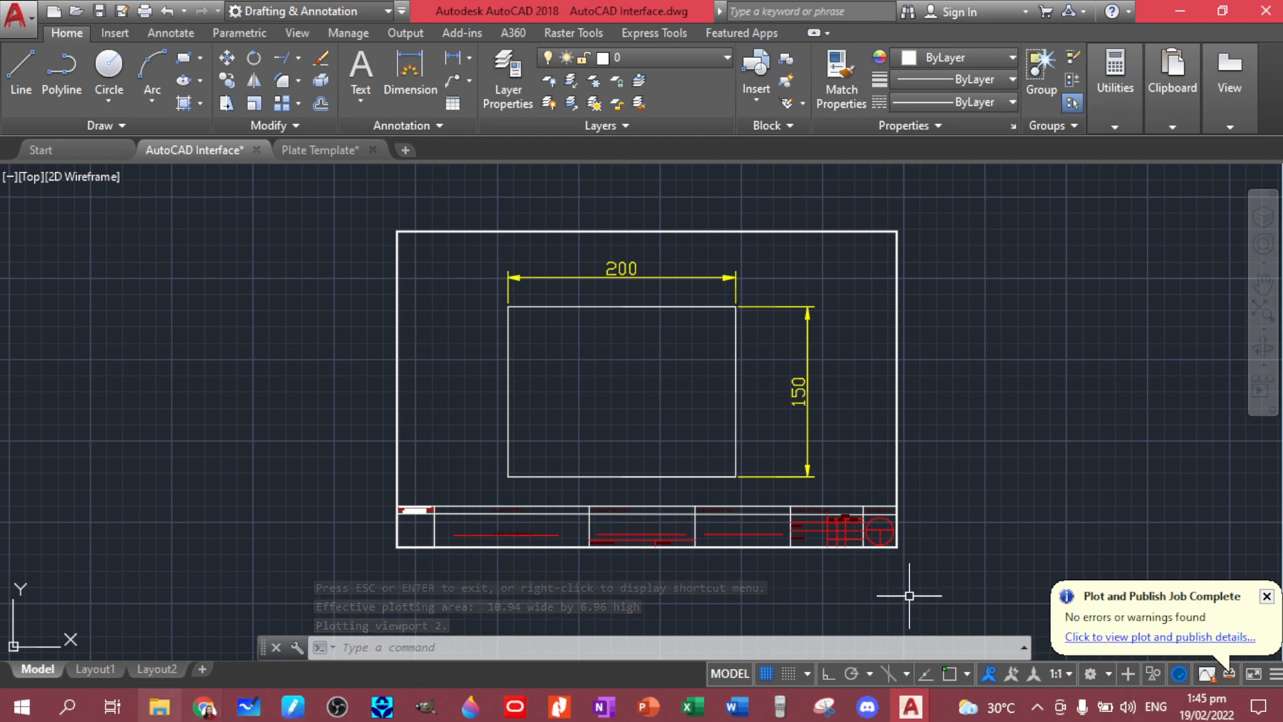
Switch to File Explorer and open AutoCAD Interface-Model.pdf from the Documents folder.
key(alt+Tab)
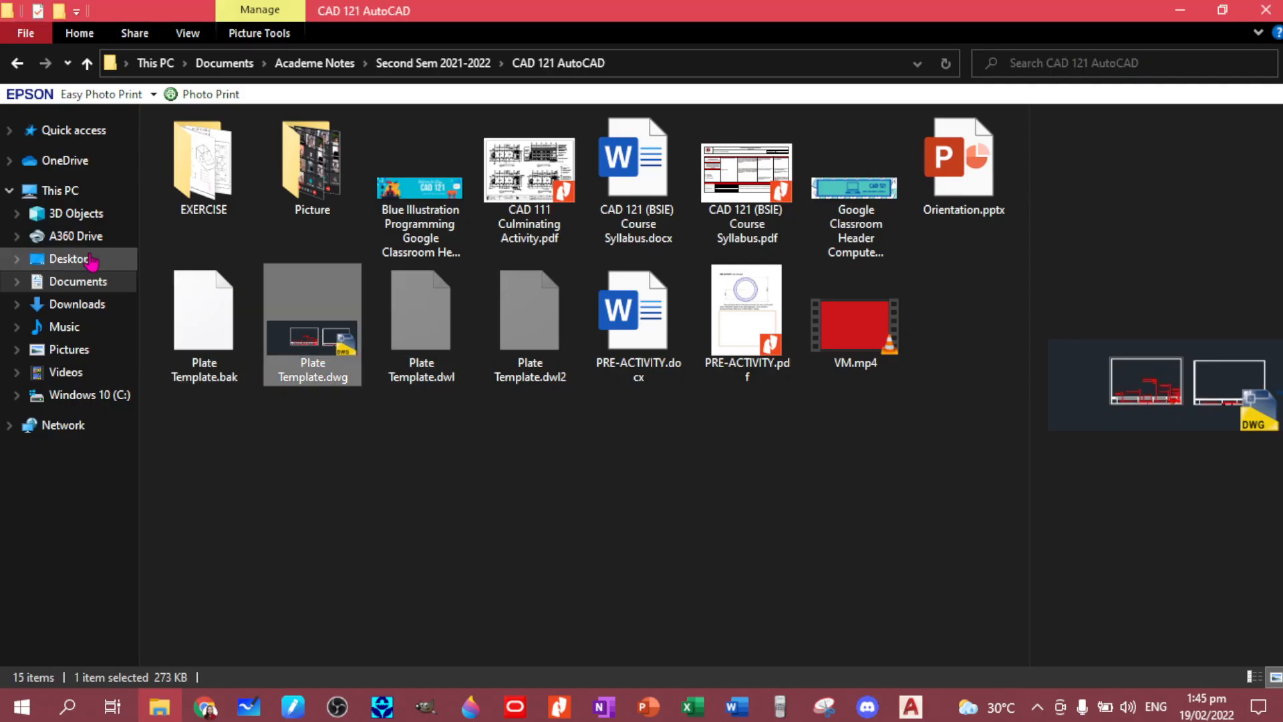
click(78, 282)
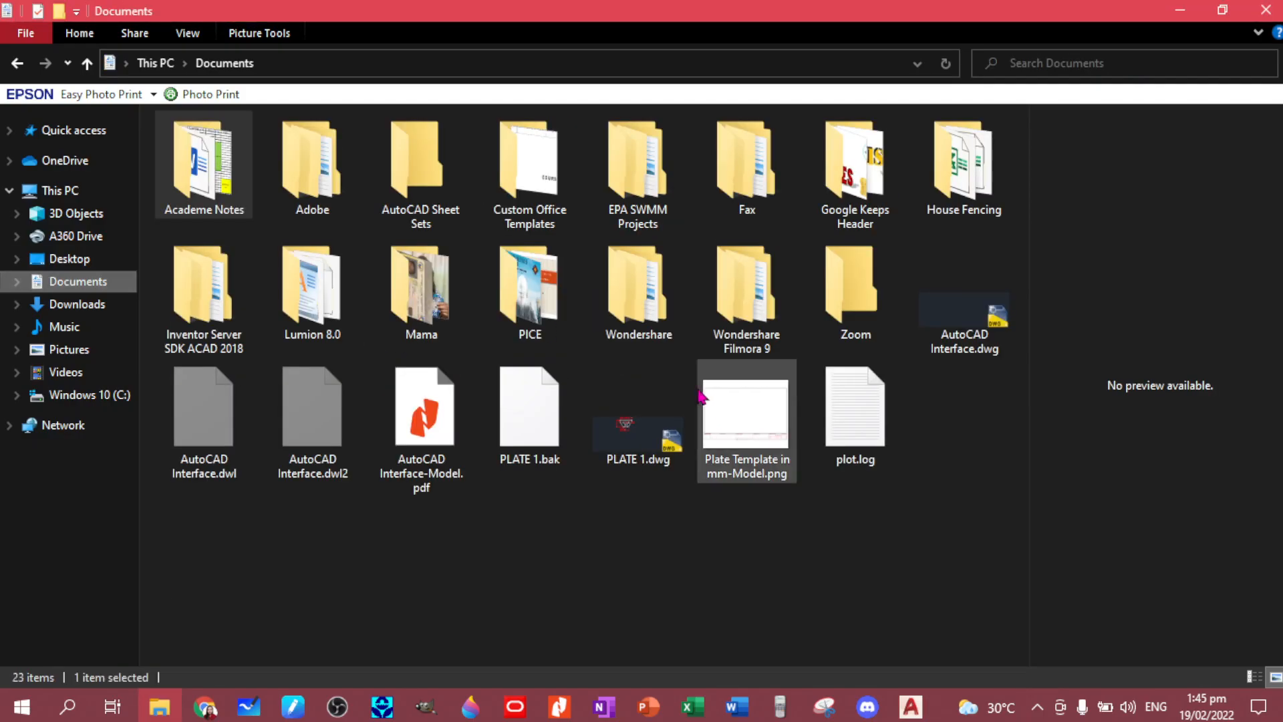
click(410, 434)
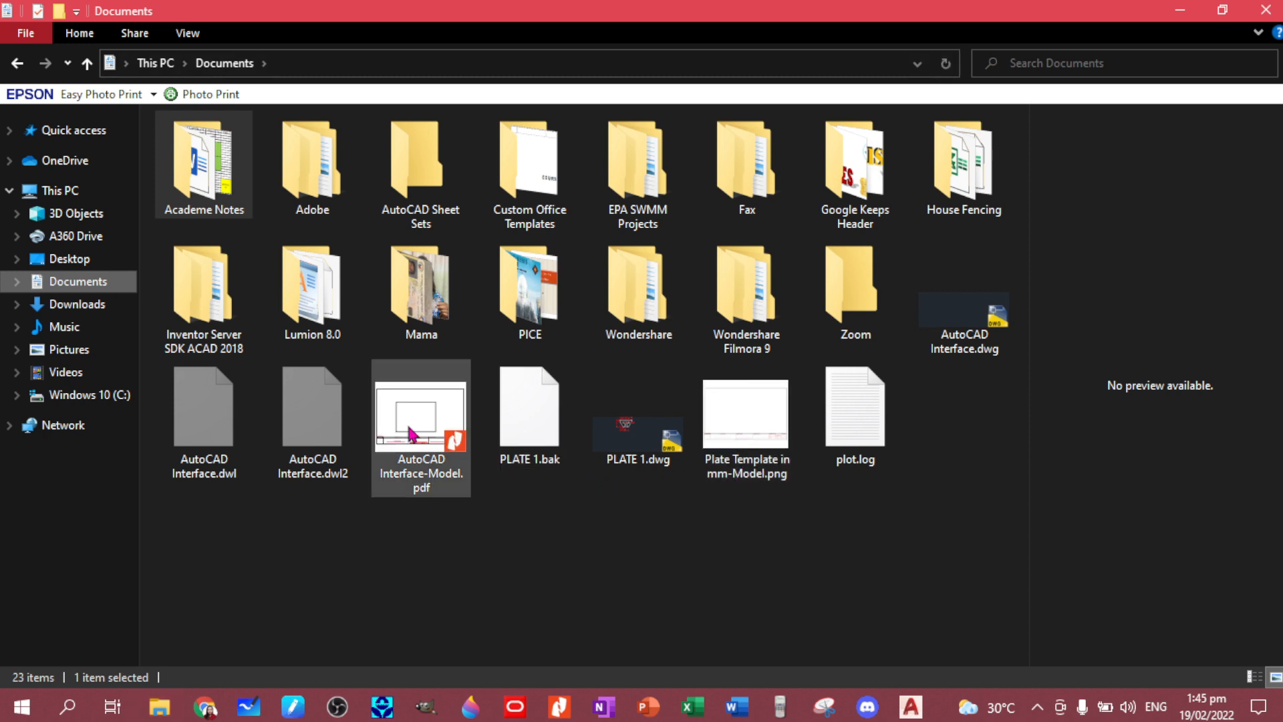
double_click(410, 434)
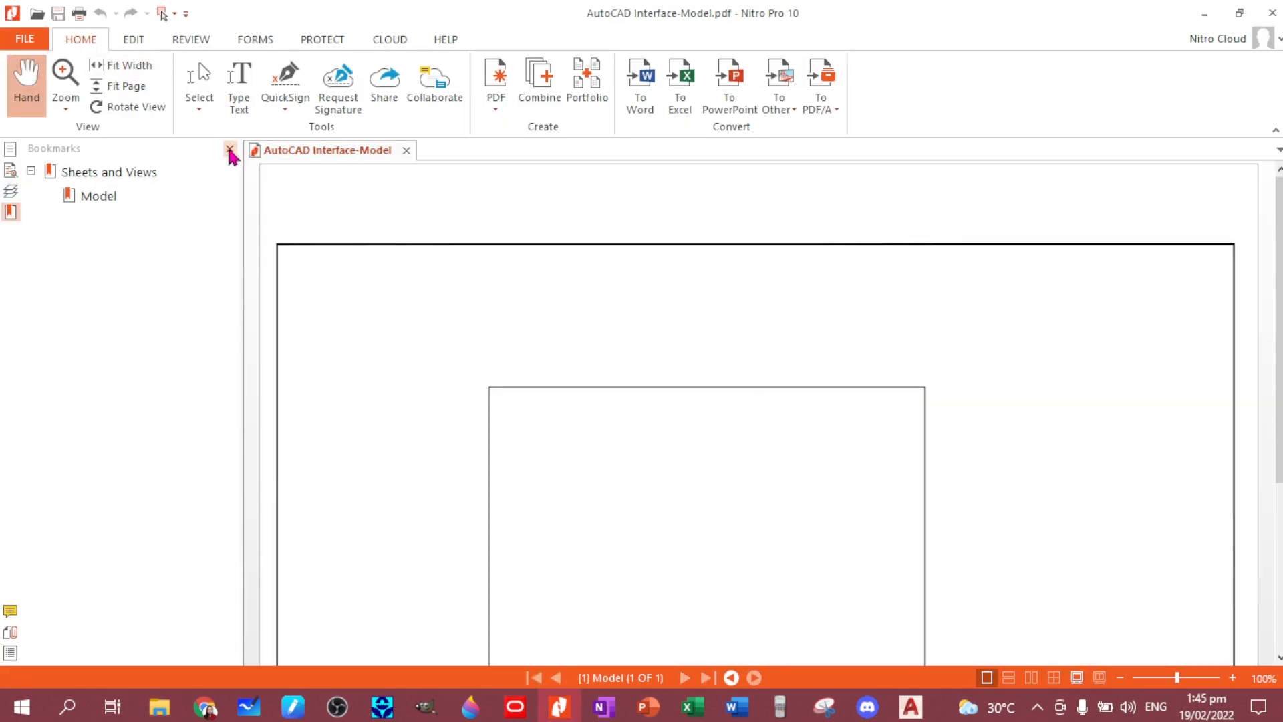
Examine the plotted sheet in the PDF with its bookmarks hidden, close the file and return to AutoCAD.
click(229, 149)
scroll(859, 410, down, 5)
scroll(874, 406, up, 4)
scroll(871, 403, down, 4)
scroll(869, 401, up, 5)
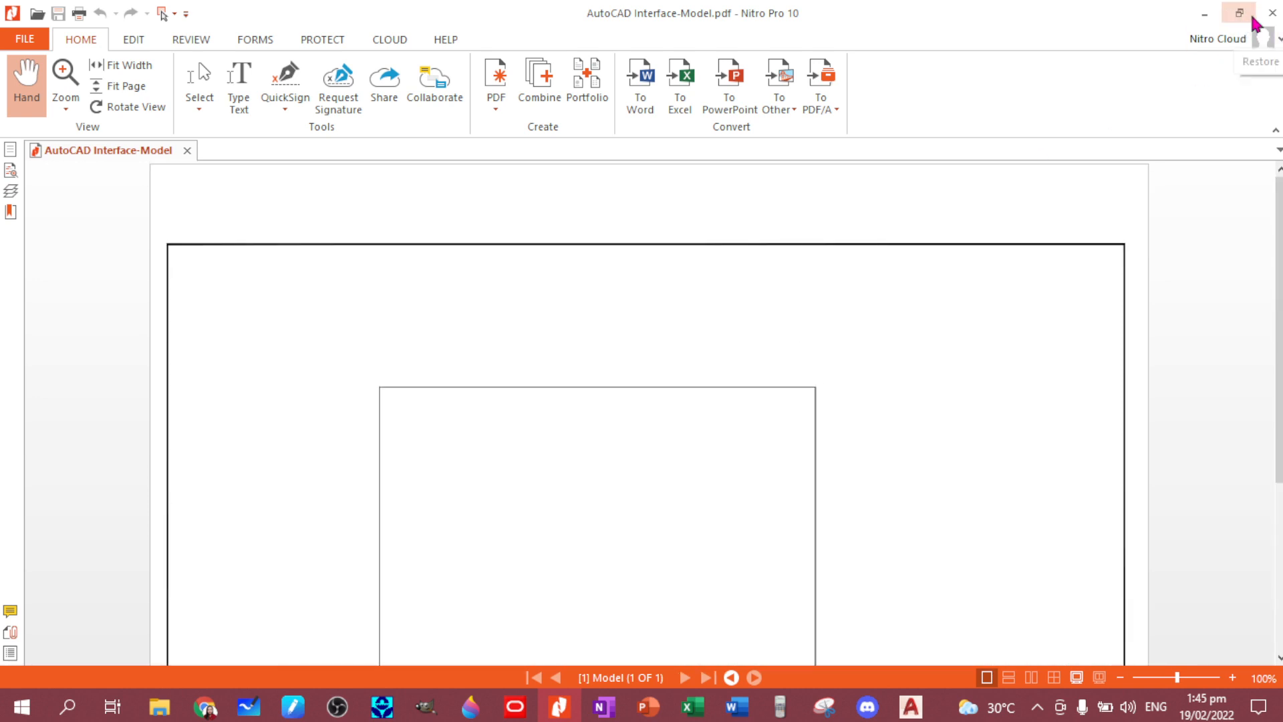
click(1272, 13)
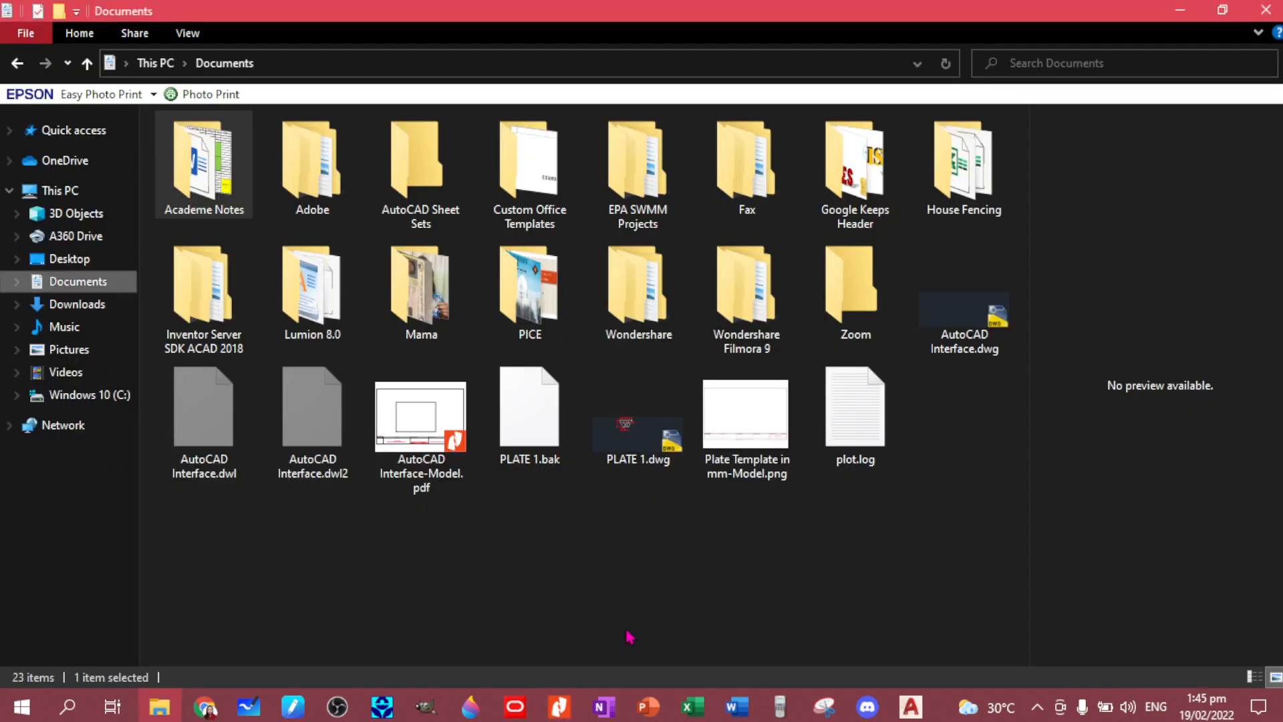
mouse_move(919, 715)
click(862, 598)
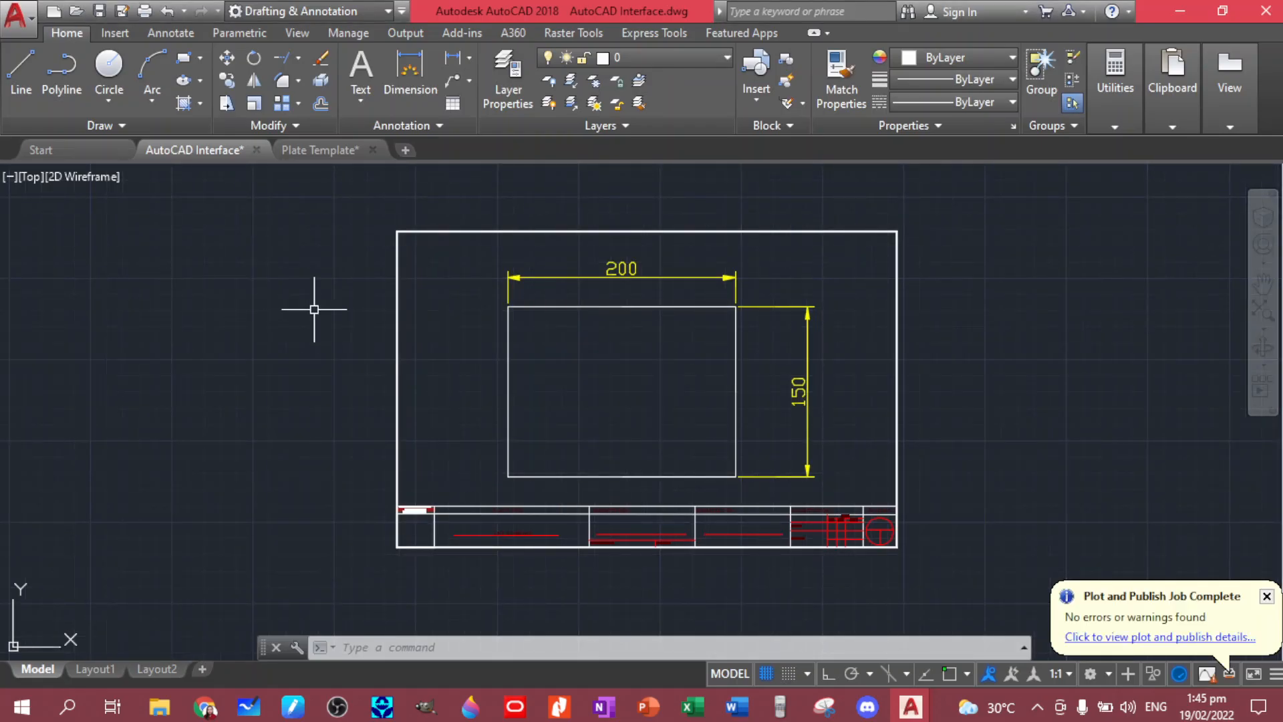
Turn on the ViewCube and tilt the drawing from the top view toward its front and bottom faces.
scroll(414, 361, down, 2)
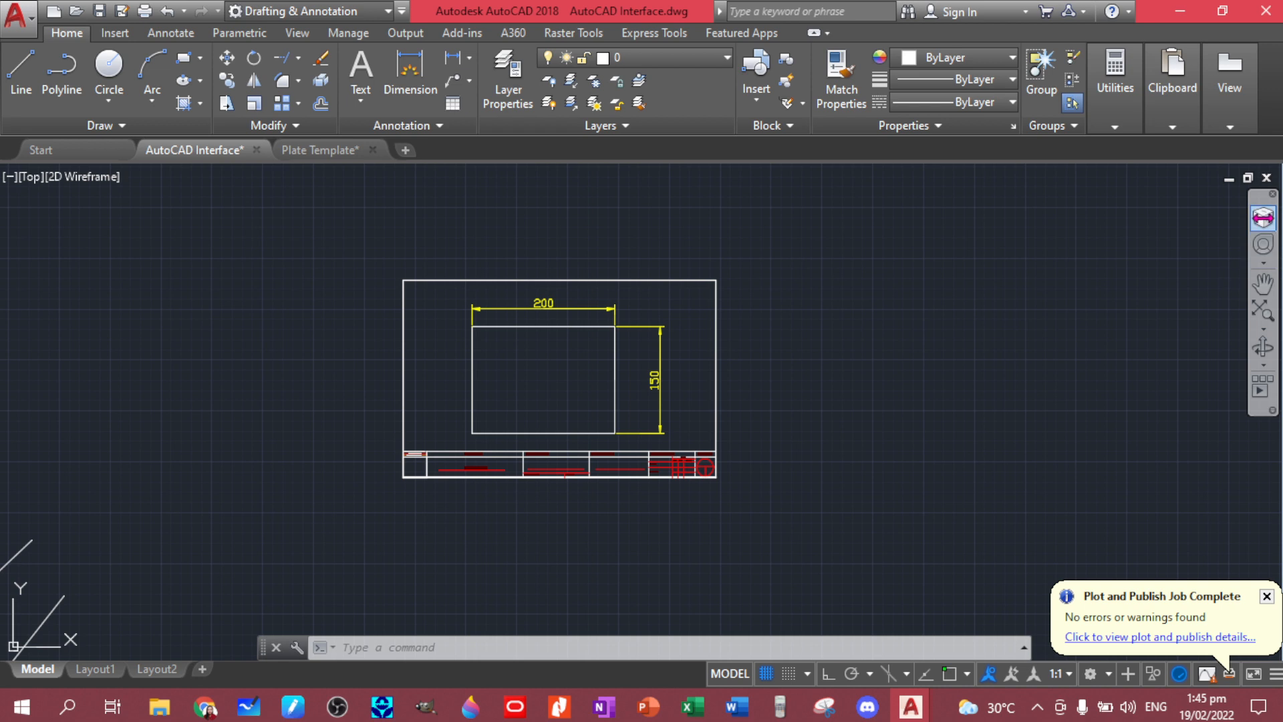
click(1261, 219)
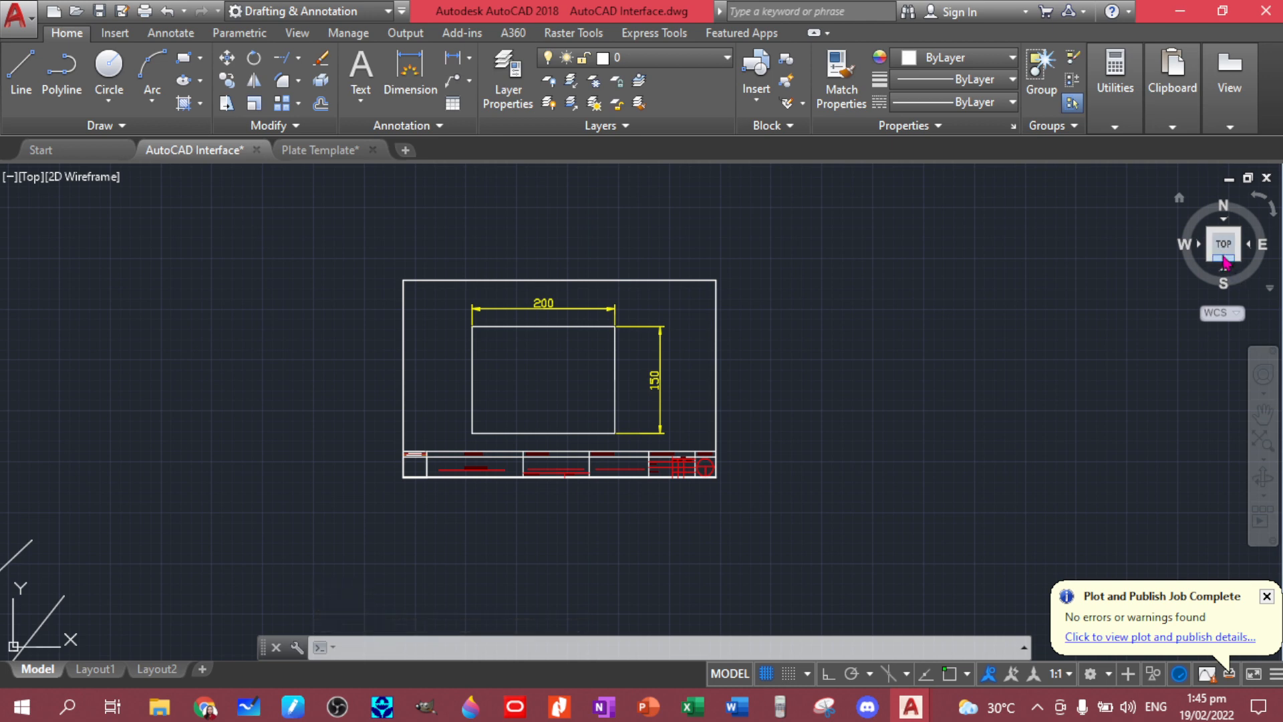
click(1225, 265)
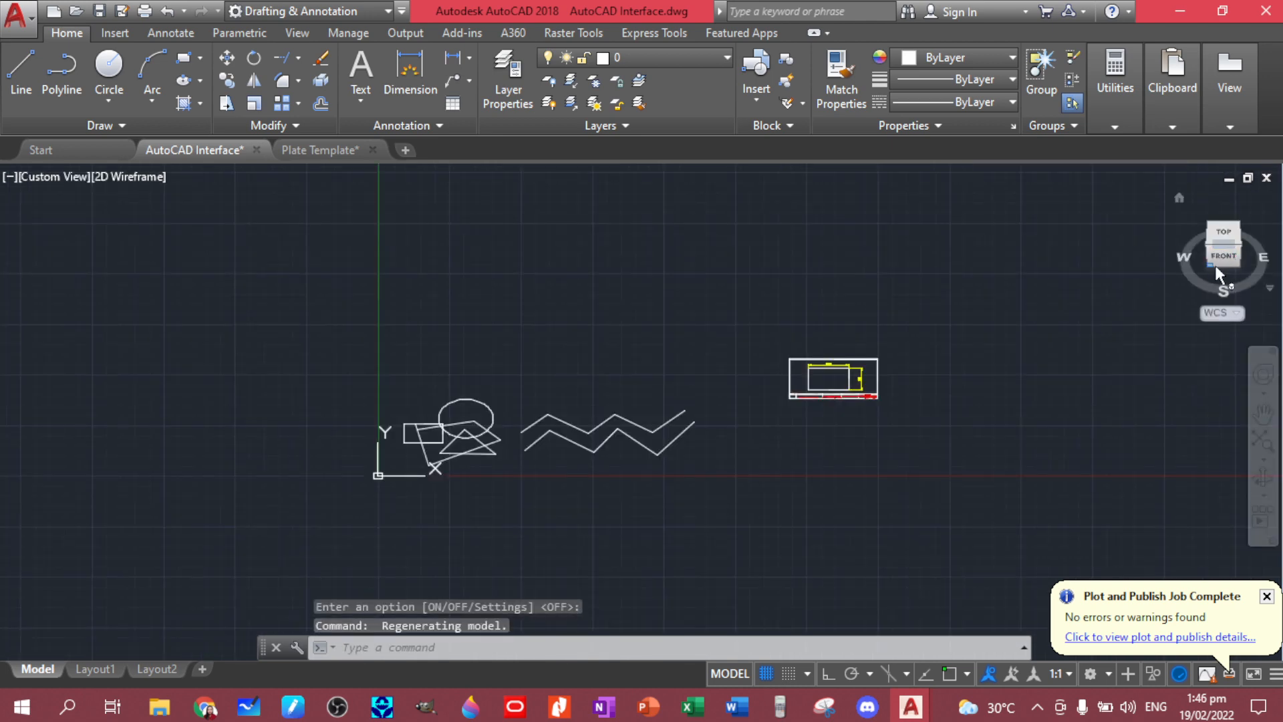
click(1221, 260)
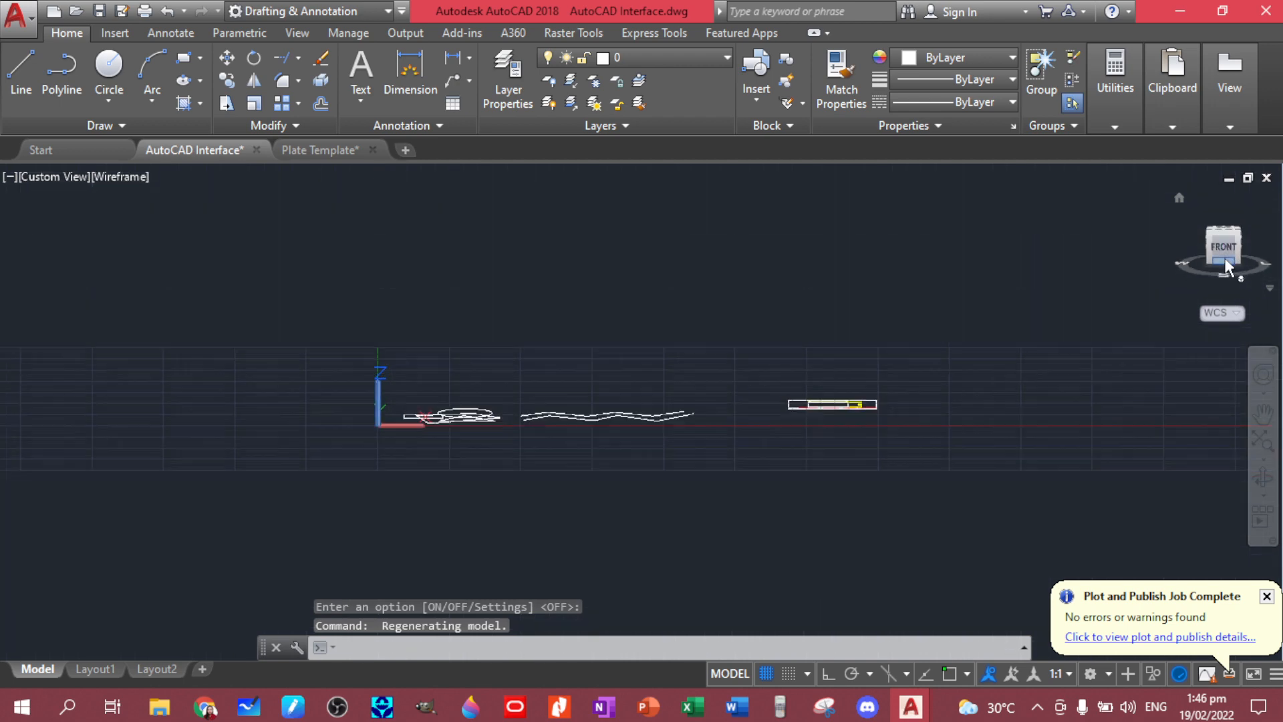
drag(1227, 230, 1188, 271)
click(1228, 258)
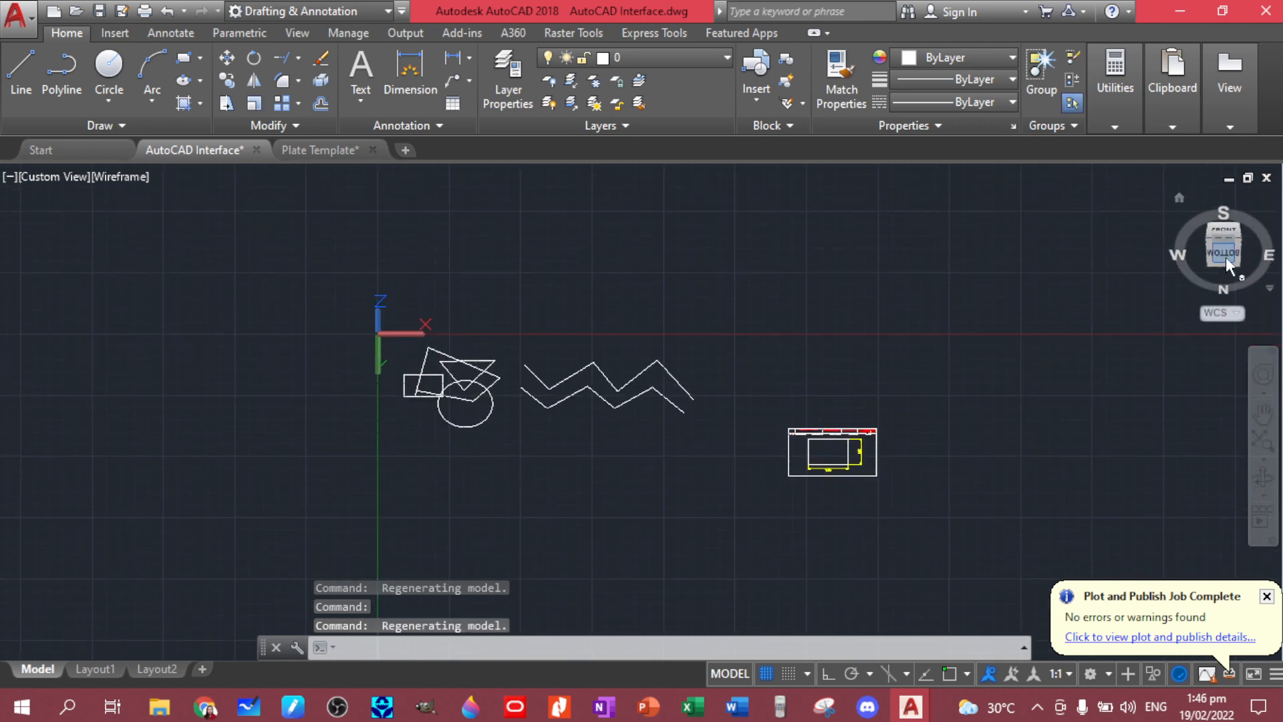
Step the ViewCube through the back and front views and return to the top view.
click(1250, 245)
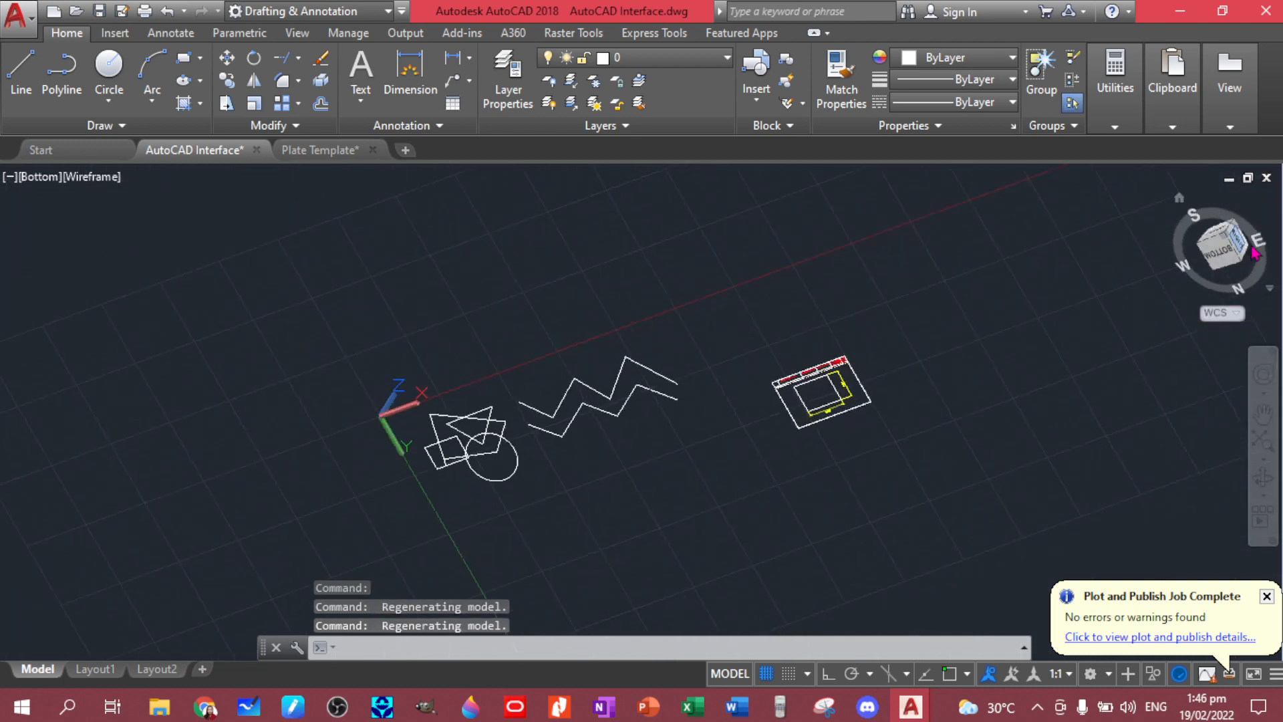
click(1249, 245)
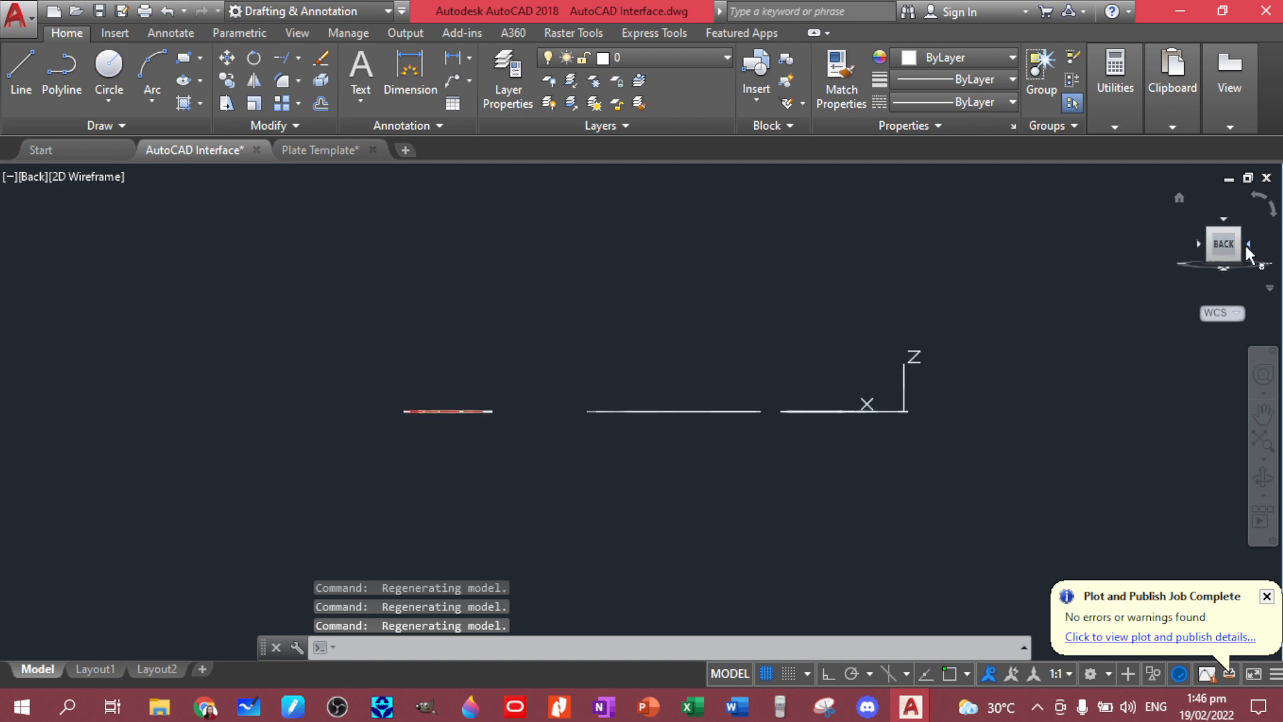
click(1249, 246)
click(1250, 248)
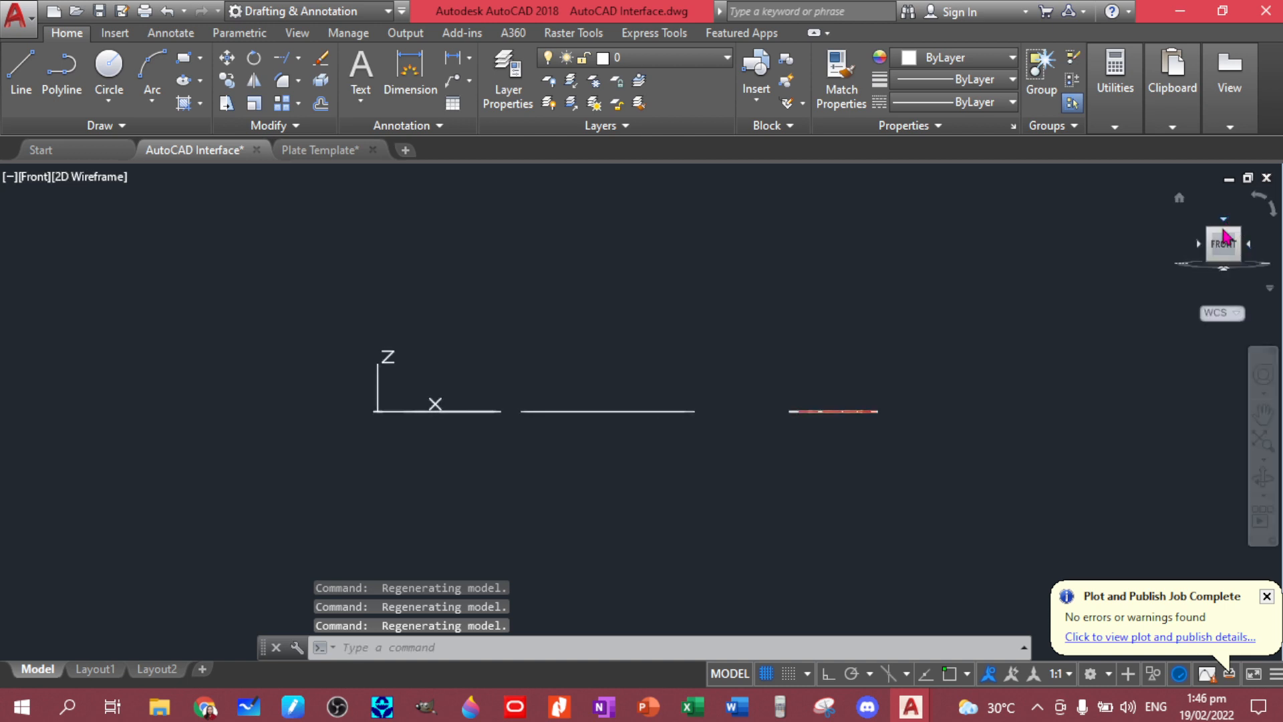
click(1225, 222)
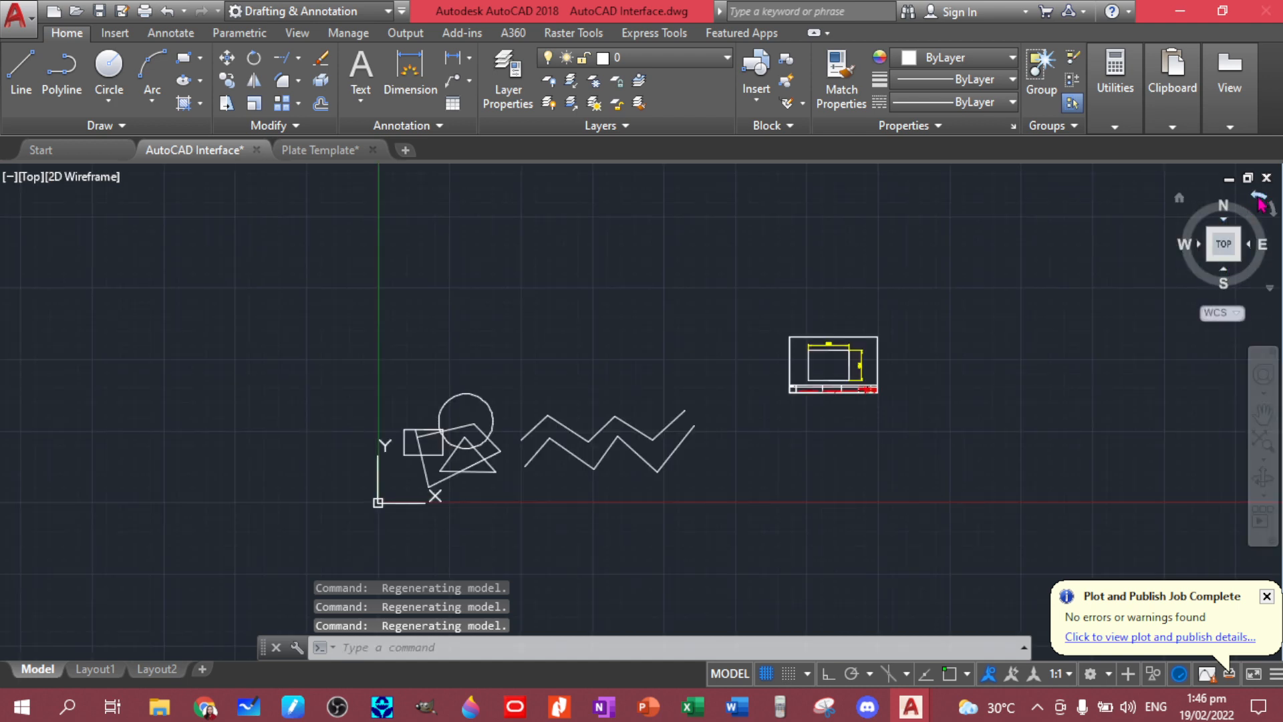
Rotate the top view counterclockwise in 90-degree turns back to north-up and center the plate sheet.
click(1266, 177)
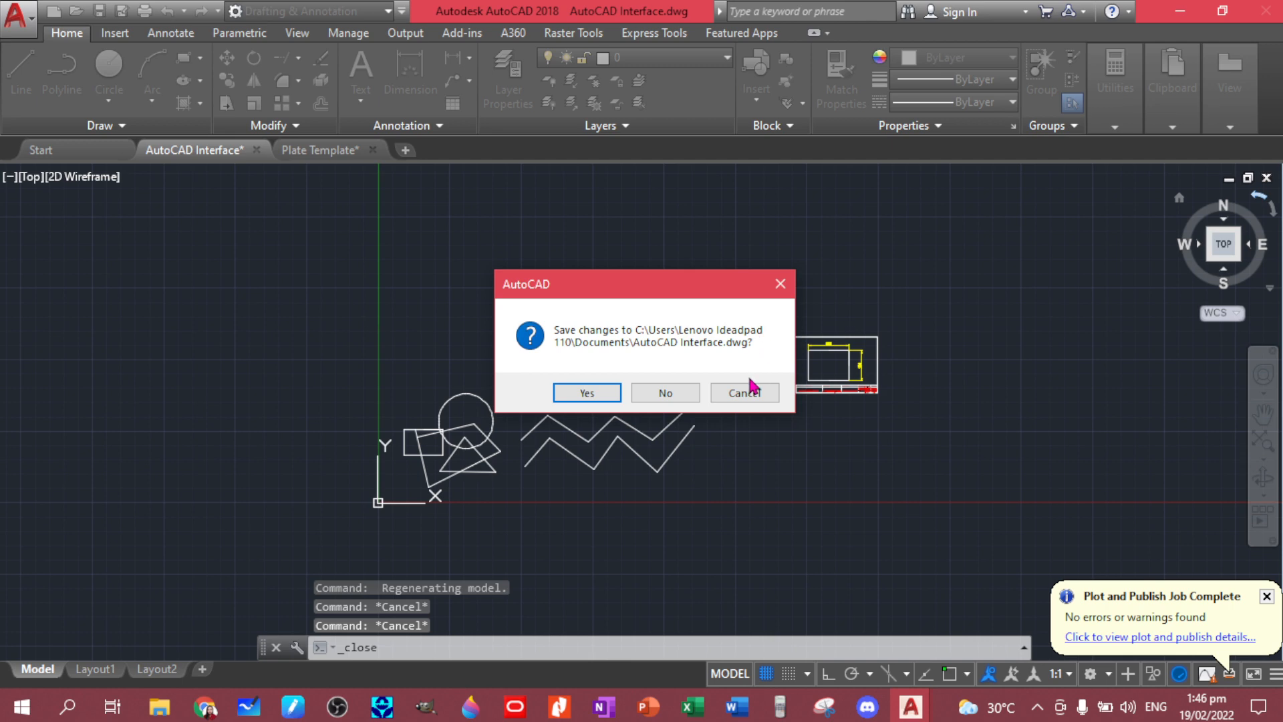
click(749, 394)
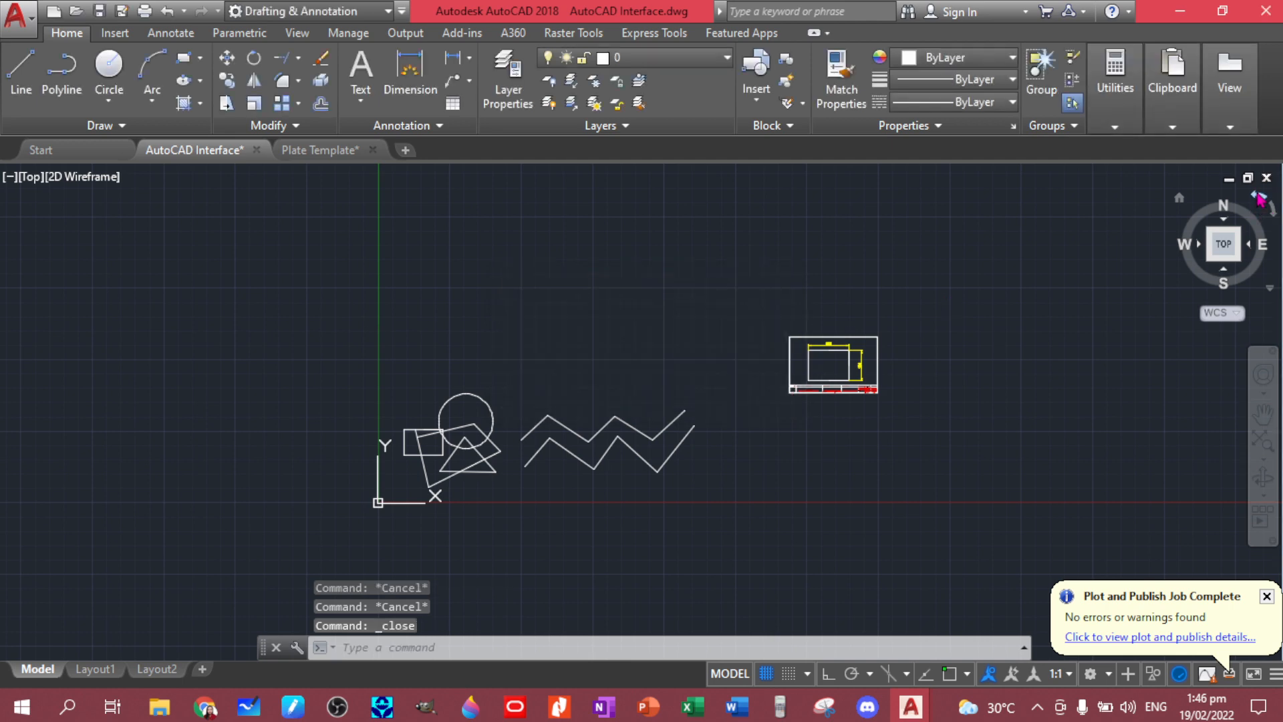
click(1259, 199)
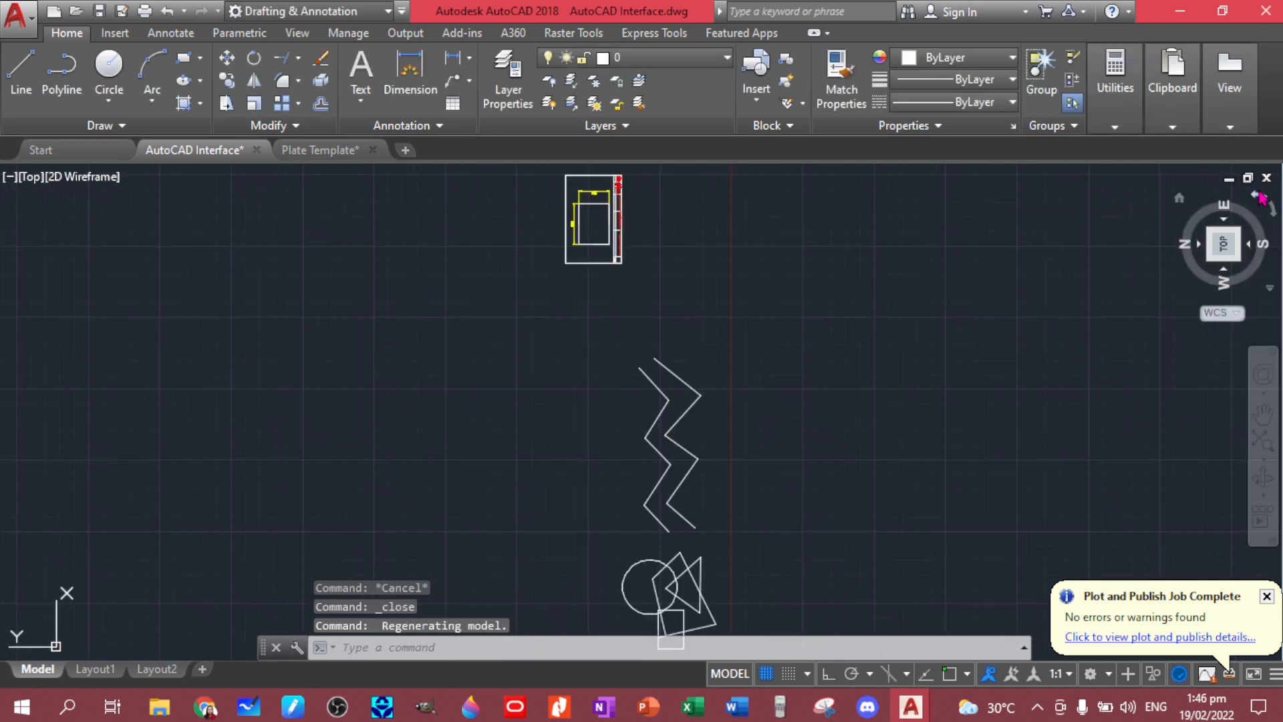
click(1259, 199)
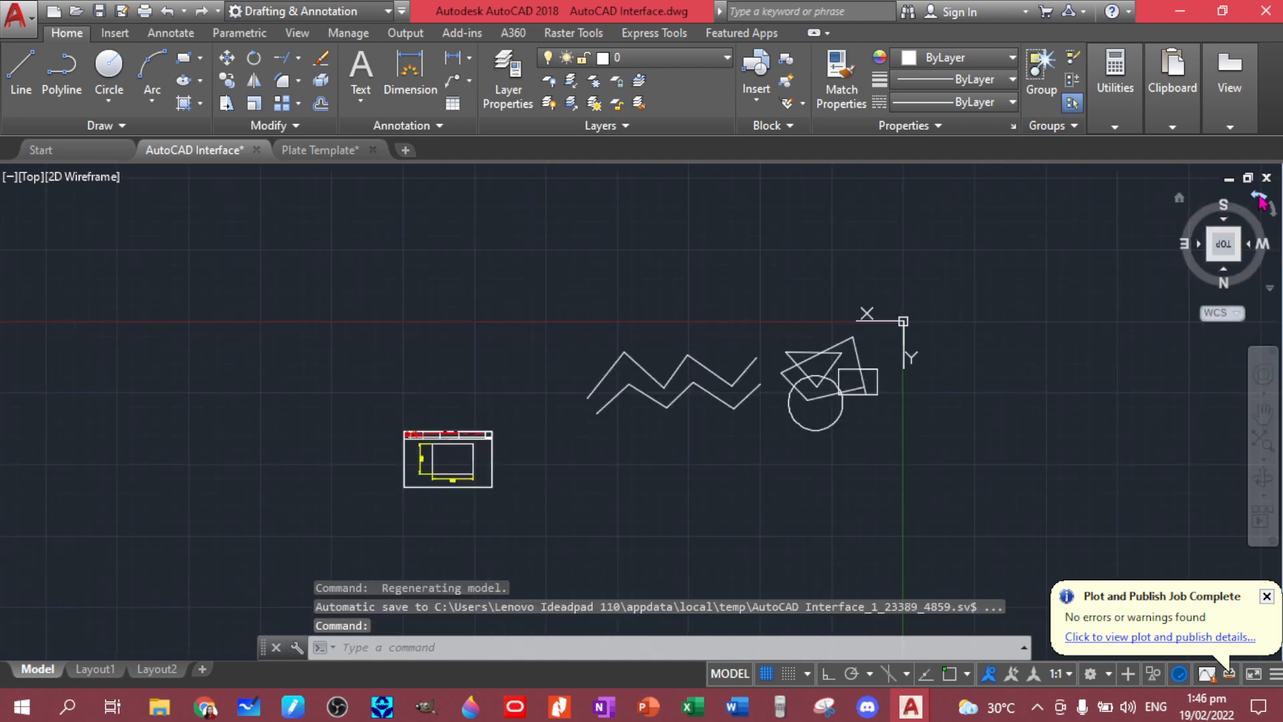
click(1259, 200)
click(1260, 199)
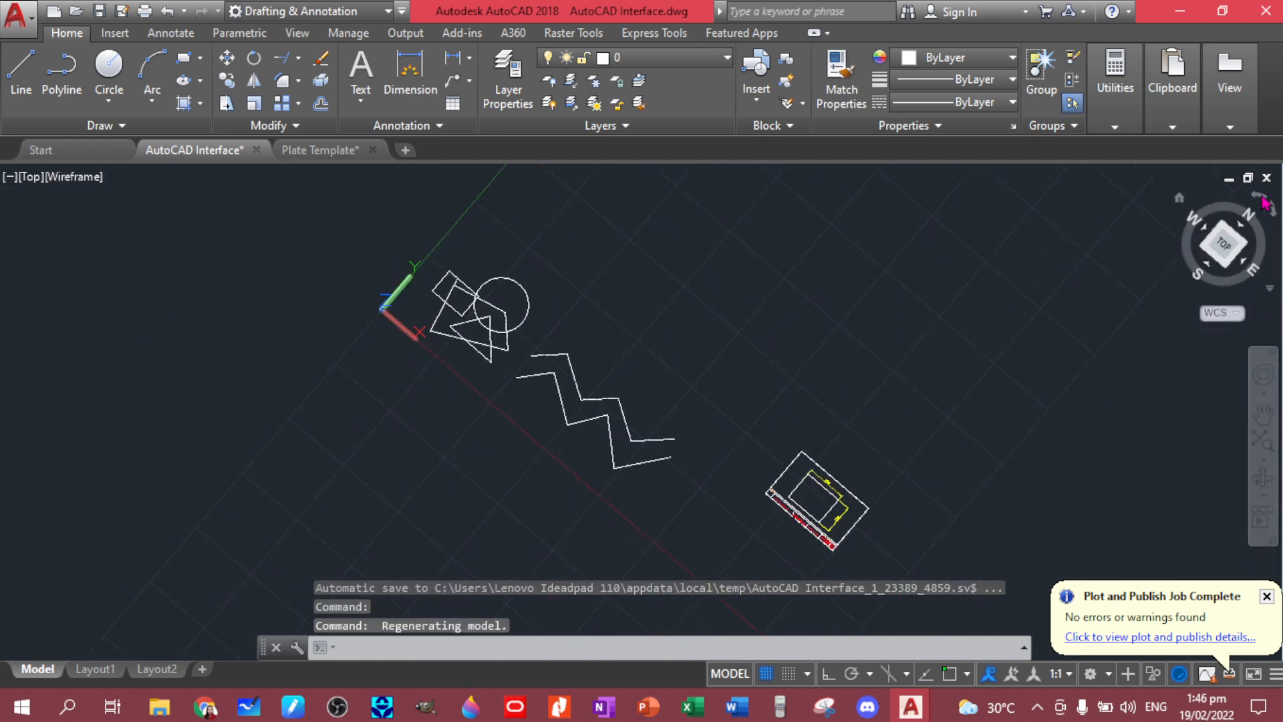
scroll(846, 348, up, 6)
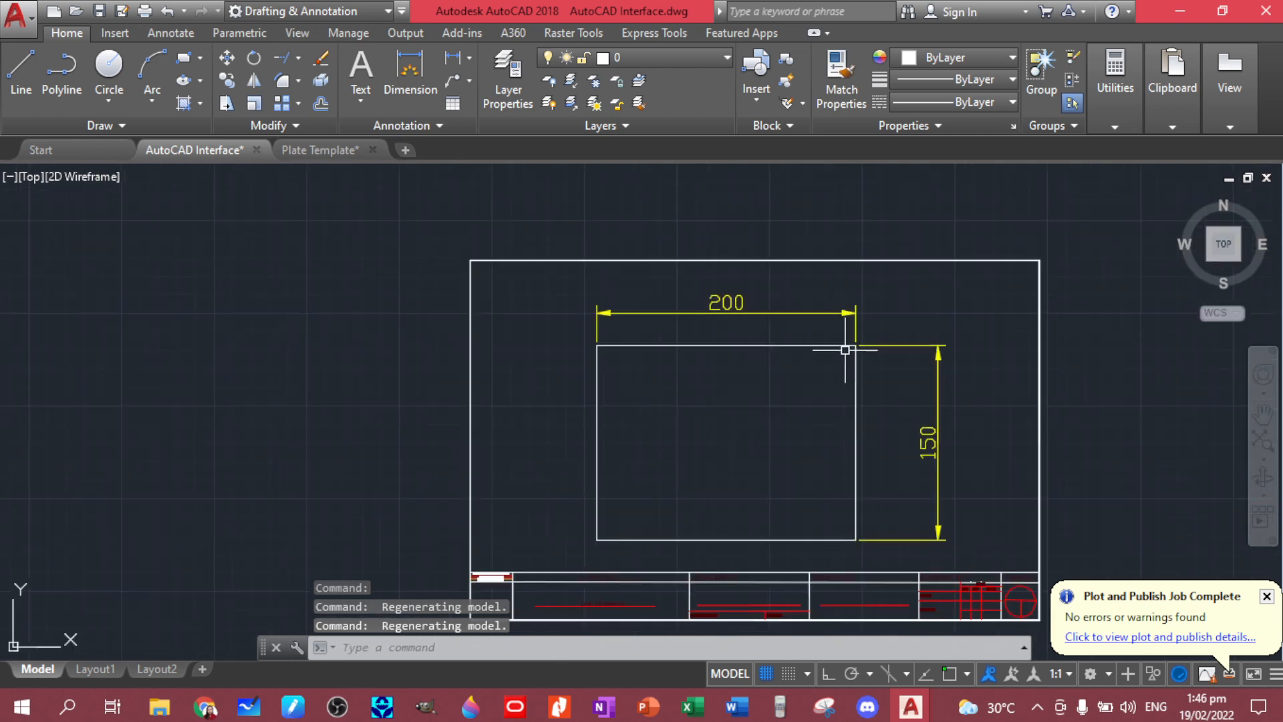
scroll(833, 363, down, 3)
middle_drag(830, 376, 604, 371)
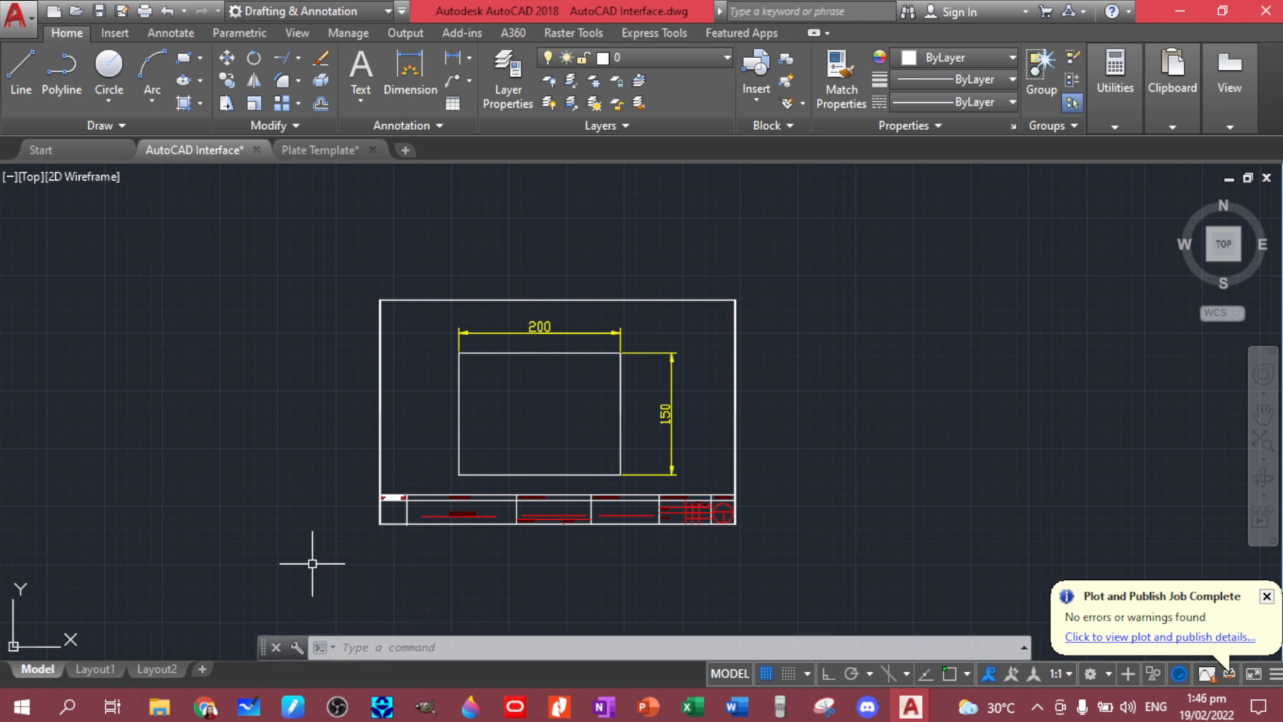
Switch to the Google Meet call and change its layout to Tiled.
mouse_move(204, 707)
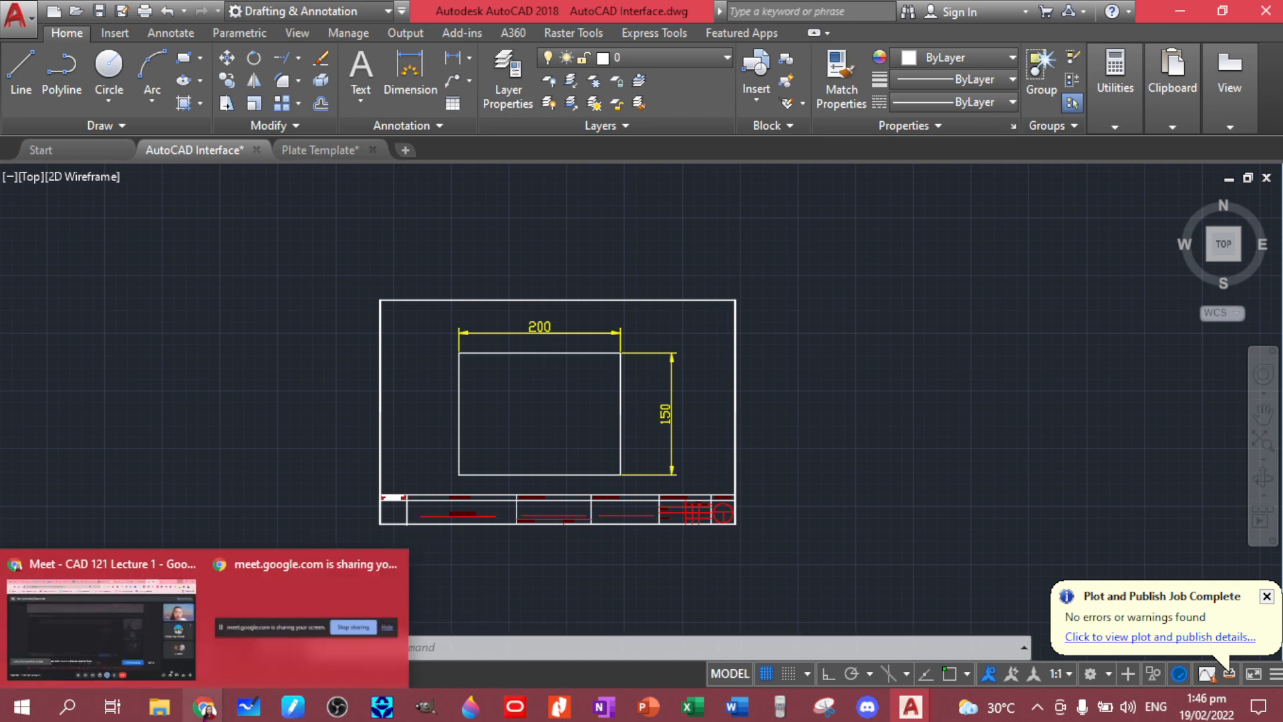
click(142, 635)
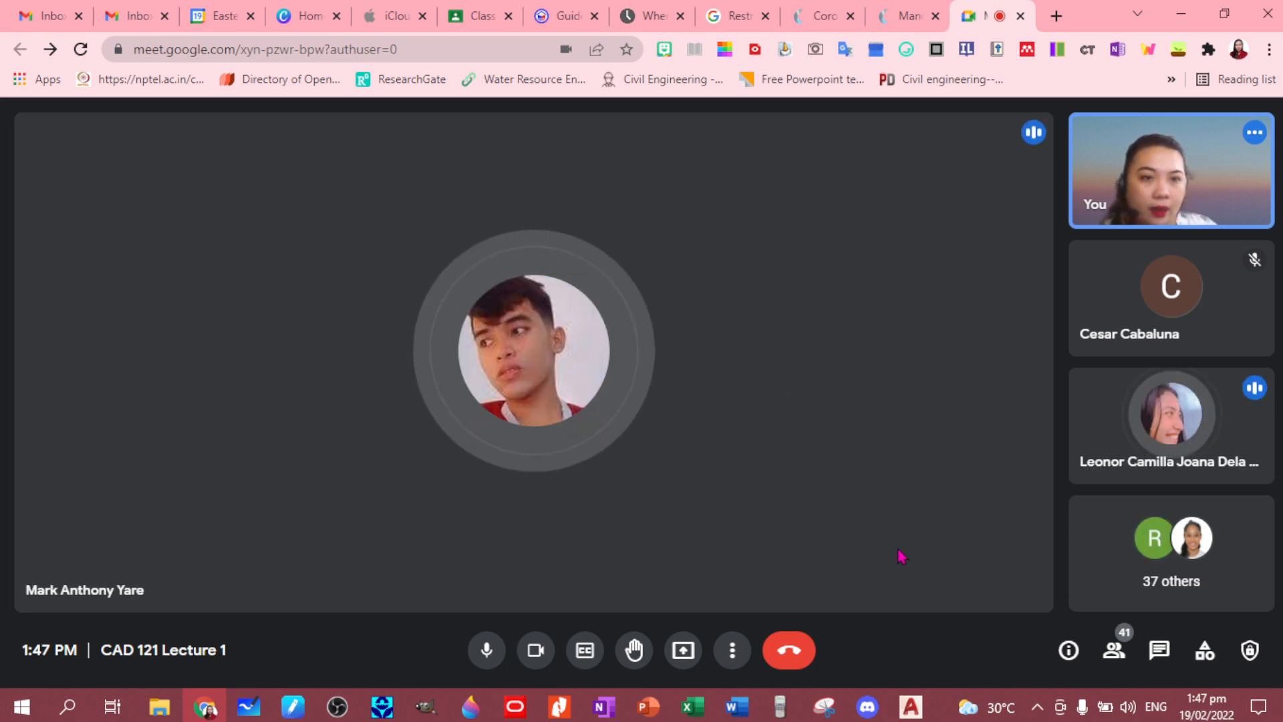
click(733, 648)
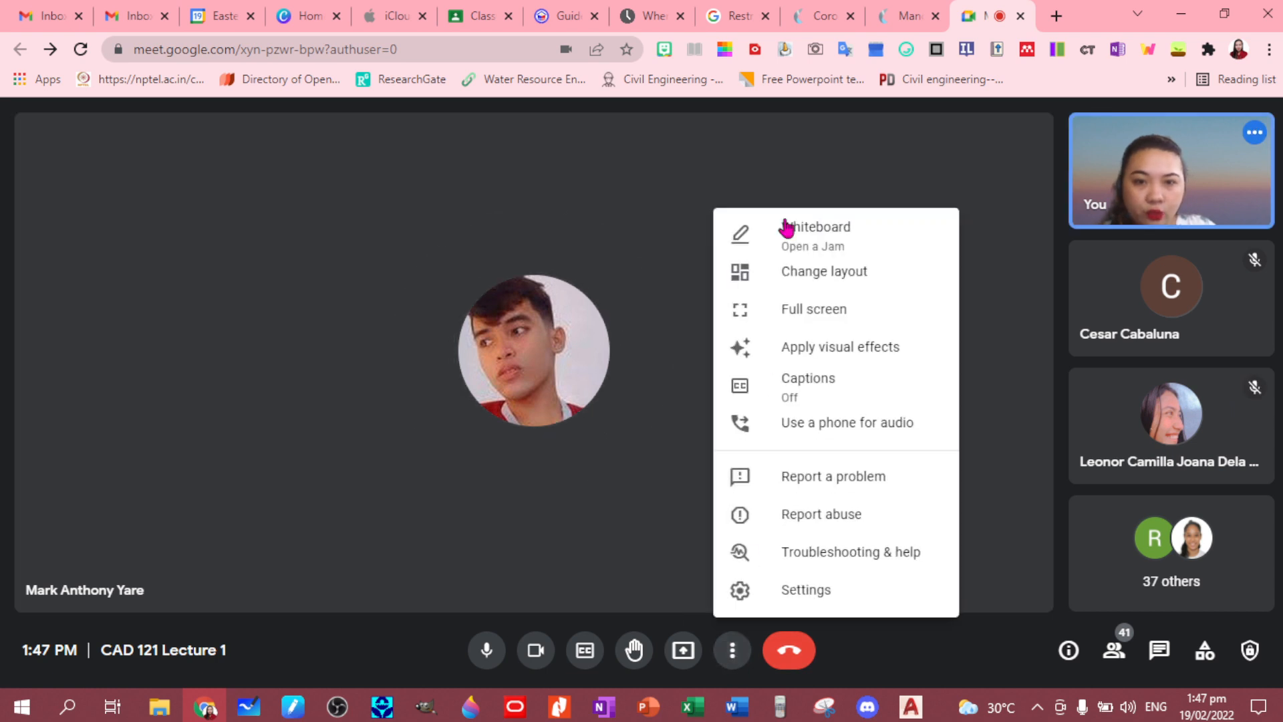
click(805, 278)
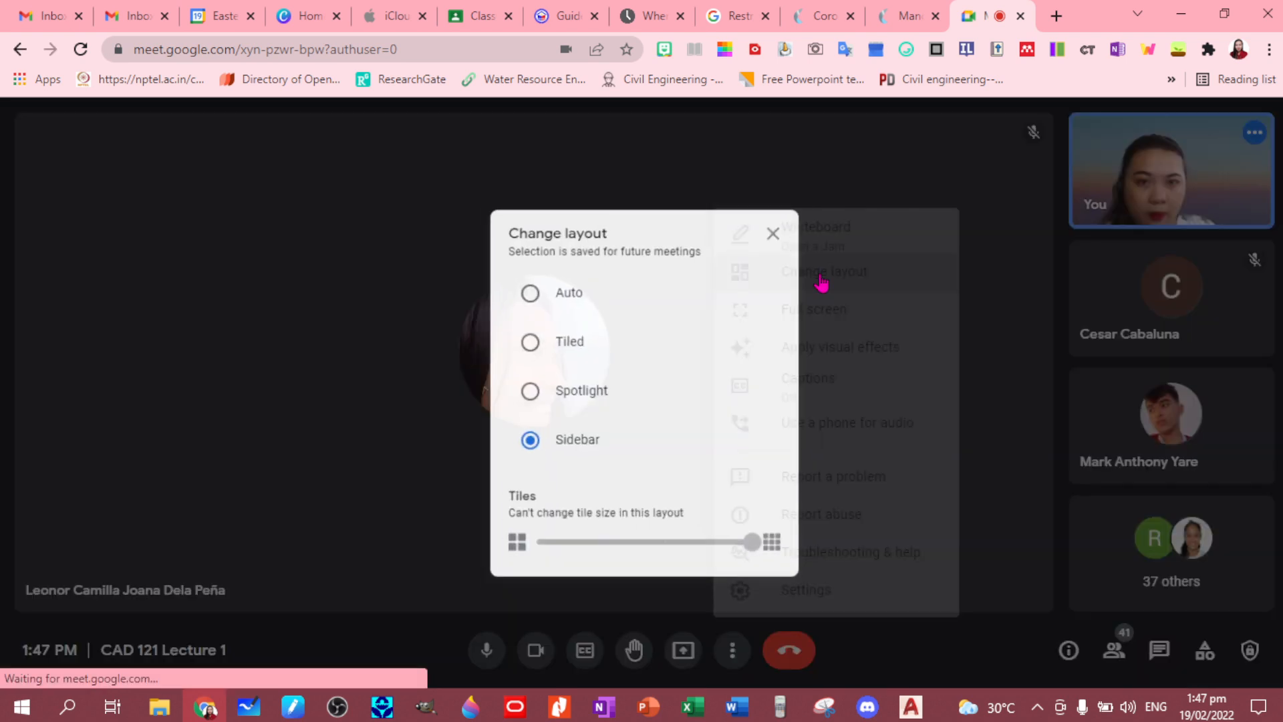
click(739, 344)
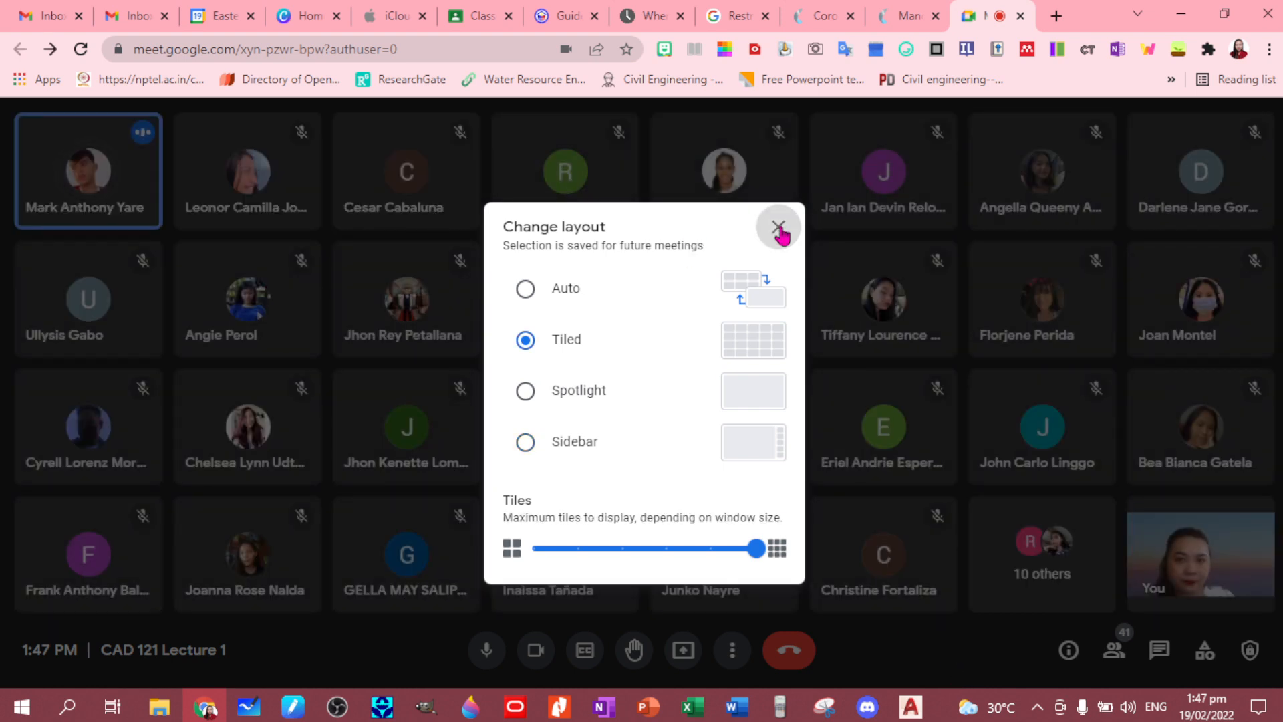
click(779, 228)
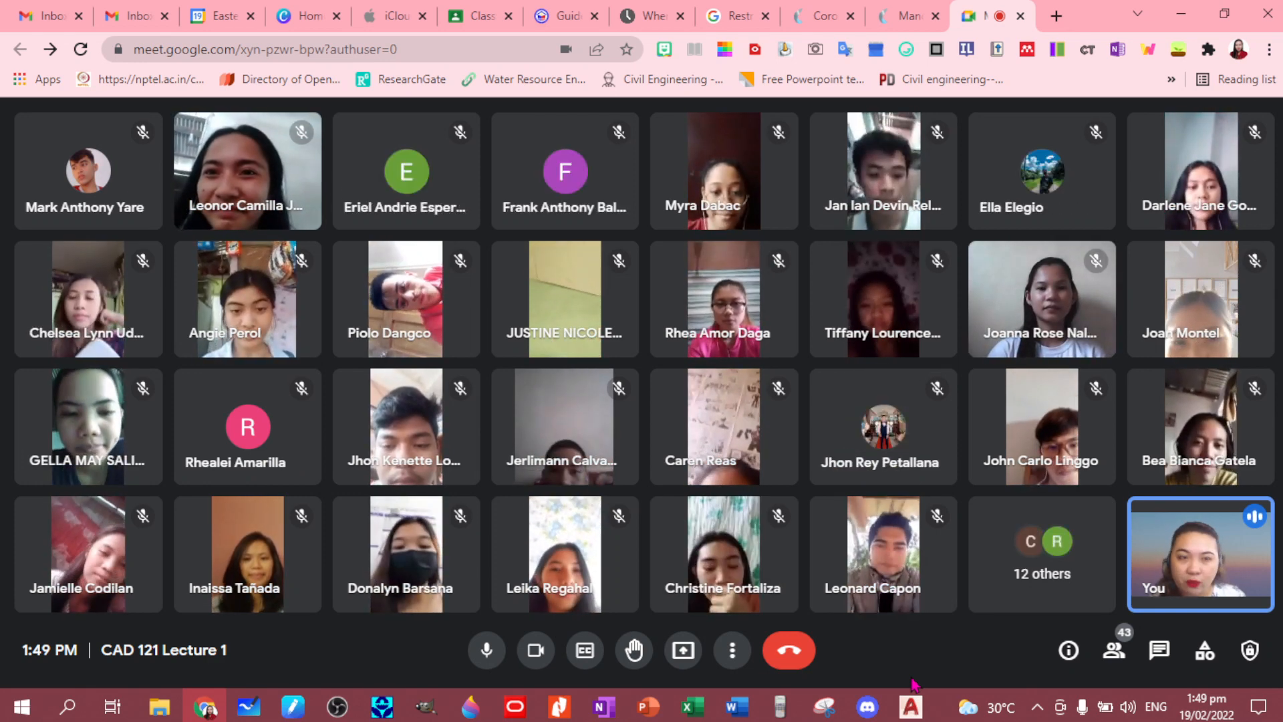
Capture two screenshots of the tiled meeting with One Click Full Page Screenshot and mute the microphone in the call.
click(815, 52)
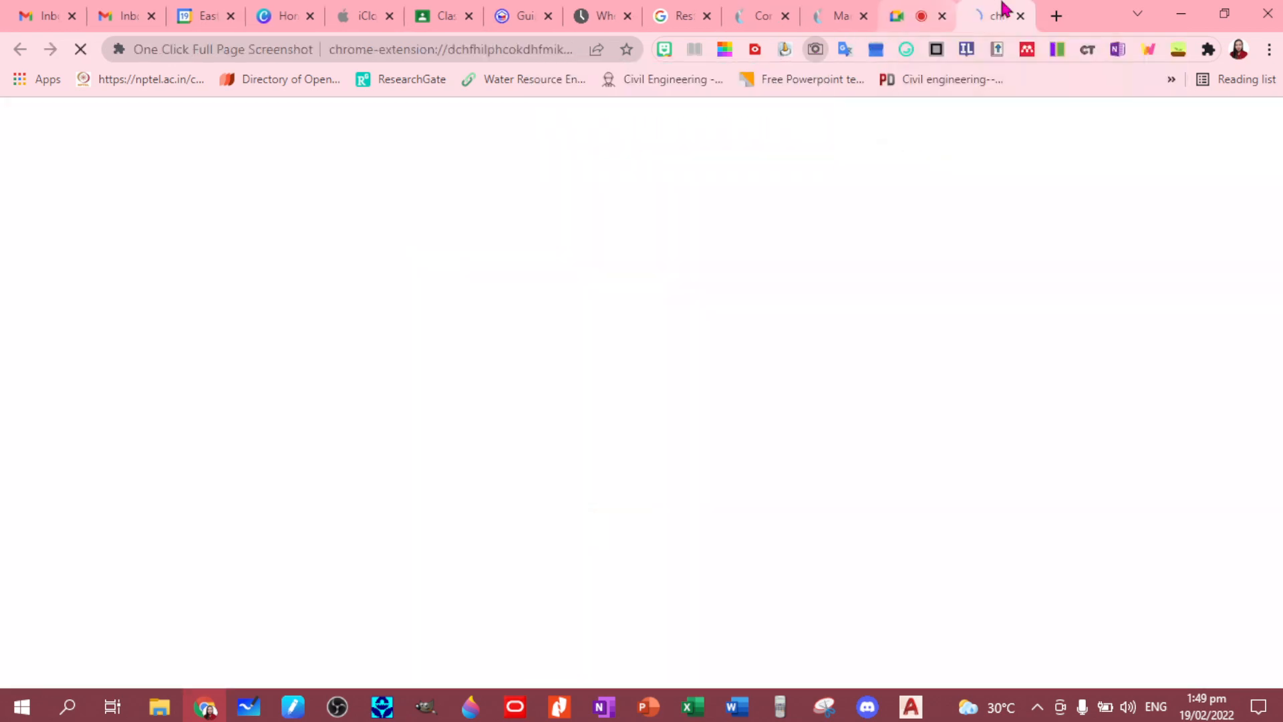
click(914, 14)
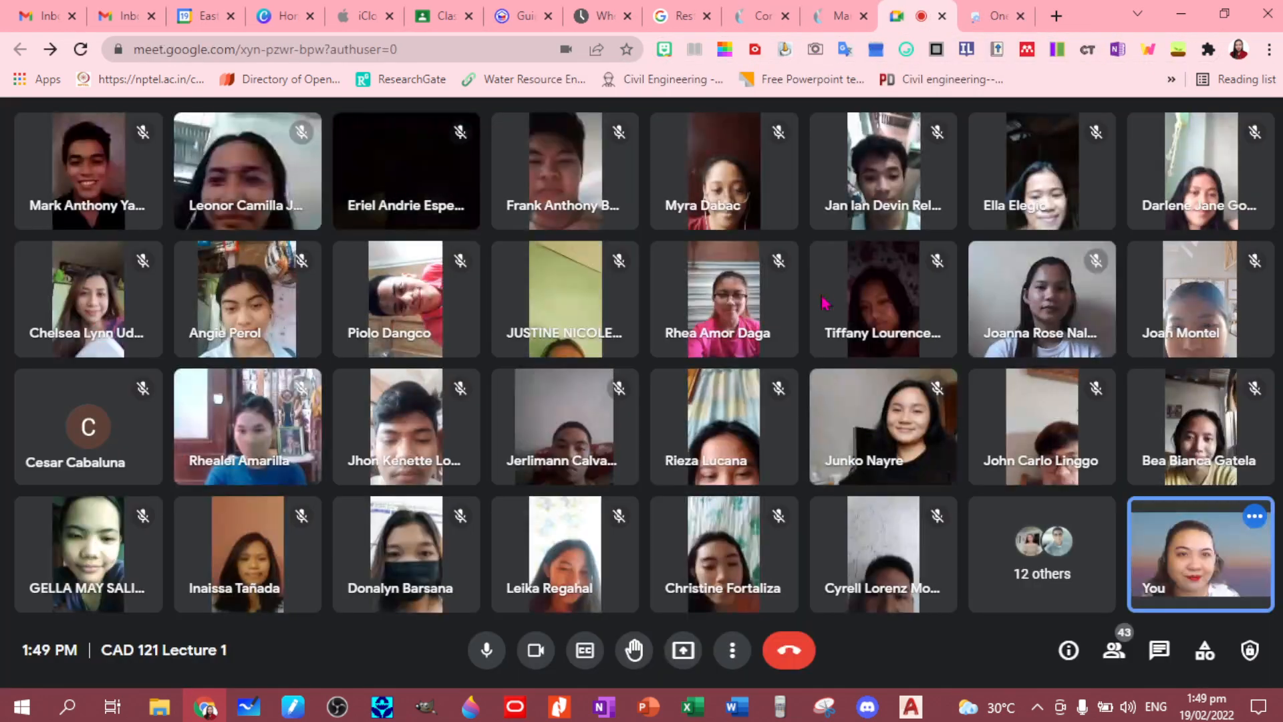
click(815, 50)
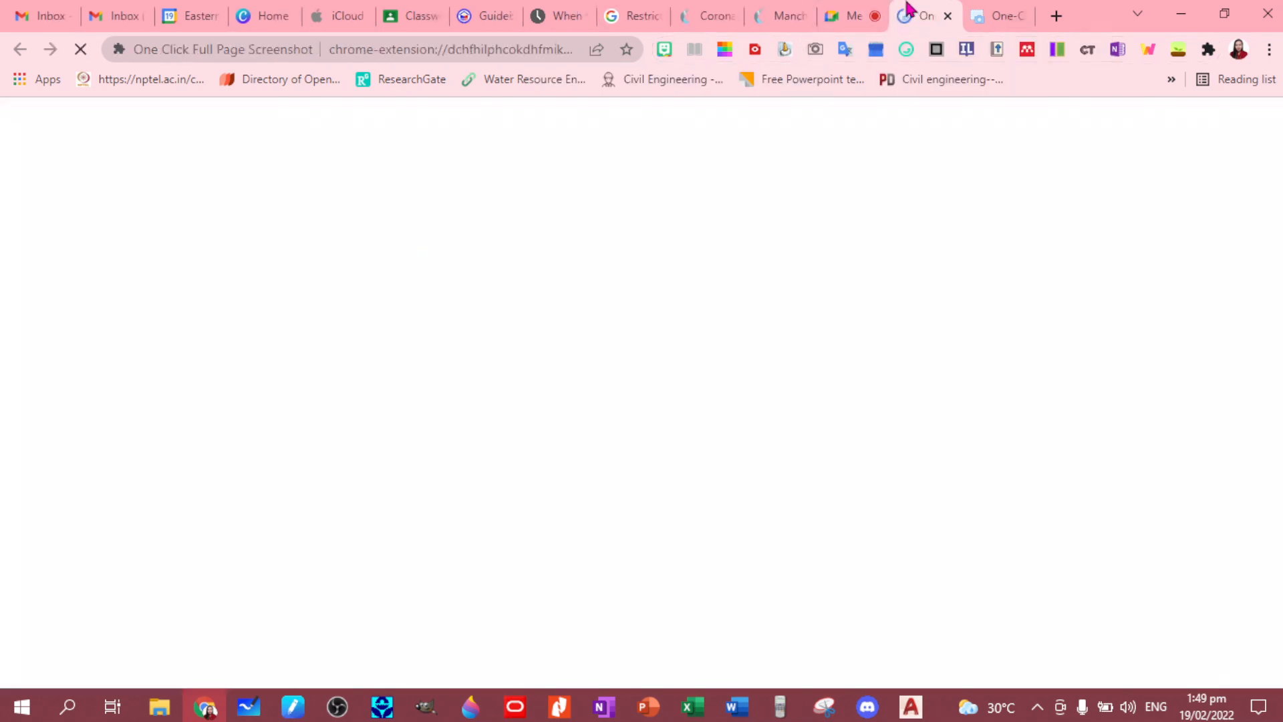
click(847, 14)
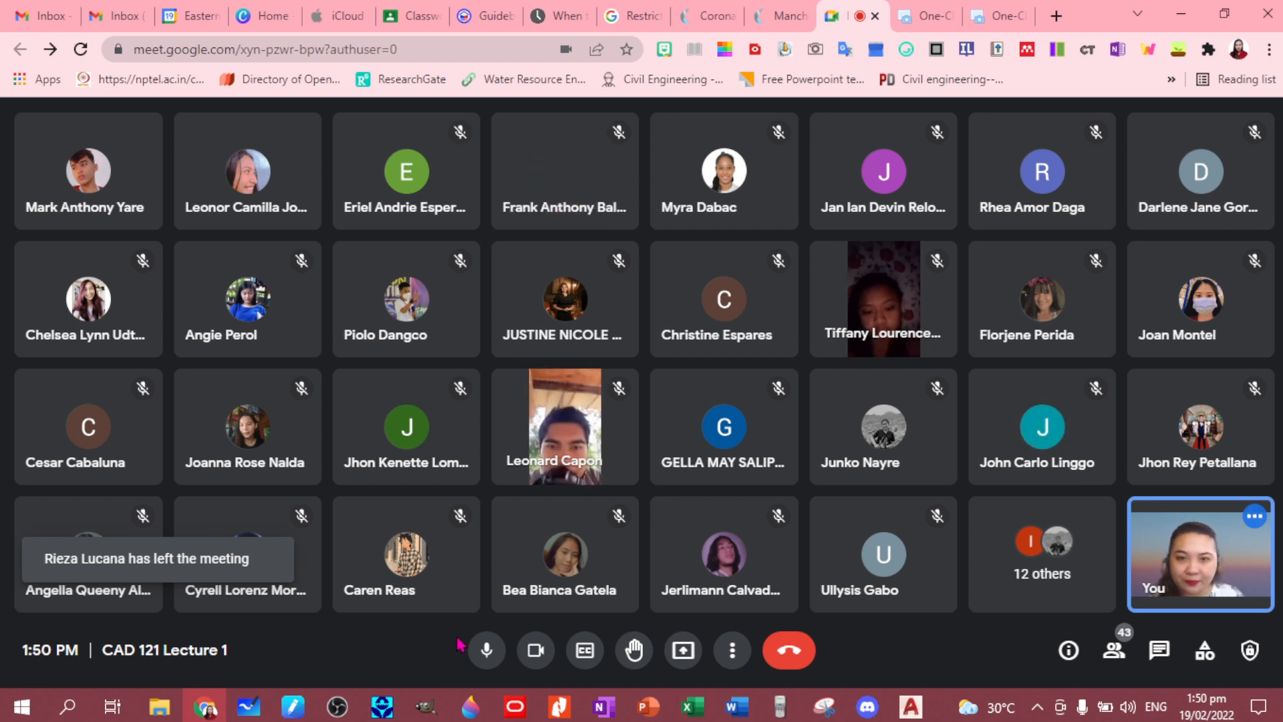
click(486, 662)
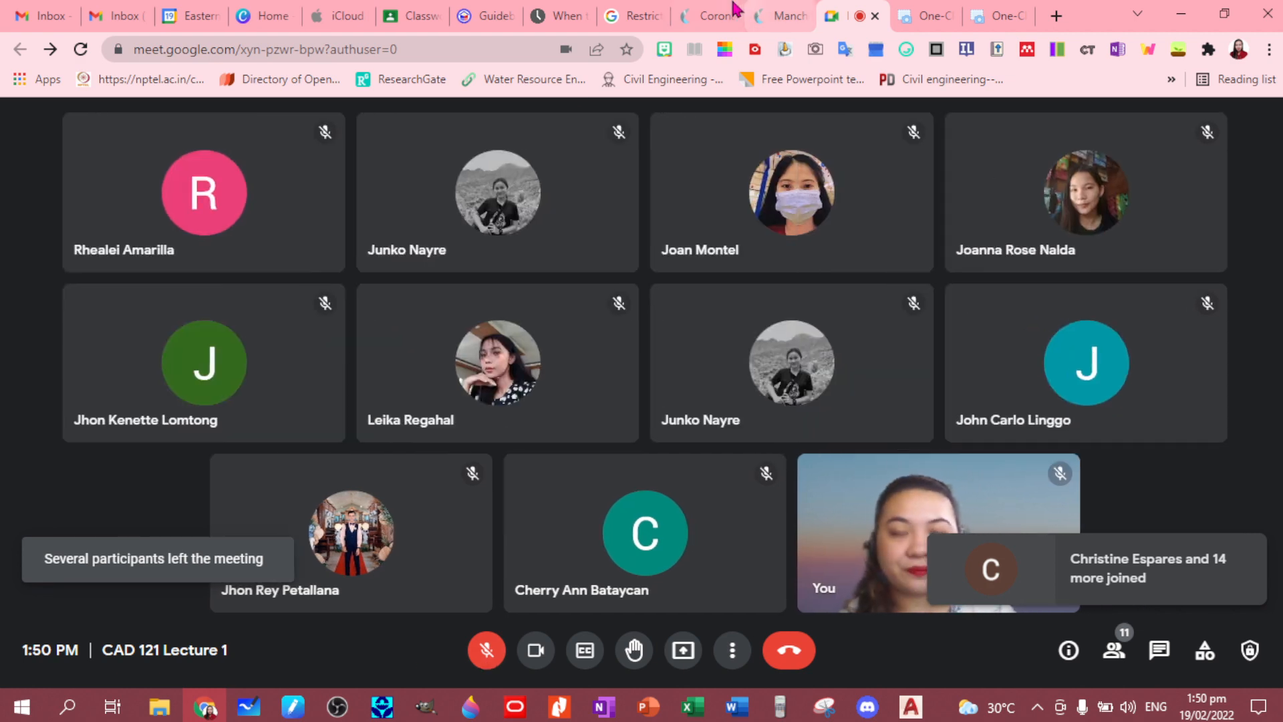
View the second captured meeting screenshot and switch to OBS Studio.
click(1002, 16)
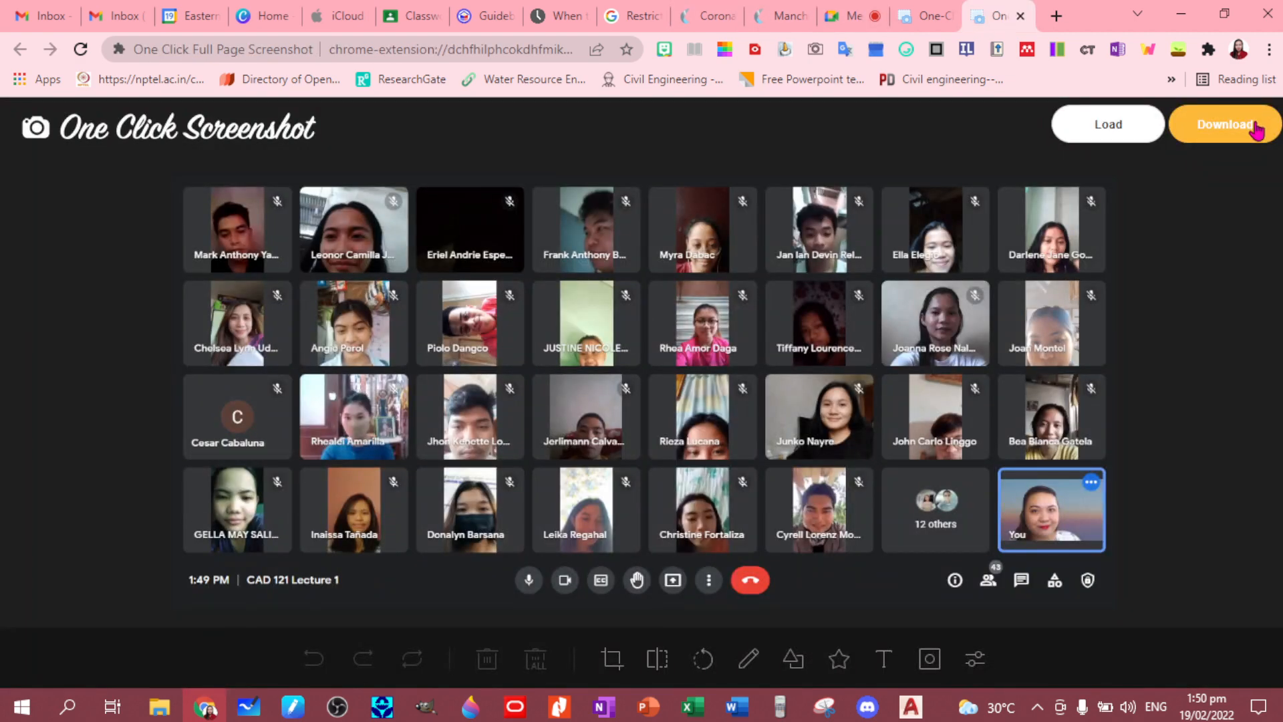
click(338, 706)
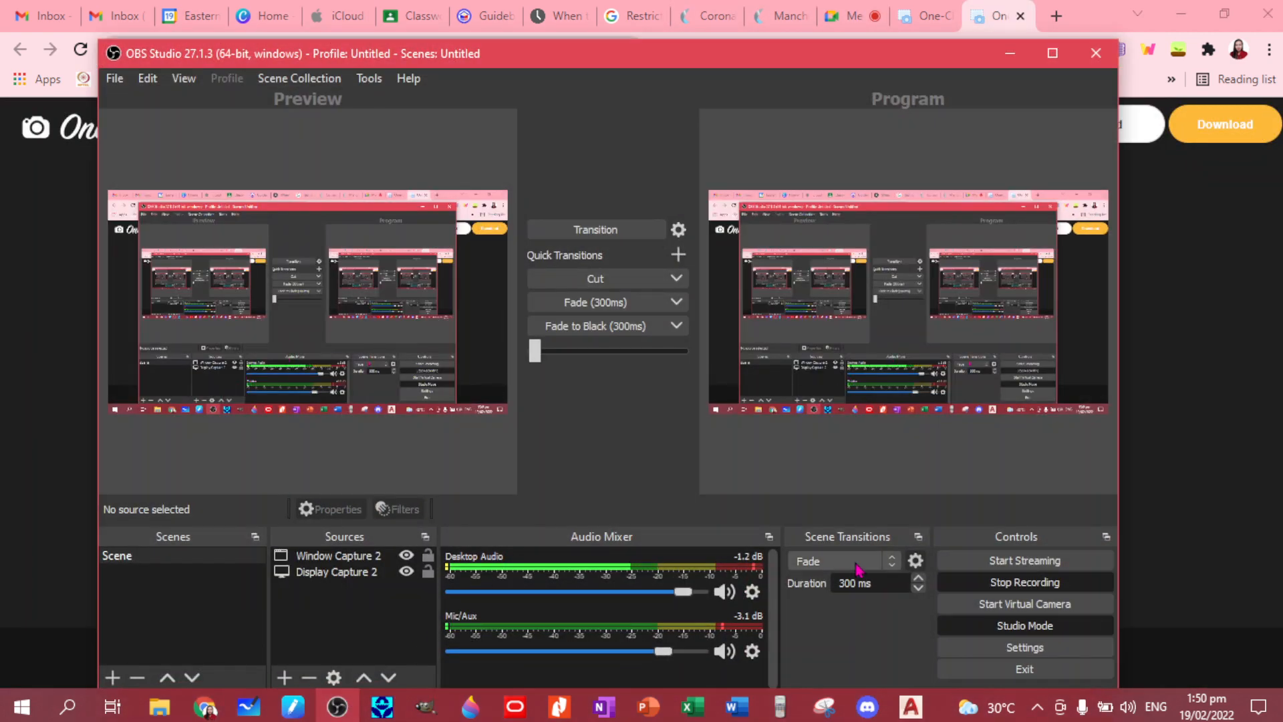